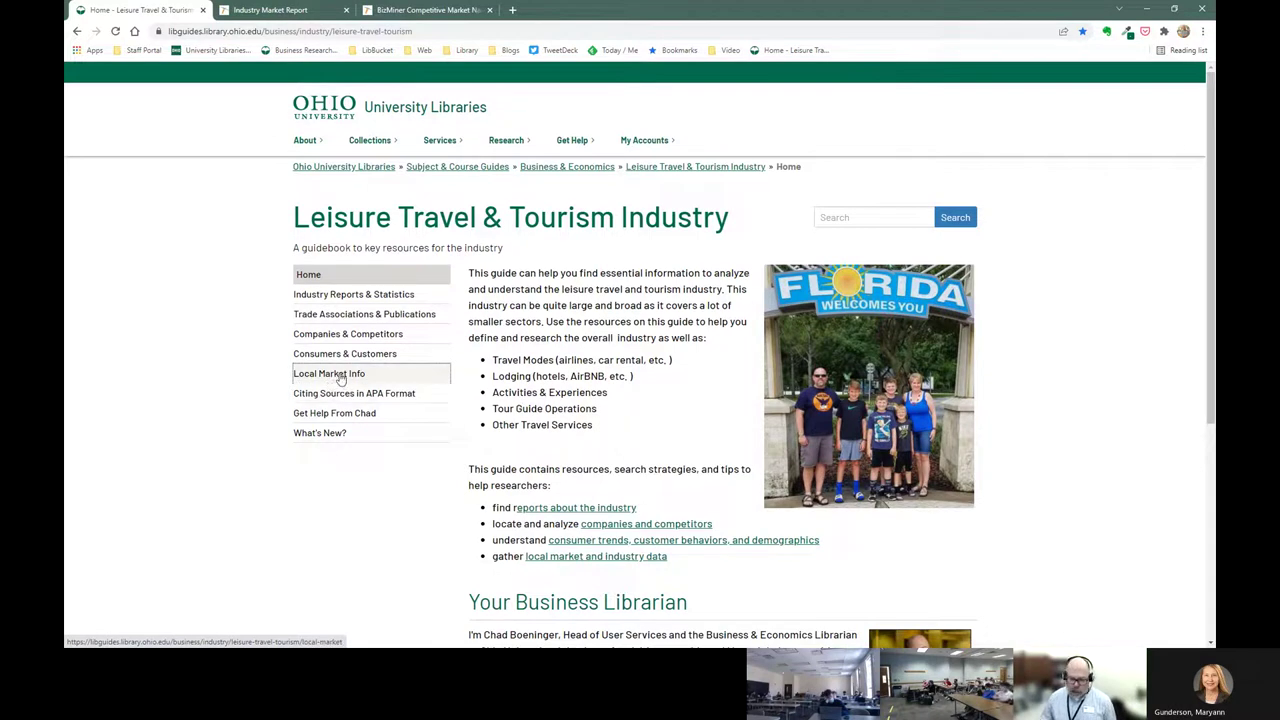
Step: Open the travel guide's Local Market Info page and review the bulleted list of local market data types
click(338, 380)
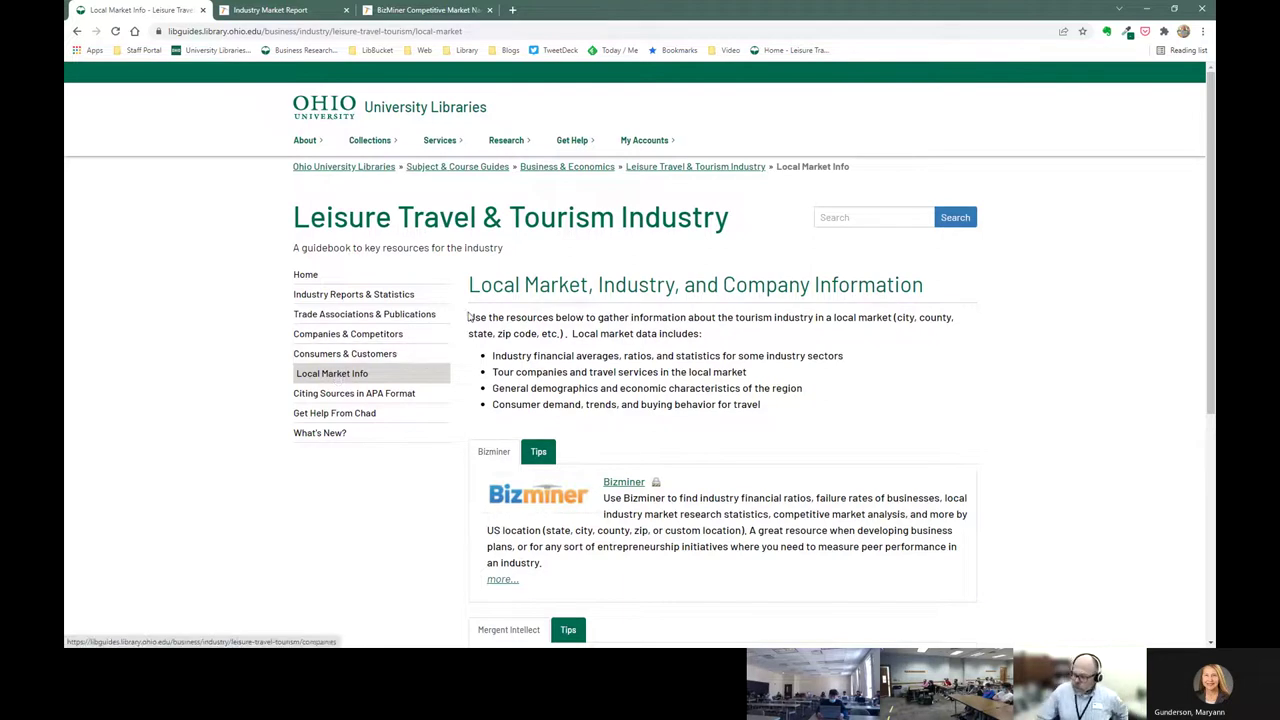
drag(808, 409, 490, 360)
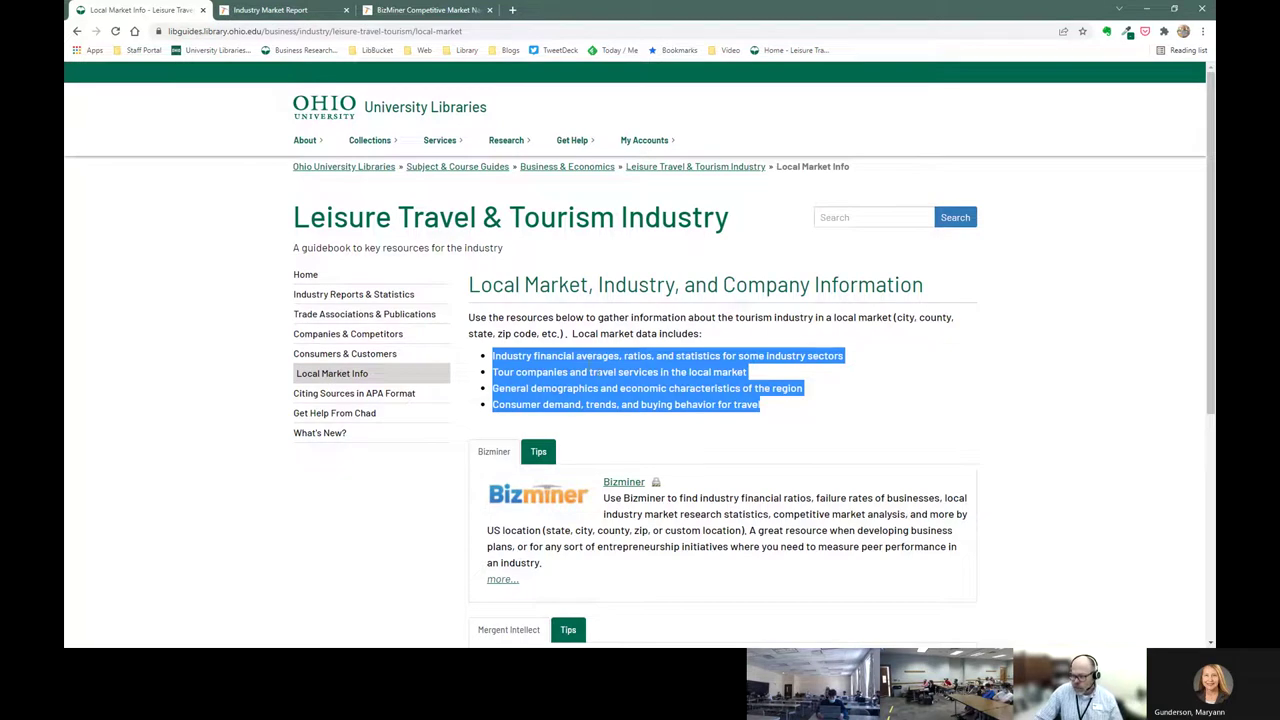
click(681, 369)
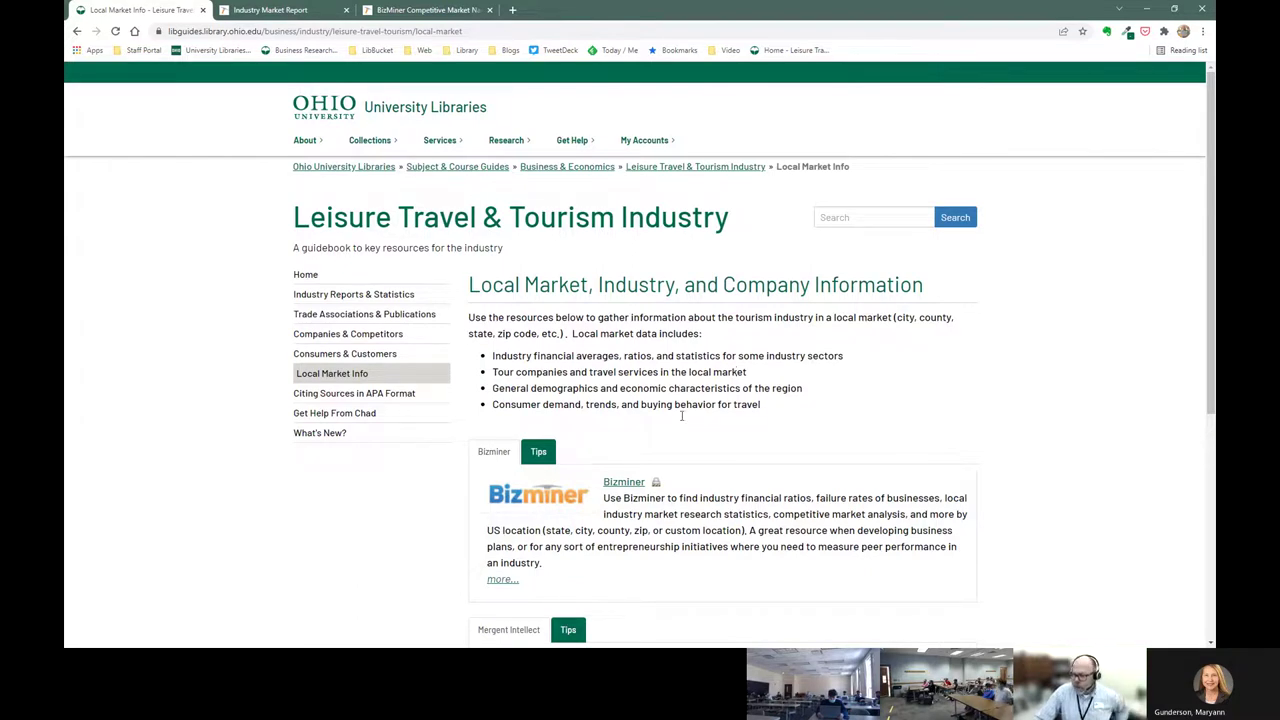
Step: Open the Bizminer database from the guide in a new browser tab and switch to it
right_click(540, 500)
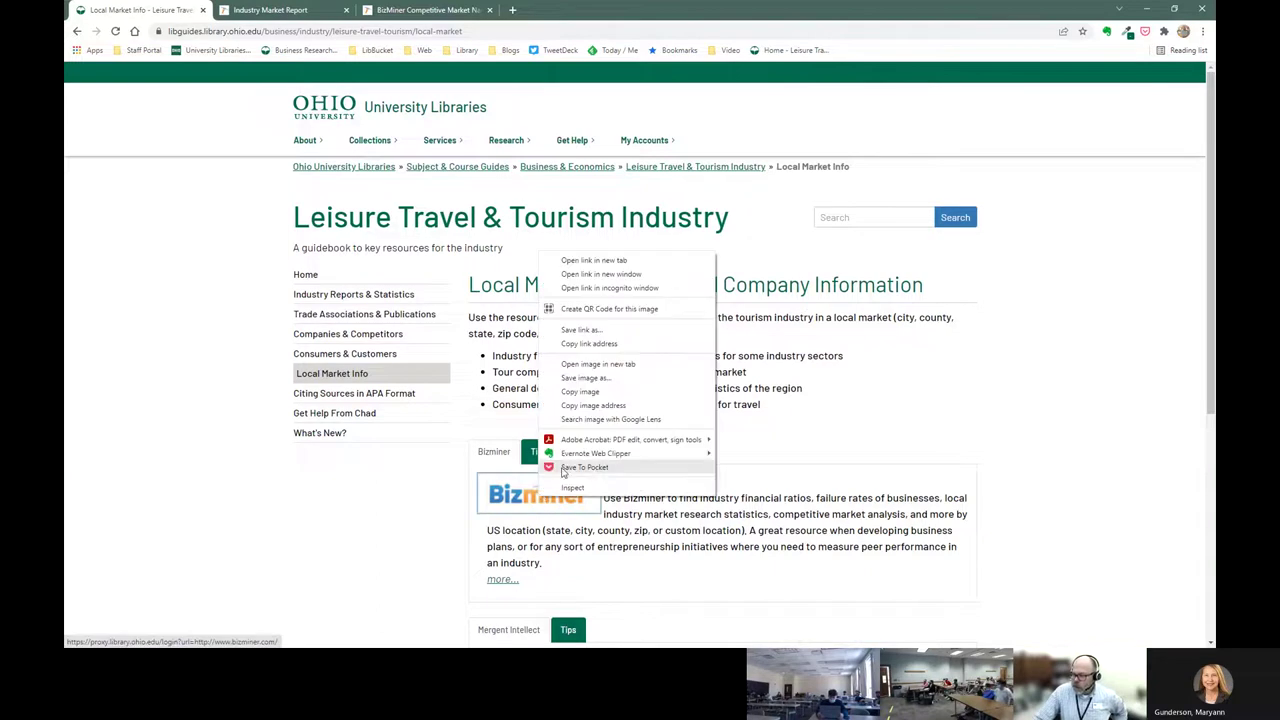
click(594, 260)
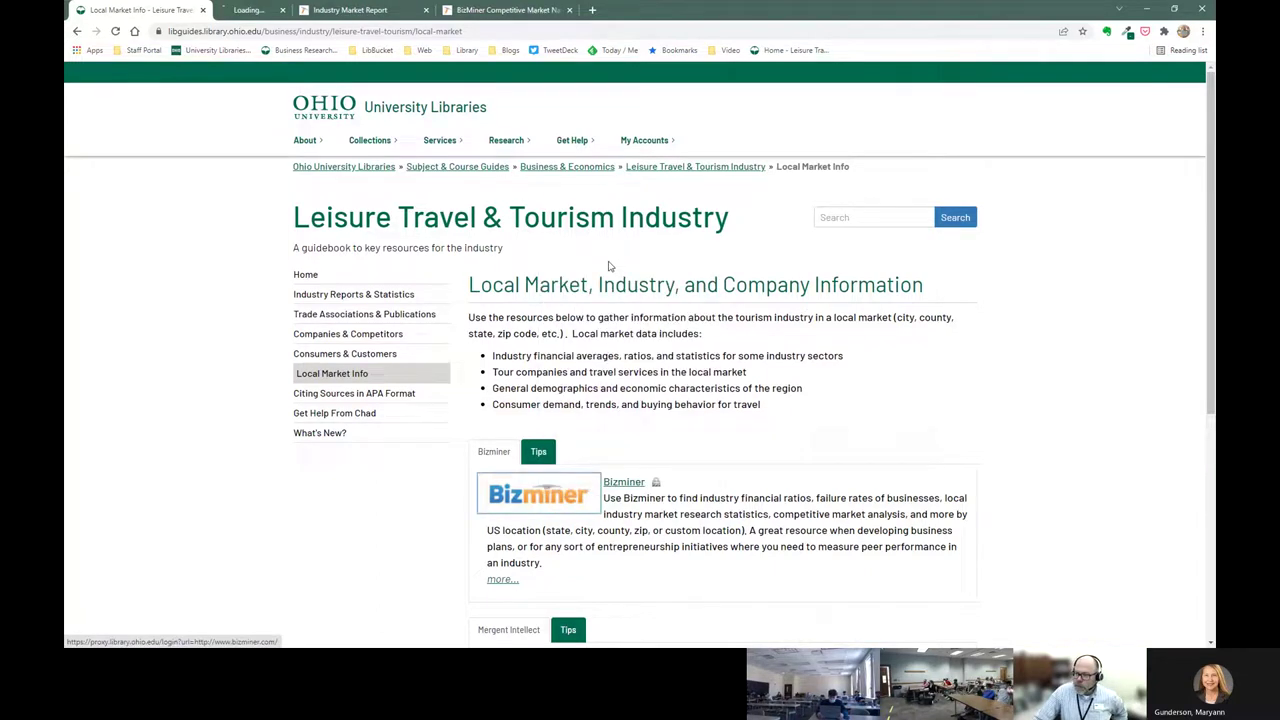
click(276, 12)
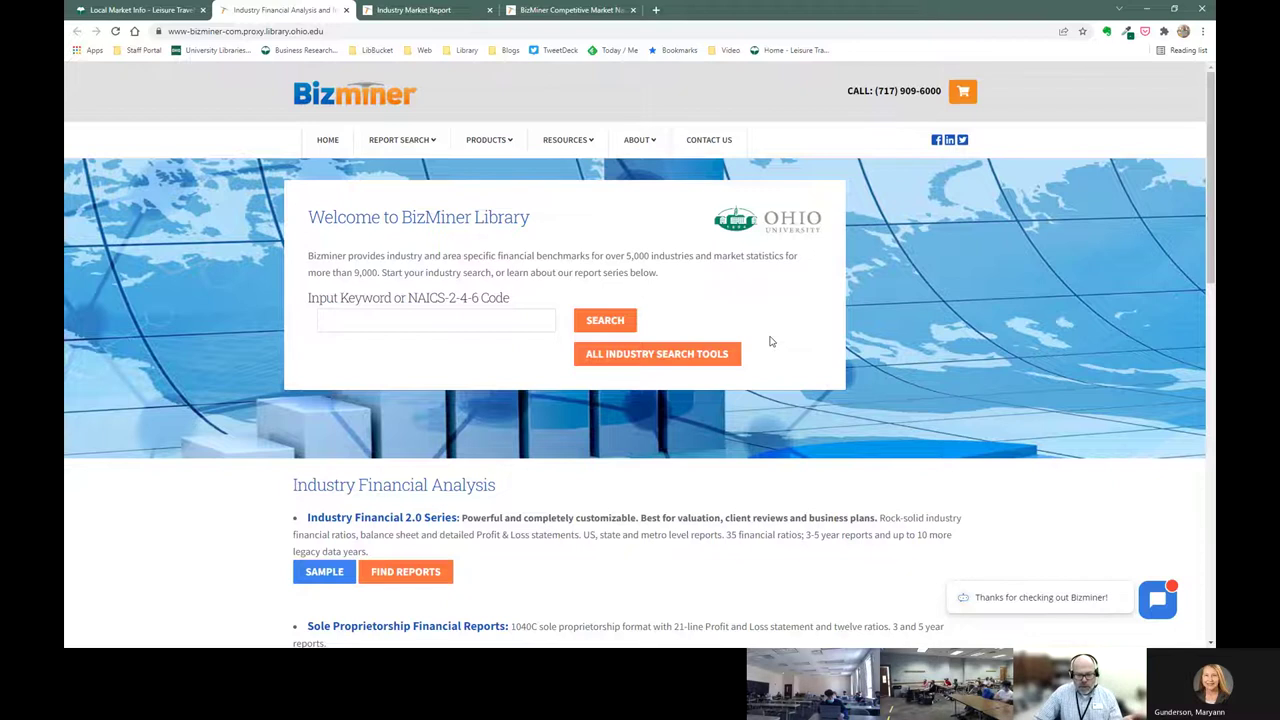
Step: Search Bizminer for the keyword "tour" and look through the matching industries, including Winery Tours
click(445, 321)
text(tour)
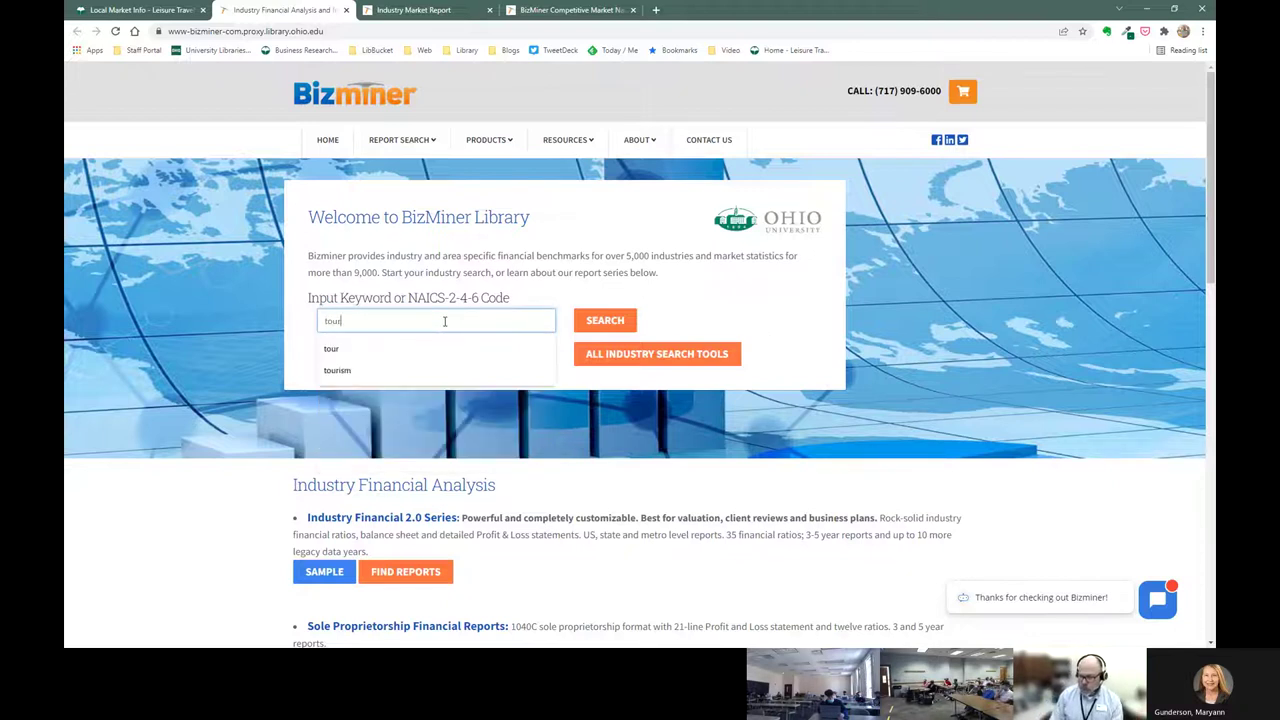
click(603, 324)
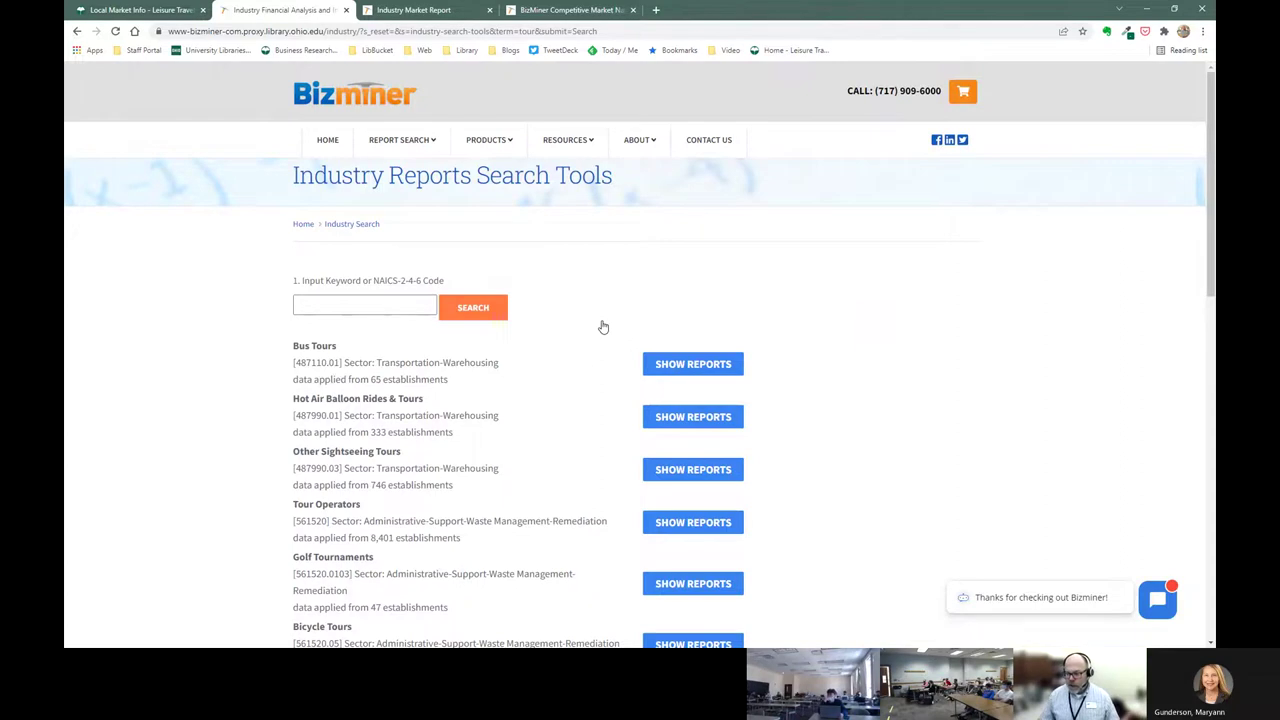
scroll(505, 423, down, 3)
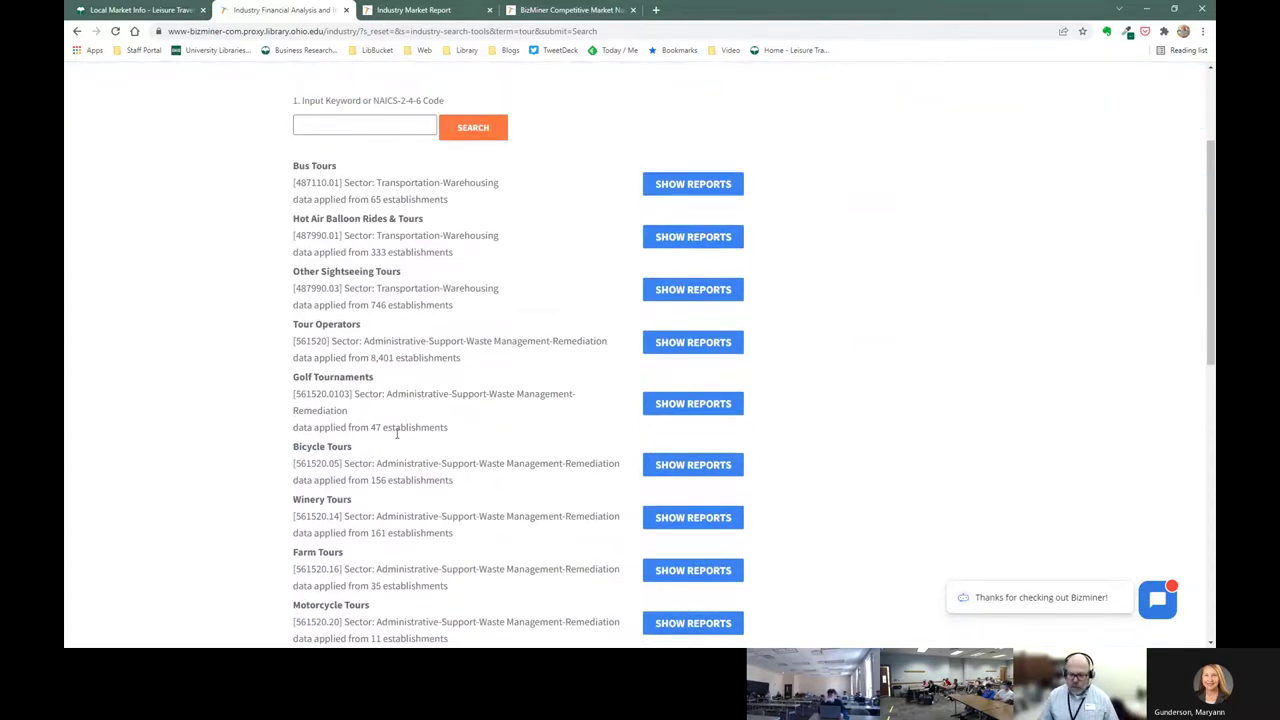
drag(362, 501, 287, 502)
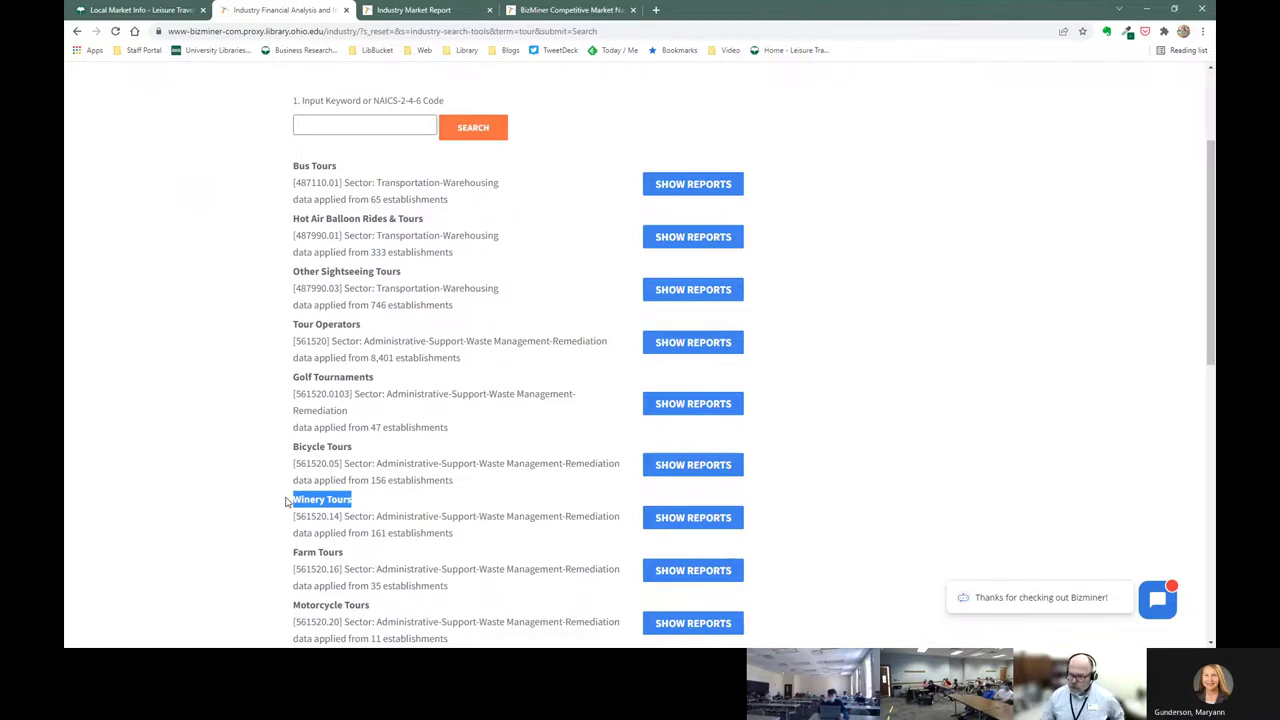
scroll(287, 502, up, 2)
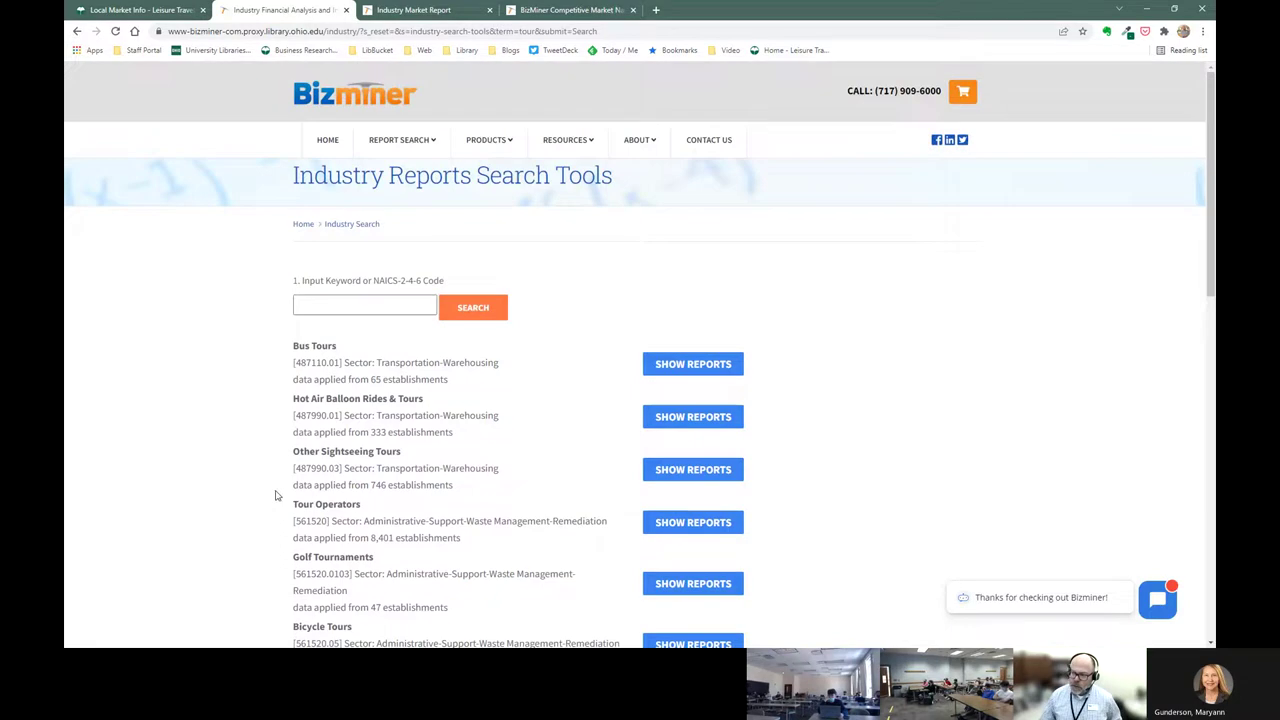
Step: Return to the Bizminer home page and browse all industry search tools into the 71 Arts-Entertainment-Recreation sector's segments
click(379, 104)
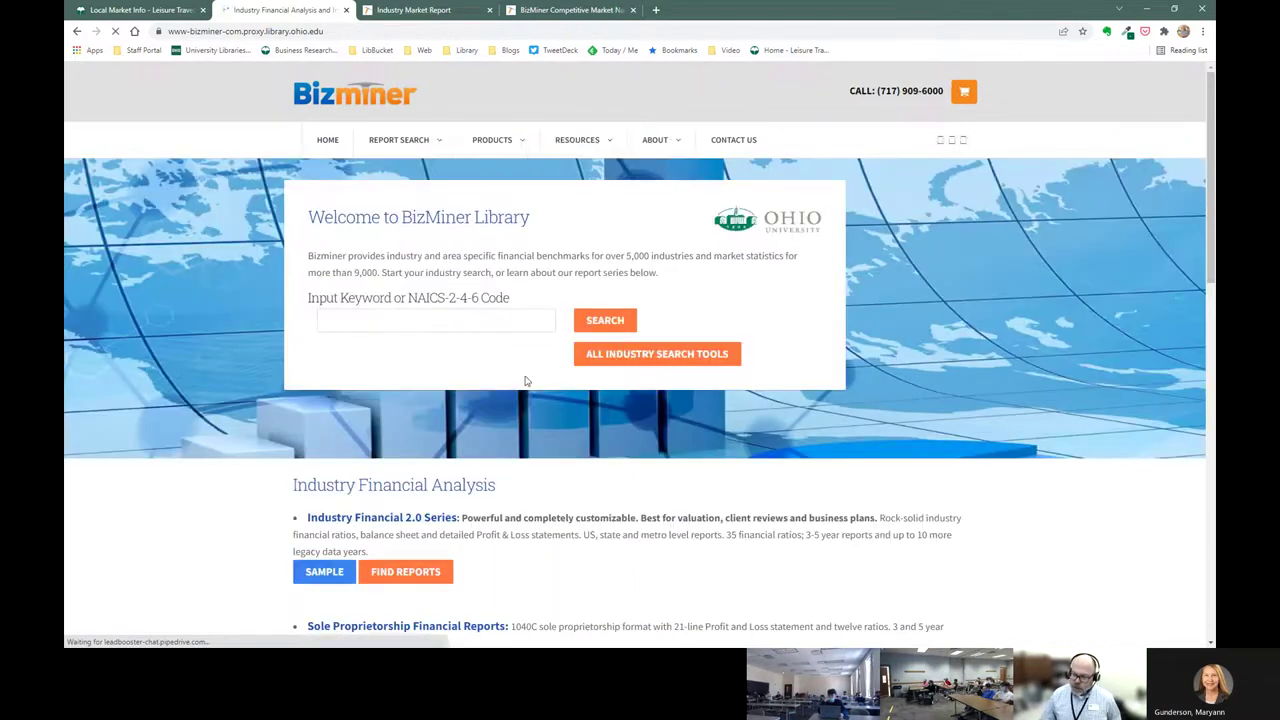
click(657, 355)
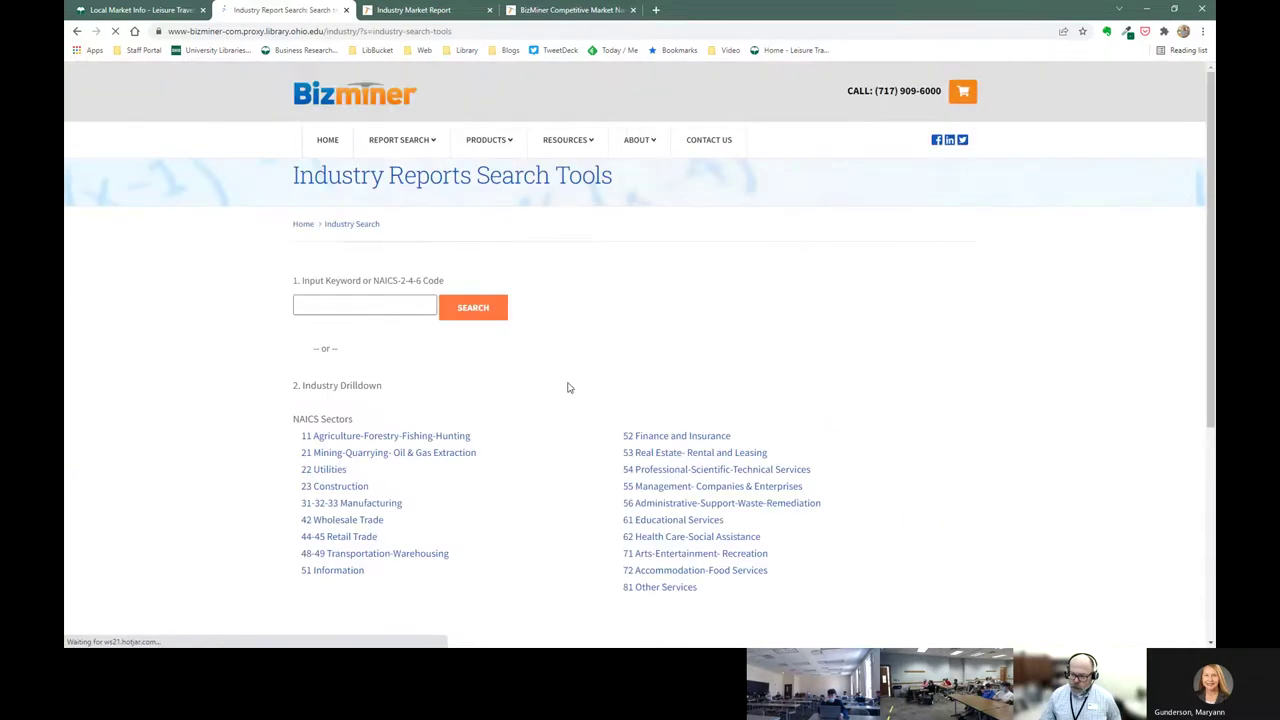
scroll(470, 382, down, 2)
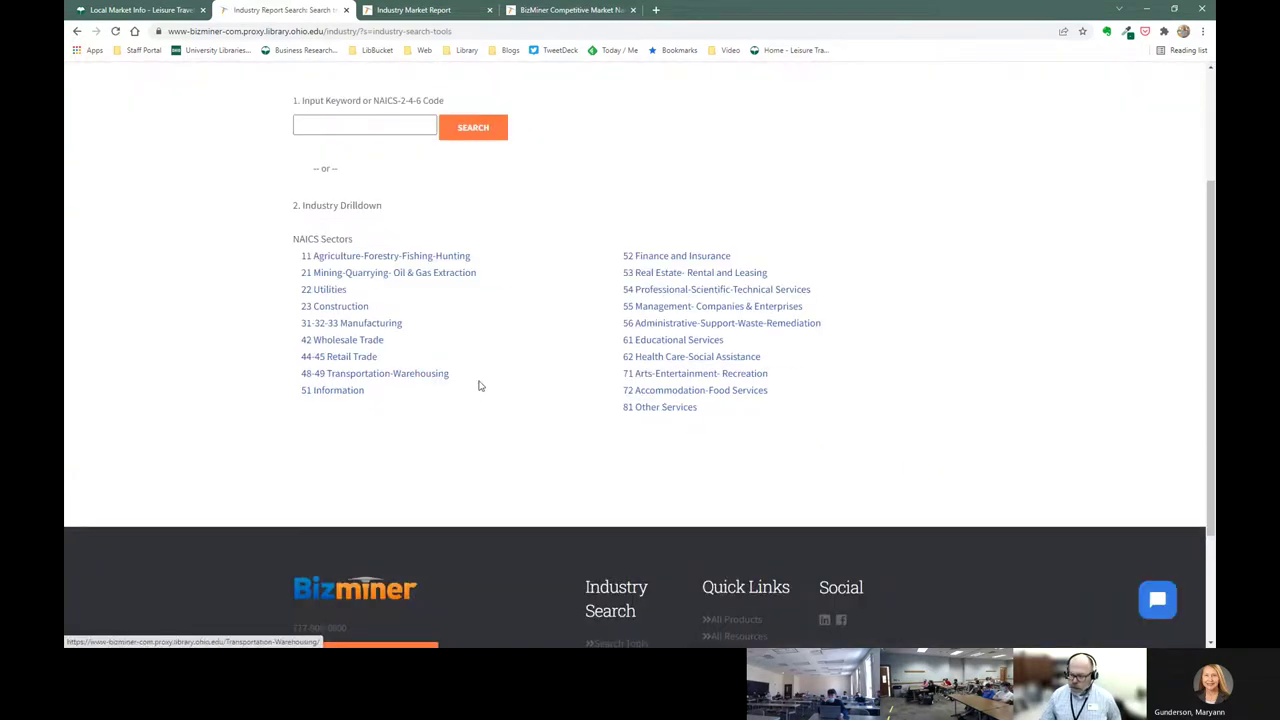
click(686, 376)
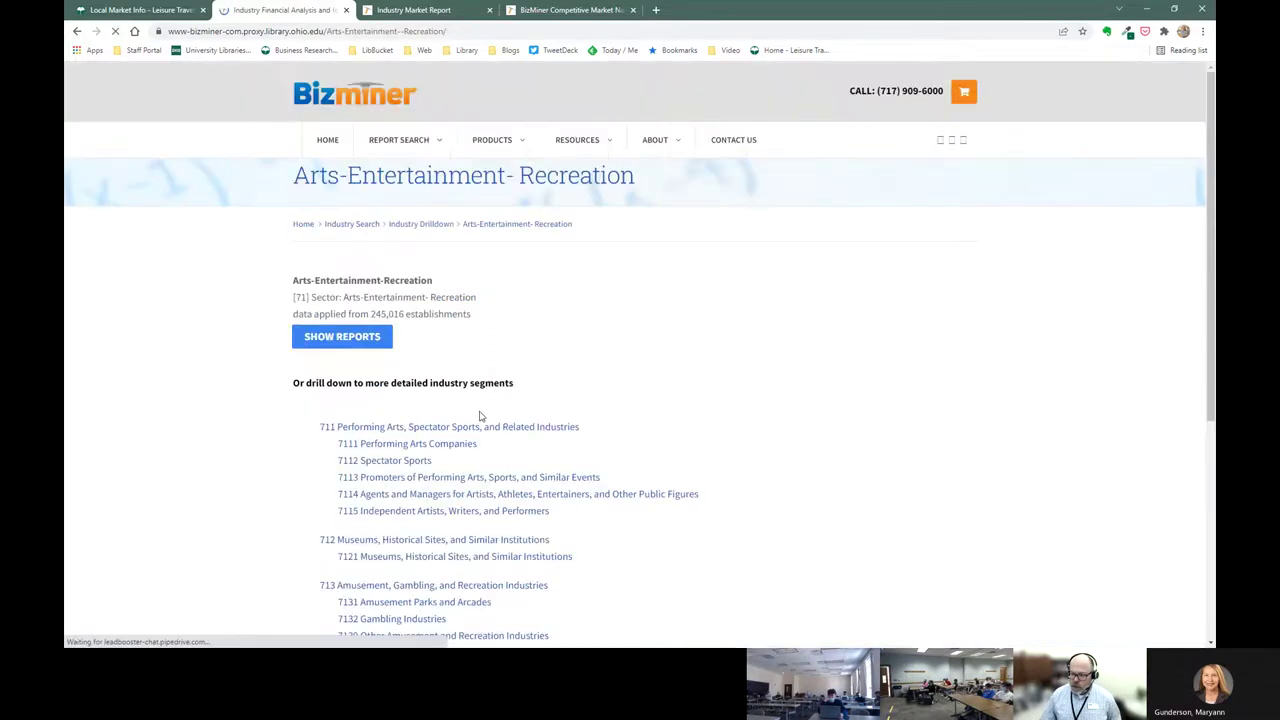
scroll(518, 378, down, 2)
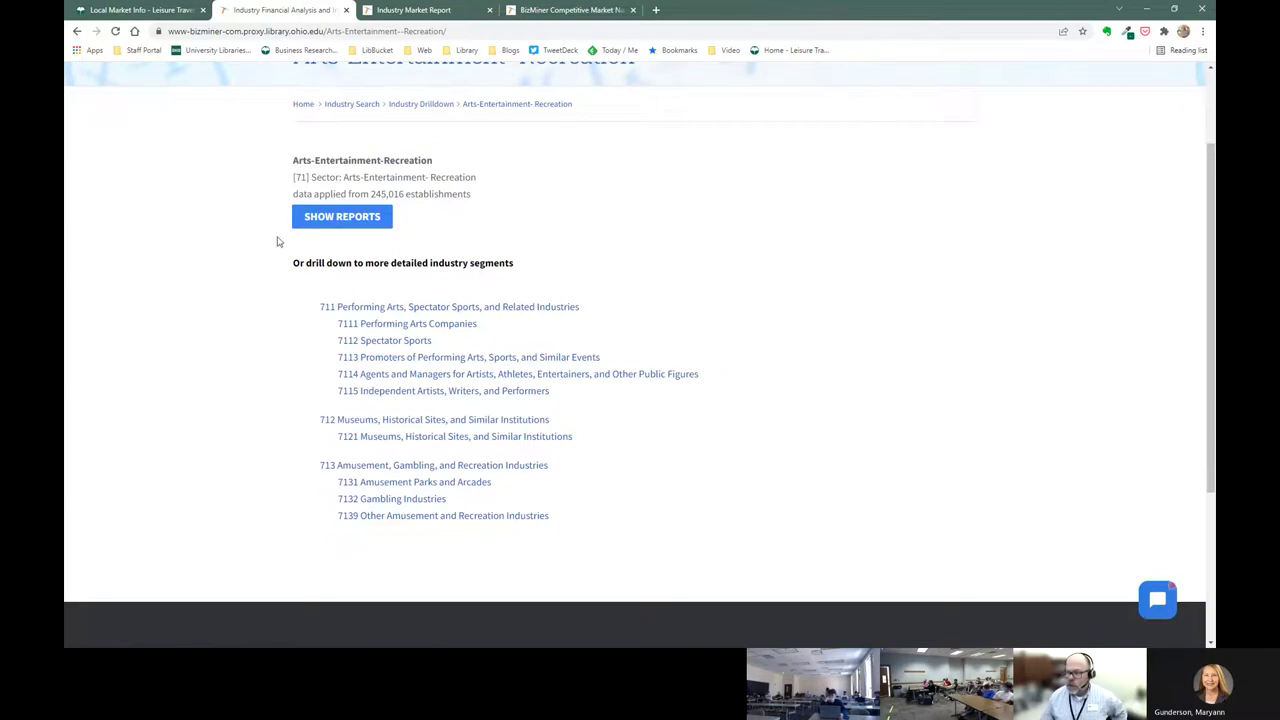
Step: Go back to the industry search, search for "tour" again and check the NAICS code of Tour Operators
scroll(359, 192, up, 1)
click(356, 224)
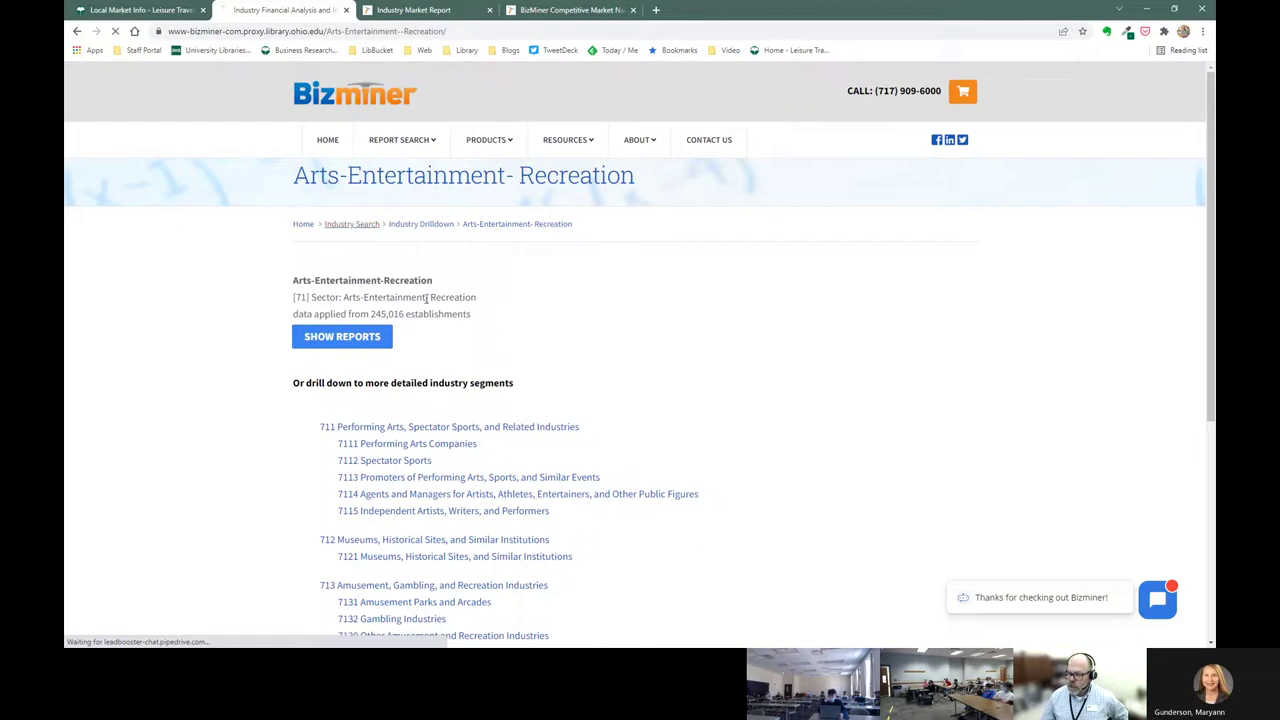
click(366, 302)
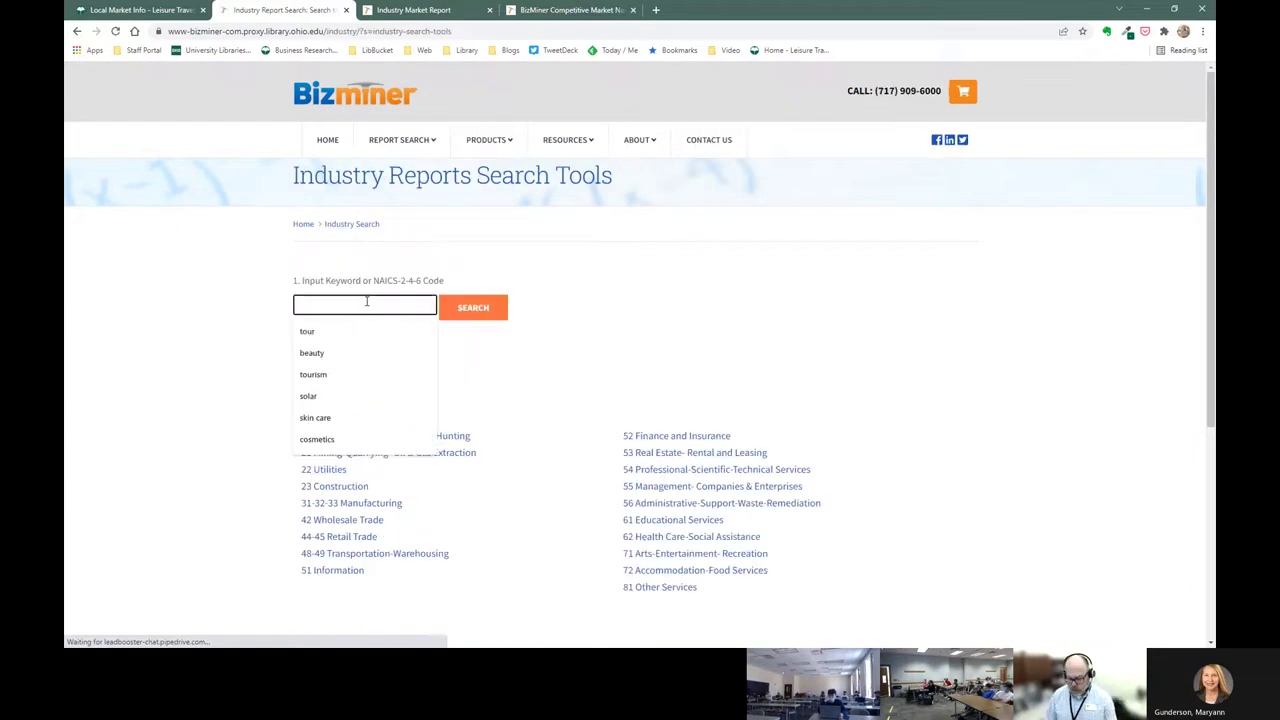
text(tour)
key(Return)
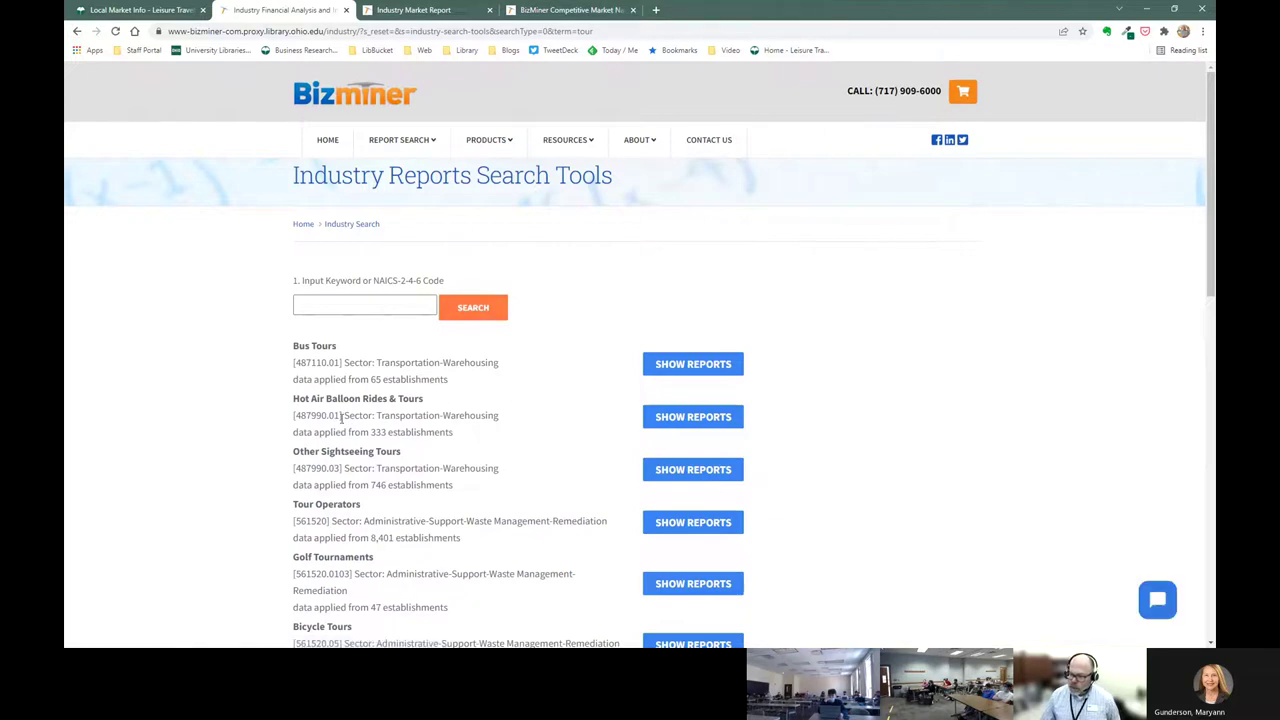
scroll(345, 412, down, 1)
drag(300, 462, 328, 461)
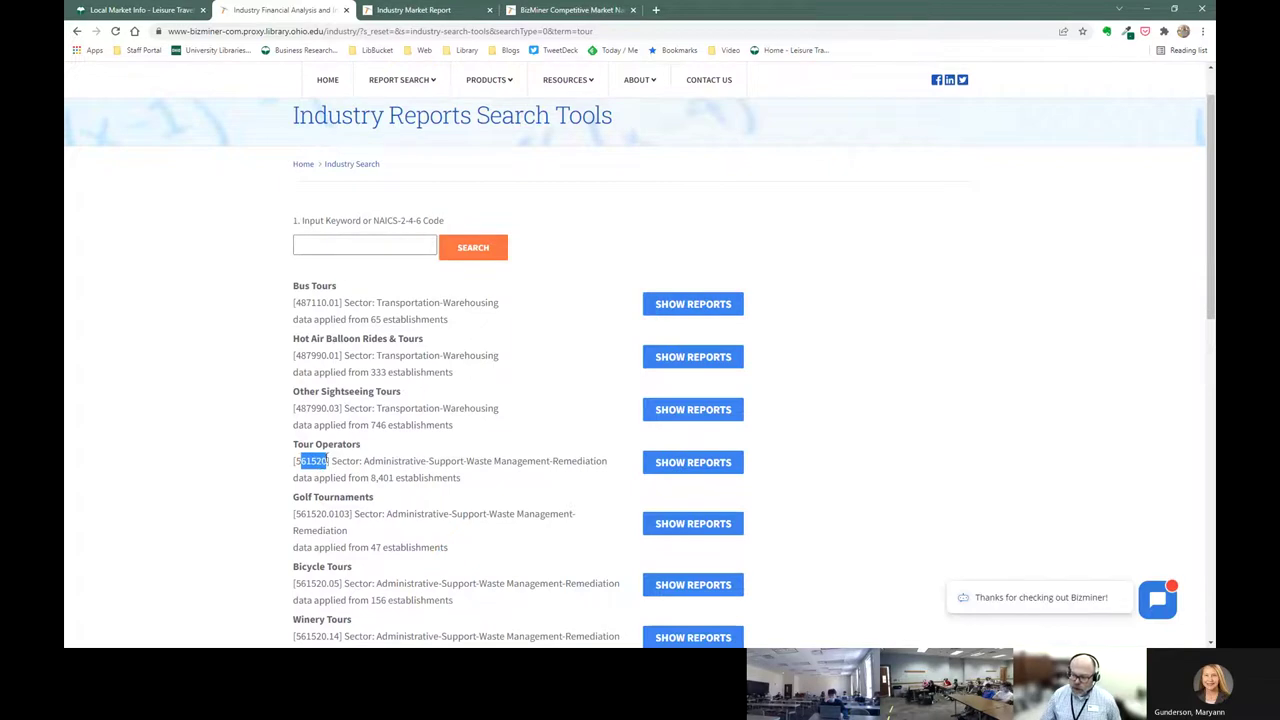
Step: Return to the home page, open all industry search tools and choose the 56 Administrative-Support-Waste-Remediation sector
scroll(420, 170, up, 1)
click(375, 167)
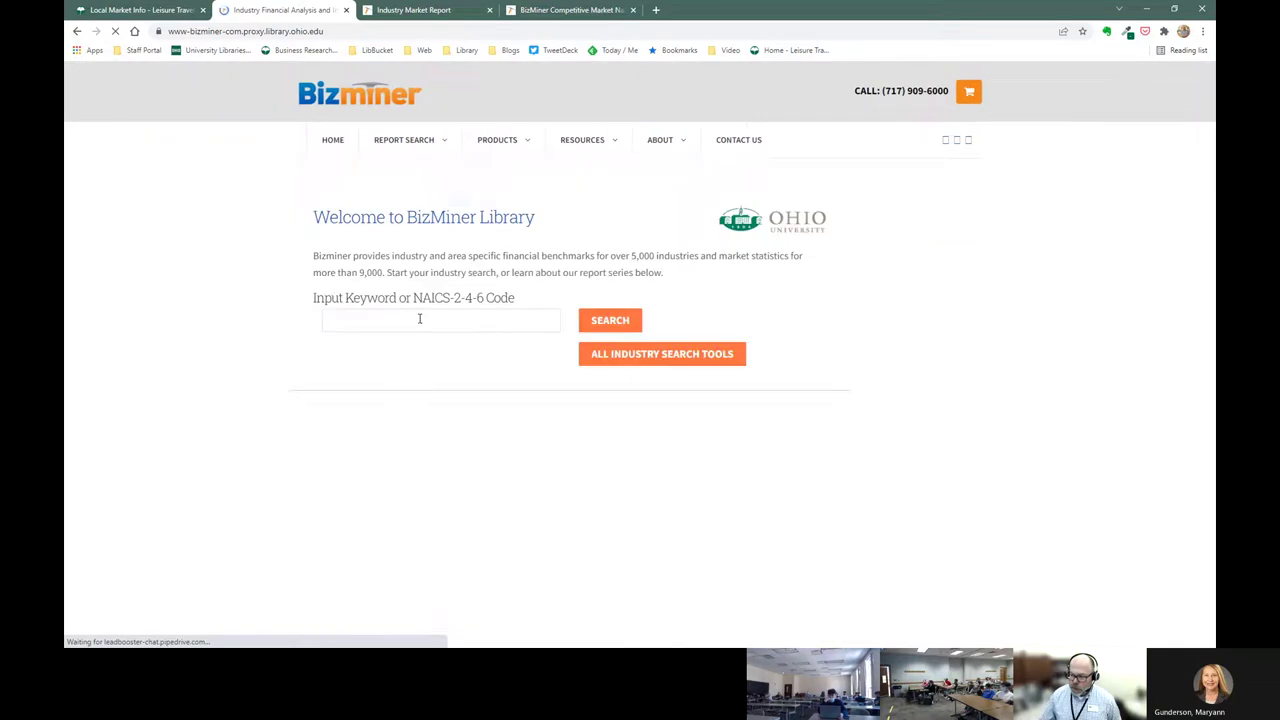
click(625, 356)
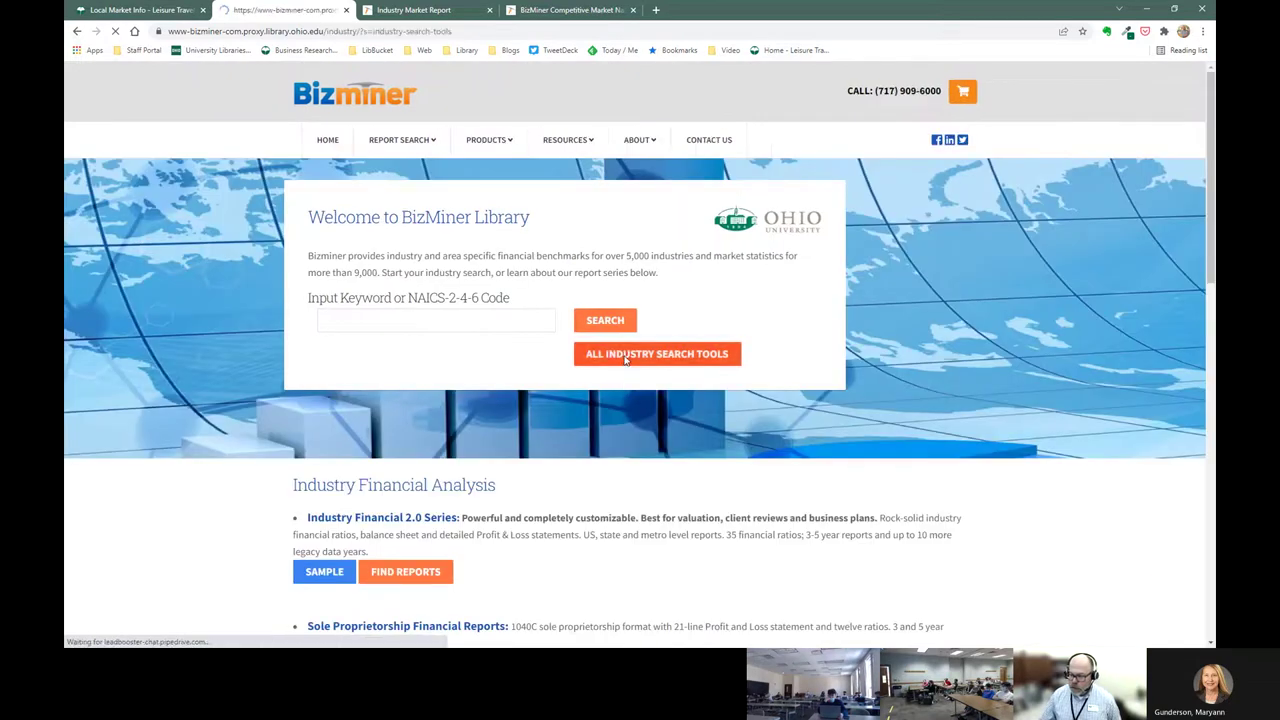
scroll(555, 405, down, 2)
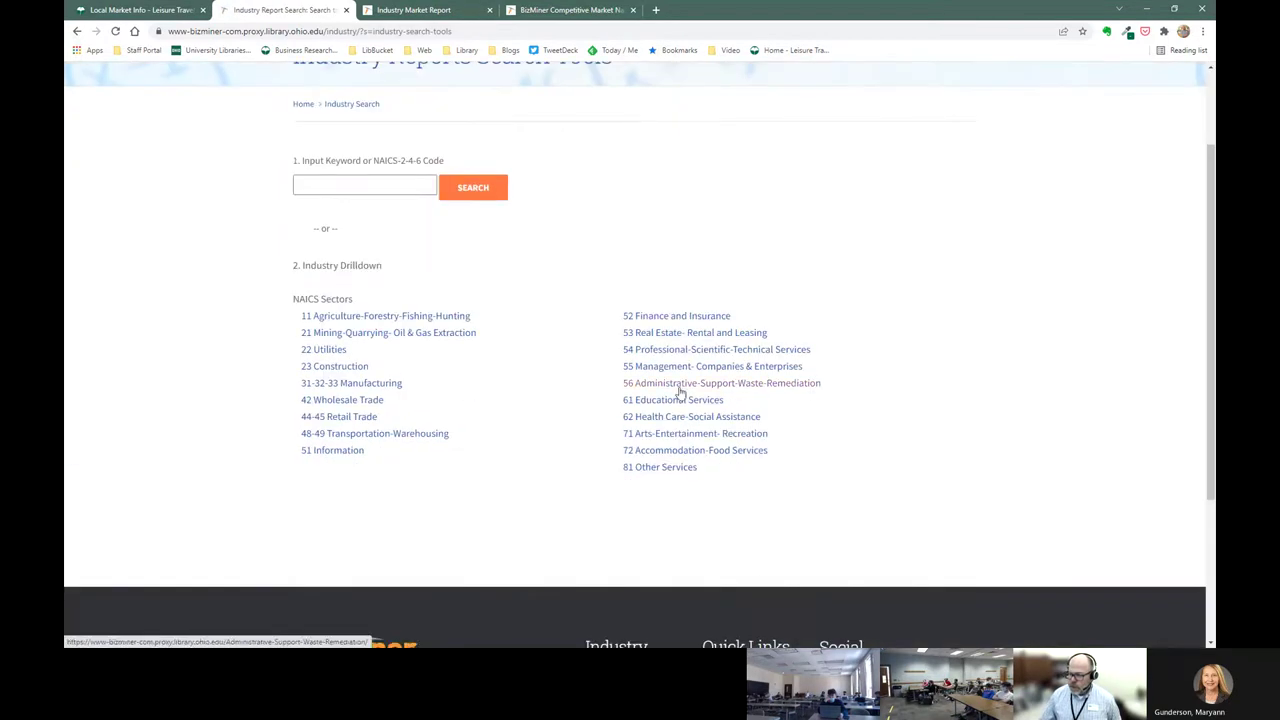
click(733, 389)
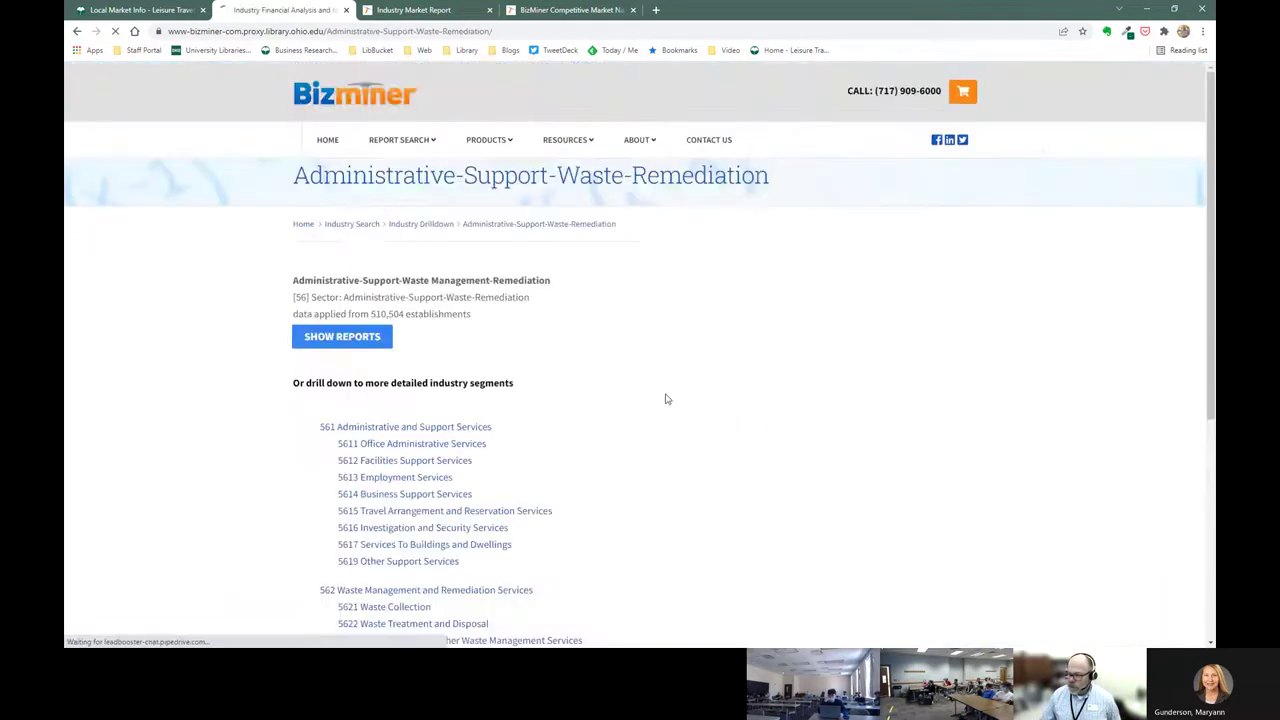
Step: Drill down through 5615 Travel Arrangement and Reservation Services to 561520 Tour Operators
scroll(665, 399, down, 1)
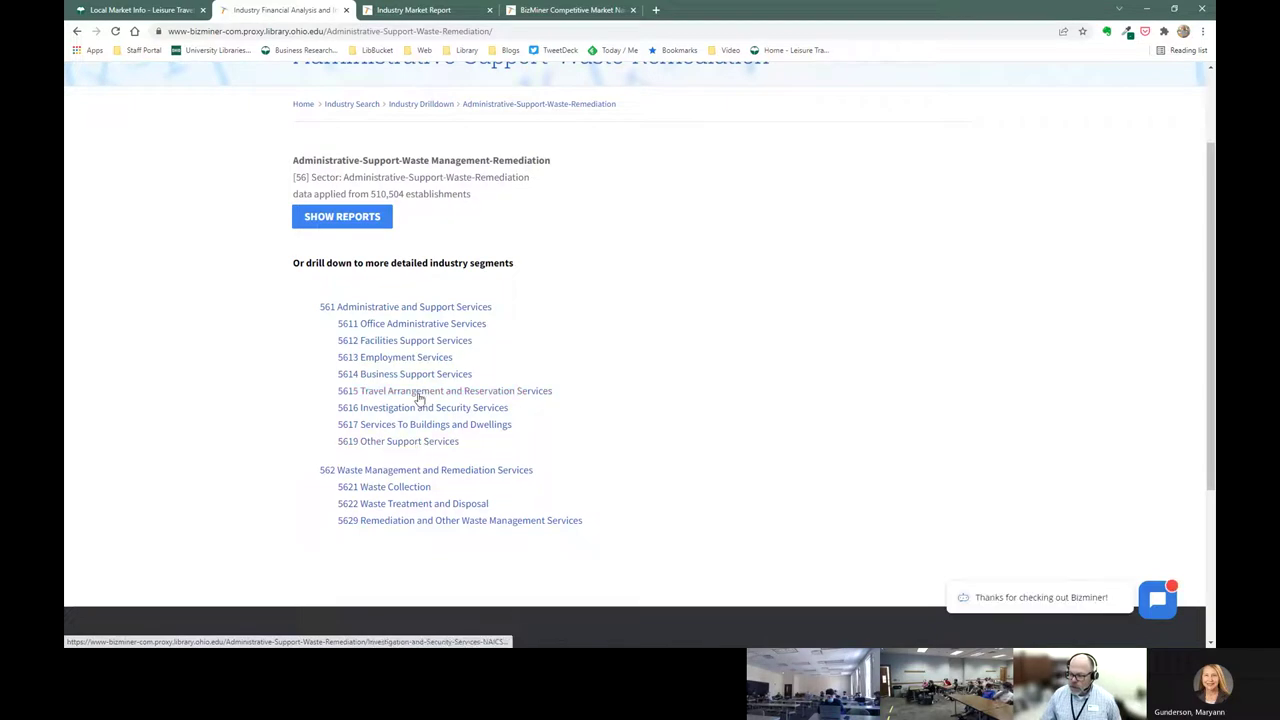
click(420, 395)
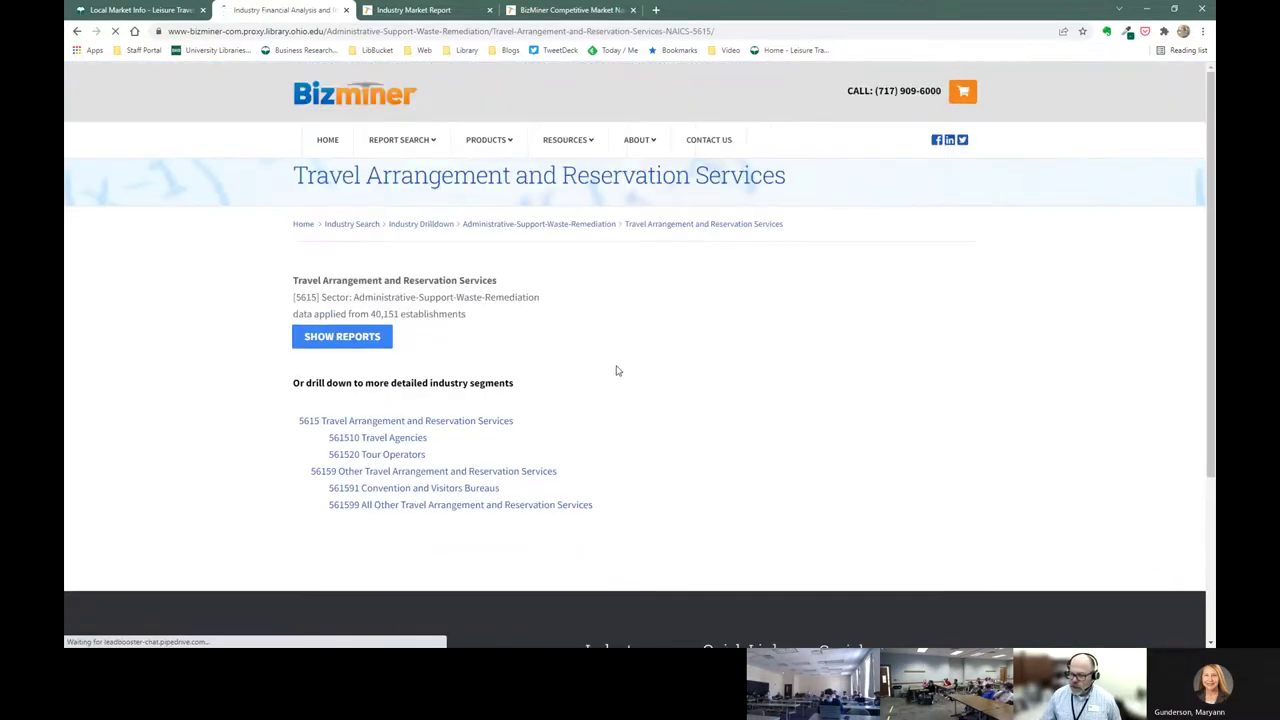
scroll(436, 405, down, 1)
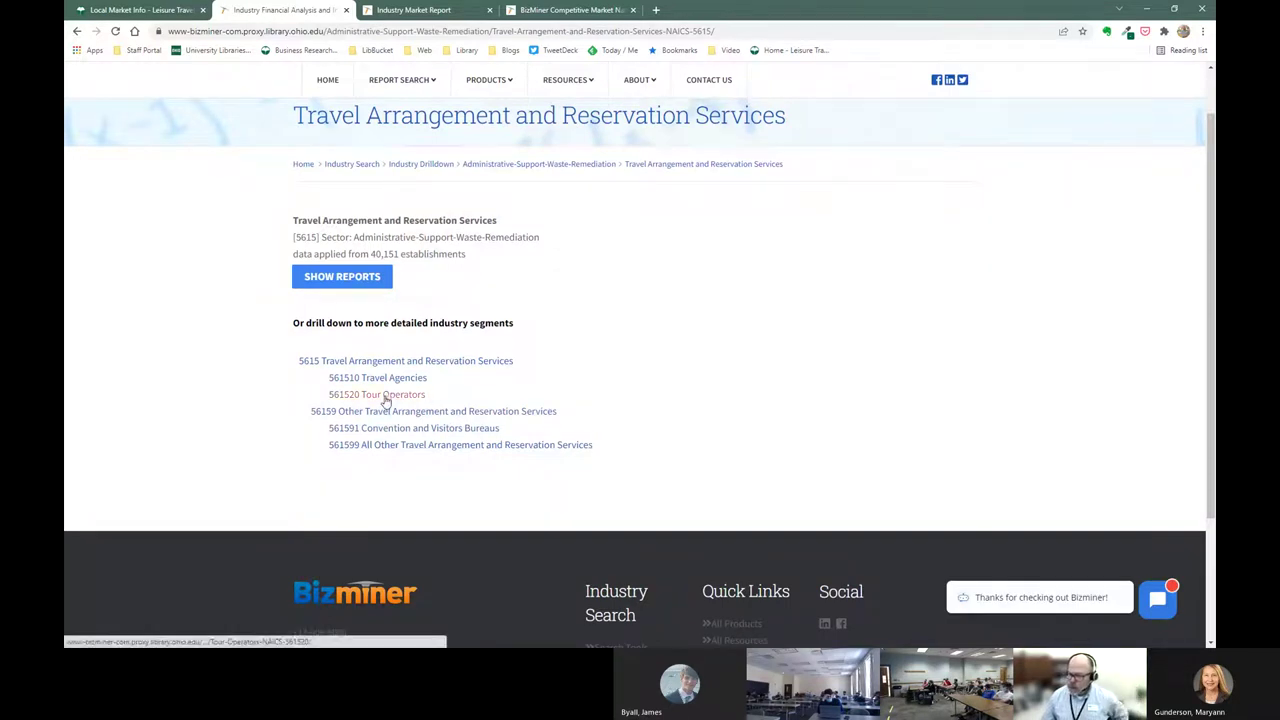
click(385, 399)
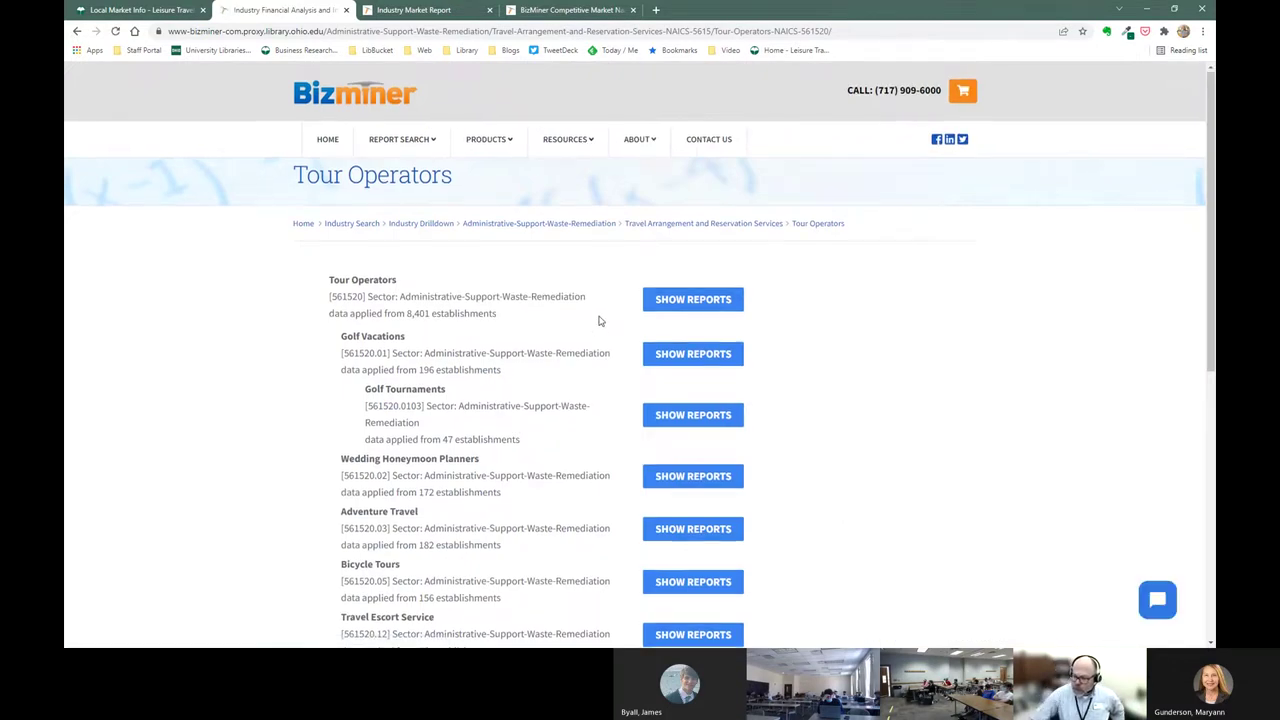
Step: Examine the narrower segments under Tour Operators, such as Bicycle Tours and Travel Escort Service, and the main industry's establishment count
scroll(600, 321, down, 1)
drag(340, 505, 440, 538)
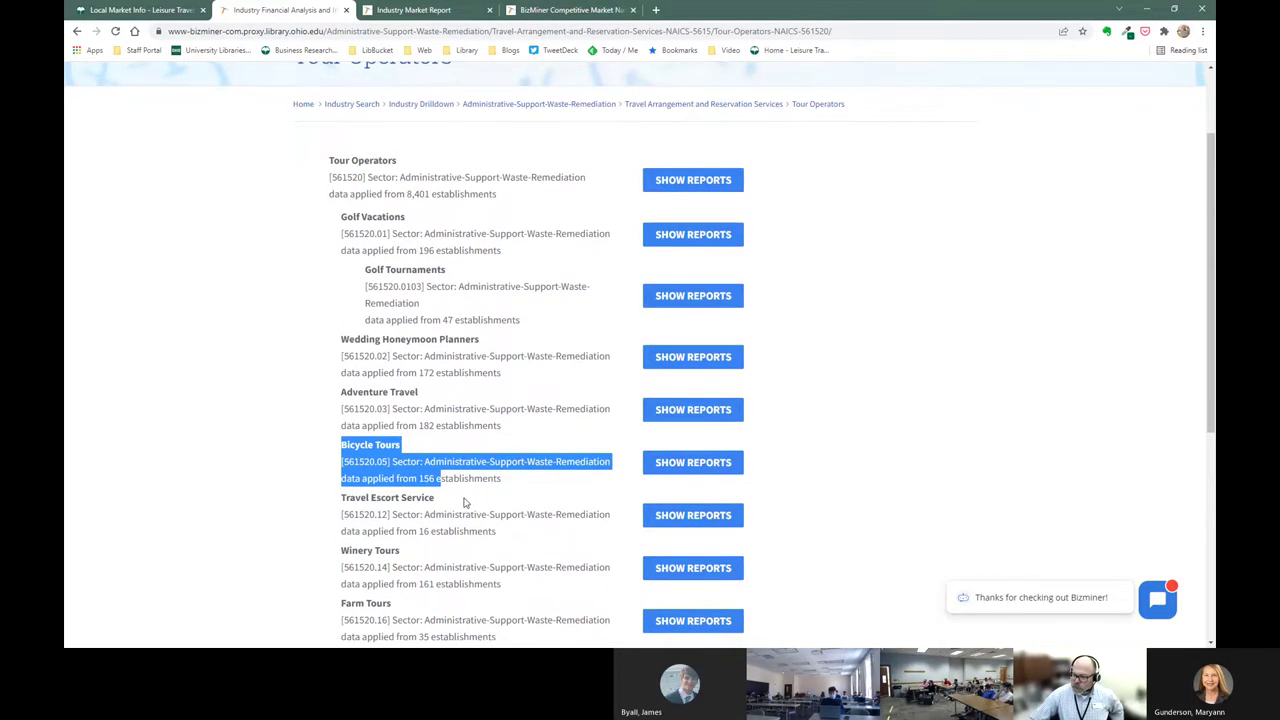
scroll(469, 497, down, 1)
scroll(469, 497, down, 1)
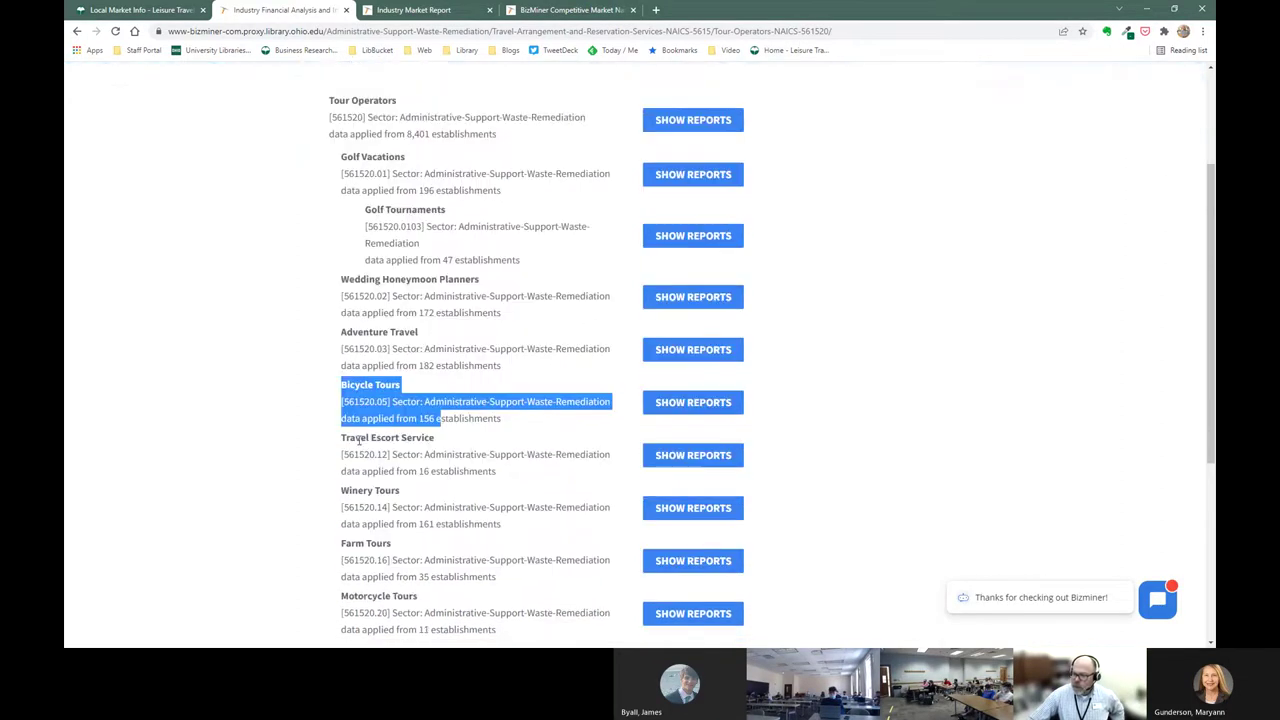
drag(338, 437, 466, 449)
click(466, 449)
scroll(400, 435, up, 2)
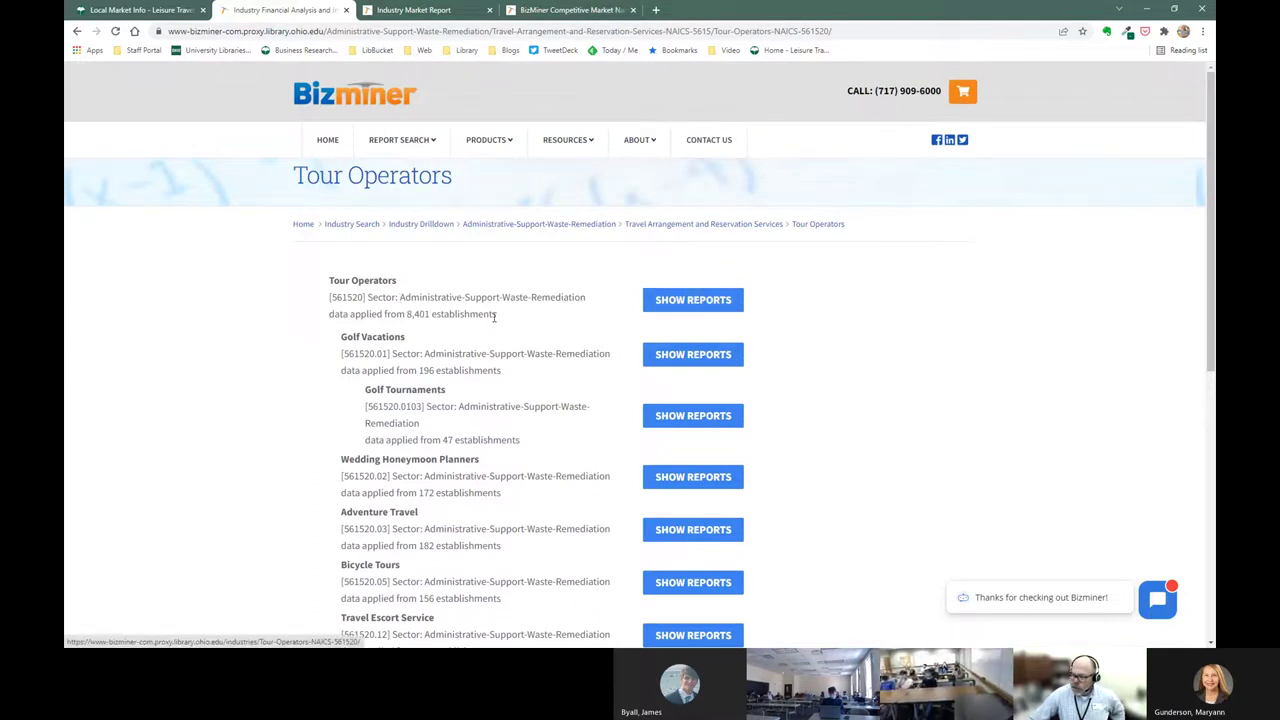
drag(431, 314, 404, 314)
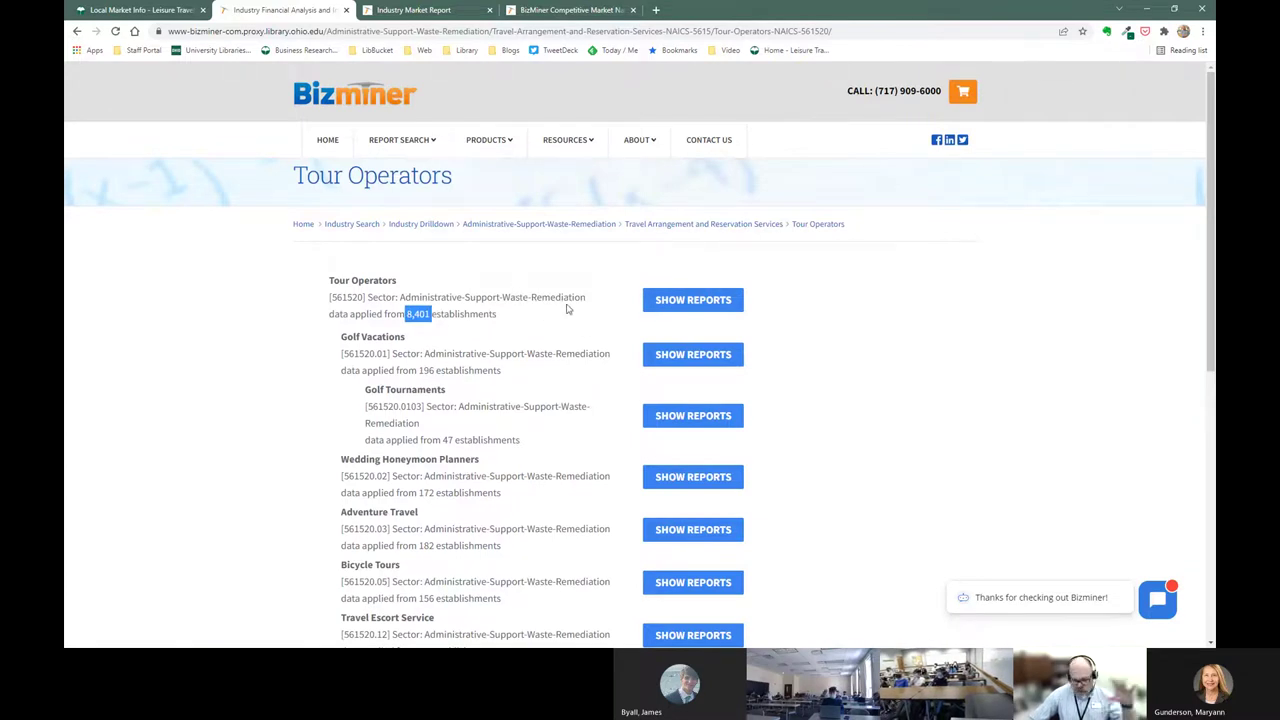
Step: Show the reports for the main Tour Operators industry, start an Industry Market Report and look through the available market areas
click(683, 318)
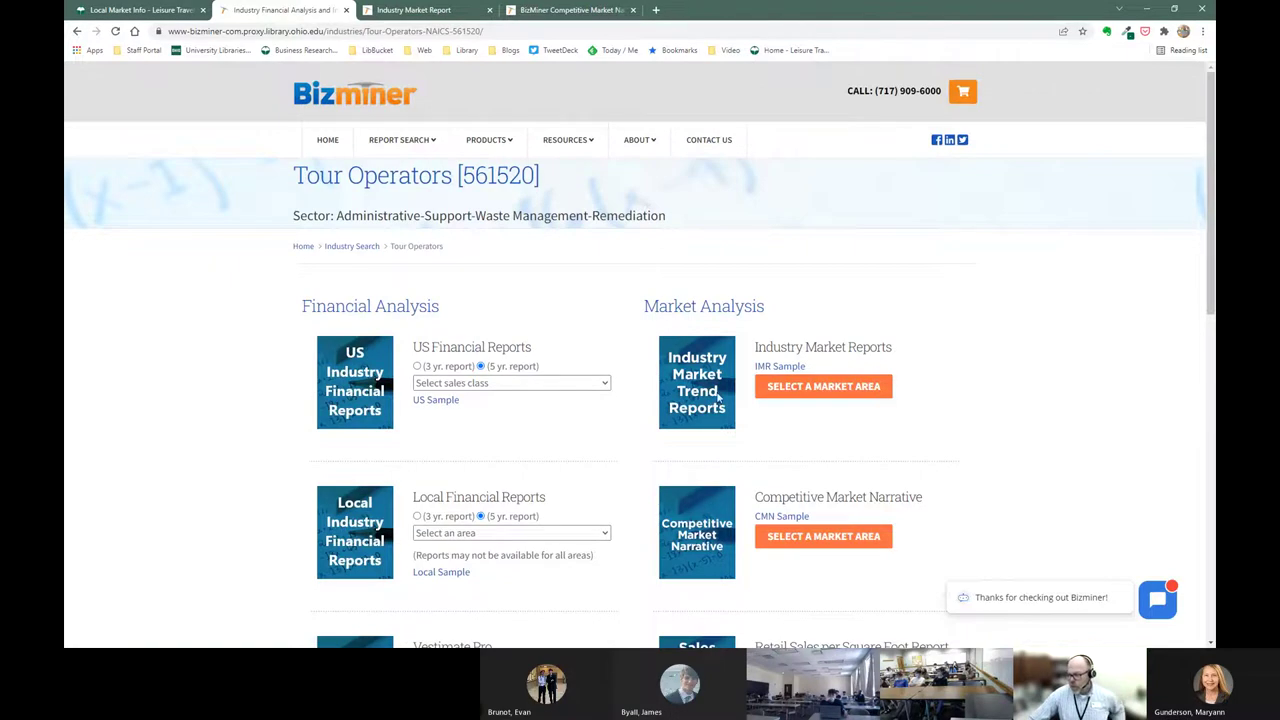
click(818, 393)
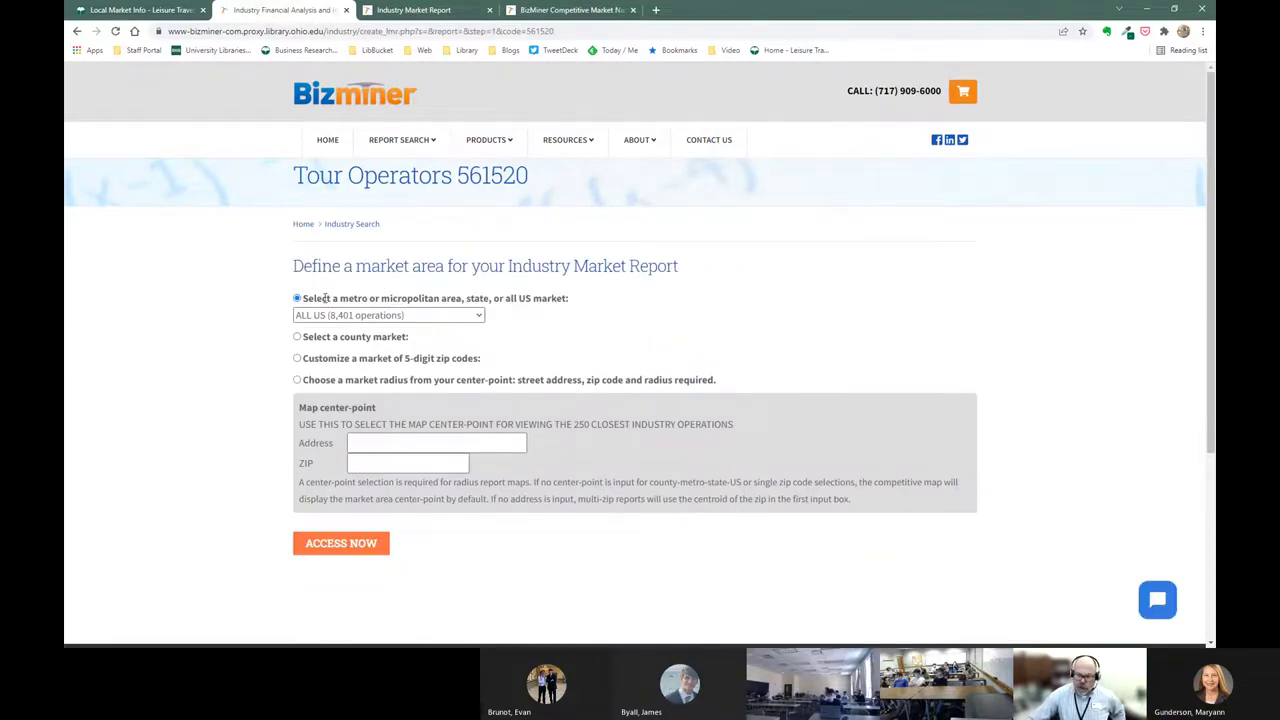
click(420, 317)
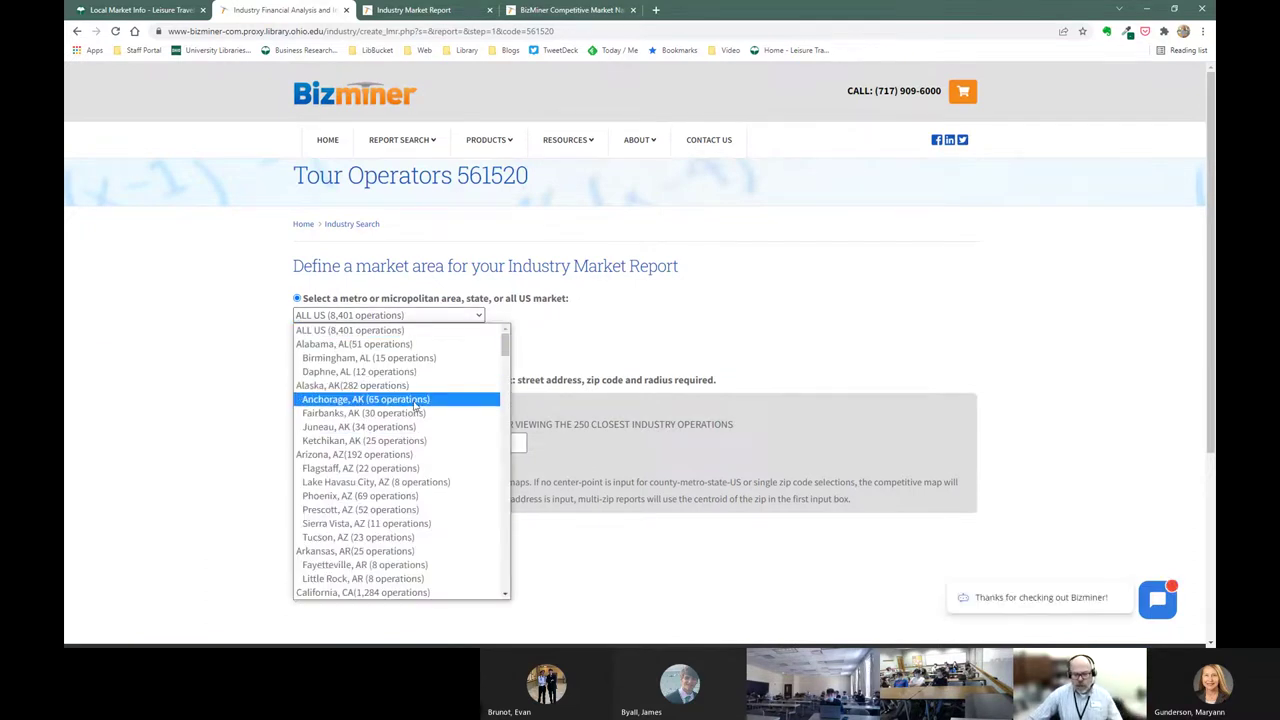
click(641, 318)
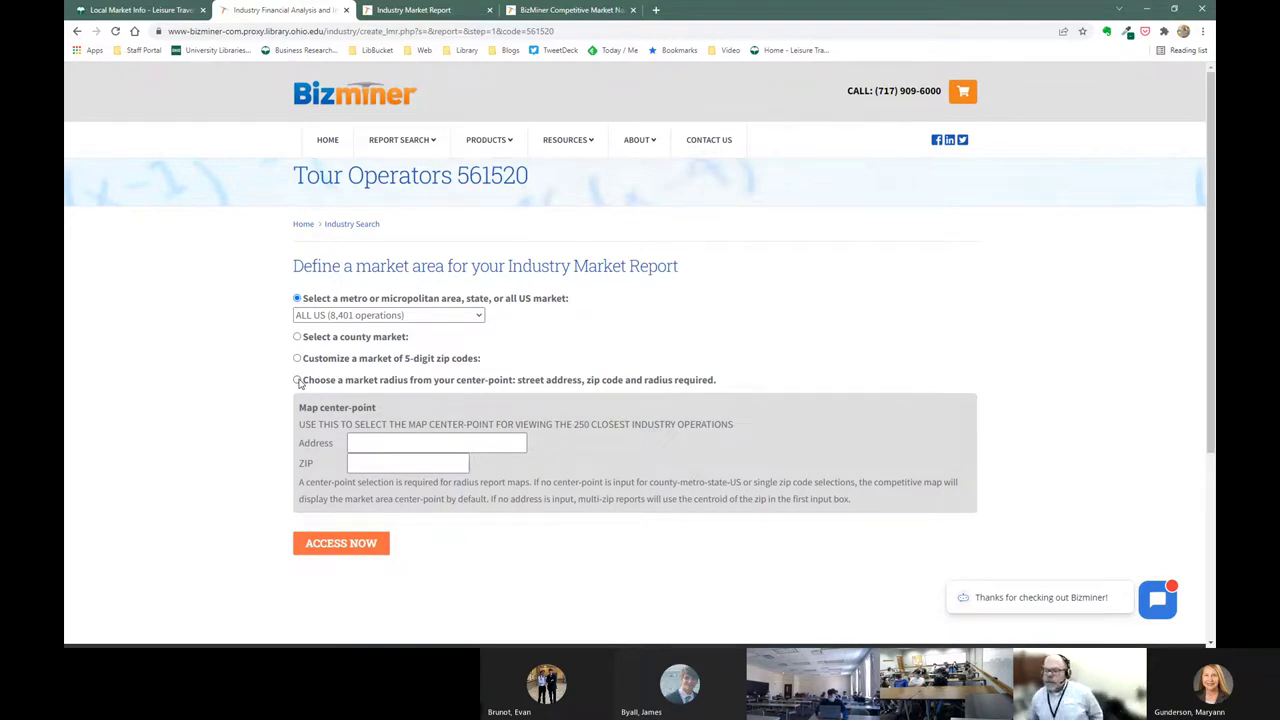
Step: Set the report's market area to the state of Ohio and access the Industry Market Report
click(456, 317)
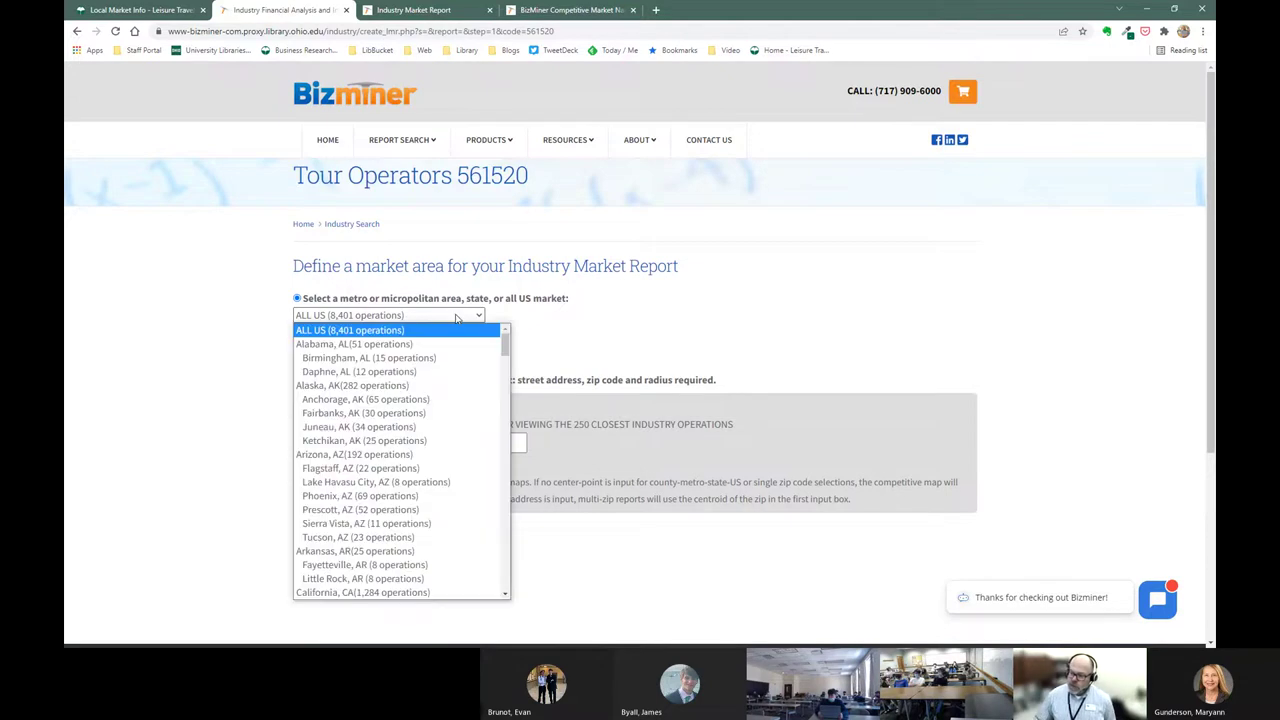
scroll(400, 470, down, 10)
scroll(398, 466, down, 15)
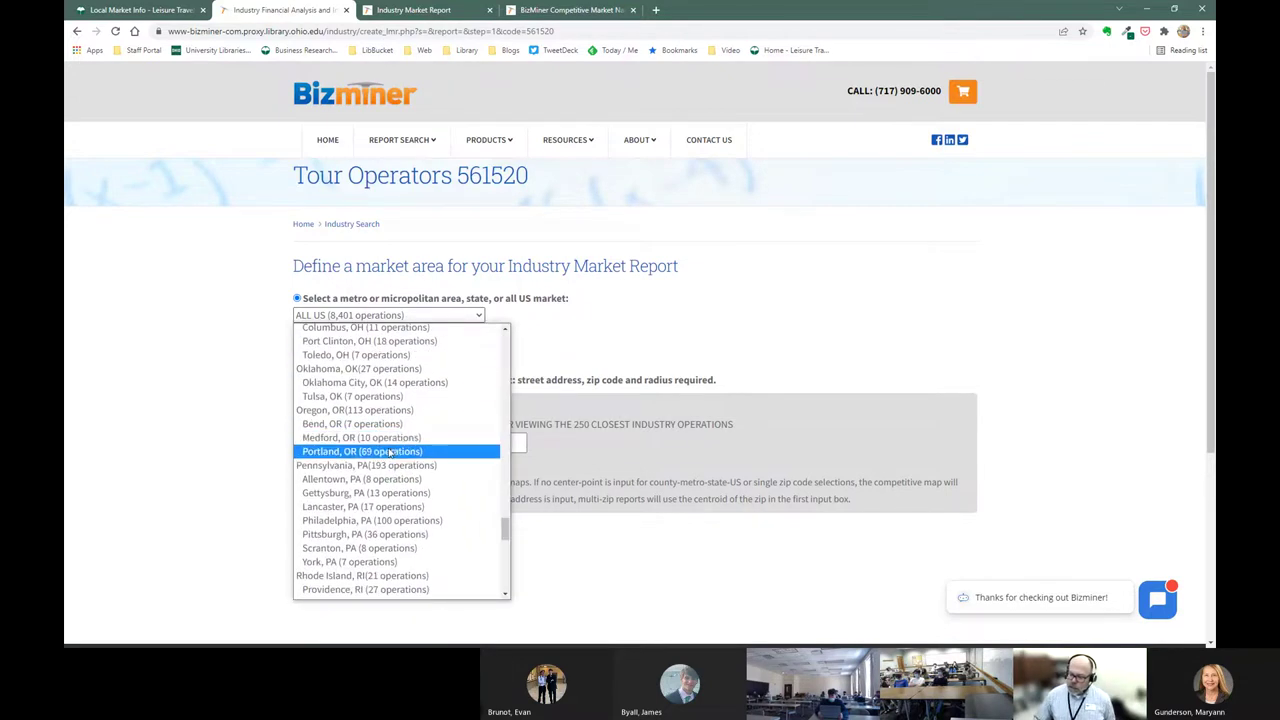
scroll(356, 420, up, 3)
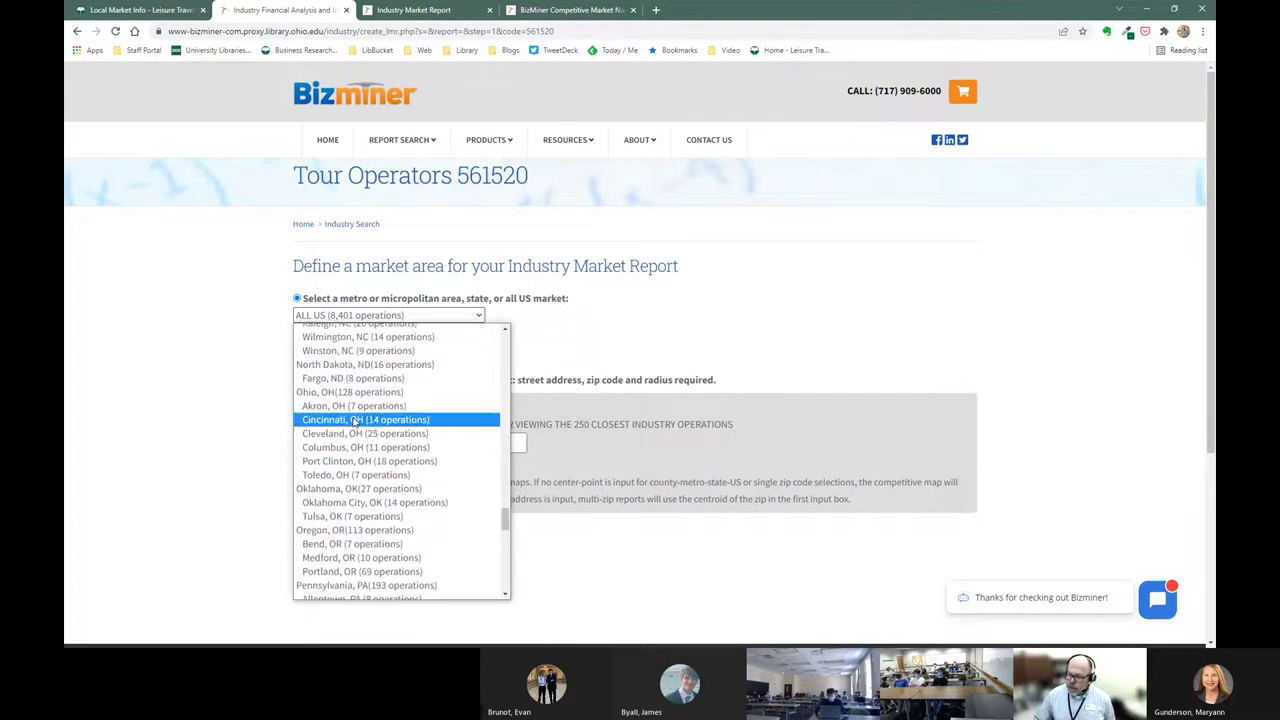
click(348, 392)
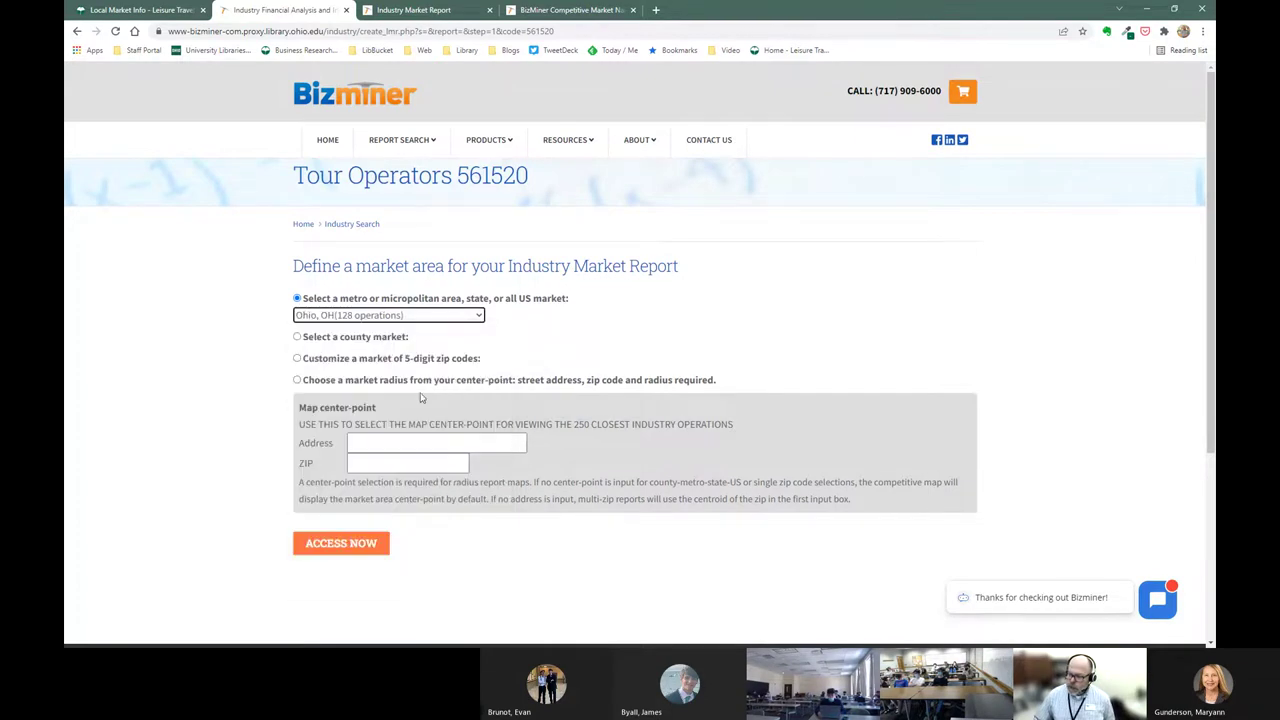
click(342, 548)
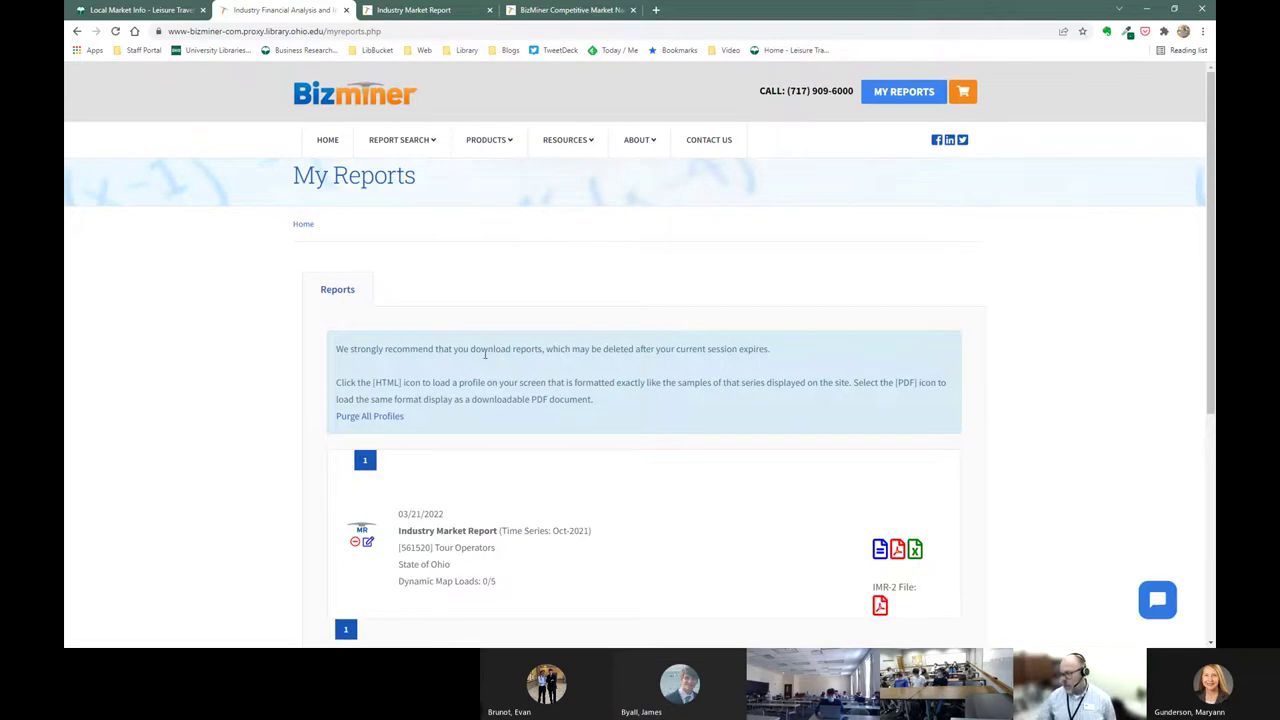
Step: Switch to the already loaded Industry Market Report for Tour Operators and check which state it covers
scroll(690, 340, down, 1)
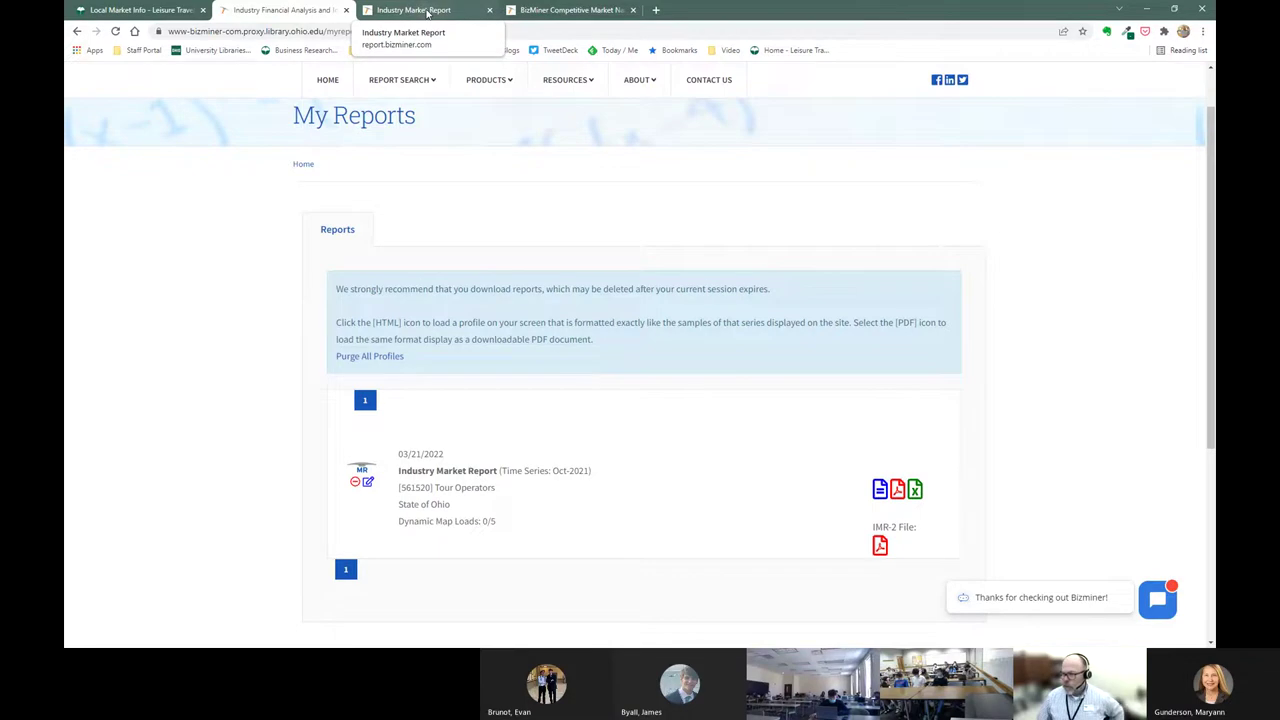
click(427, 12)
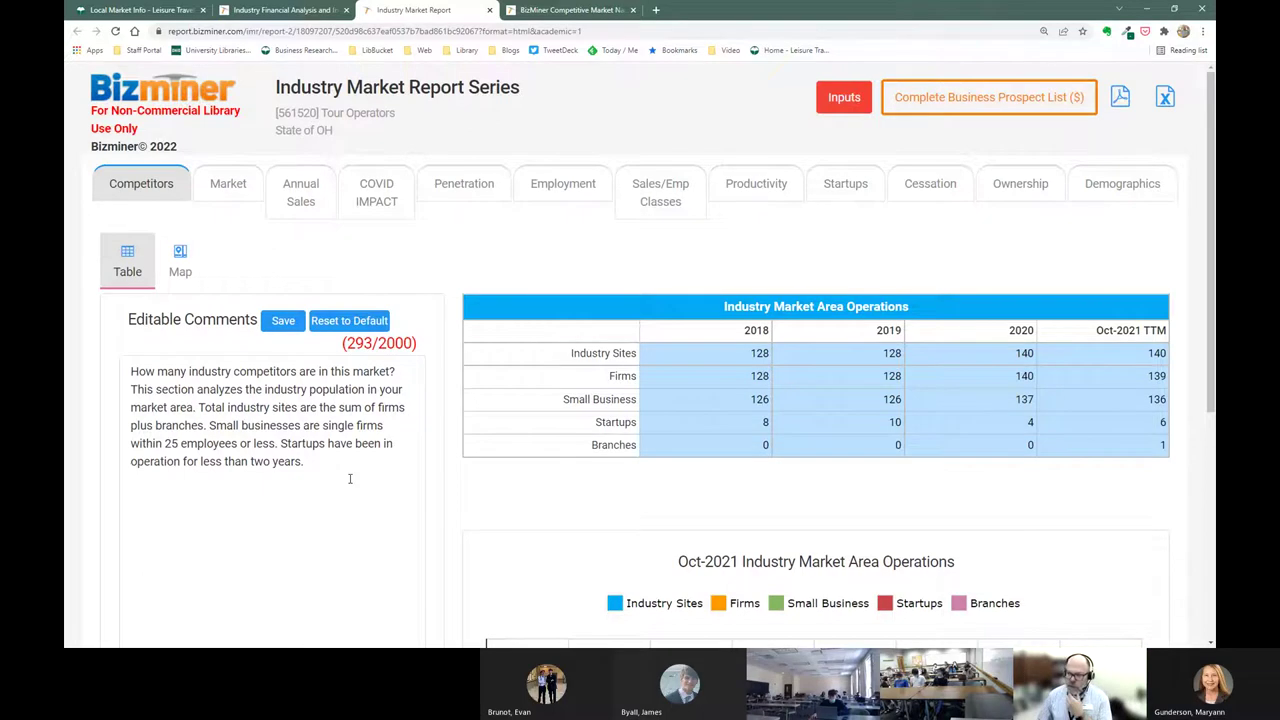
drag(400, 112, 268, 134)
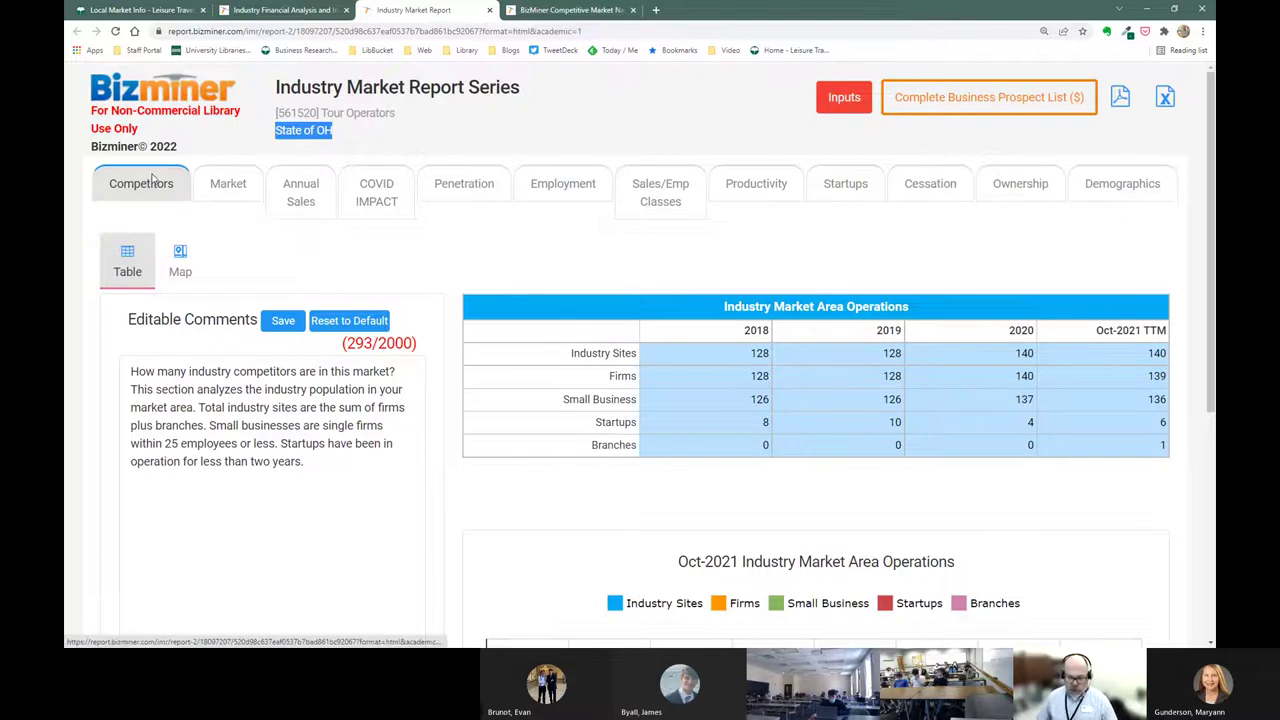
Step: Show the competitors as a map and examine the list of industry locations in Ohio
click(180, 264)
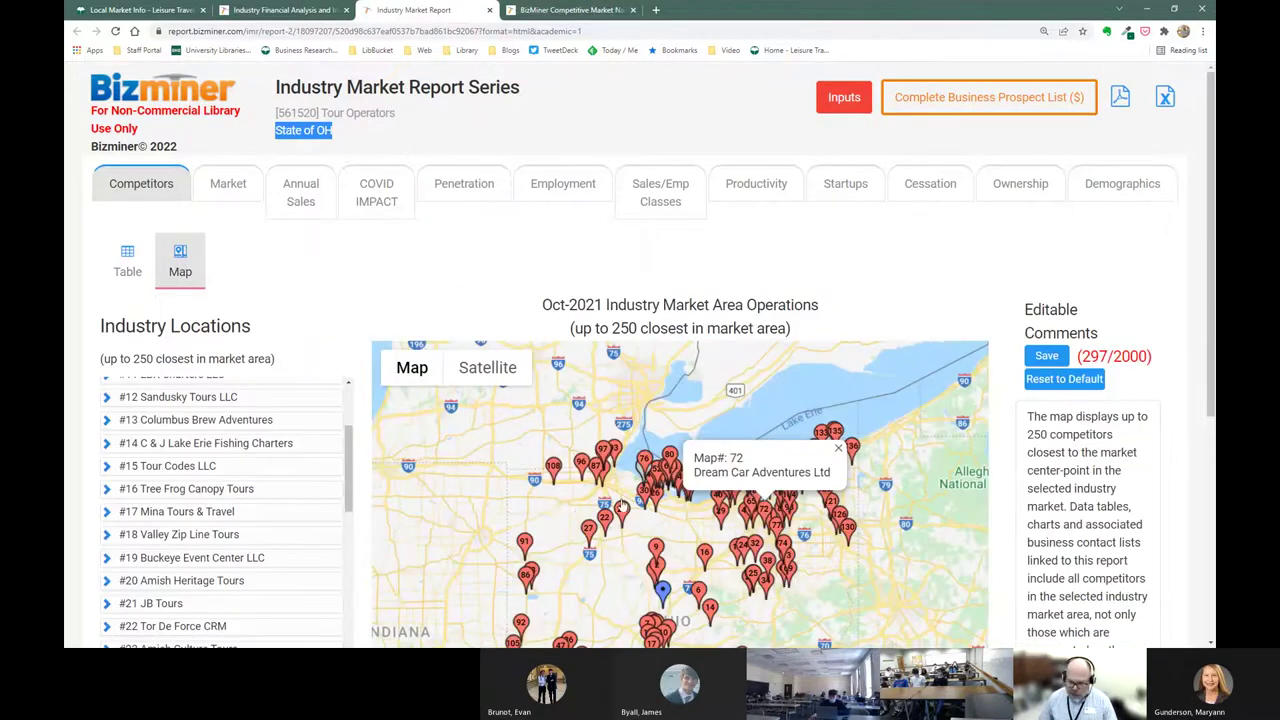
scroll(415, 257, down, 1)
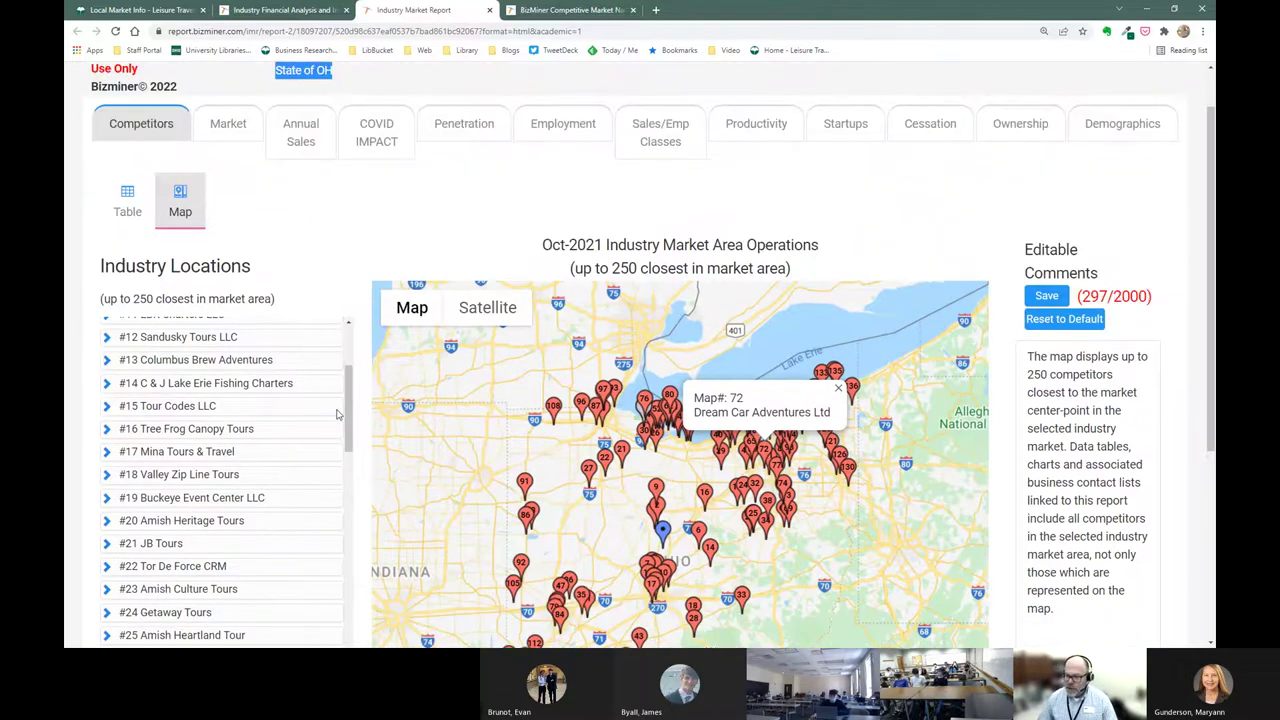
scroll(337, 414, up, 5)
scroll(361, 217, down, 1)
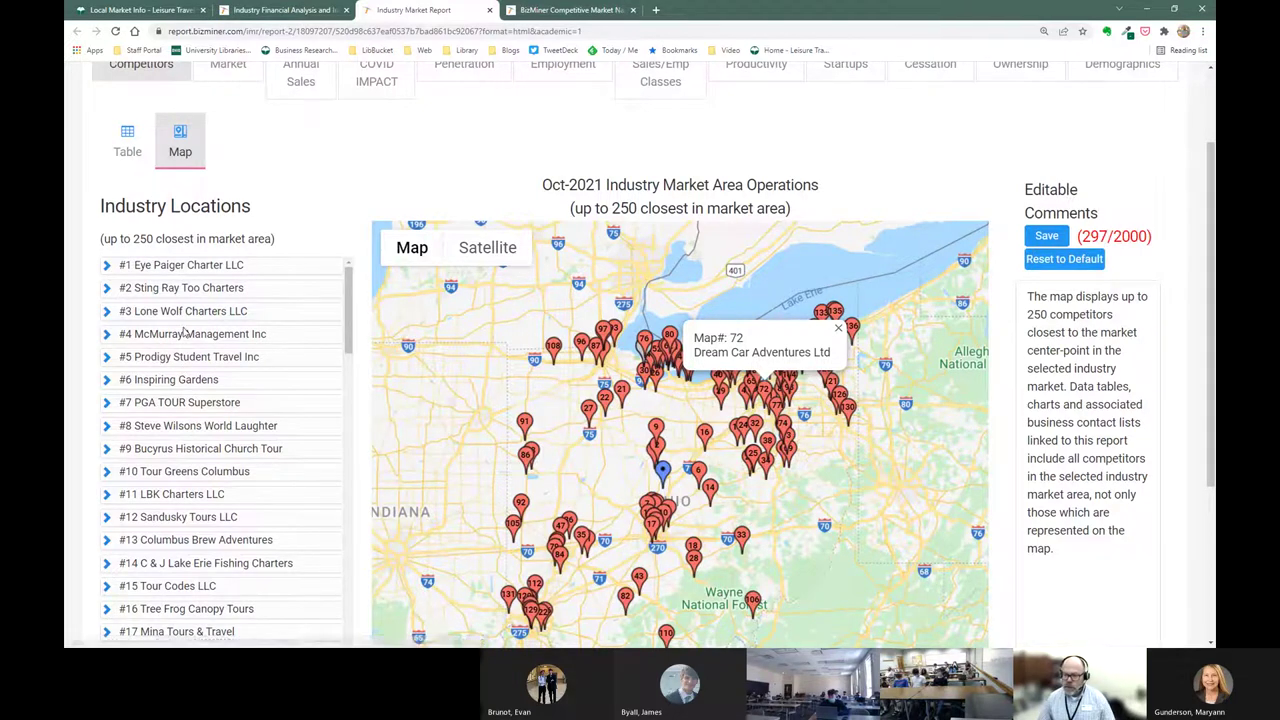
scroll(190, 326, down, 1)
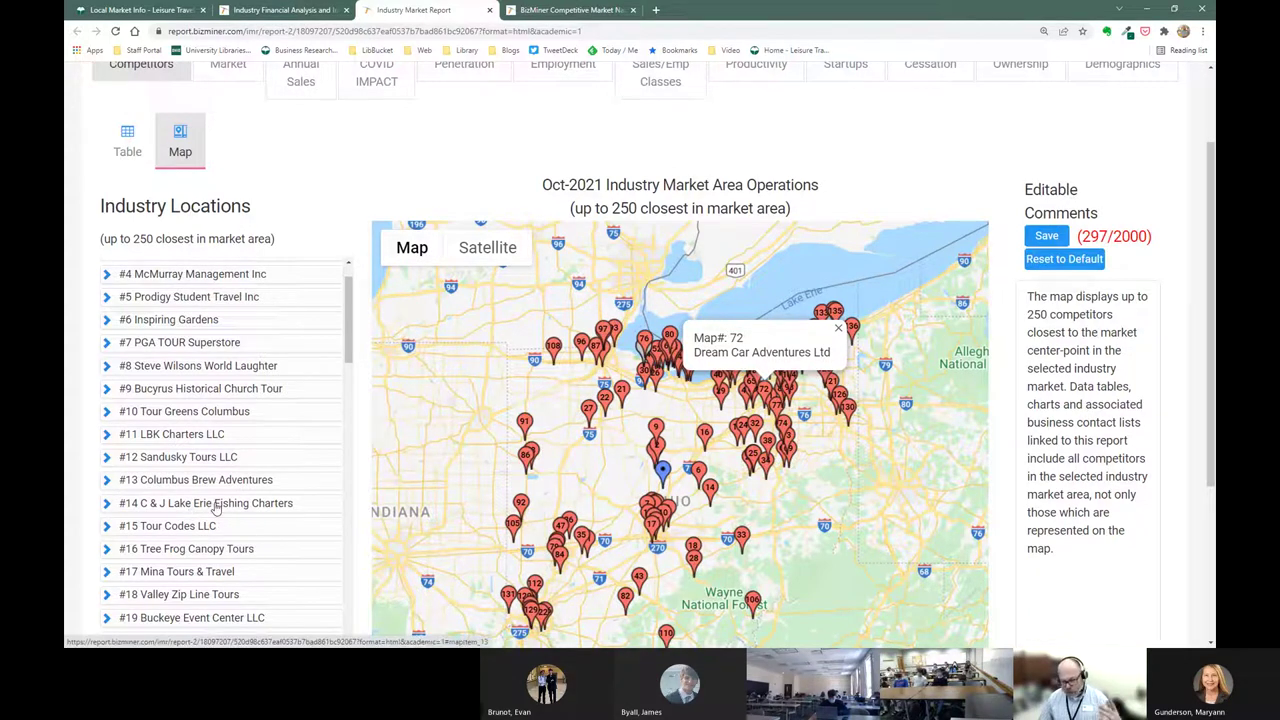
scroll(215, 508, down, 1)
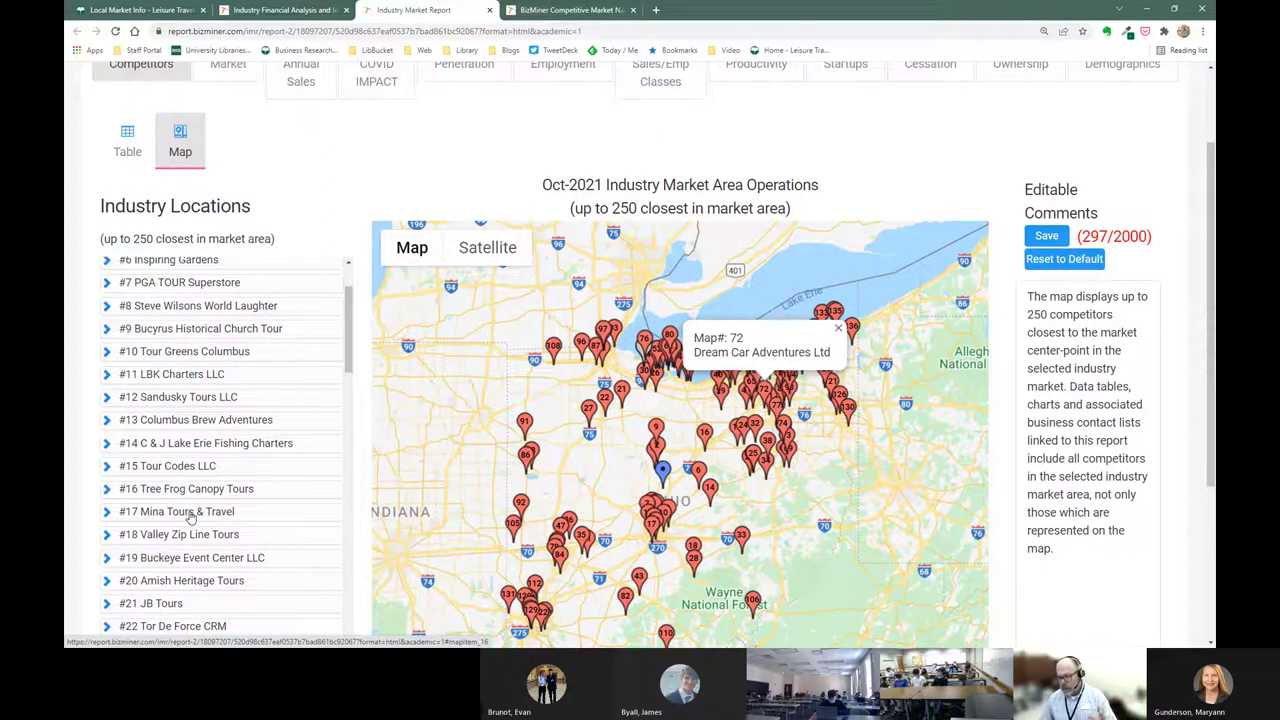
scroll(212, 472, down, 1)
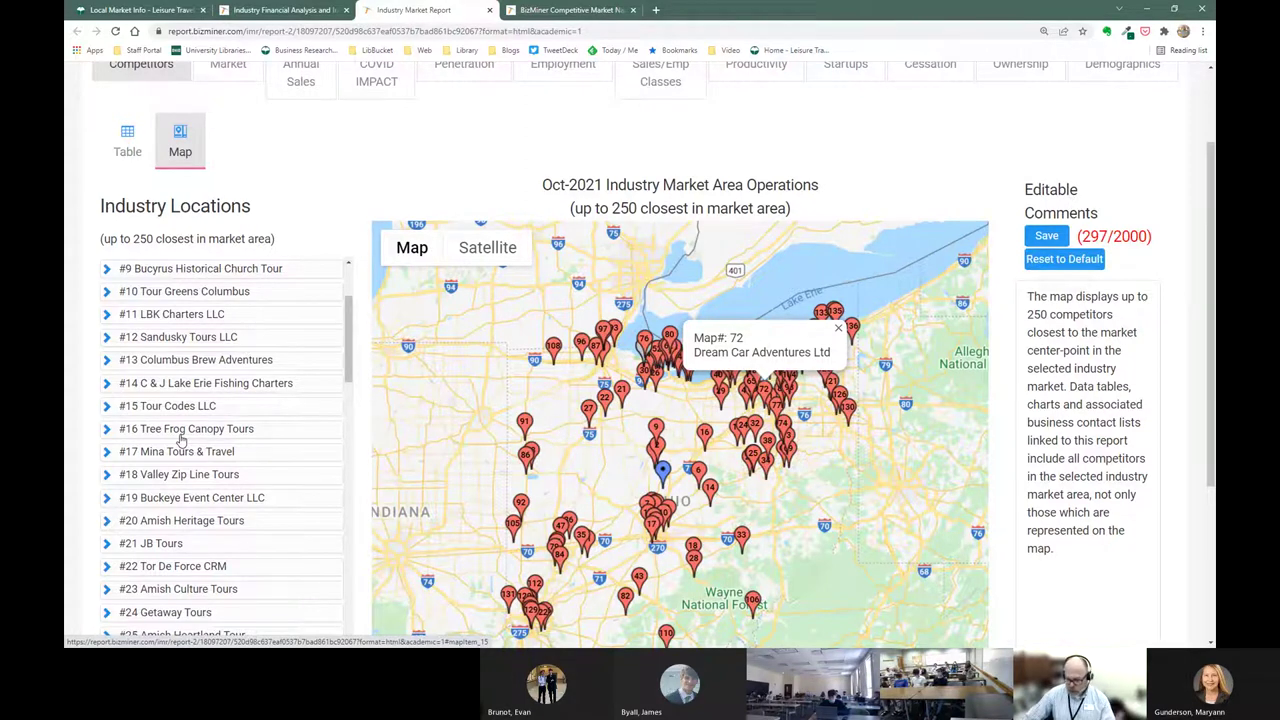
Step: Expand the Mina Tours & Travel entry in the locations list and check its sales bracket
click(108, 451)
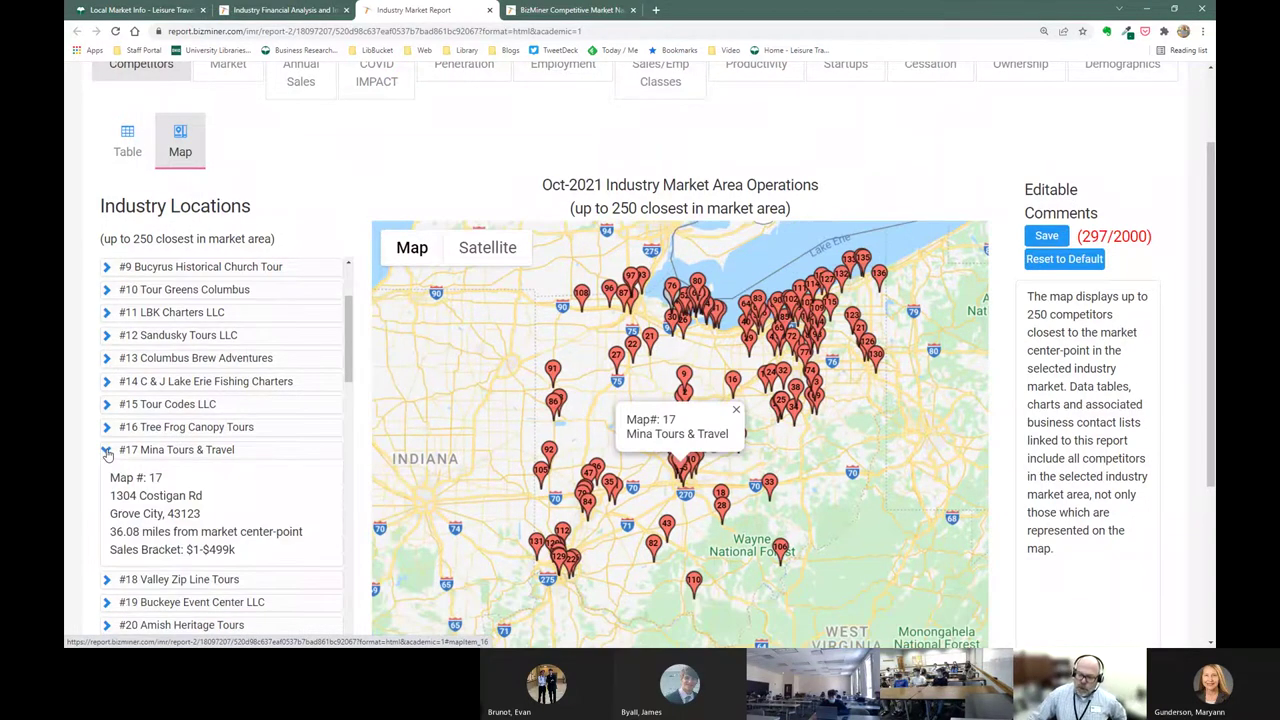
scroll(200, 460, down, 1)
drag(245, 492, 187, 490)
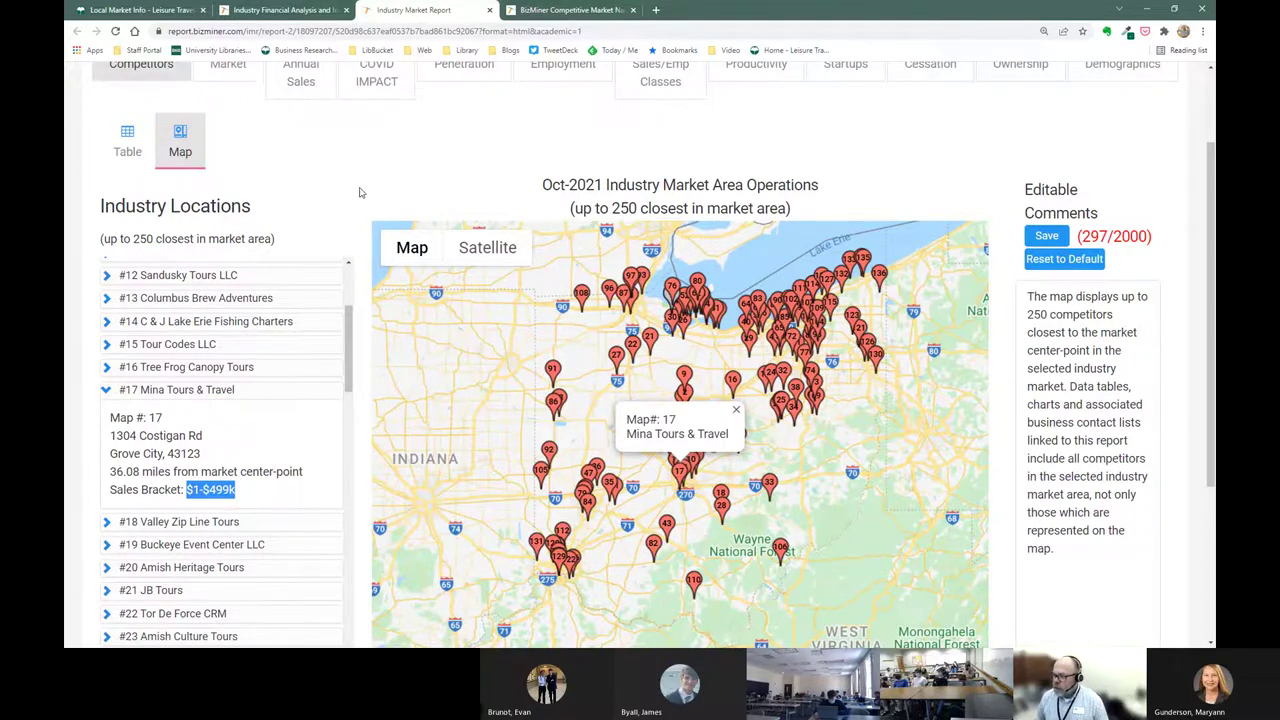
Step: View the industry market volume table and check the startup volume for 2020
scroll(357, 191, up, 2)
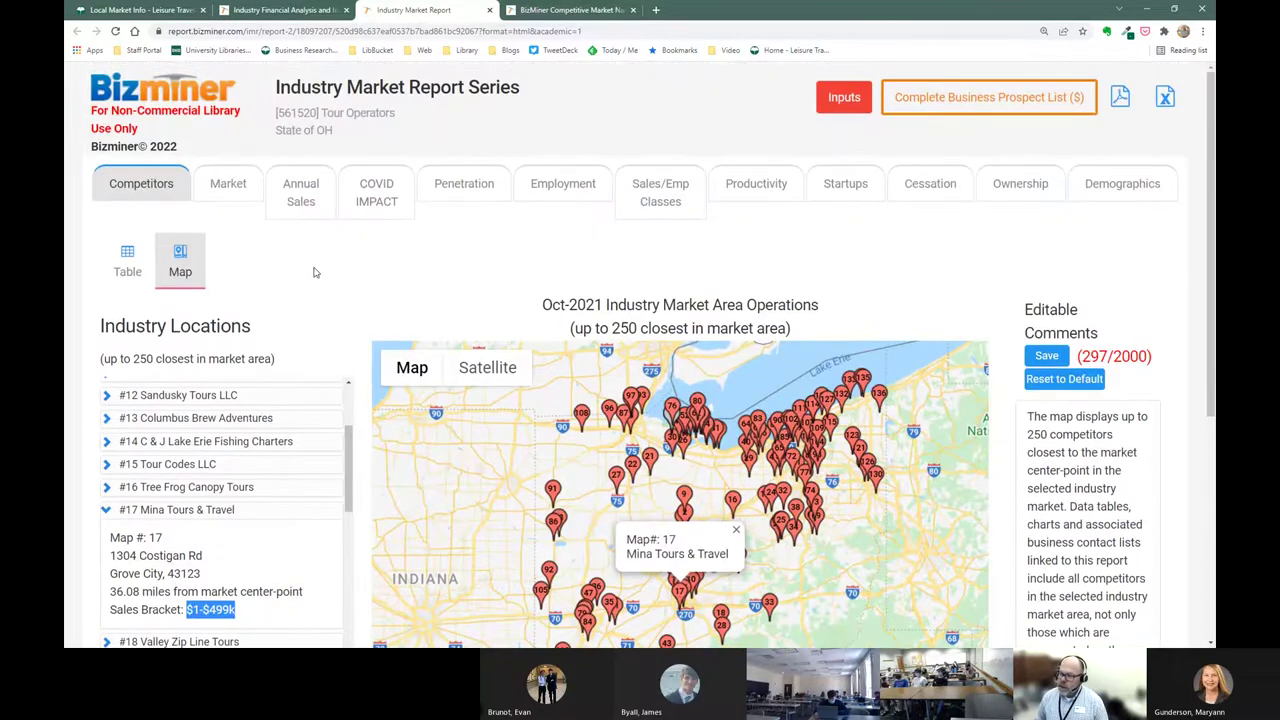
click(222, 186)
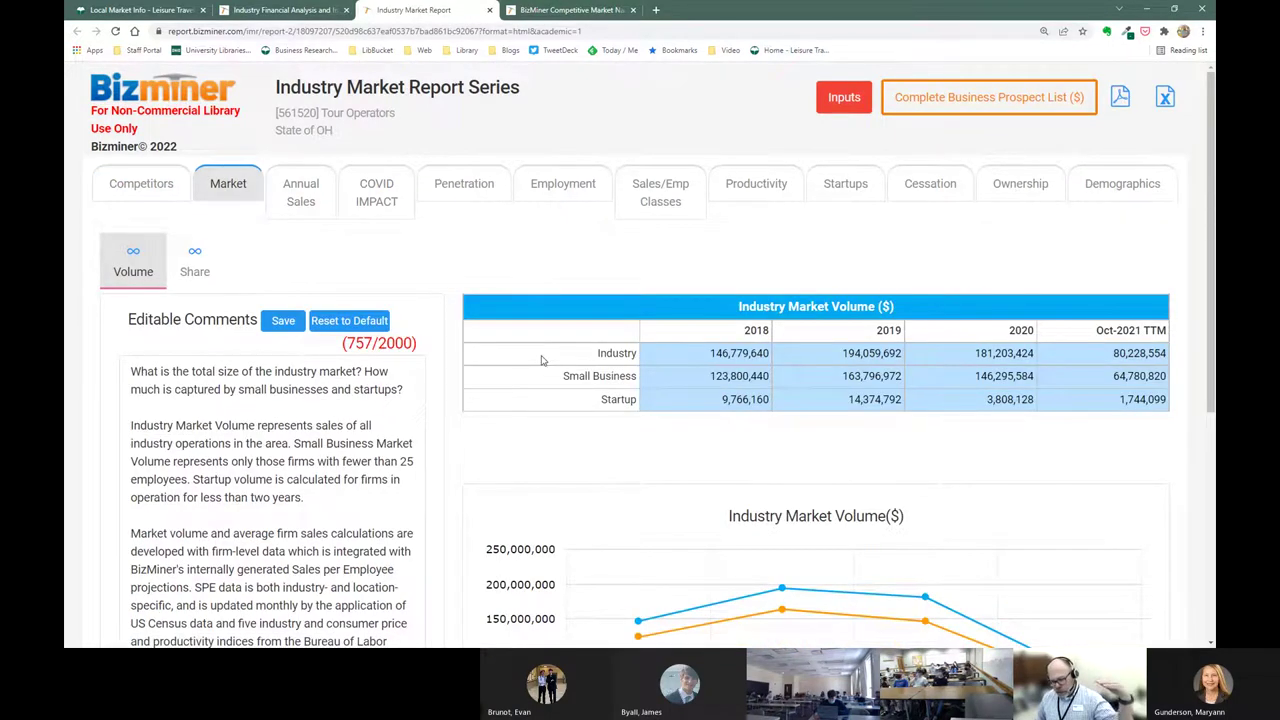
drag(571, 376, 650, 408)
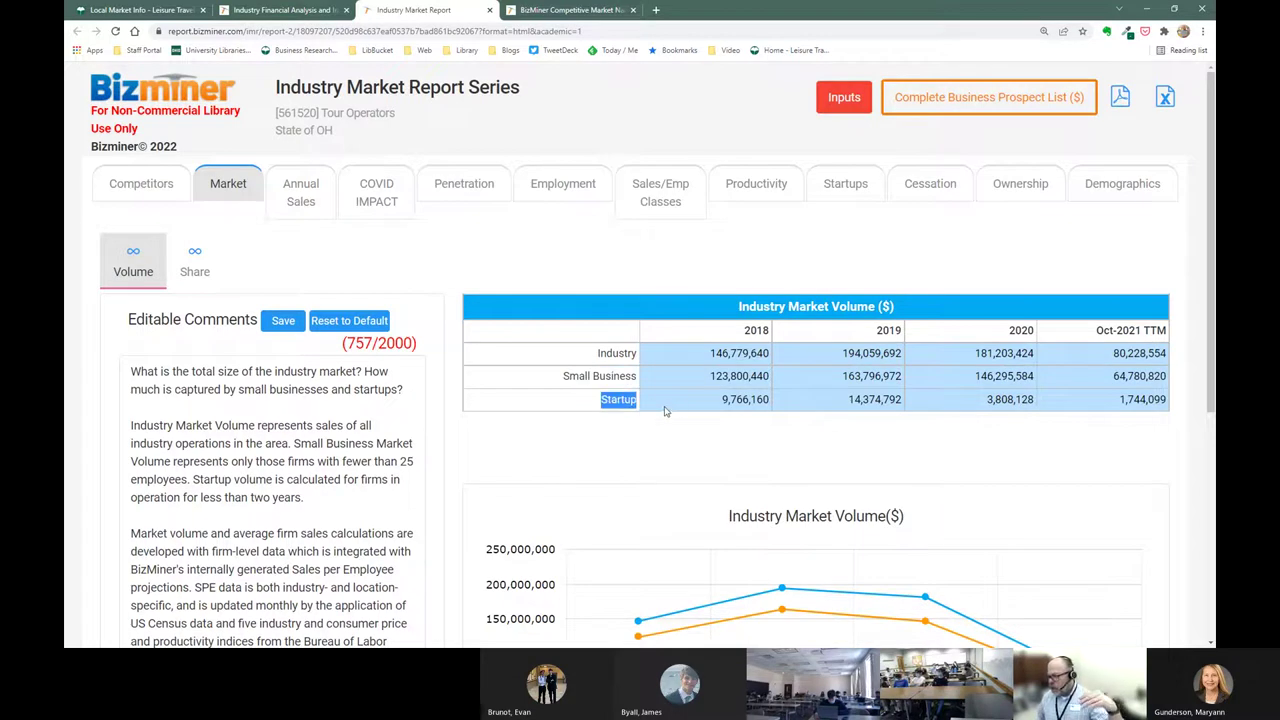
drag(986, 405, 1040, 403)
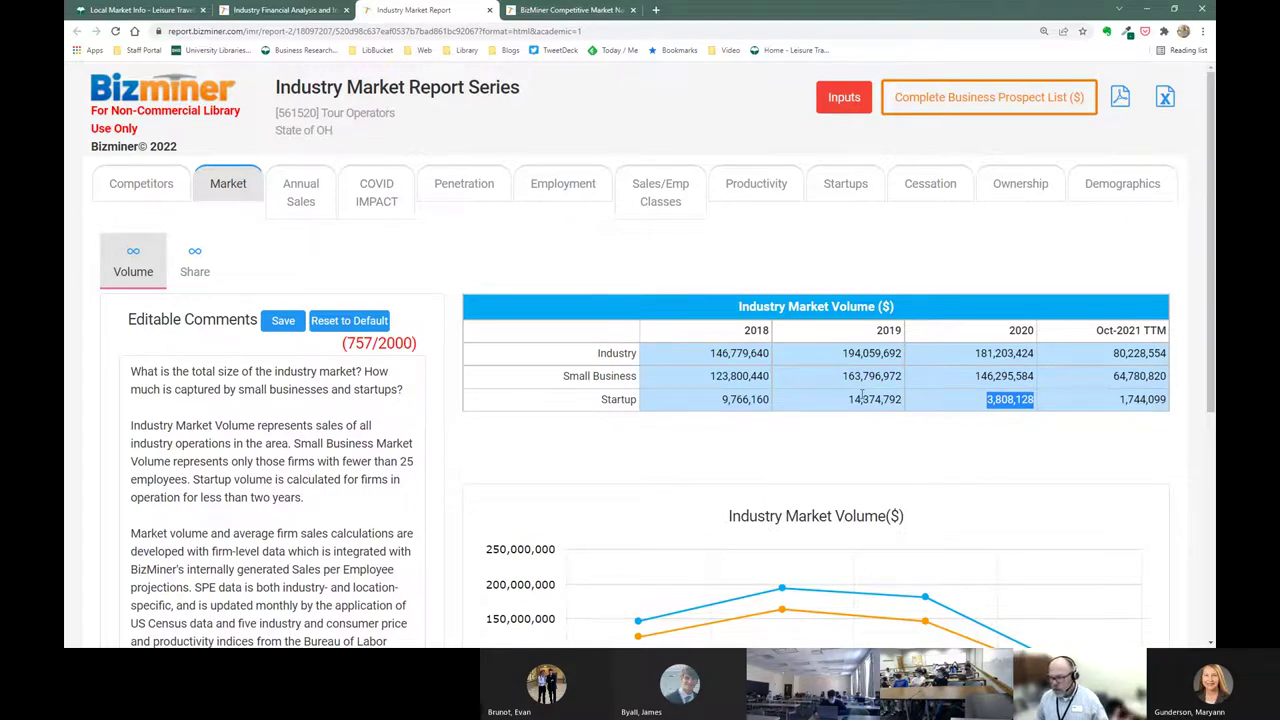
Step: View average annual sales and compare the average site's 2020 and 2019 figures and the 2019 startup figure
click(292, 200)
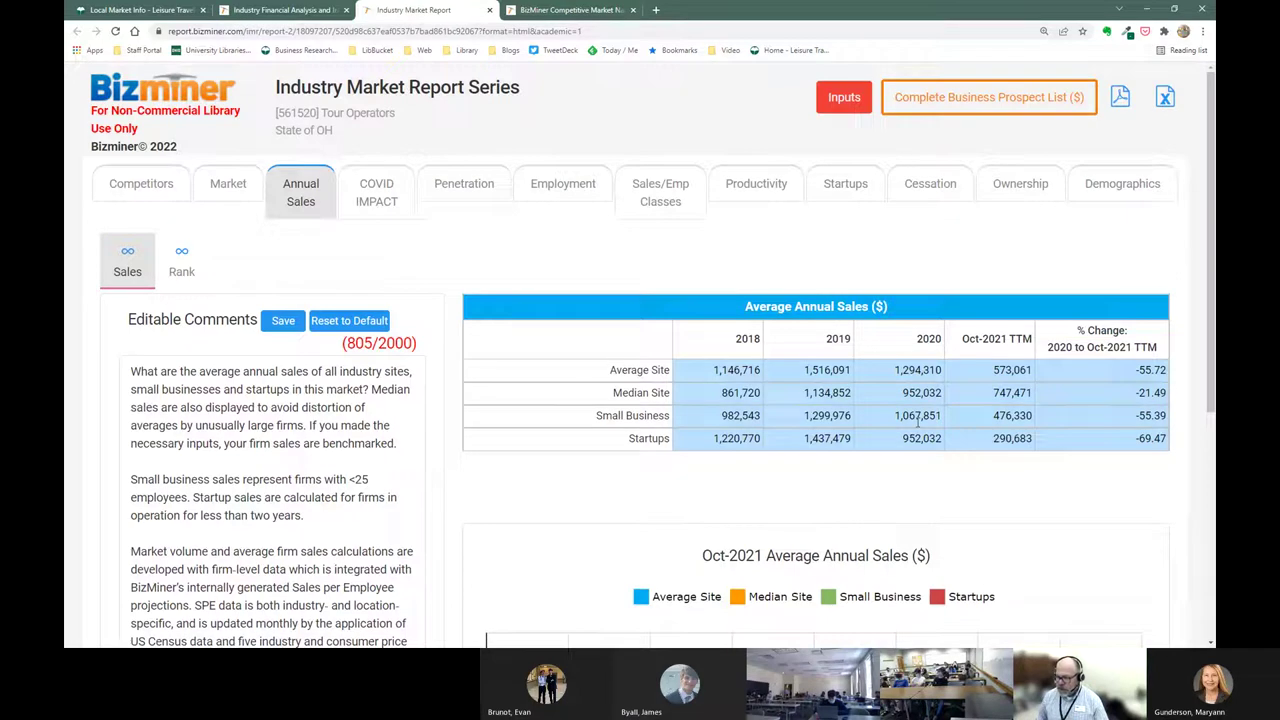
drag(895, 370, 940, 370)
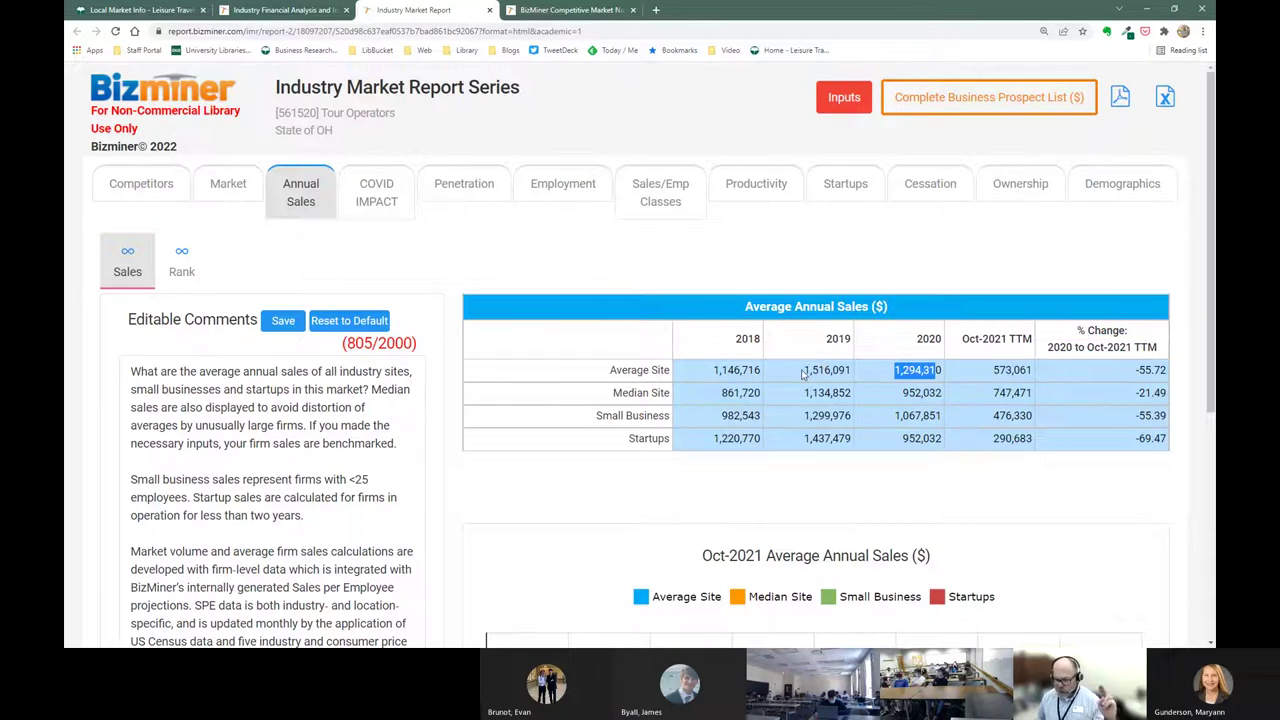
drag(803, 371, 853, 372)
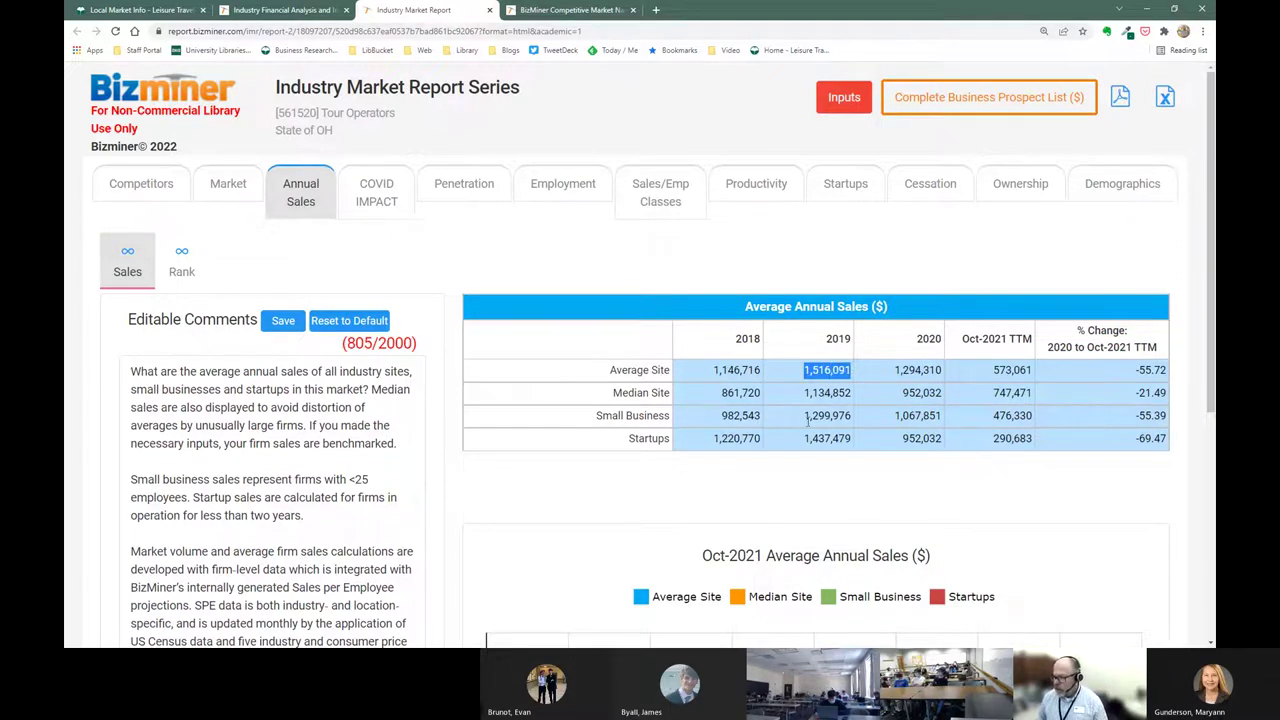
drag(803, 438, 840, 439)
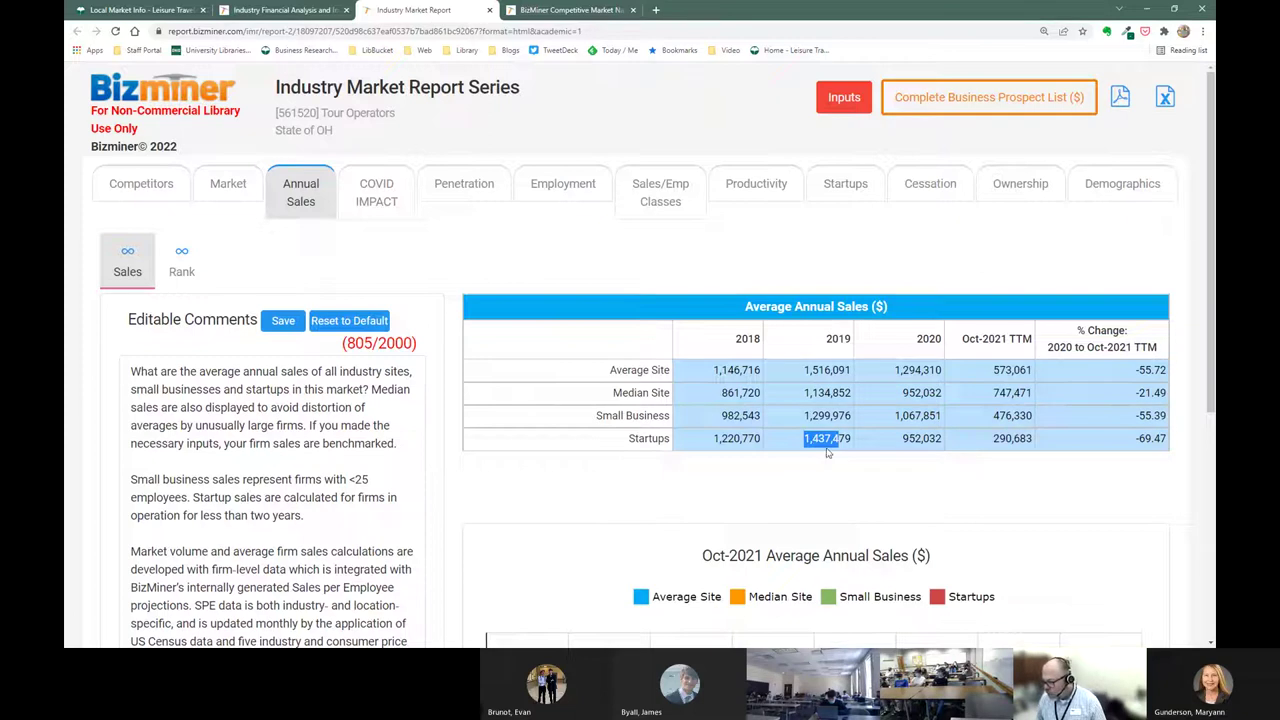
Step: Examine the report's startup market share, cessation rates and industry employment tables
click(850, 187)
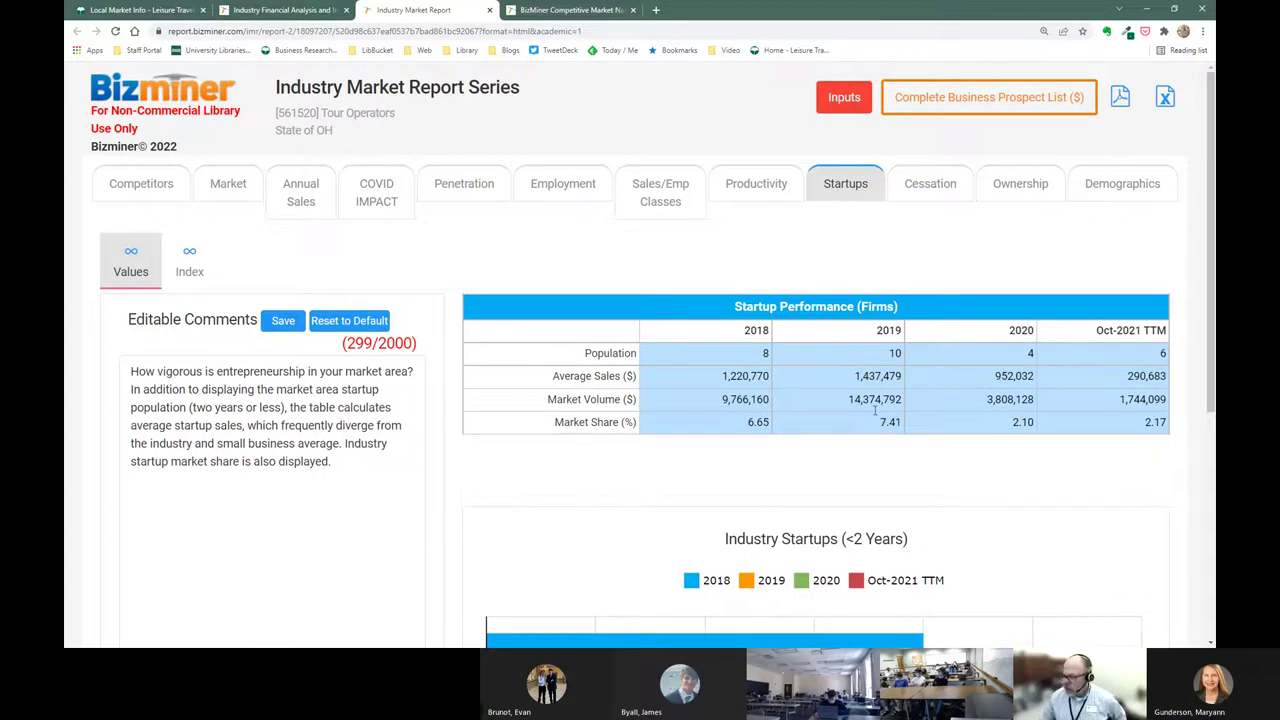
drag(1039, 428, 548, 427)
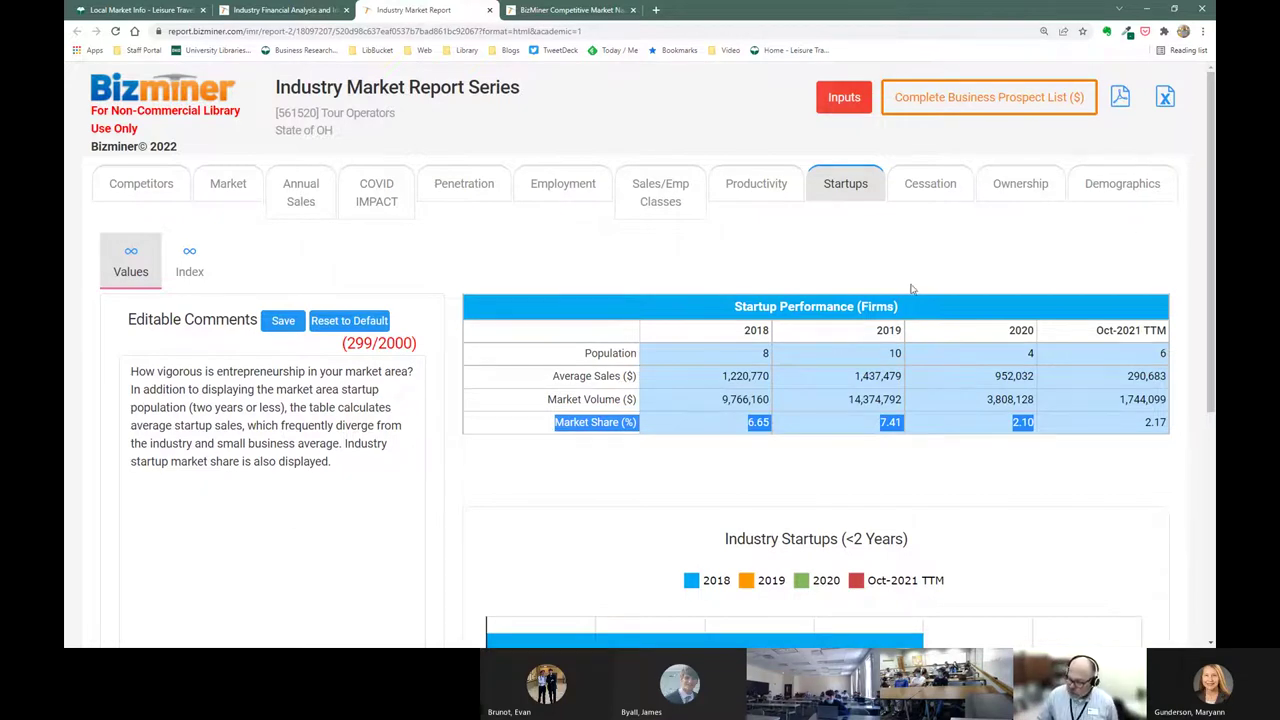
click(937, 190)
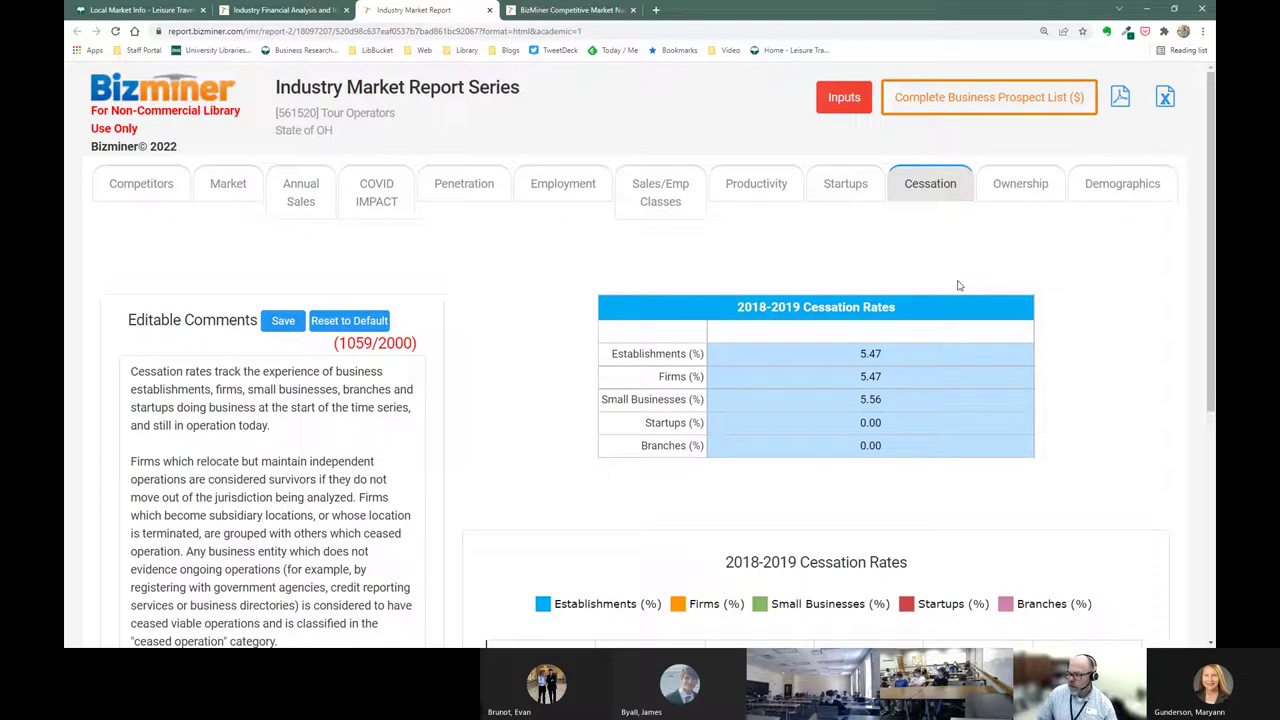
click(573, 195)
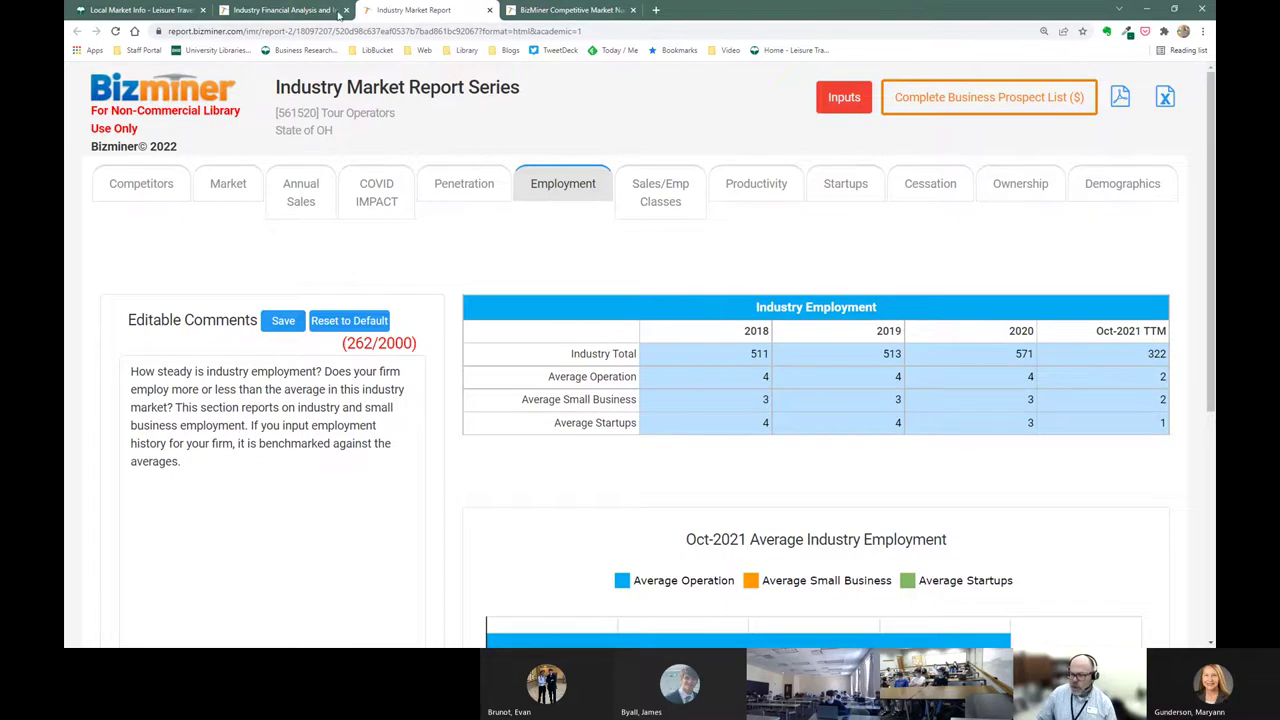
Step: Leave the report and return from My Reports to the earlier Tour Operators segment list
click(310, 12)
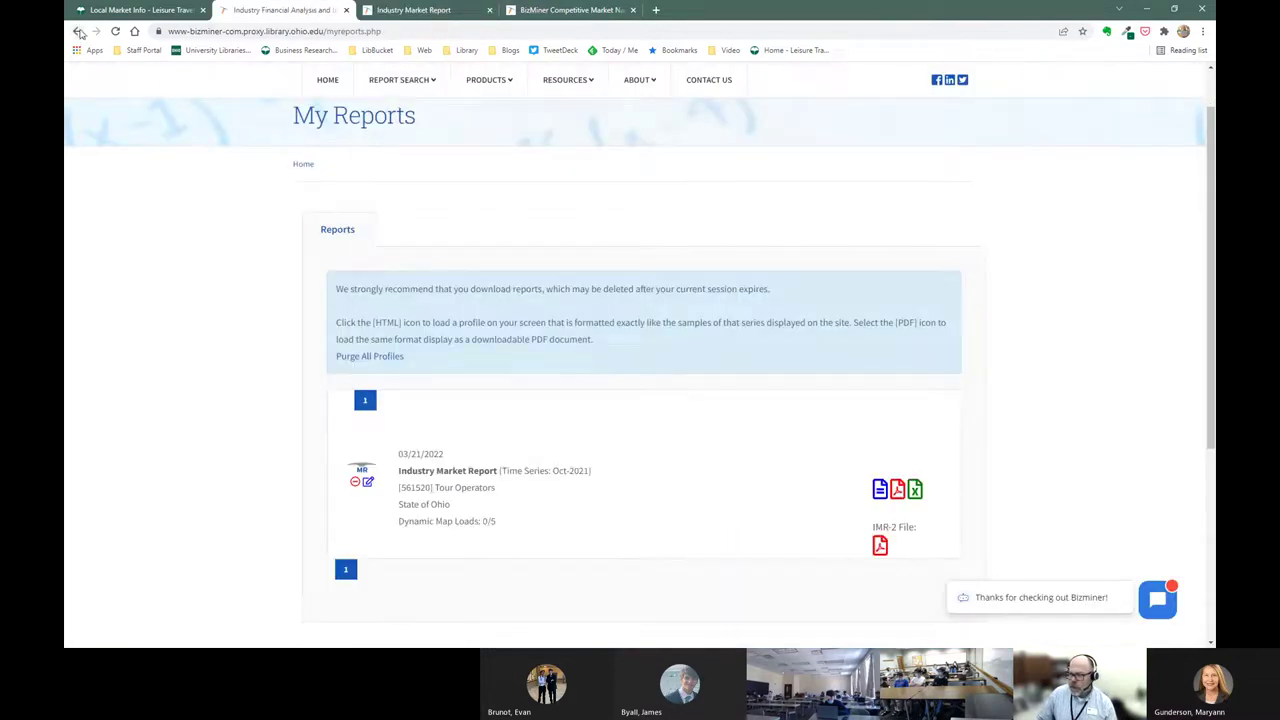
right_click(77, 31)
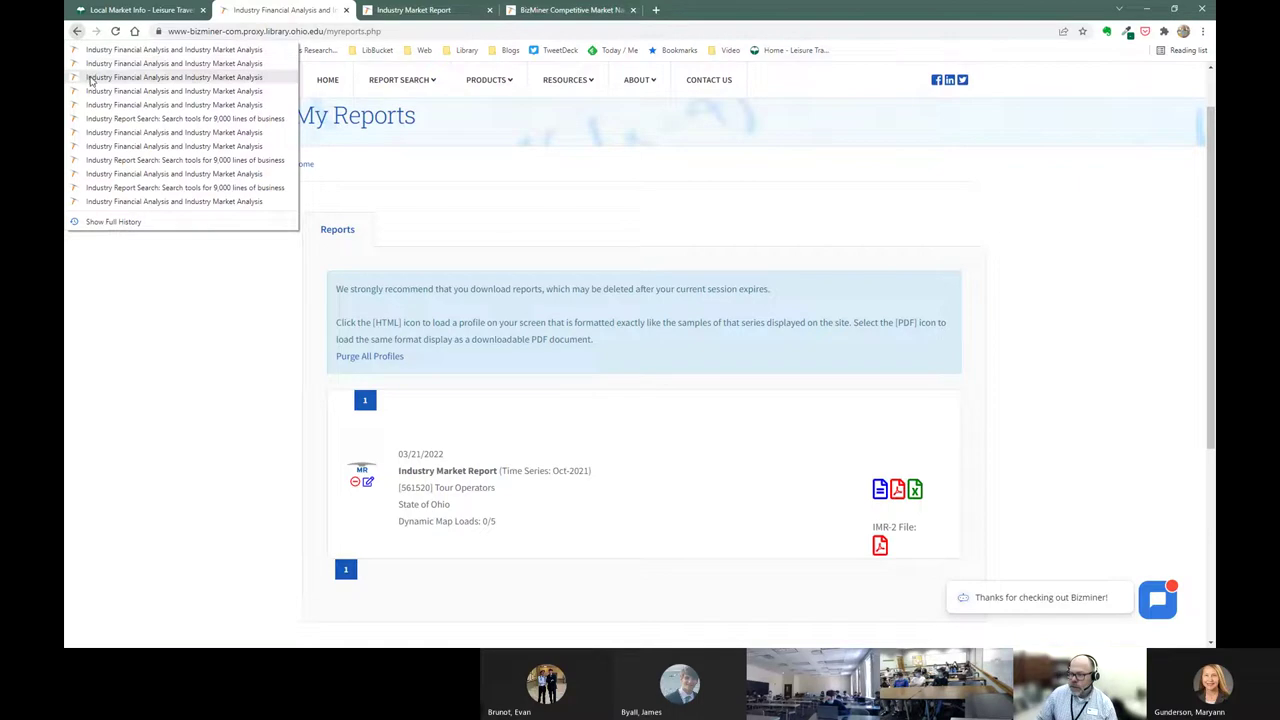
click(92, 84)
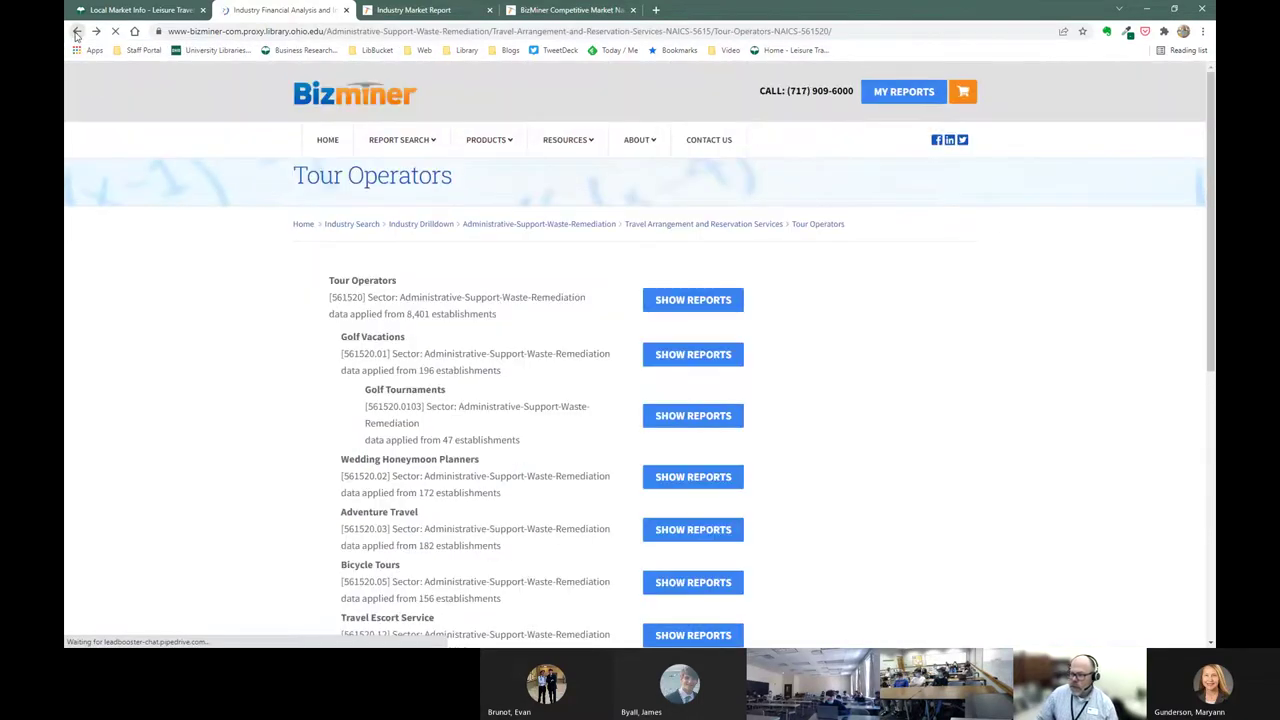
Step: Go back through the industry search pages and reopen the Tour Operators [561520] report selection page
click(76, 33)
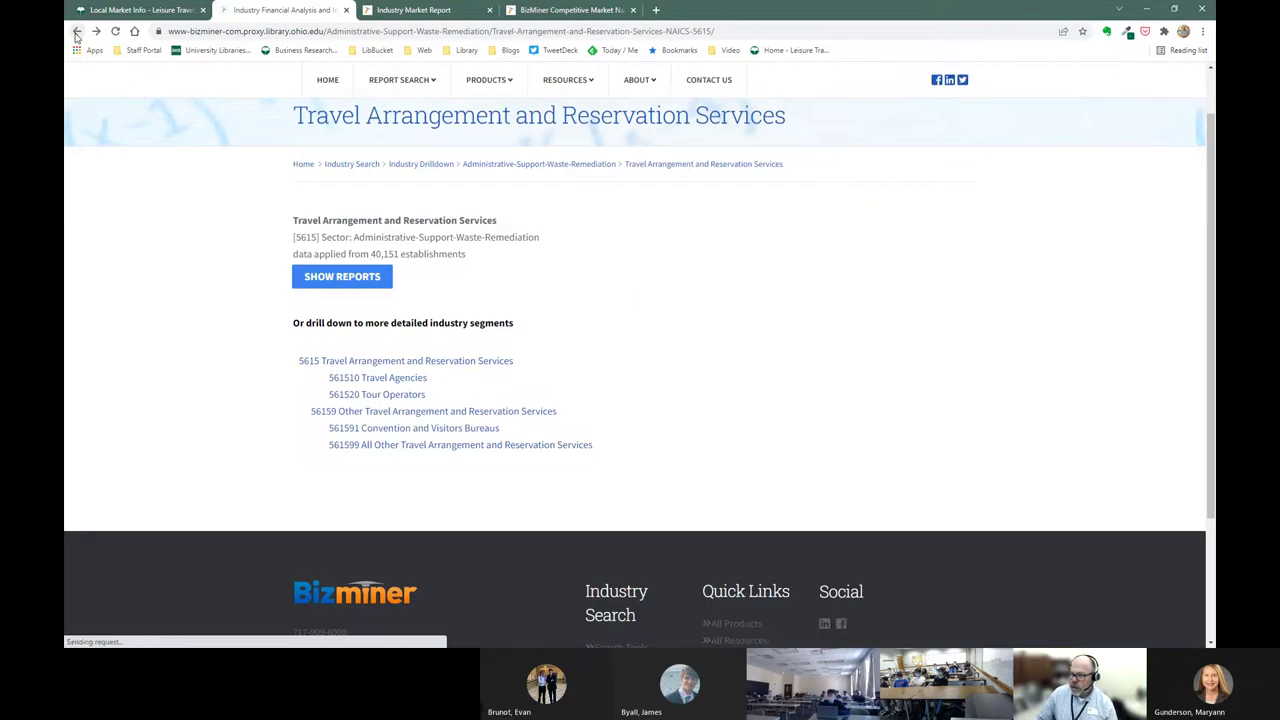
click(76, 33)
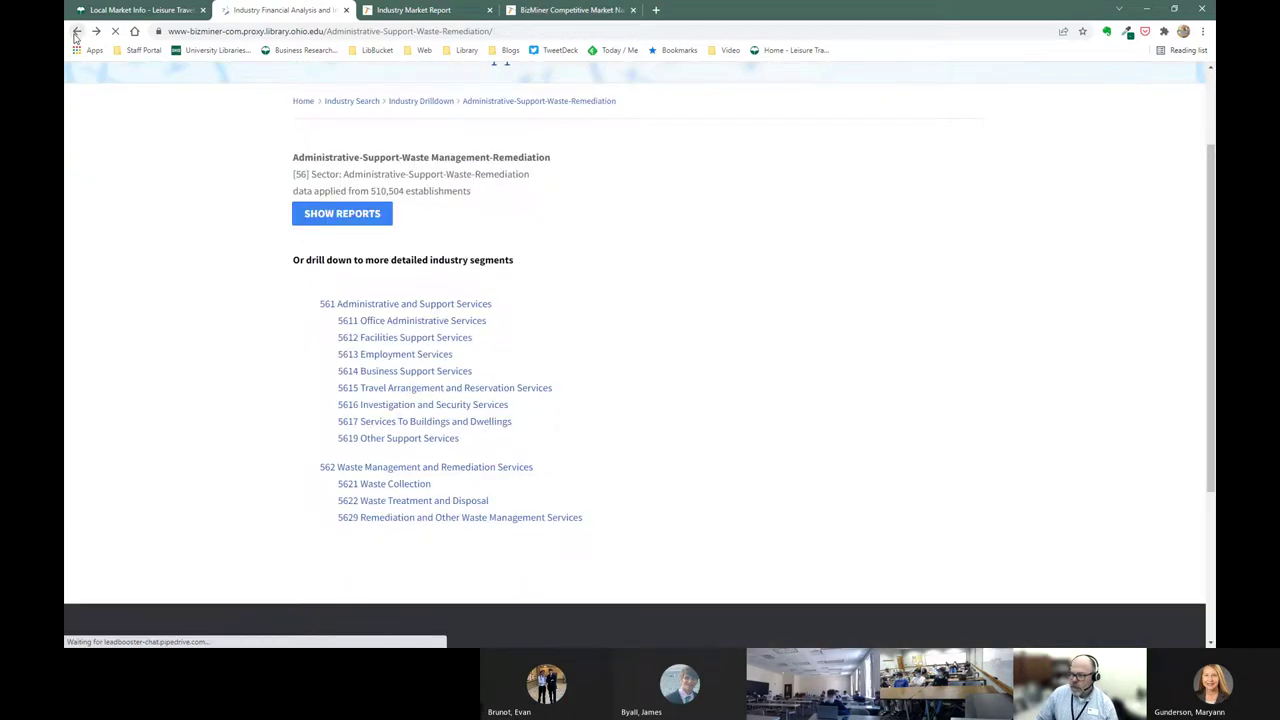
click(76, 33)
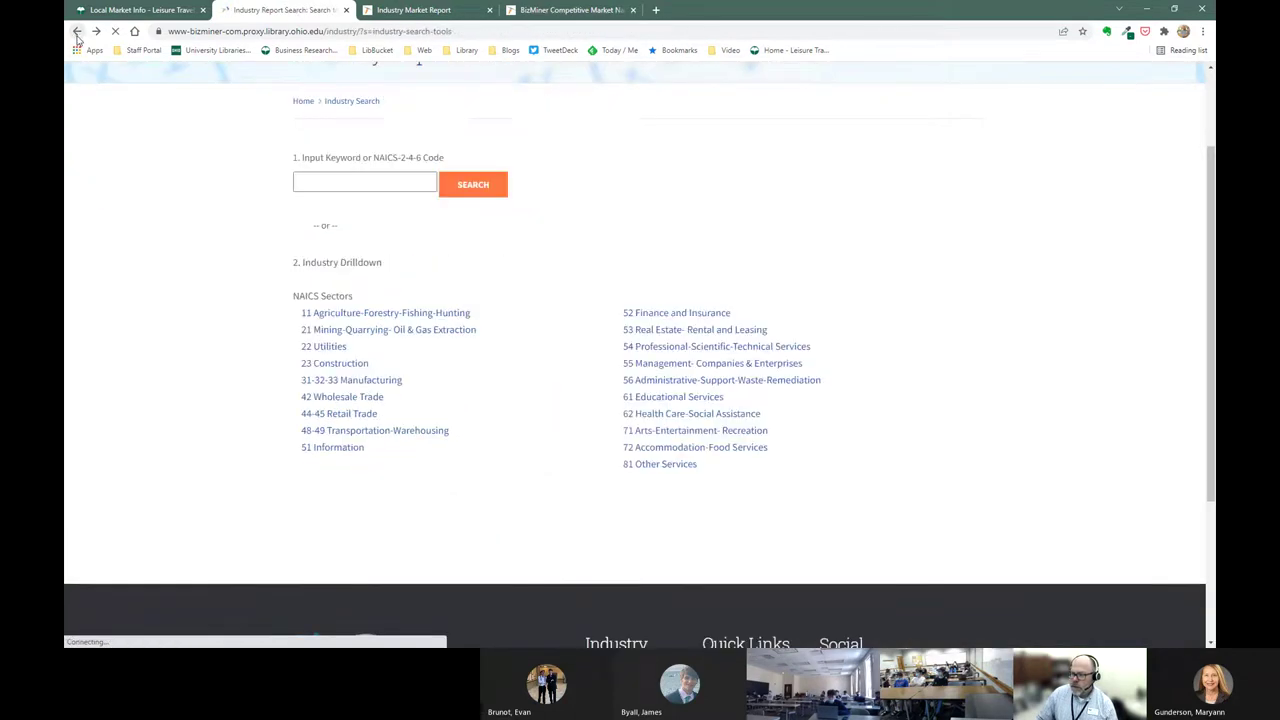
right_click(93, 35)
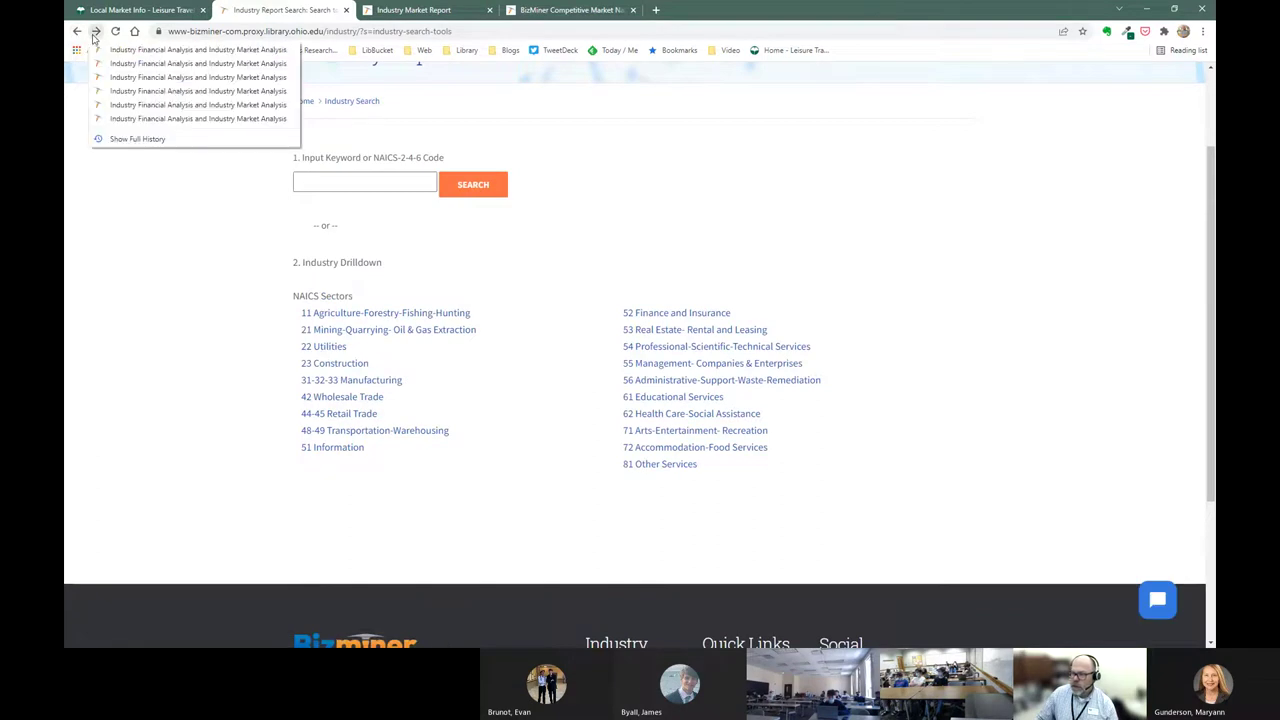
click(110, 90)
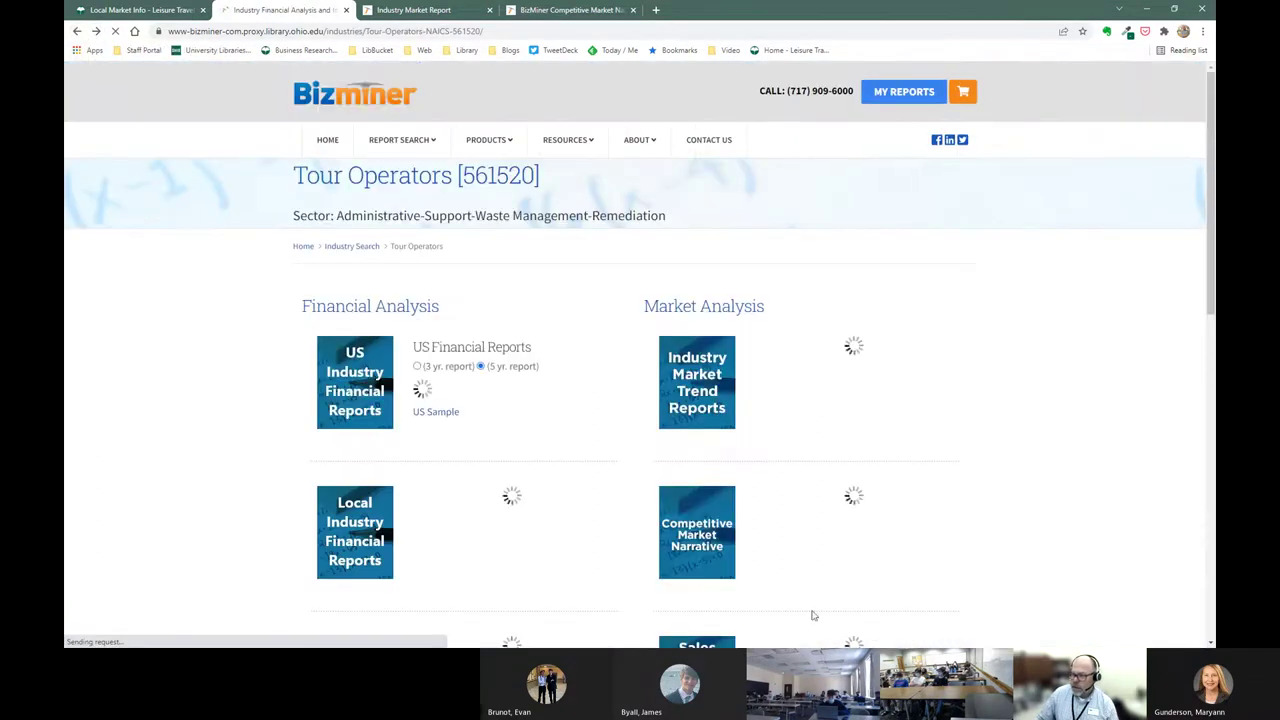
scroll(880, 402, down, 1)
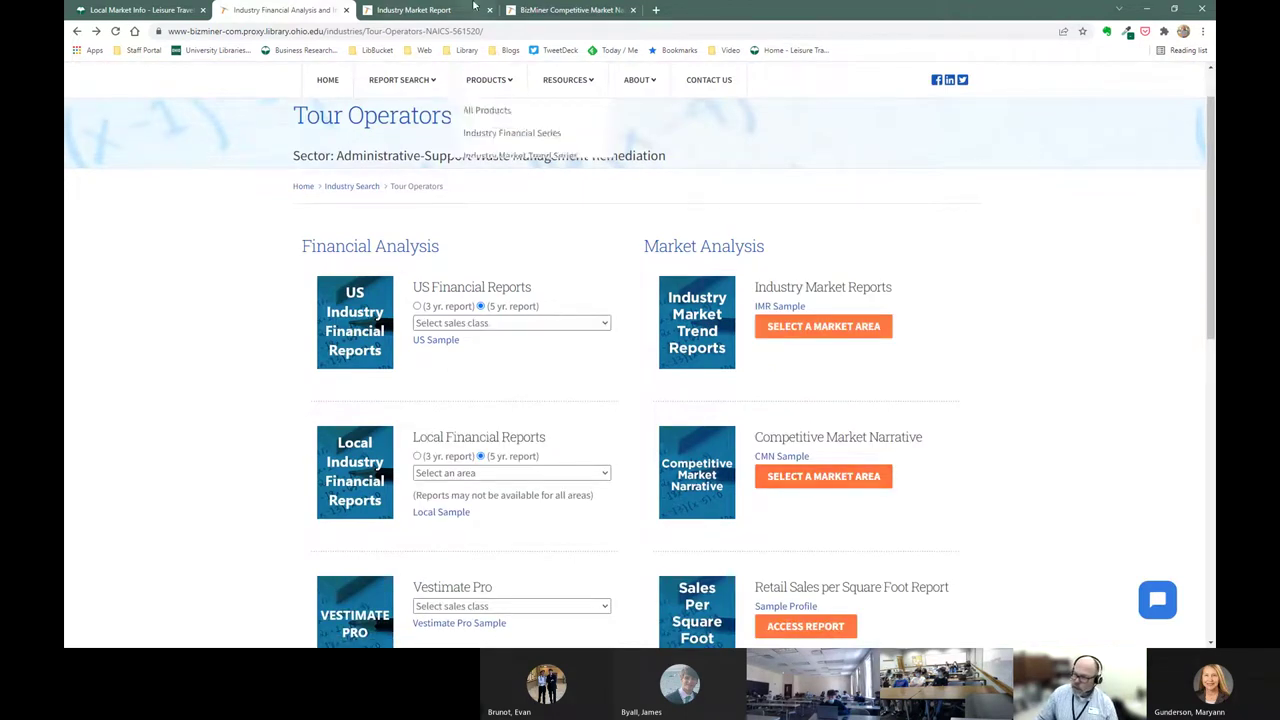
Step: Open the Ohio Competitive Market Narrative and highlight the market area population and economic demographics text
click(558, 10)
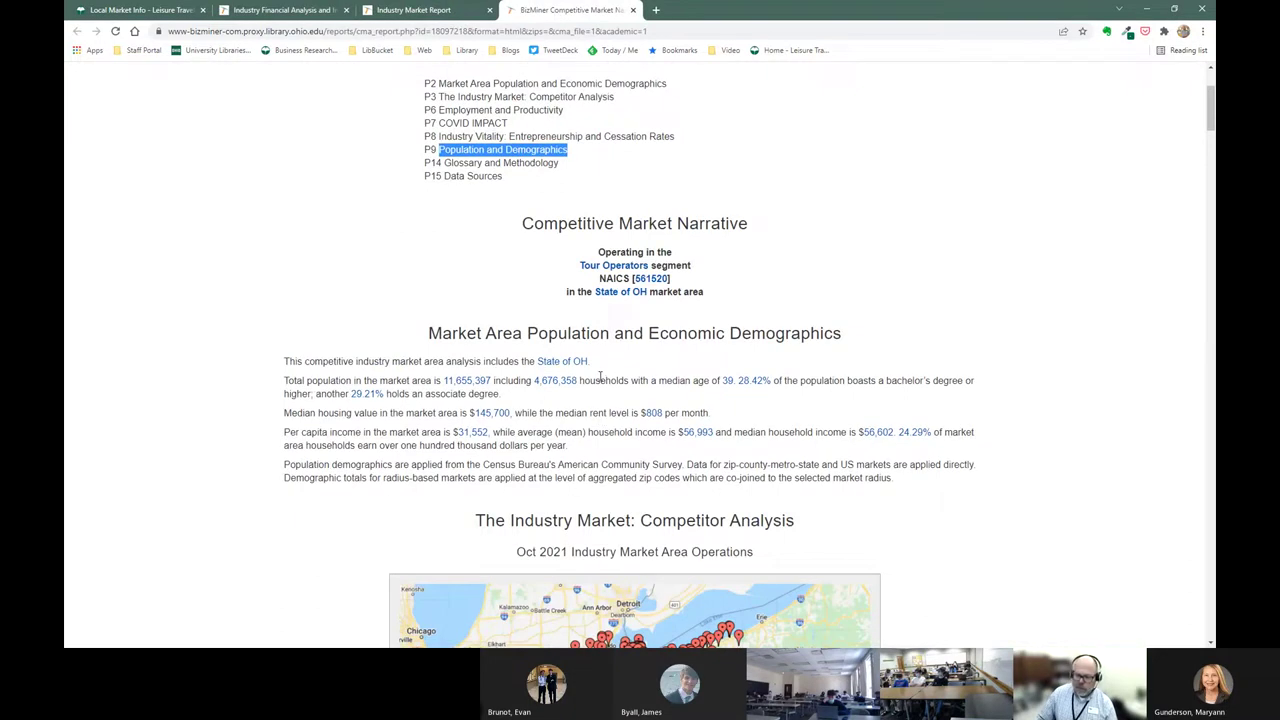
scroll(602, 378, down, 2)
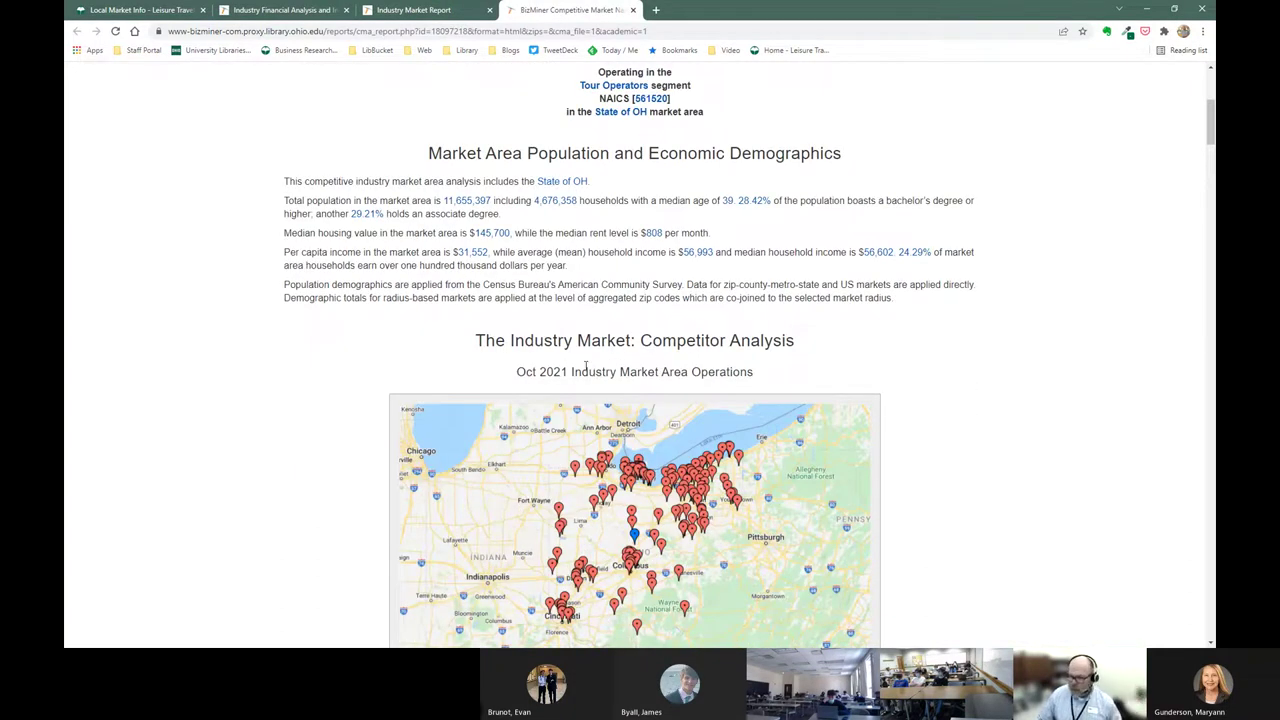
drag(297, 181, 617, 313)
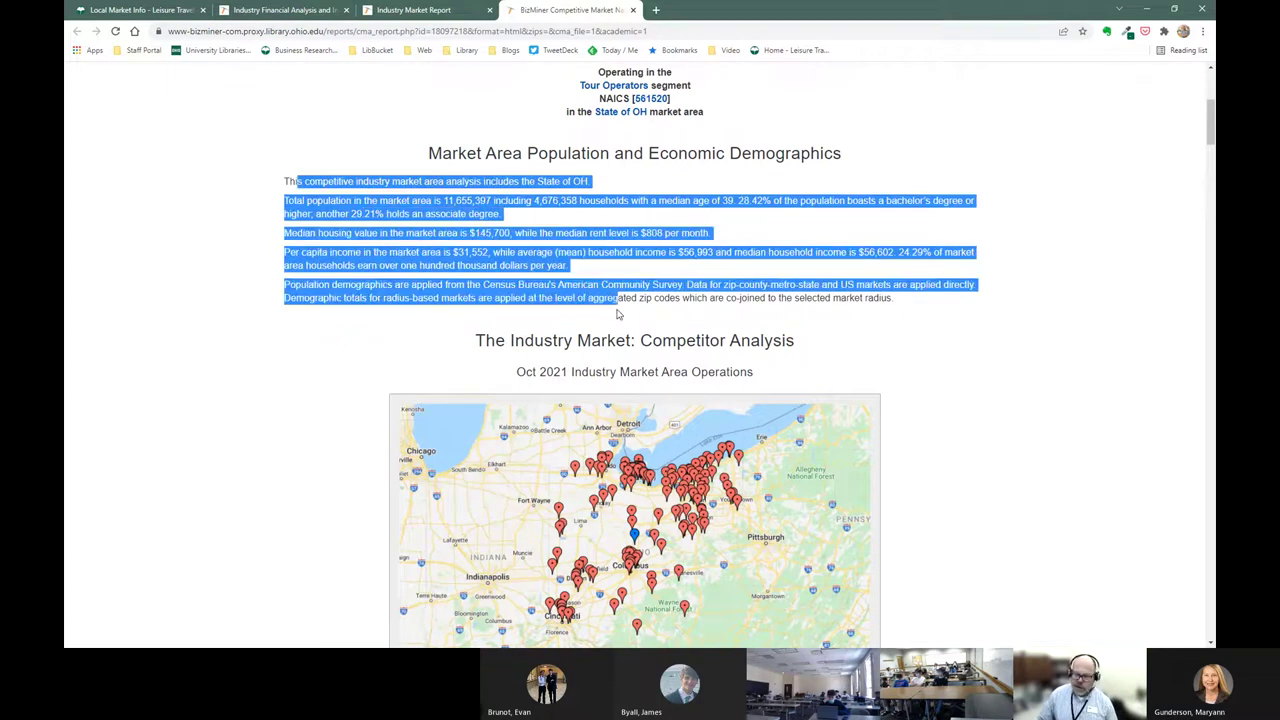
click(401, 337)
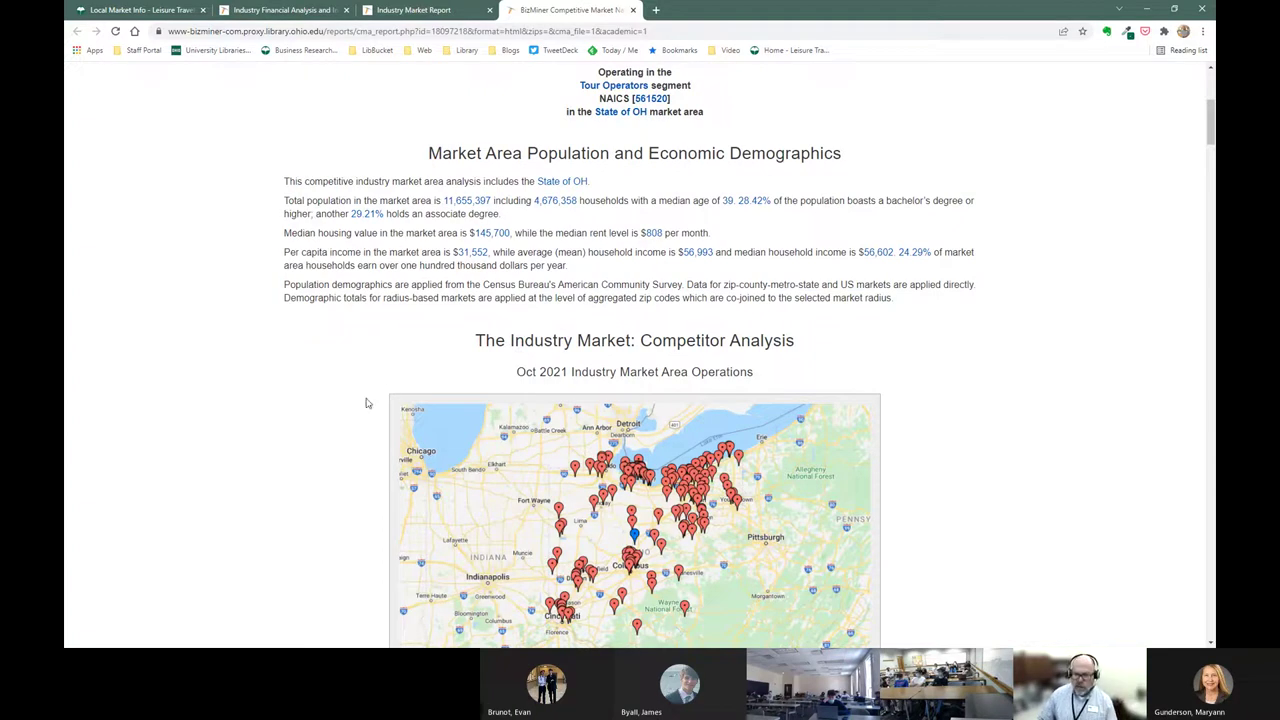
Step: Examine the narrative's competitor map, industry market share chart and annual sales chart
scroll(361, 396, down, 2)
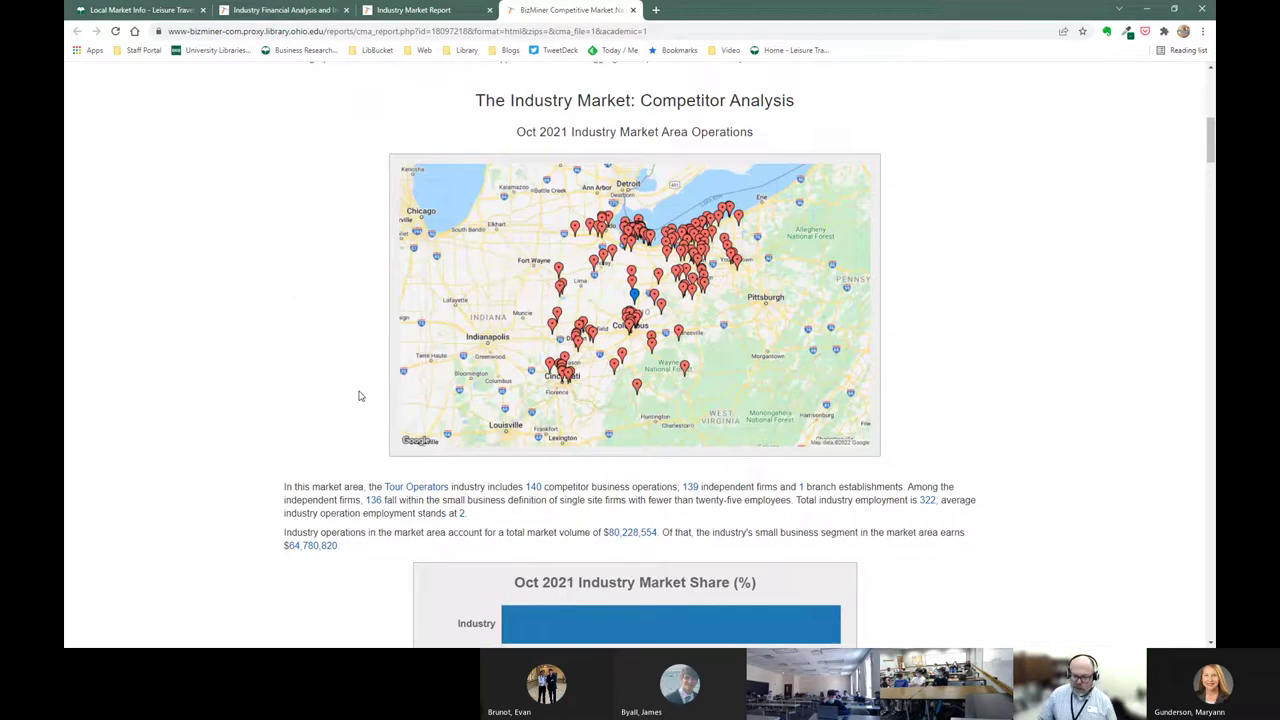
scroll(361, 396, down, 2)
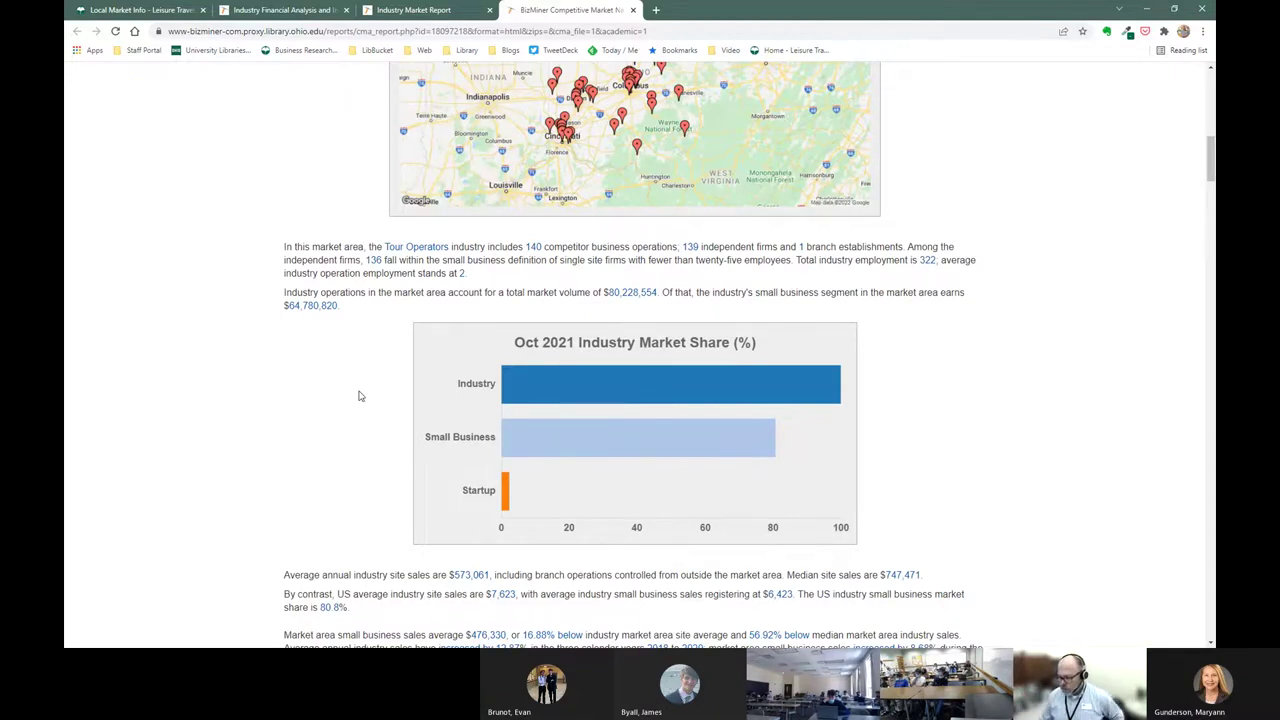
scroll(361, 396, down, 1)
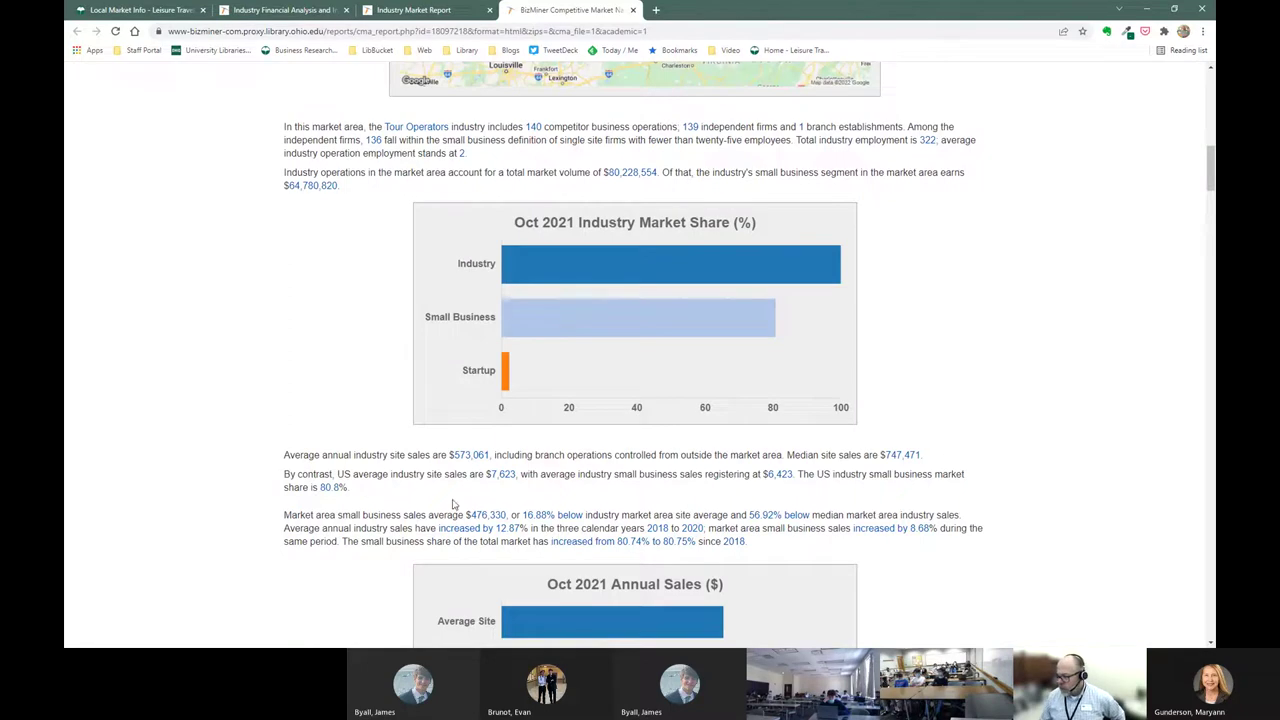
scroll(380, 483, down, 1)
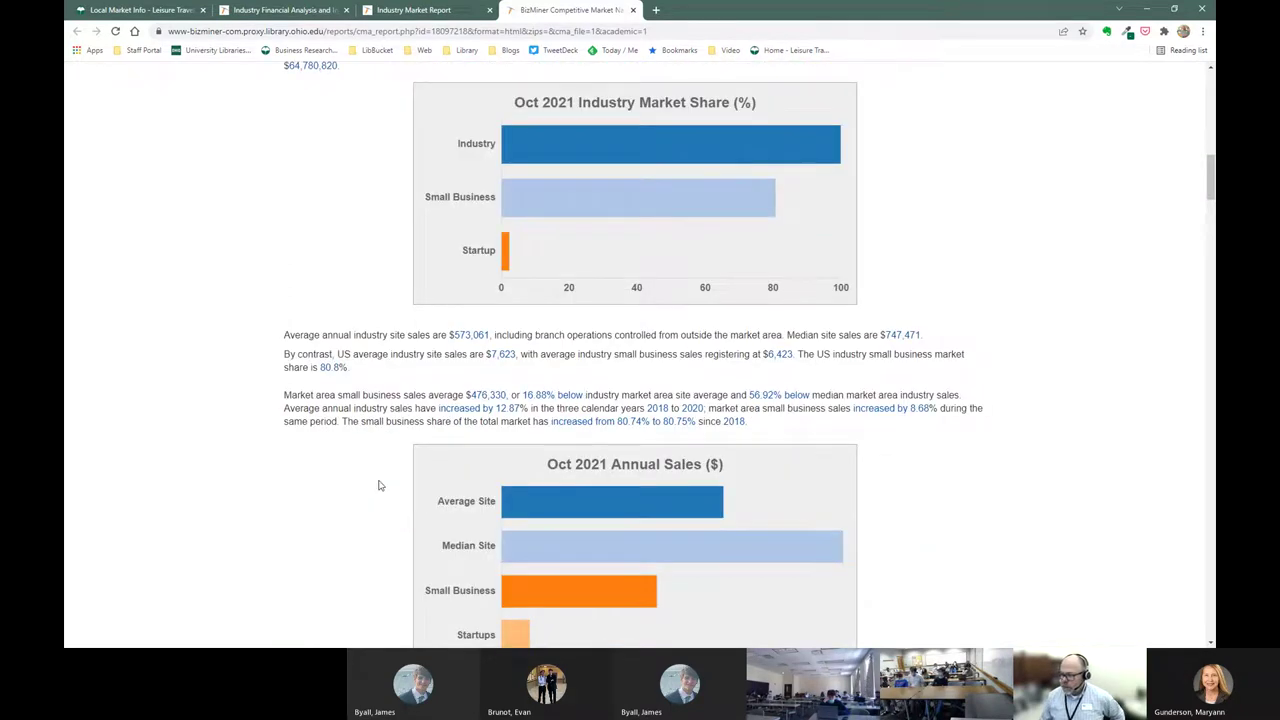
scroll(378, 485, down, 2)
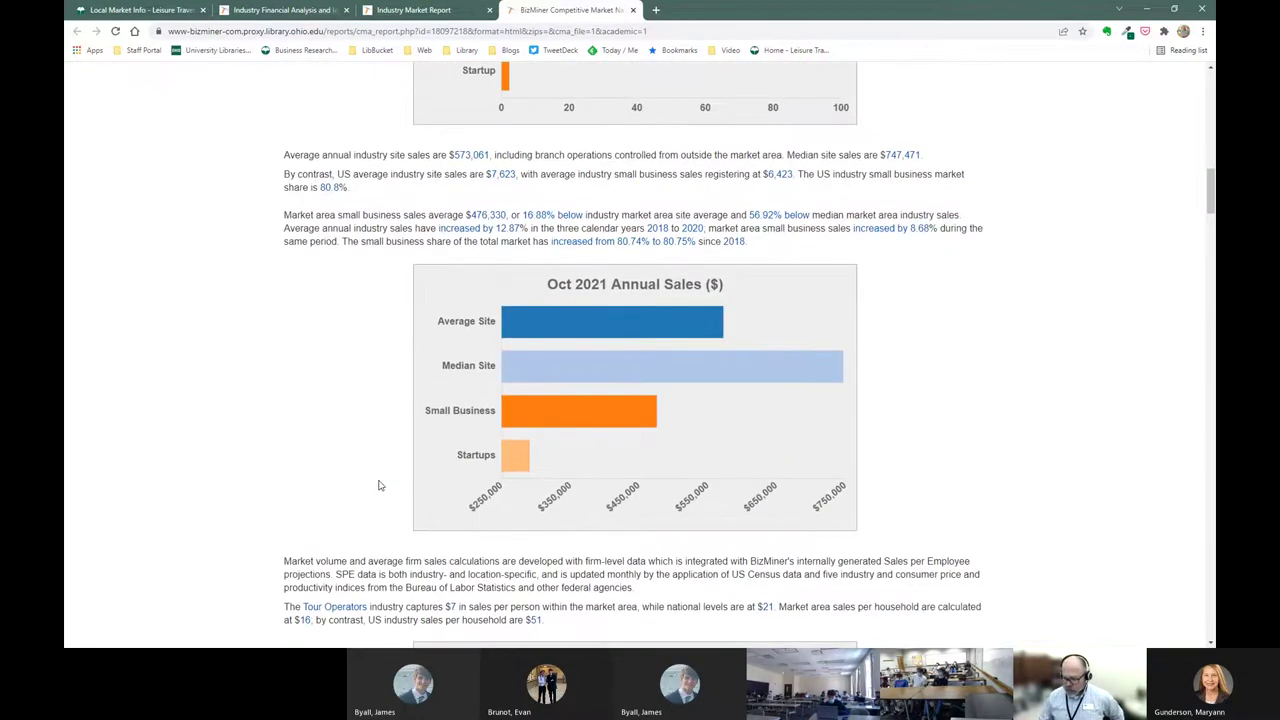
scroll(388, 477, down, 1)
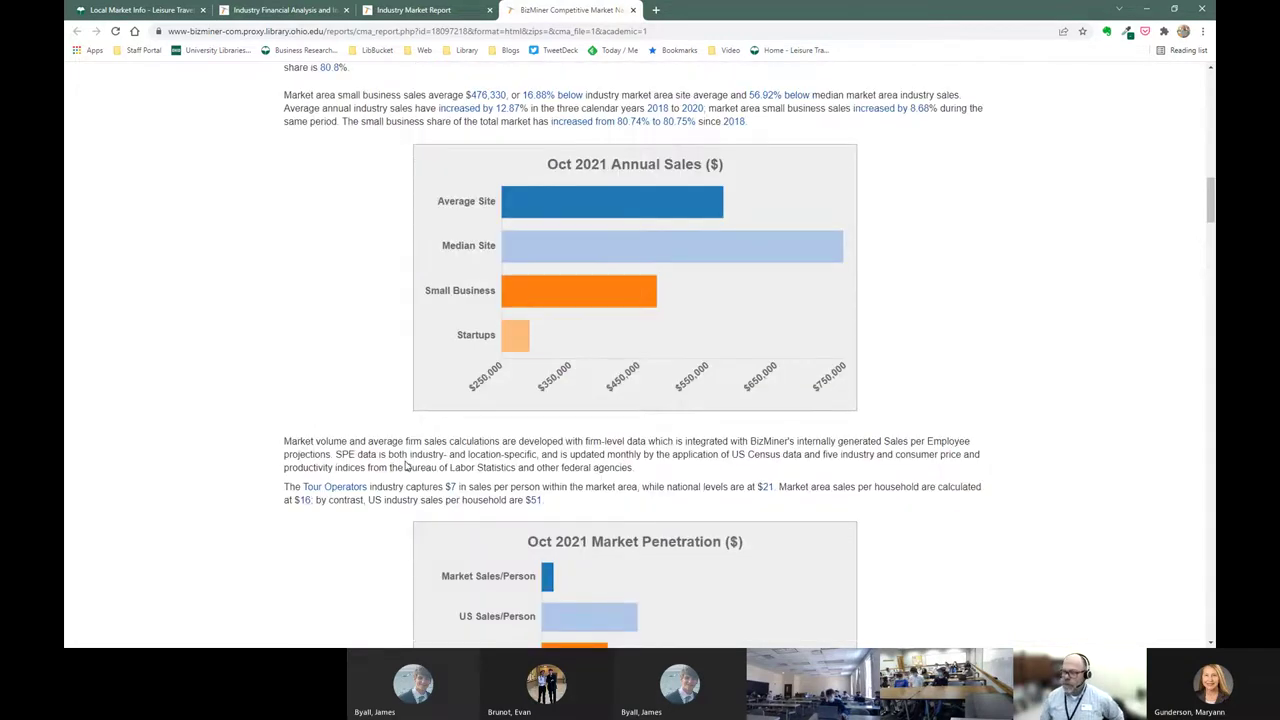
Step: Return to the library guide's Local Market Info page and open Mergent Intellect in a new tab
click(274, 11)
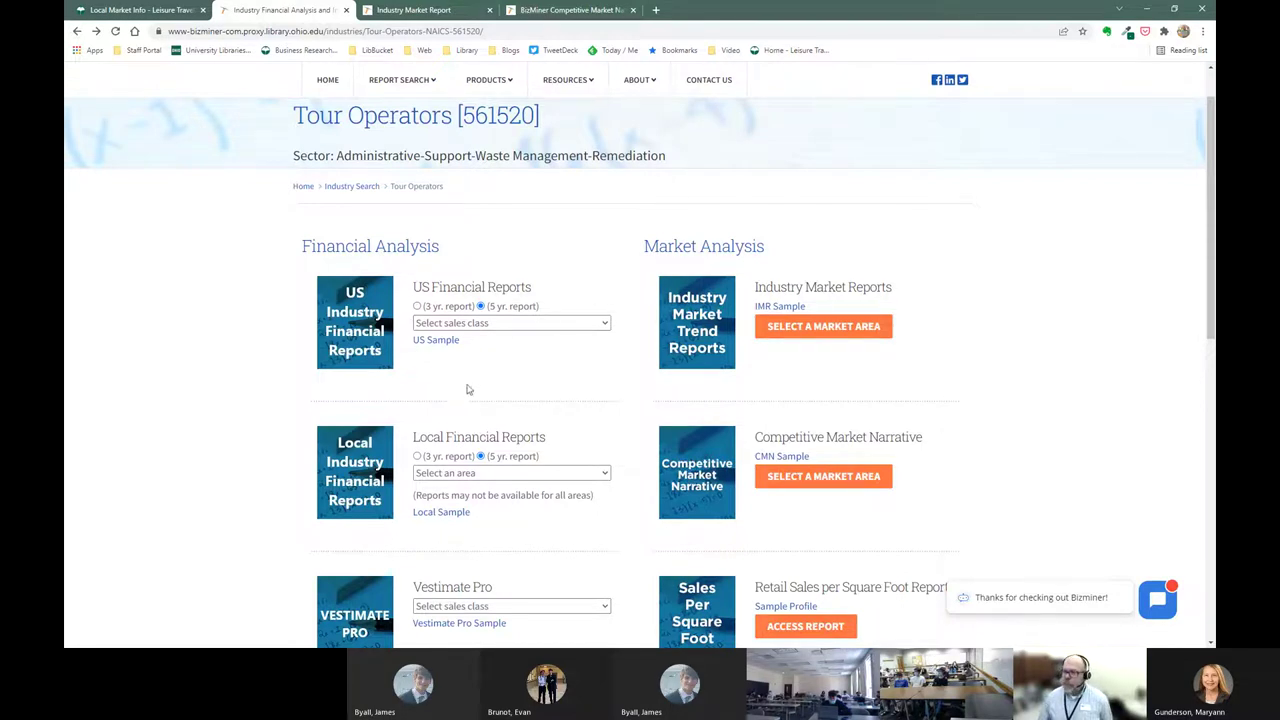
click(166, 12)
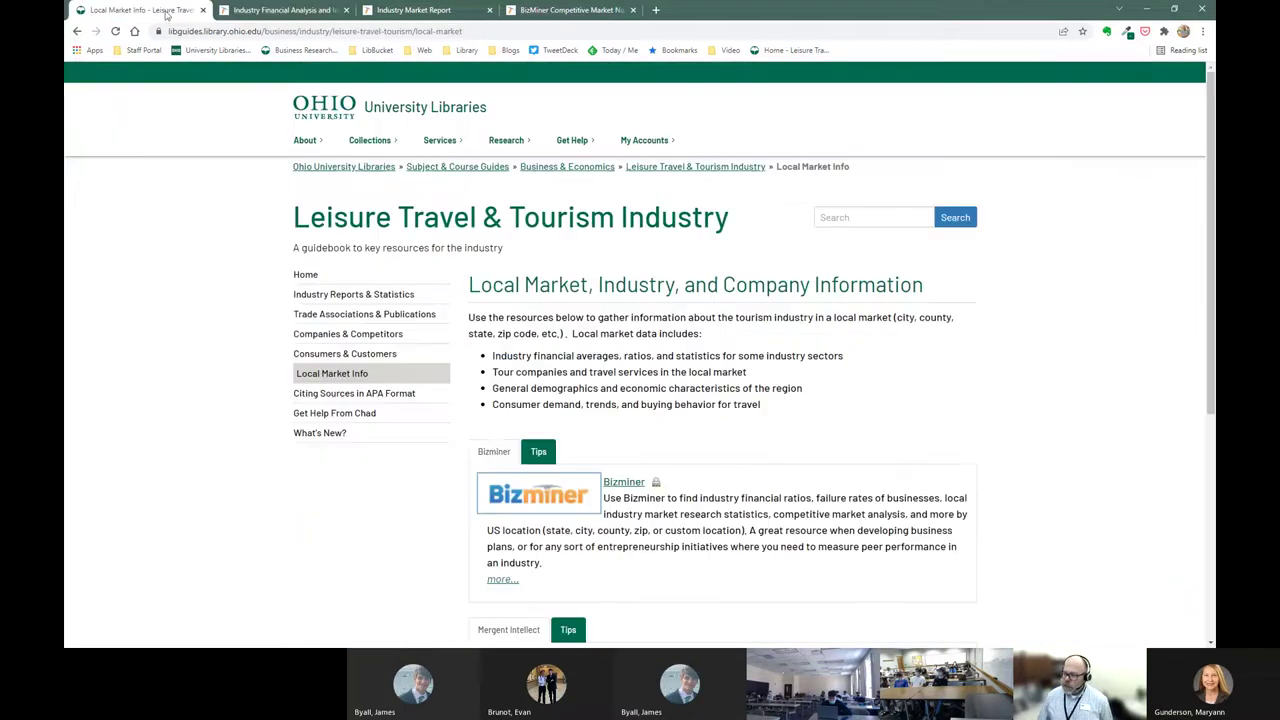
scroll(509, 461, down, 3)
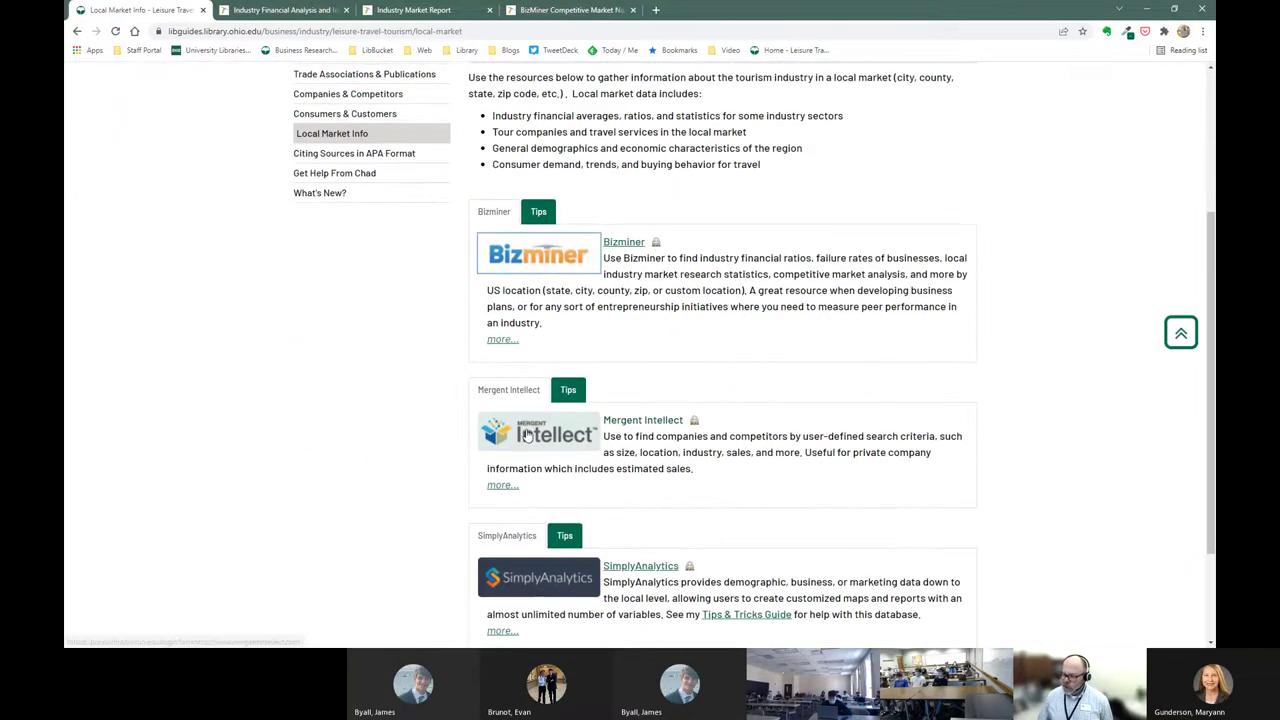
right_click(524, 432)
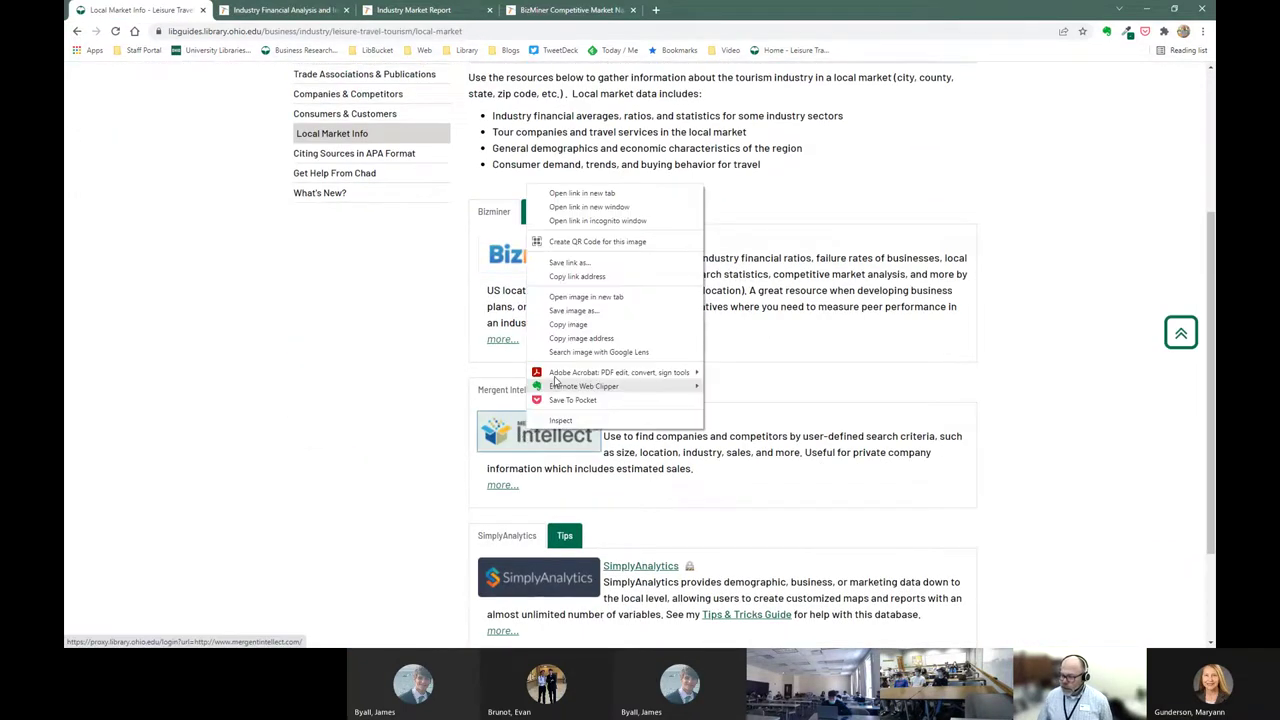
click(587, 195)
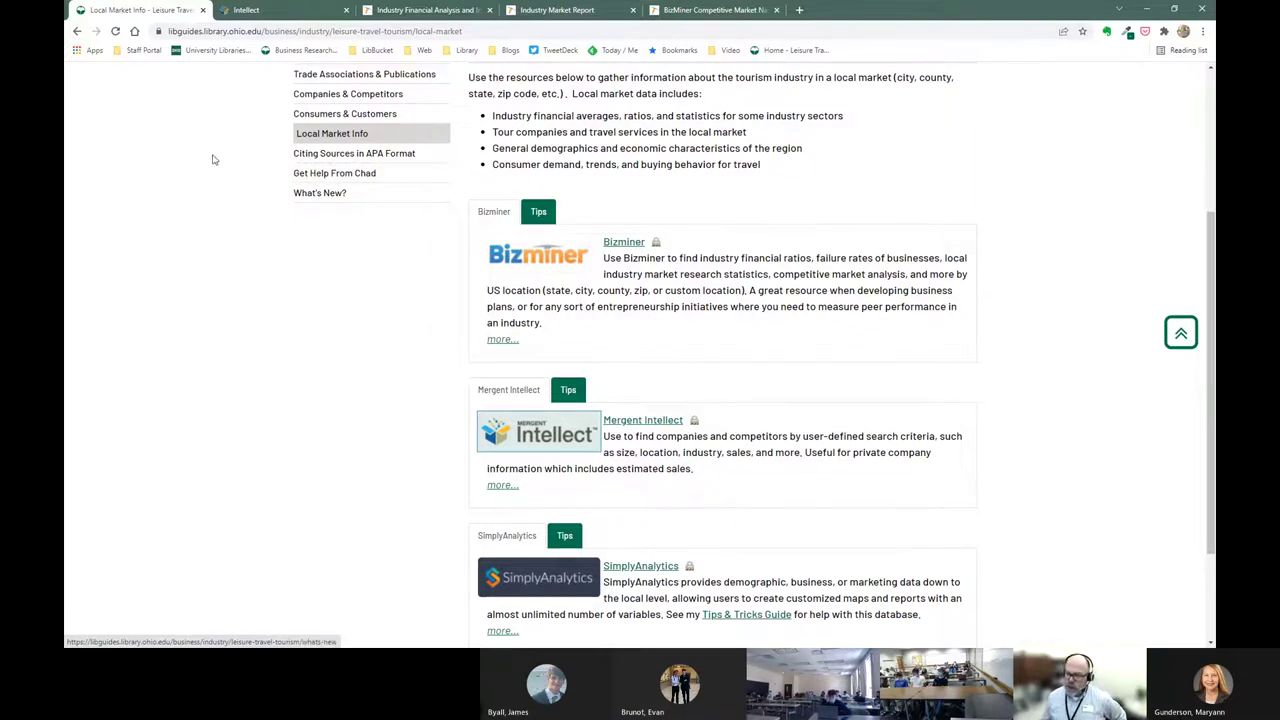
click(276, 11)
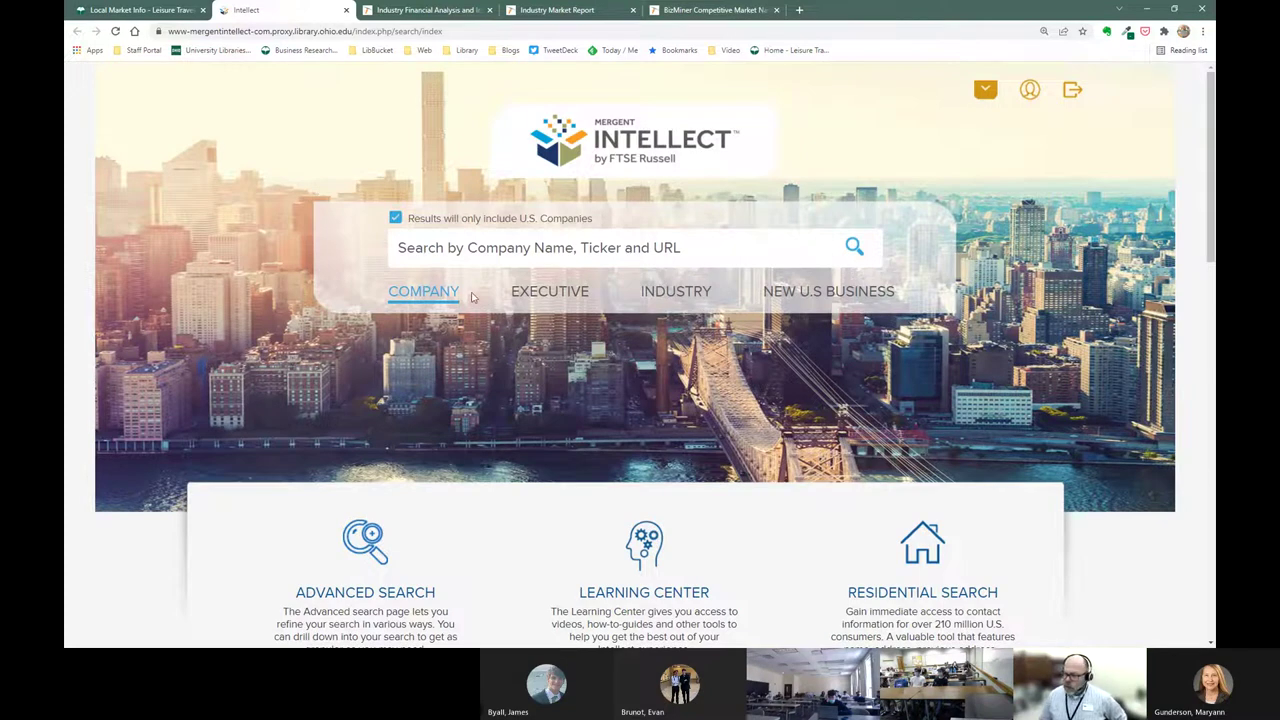
Step: Search companies for "tree frog can" and open the first suggested Tree Frog Canopy Tours profile in Ohio
click(447, 248)
text(tree)
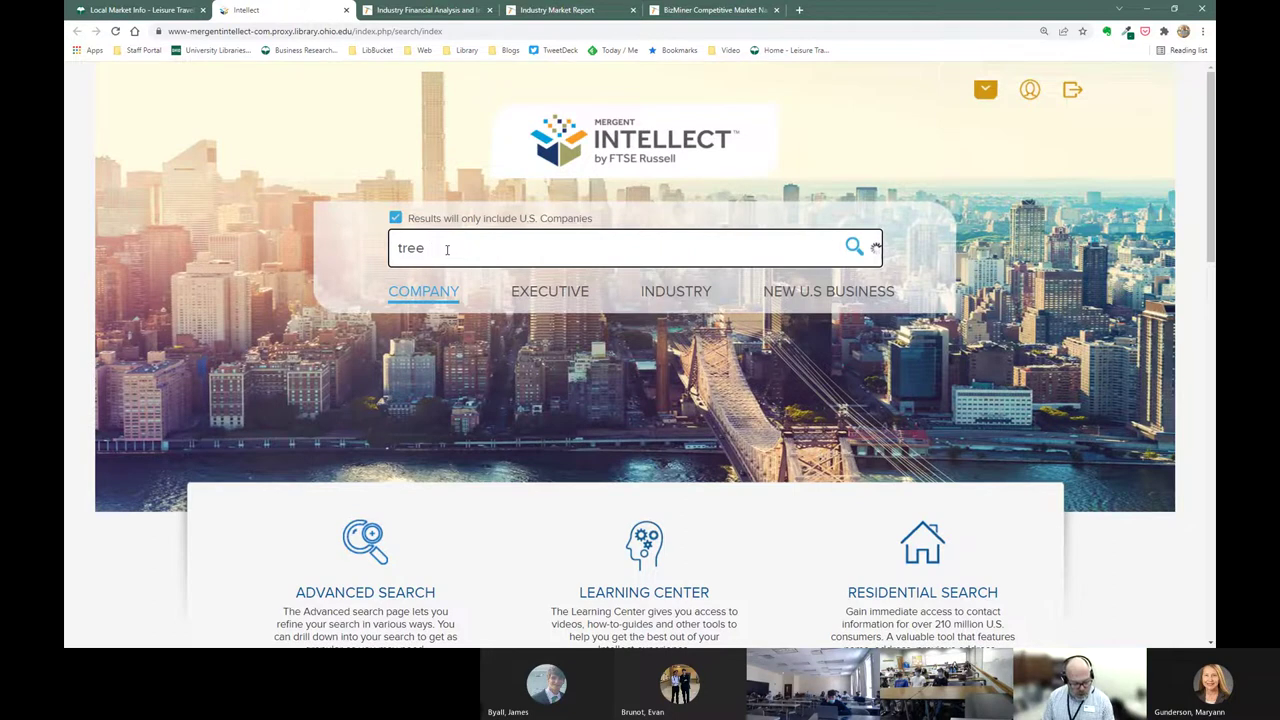
text( frog can)
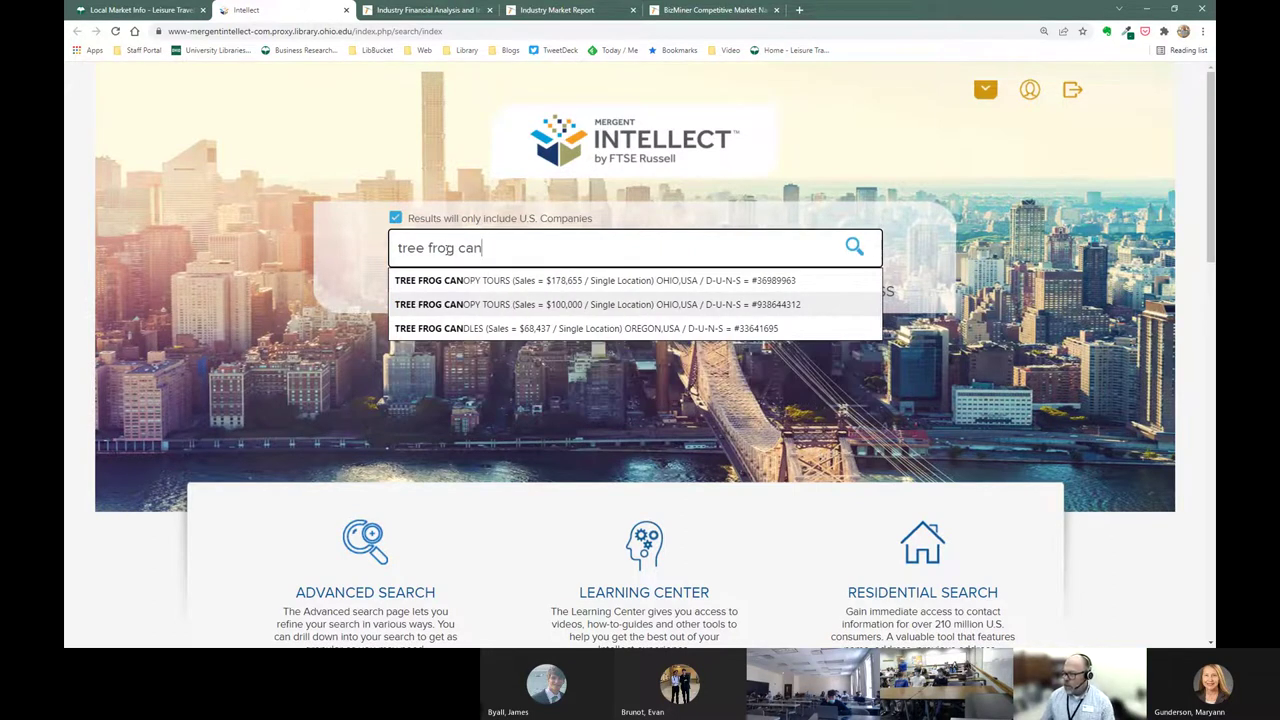
click(521, 283)
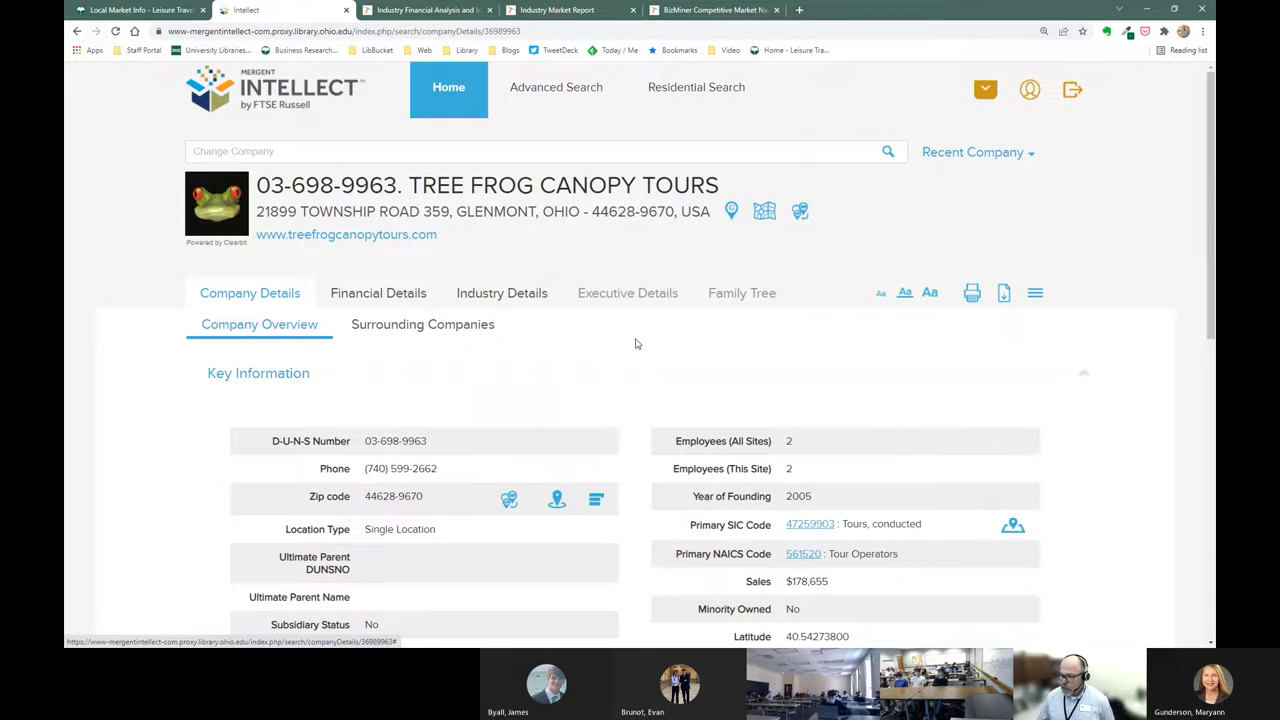
Step: Check the primary SIC description and the sales figure in Tree Frog Canopy Tours' key information
scroll(645, 340, down, 1)
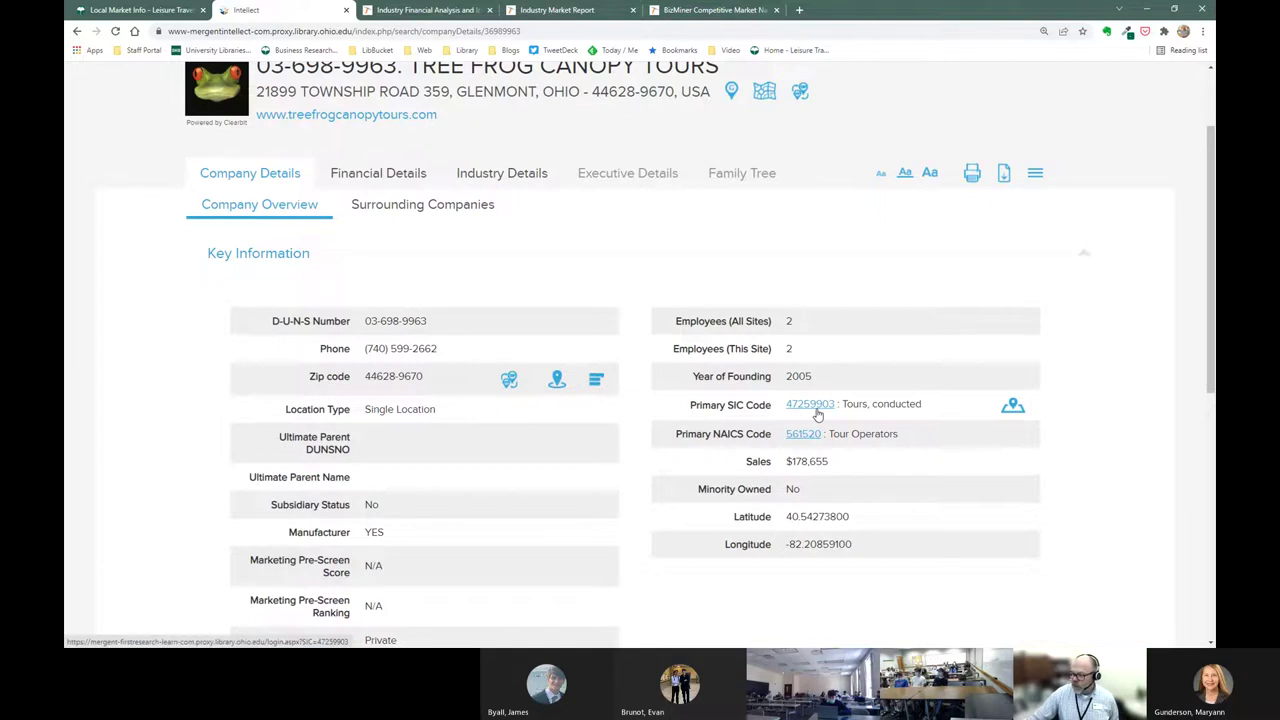
drag(927, 405, 853, 404)
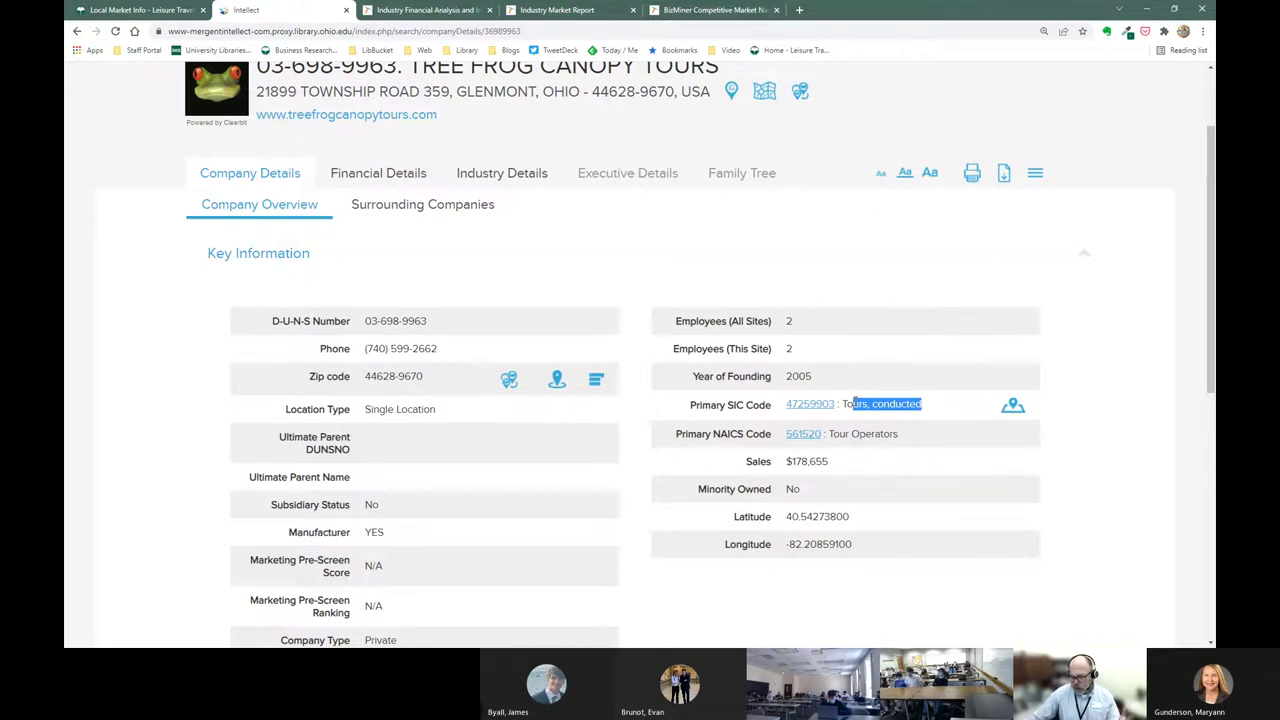
drag(844, 461, 773, 455)
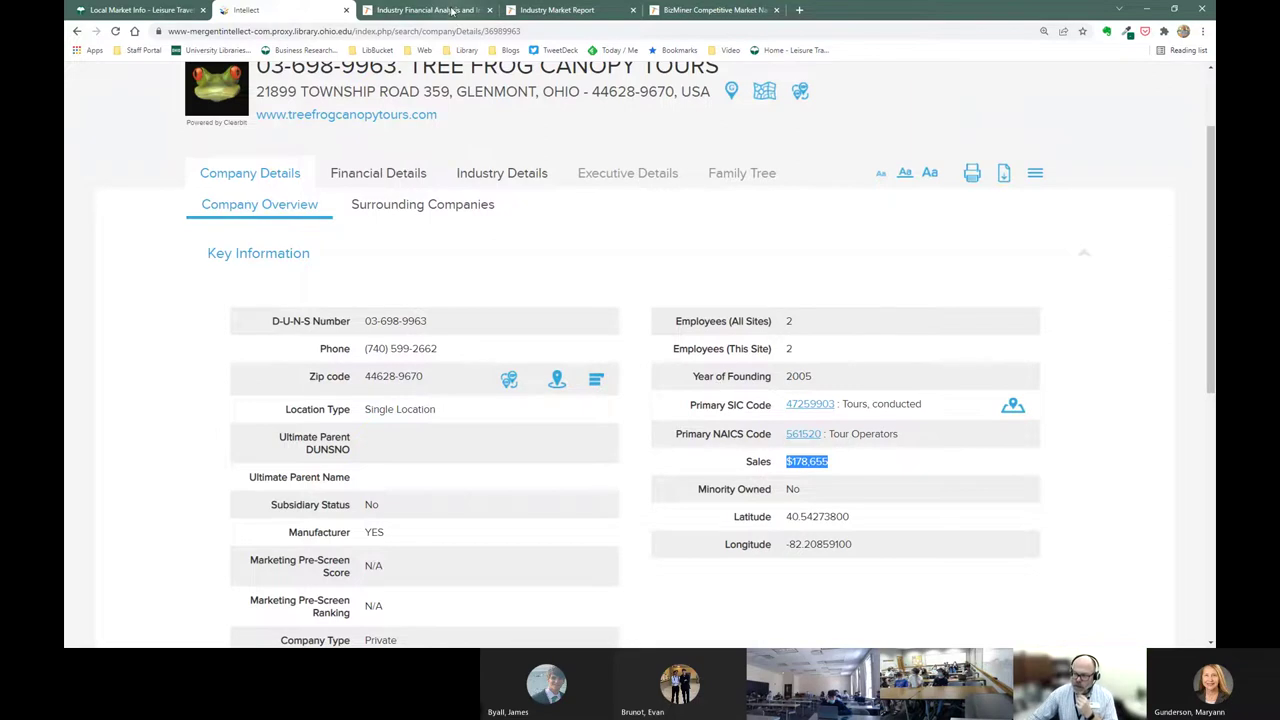
Step: Switch to Bizminer's Industry Market Report and view the map of Ohio competitors
click(452, 10)
click(590, 10)
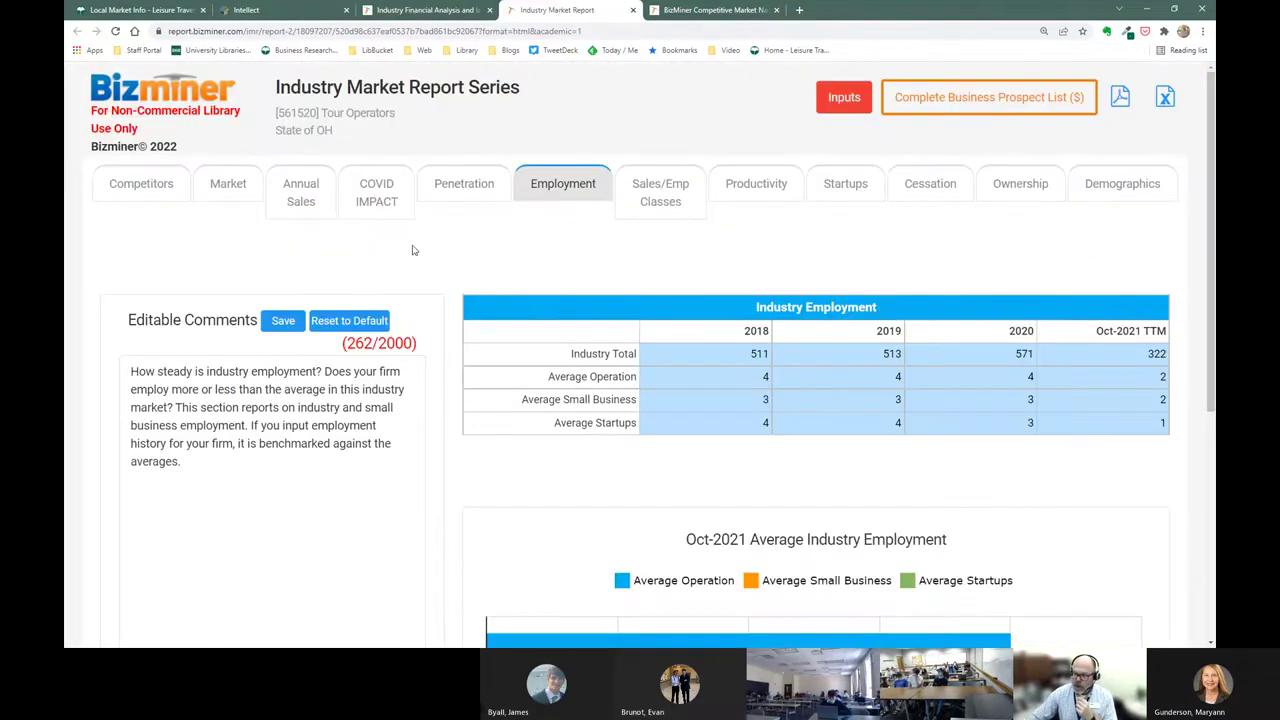
click(142, 184)
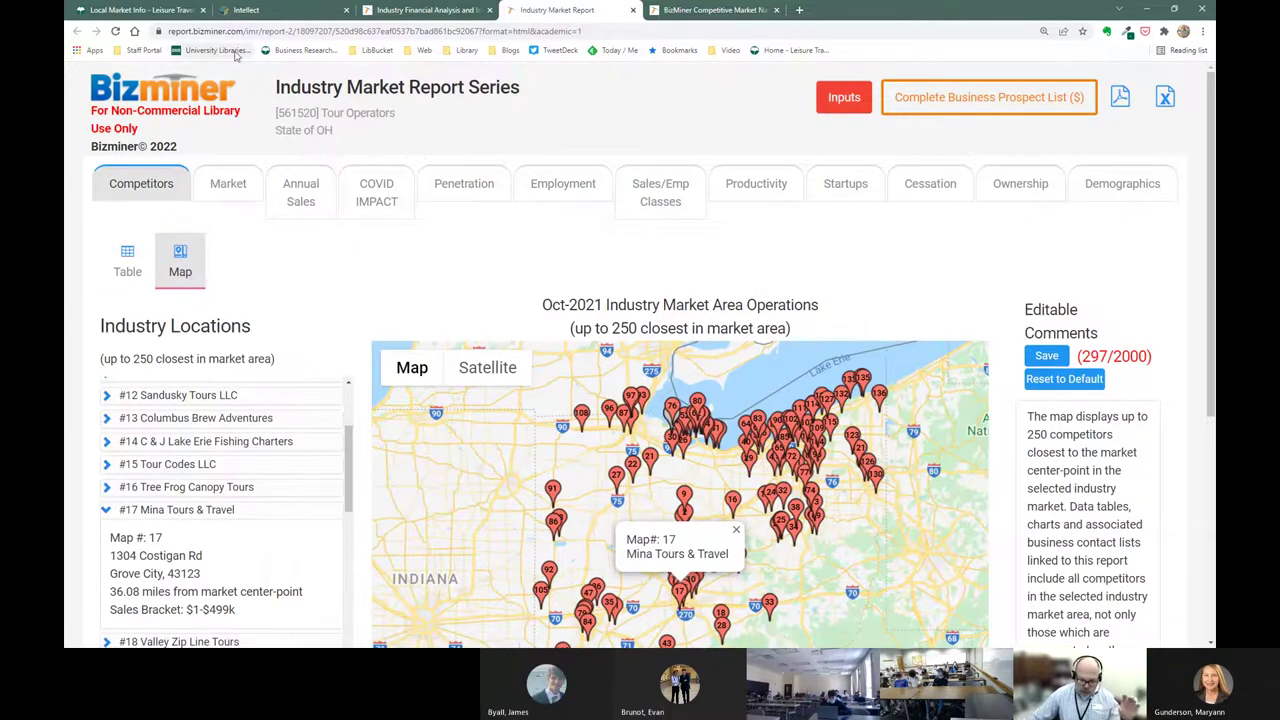
Step: Return to the Tree Frog Canopy Tours profile in Mergent Intellect and check its employee count and founding year
click(252, 10)
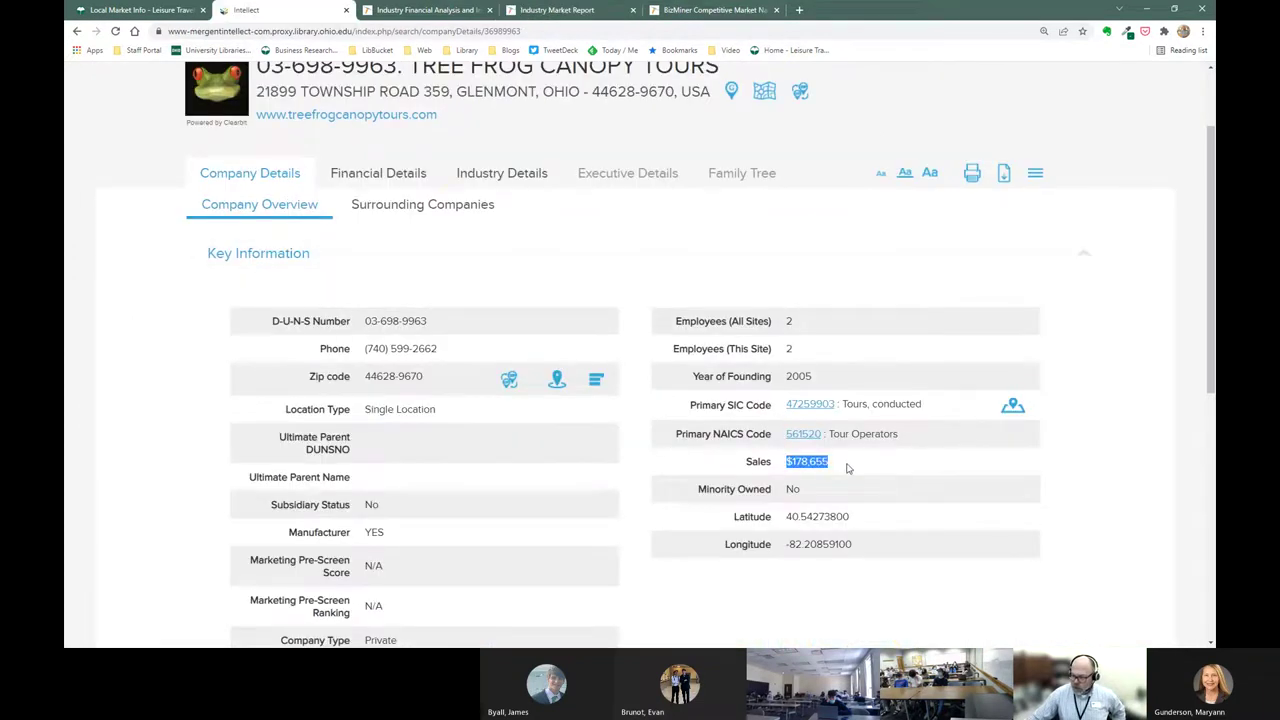
drag(793, 321, 705, 321)
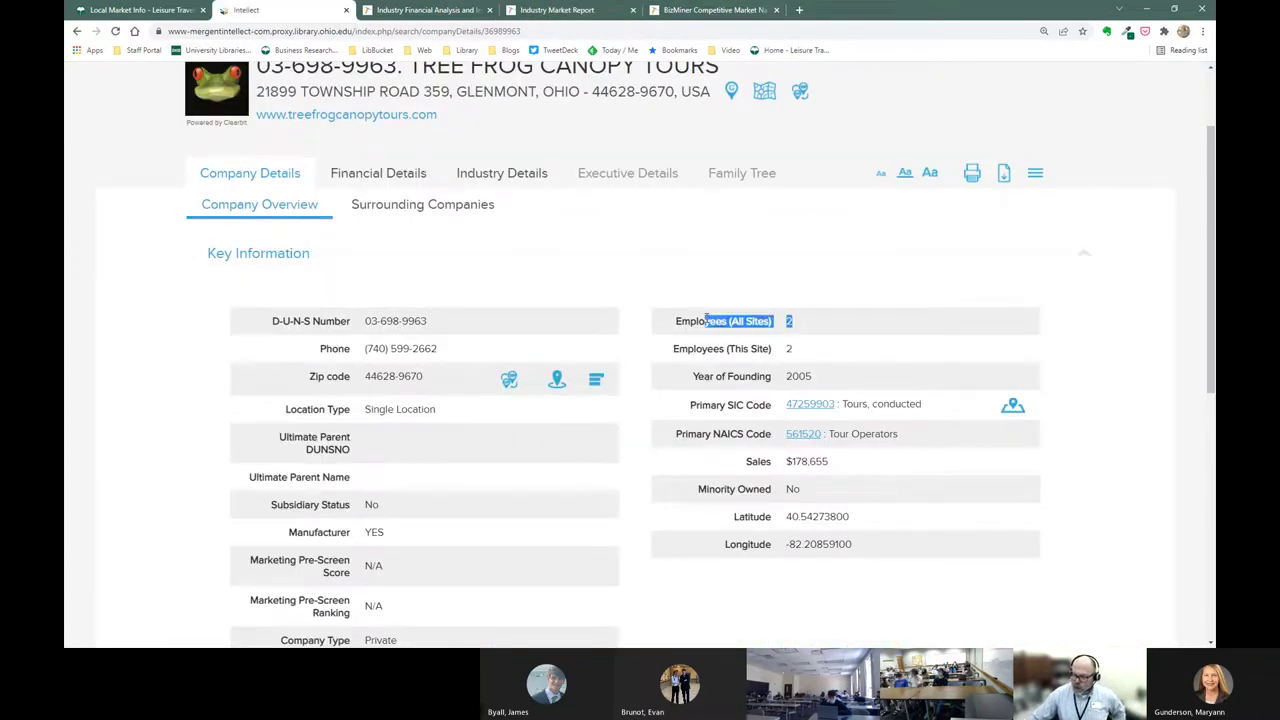
scroll(485, 455, down, 2)
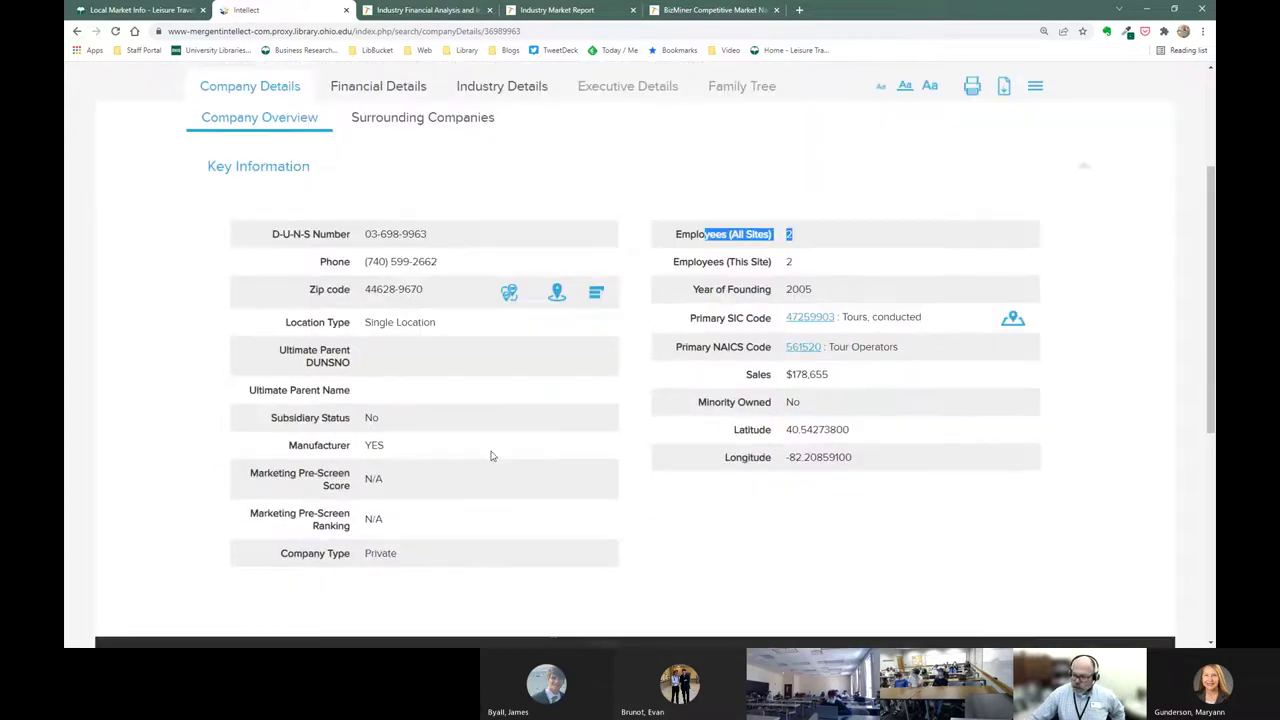
drag(812, 257, 668, 250)
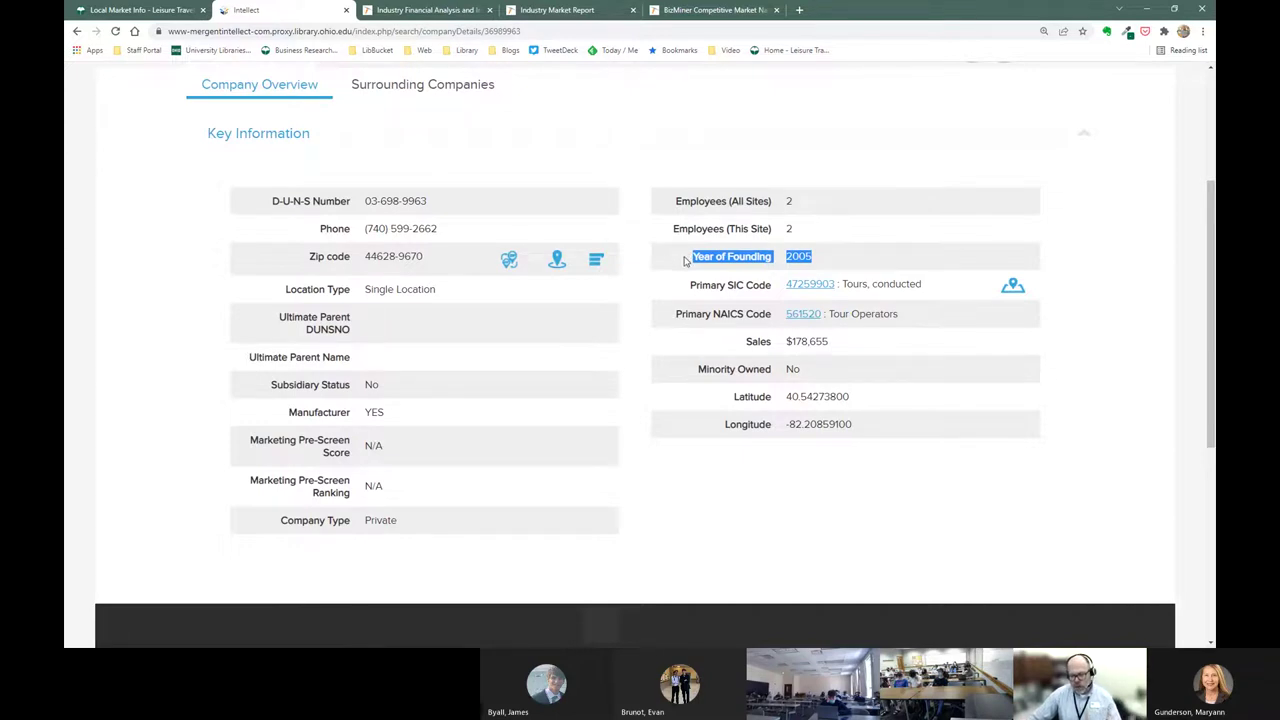
scroll(707, 383, up, 1)
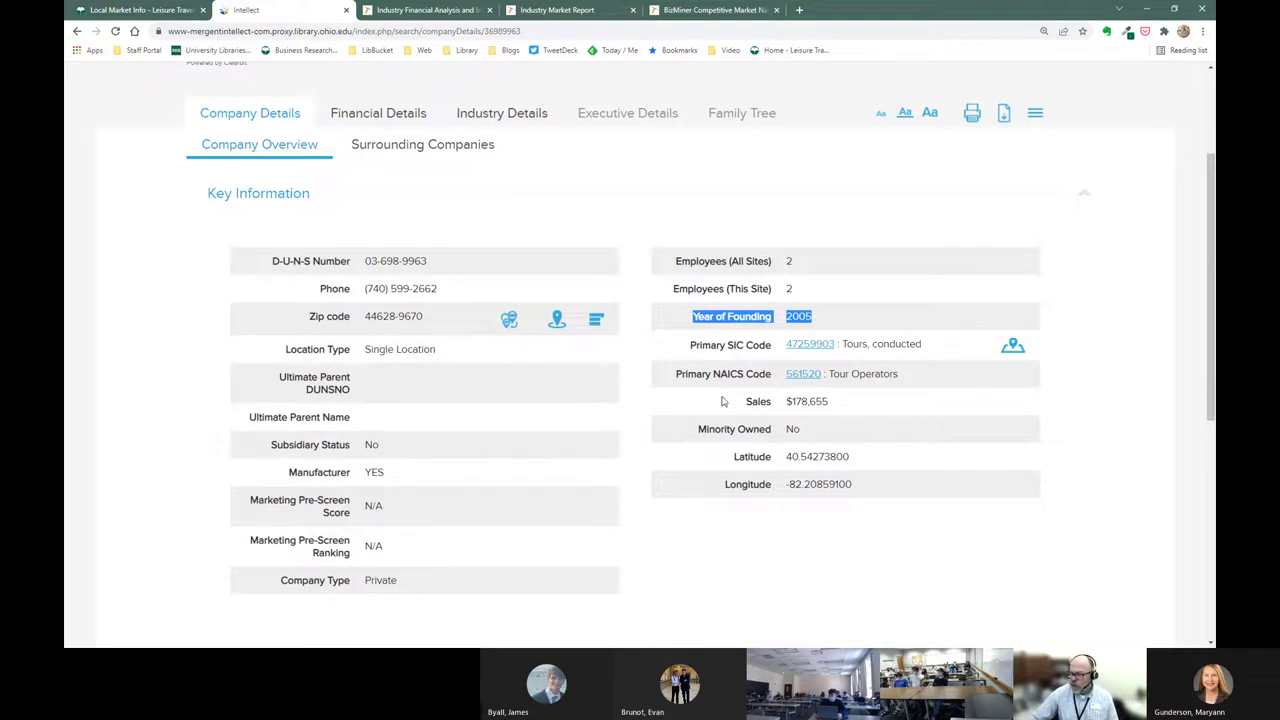
Step: Open the Tree Frog Canopy Tours website in a new browser tab, view its home page, and return to the company profile
scroll(548, 441, up, 2)
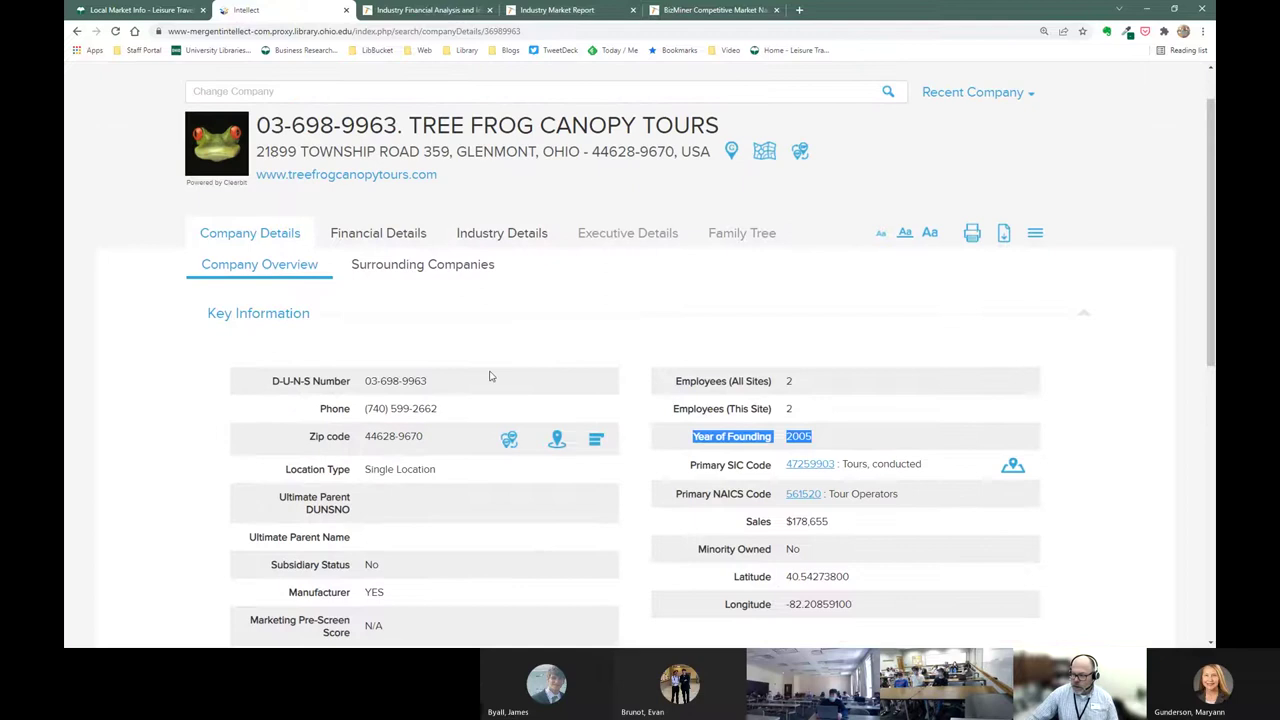
right_click(340, 178)
click(380, 184)
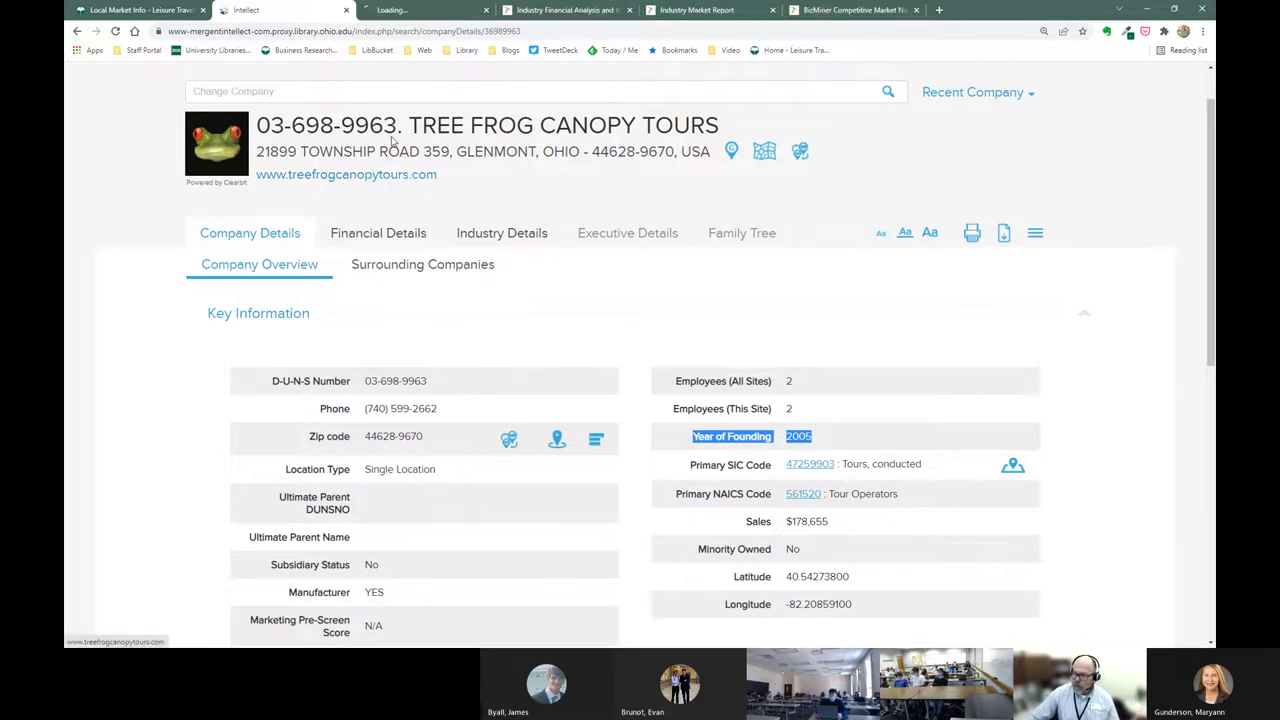
key(ctrl+Tab)
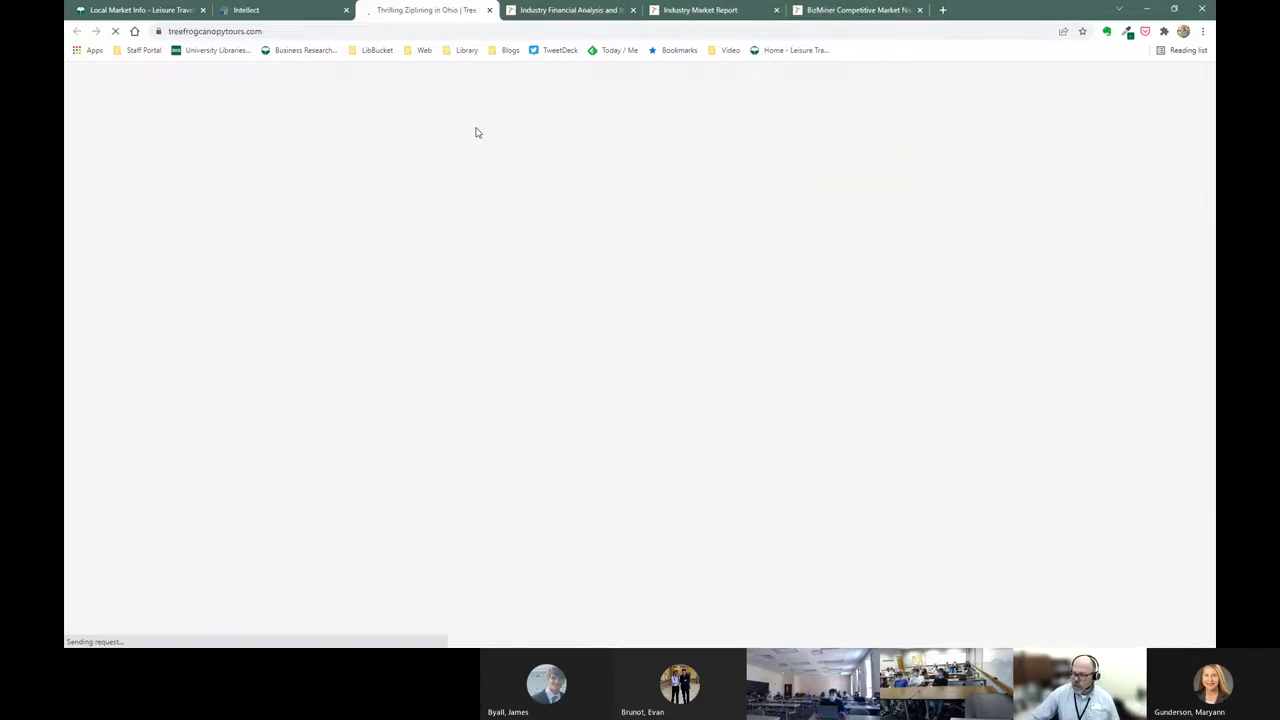
mouse_move(397, 199)
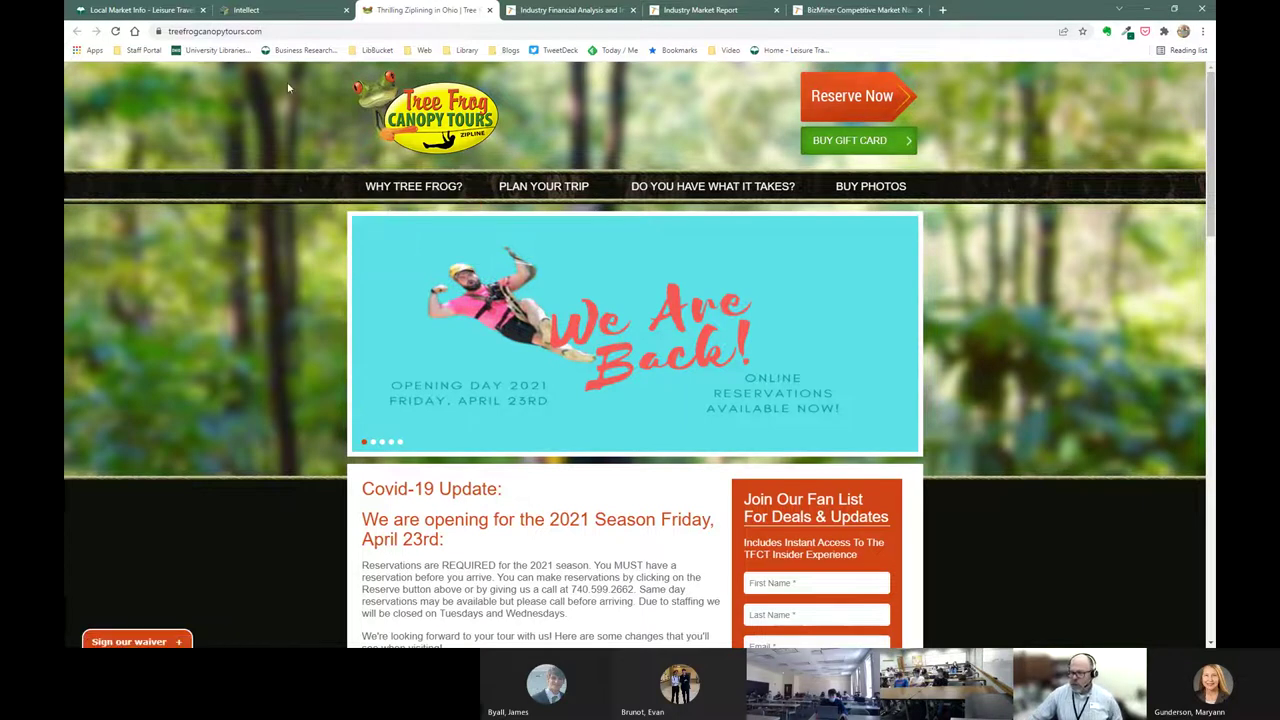
click(285, 10)
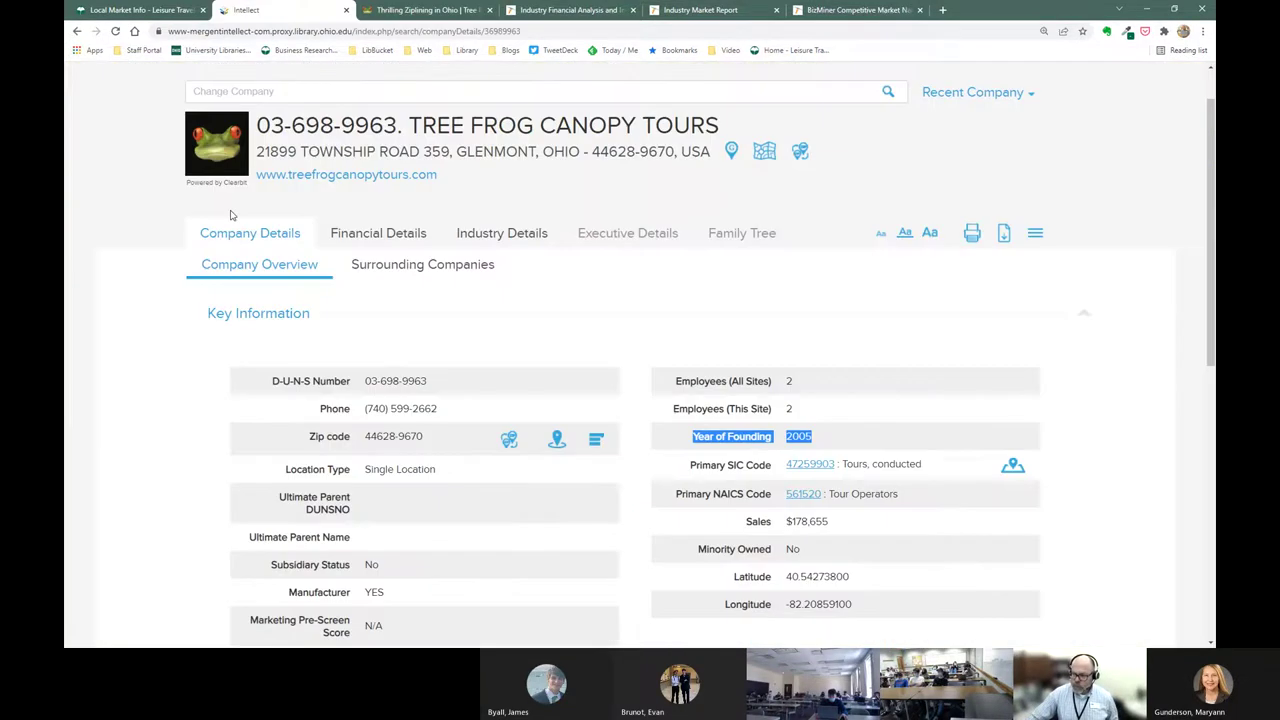
Step: Go from the company profile to Mergent Intellect's Advanced Search and show the Industry criteria
scroll(200, 235, up, 1)
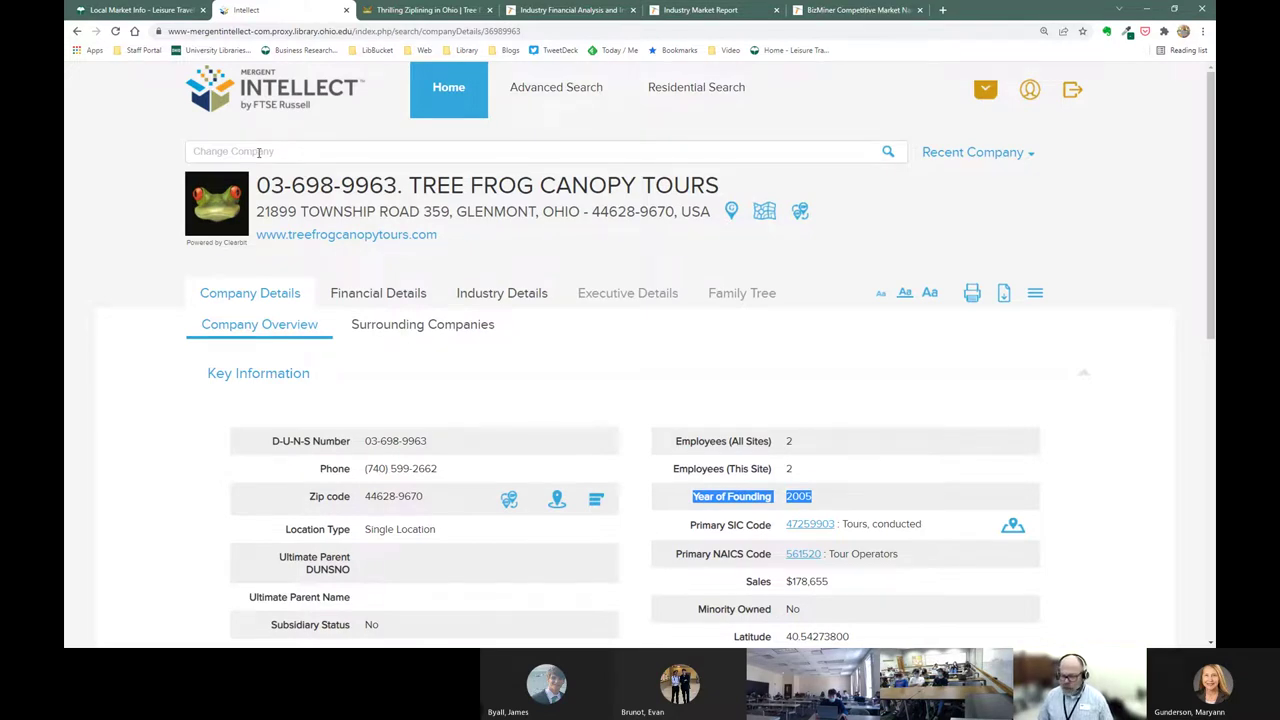
click(277, 97)
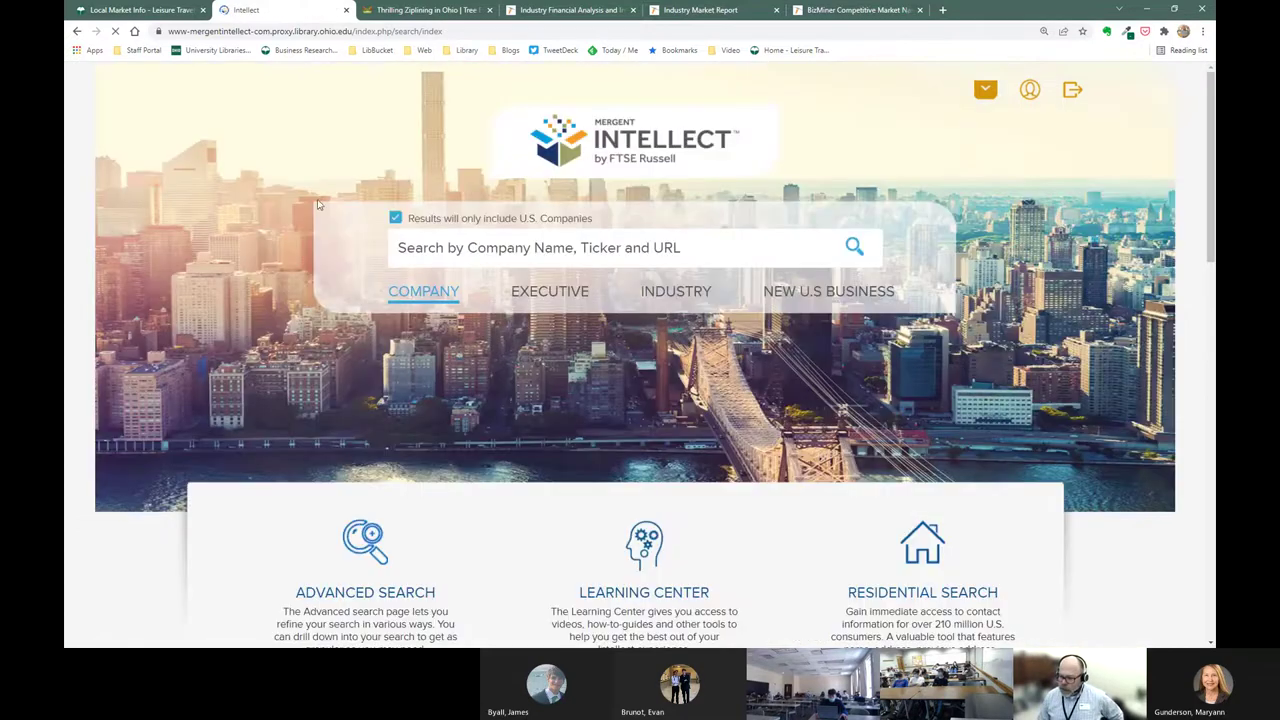
scroll(443, 357, down, 2)
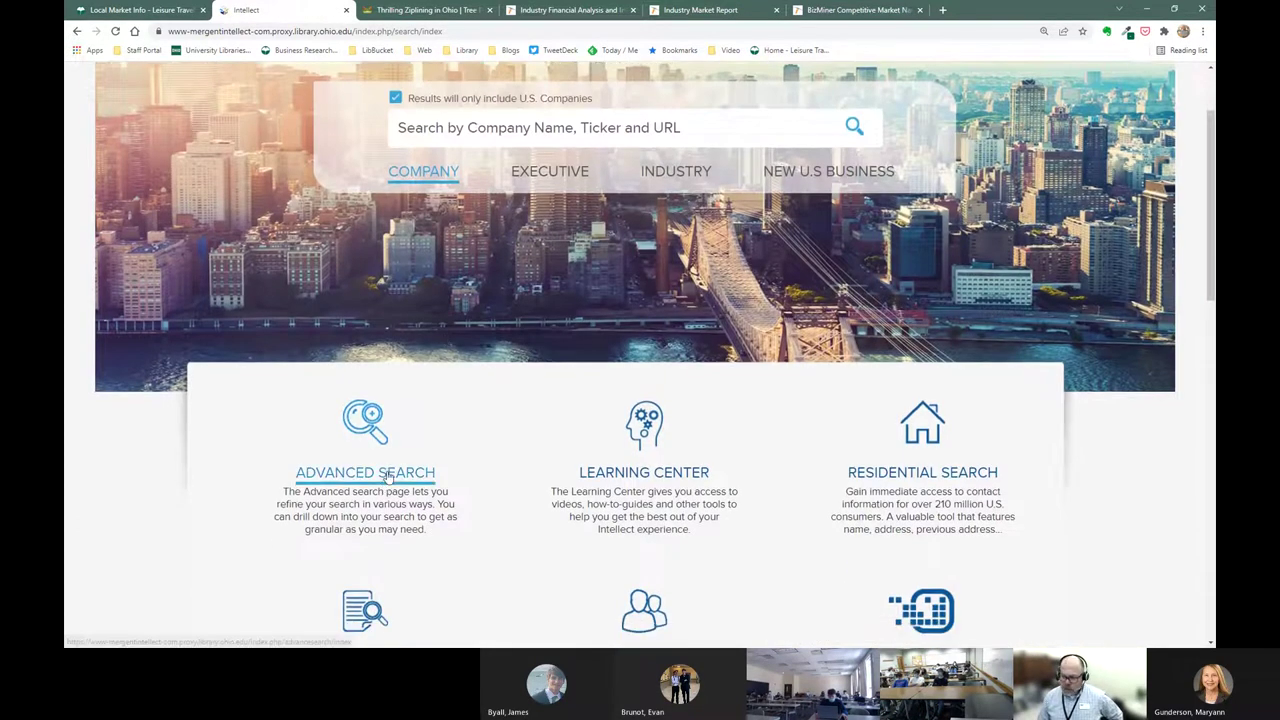
click(388, 476)
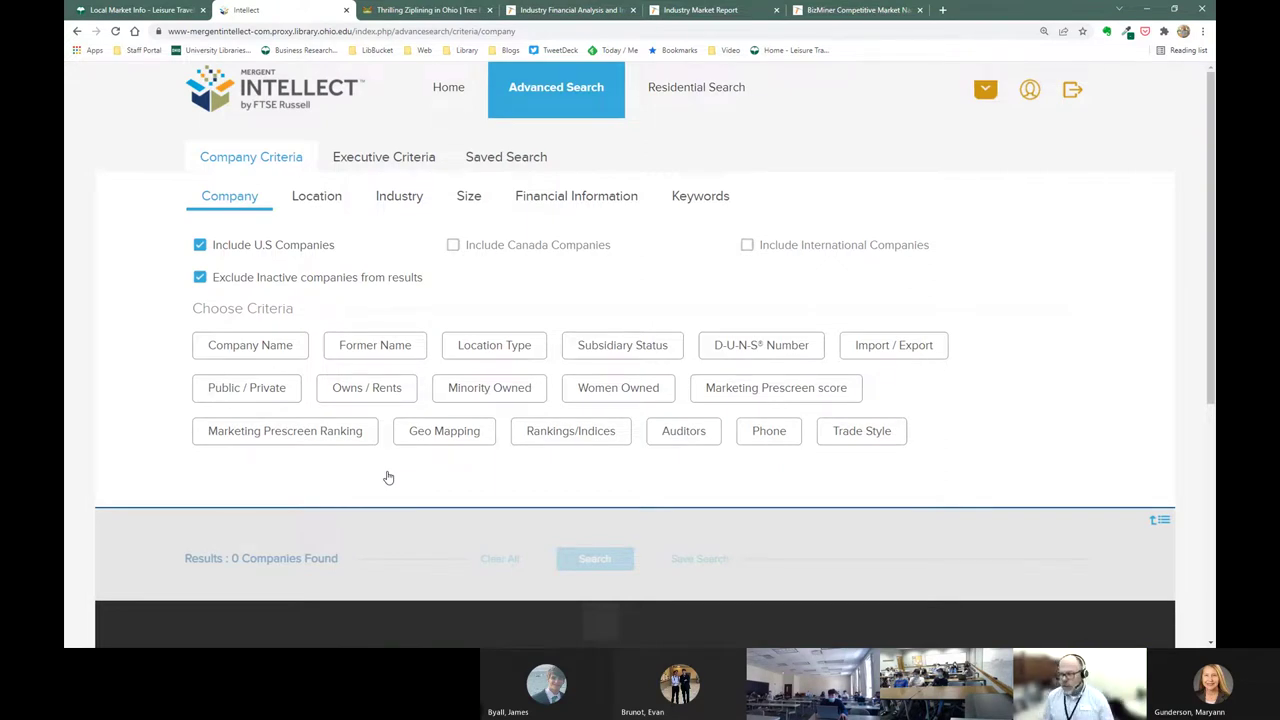
click(381, 391)
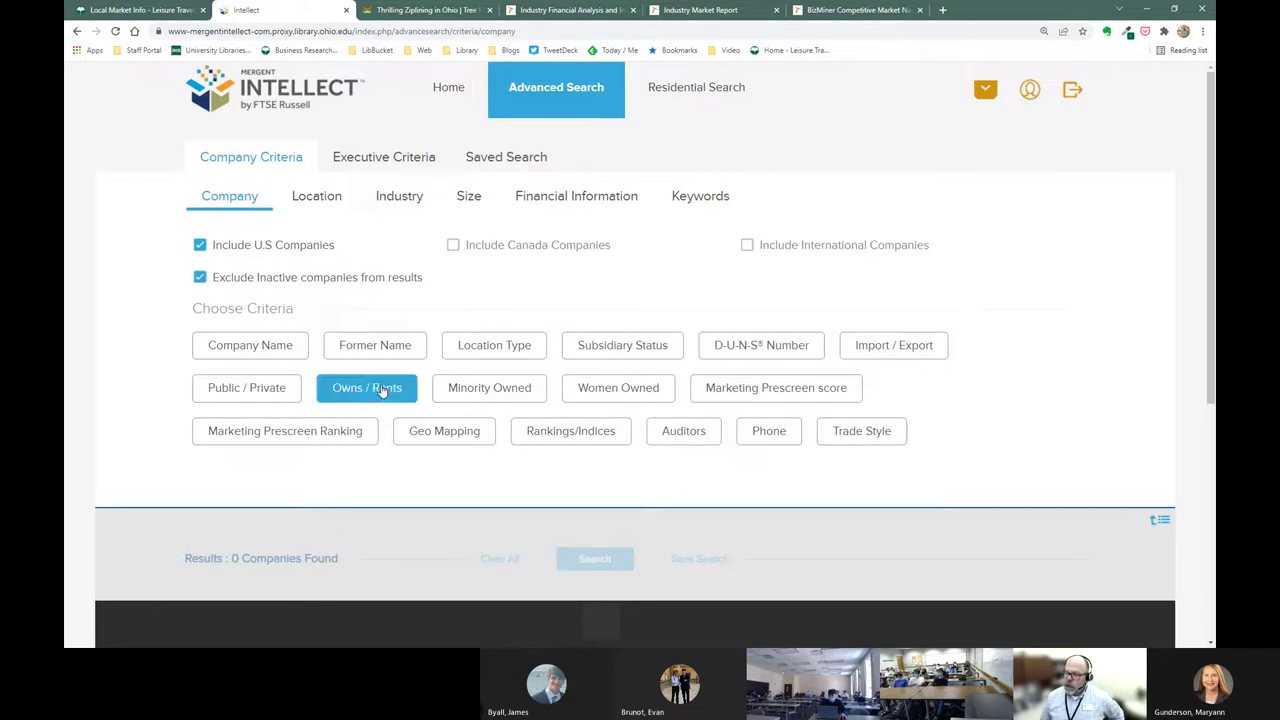
click(398, 197)
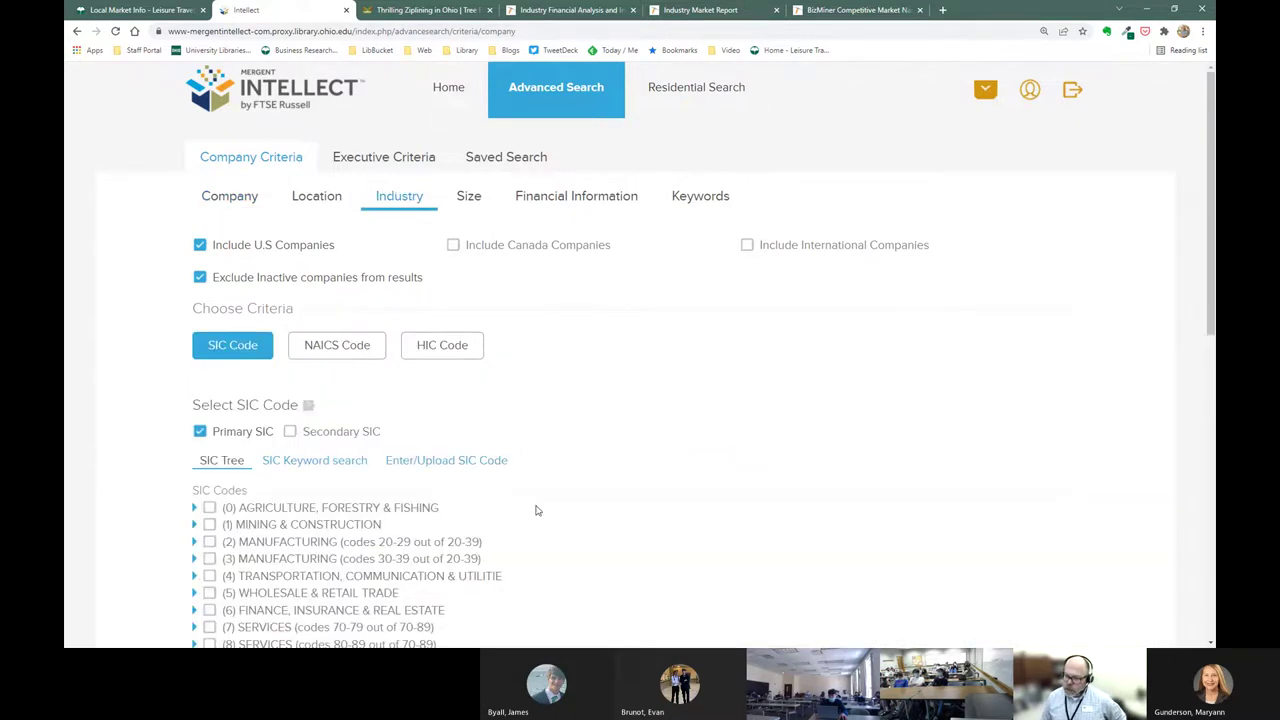
Step: Search the SIC codes for the keyword "tour" and look through the suggested codes, such as tours conducted and tour and guide services
scroll(568, 474, down, 1)
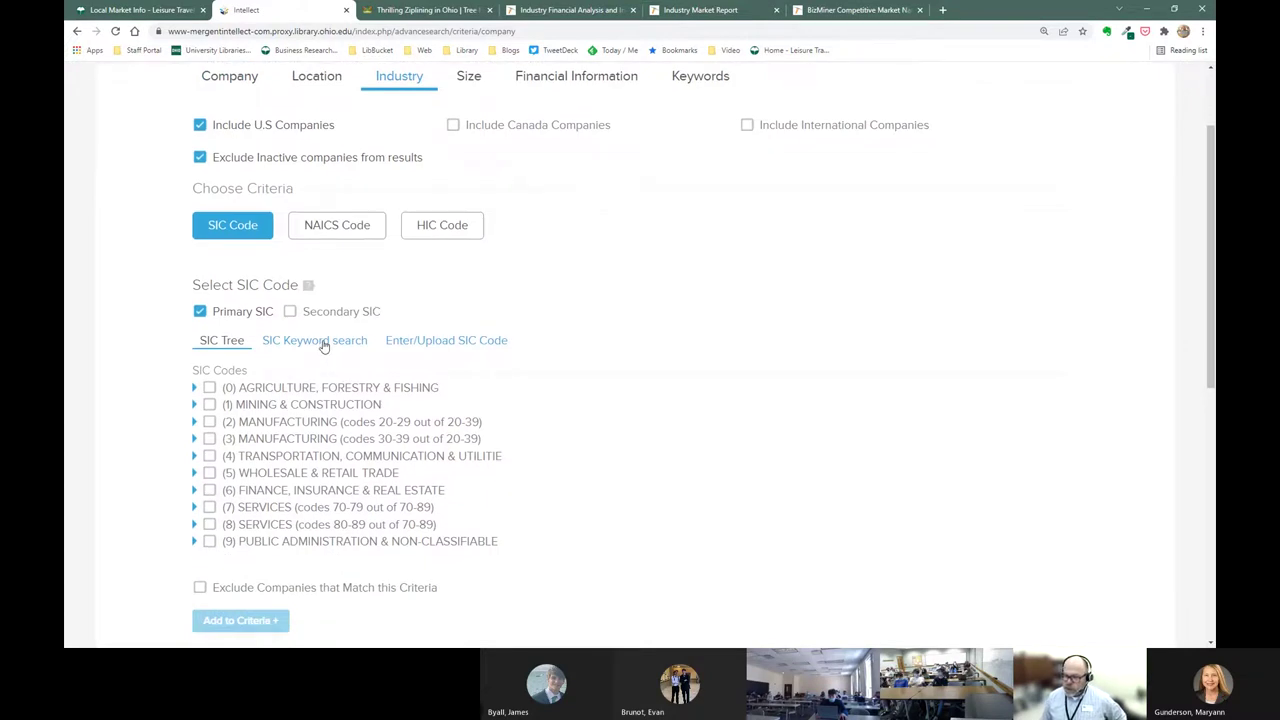
click(323, 341)
click(271, 416)
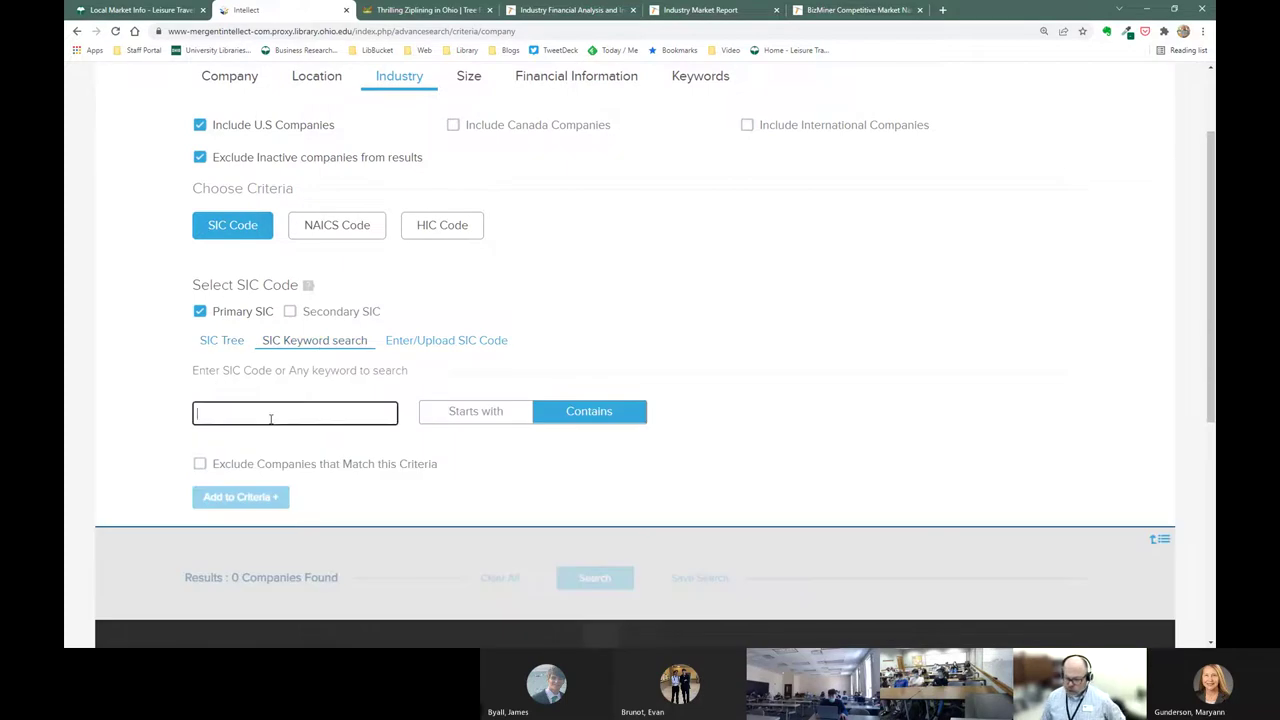
text(tour)
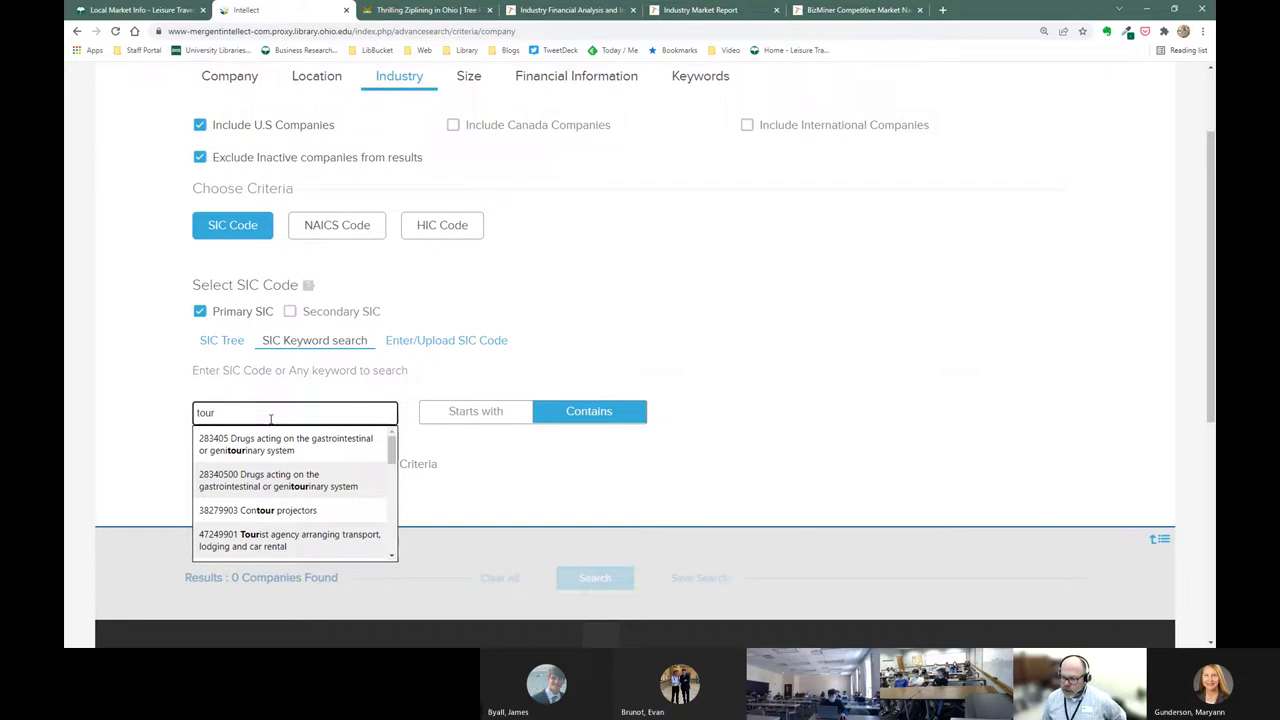
scroll(281, 467, down, 2)
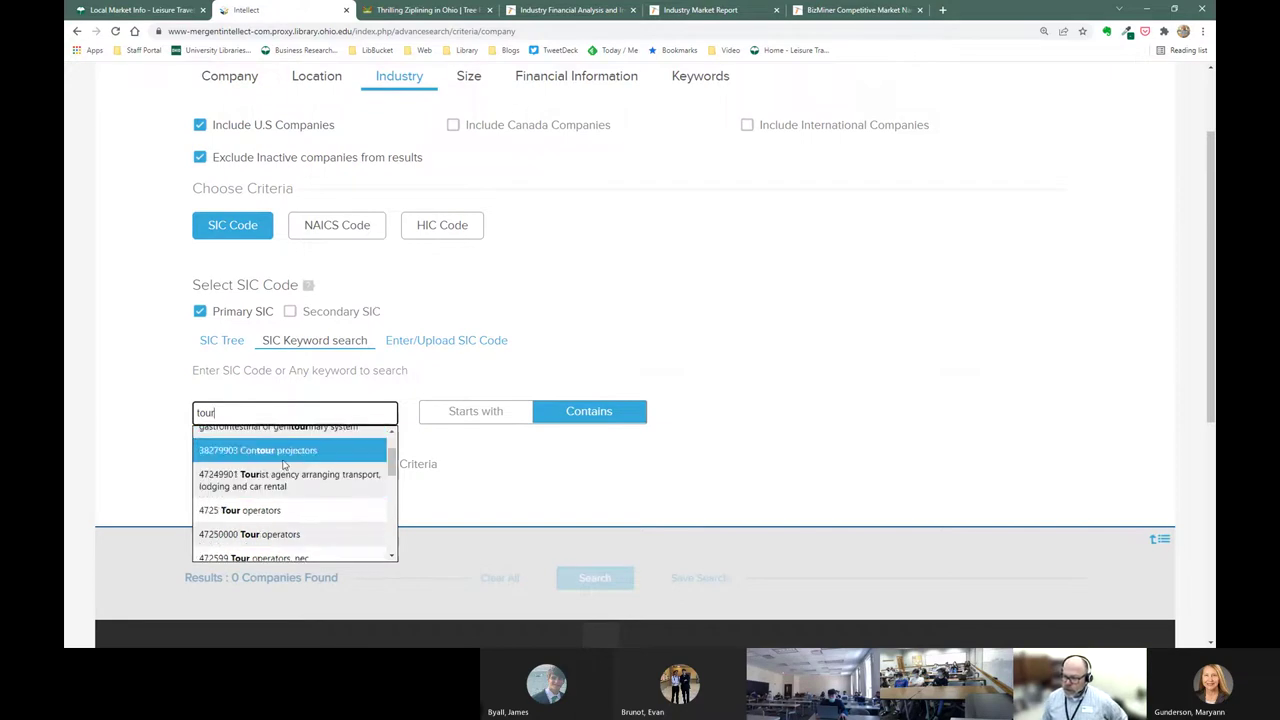
scroll(275, 518, down, 2)
scroll(287, 500, down, 2)
scroll(272, 498, down, 2)
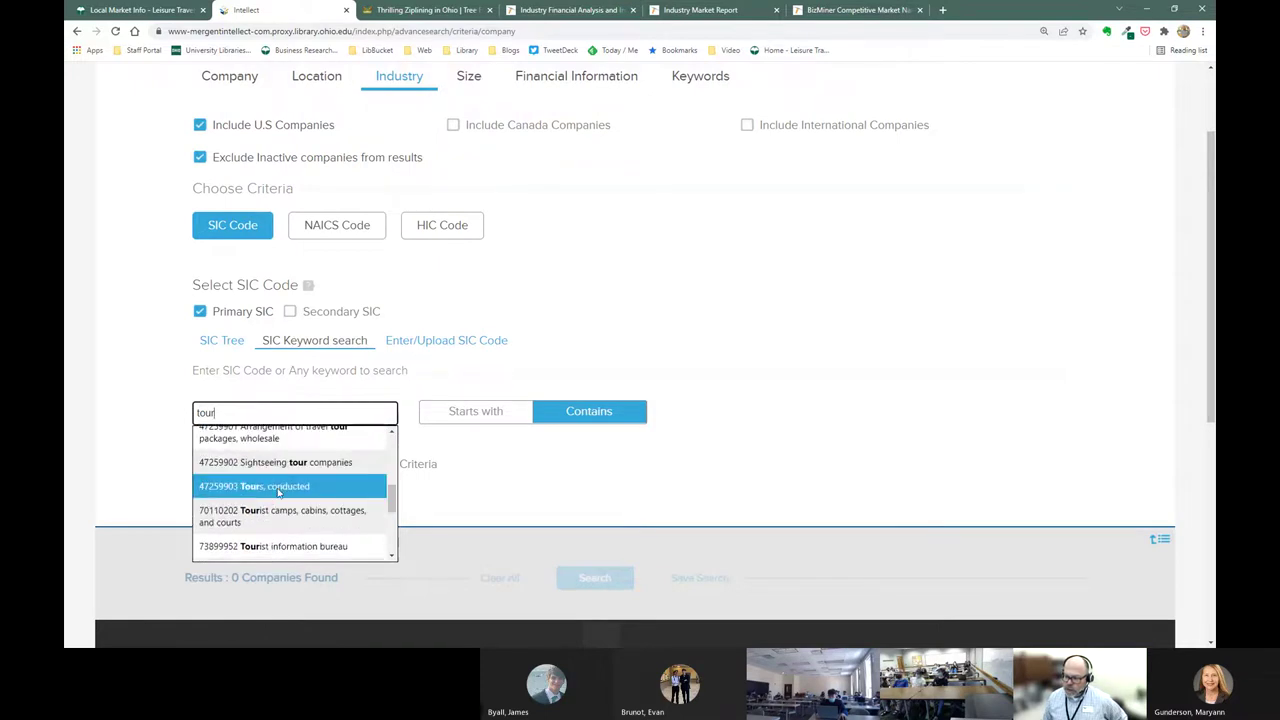
scroll(280, 490, down, 1)
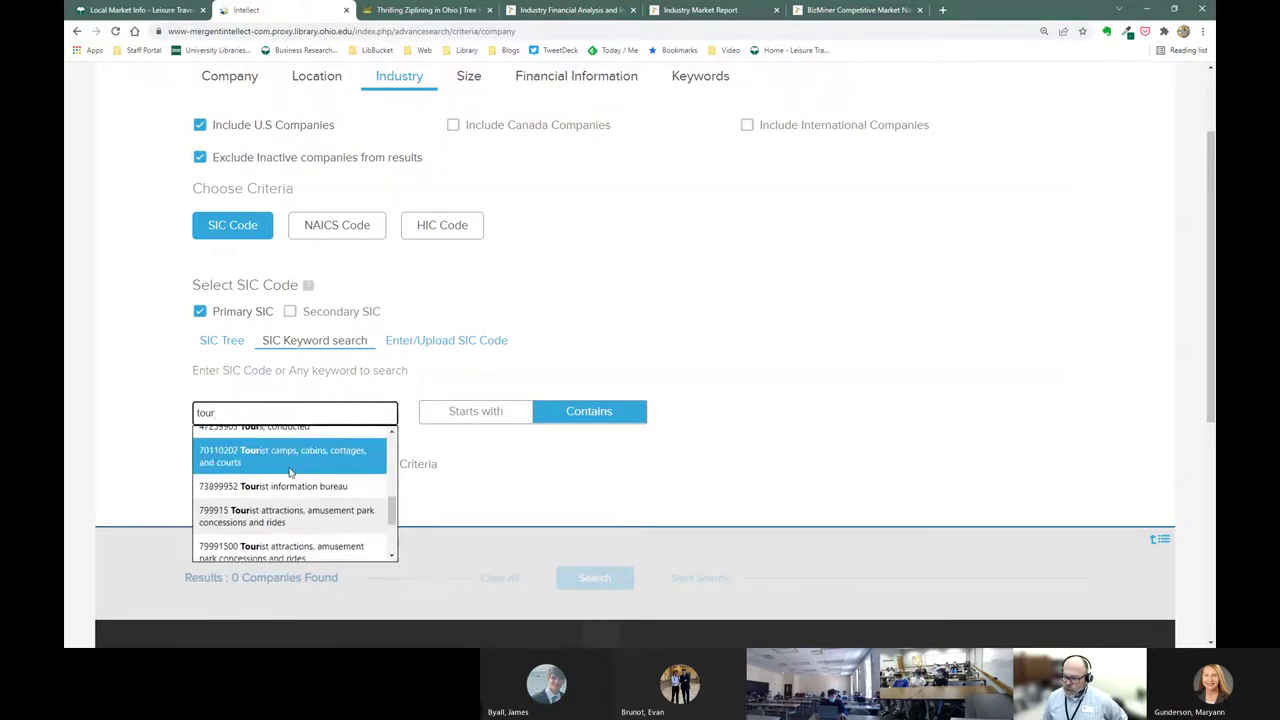
scroll(275, 500, down, 2)
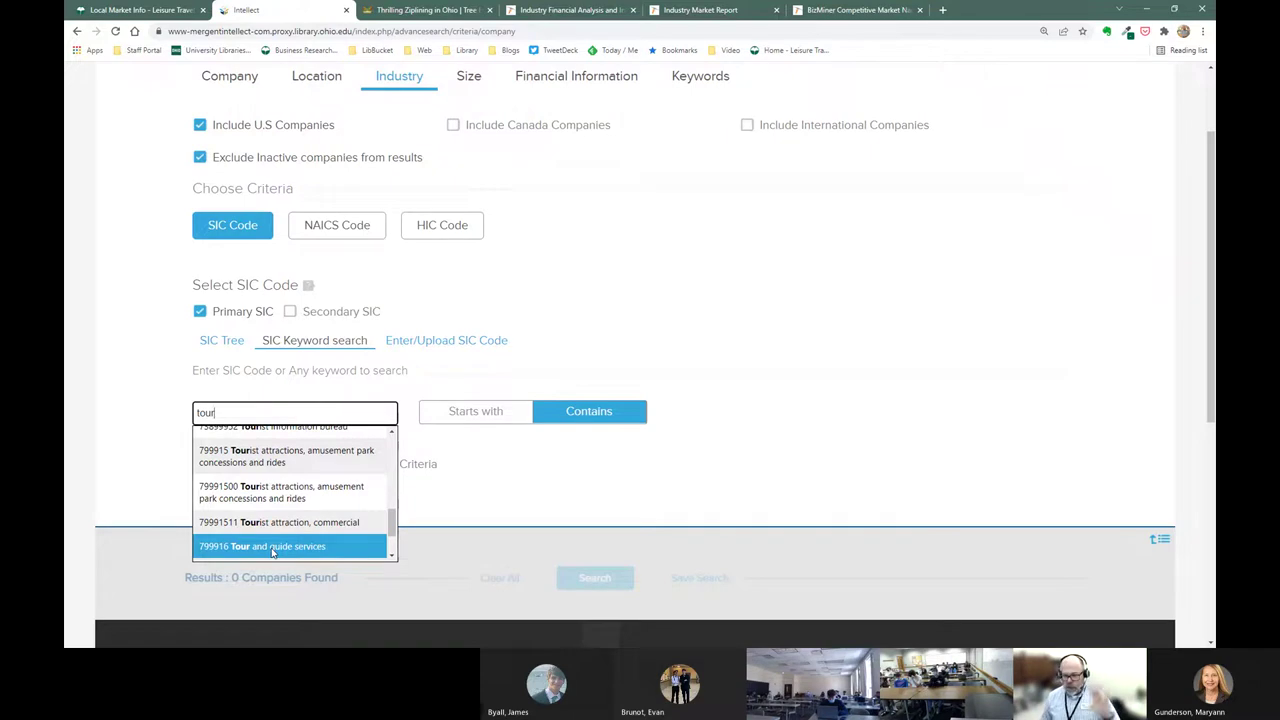
click(524, 492)
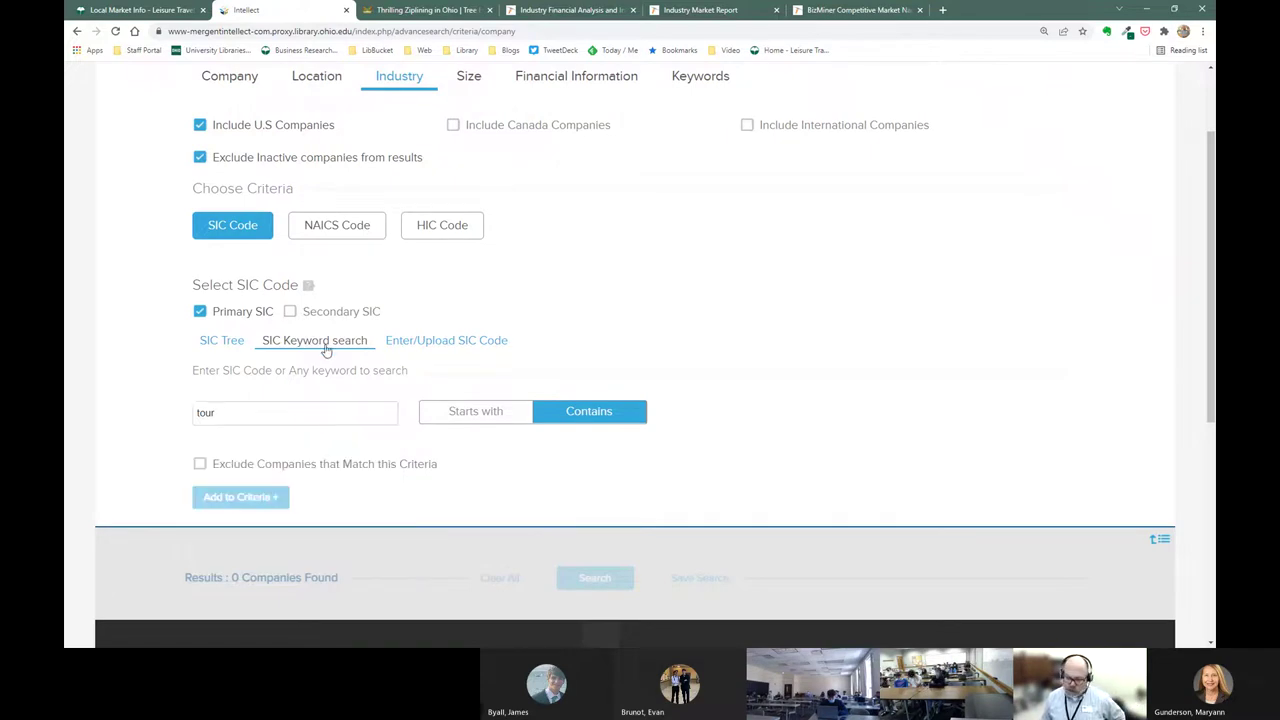
Step: Expand the SIC tree through Services (70-79), Amusement and Recreation Services and 7999 to examine the codes under 799916 Tour and guide services
click(229, 342)
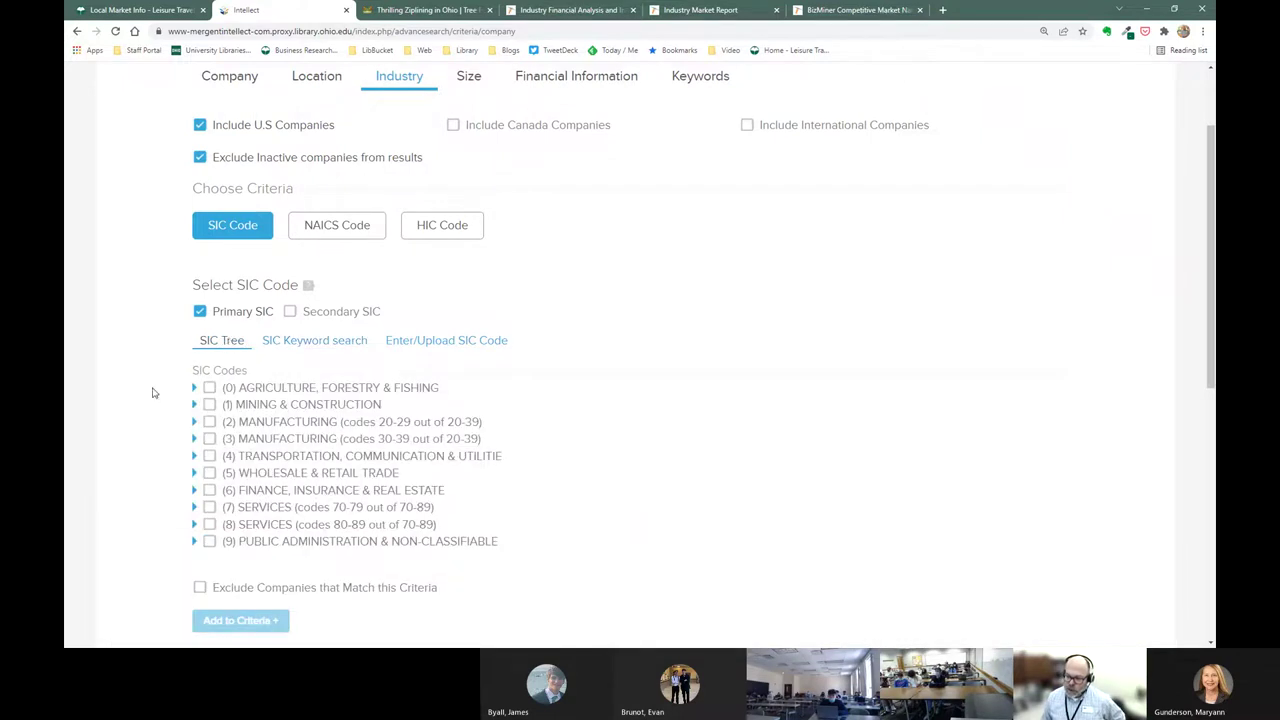
scroll(153, 393, down, 1)
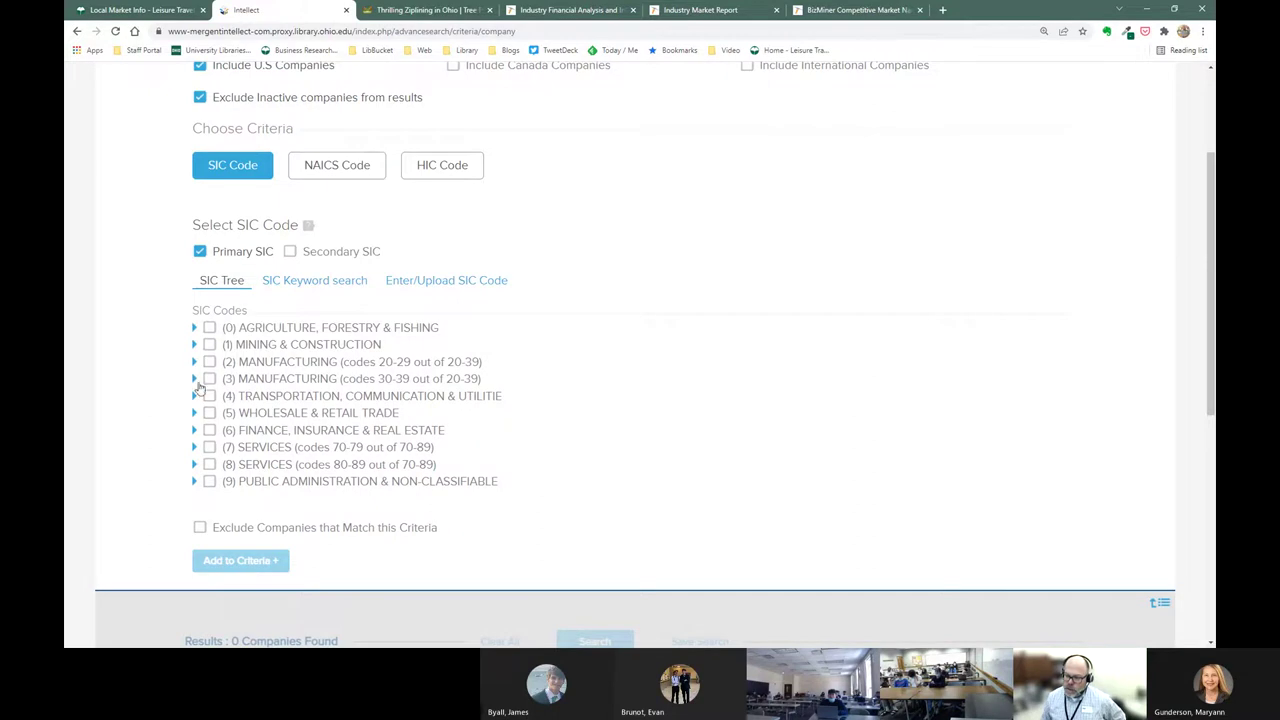
click(194, 446)
scroll(241, 218, down, 3)
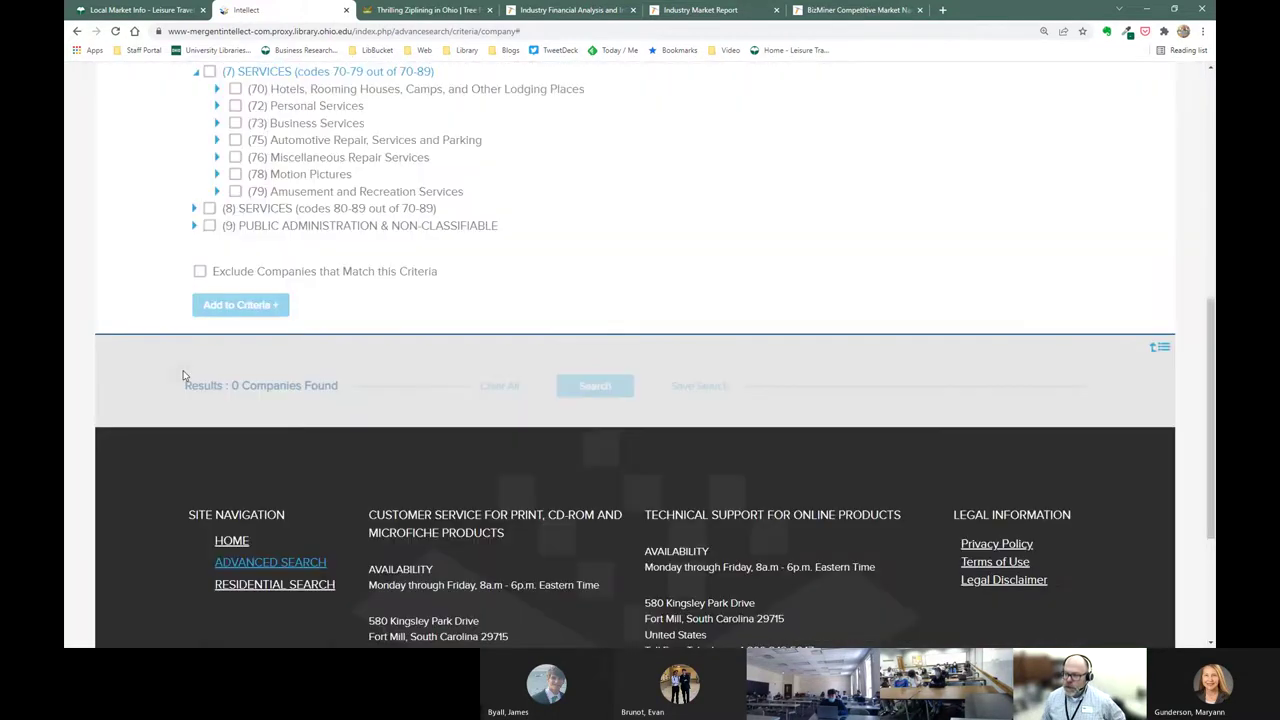
click(217, 193)
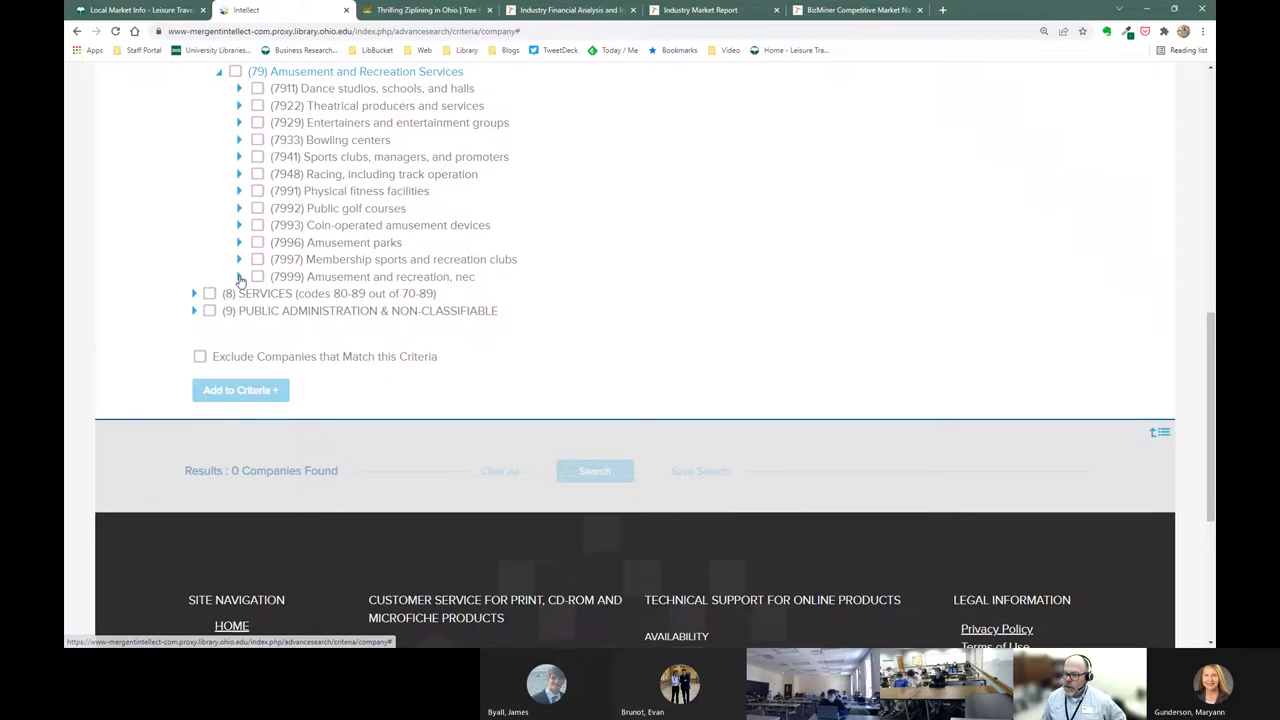
click(239, 276)
scroll(279, 247, down, 4)
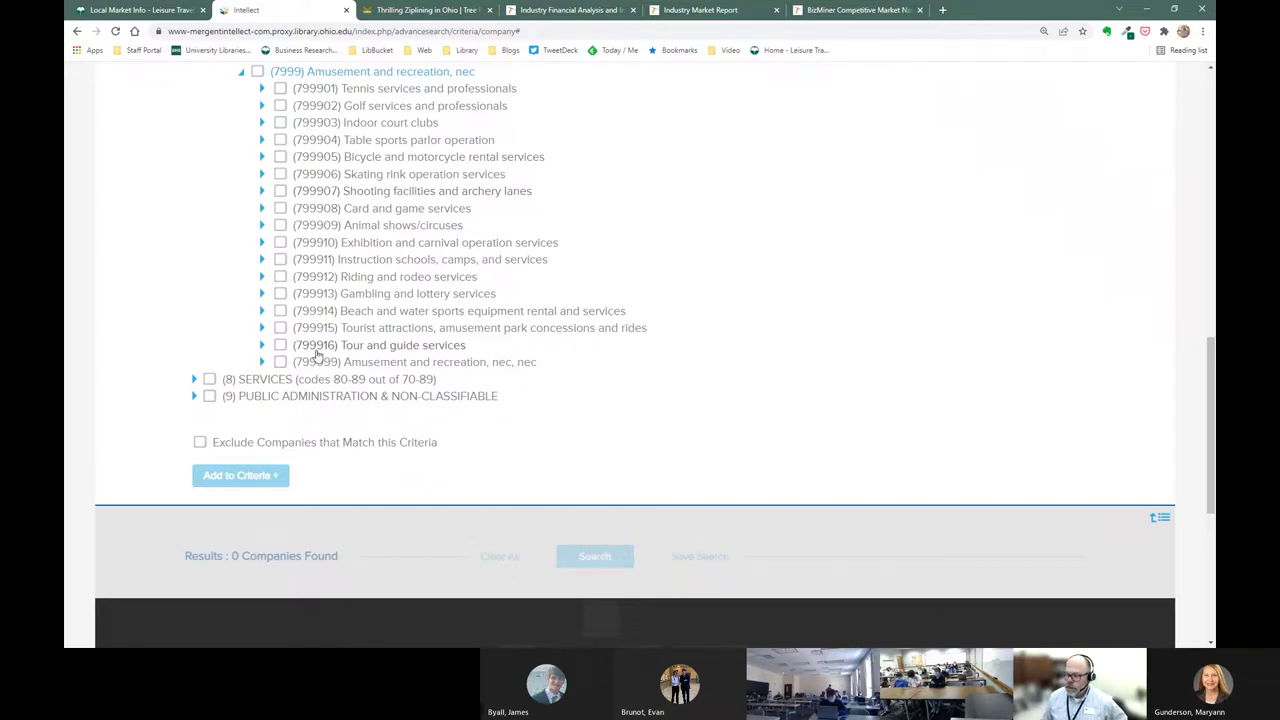
click(261, 347)
scroll(255, 260, down, 5)
scroll(488, 264, up, 1)
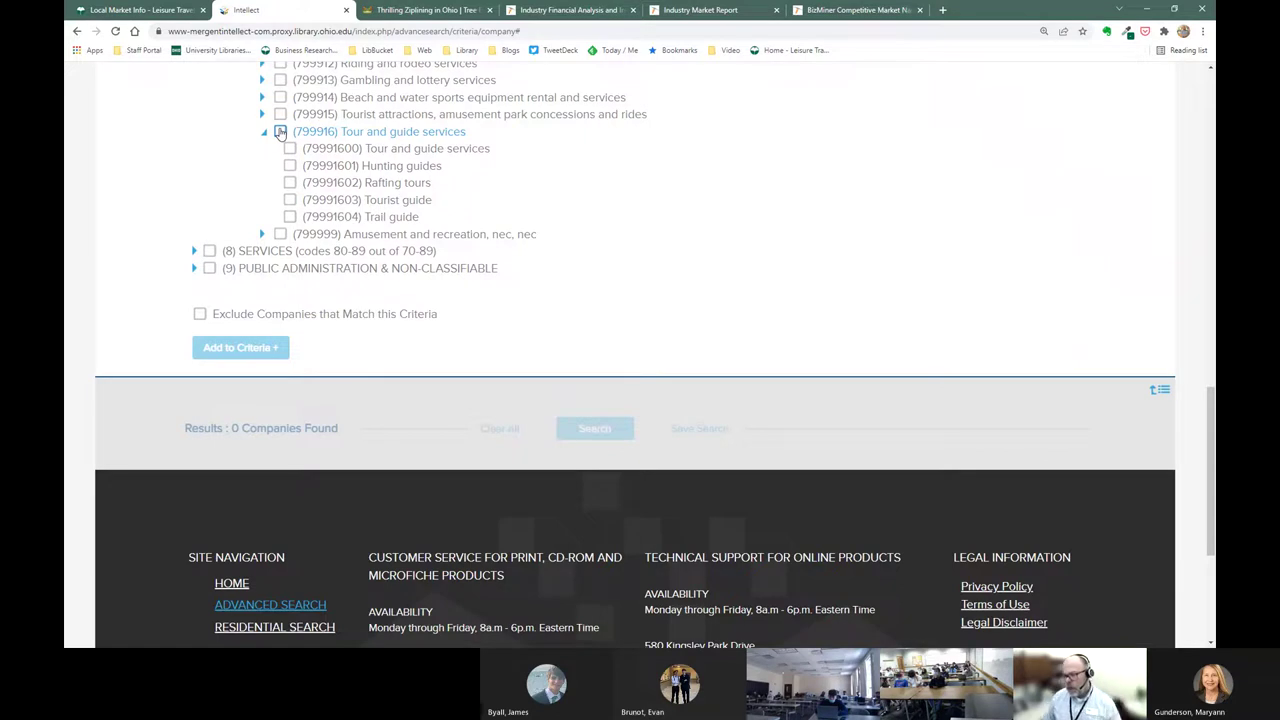
Step: Expand the SIC tree through Transportation, Communication & Utilities and (47) Transportation Services down to 4725 Tour operators
scroll(270, 150, up, 4)
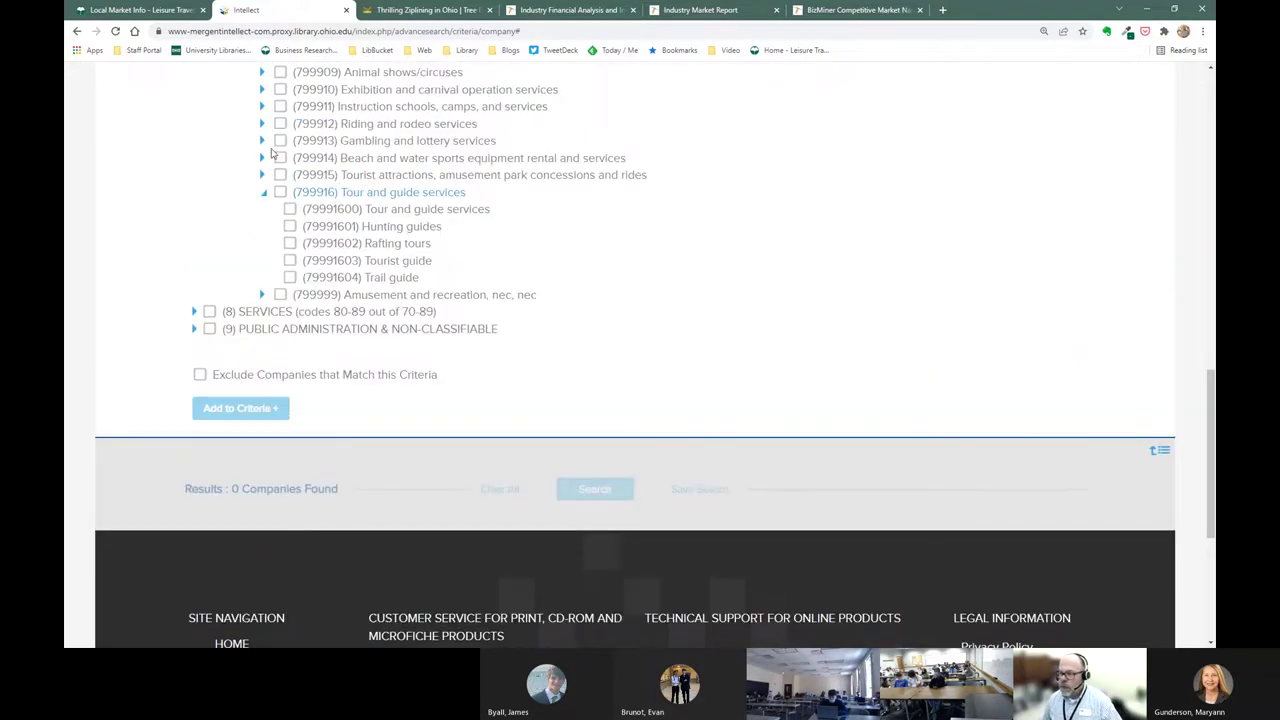
scroll(250, 180, up, 3)
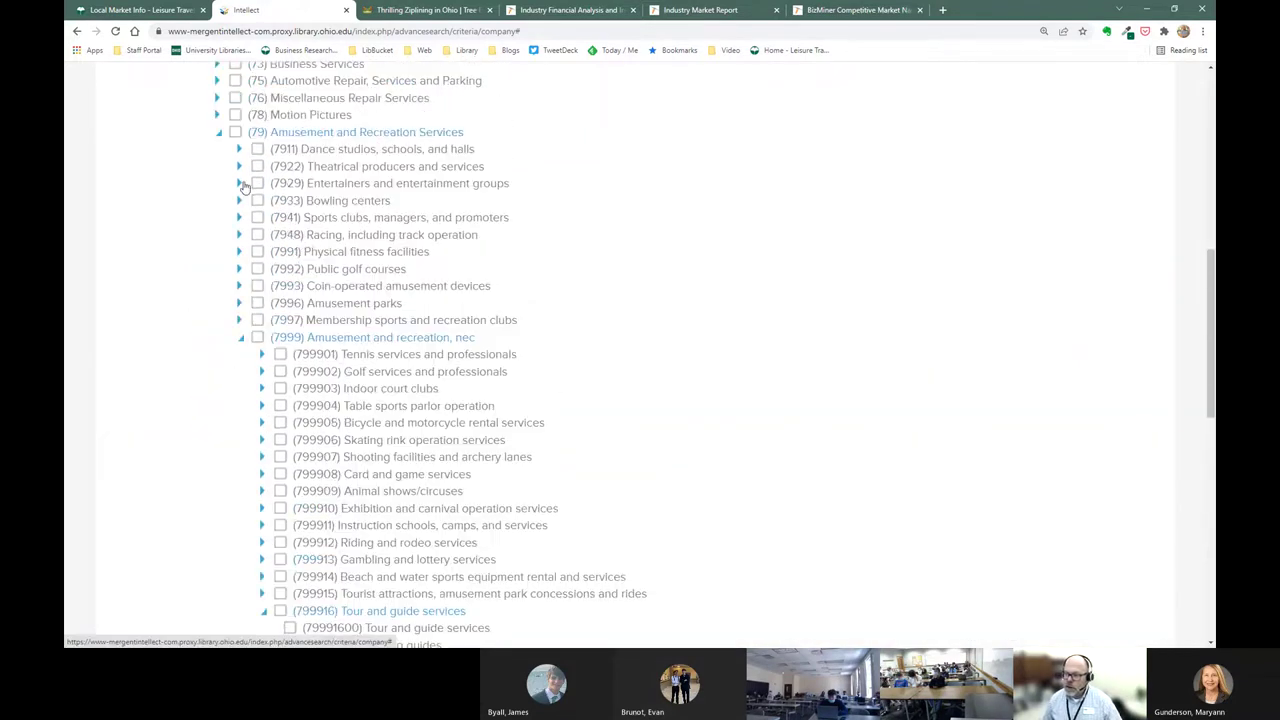
scroll(230, 199, up, 3)
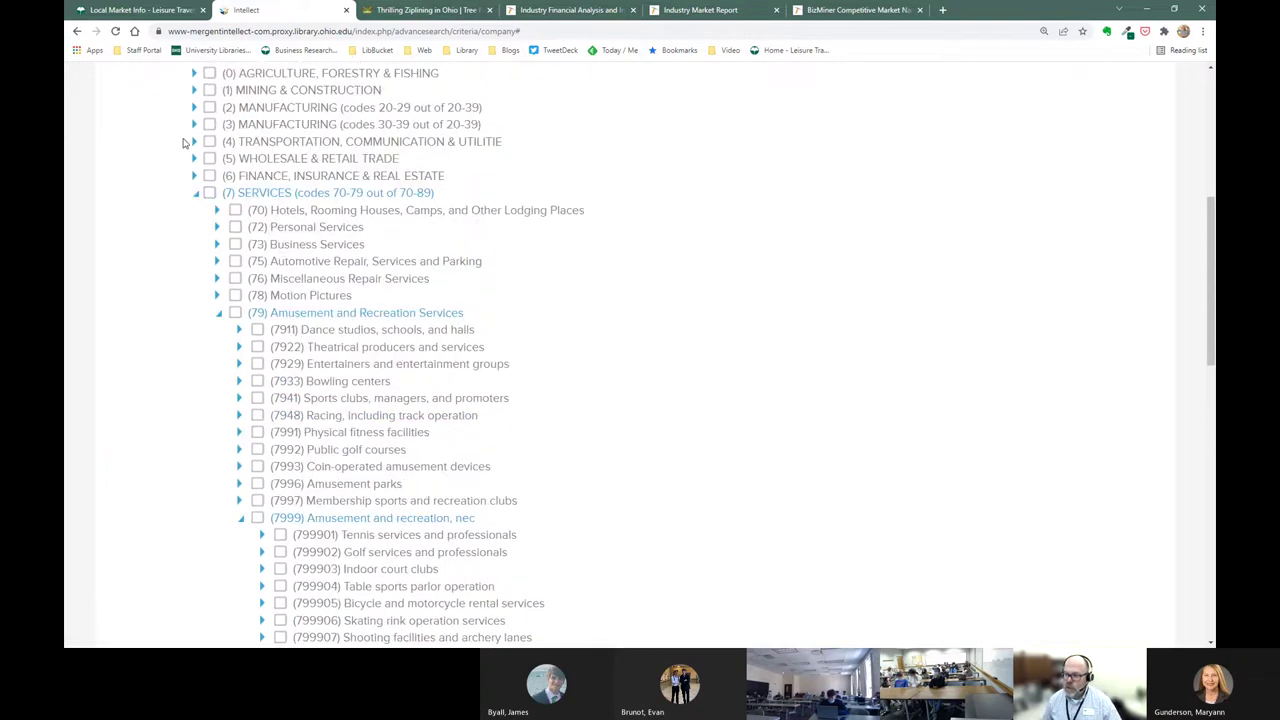
click(192, 139)
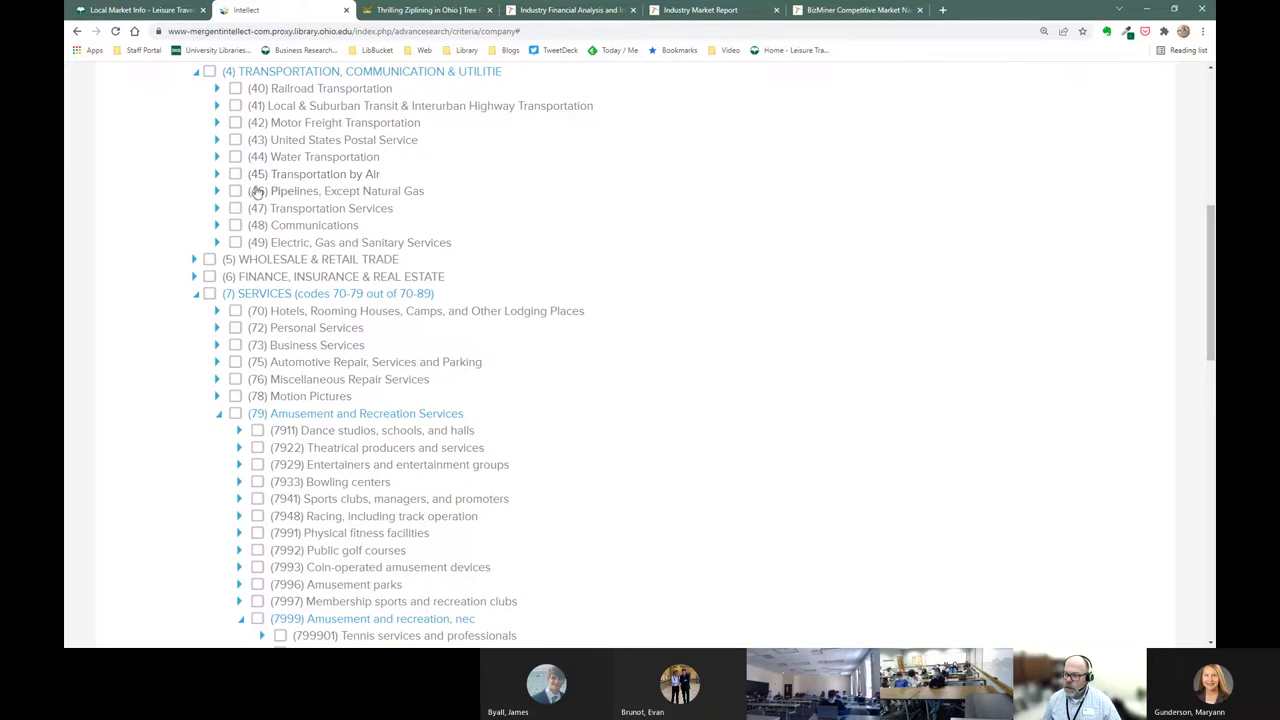
click(216, 210)
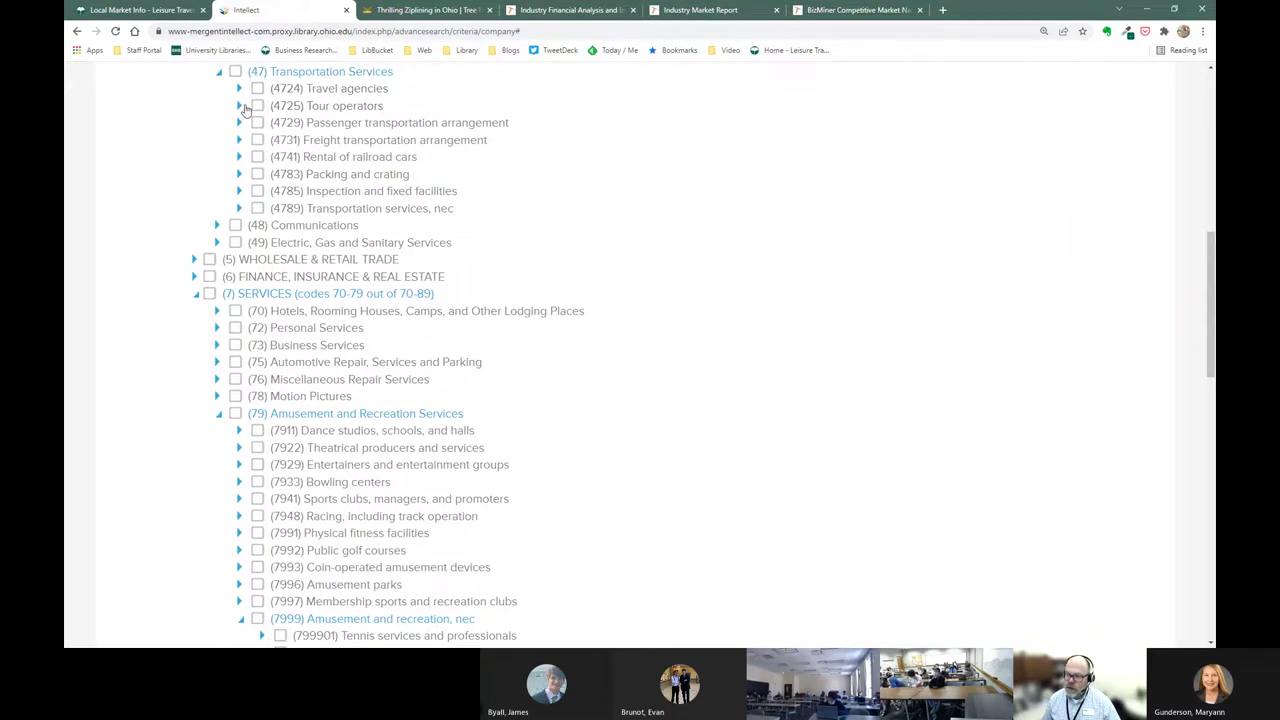
click(239, 106)
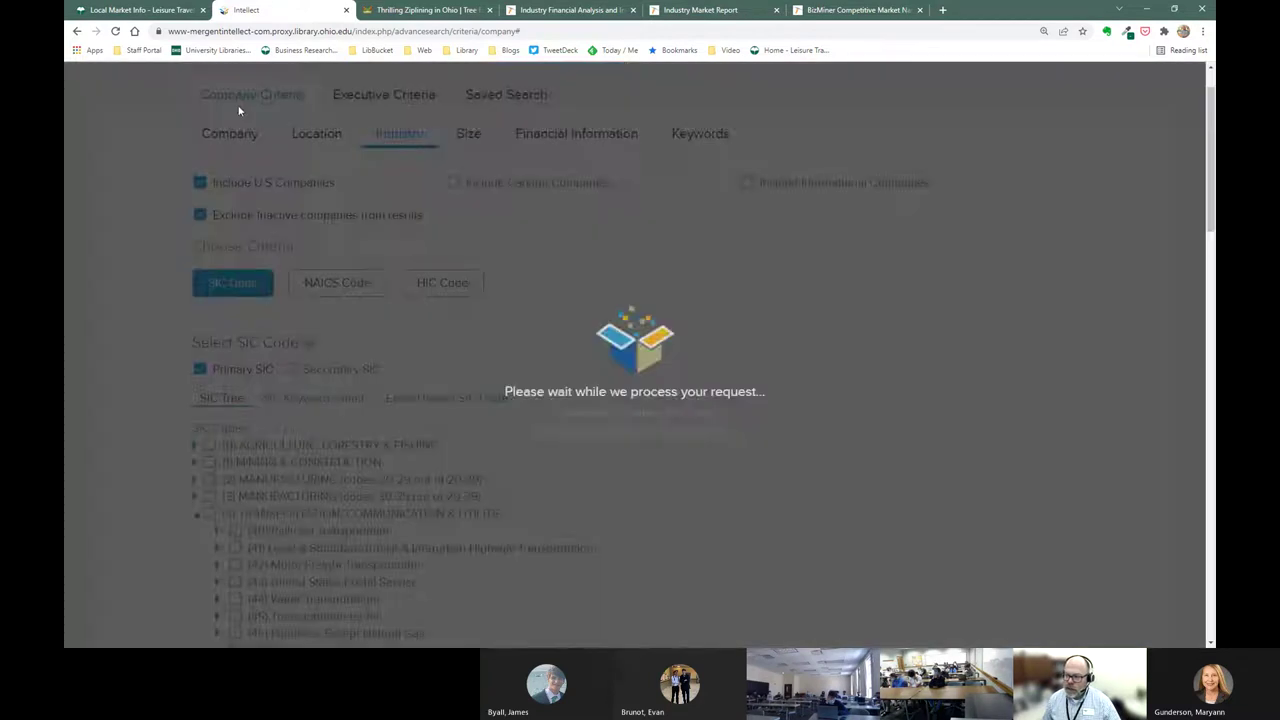
Step: Select SIC code 4725 Tour operators, including its subcategory, and add it to the search criteria
scroll(318, 148, up, 1)
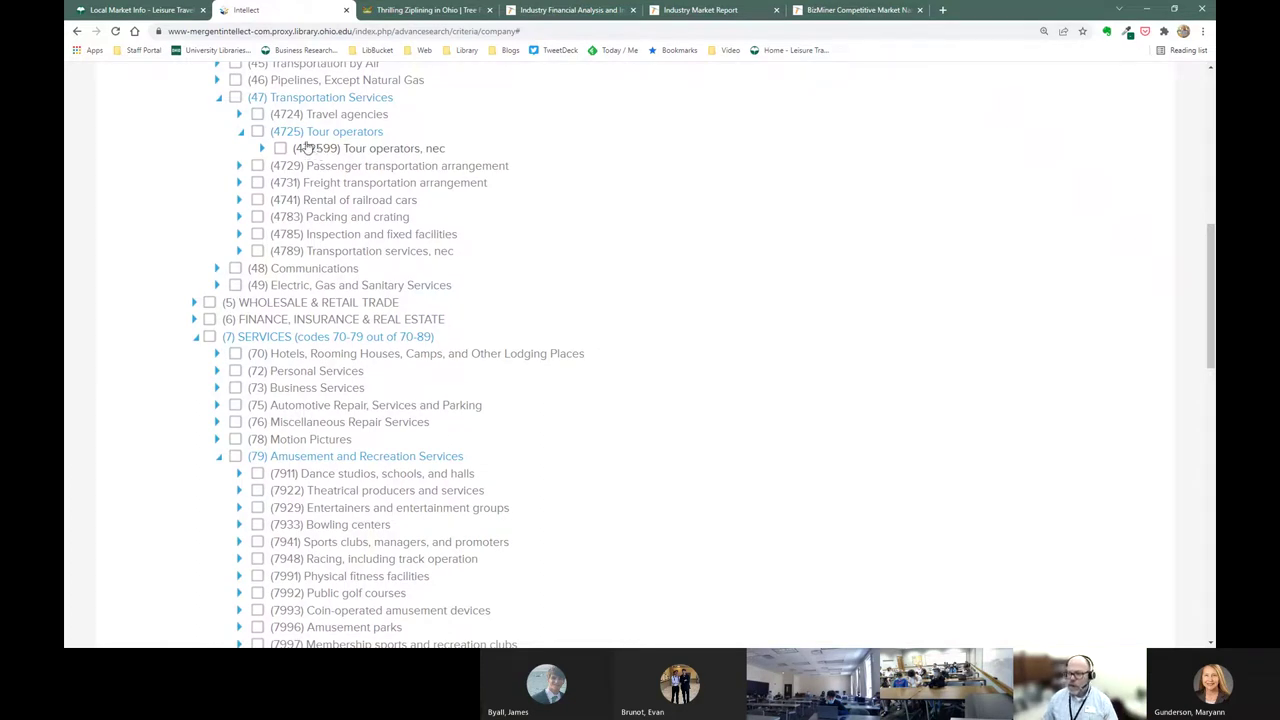
click(257, 132)
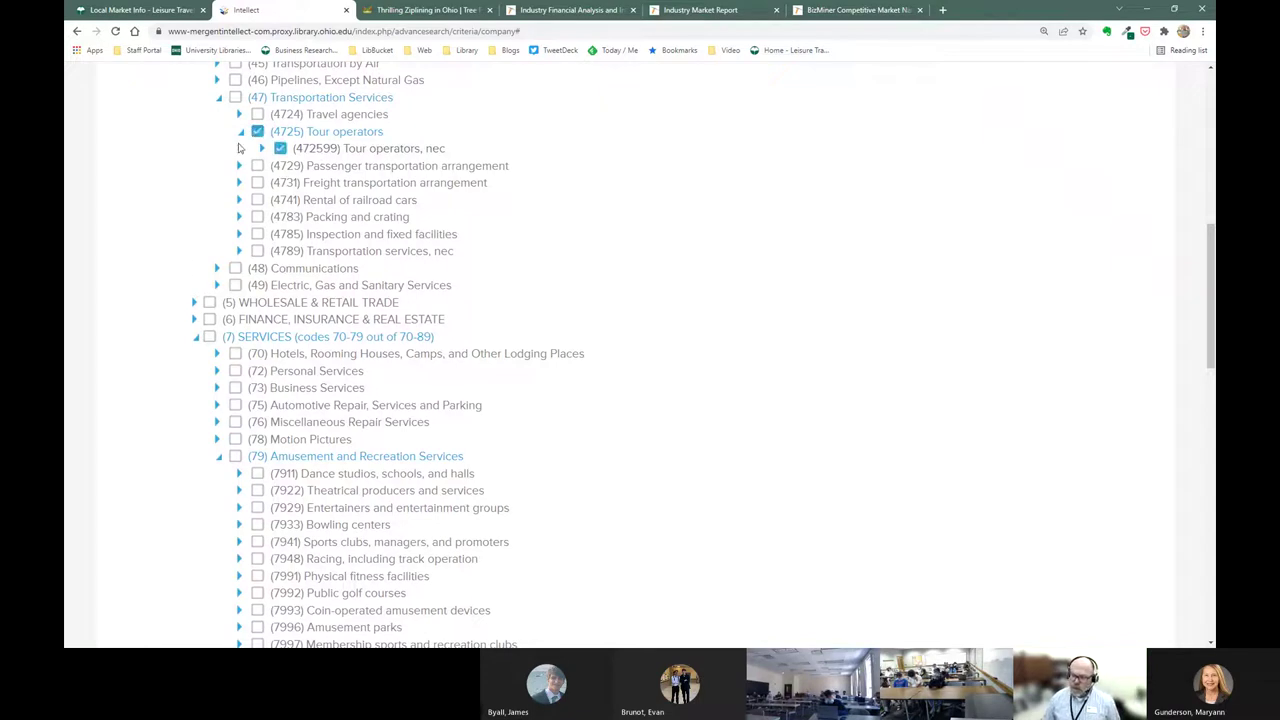
scroll(128, 368, down, 10)
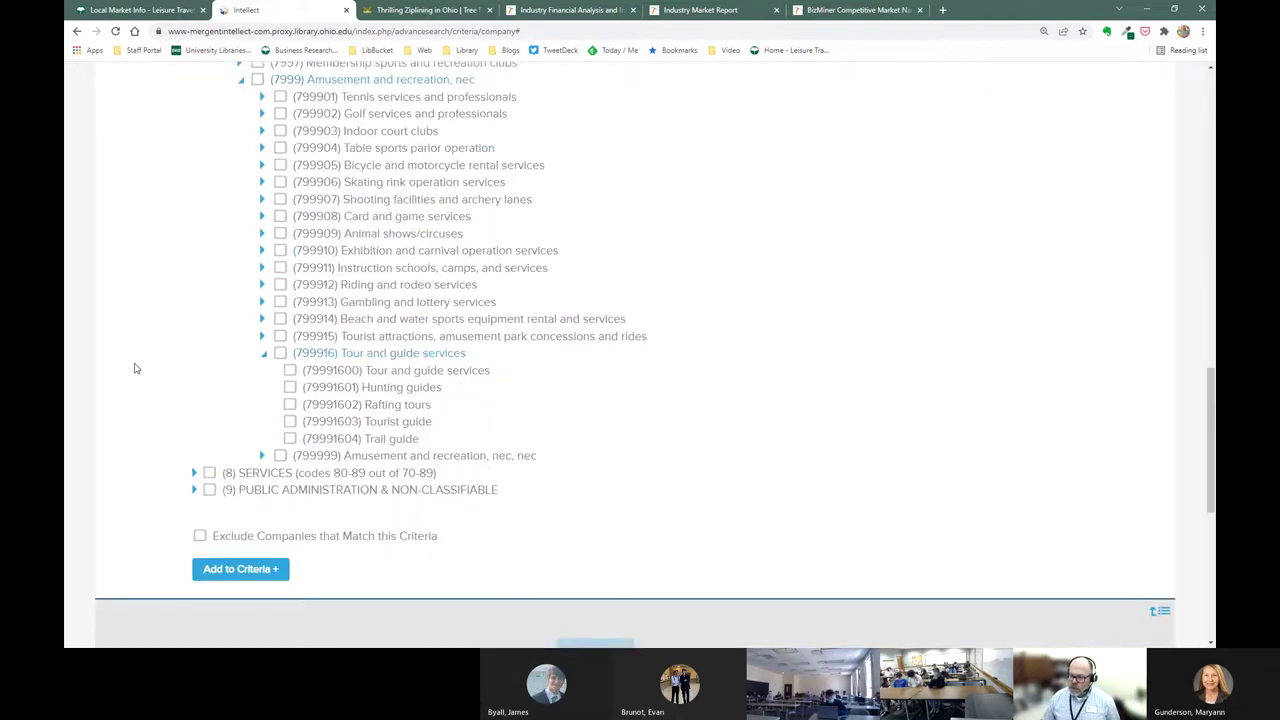
click(230, 372)
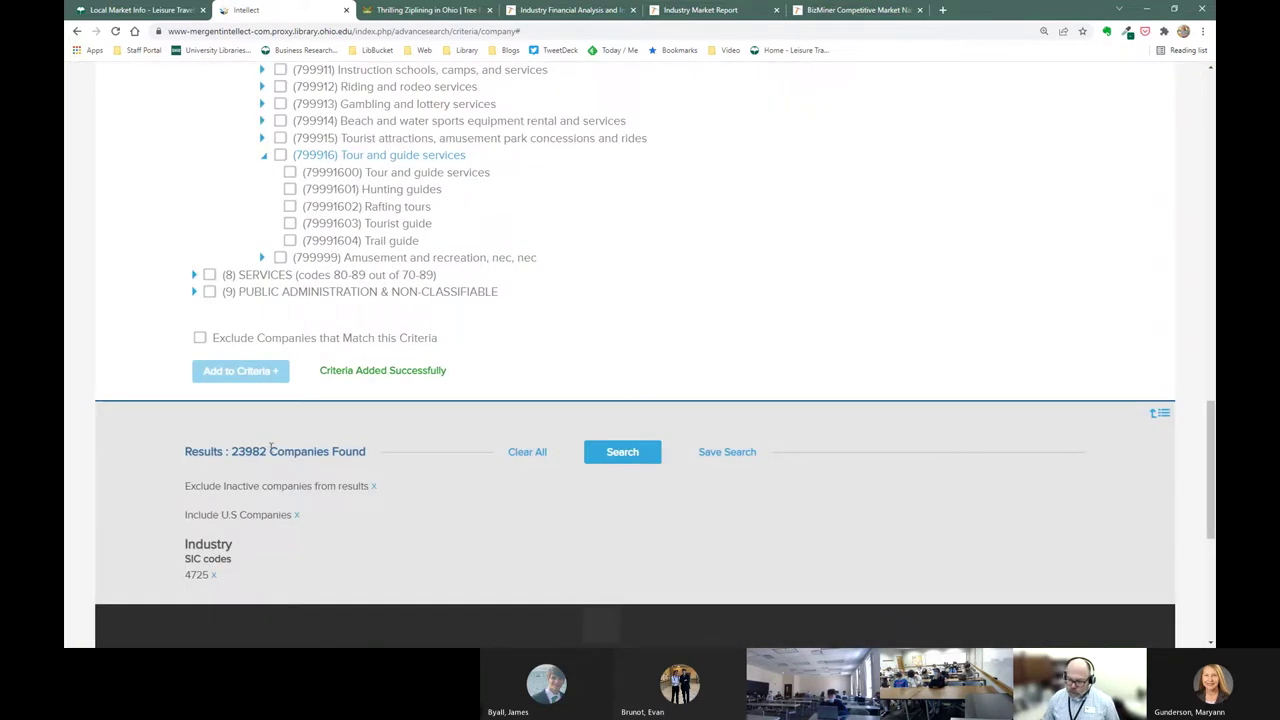
Step: Restrict the company search by location to the state of Tennessee and add it to the search criteria
drag(267, 451, 228, 455)
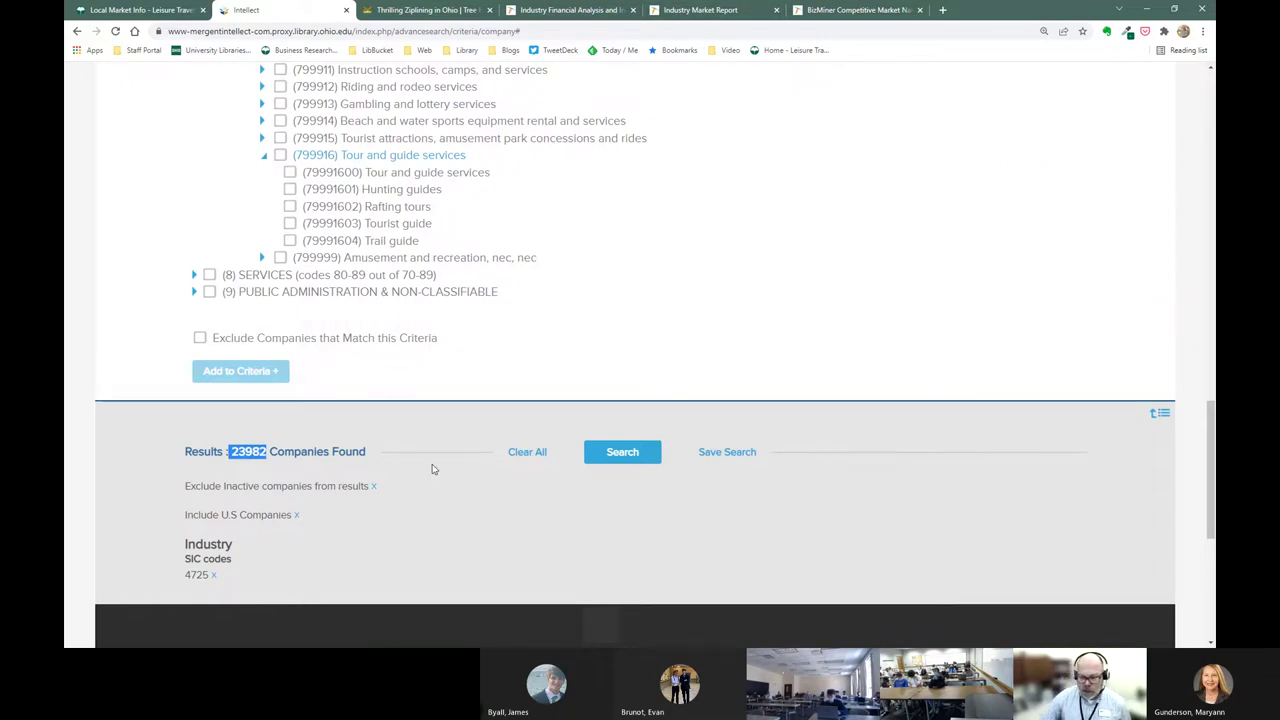
scroll(487, 479, up, 4)
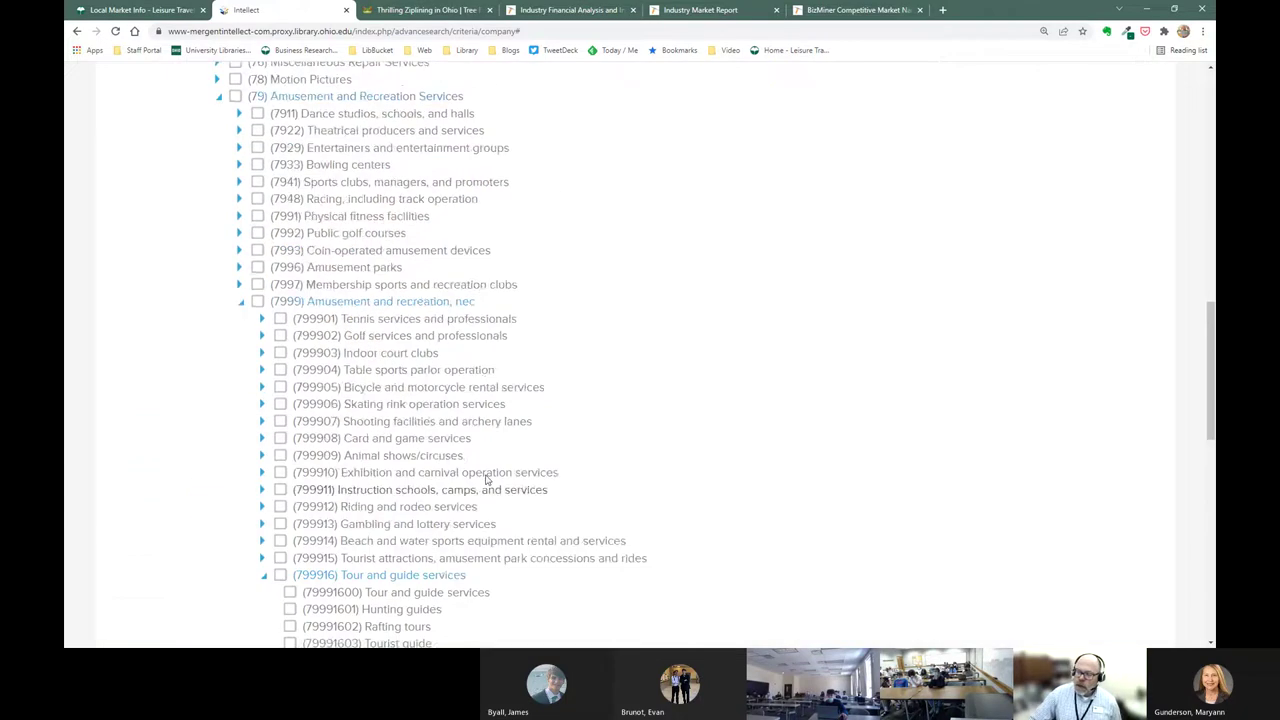
scroll(487, 479, up, 10)
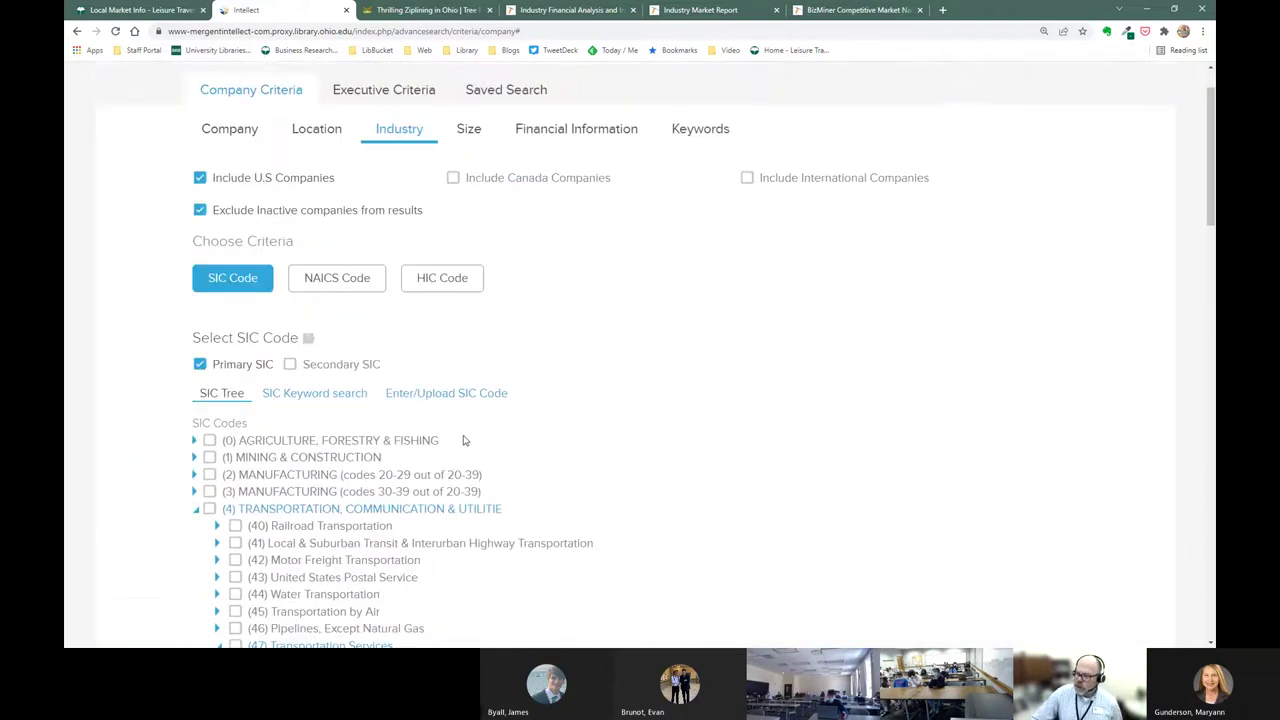
scroll(463, 440, up, 1)
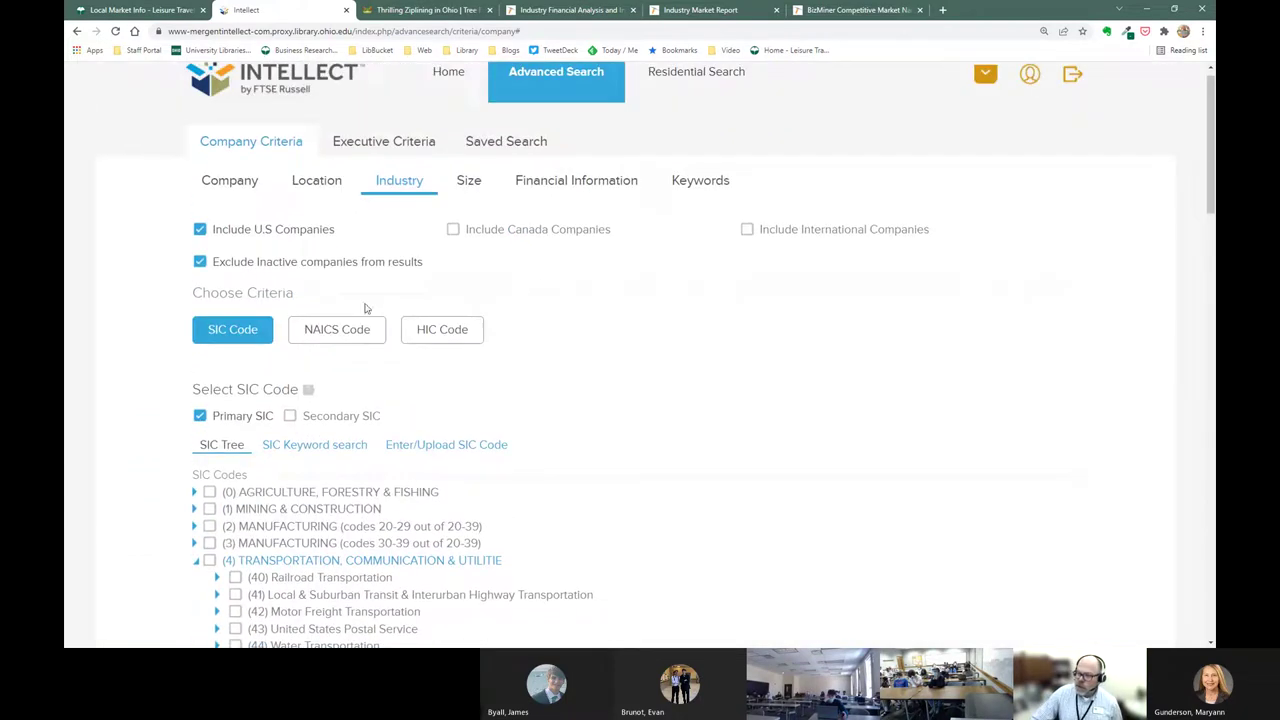
click(316, 182)
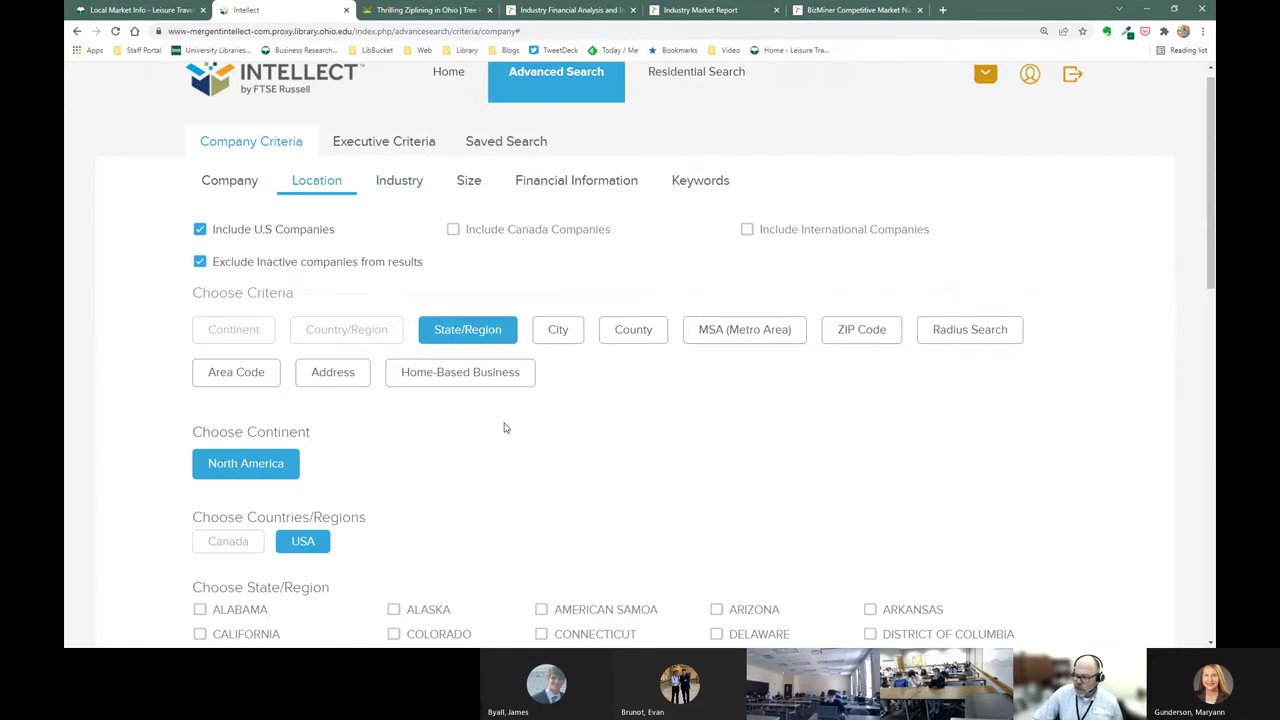
scroll(560, 440, down, 2)
click(870, 566)
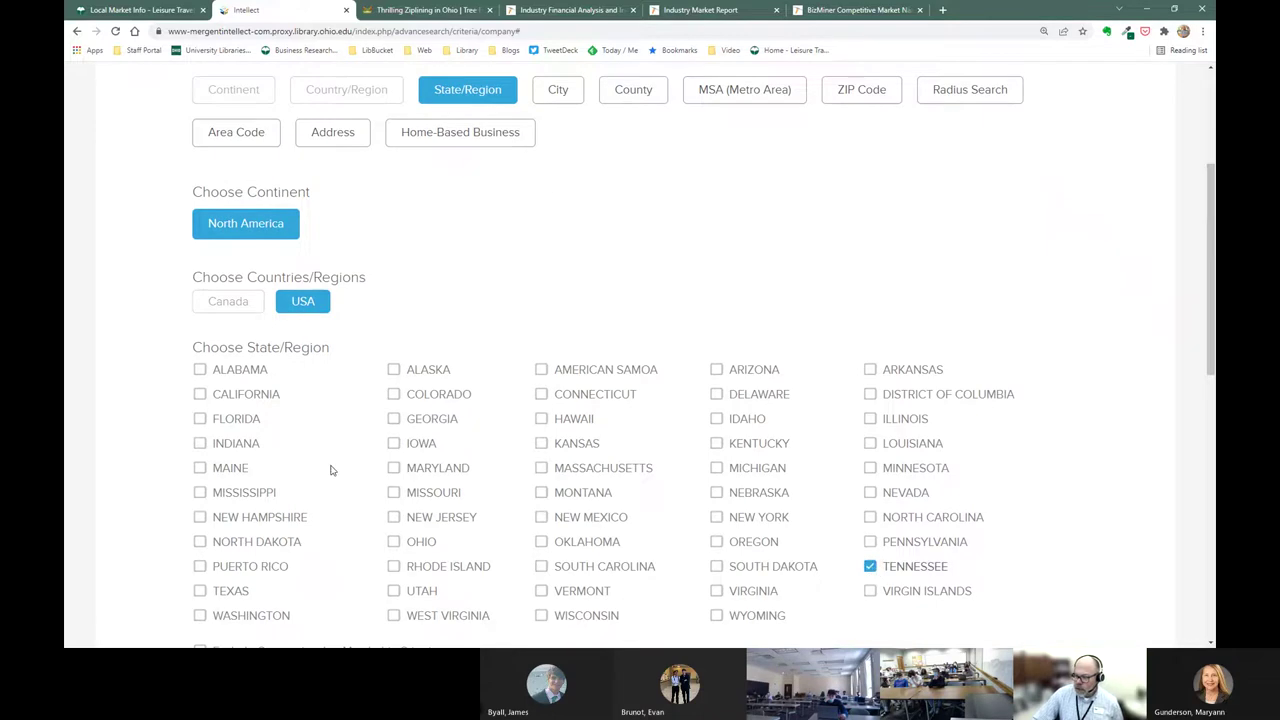
scroll(332, 470, down, 2)
click(250, 452)
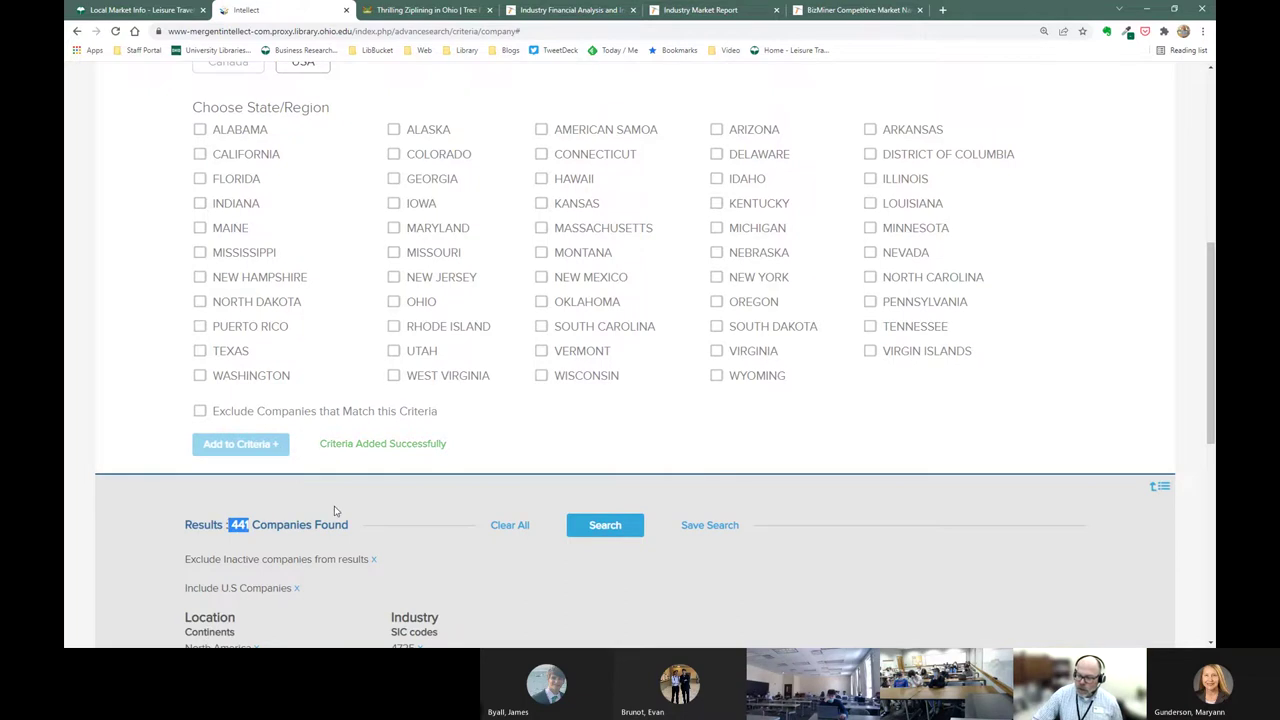
Step: Narrow the location to the city of Nashville, add it to the criteria and check the number of matching companies
scroll(370, 490, up, 5)
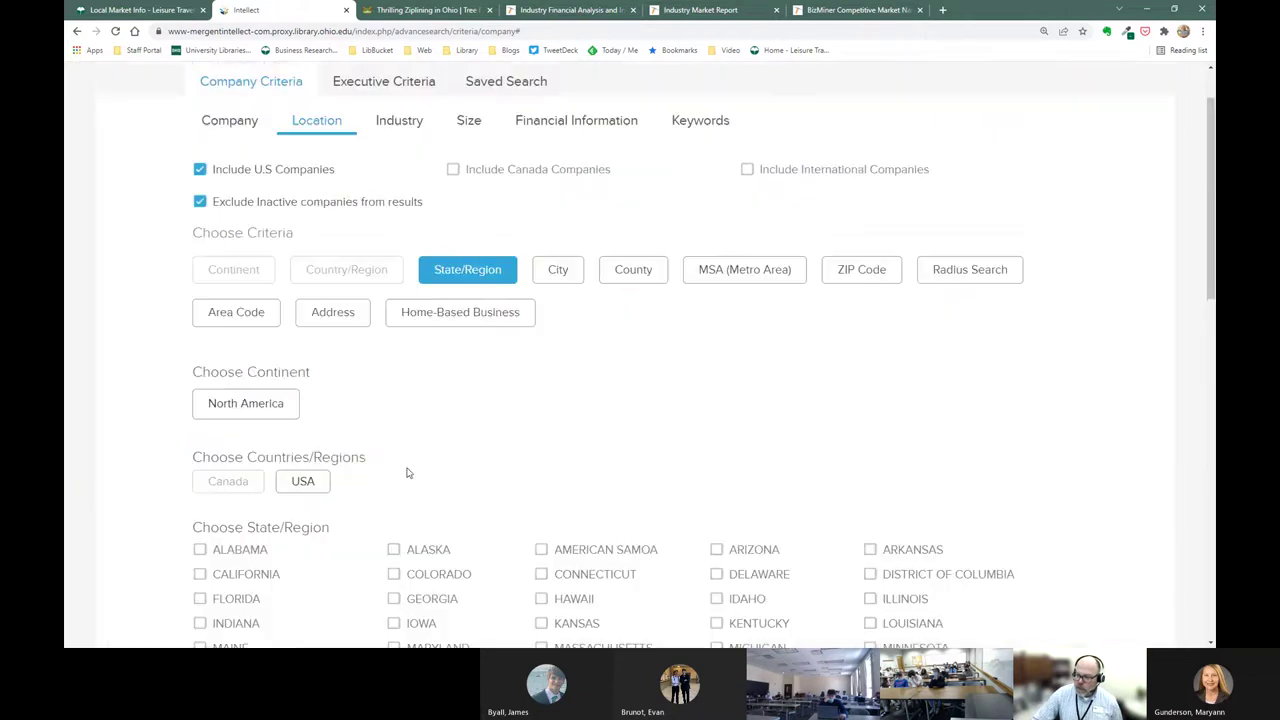
click(560, 270)
click(301, 398)
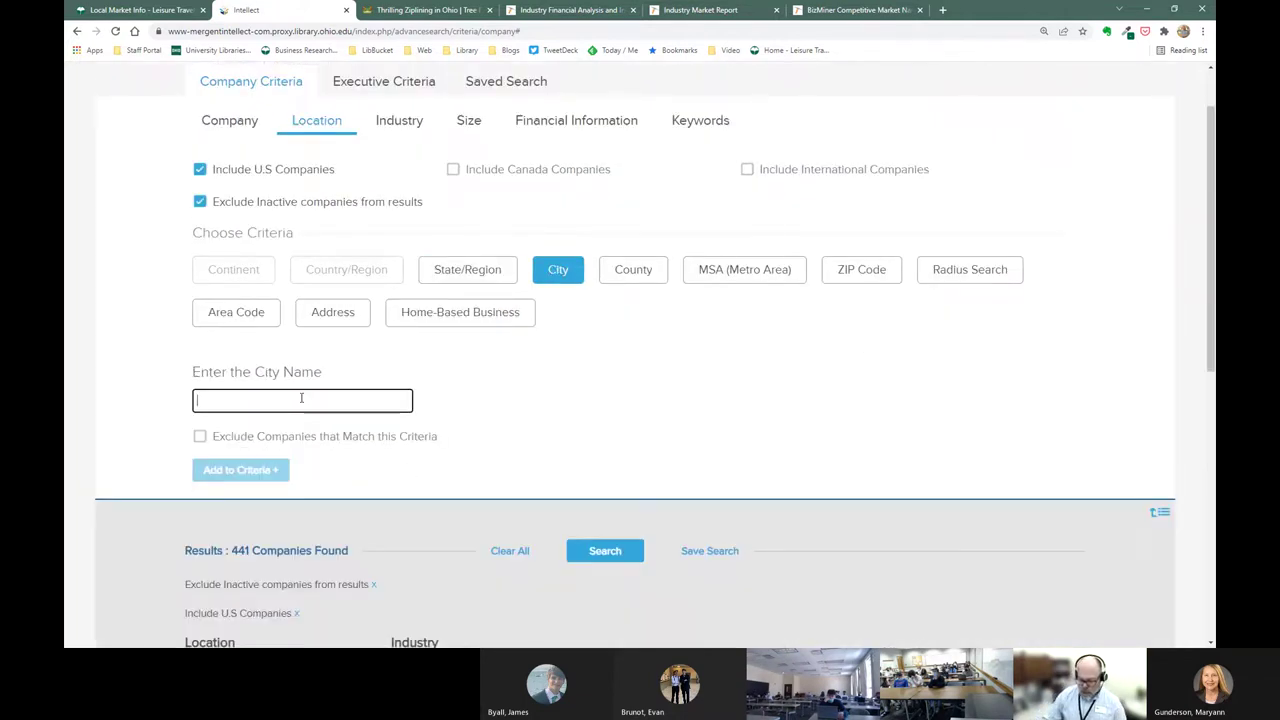
text(nash)
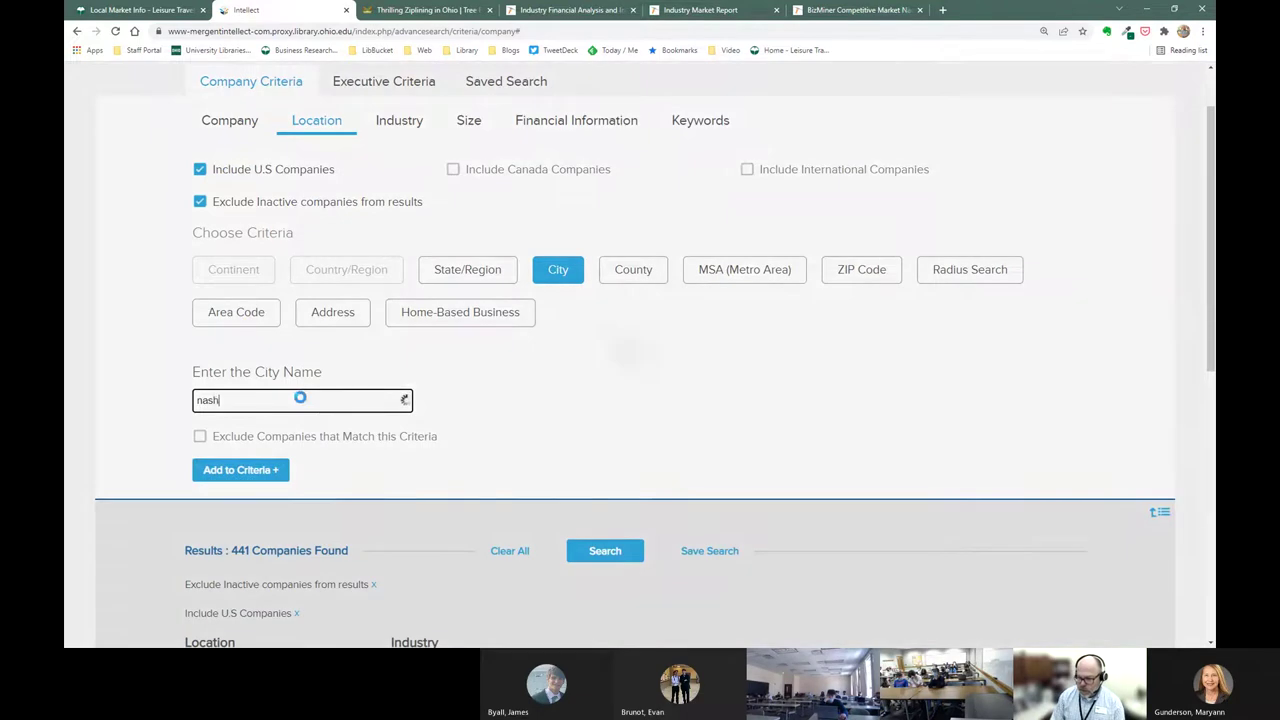
text(i)
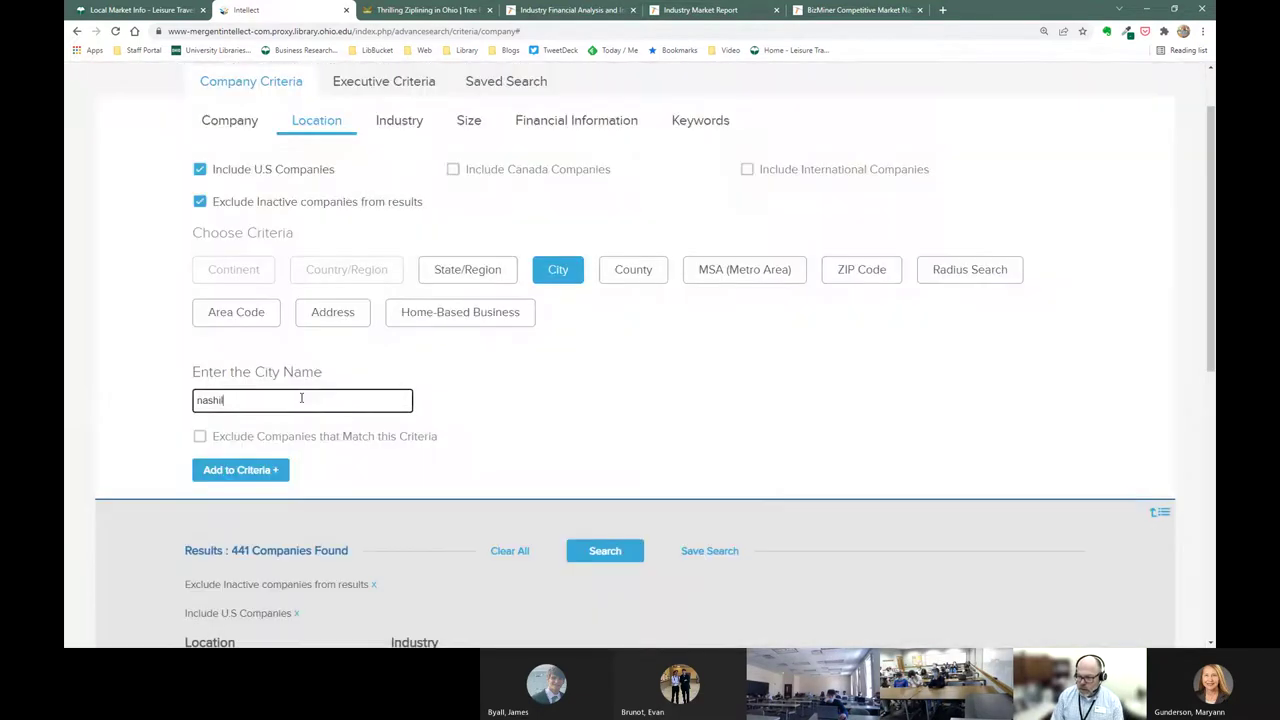
text(ville)
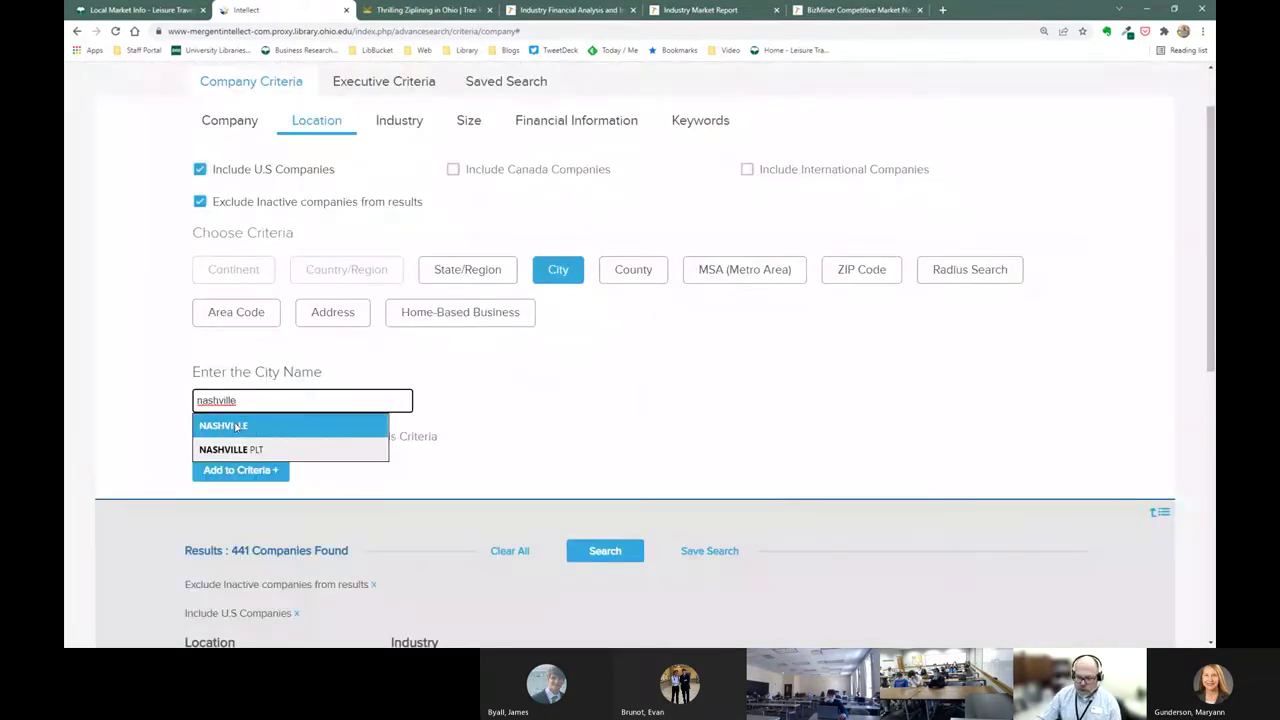
click(237, 428)
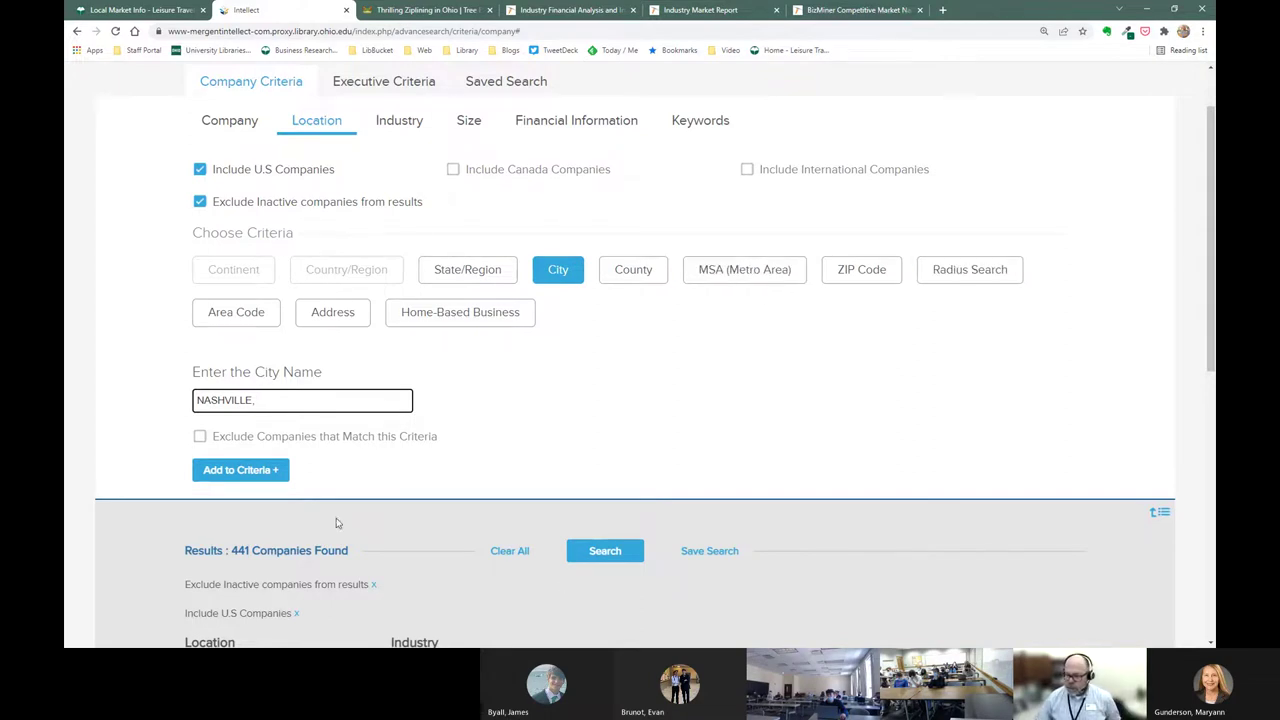
click(266, 471)
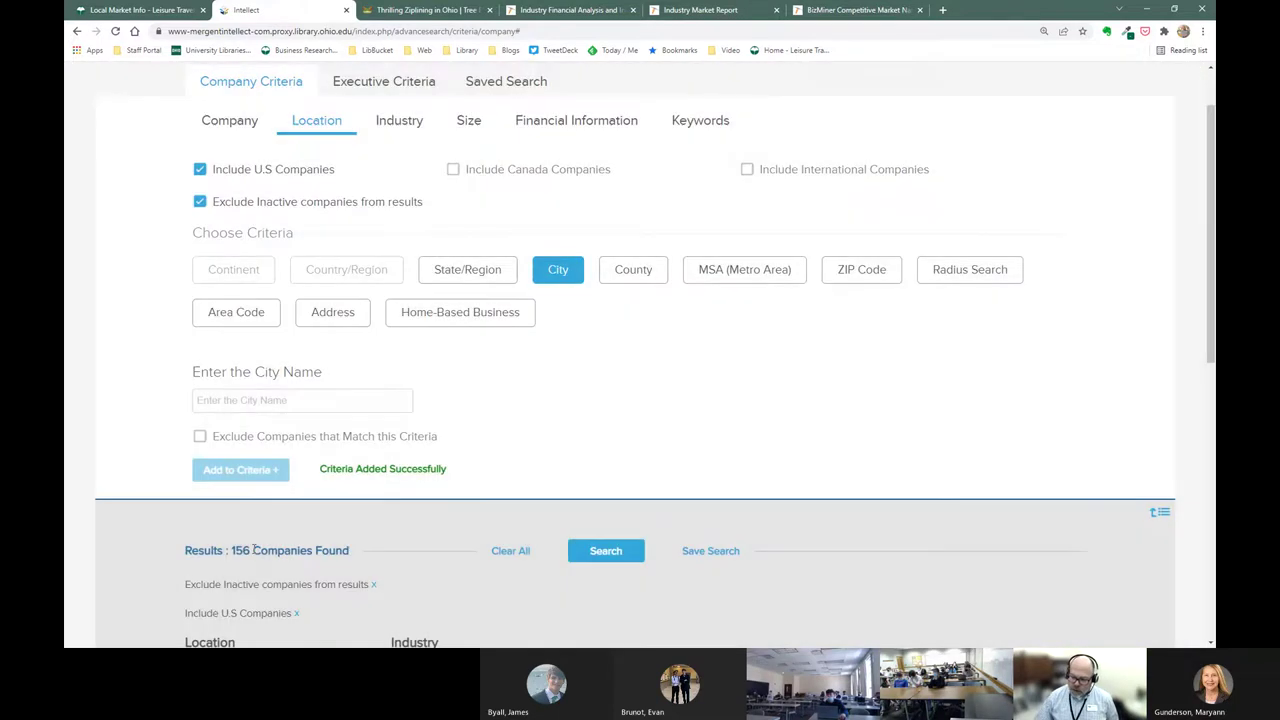
drag(254, 549, 222, 549)
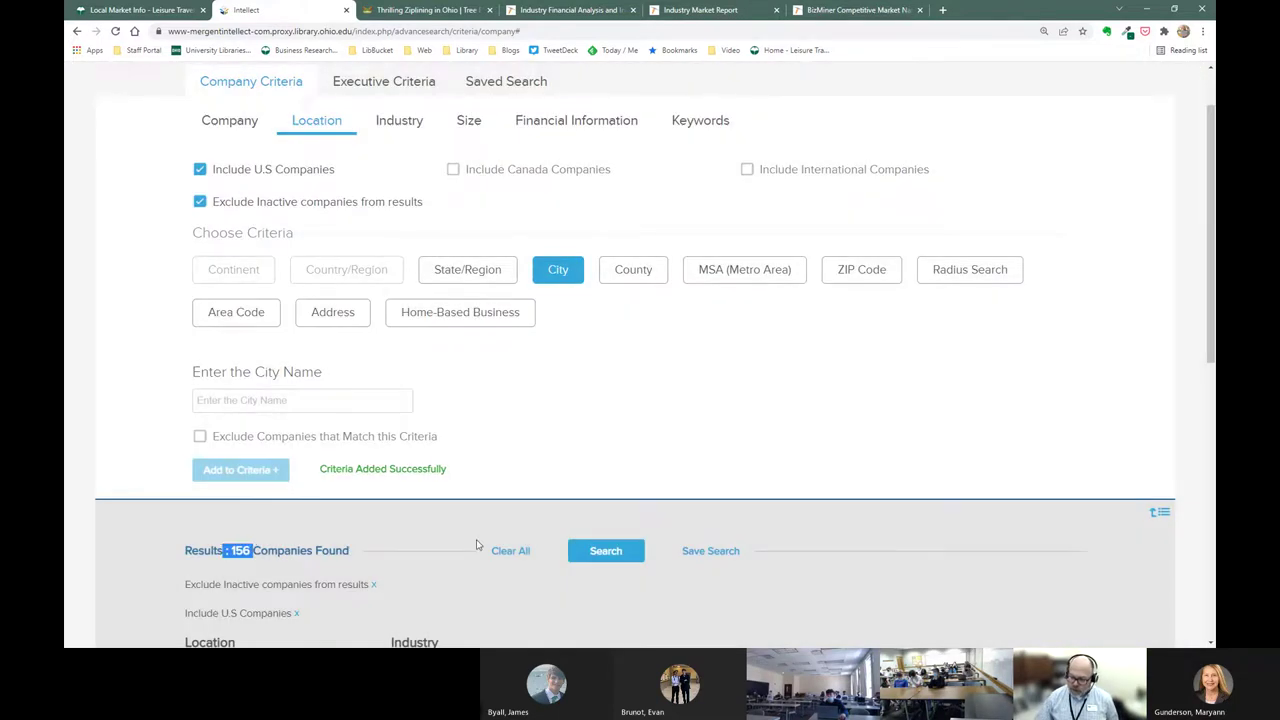
Step: Run the advanced search and review the list of Nashville tour operators with their sales figures
click(594, 557)
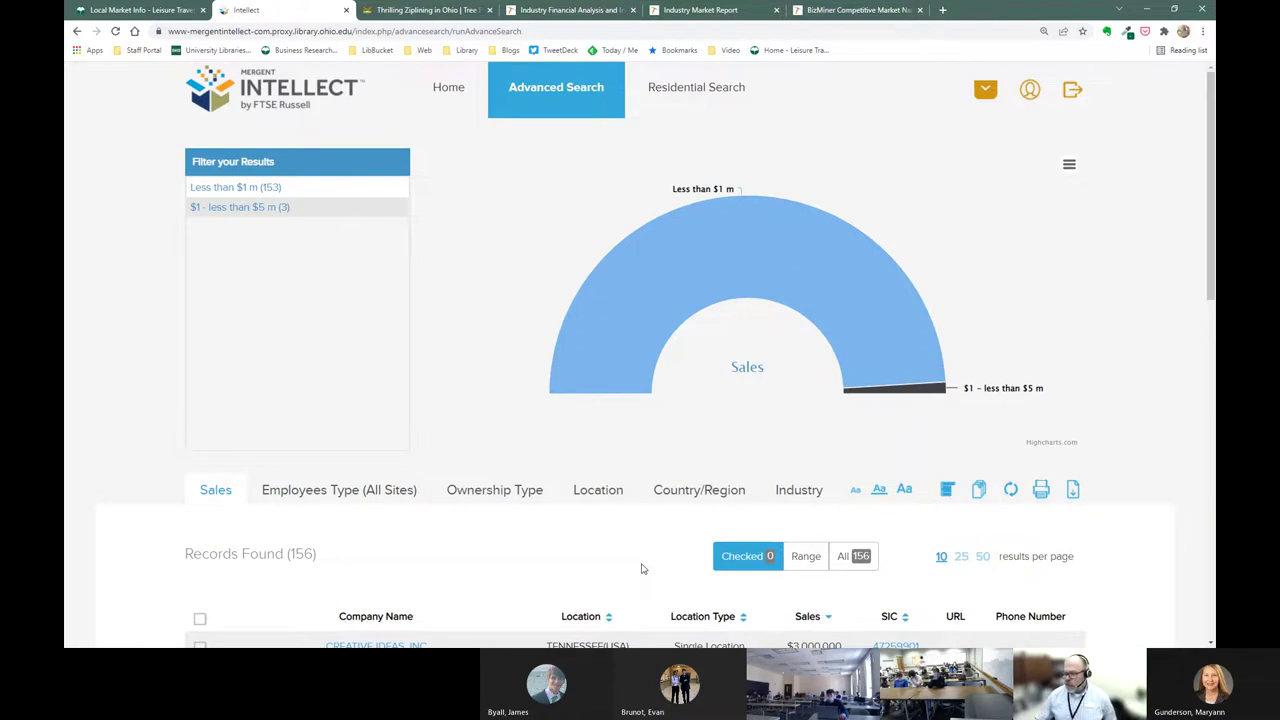
scroll(215, 376, down, 4)
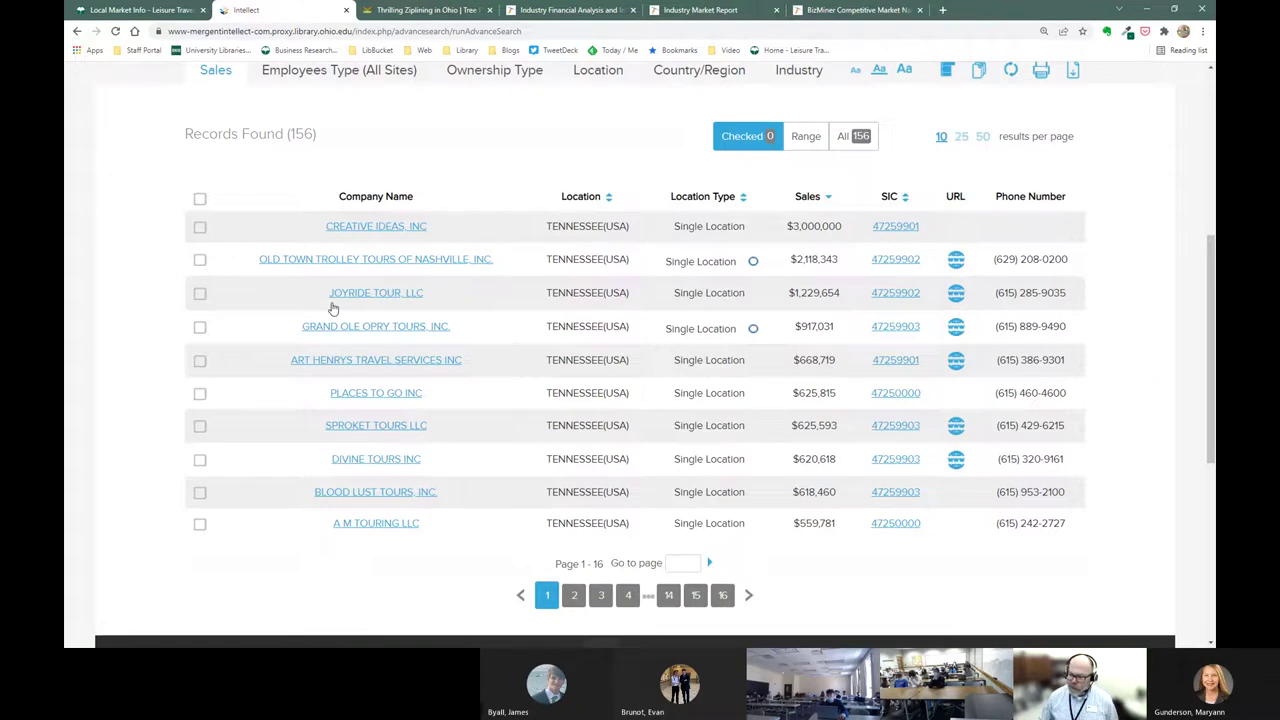
mouse_move(341, 330)
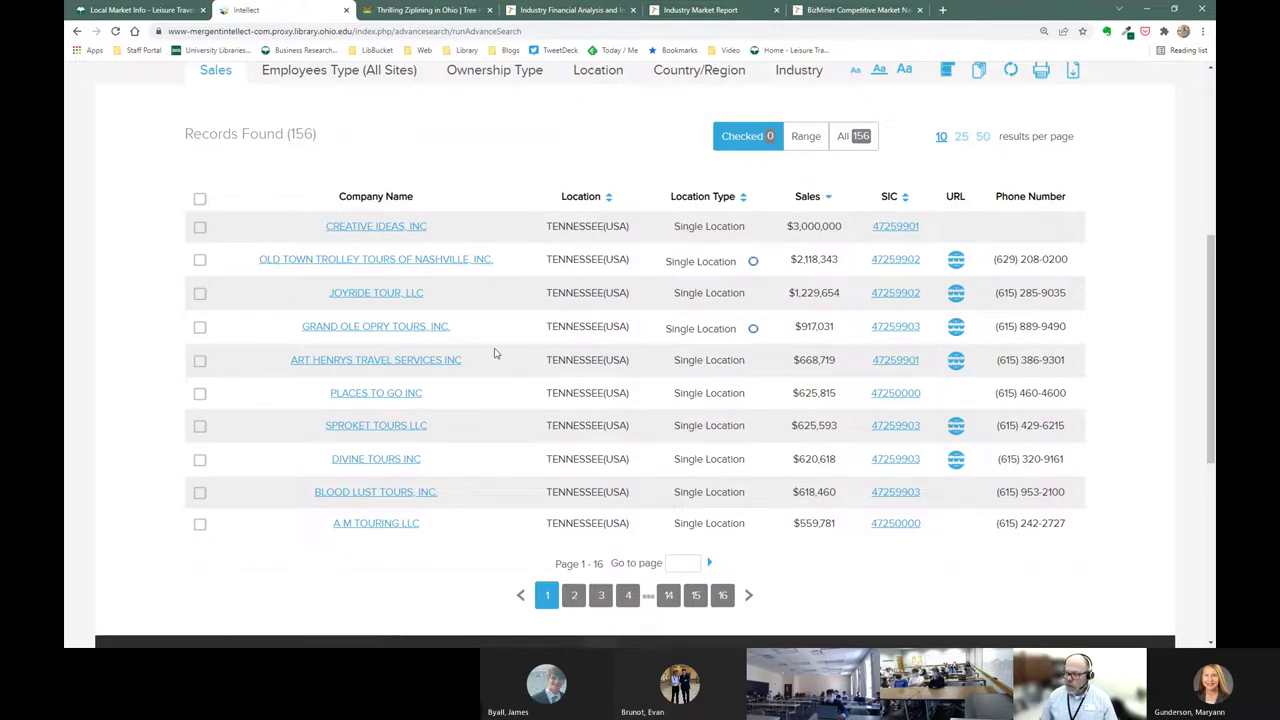
Step: Include all found records for export and open the download options for the results table
scroll(716, 428, up, 1)
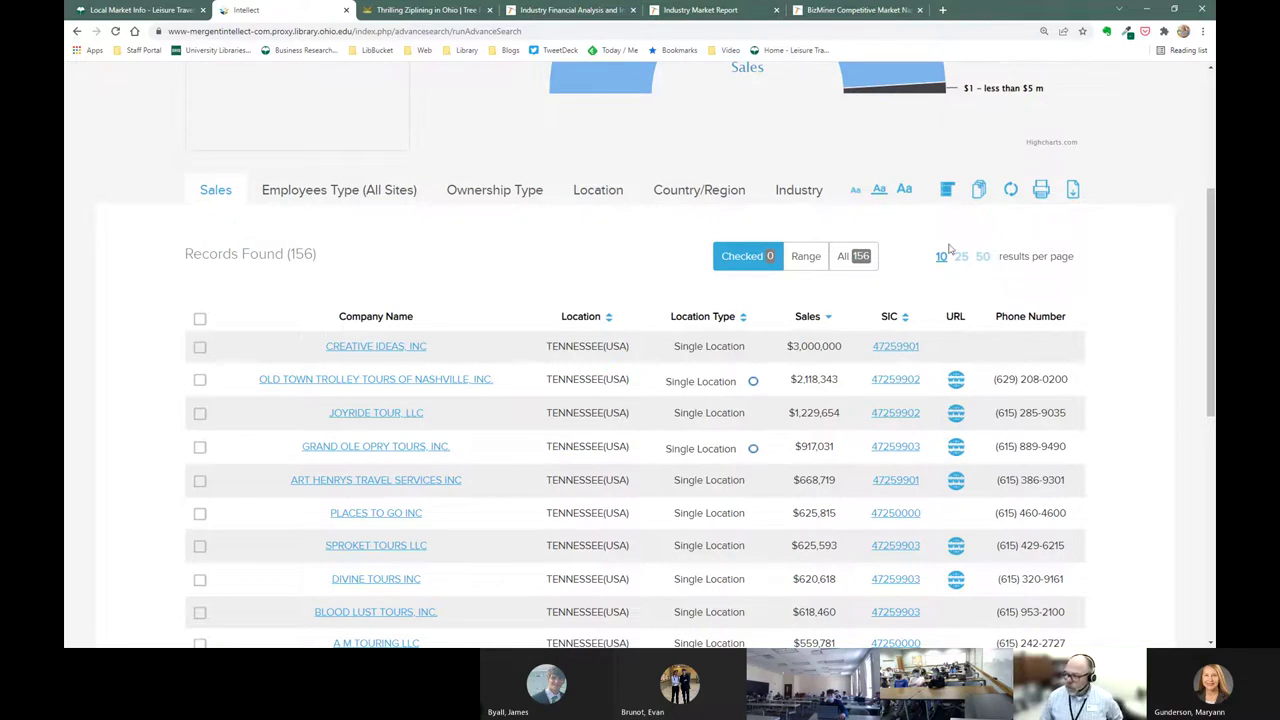
click(852, 258)
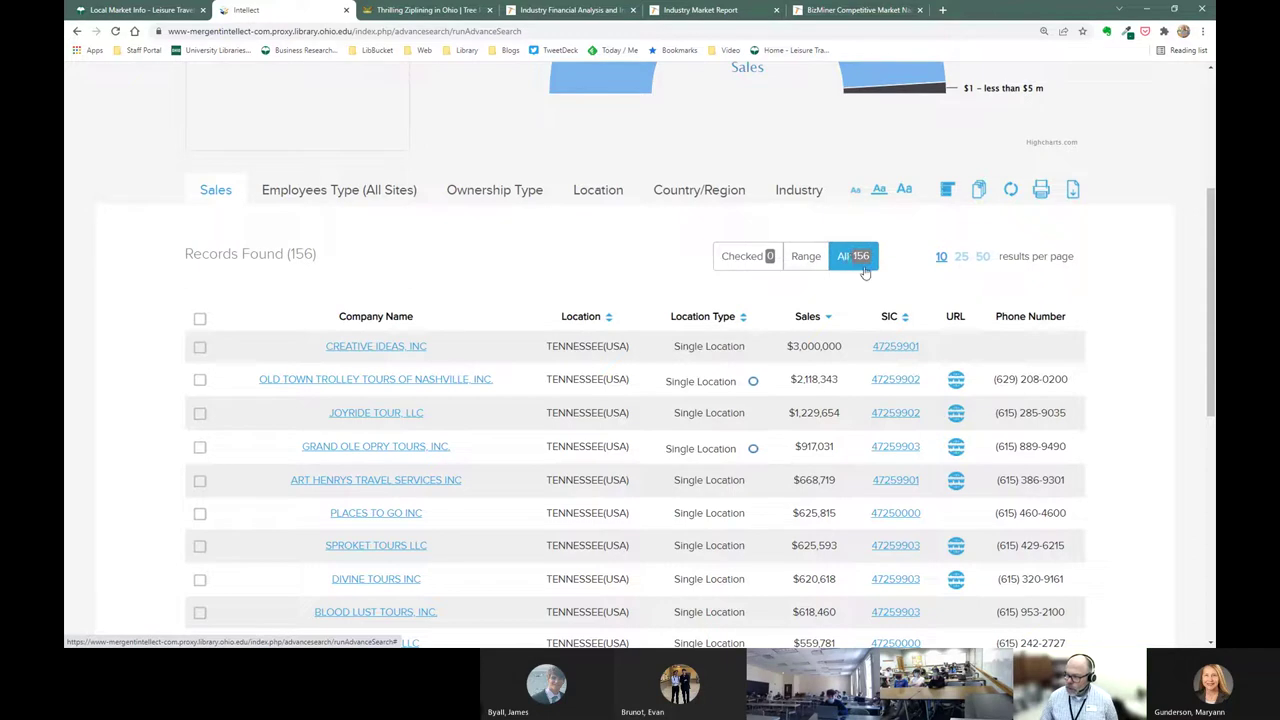
click(979, 190)
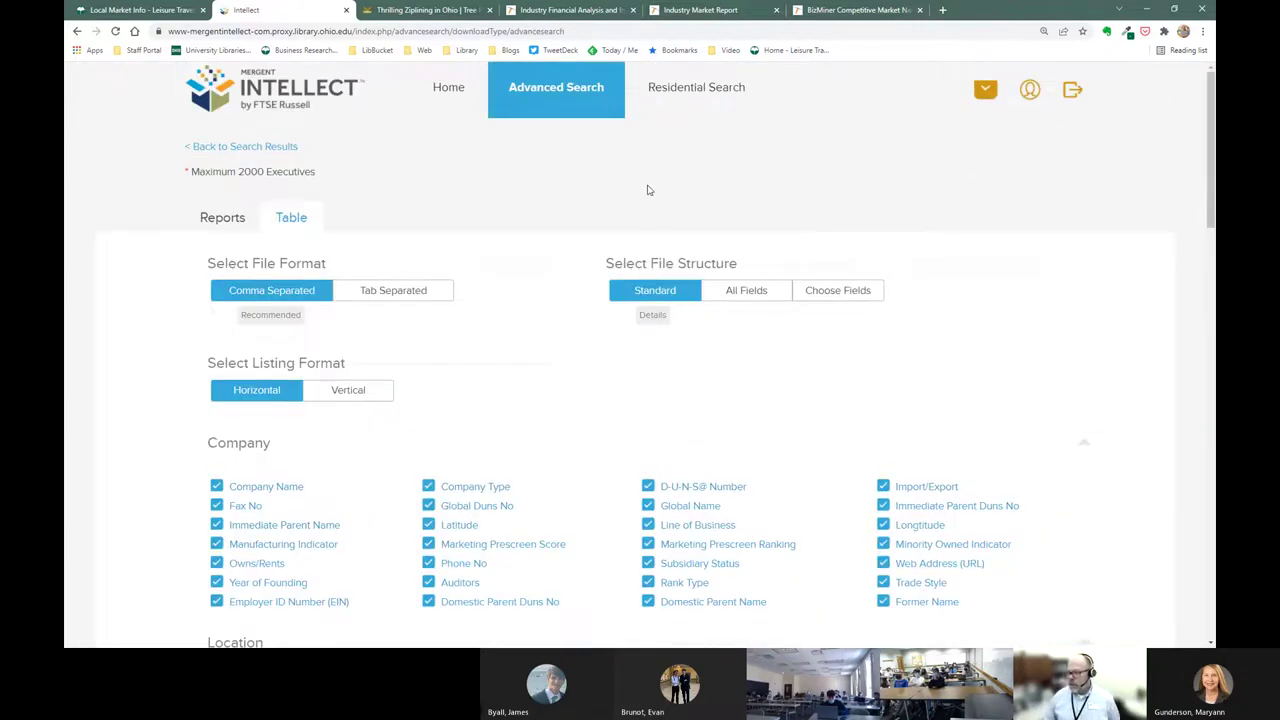
Step: Switch the export's file structure to Choose Fields and include Company Name, Year of Founding and Web Address (URL)
scroll(497, 350, down, 1)
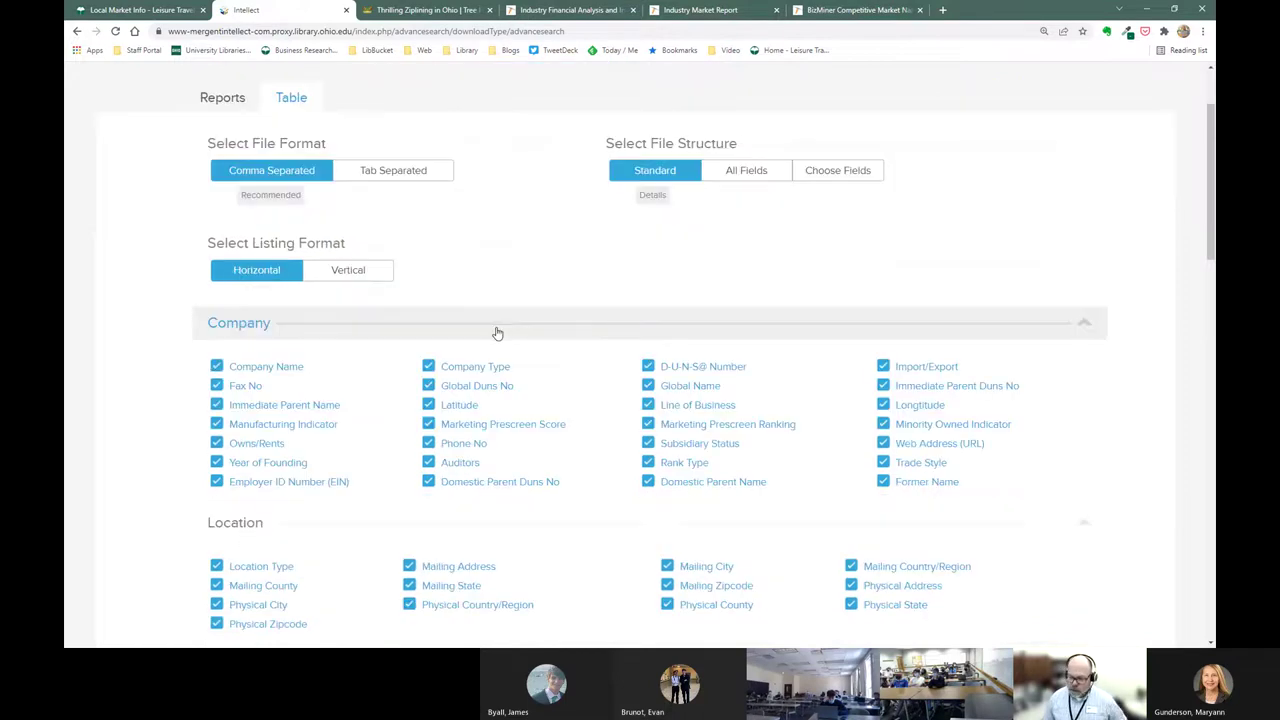
scroll(497, 328, down, 1)
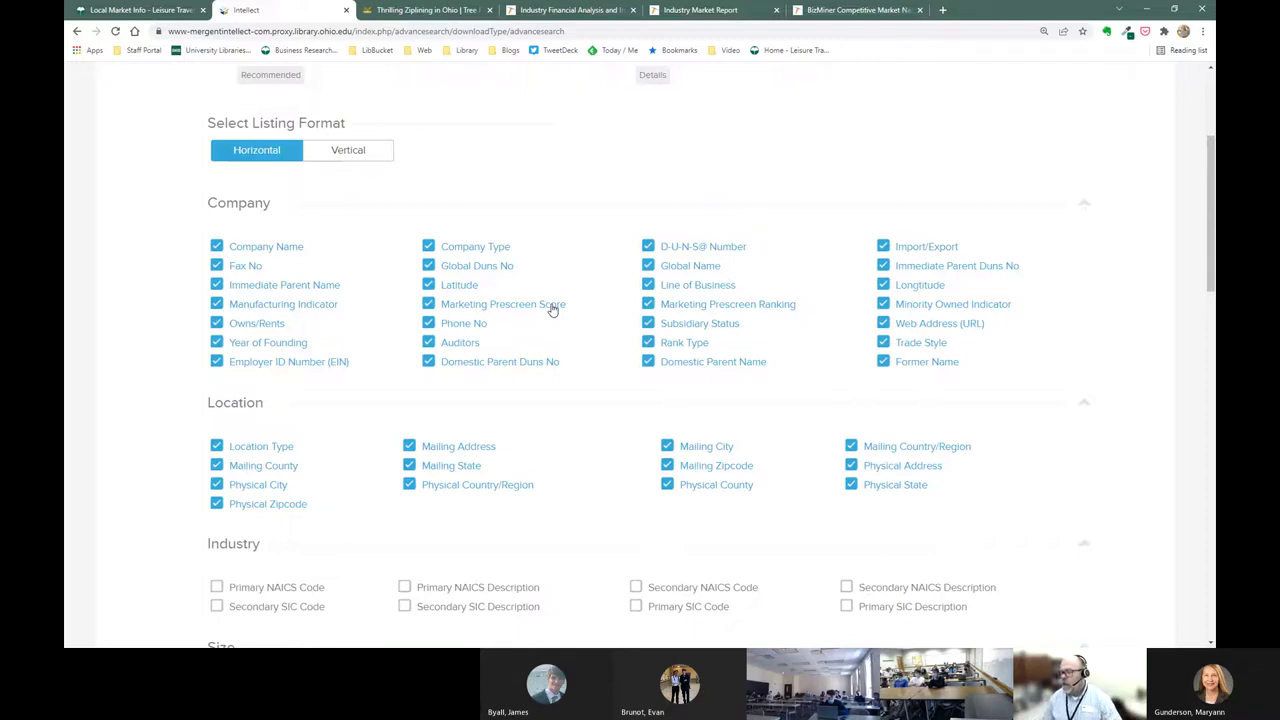
scroll(580, 340, up, 1)
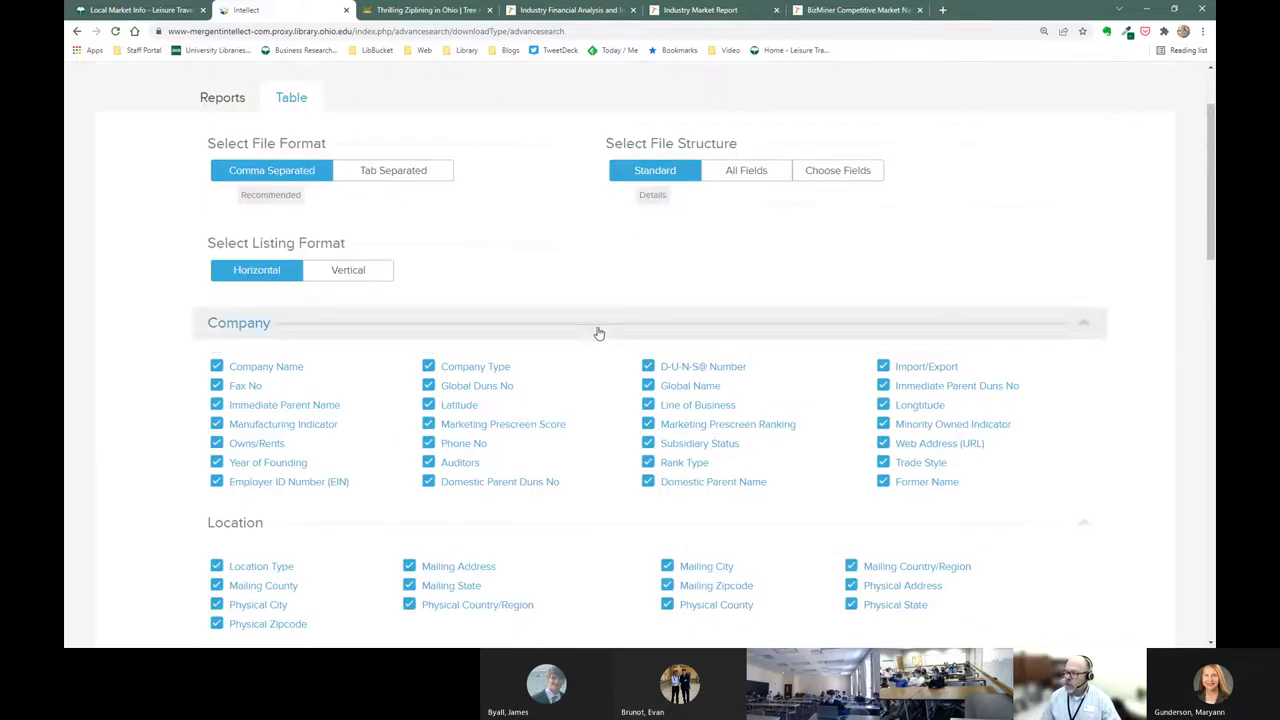
click(838, 175)
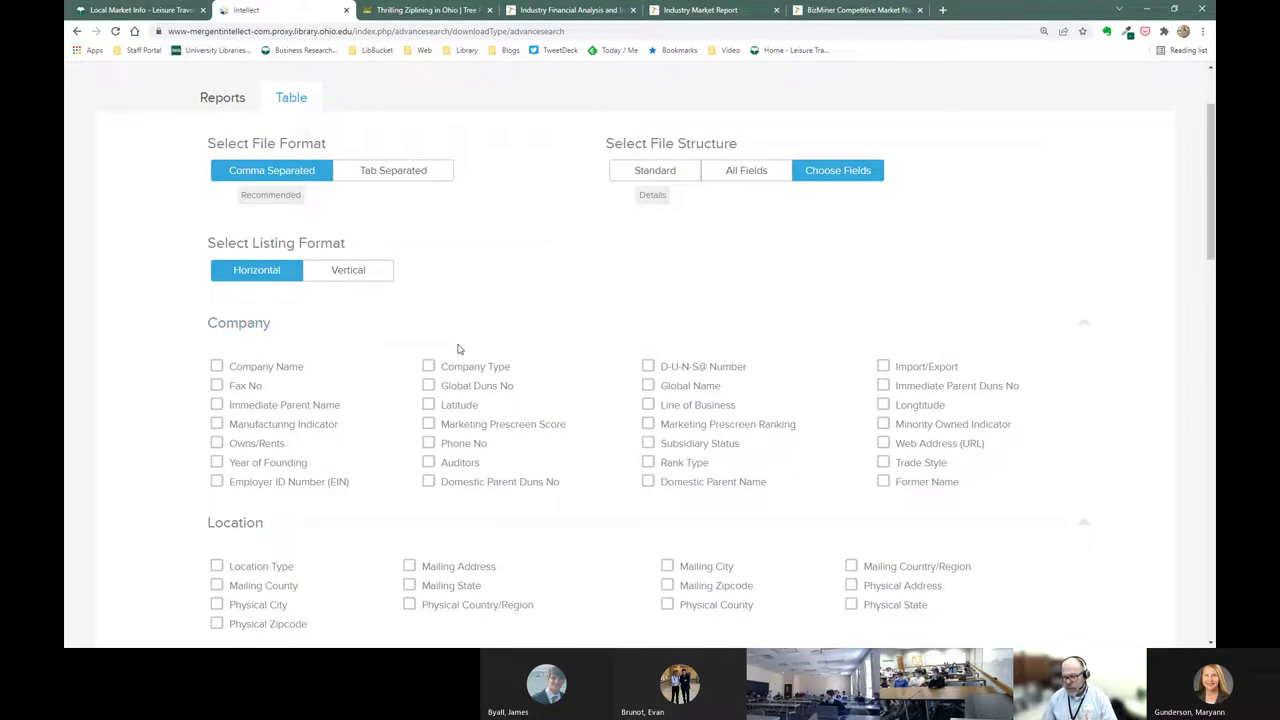
click(216, 367)
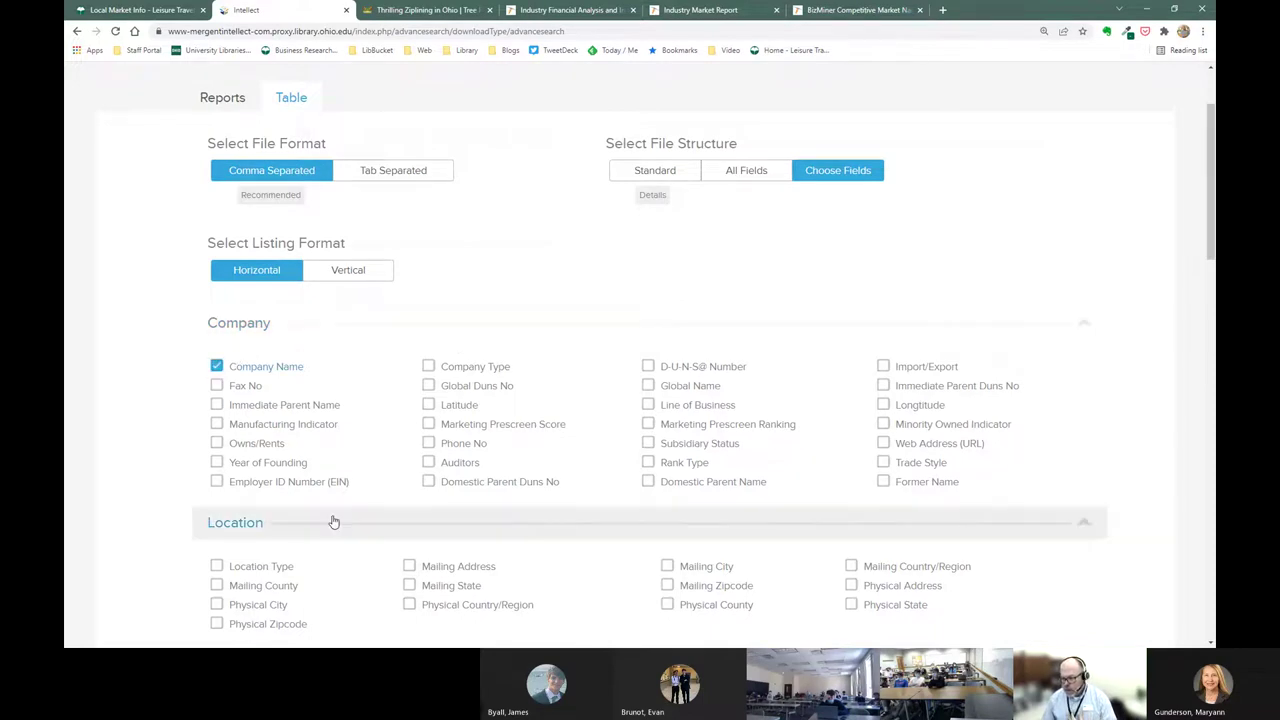
click(216, 463)
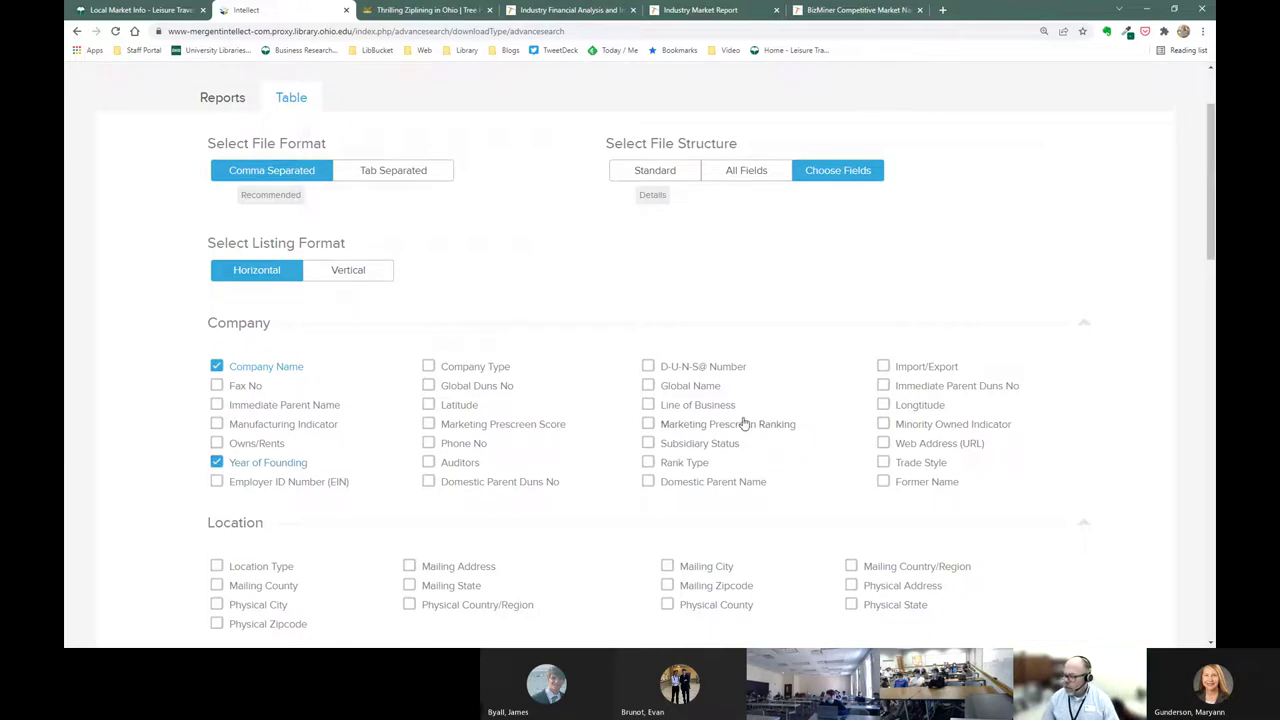
click(884, 445)
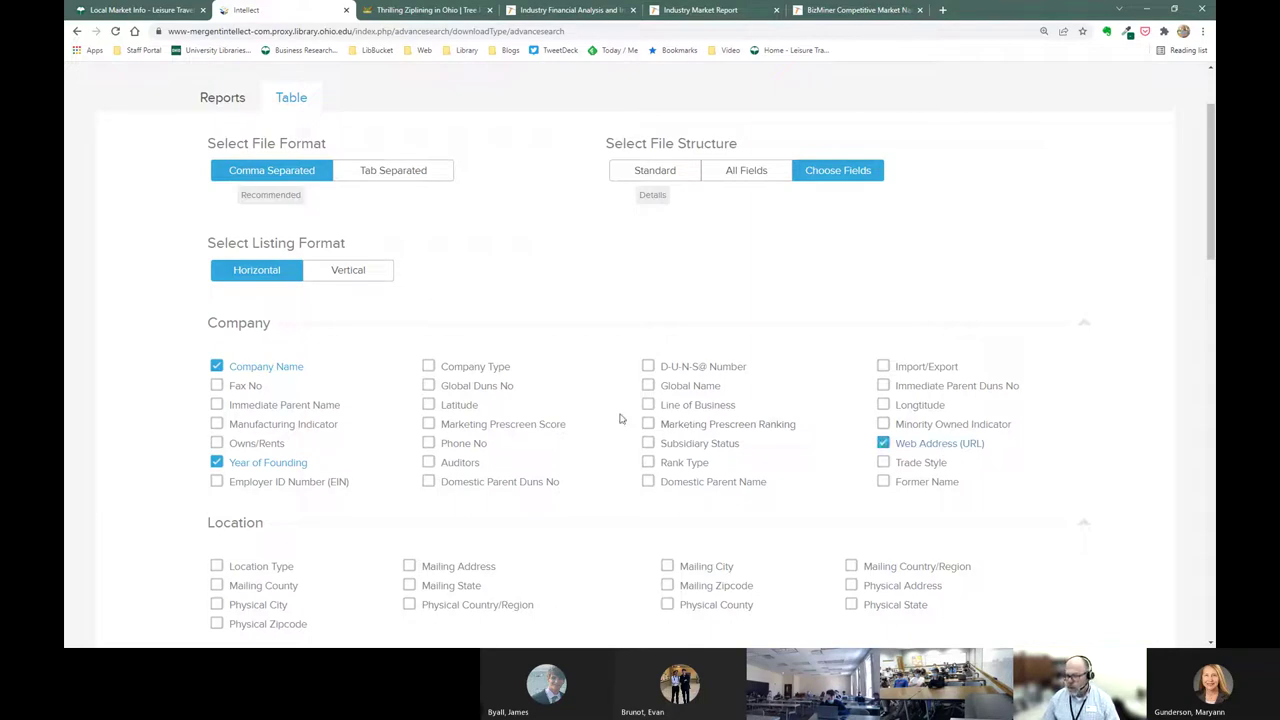
Step: Add Physical Address, Sales and Employee All Sites to the export fields and look through the remaining financial and executive fields
scroll(620, 418, down, 2)
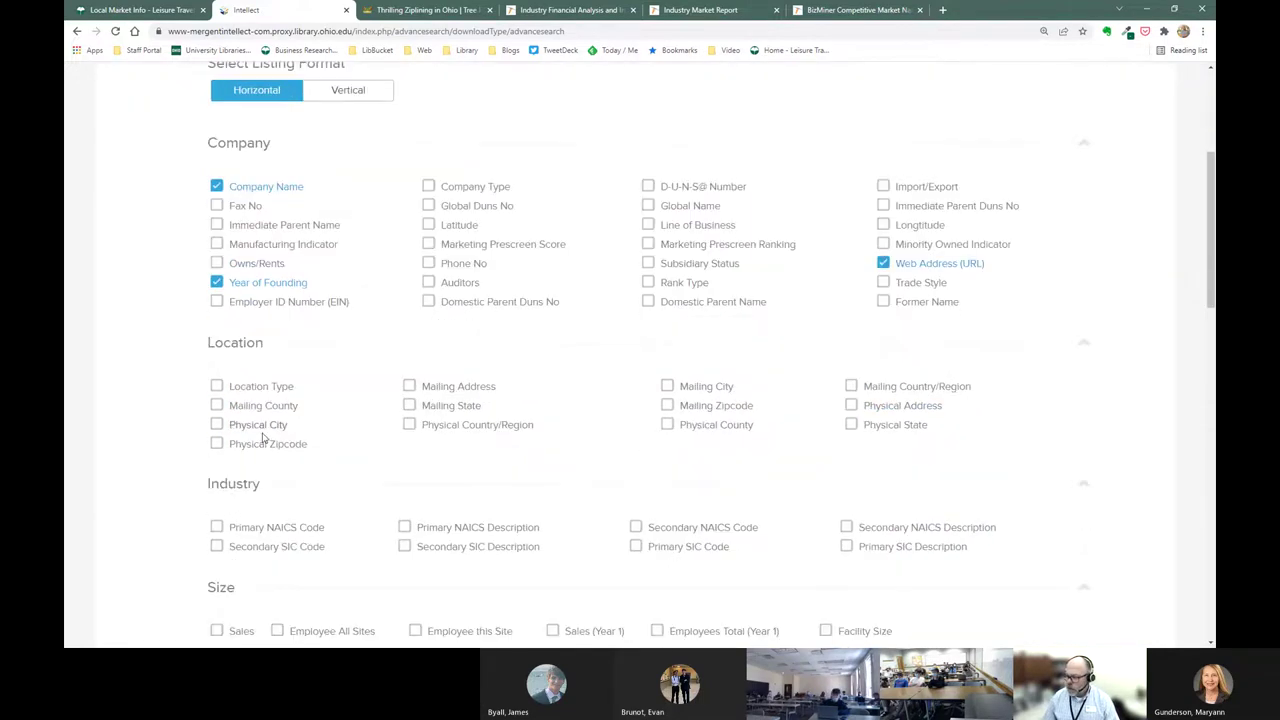
click(870, 410)
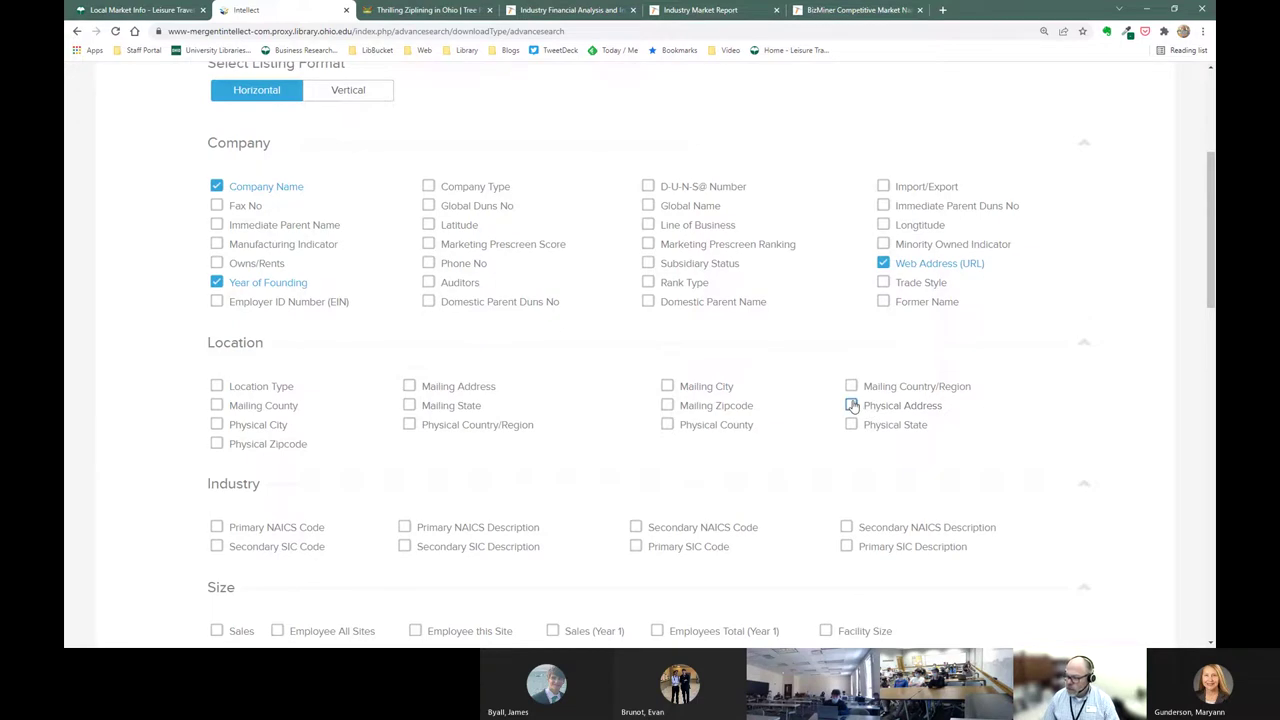
scroll(580, 402, down, 1)
scroll(575, 402, down, 1)
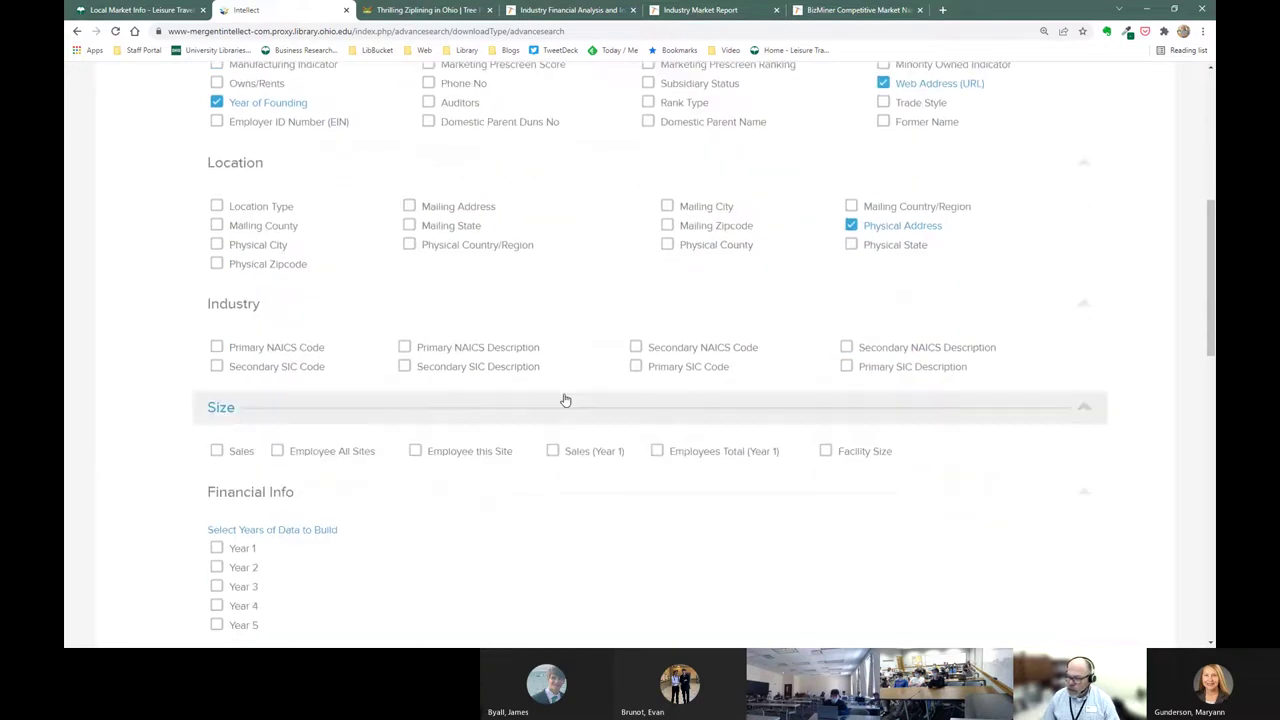
click(217, 451)
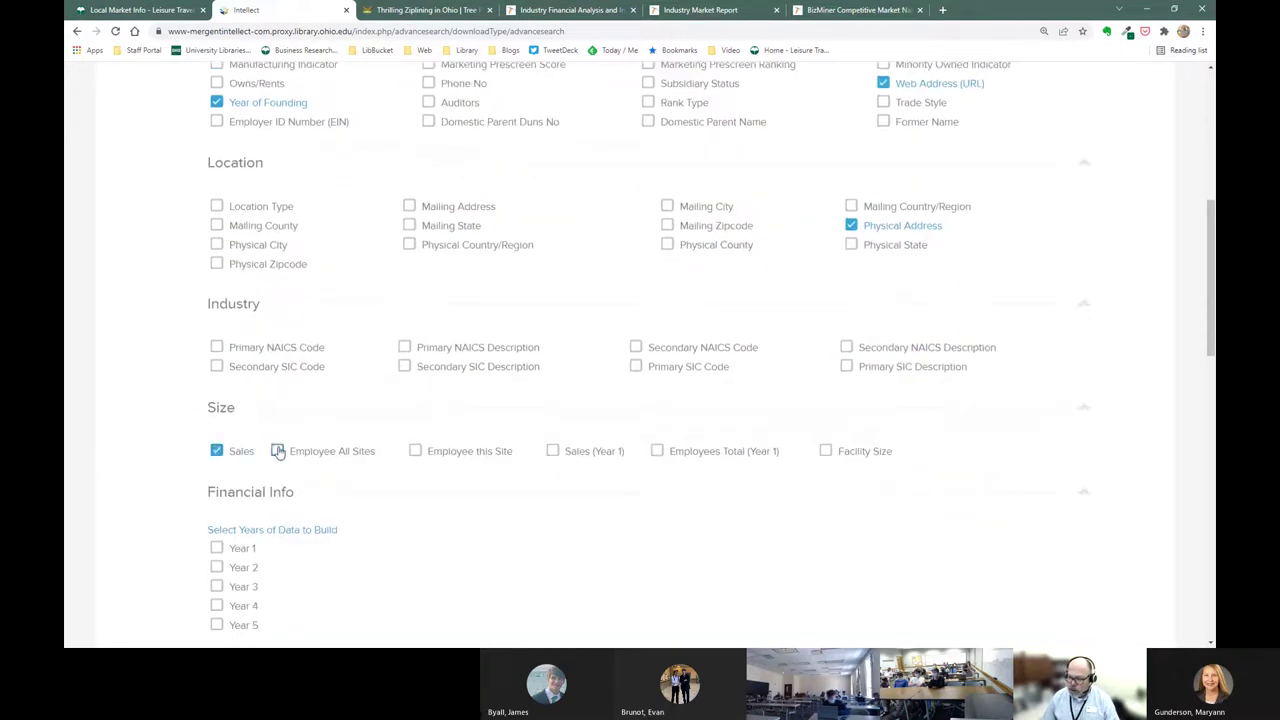
click(278, 451)
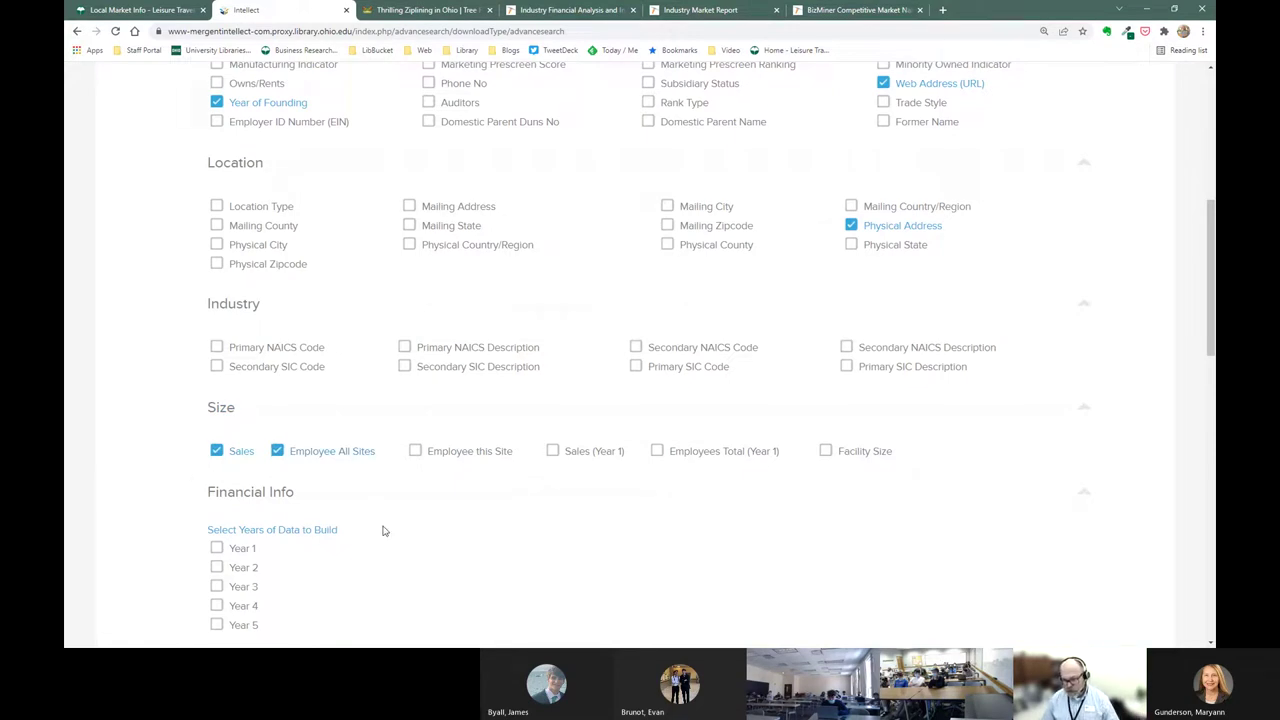
scroll(445, 514, down, 1)
scroll(450, 510, down, 4)
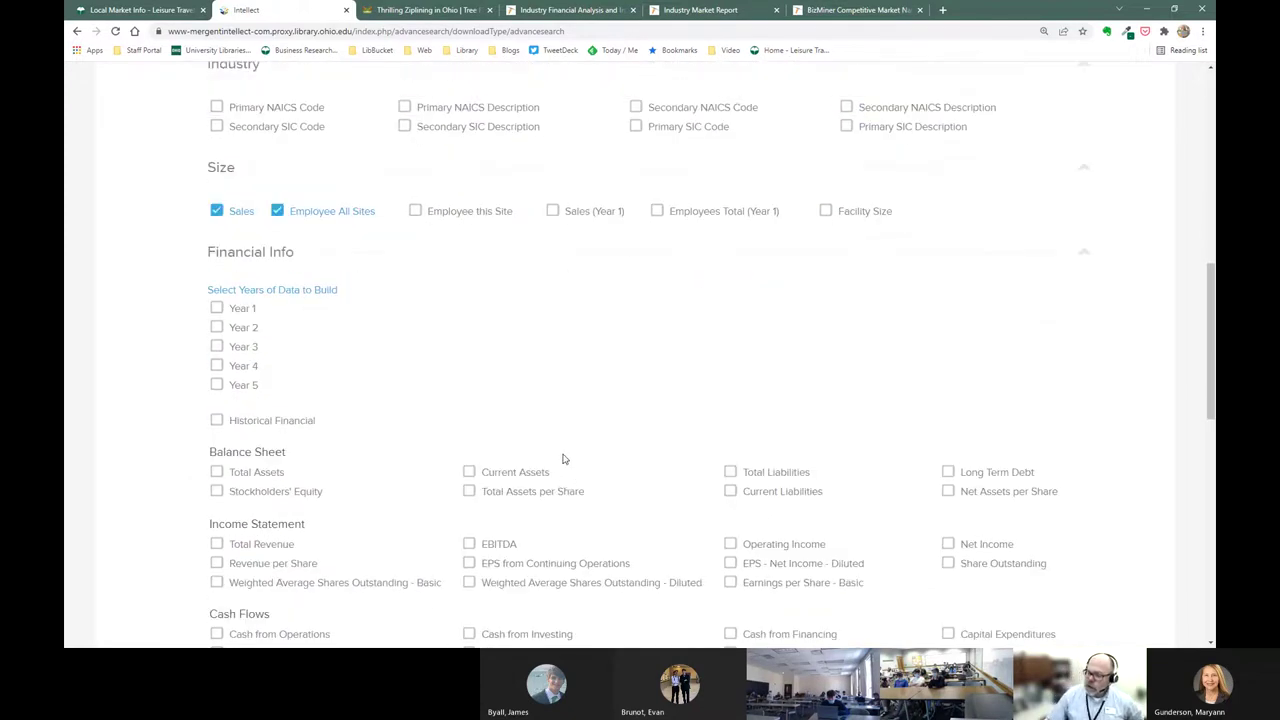
scroll(565, 440, down, 6)
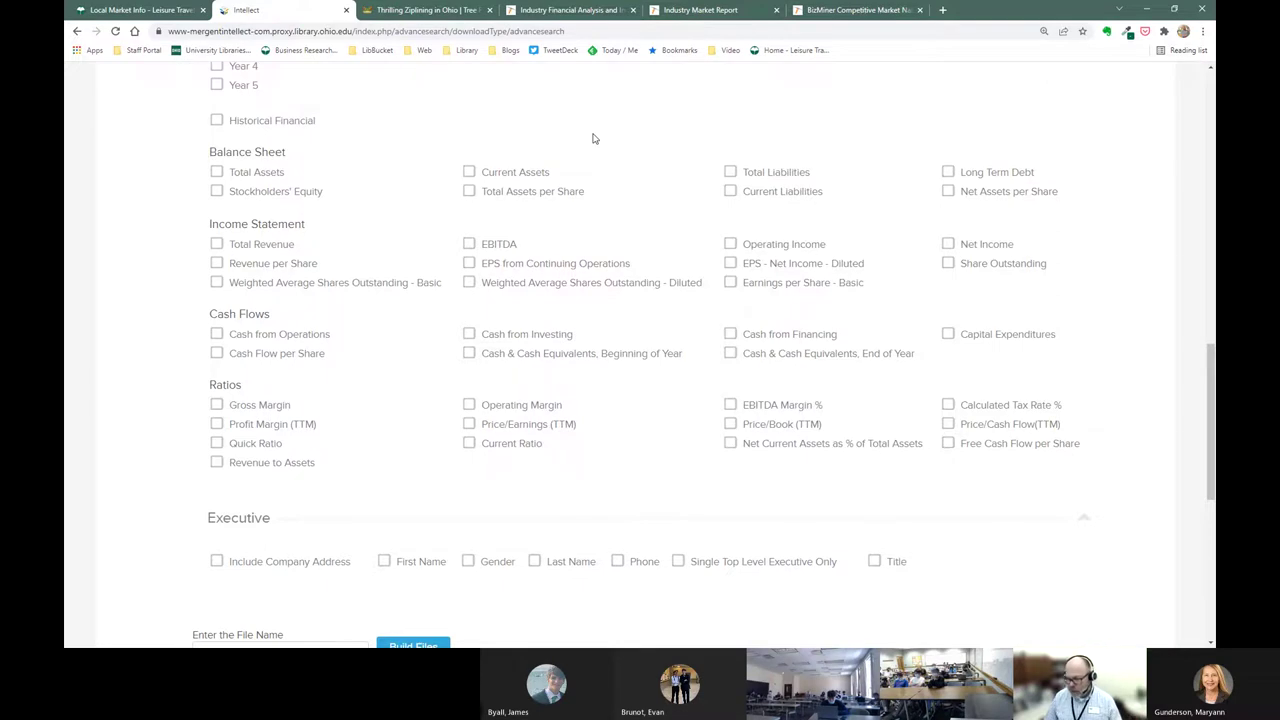
Step: Include Company Address, First Name, Gender, Last Name, Phone and Title from the Executive fields in the export
scroll(363, 435, down, 2)
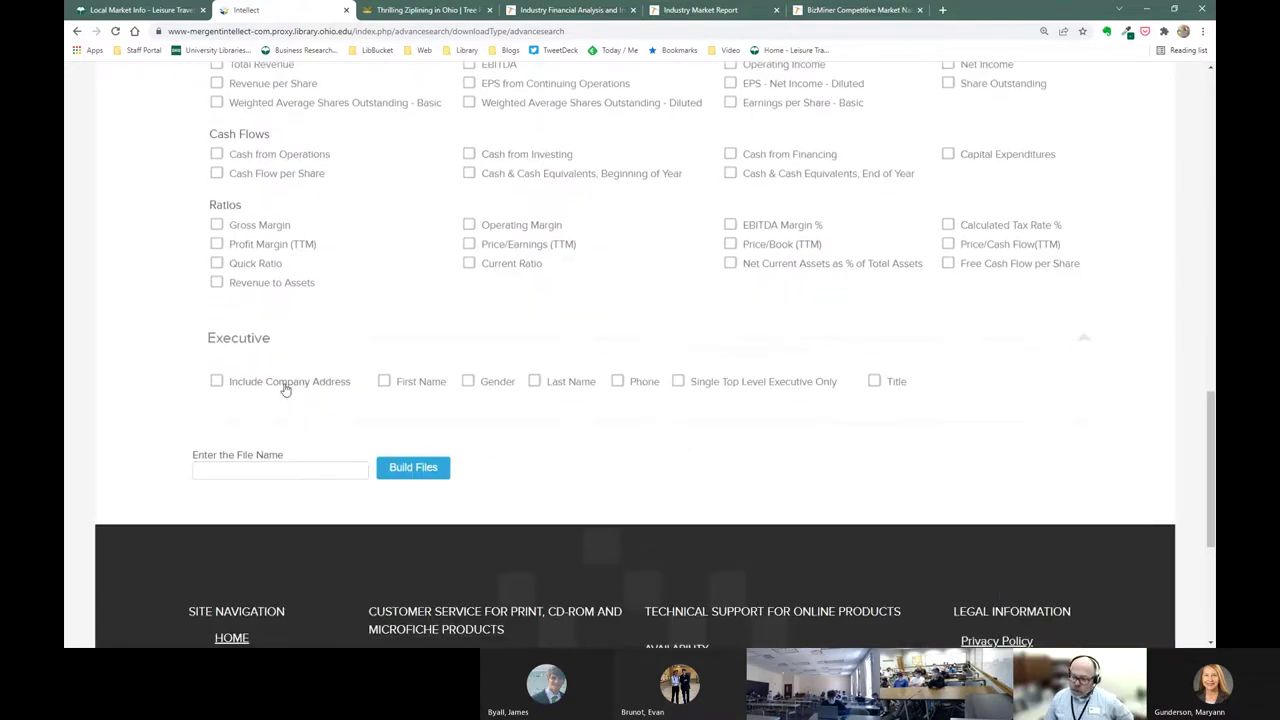
click(216, 381)
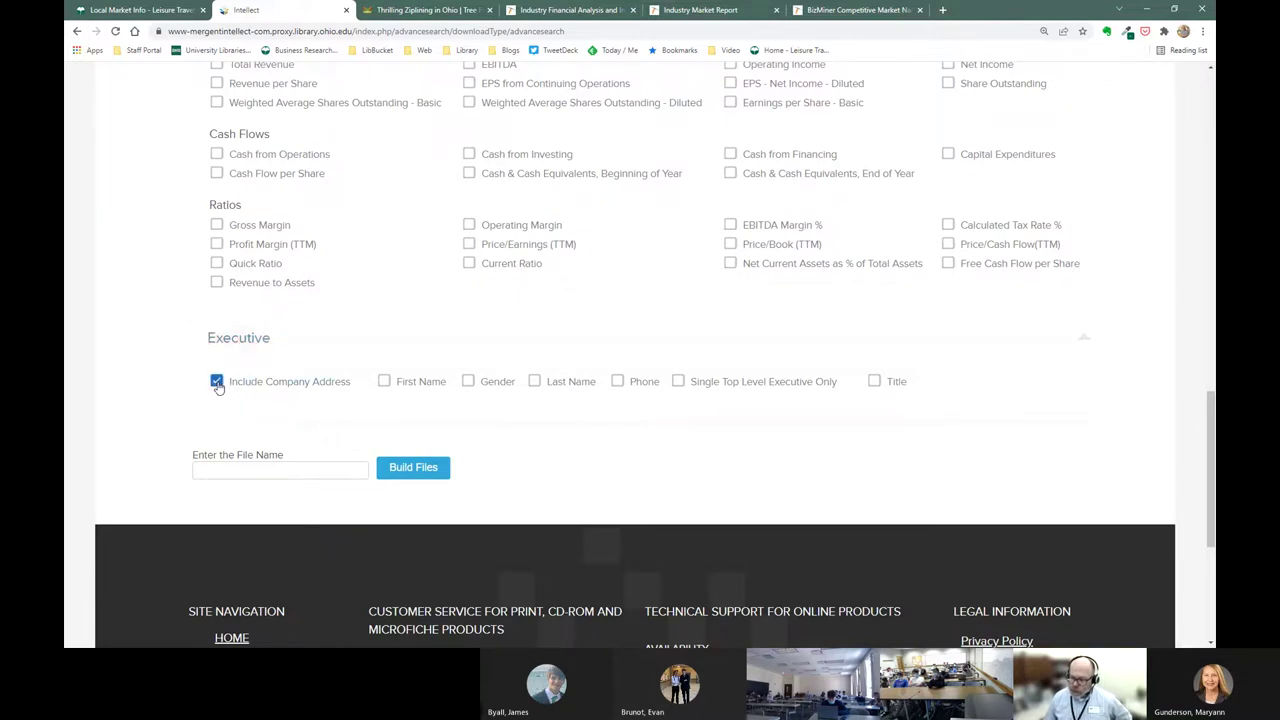
click(385, 381)
click(469, 383)
click(534, 383)
click(617, 382)
click(875, 383)
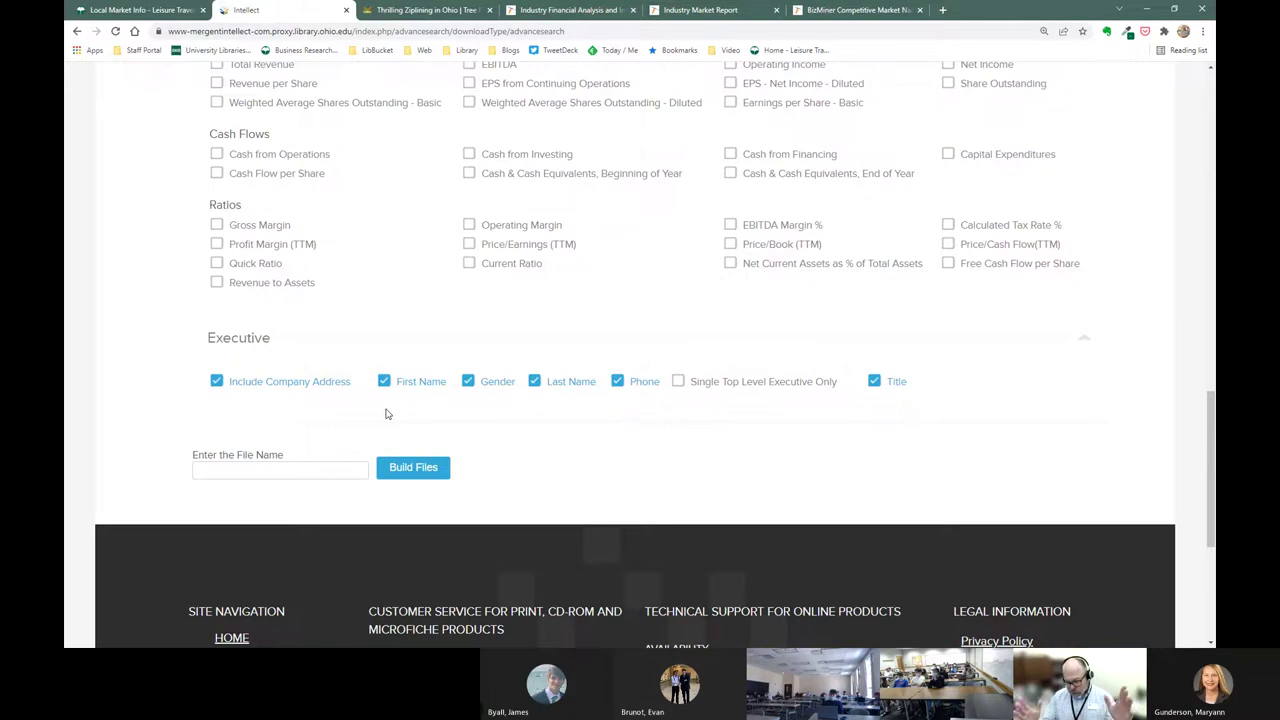
Step: Name the export file tour3, build it and download it
click(264, 466)
text(tour)
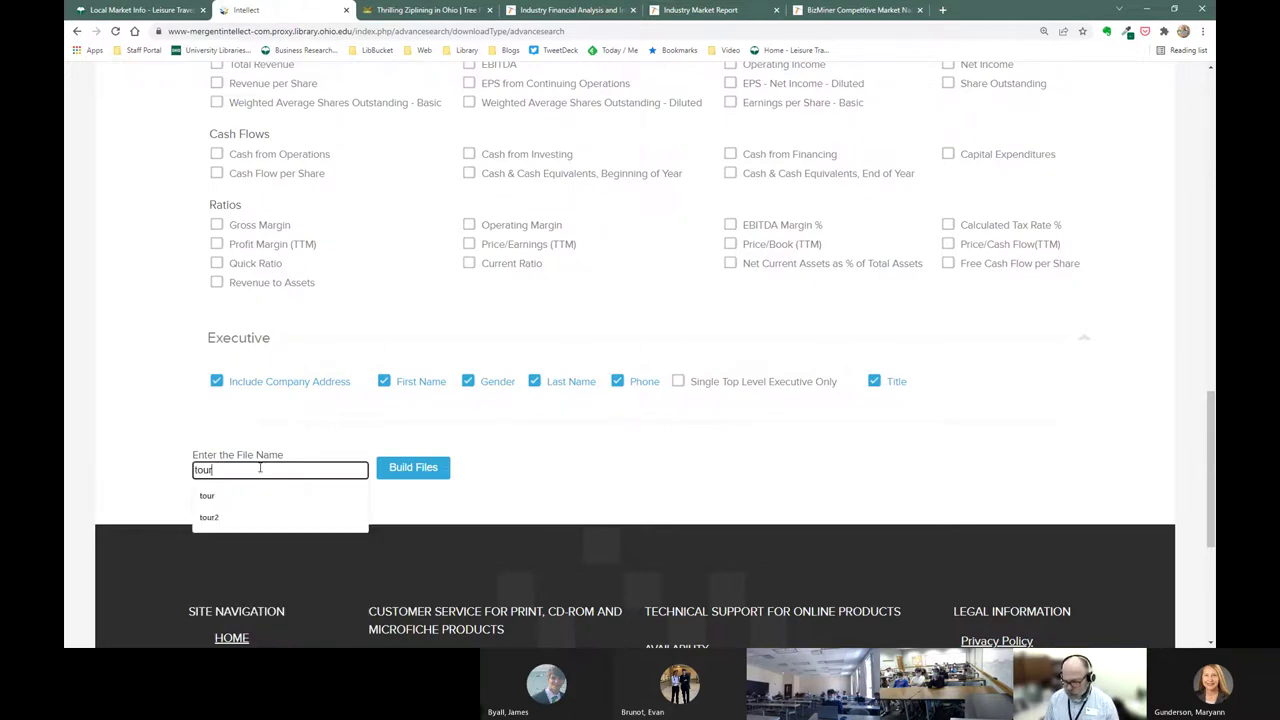
text(3)
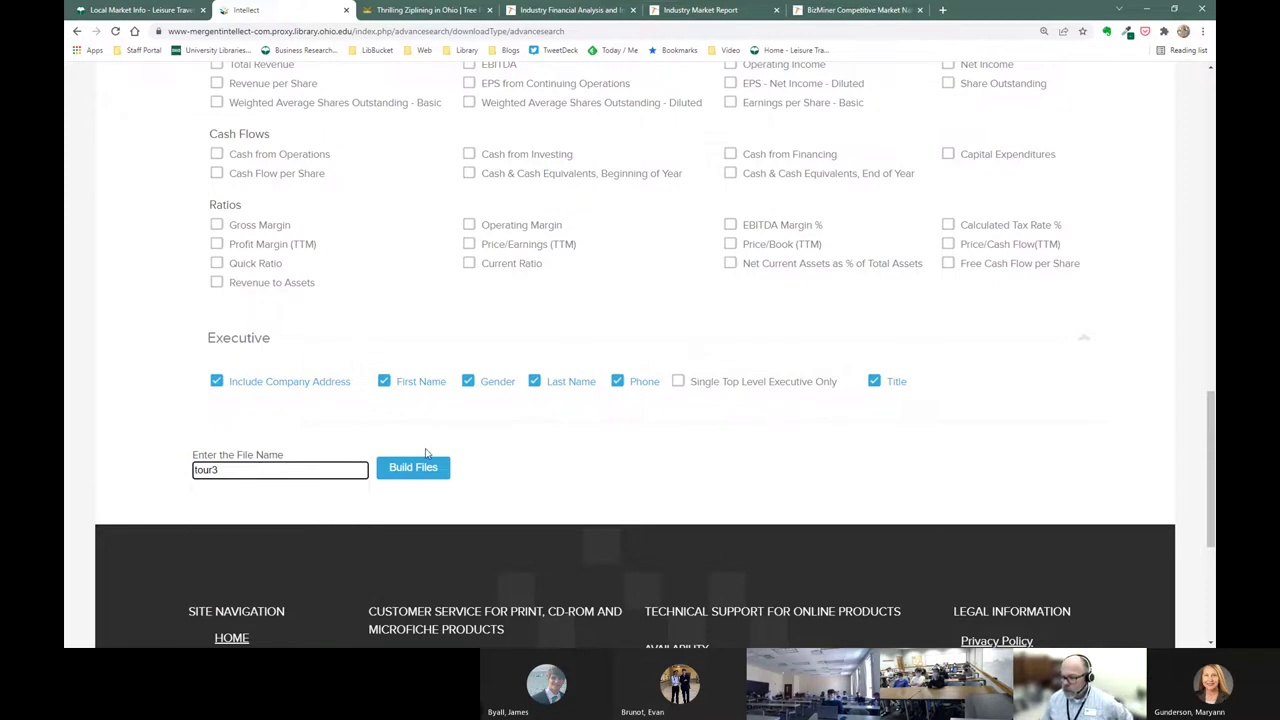
click(418, 472)
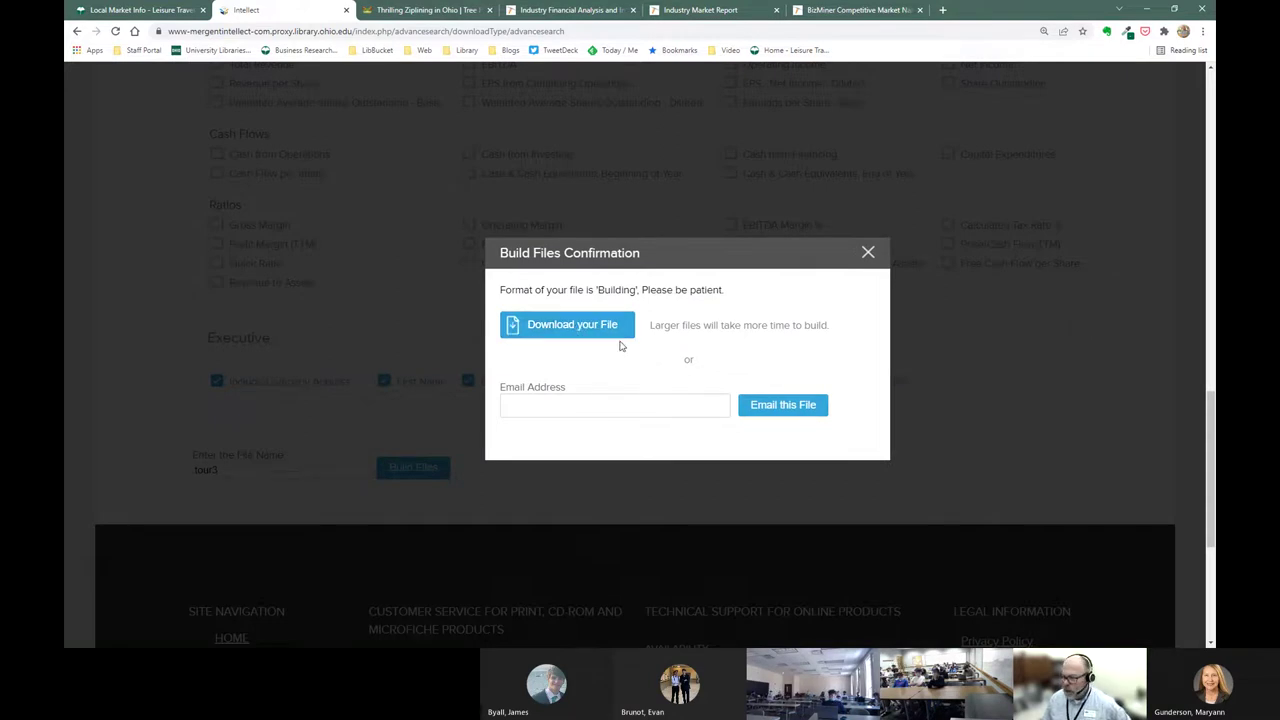
click(574, 328)
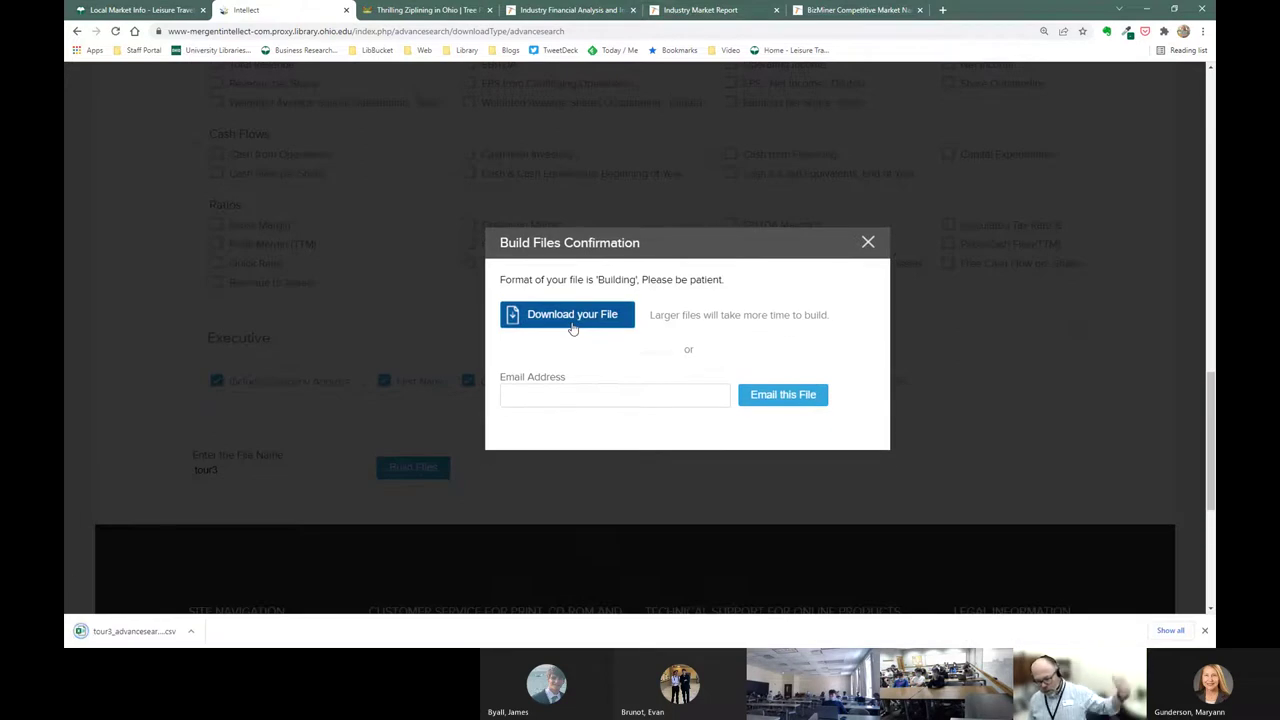
Step: Open the downloaded tour3 CSV file in Excel, accepting the format mismatch, and enlarge the Company Details sheet
click(140, 630)
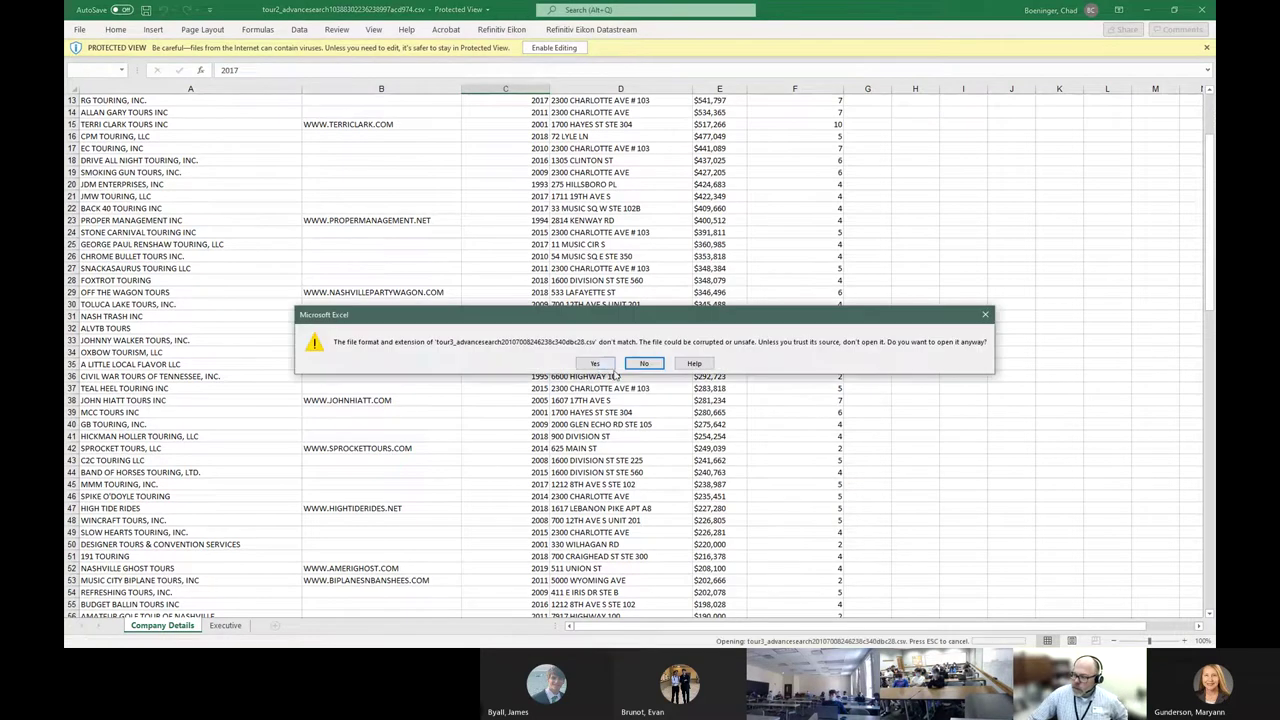
click(594, 364)
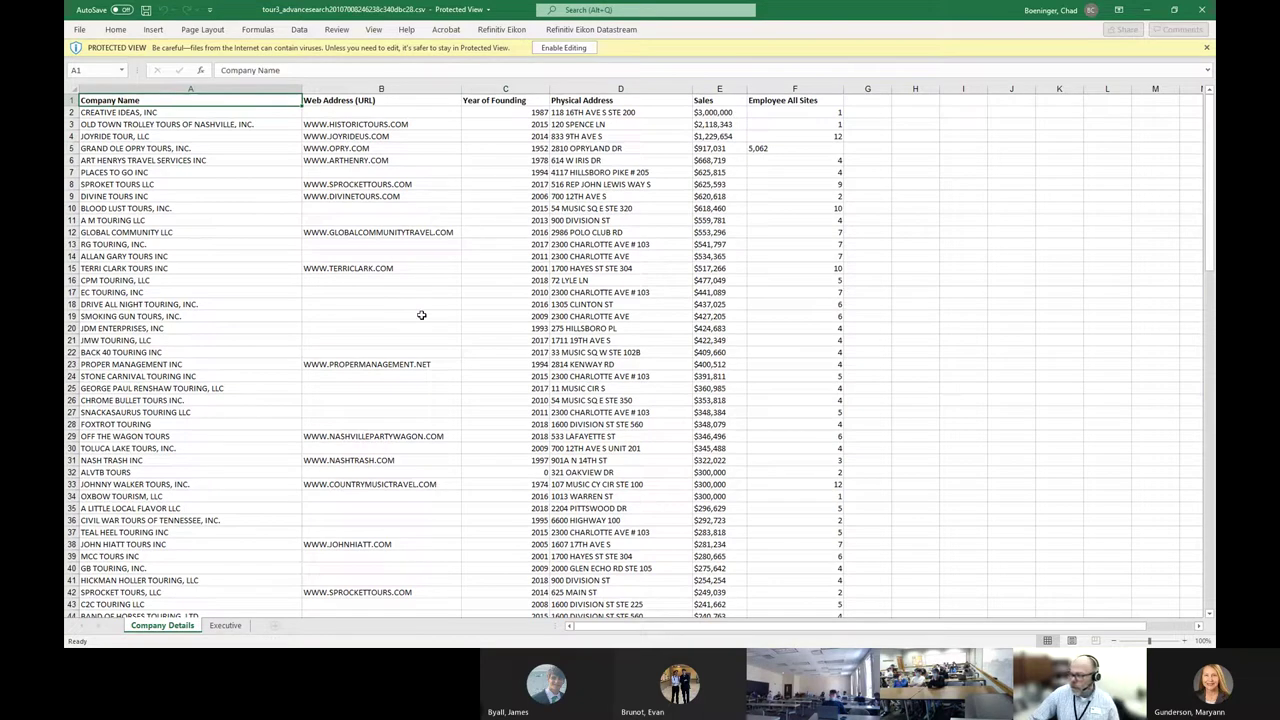
ctrl+scroll(431, 310, up, 1)
ctrl+scroll(431, 310, up, 1)
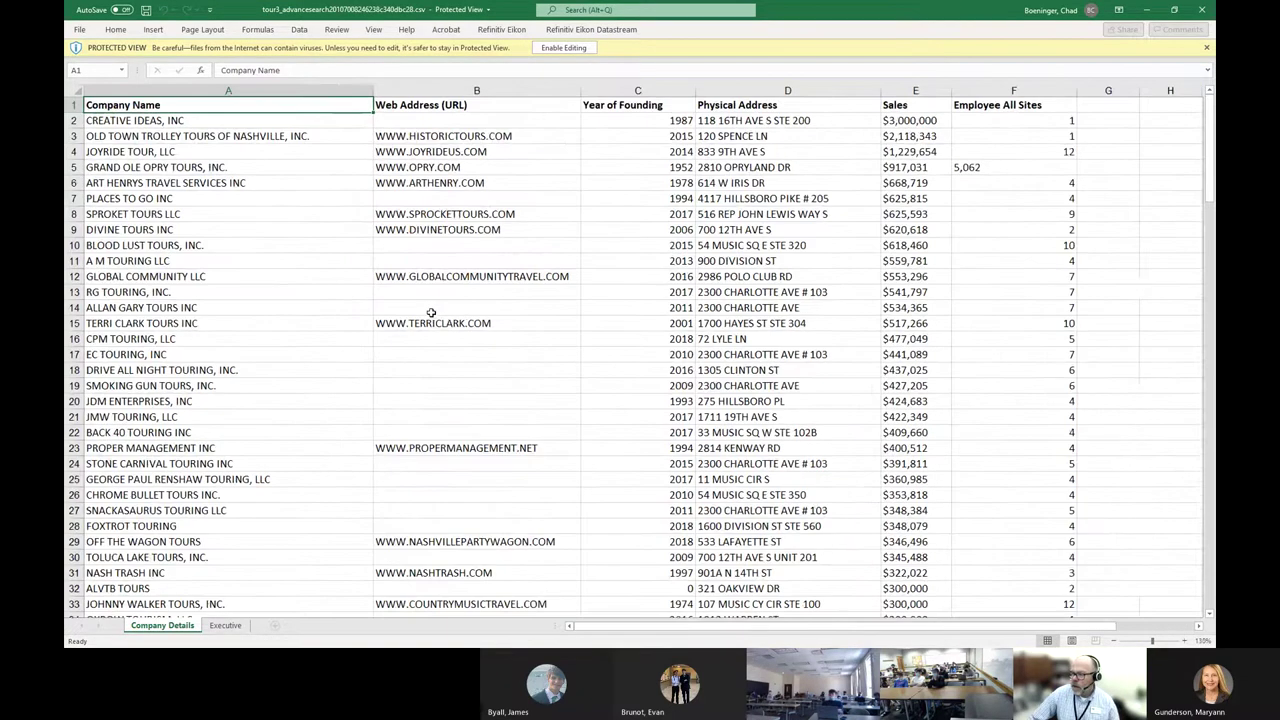
Step: Examine the Company Details sheet for company names, web addresses, founding years, sales and employee numbers
click(186, 134)
click(408, 140)
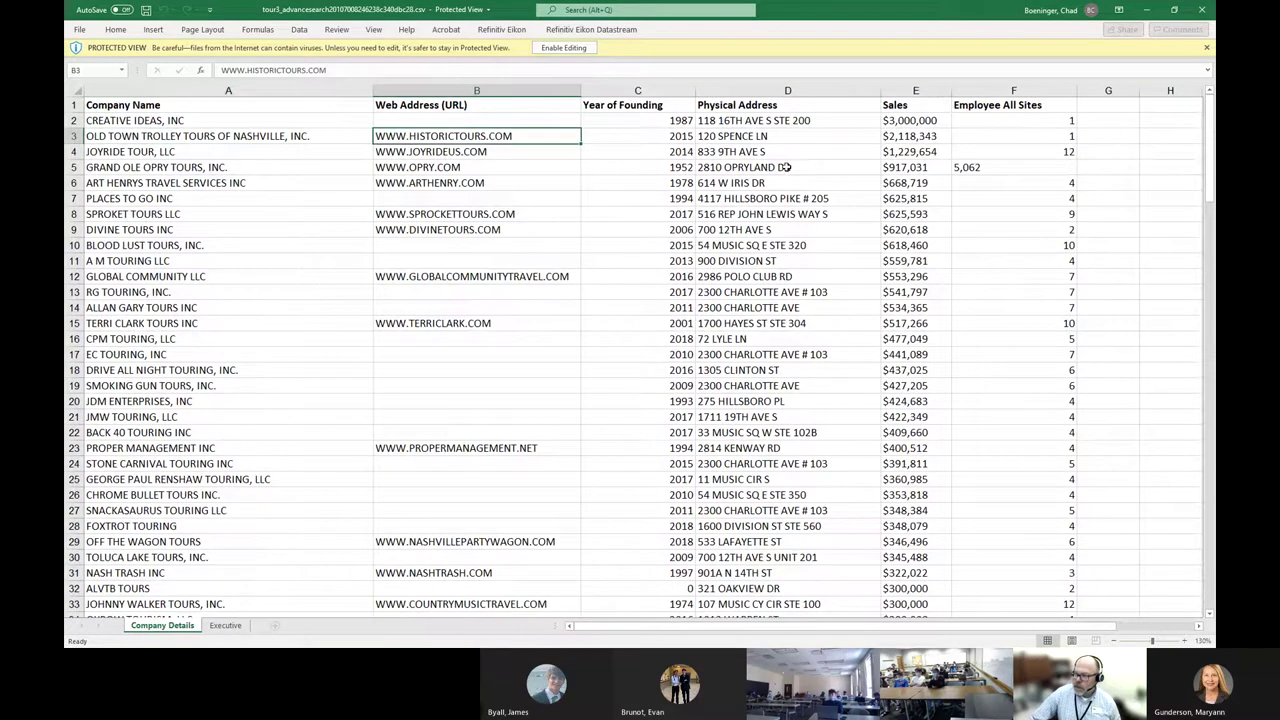
click(684, 136)
click(688, 198)
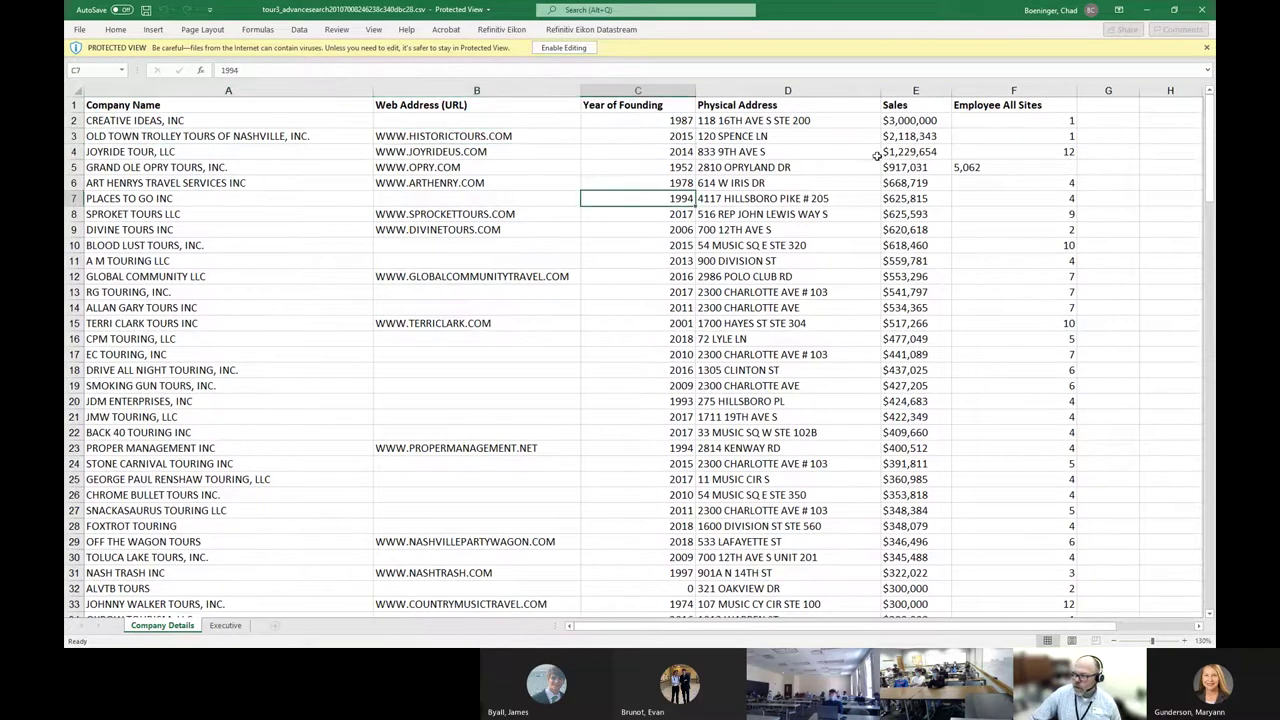
click(912, 167)
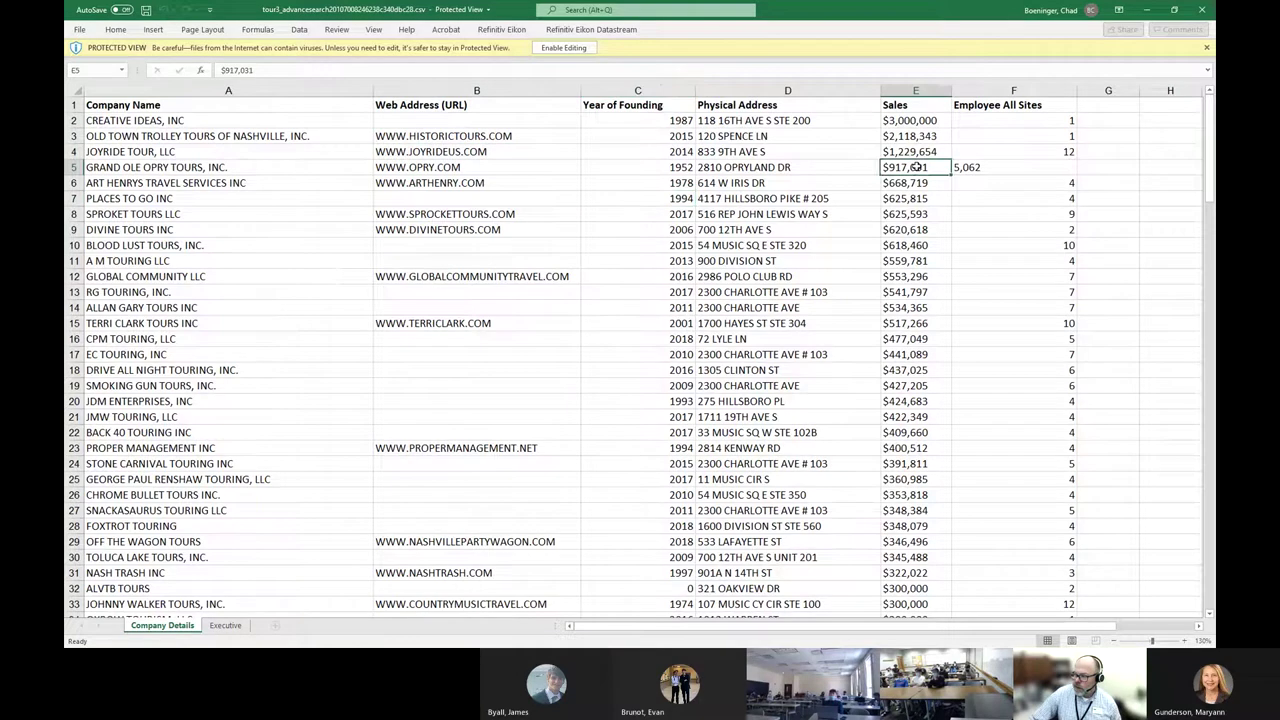
click(1013, 138)
click(1032, 248)
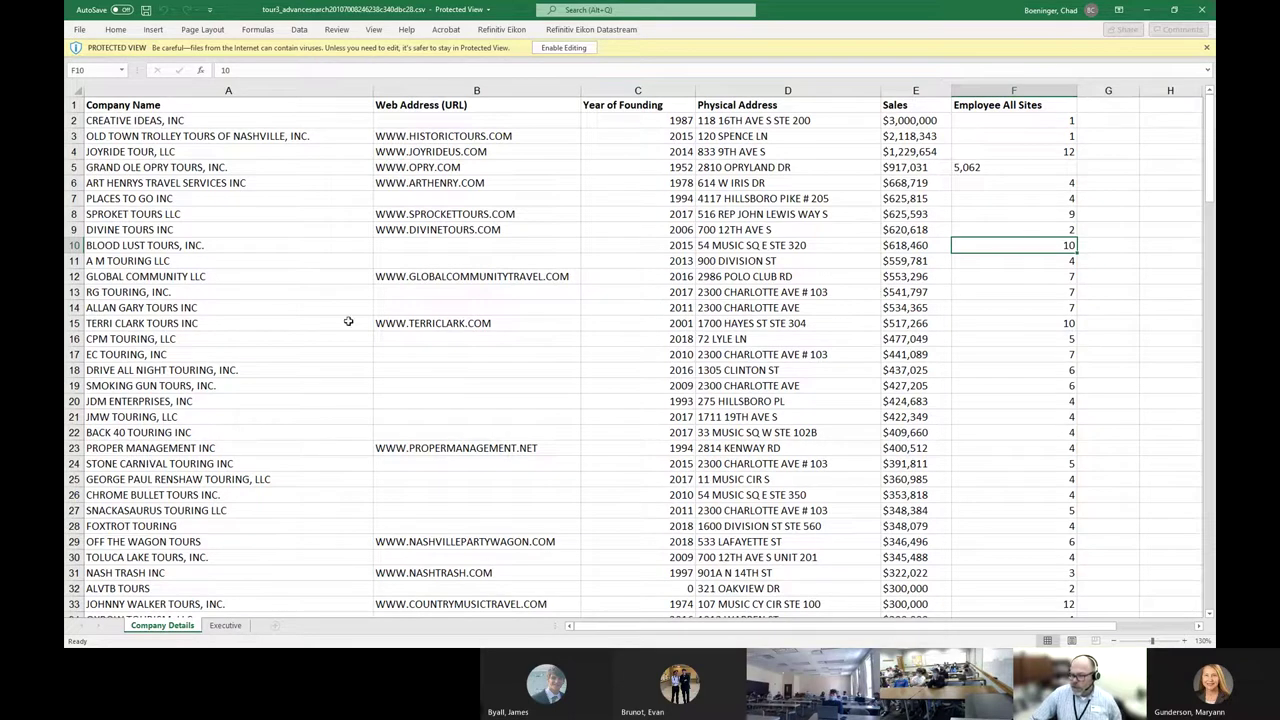
scroll(350, 325, down, 2)
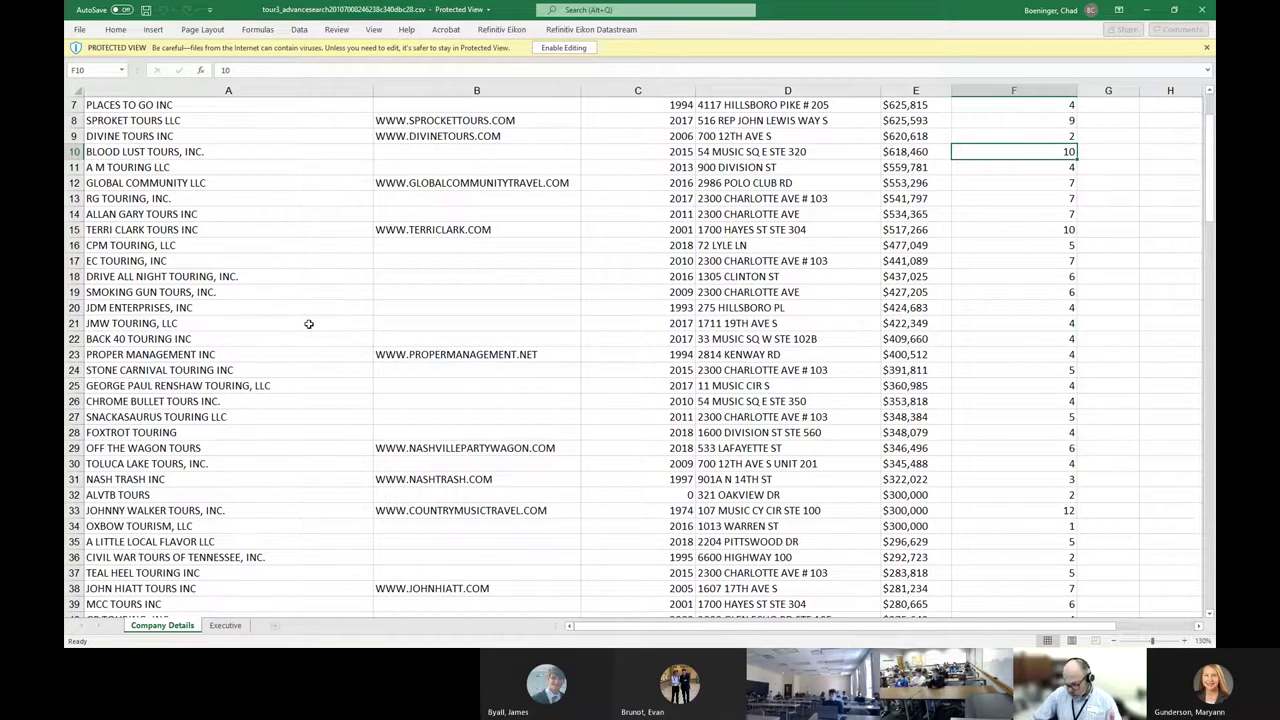
scroll(262, 336, up, 2)
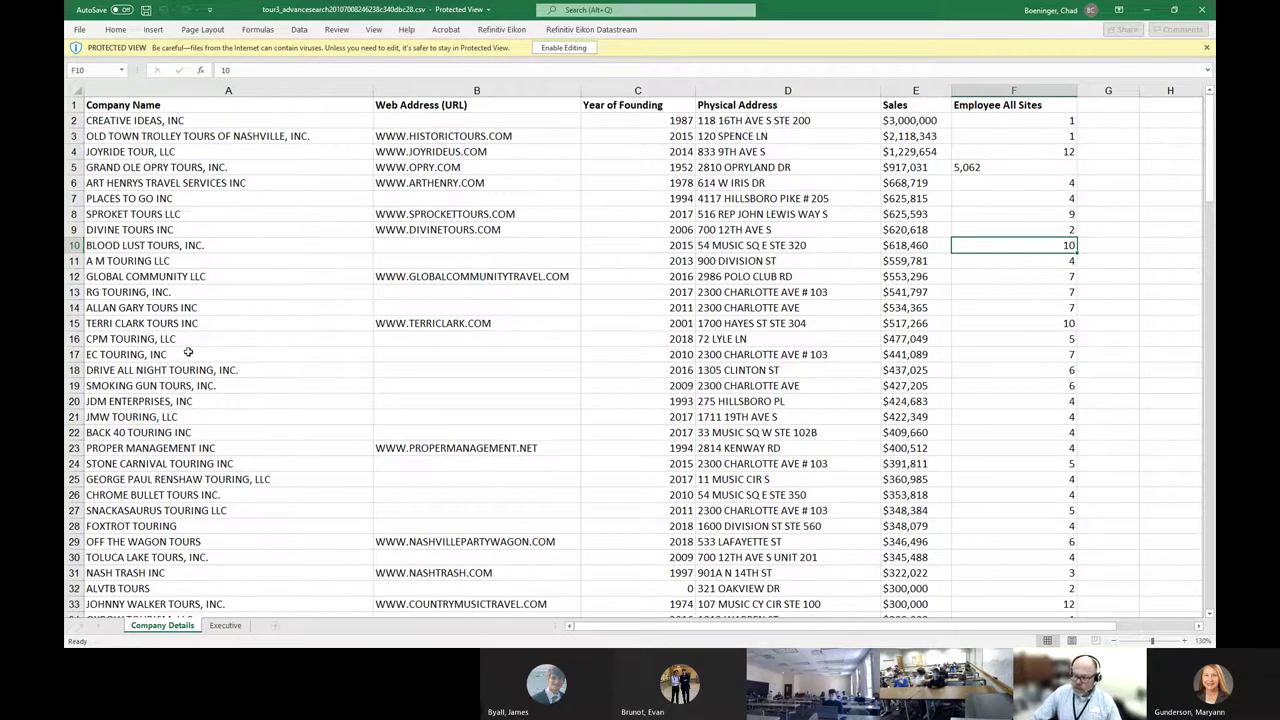
Step: Examine the Executive sheet's companies, addresses and executive names, phone numbers and titles down to the last row
click(226, 626)
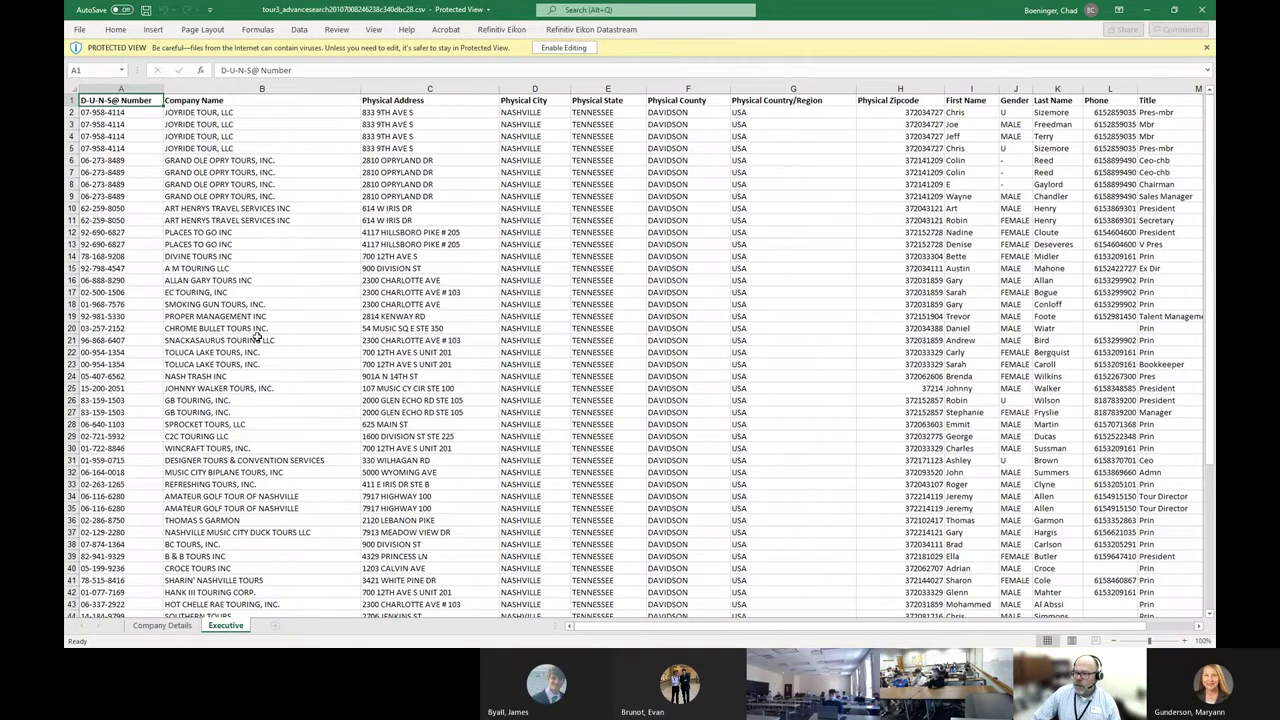
ctrl+scroll(258, 340, up, 3)
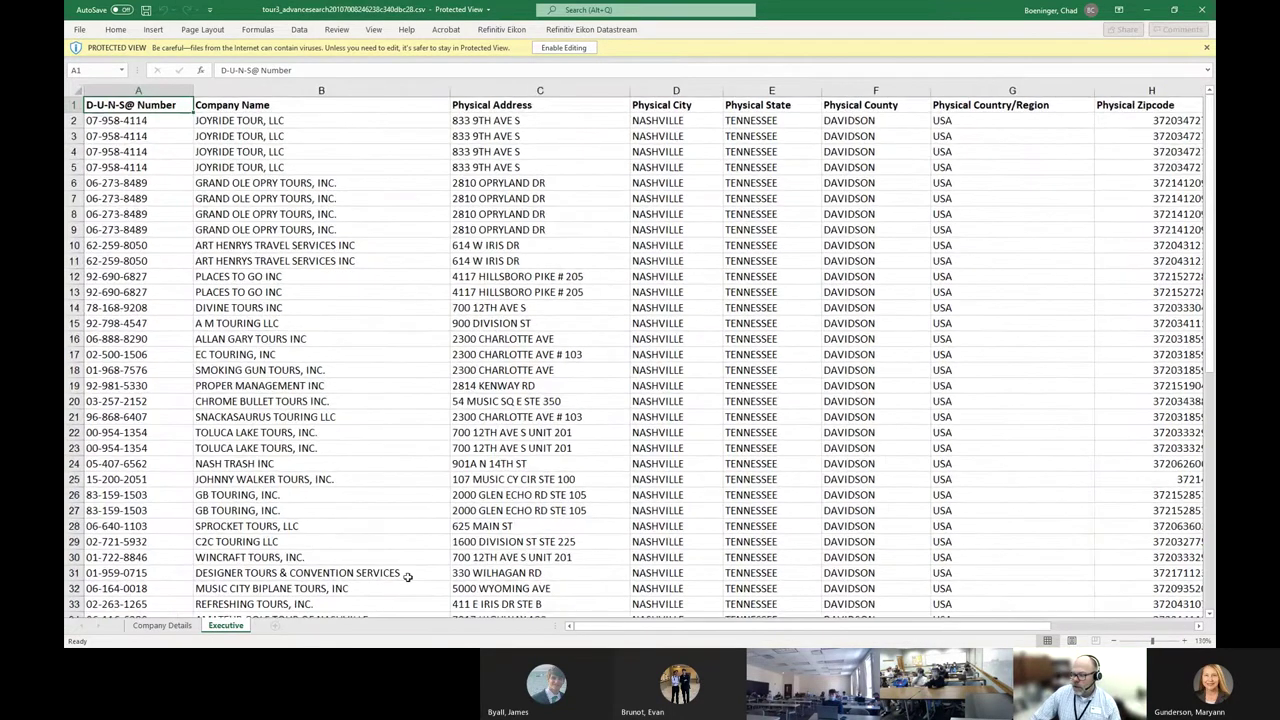
scroll(407, 577, down, 14)
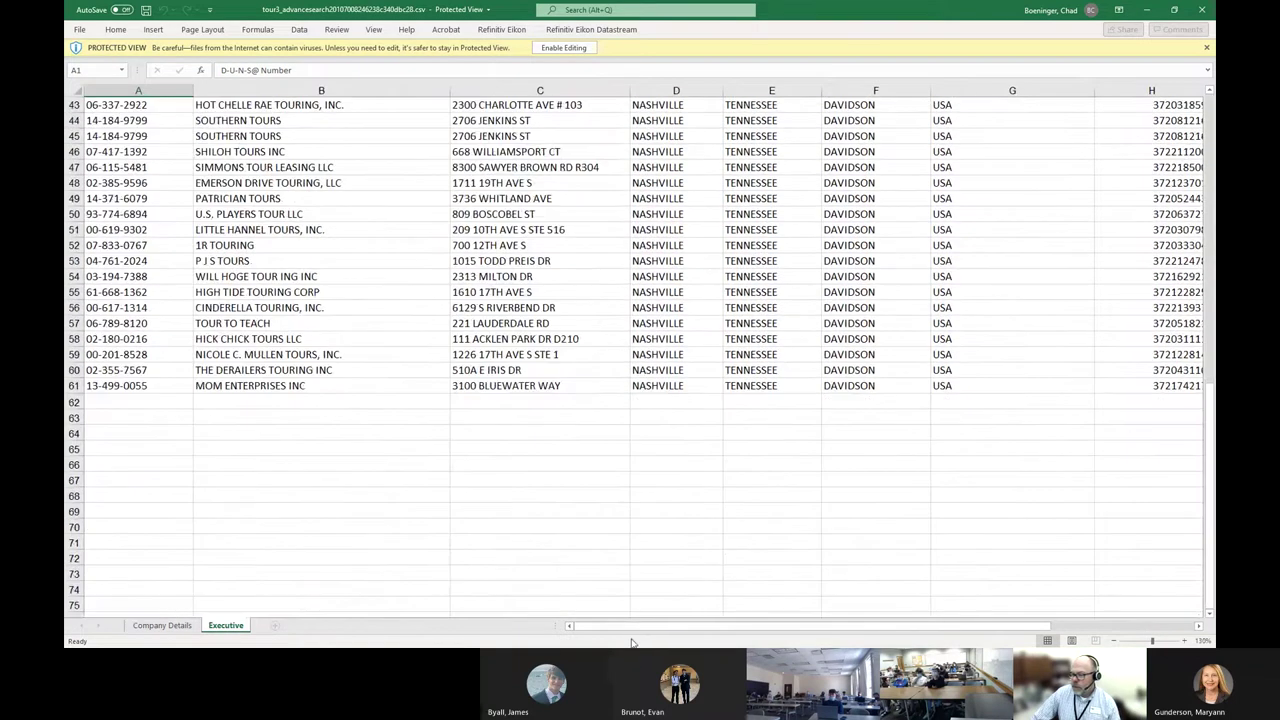
drag(645, 628, 762, 640)
click(978, 387)
click(888, 393)
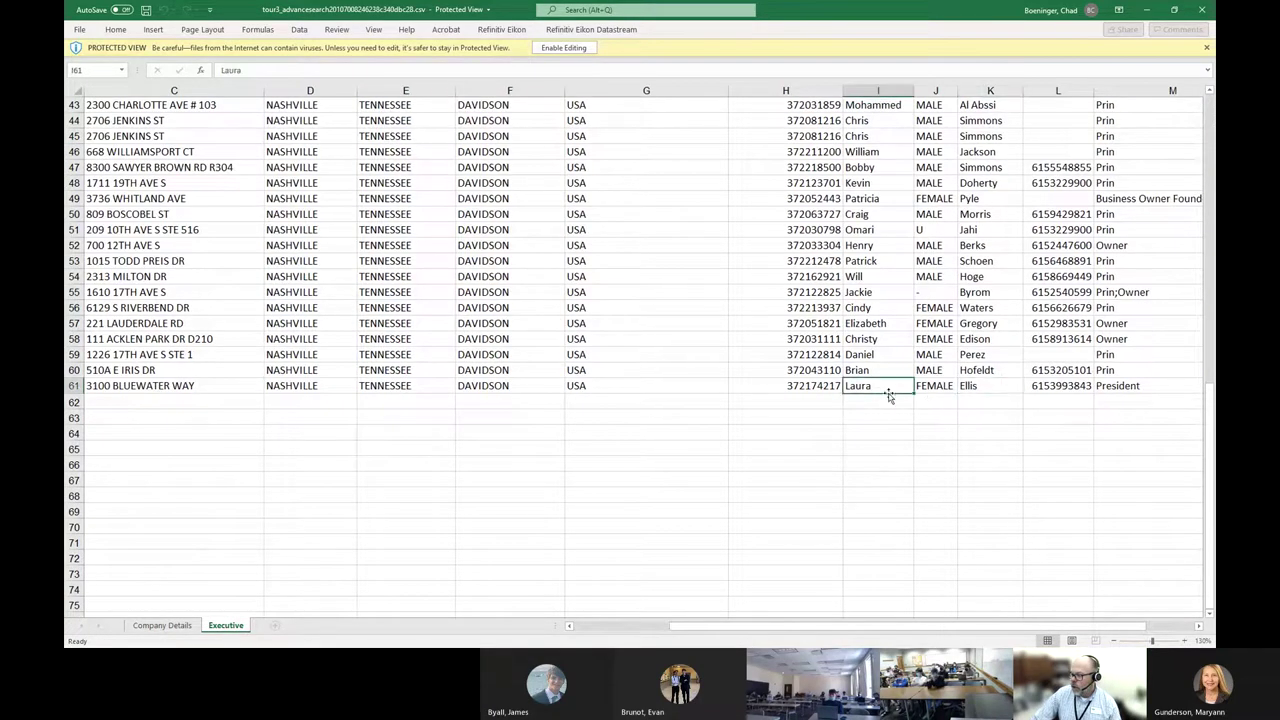
click(1122, 388)
click(1060, 388)
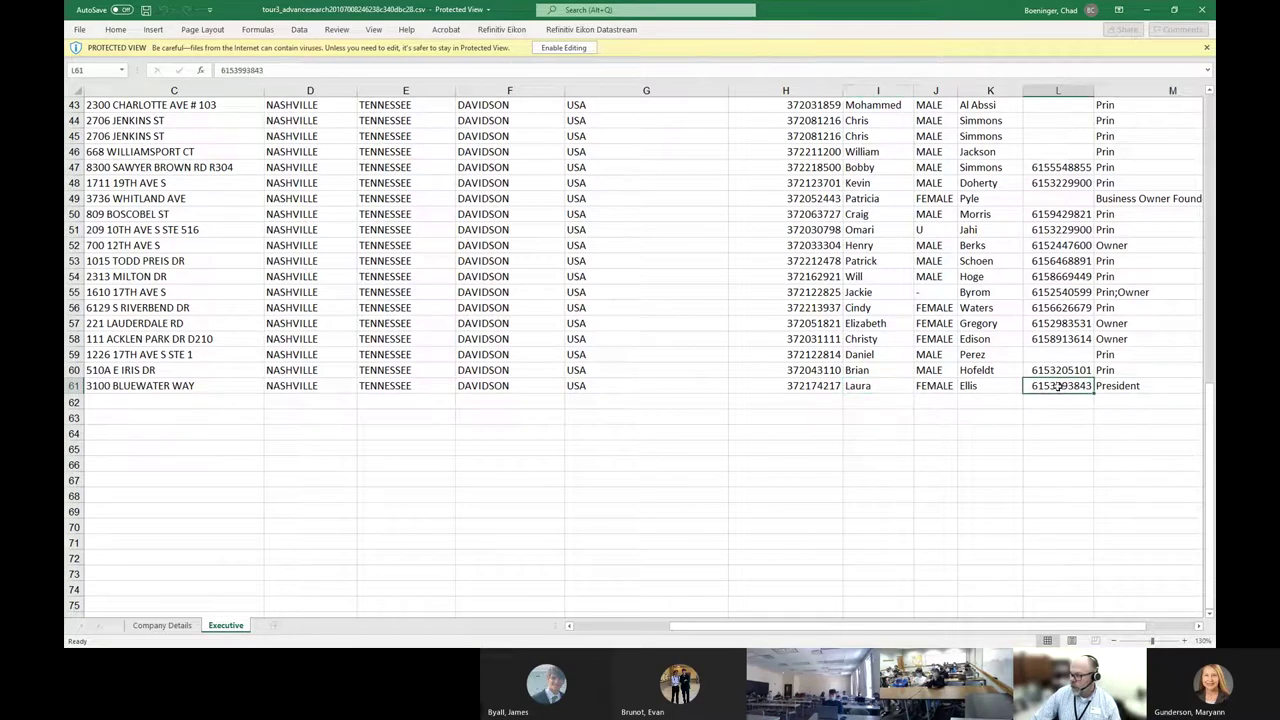
drag(716, 633, 572, 616)
click(240, 388)
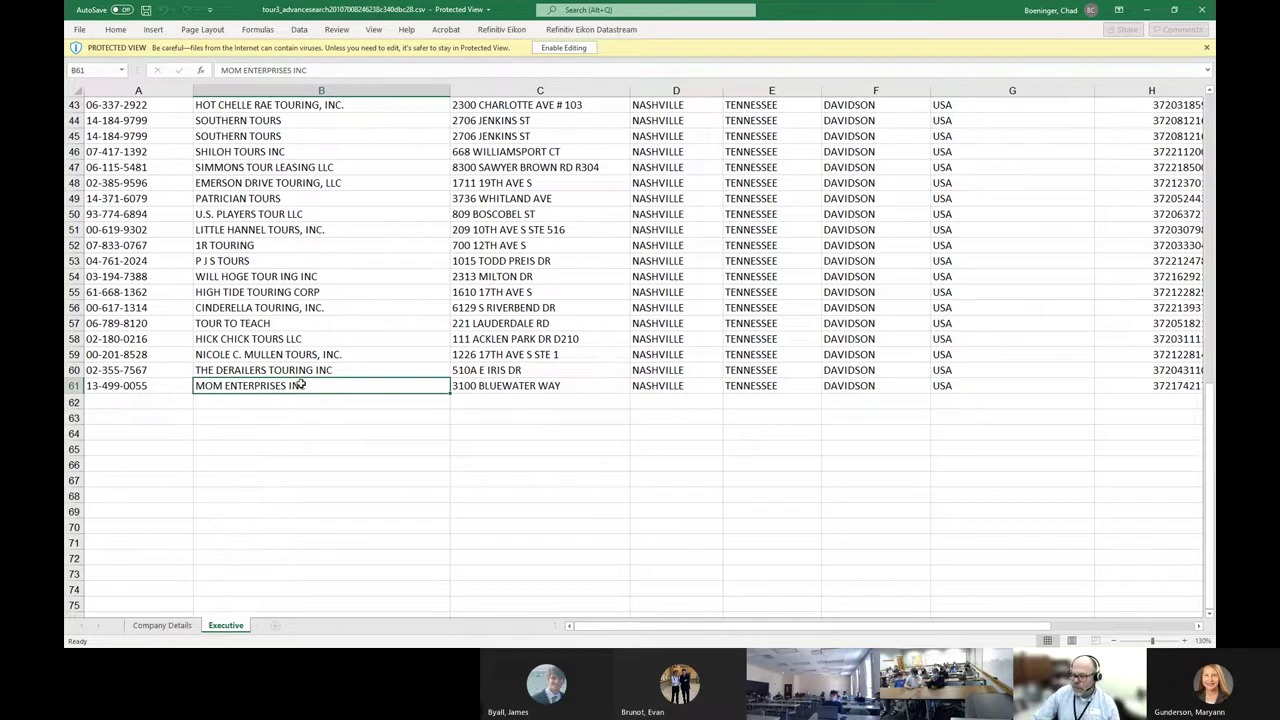
scroll(300, 385, up, 1)
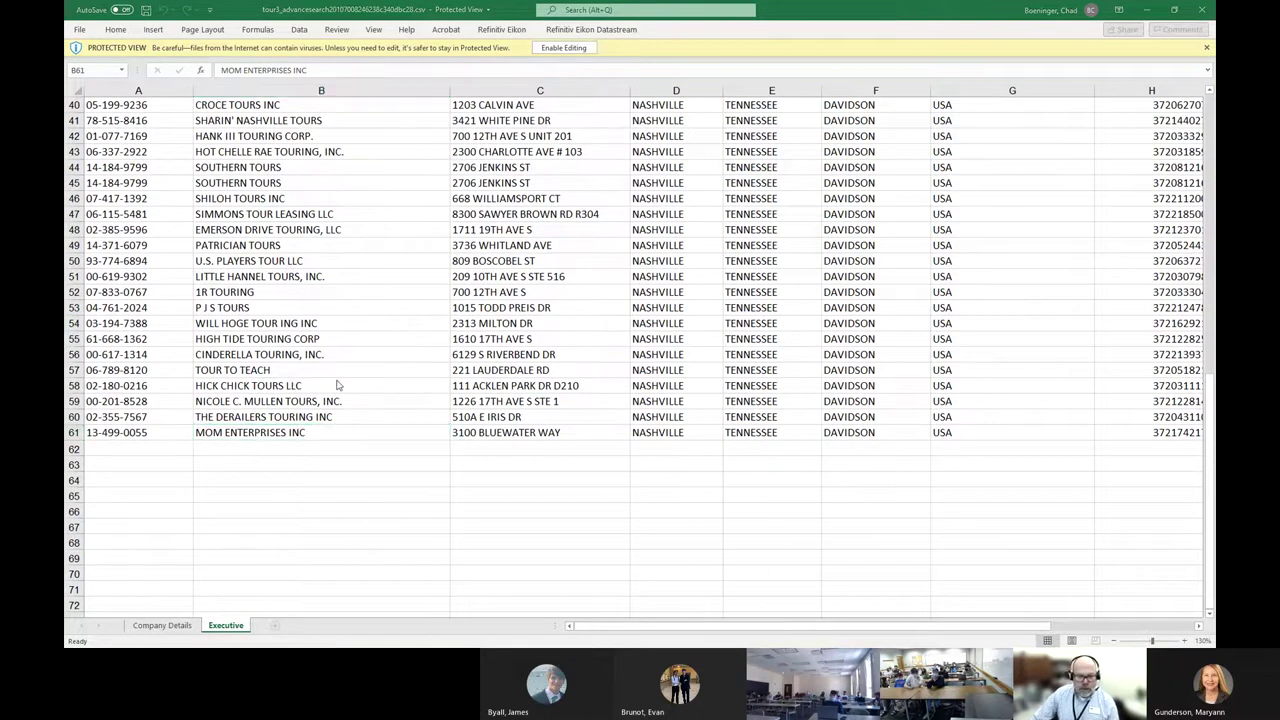
Step: Switch back to the browser and open SimplyAnalytics from the Local Market Info guide in a new tab
key(alt+Tab)
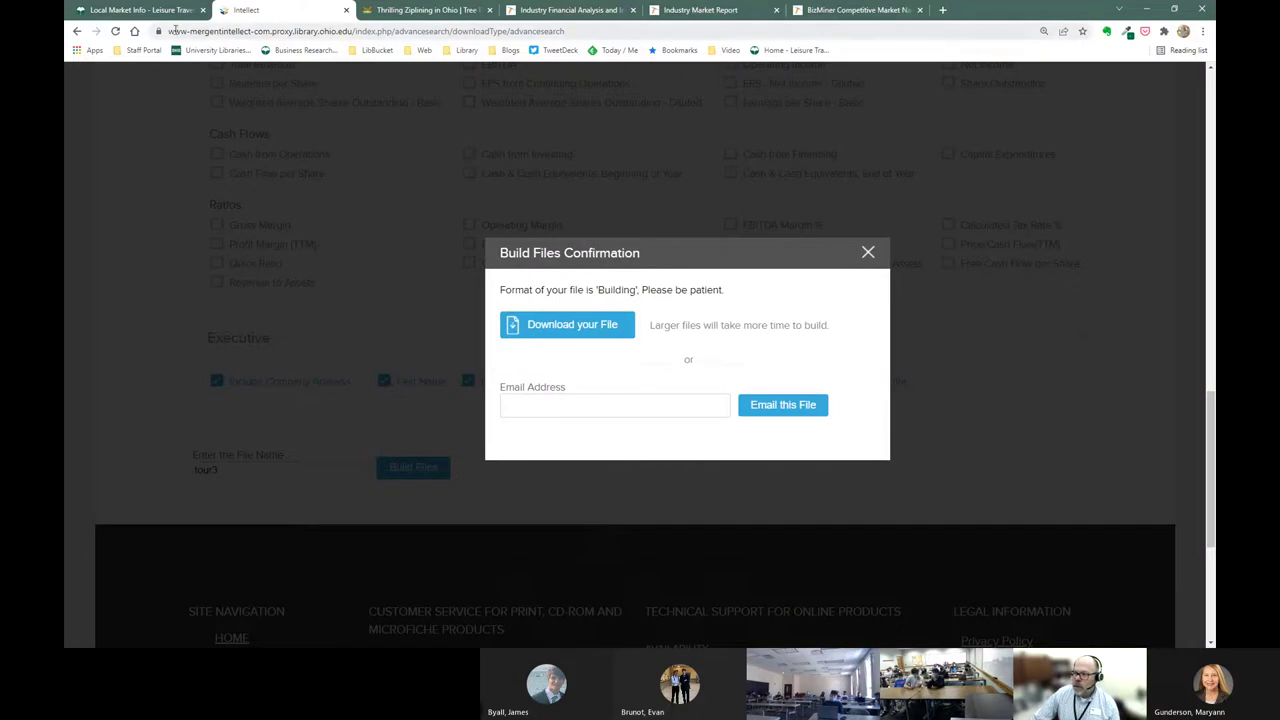
click(168, 10)
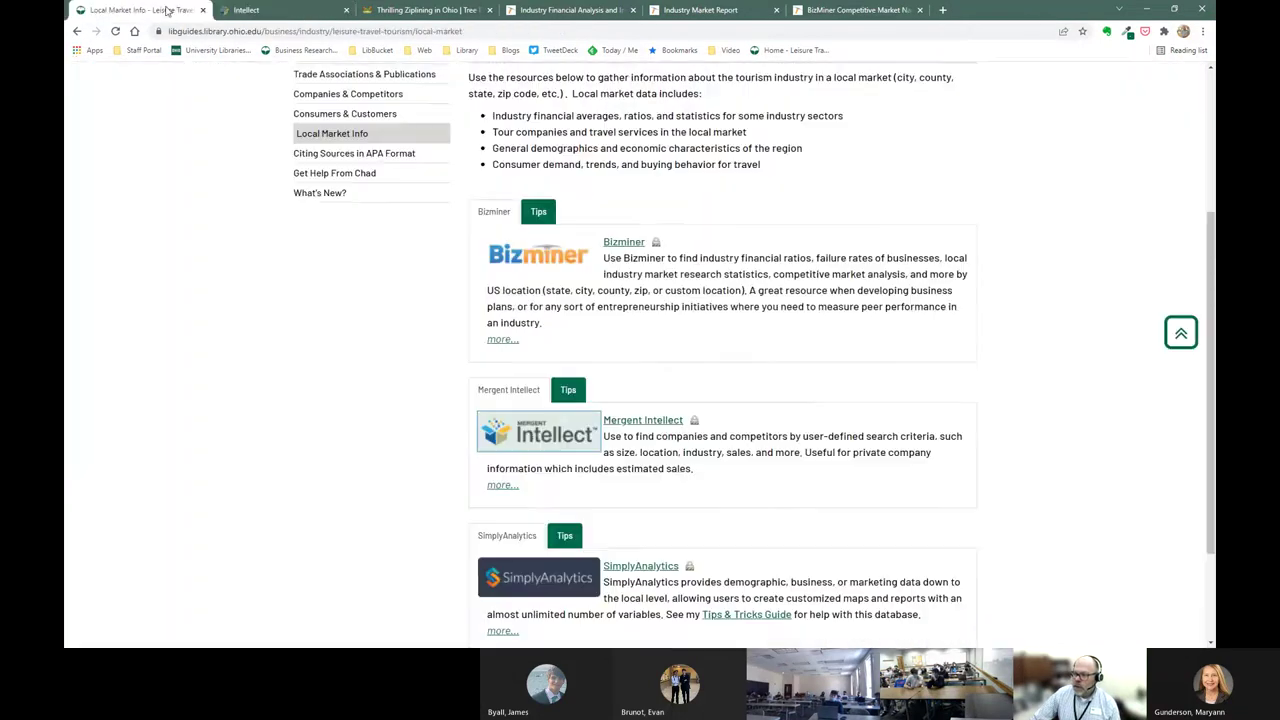
right_click(545, 575)
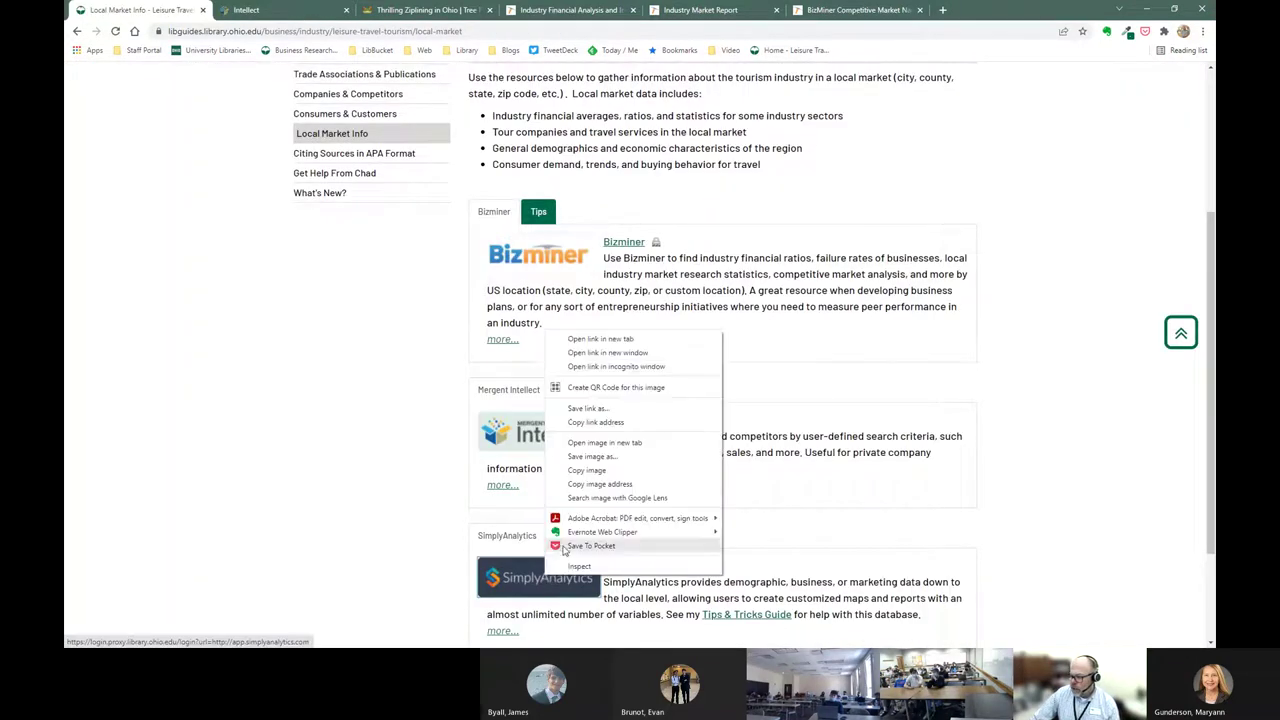
click(612, 339)
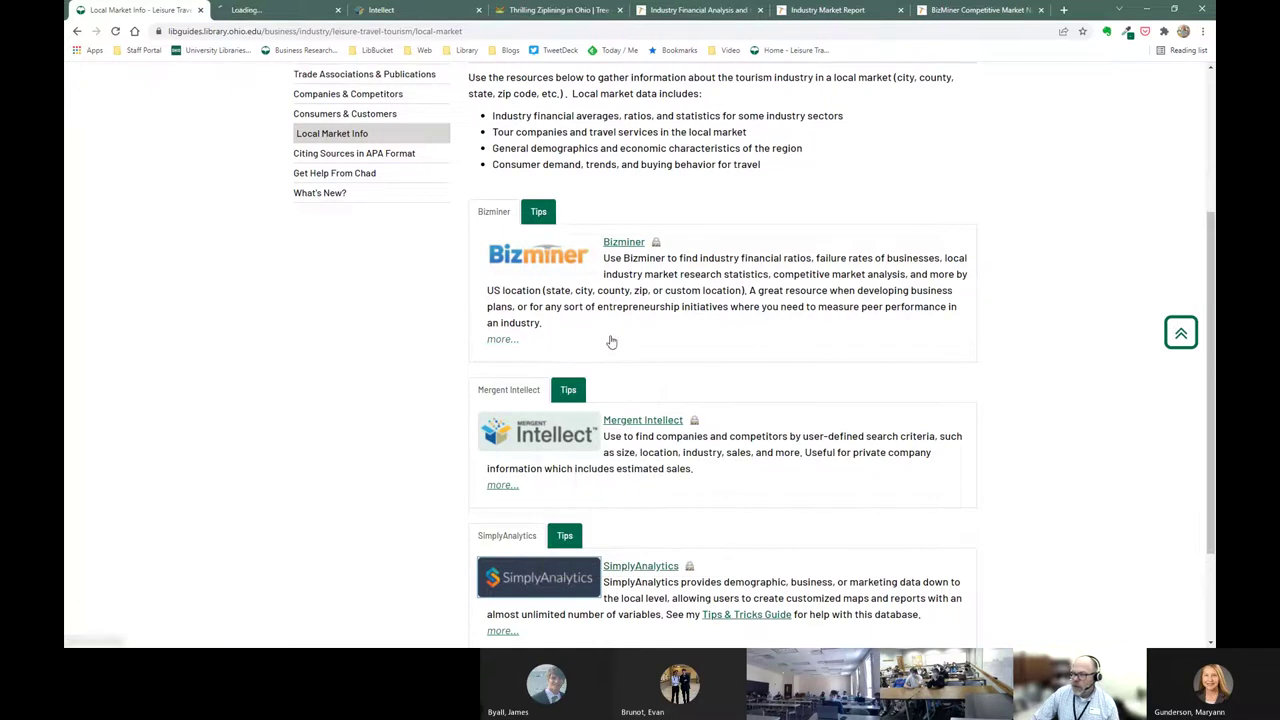
click(276, 10)
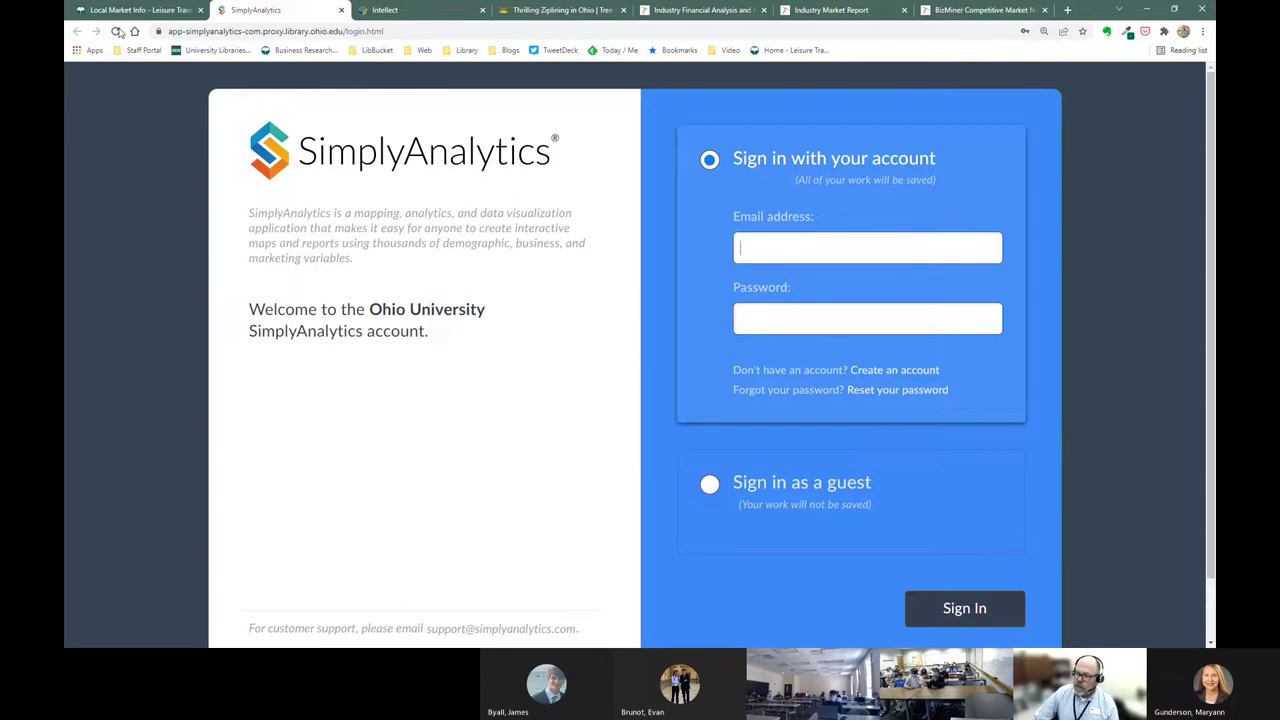
Step: Open the SimplyAnalytics Tips & Tricks Guide from the Local Market Info page in a separate tab and bring it up
click(140, 10)
scroll(681, 497, down, 3)
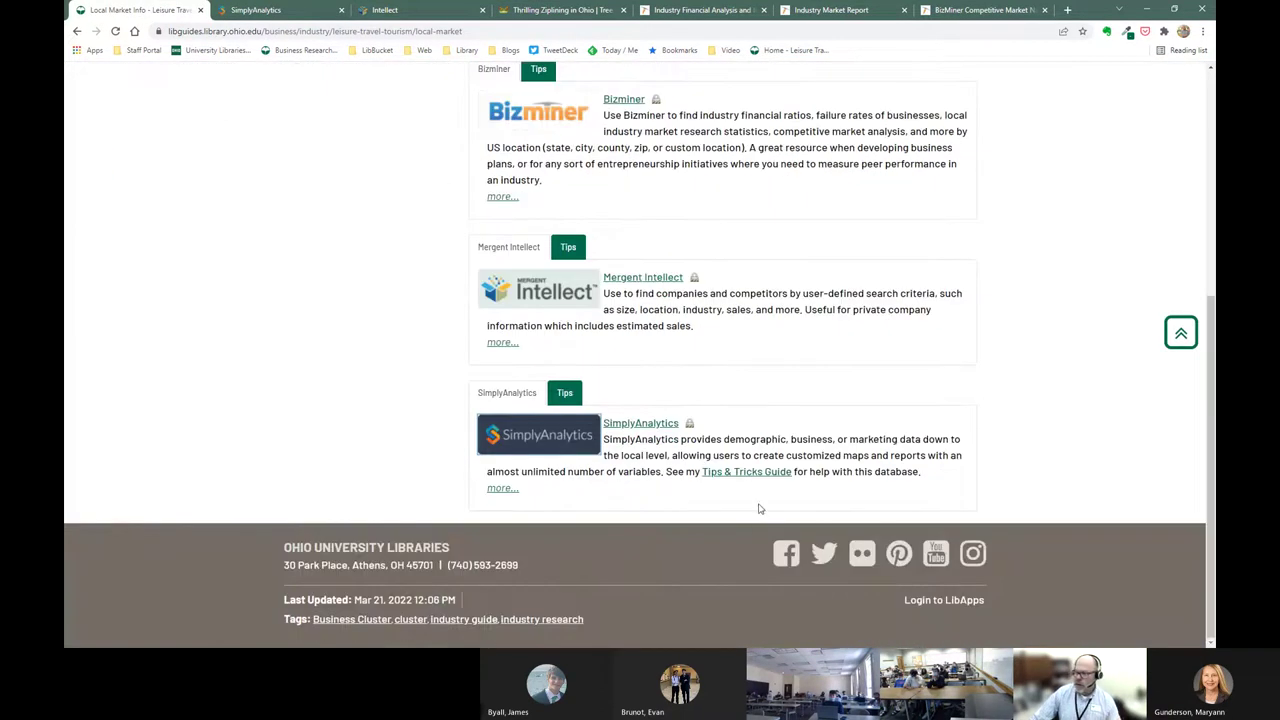
right_click(736, 479)
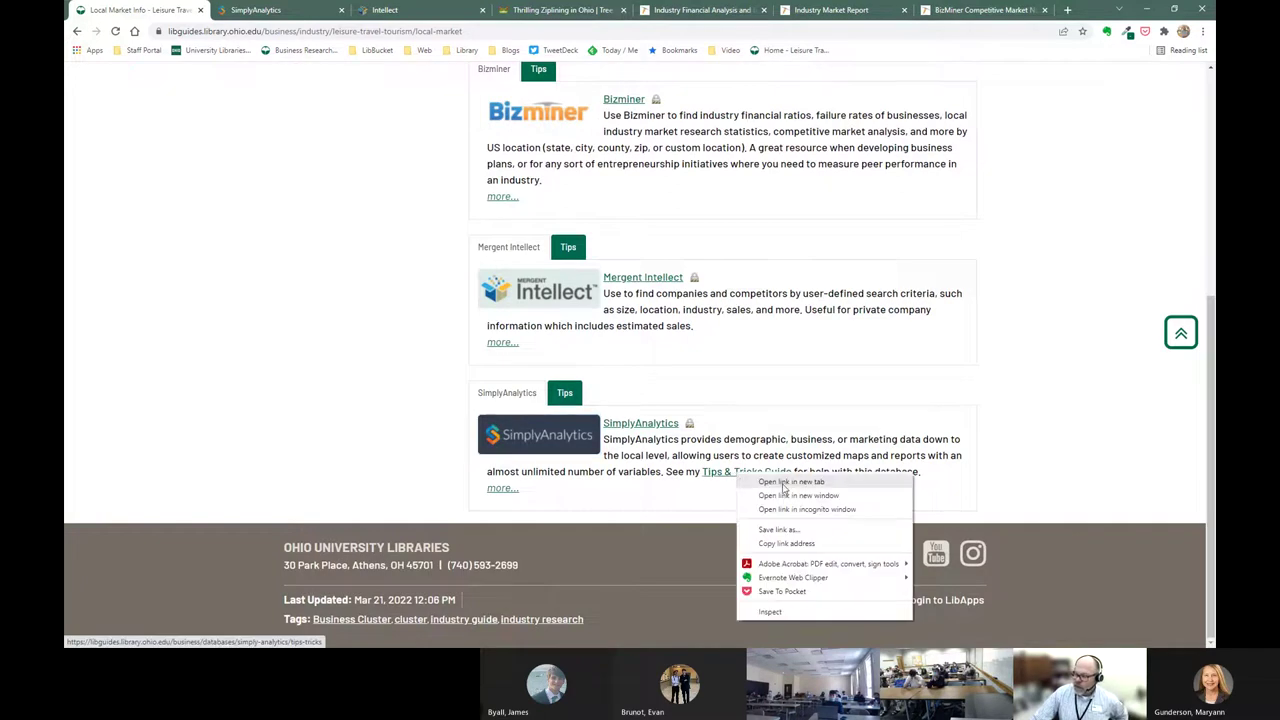
click(784, 483)
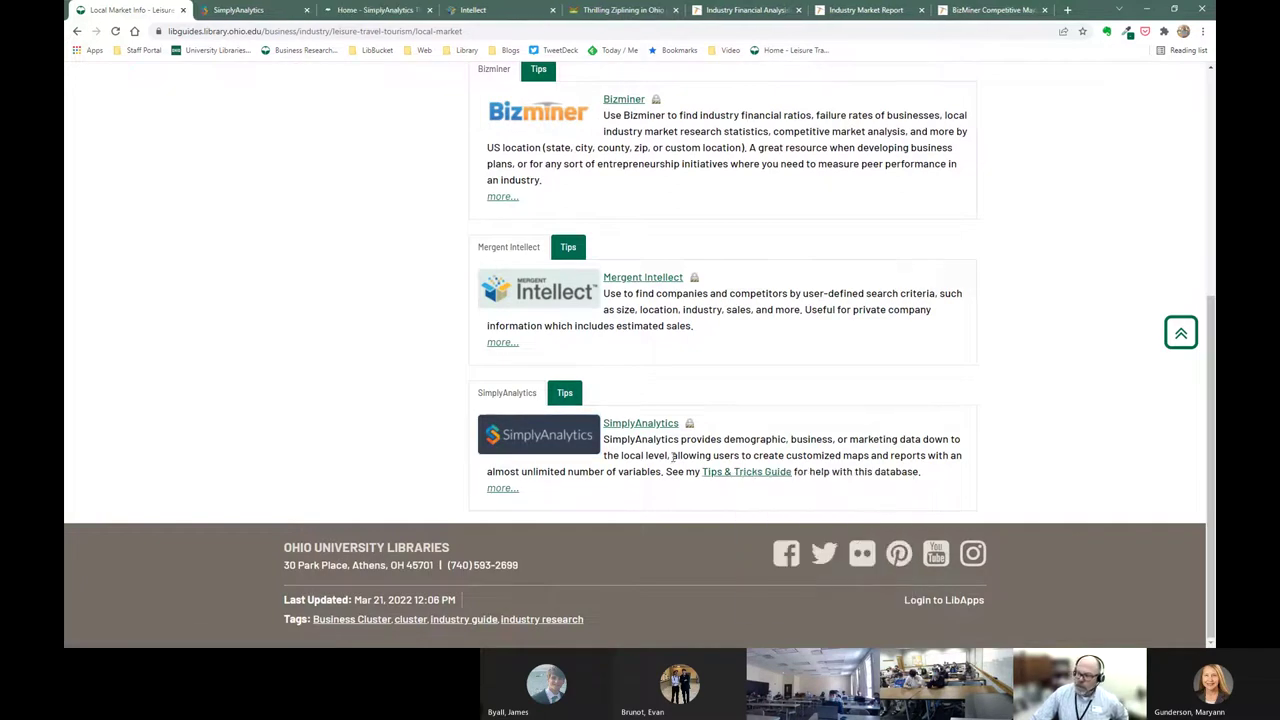
click(362, 13)
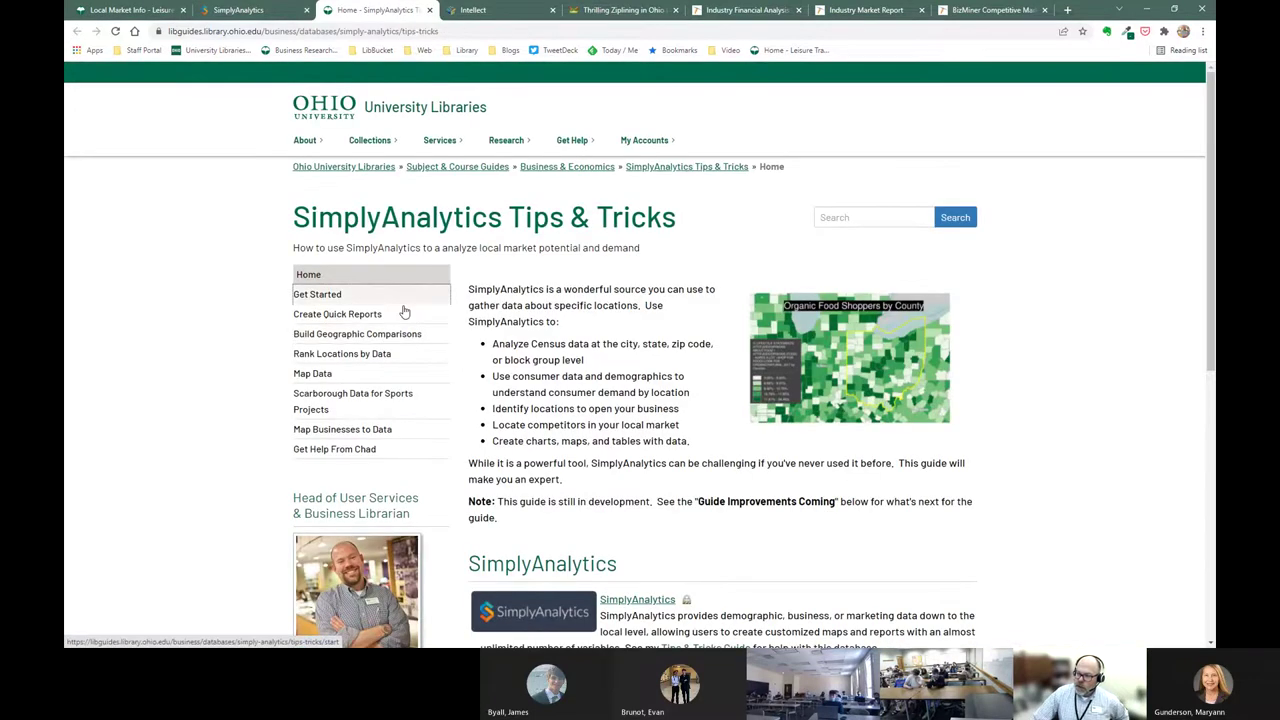
Step: Open the guide's Create Quick Reports page and look over its video and step-by-step instructions
scroll(480, 318, down, 1)
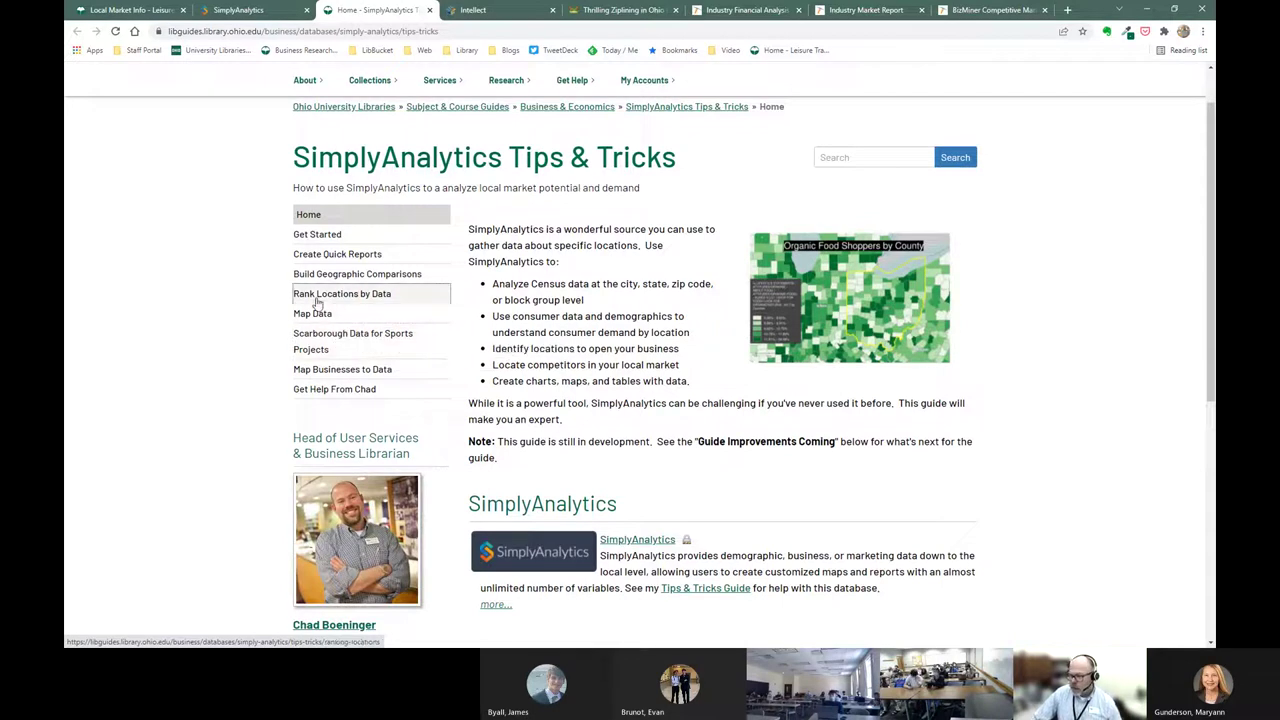
click(330, 254)
scroll(680, 394, down, 2)
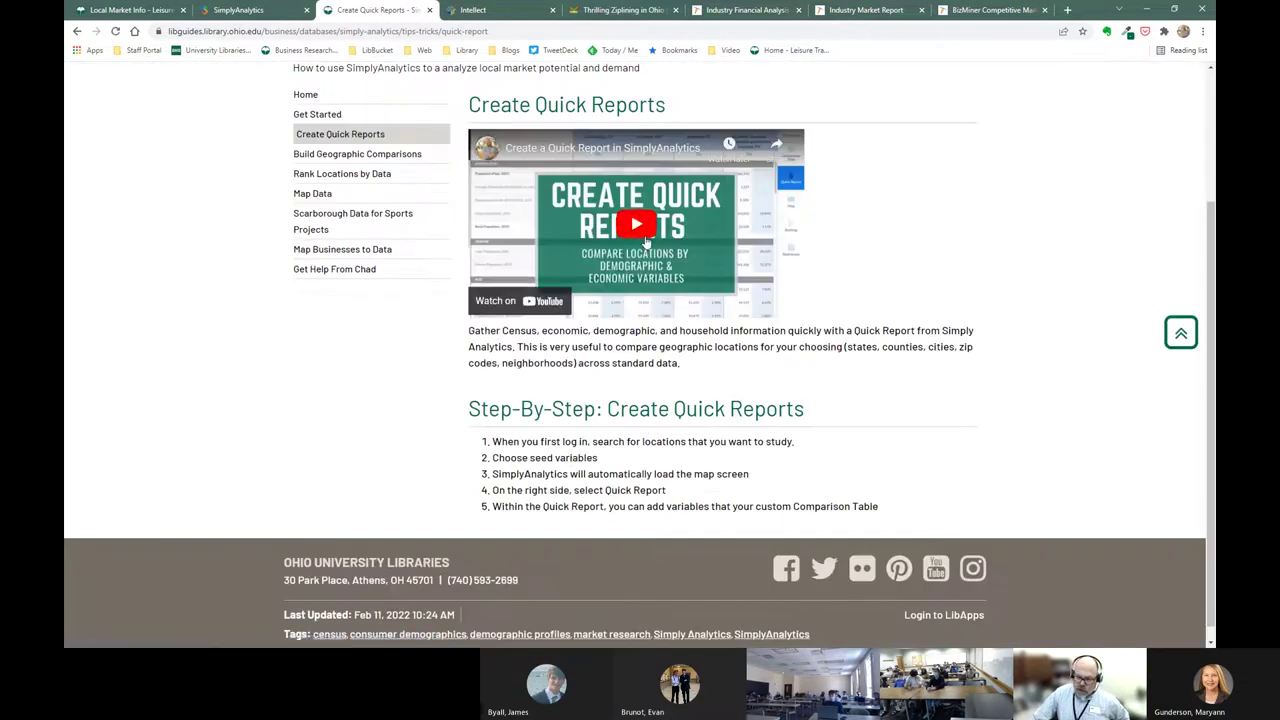
Step: Return to SimplyAnalytics, fill in the saved account email address and password, and sign in
click(224, 12)
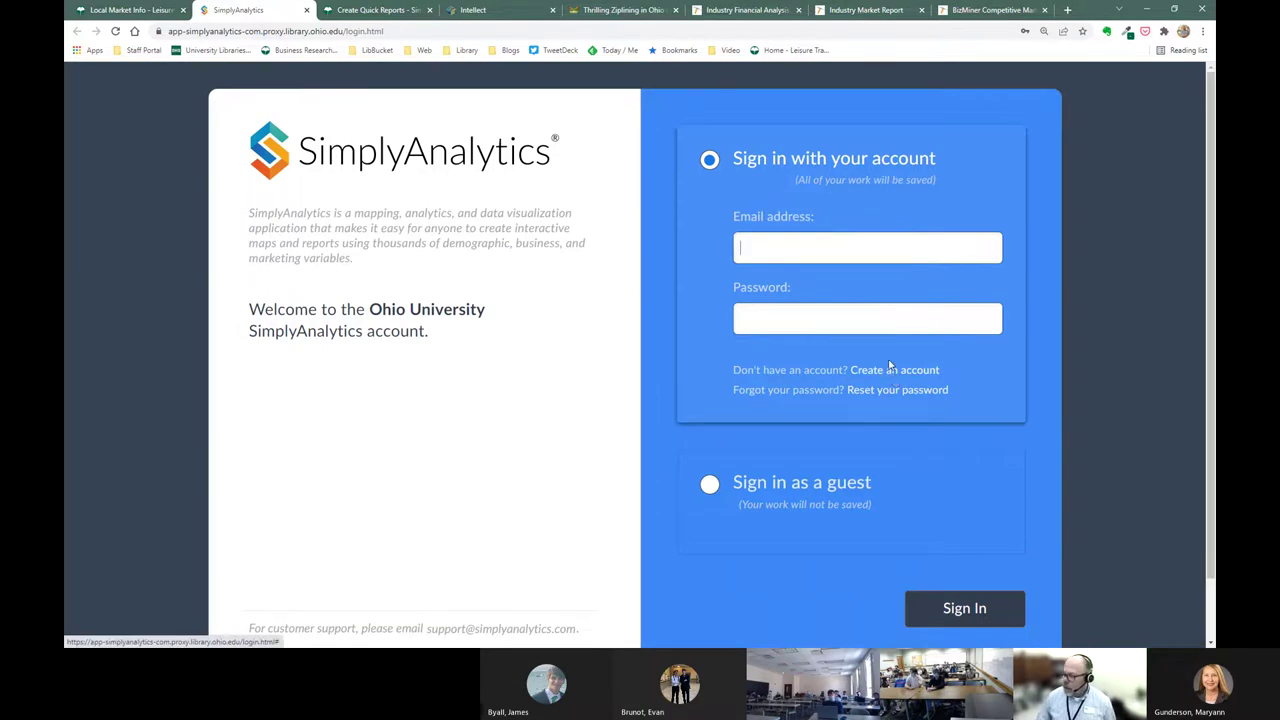
click(824, 262)
click(822, 281)
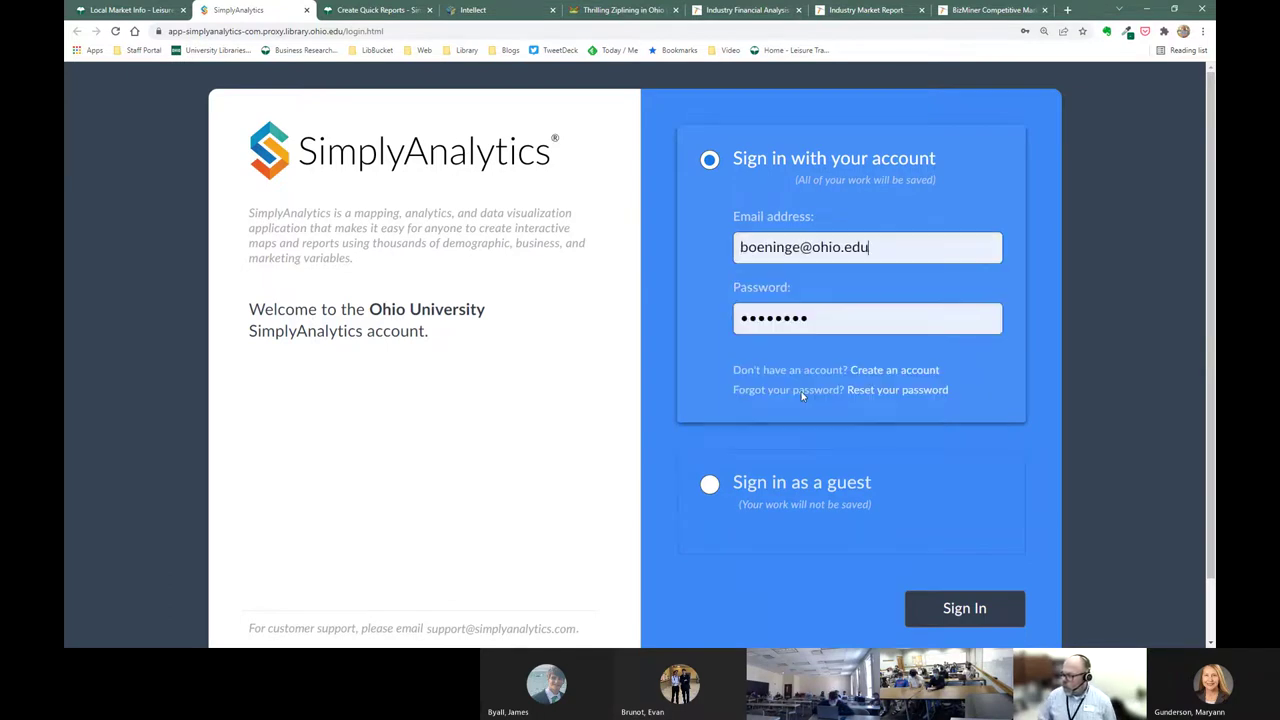
click(965, 609)
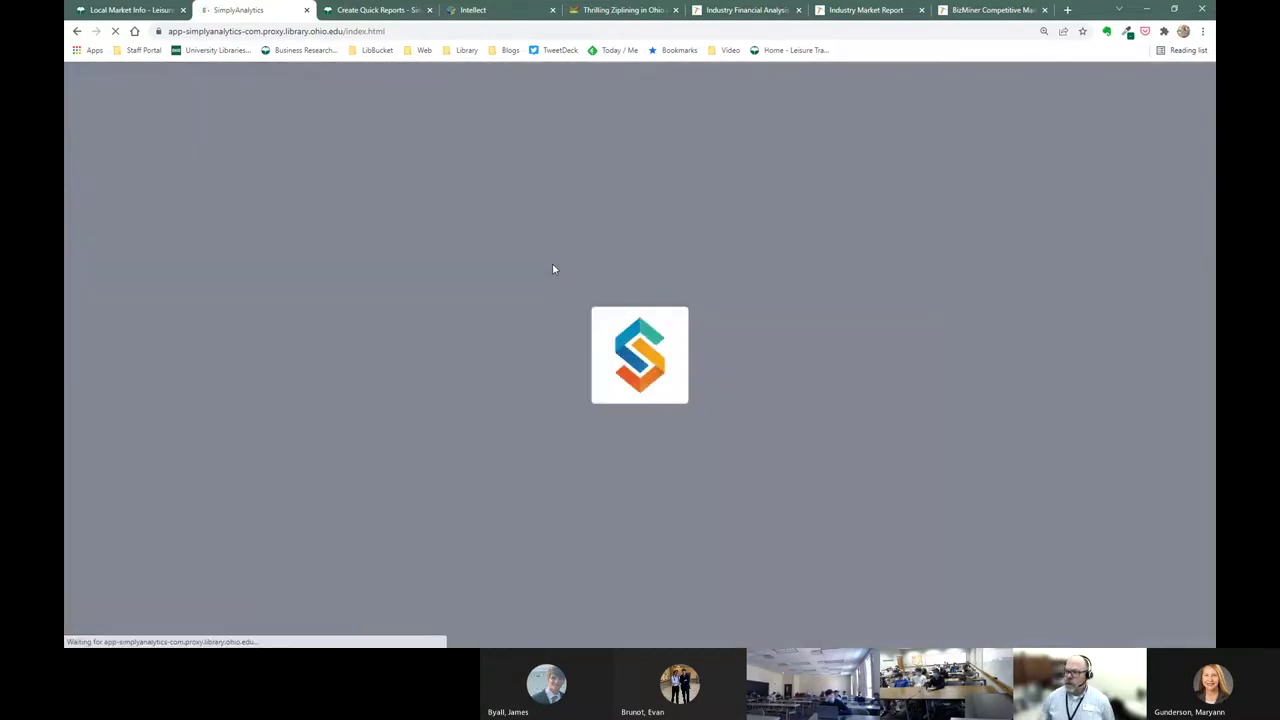
Step: Return to the Local Market Info page of the Leisure Travel & Tourism Industry guide and view its introduction
click(137, 10)
scroll(333, 286, up, 5)
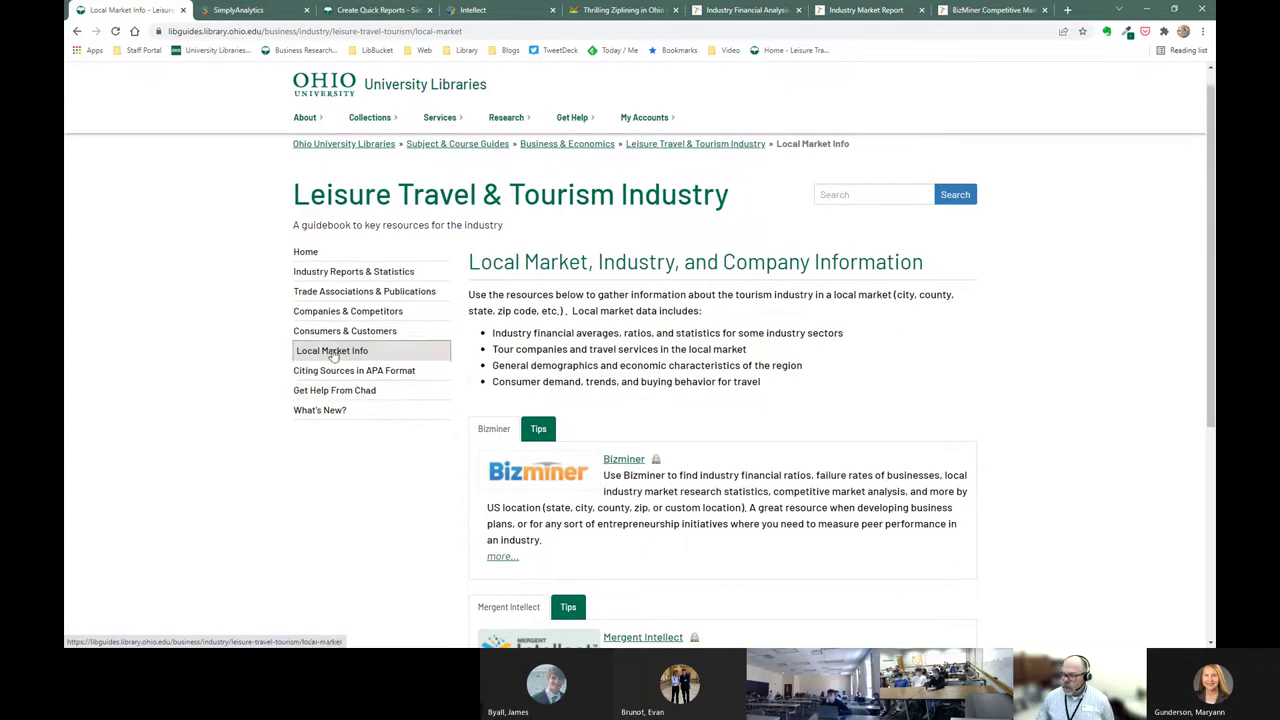
Step: Open the librarian's appointment scheduler from the guide's help page and show the available dates for an Online Research Consultation
click(265, 12)
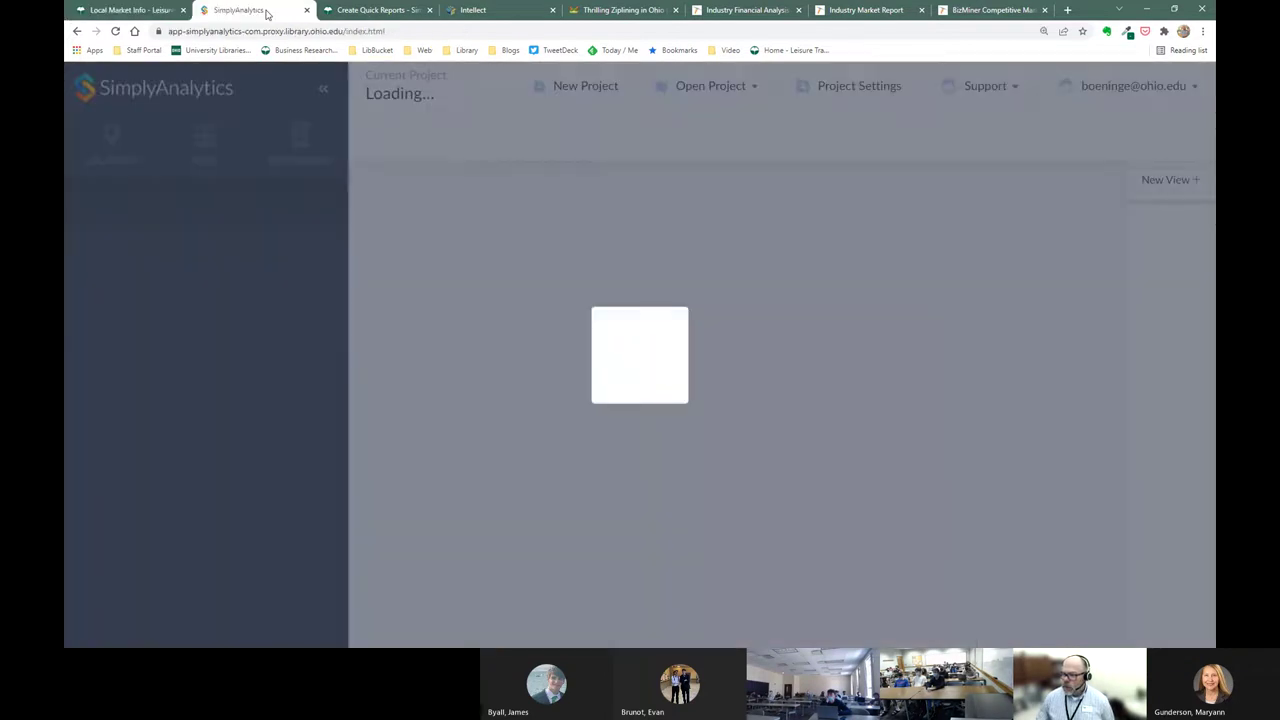
click(145, 10)
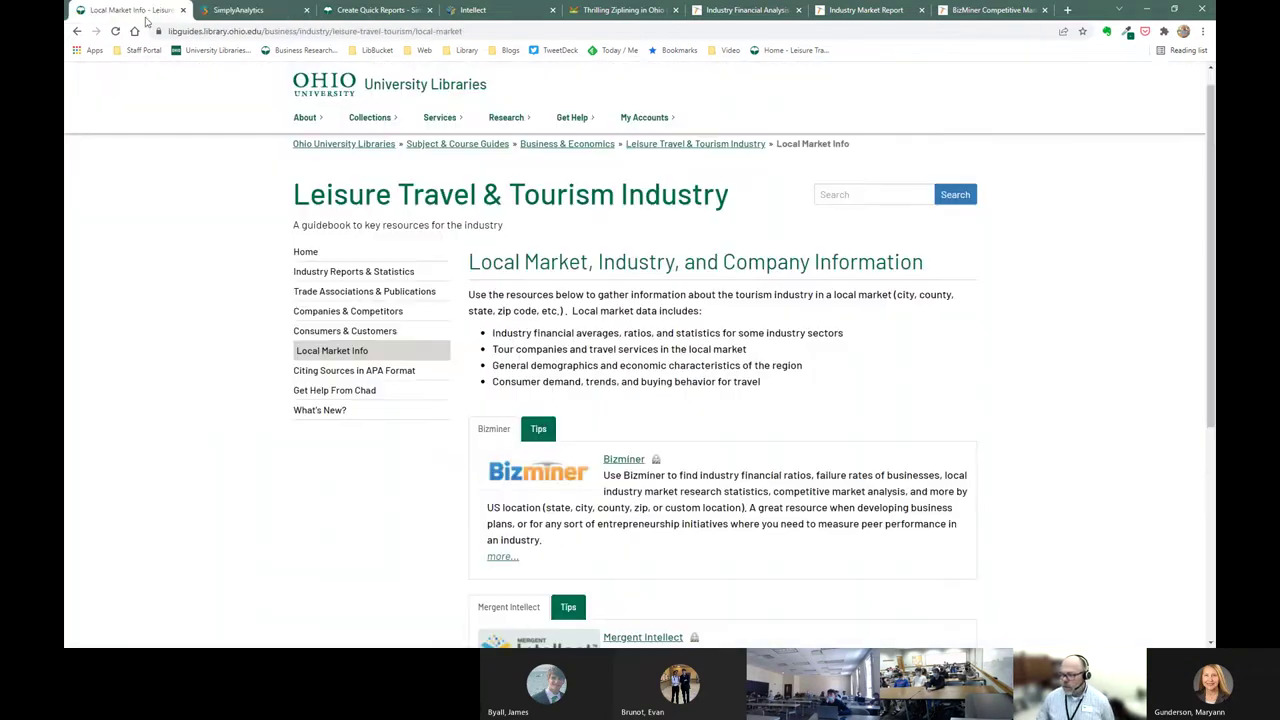
click(340, 391)
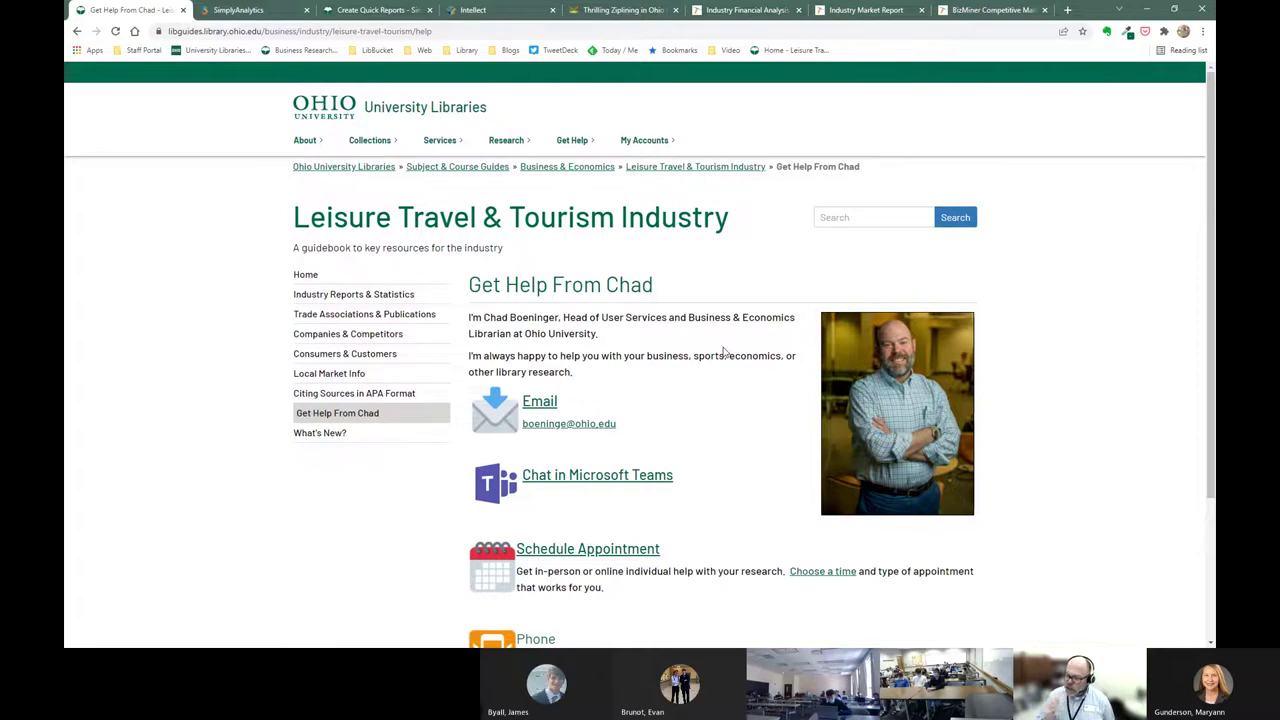
click(578, 550)
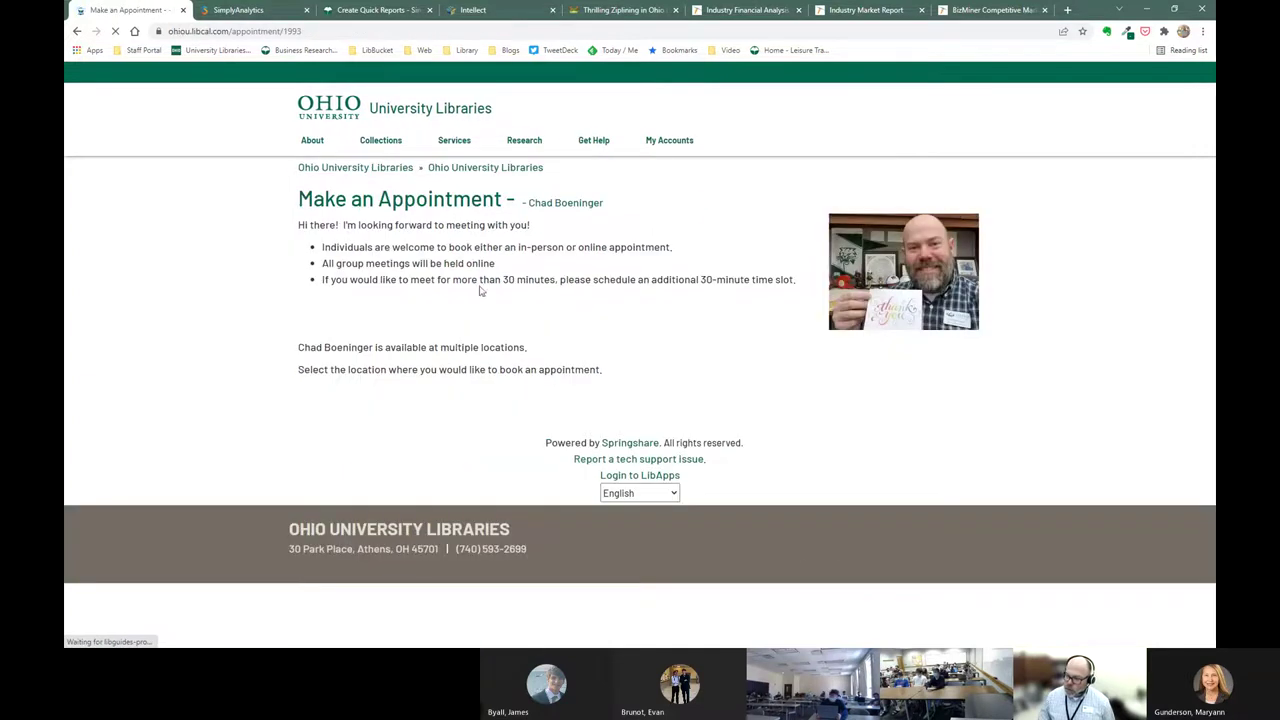
click(598, 202)
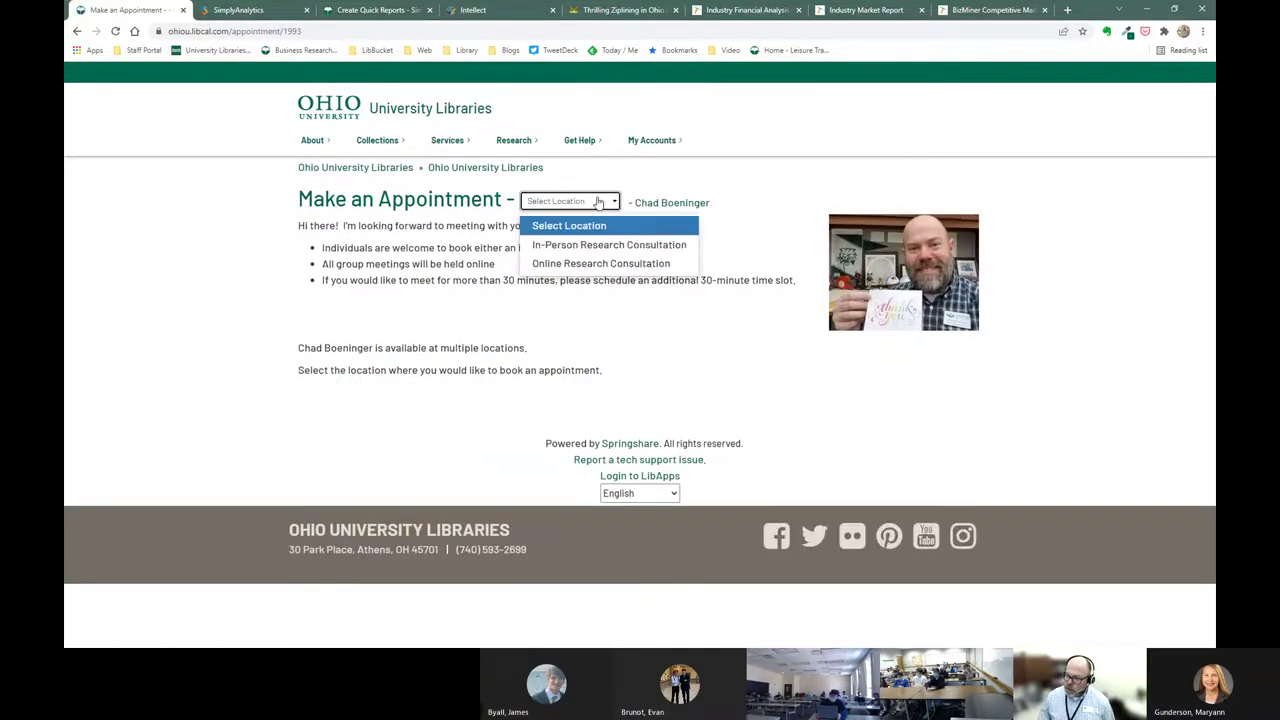
click(594, 265)
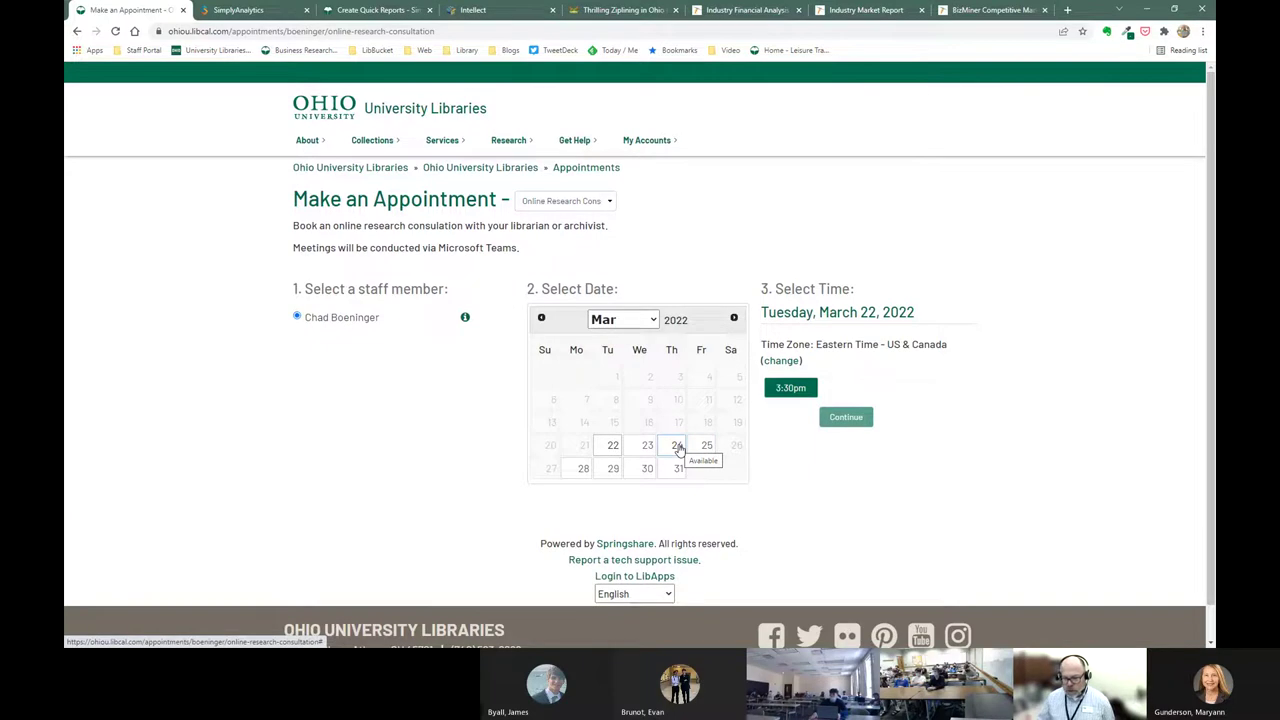
Step: Switch to SimplyAnalytics and review the comparison table's age, income, education and bicycling data for Chattanooga, Columbus and the USA
click(244, 11)
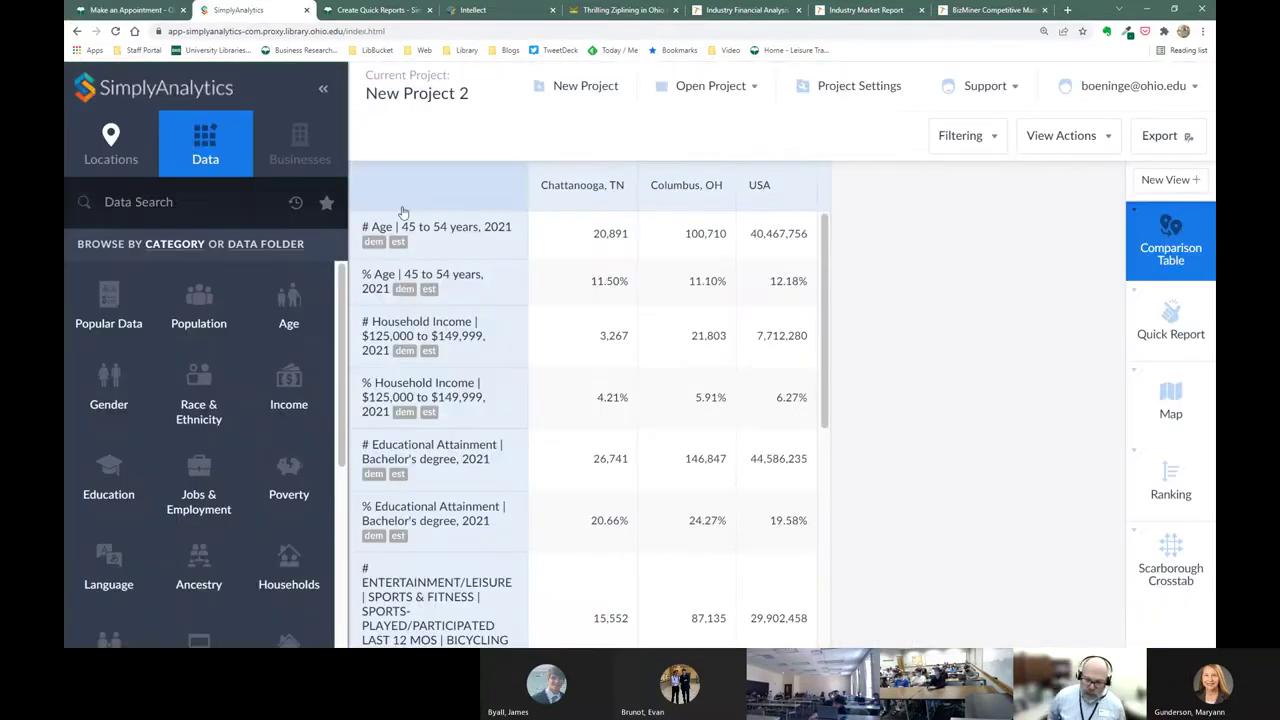
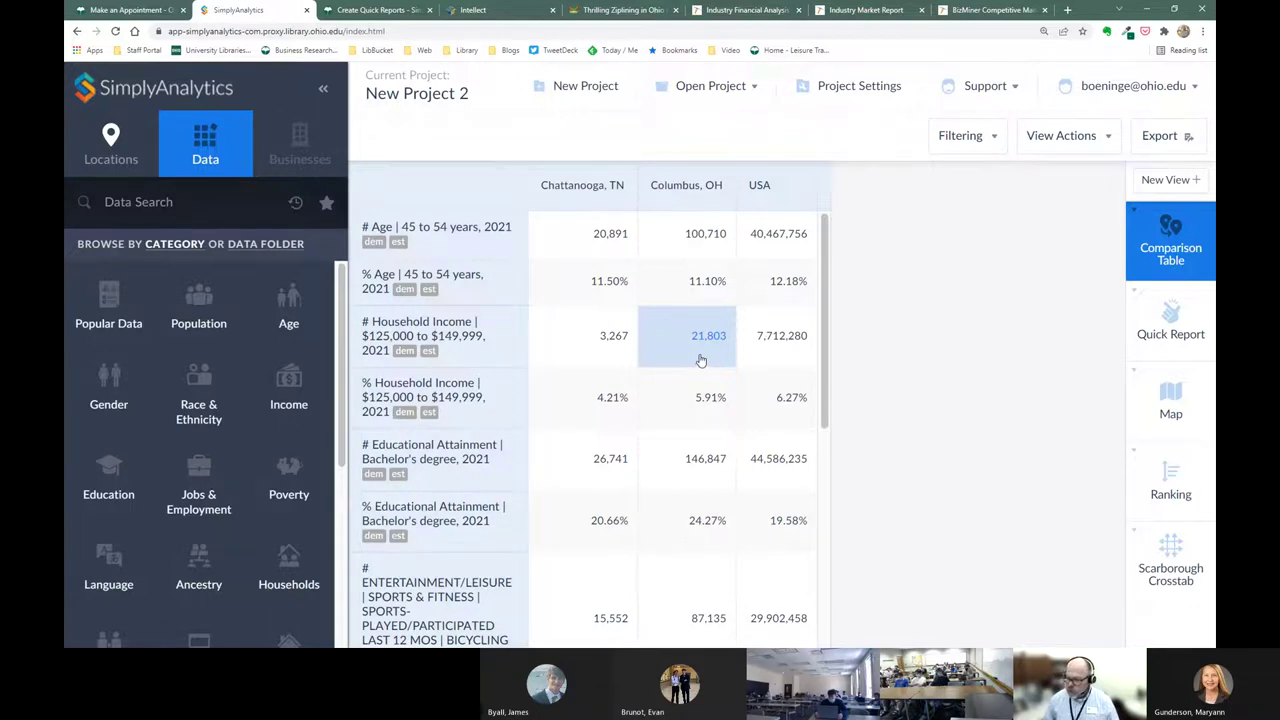
scroll(701, 360, down, 1)
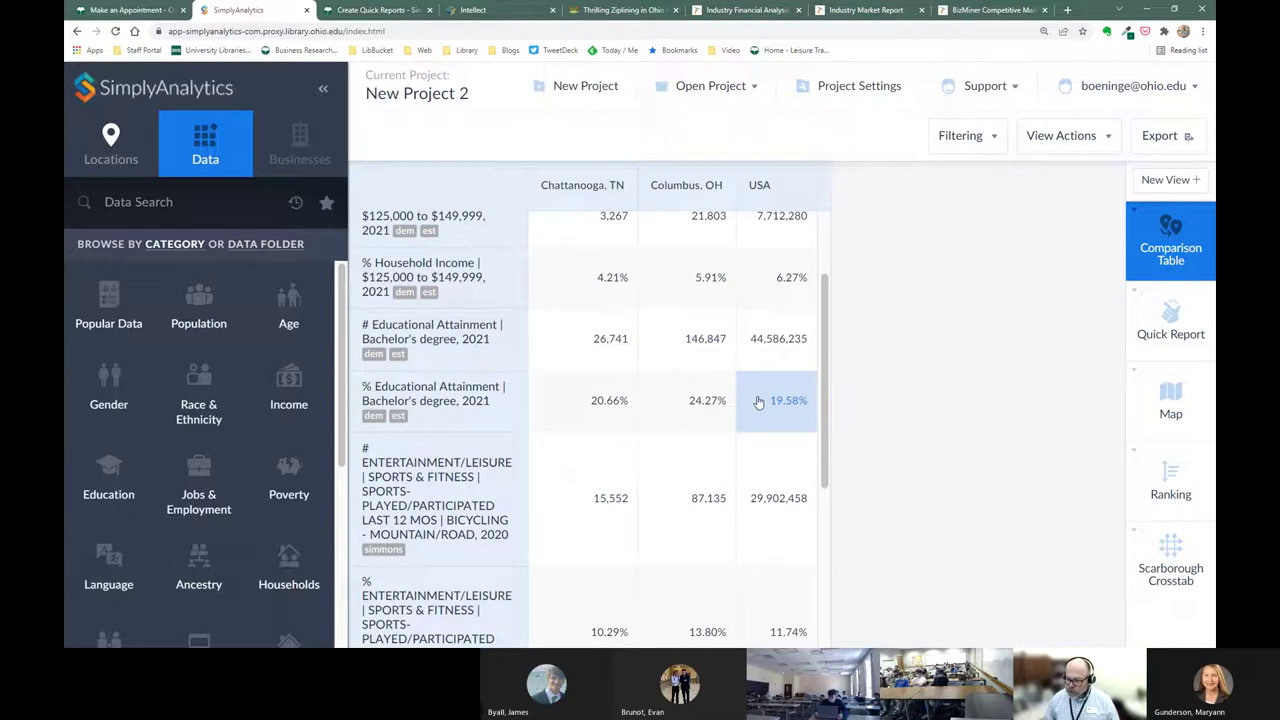
scroll(758, 400, down, 1)
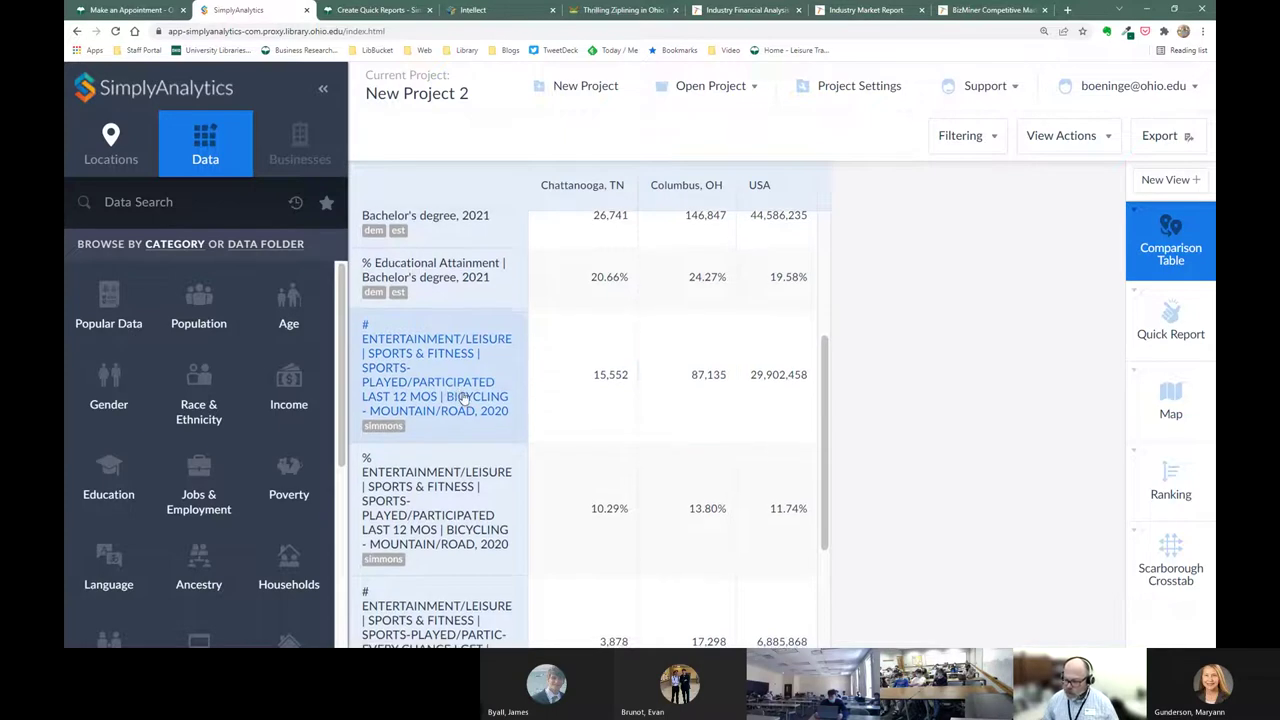
scroll(566, 420, down, 1)
scroll(609, 443, down, 1)
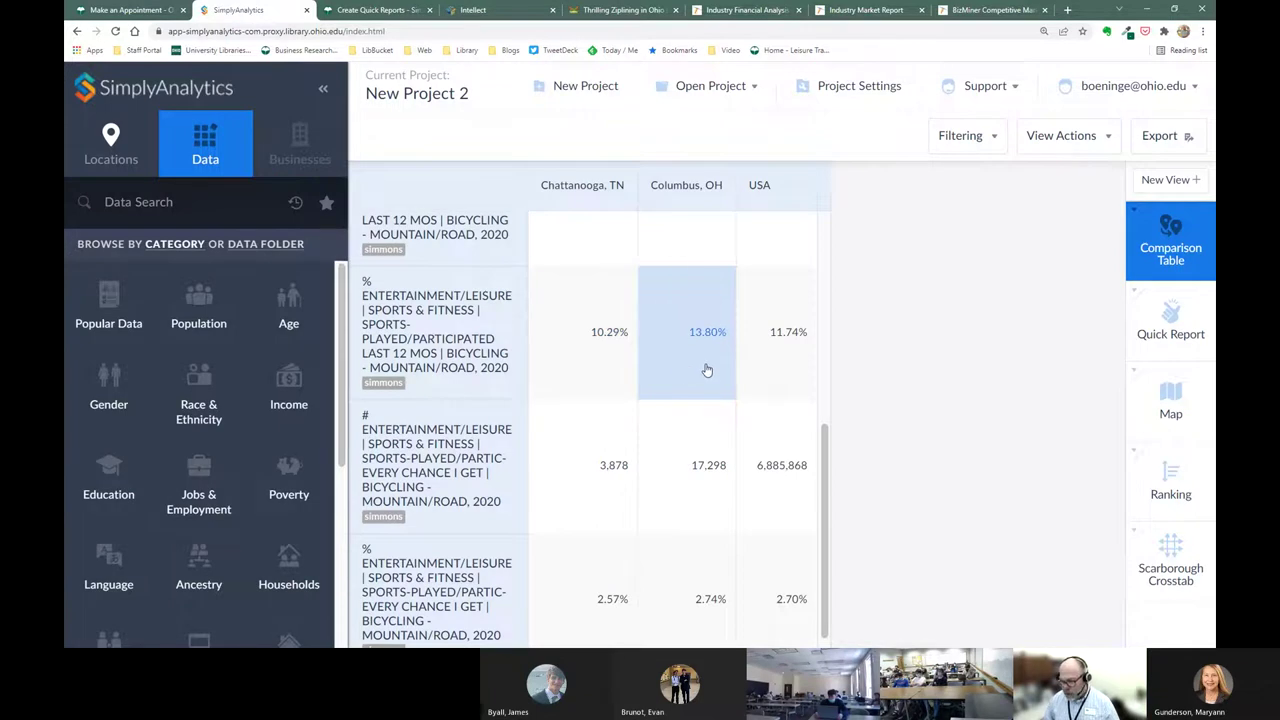
scroll(709, 366, down, 1)
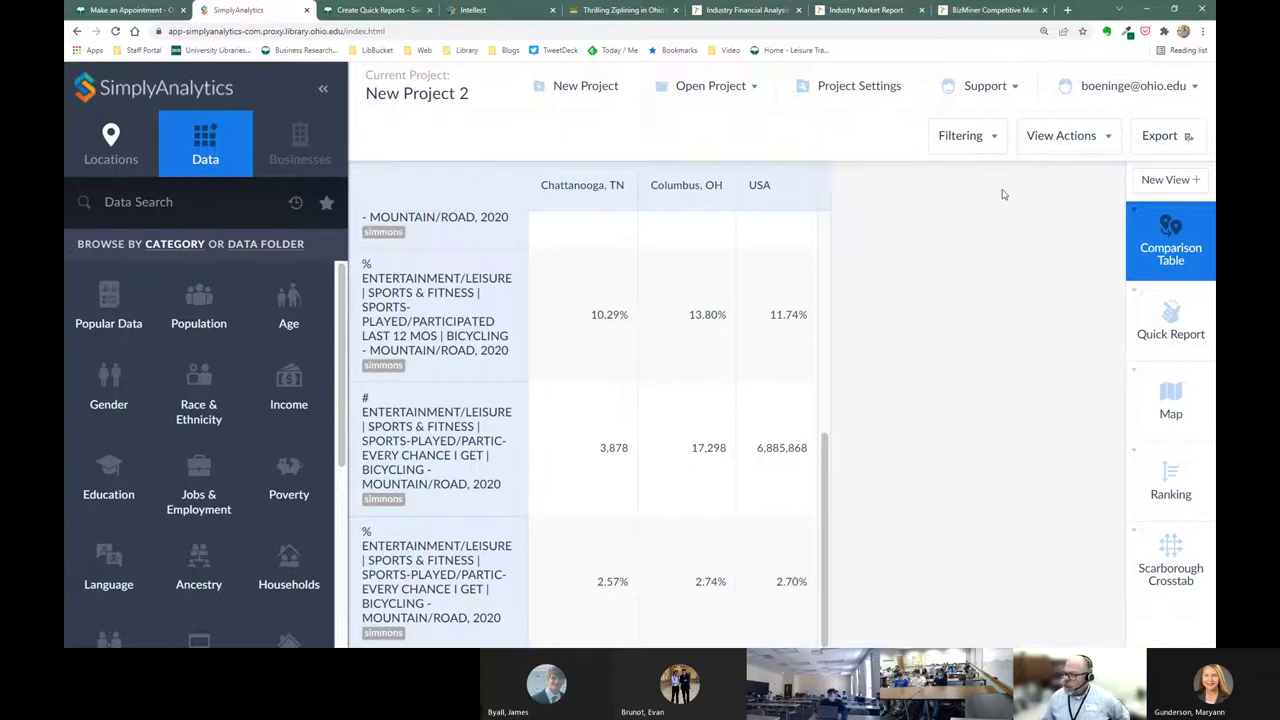
Step: Start a new project and add the cities Chattanooga, TN and Columbus, OH as locations to analyze
click(597, 90)
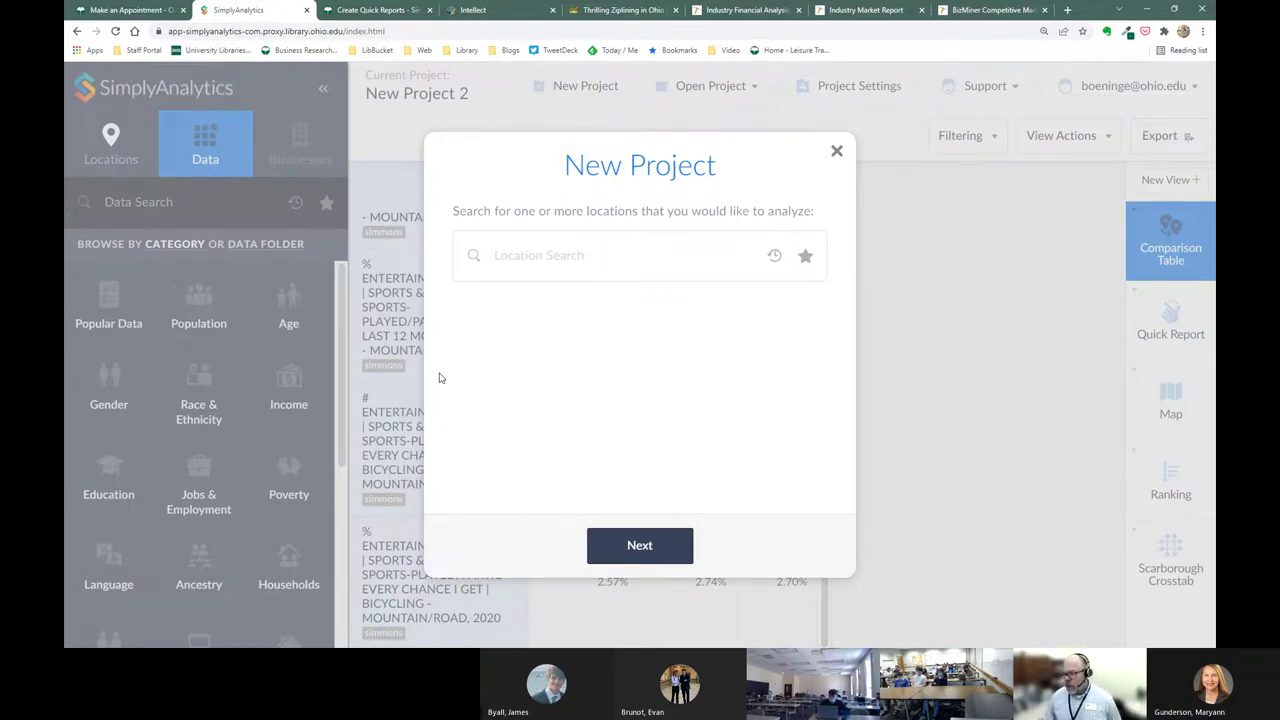
click(557, 254)
text(chattanoog)
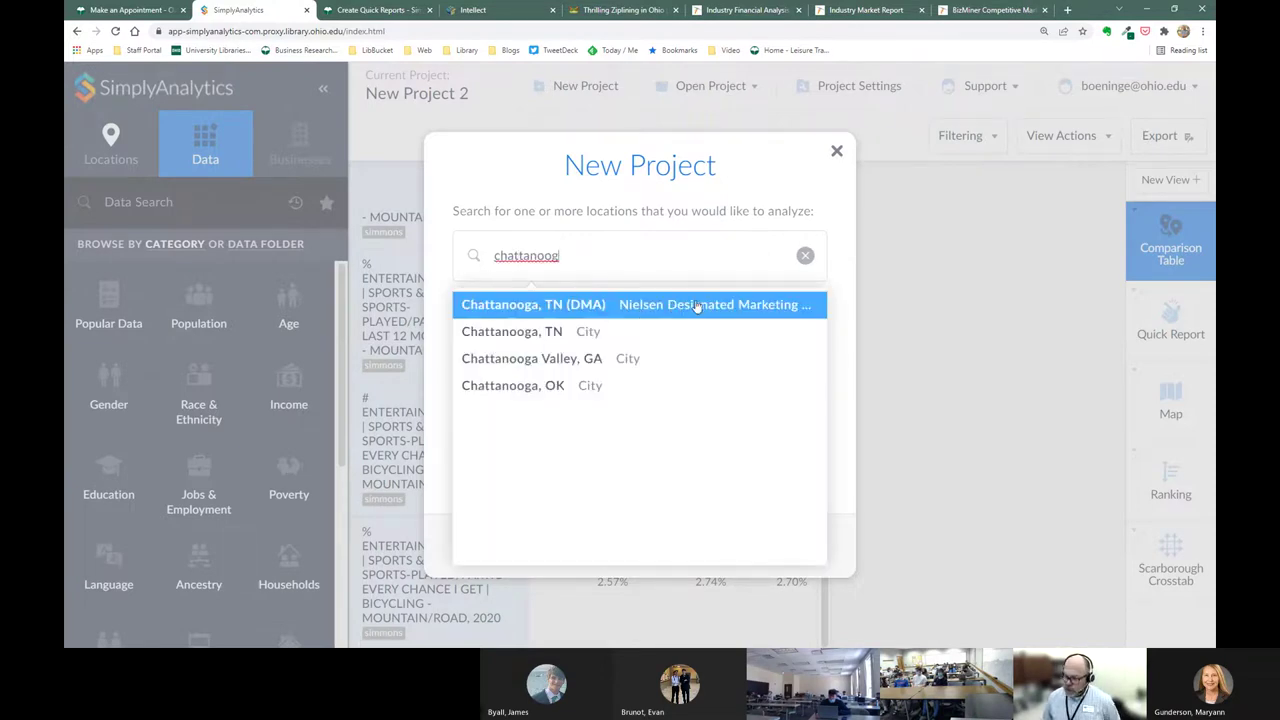
click(527, 336)
click(538, 247)
text(columbus)
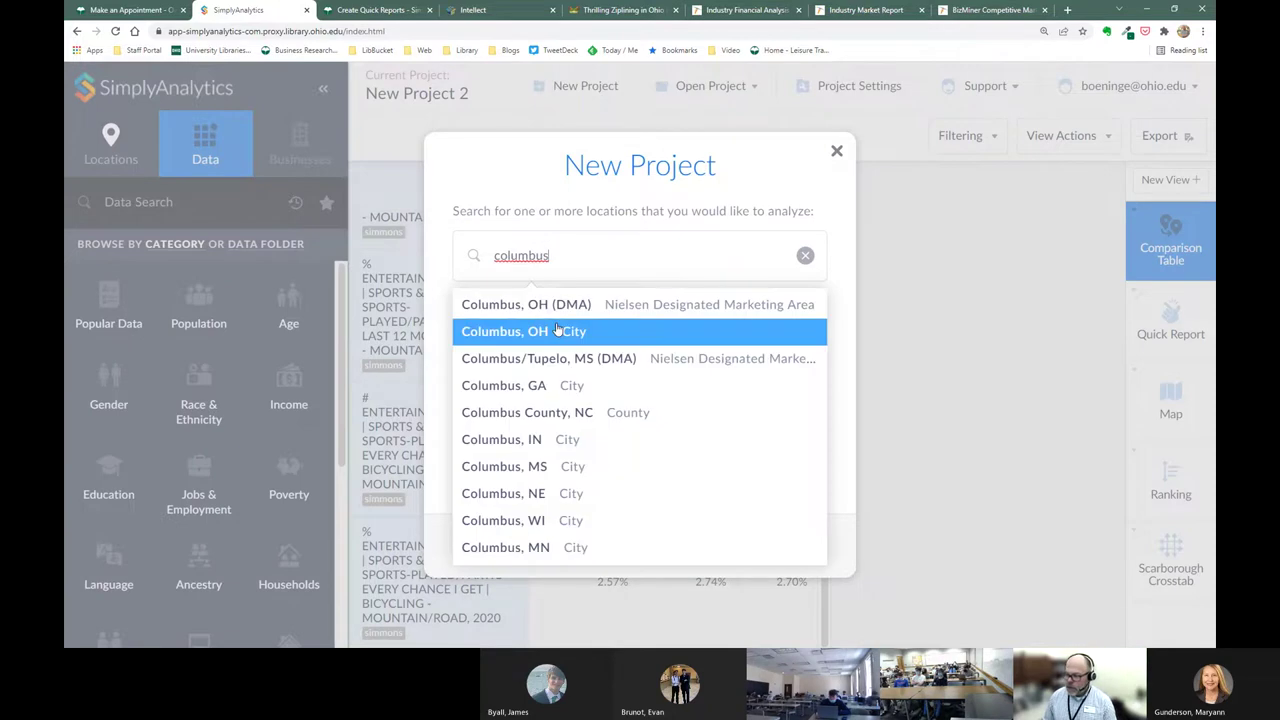
click(563, 337)
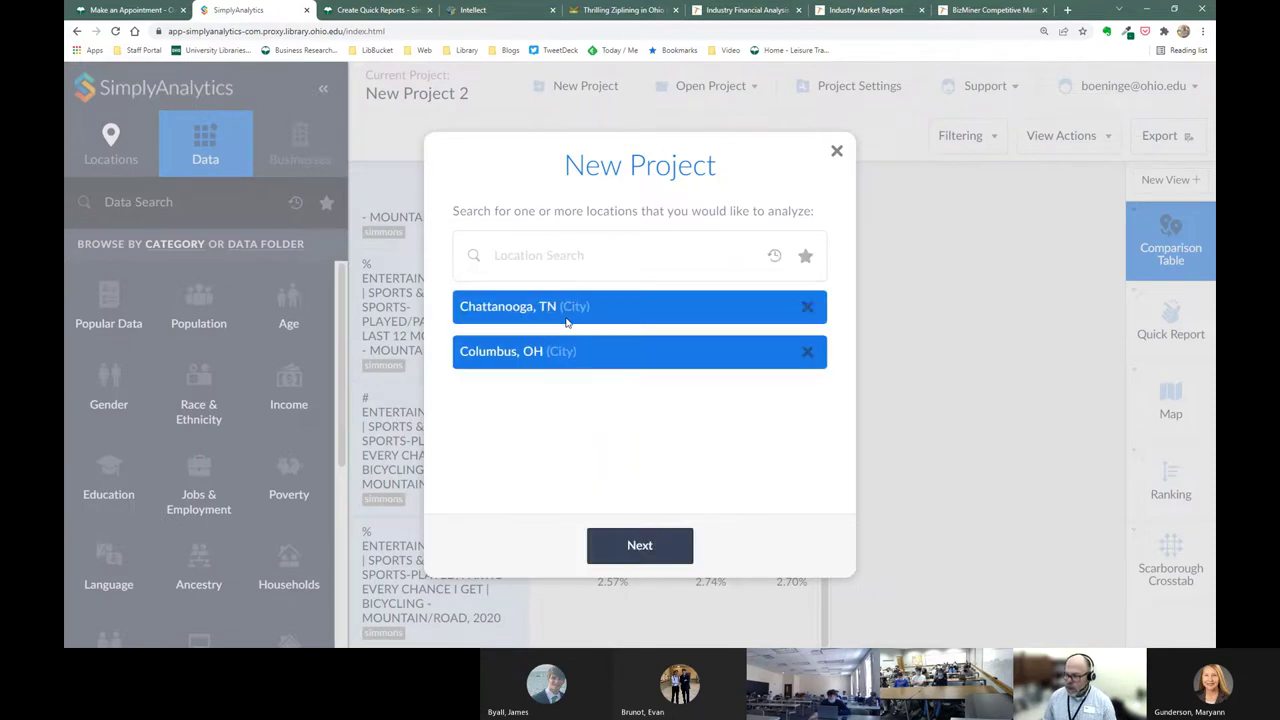
Step: Add zip code 37421, Chattanooga, TN and Franklin County, OH to the new project's locations
click(532, 251)
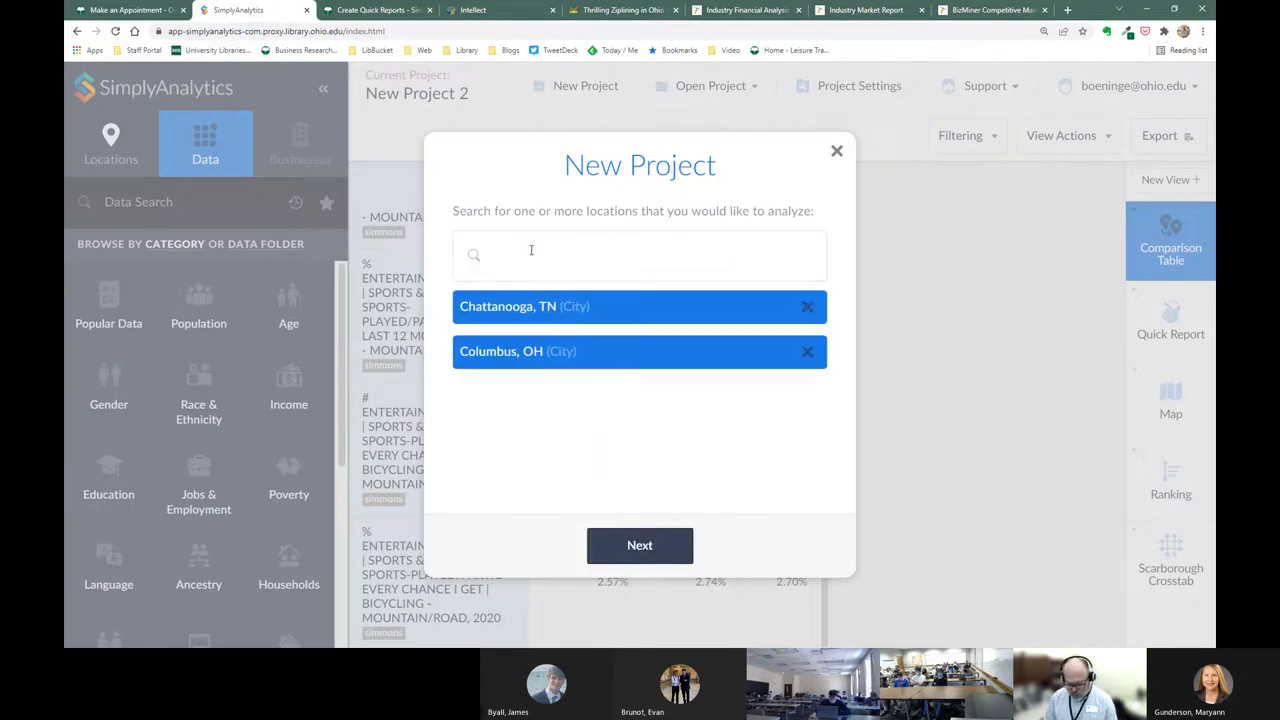
text(37)
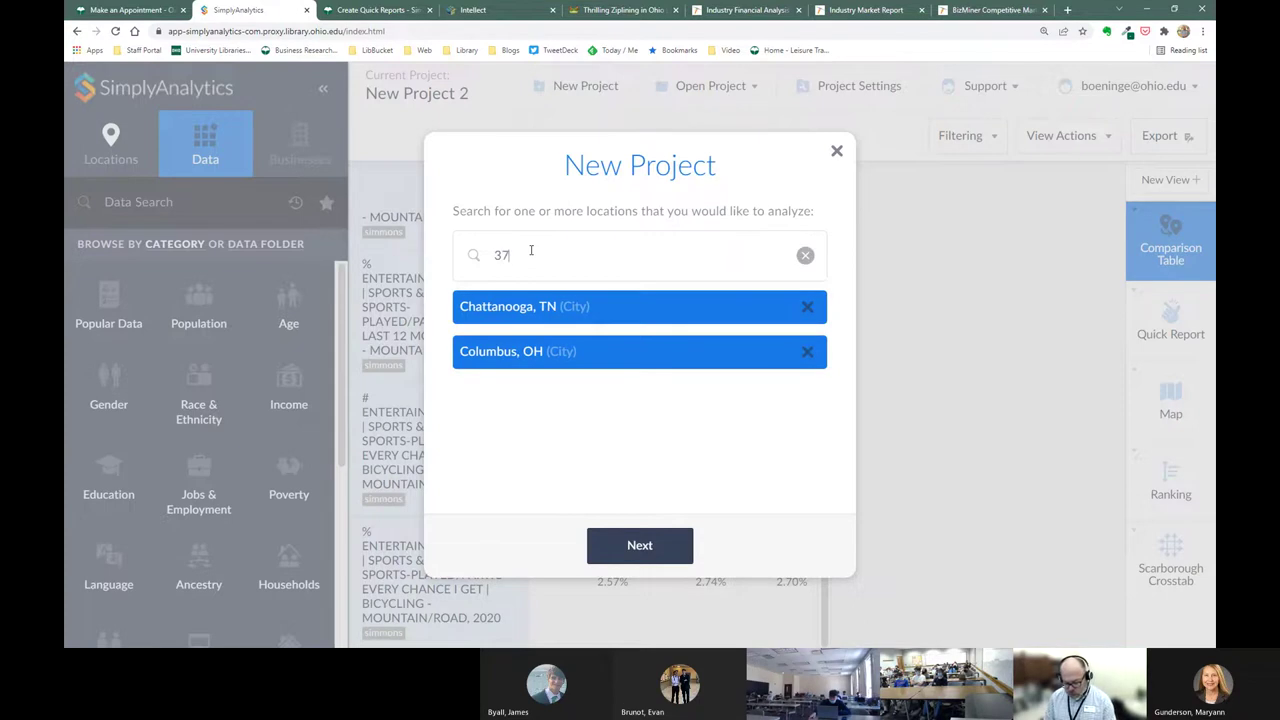
text(421)
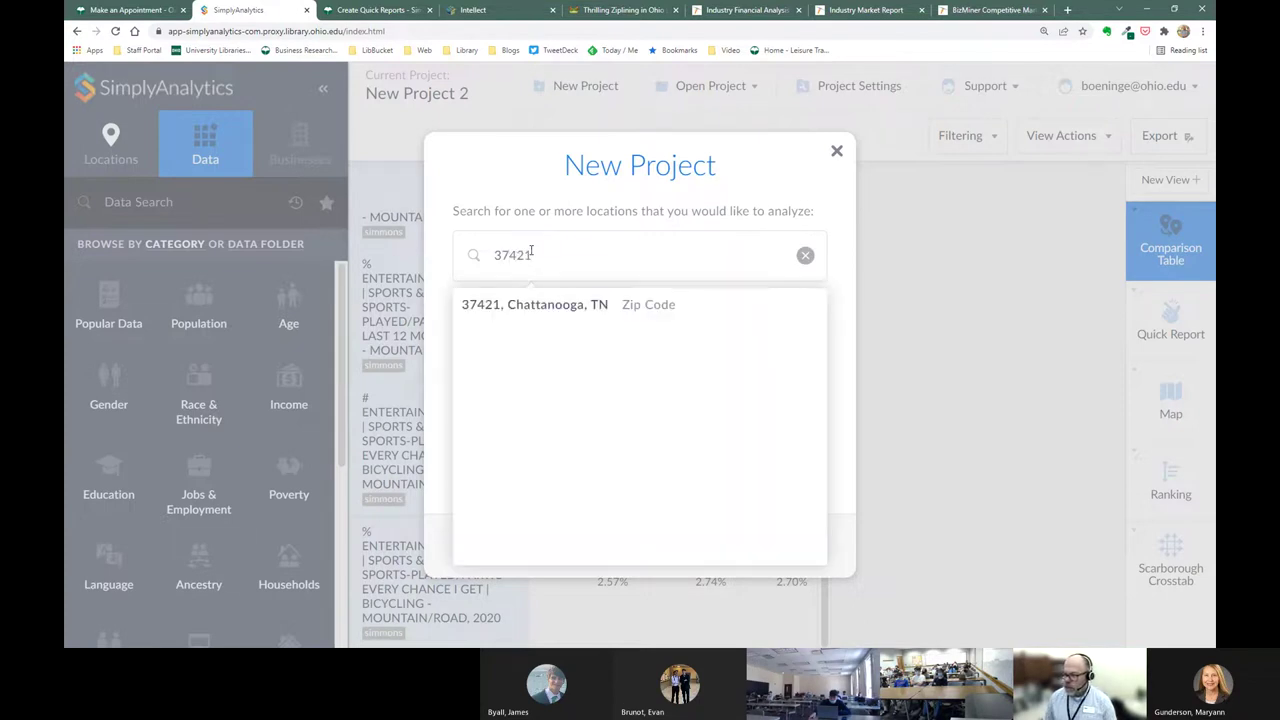
click(549, 307)
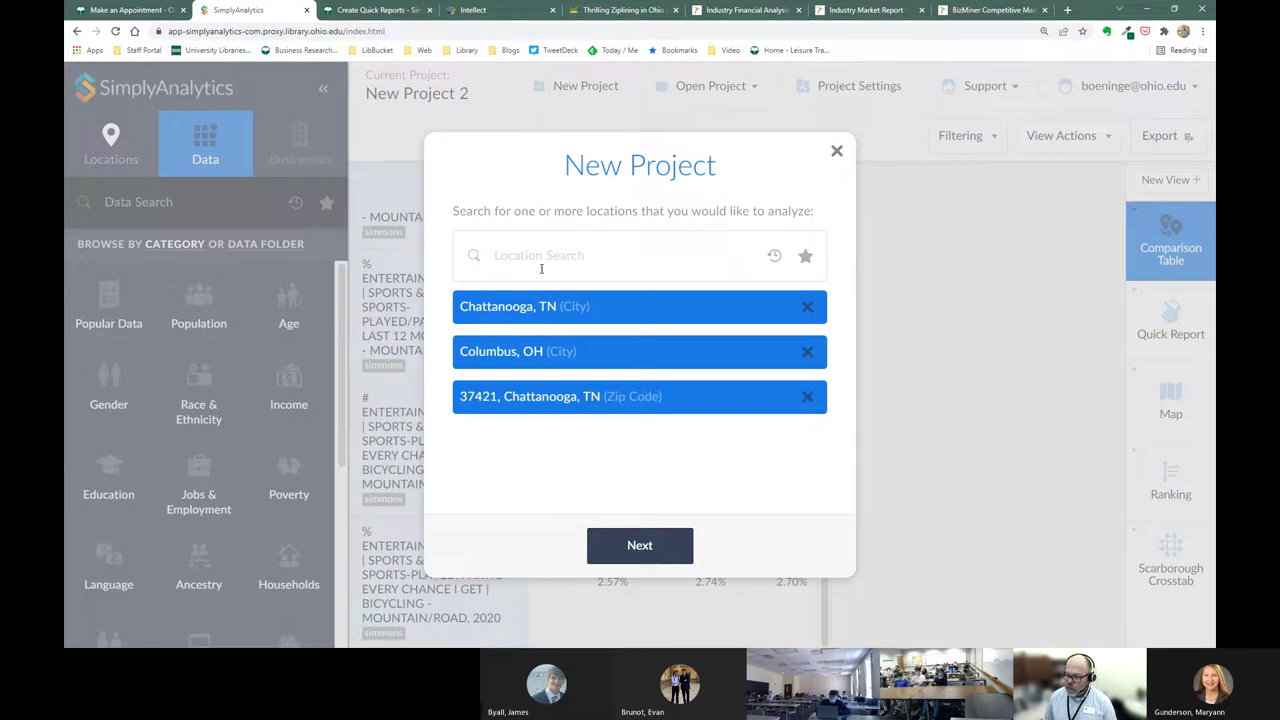
text(franklin)
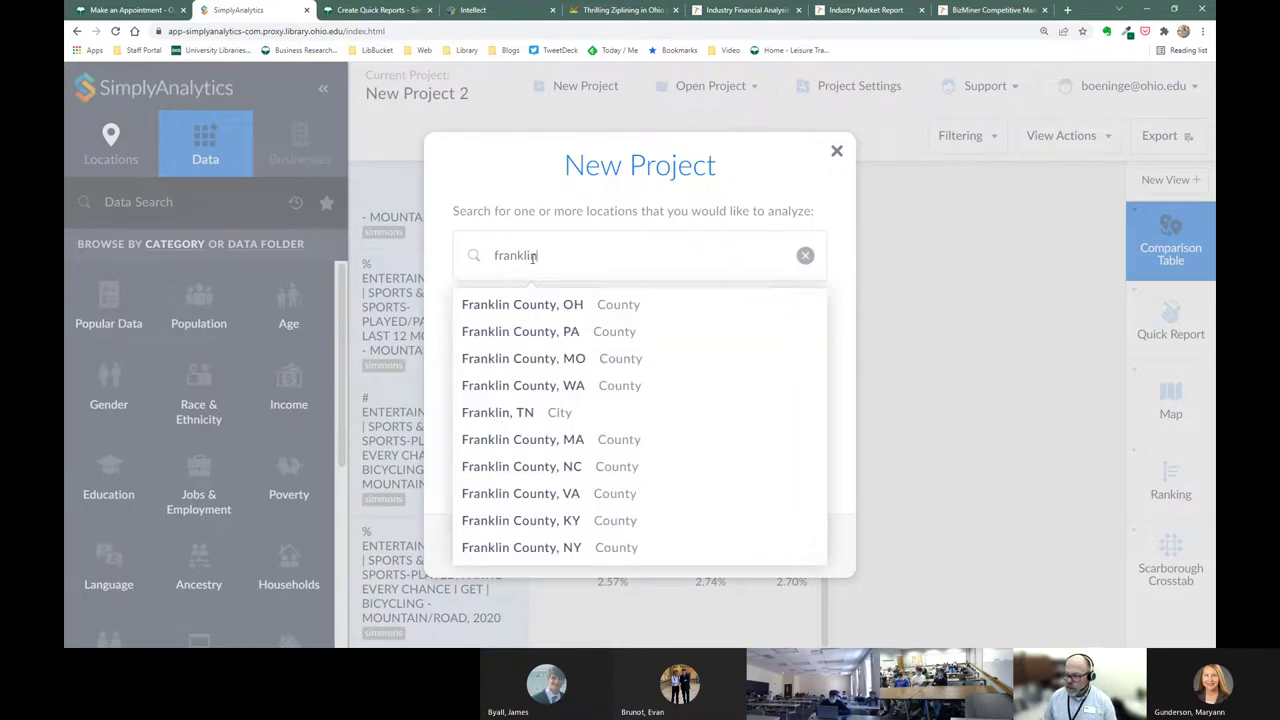
click(545, 305)
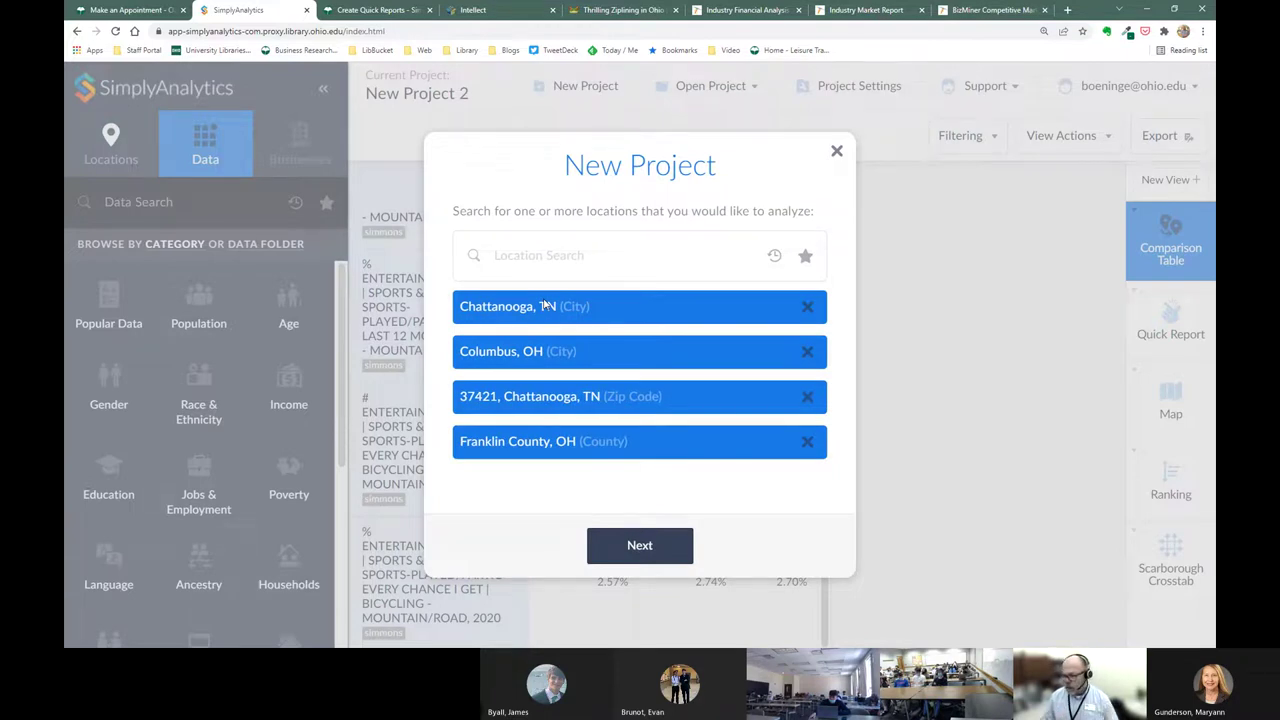
Step: Add # Total Population, % Household Income $100,000 or more and Per Capita Income to the seed variables, and create the project
click(640, 545)
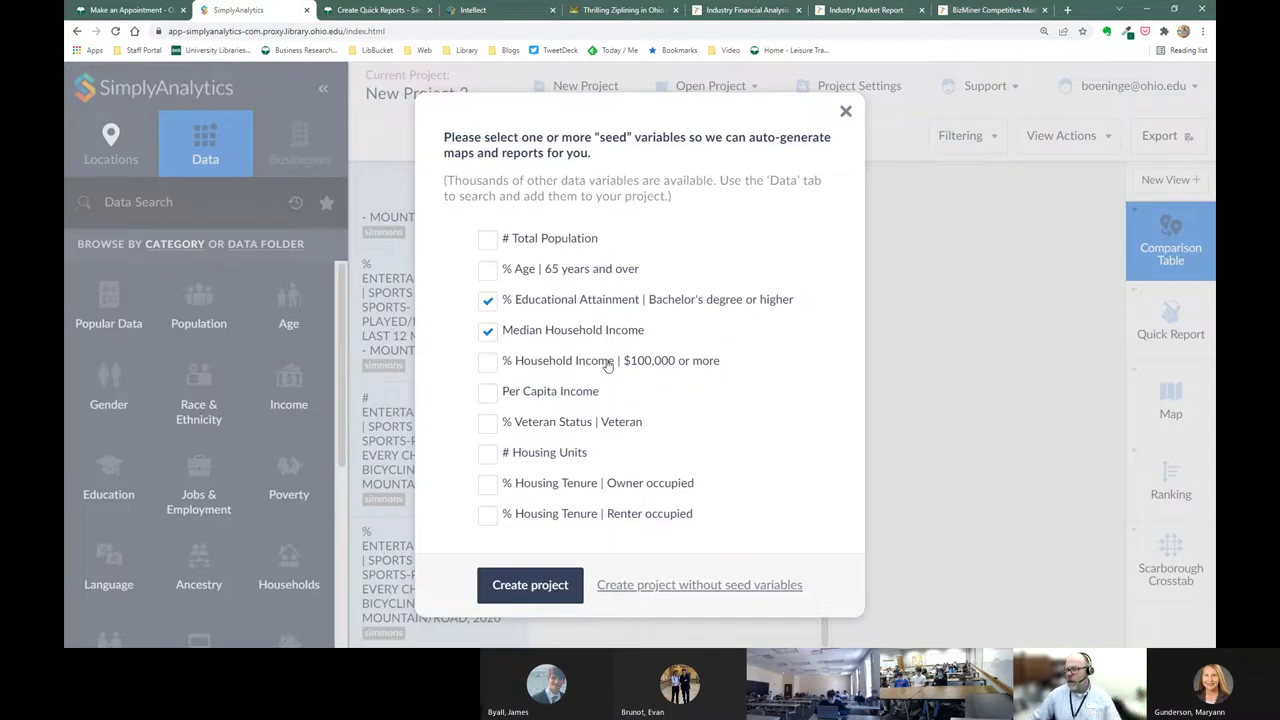
click(489, 240)
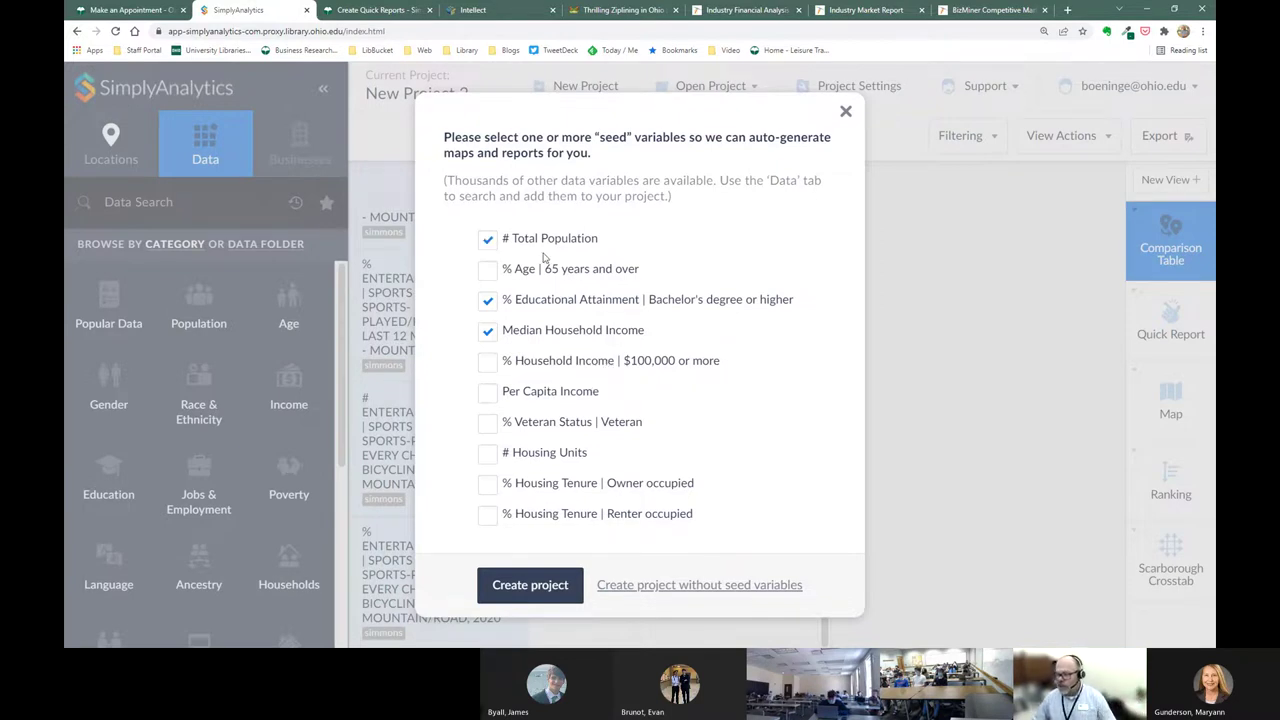
click(489, 363)
click(489, 393)
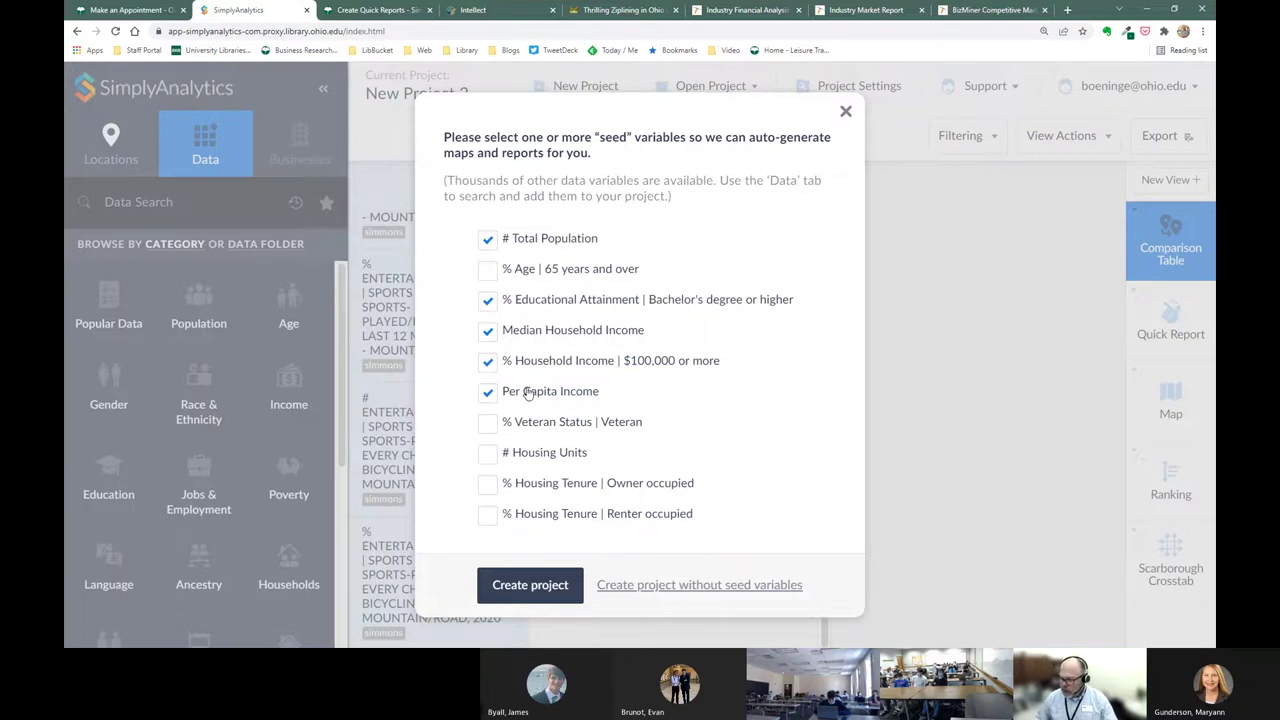
click(518, 591)
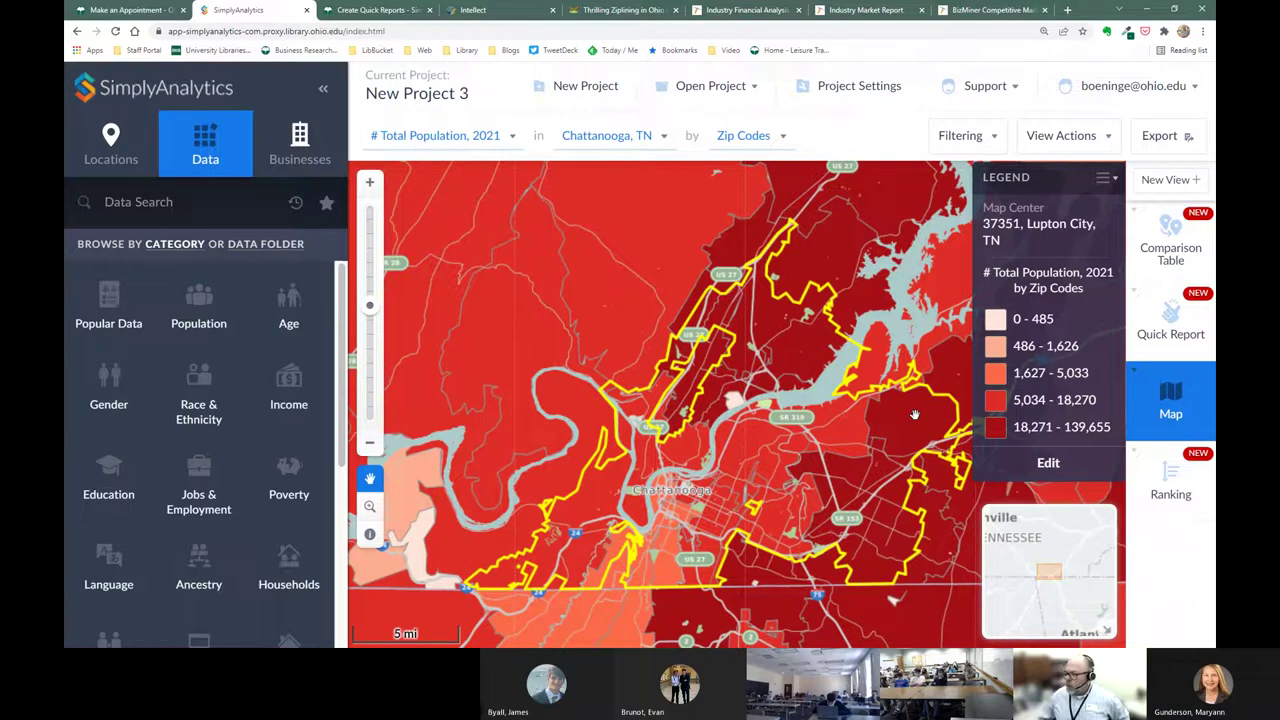
Step: Open the Quick Report and add the Age 35 to 44 years and Age 45 to 54 years variables to the project
click(1163, 320)
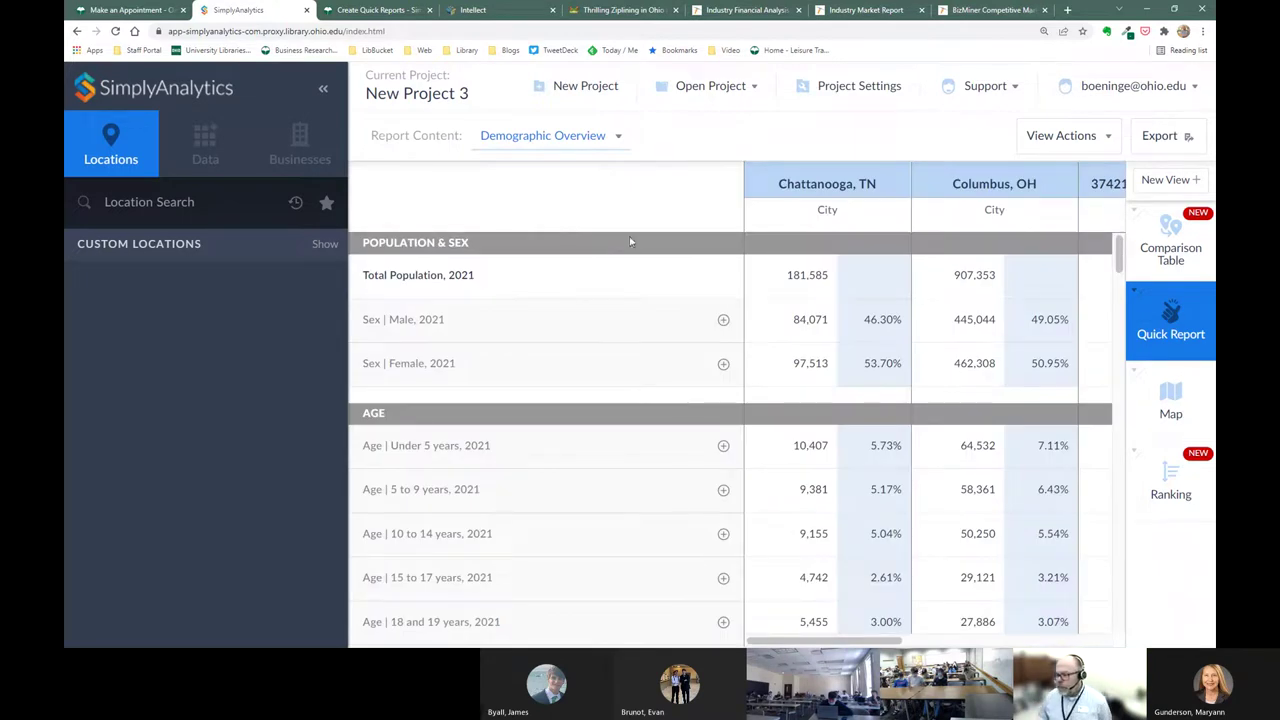
mouse_move(813, 641)
mouse_down()
mouse_move(1020, 642)
mouse_move(811, 642)
mouse_up()
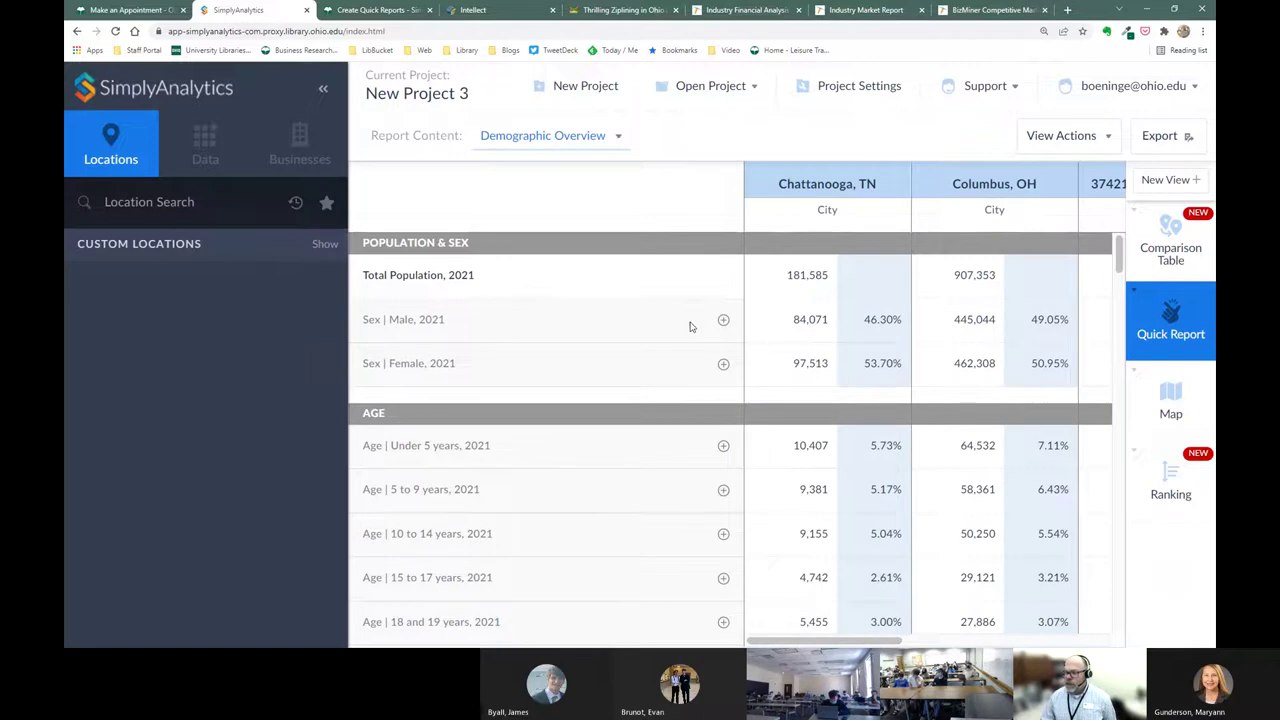
scroll(663, 317, down, 3)
scroll(660, 314, down, 2)
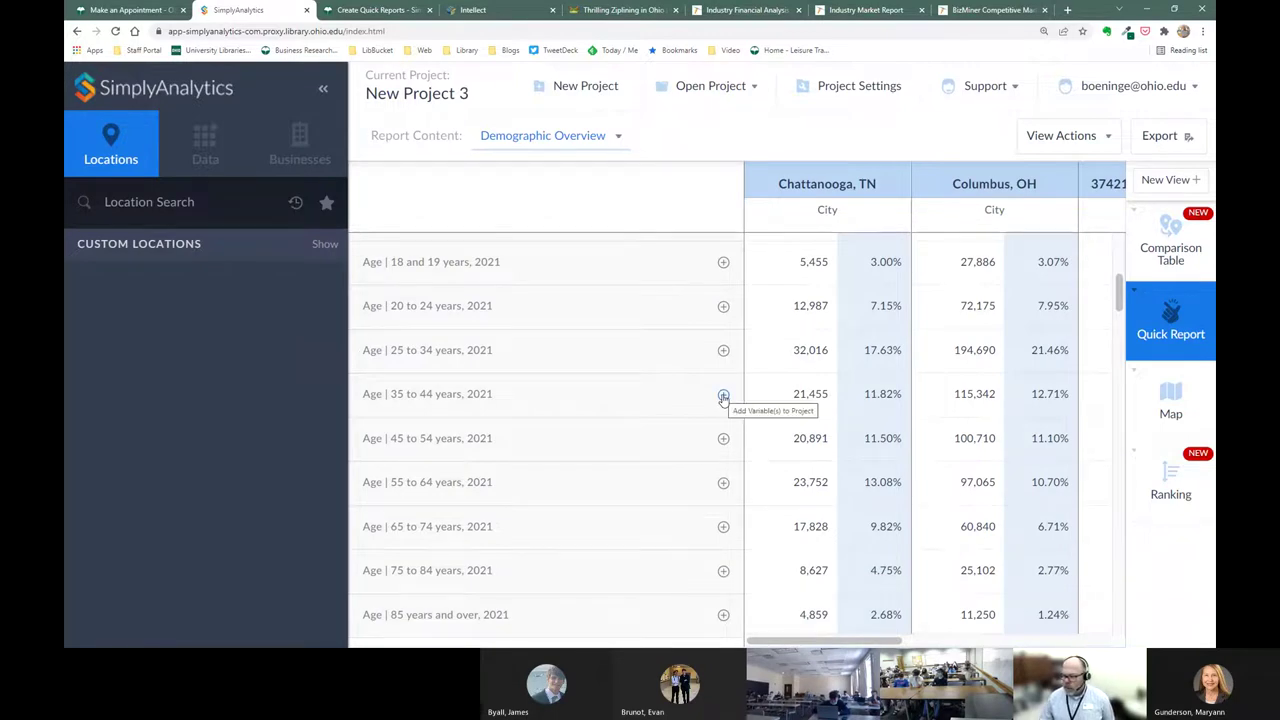
scroll(723, 390, down, 1)
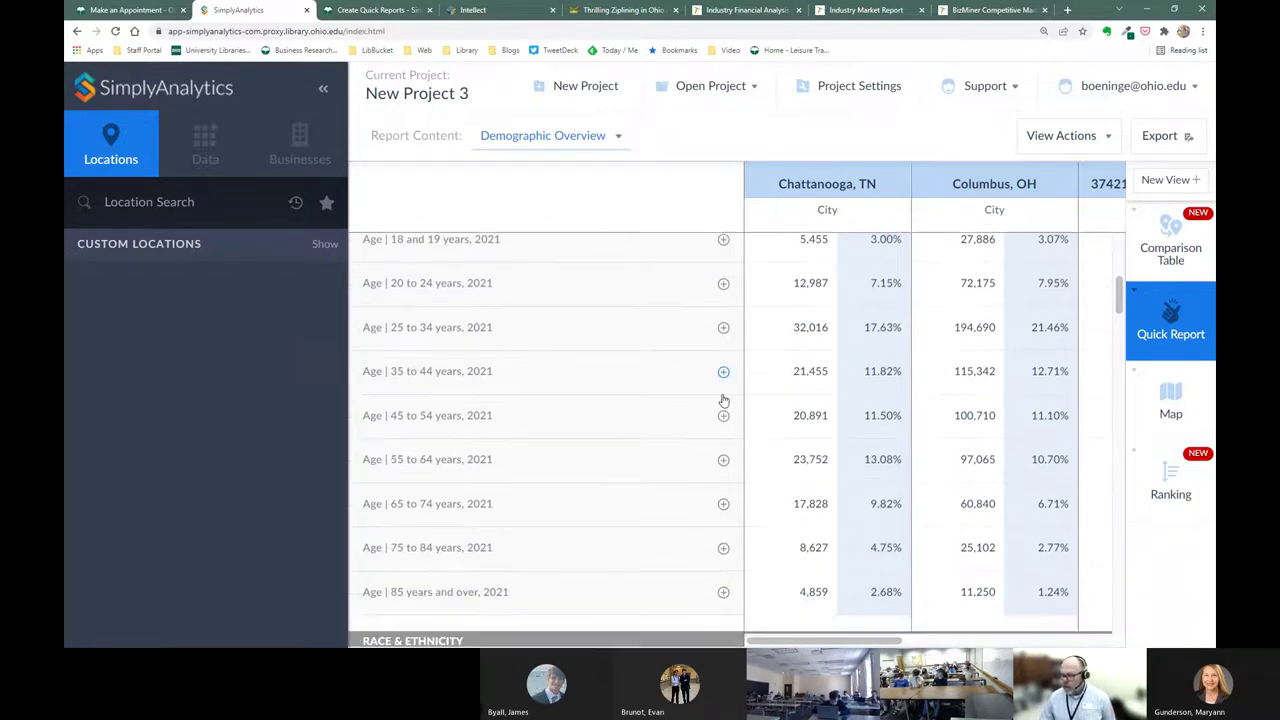
scroll(650, 412, up, 1)
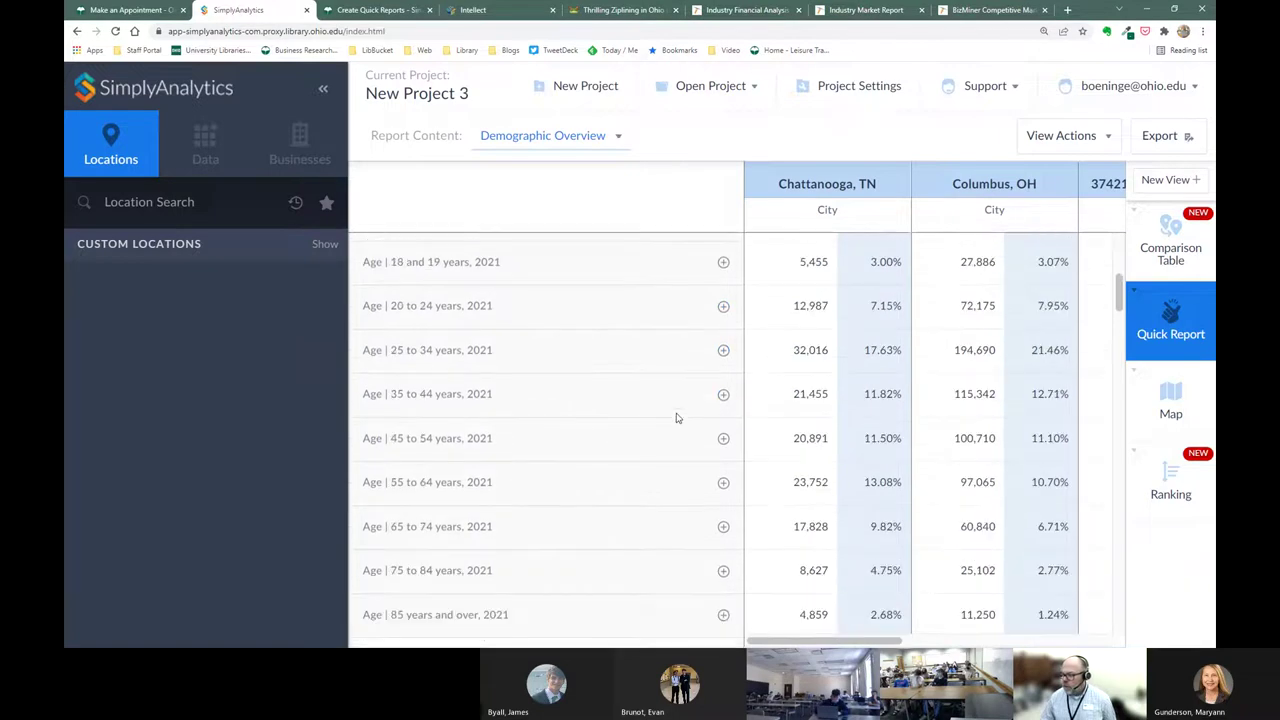
click(722, 396)
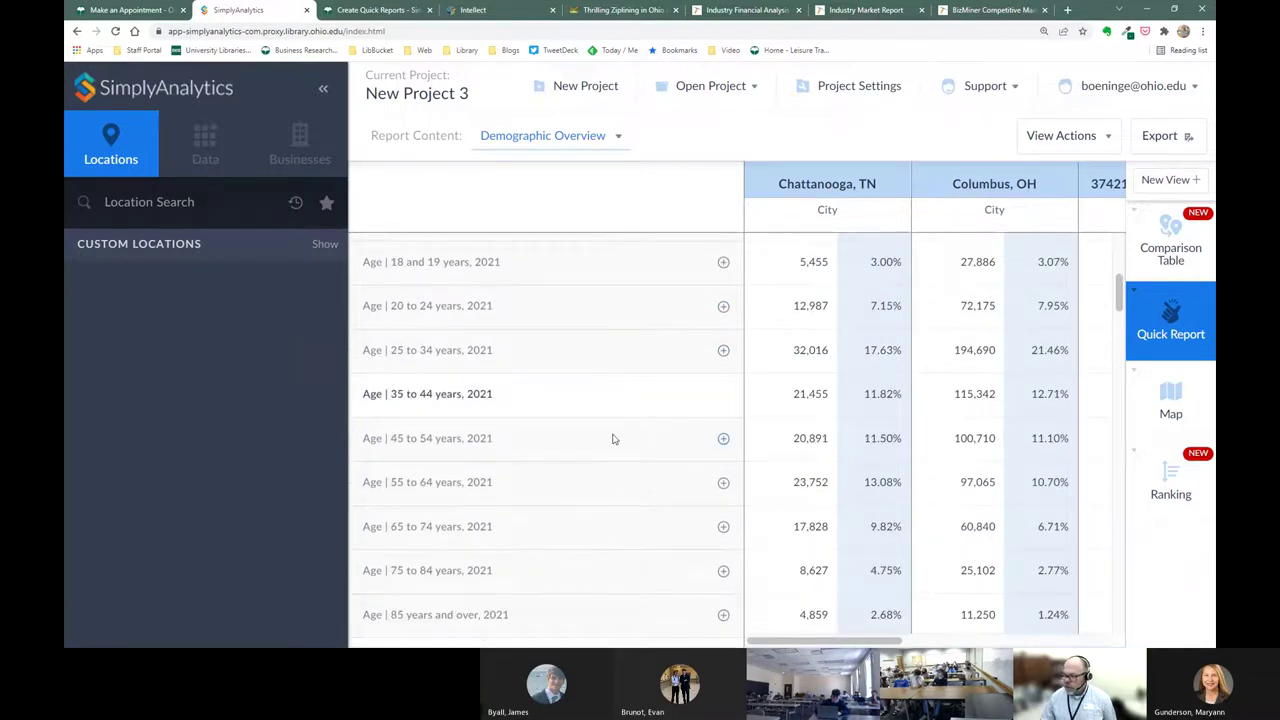
click(723, 440)
Step: Add the Household Income $125,000 to $149,999 and $150,000 to $199,999 variables from the Quick Report to the project
scroll(623, 375, down, 7)
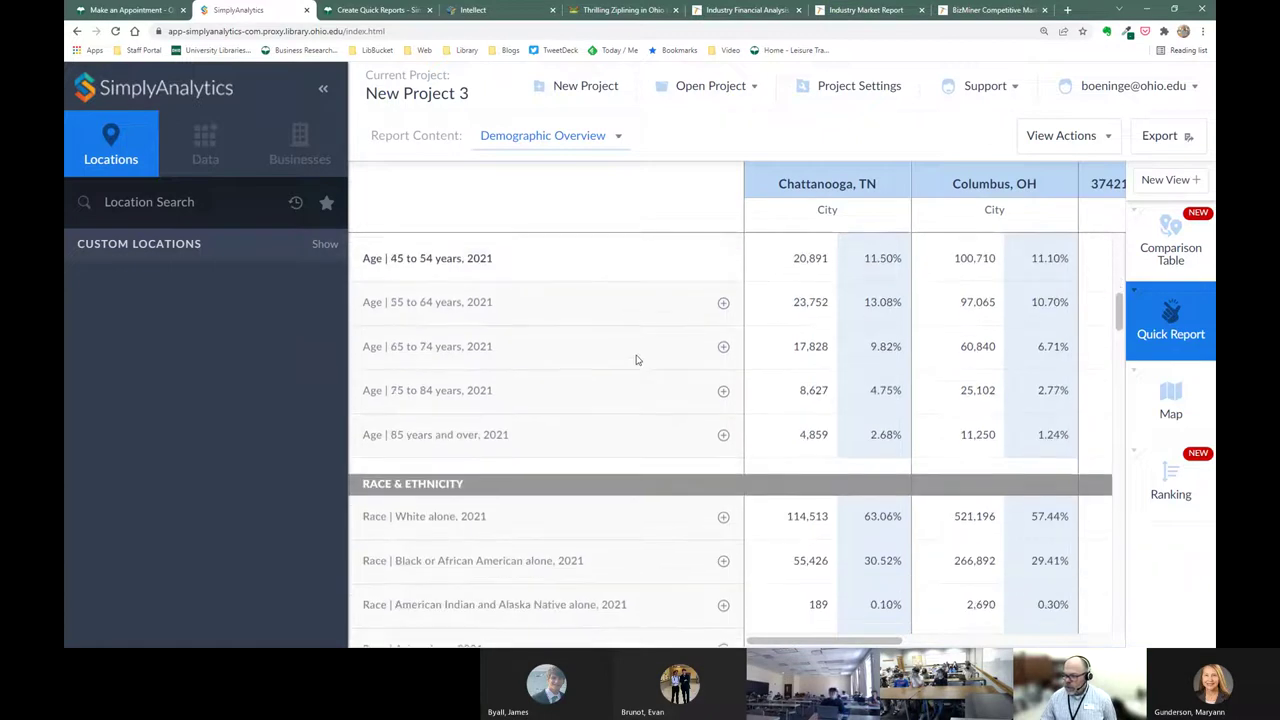
scroll(636, 360, down, 9)
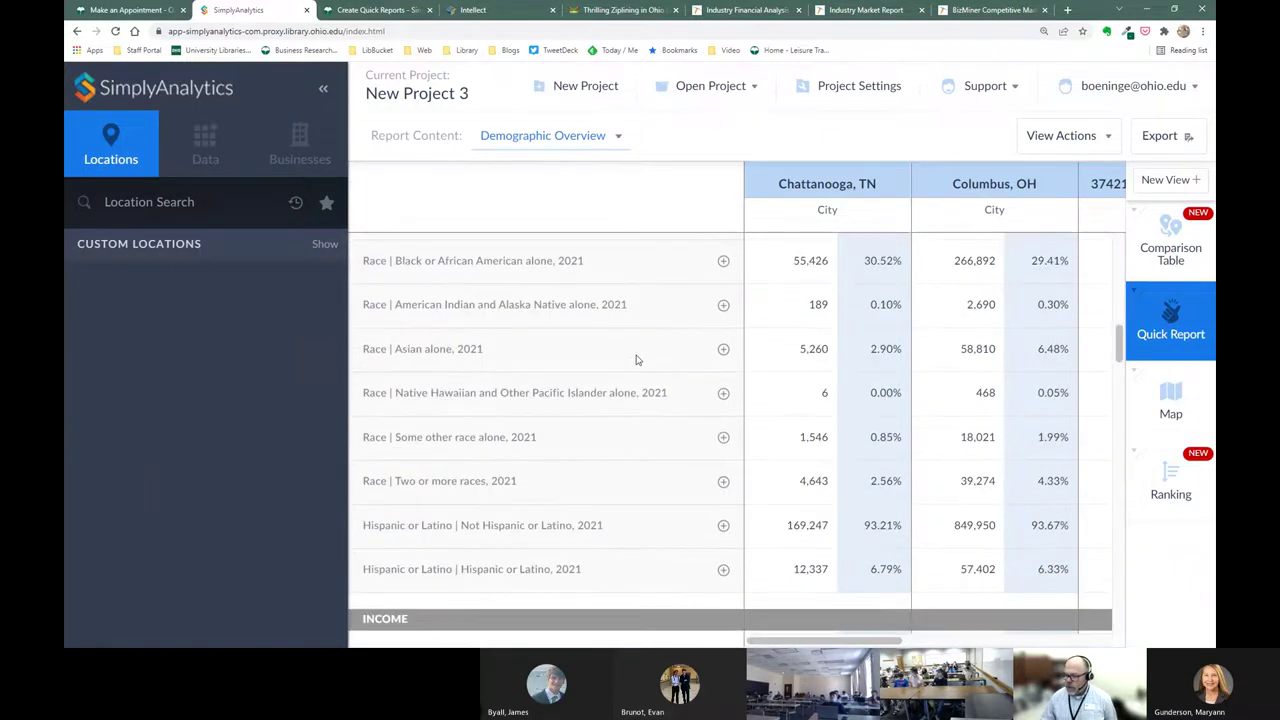
scroll(636, 360, down, 1)
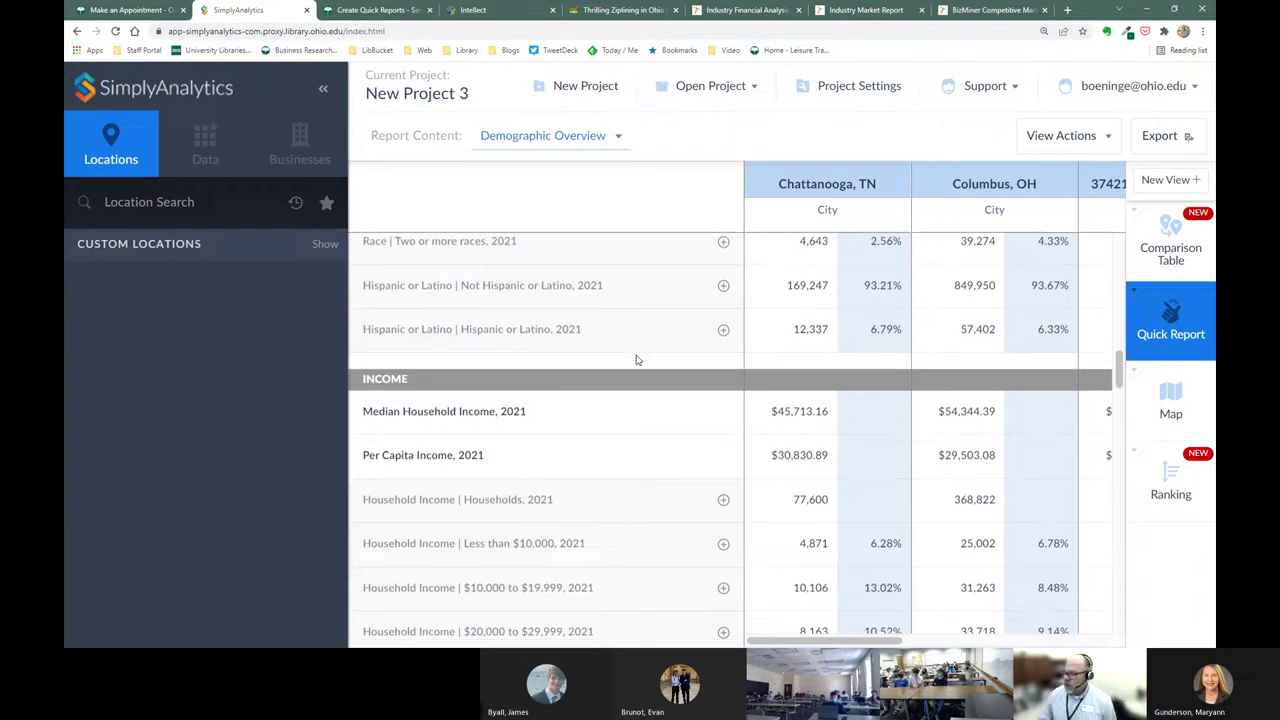
scroll(636, 360, down, 3)
scroll(640, 360, down, 6)
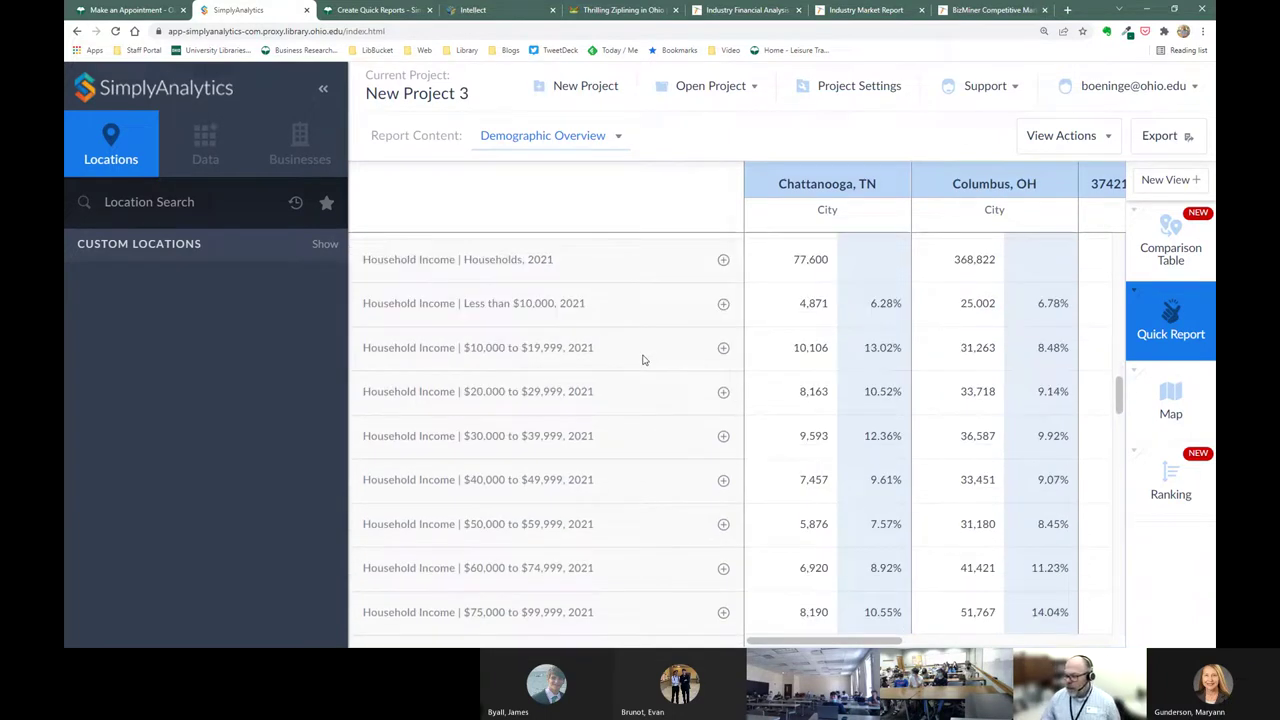
scroll(643, 360, down, 3)
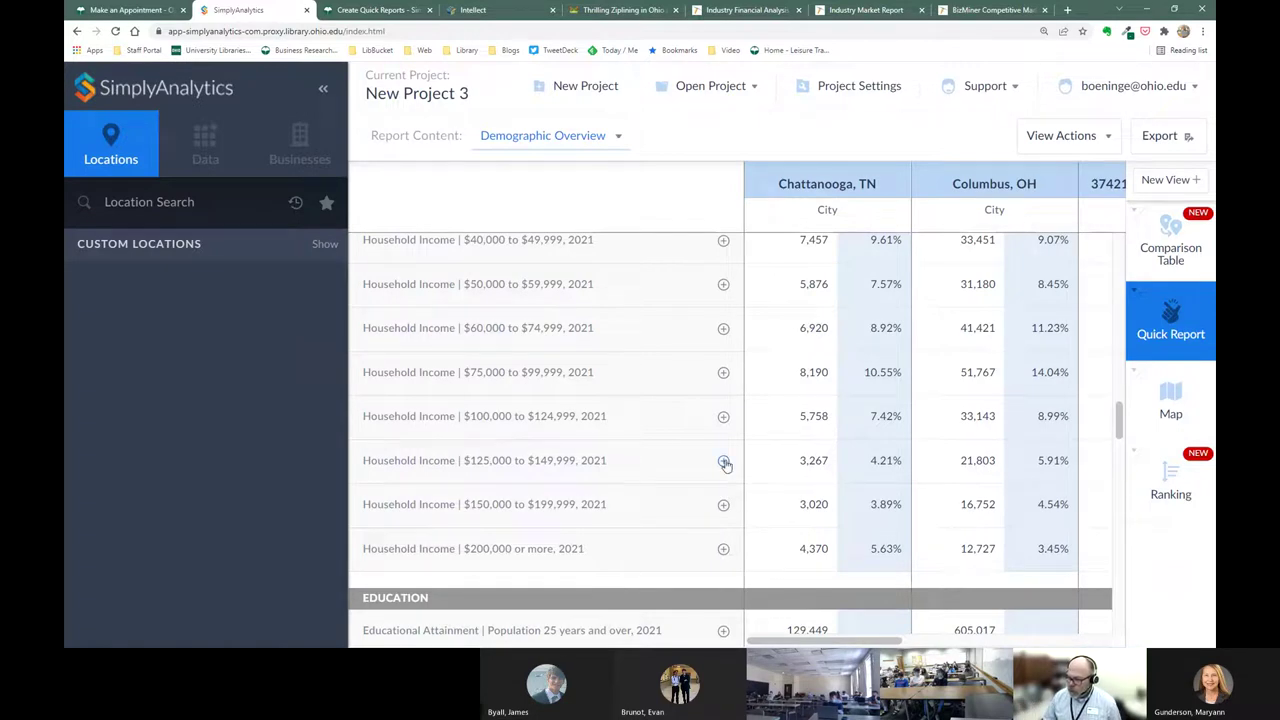
click(724, 462)
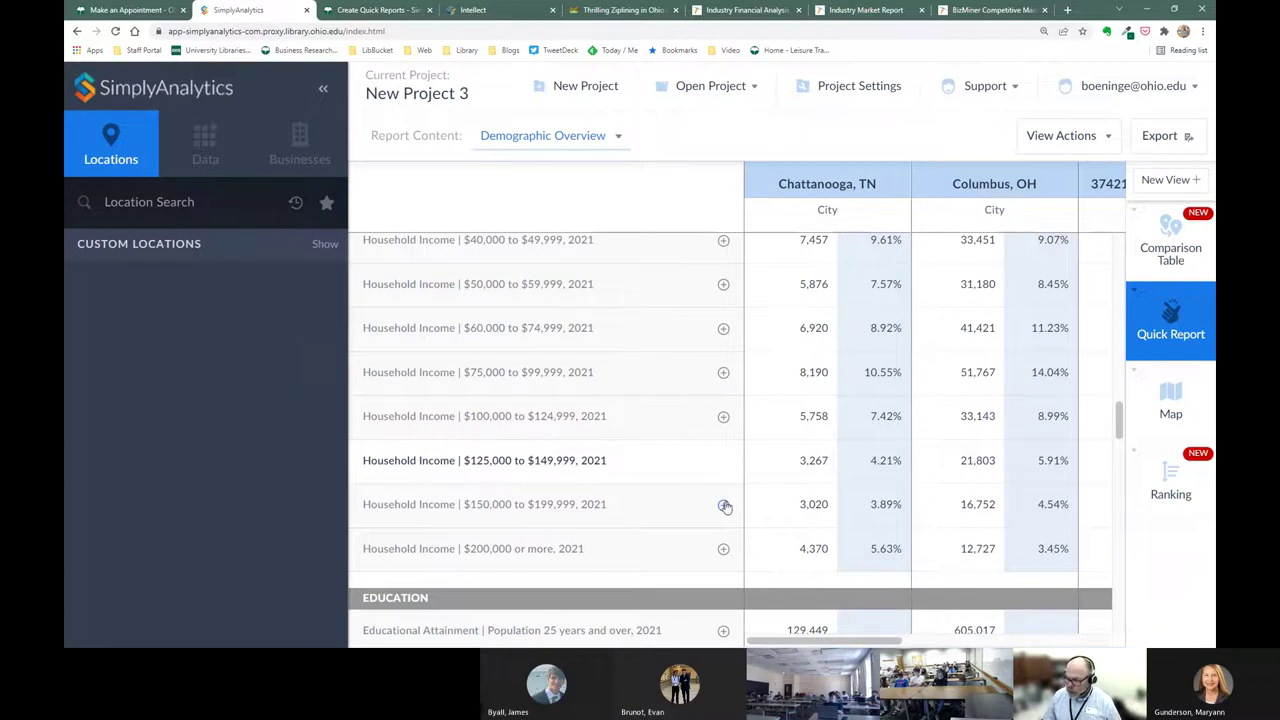
click(724, 506)
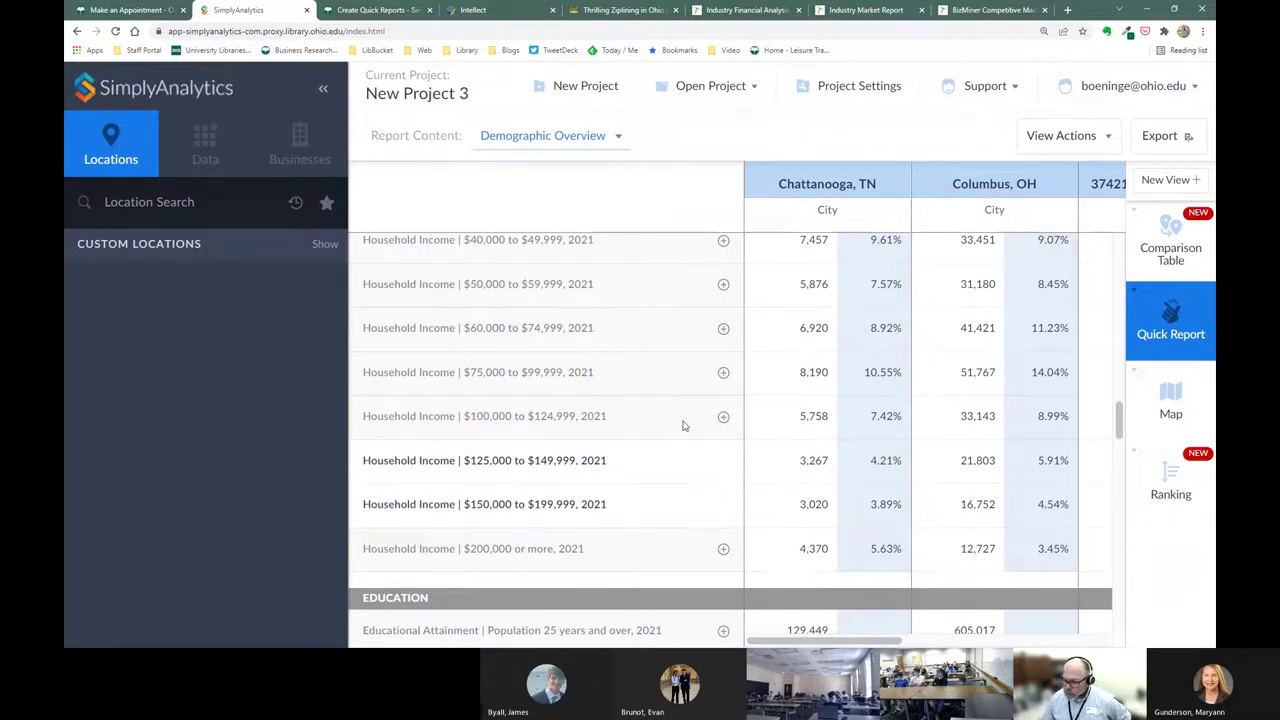
Step: Add the Educational Attainment Bachelor's degree variable from the Quick Report's Education section to the project
scroll(683, 426, down, 3)
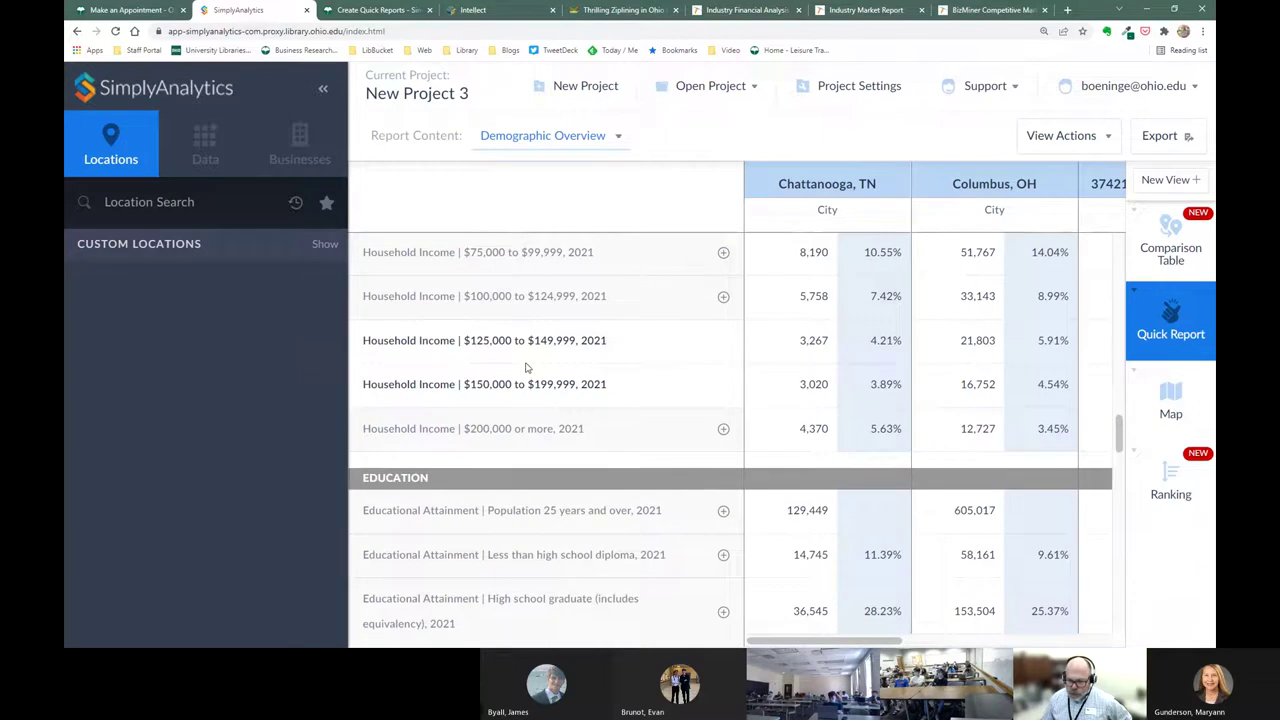
scroll(530, 352, down, 3)
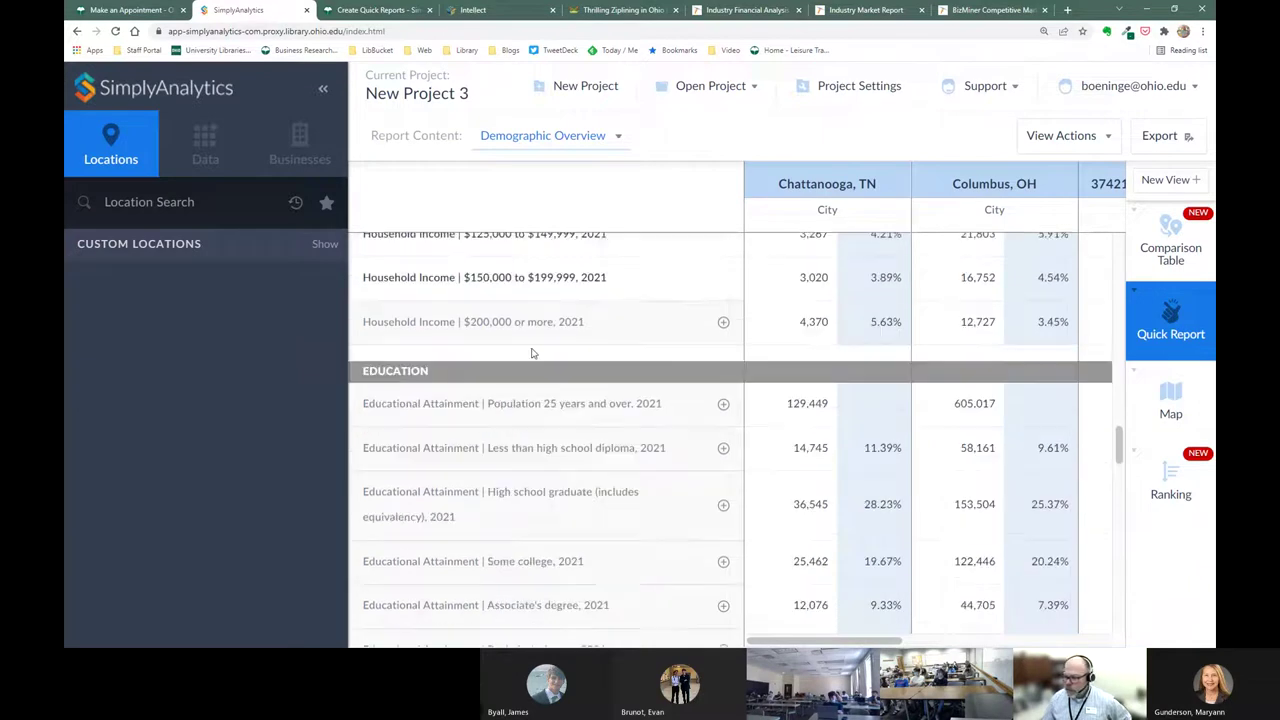
scroll(600, 485, down, 3)
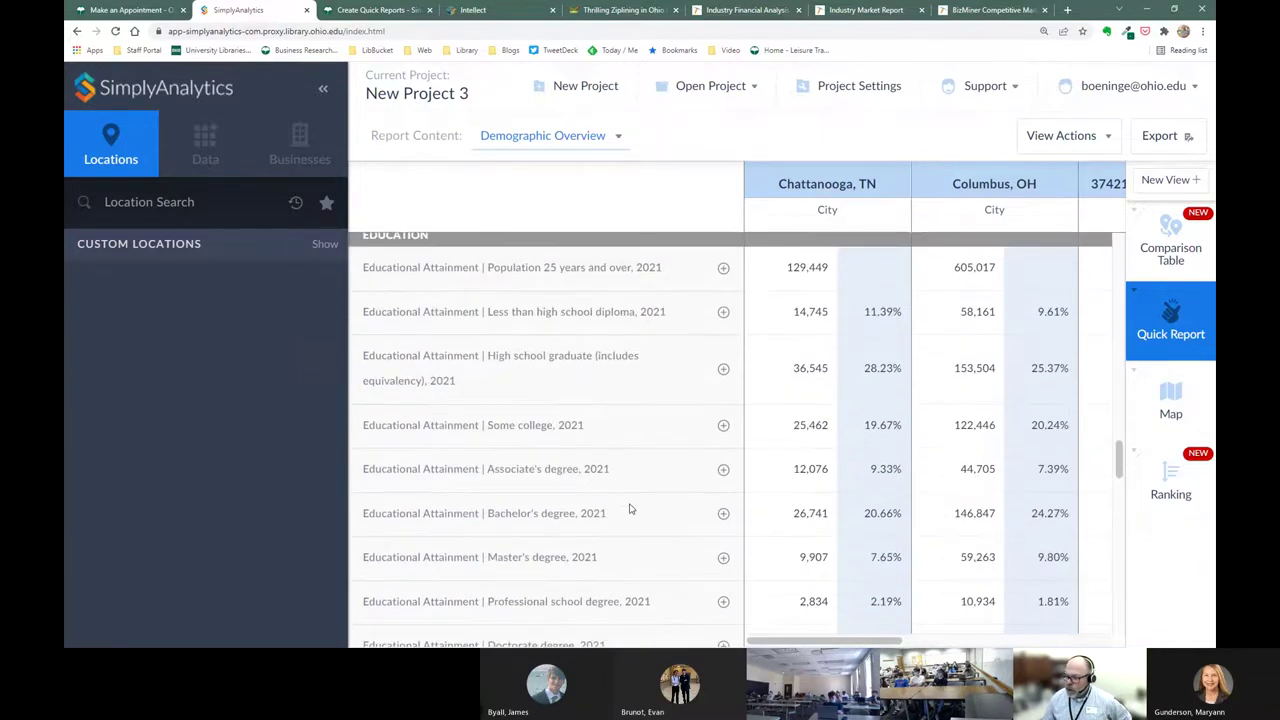
scroll(630, 510, down, 3)
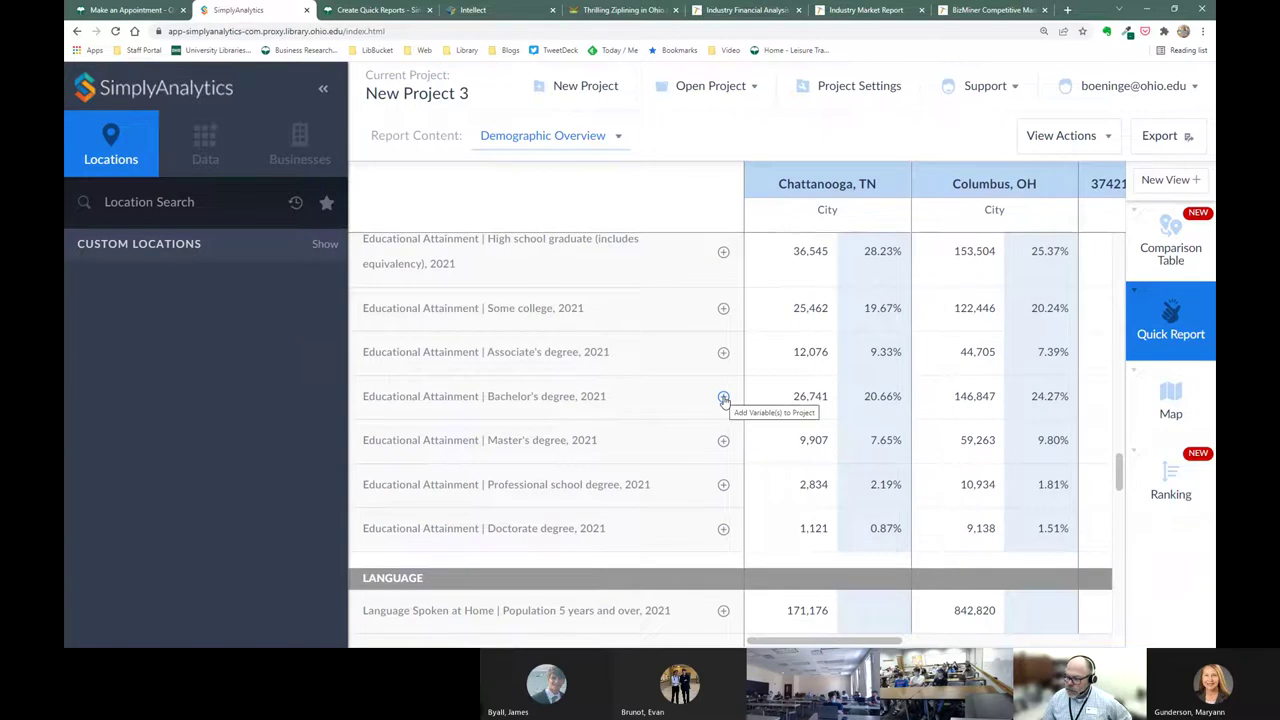
click(724, 398)
scroll(645, 450, down, 1)
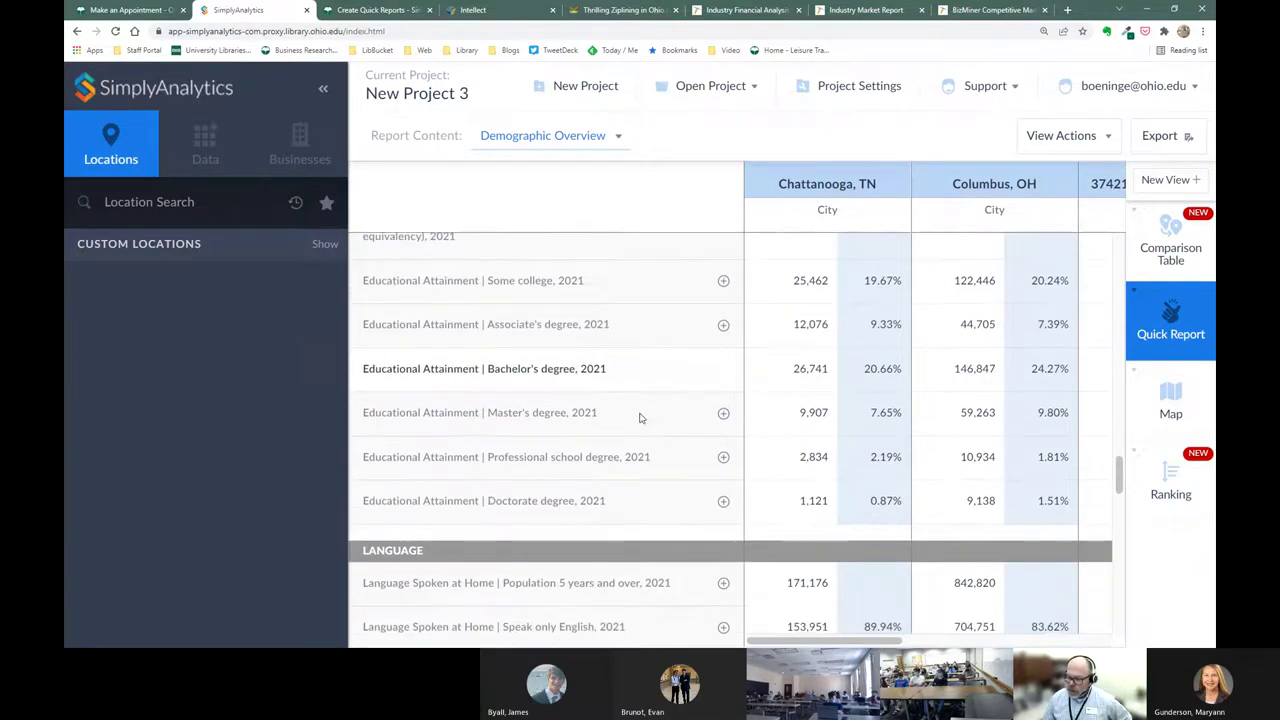
scroll(641, 410, down, 5)
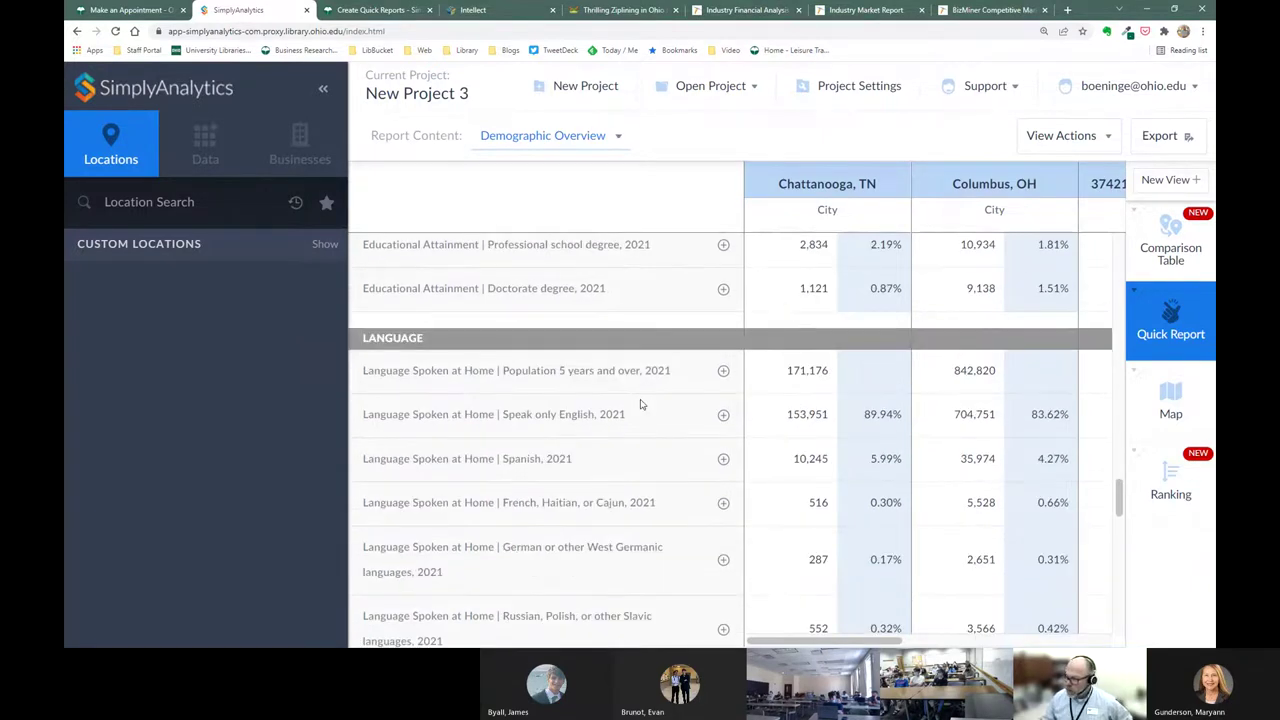
scroll(641, 404, up, 12)
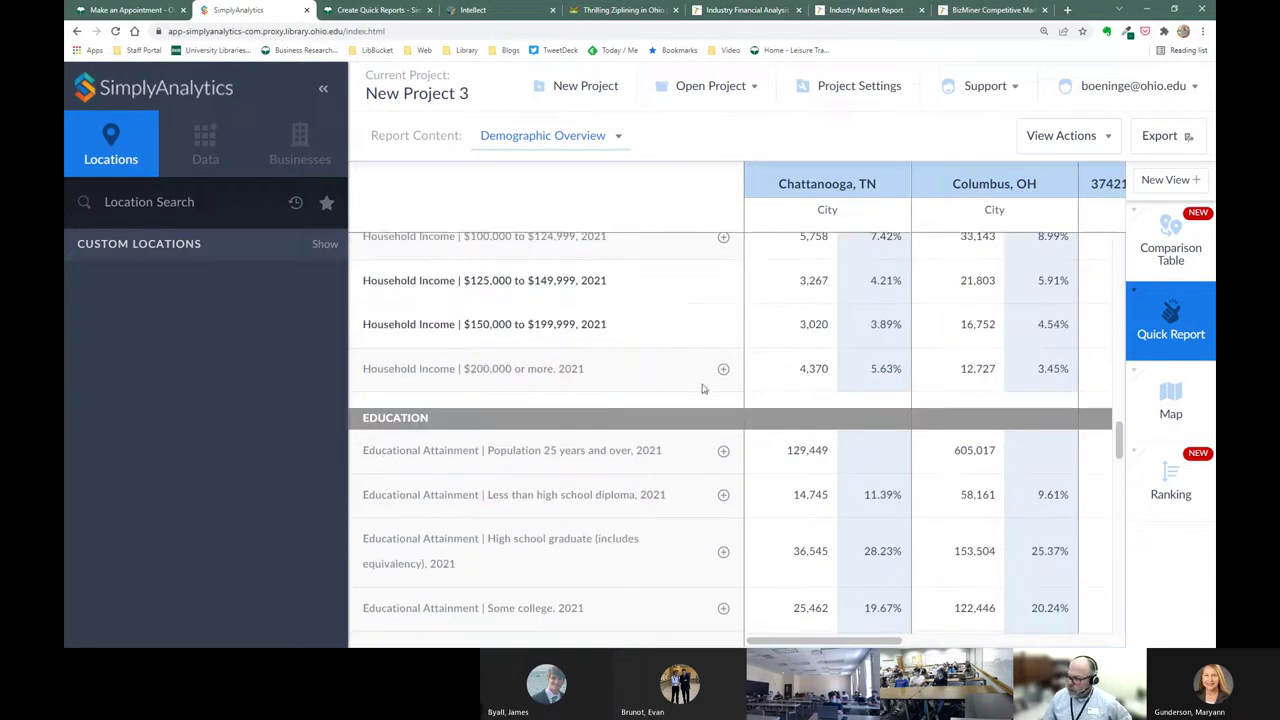
Step: Edit the Comparison Table to exclude total population, bachelor's degree or higher, median household income, household income $100,000 or more and per capita income
click(1172, 247)
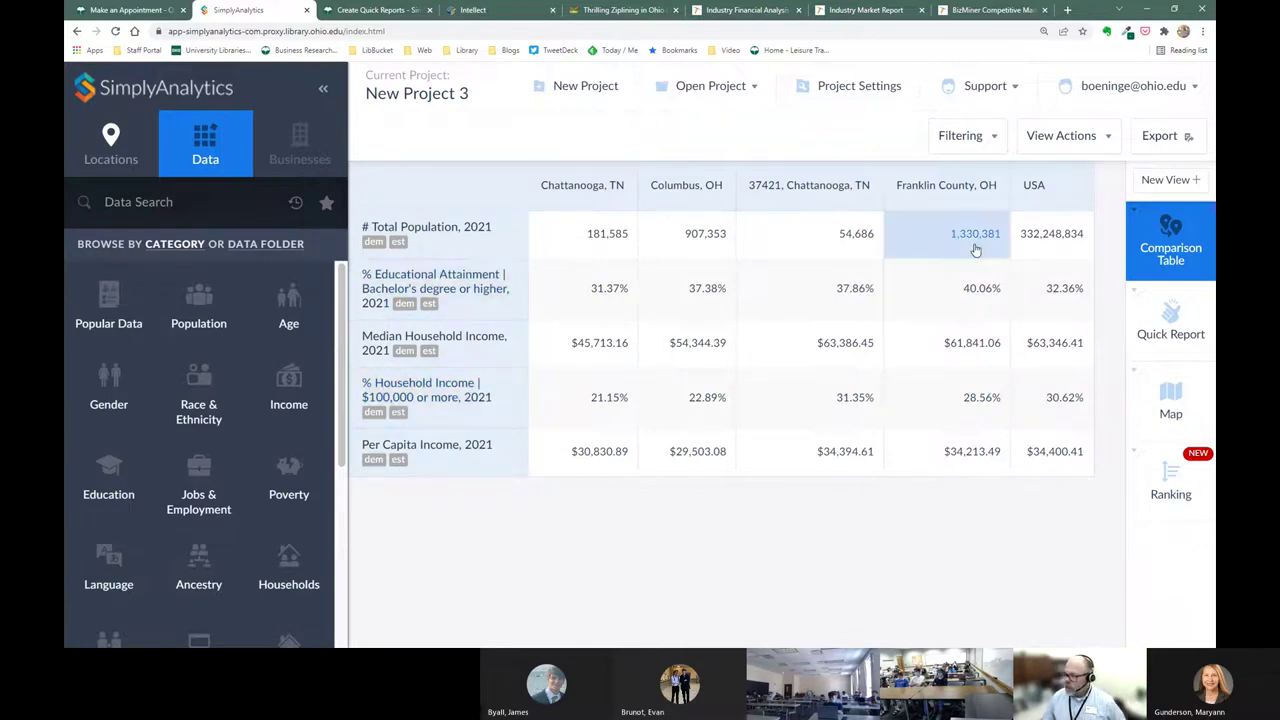
click(1088, 140)
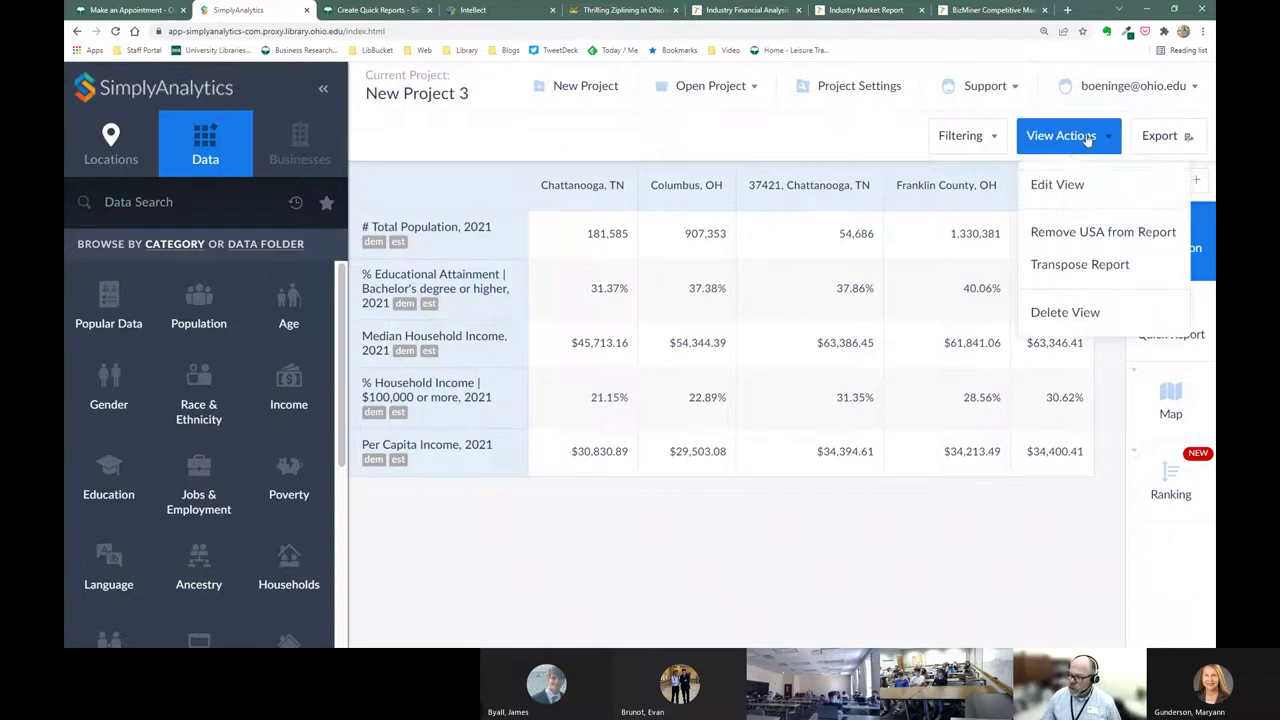
click(1060, 187)
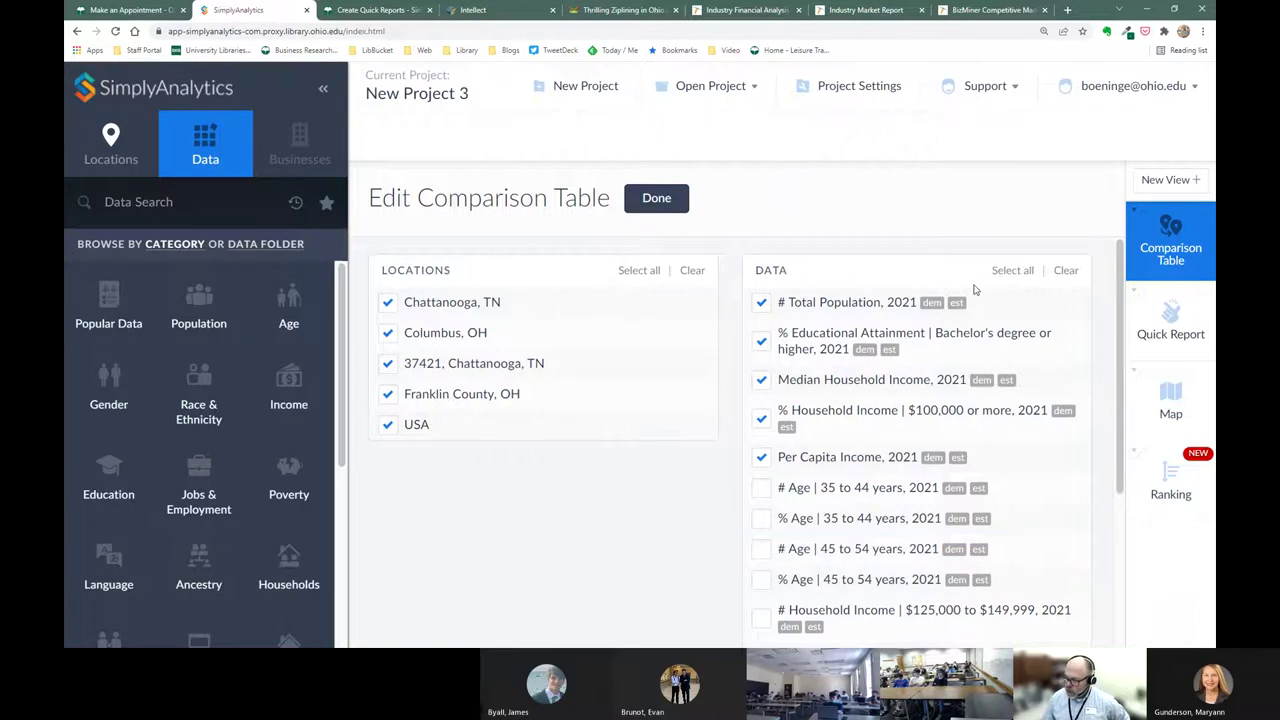
click(761, 303)
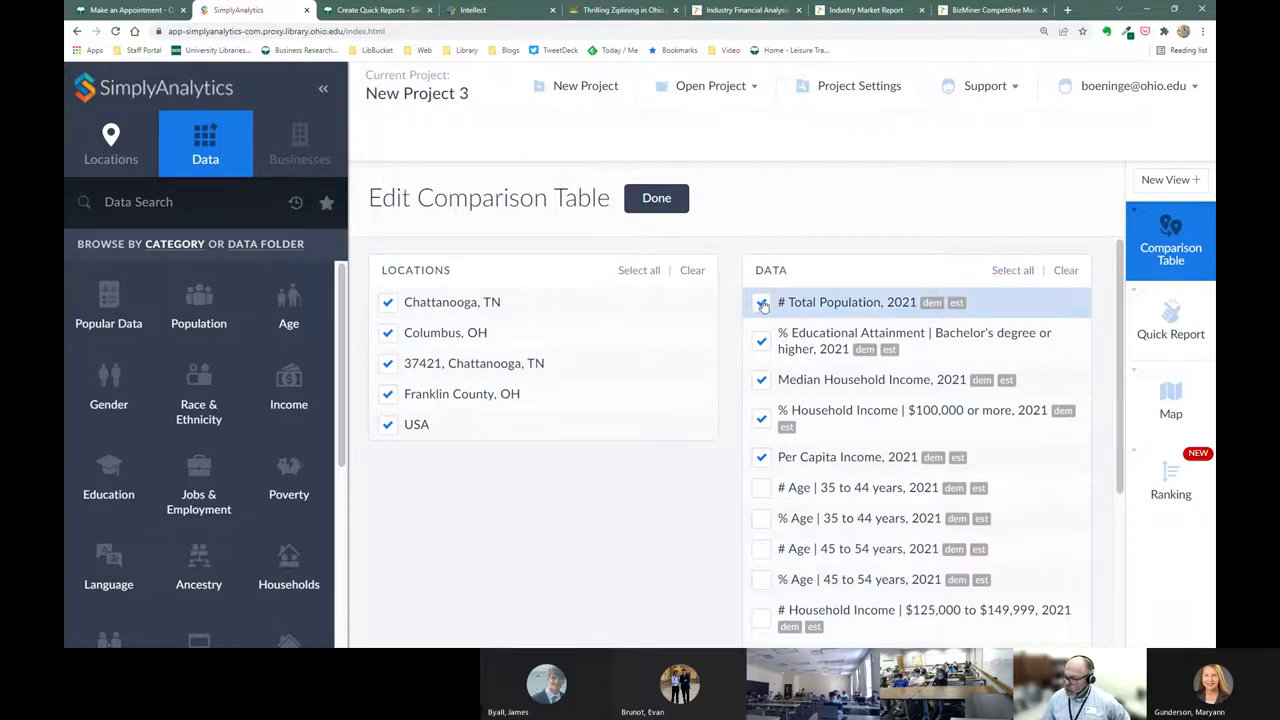
click(762, 341)
click(760, 384)
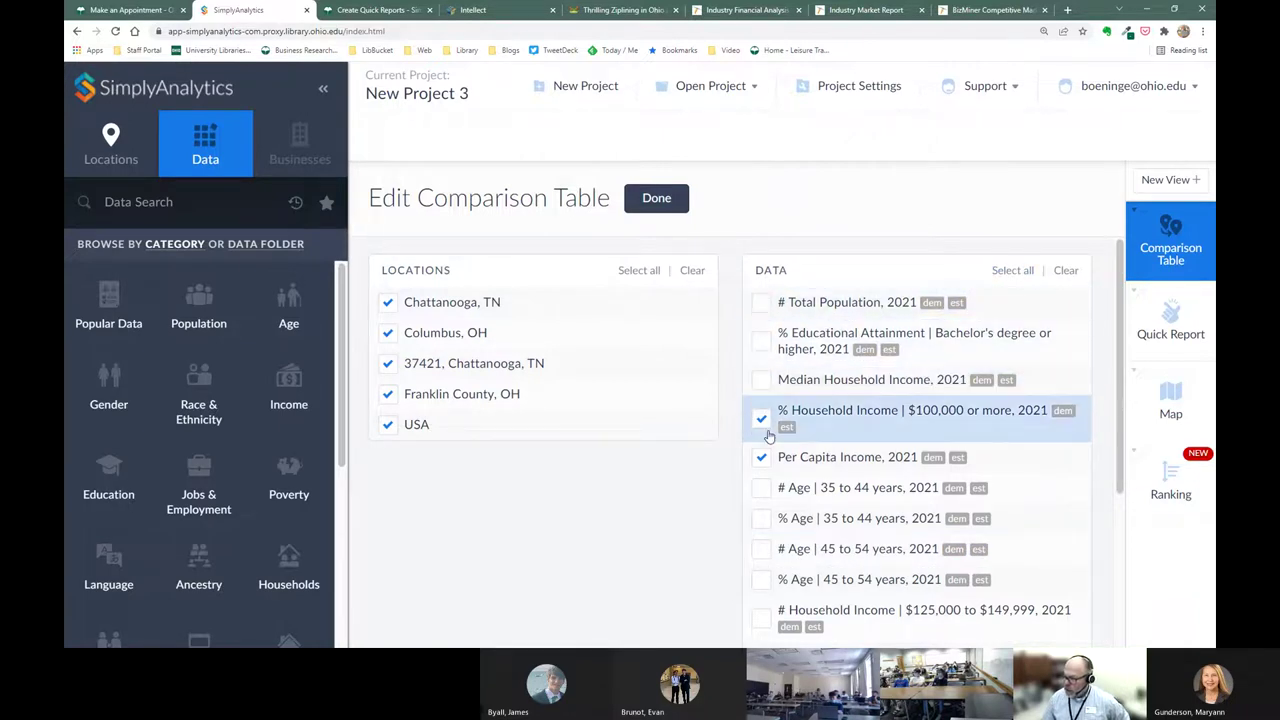
click(763, 421)
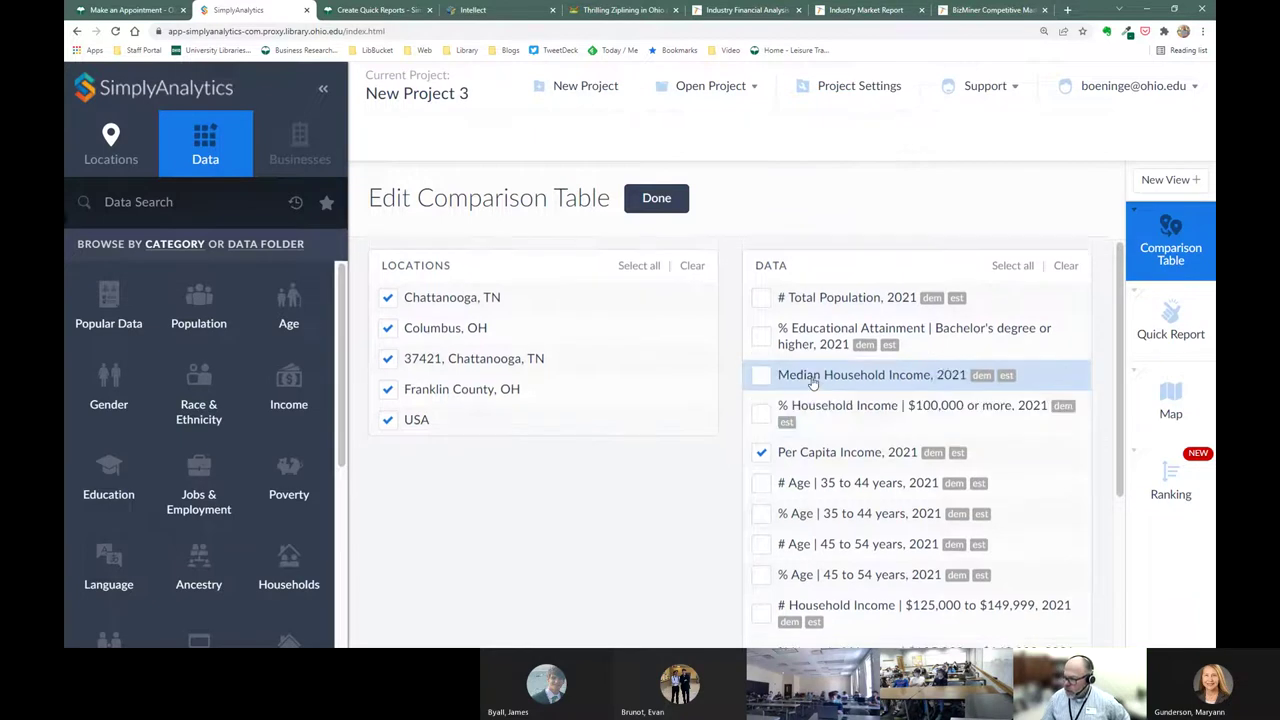
scroll(766, 340, down, 2)
click(760, 277)
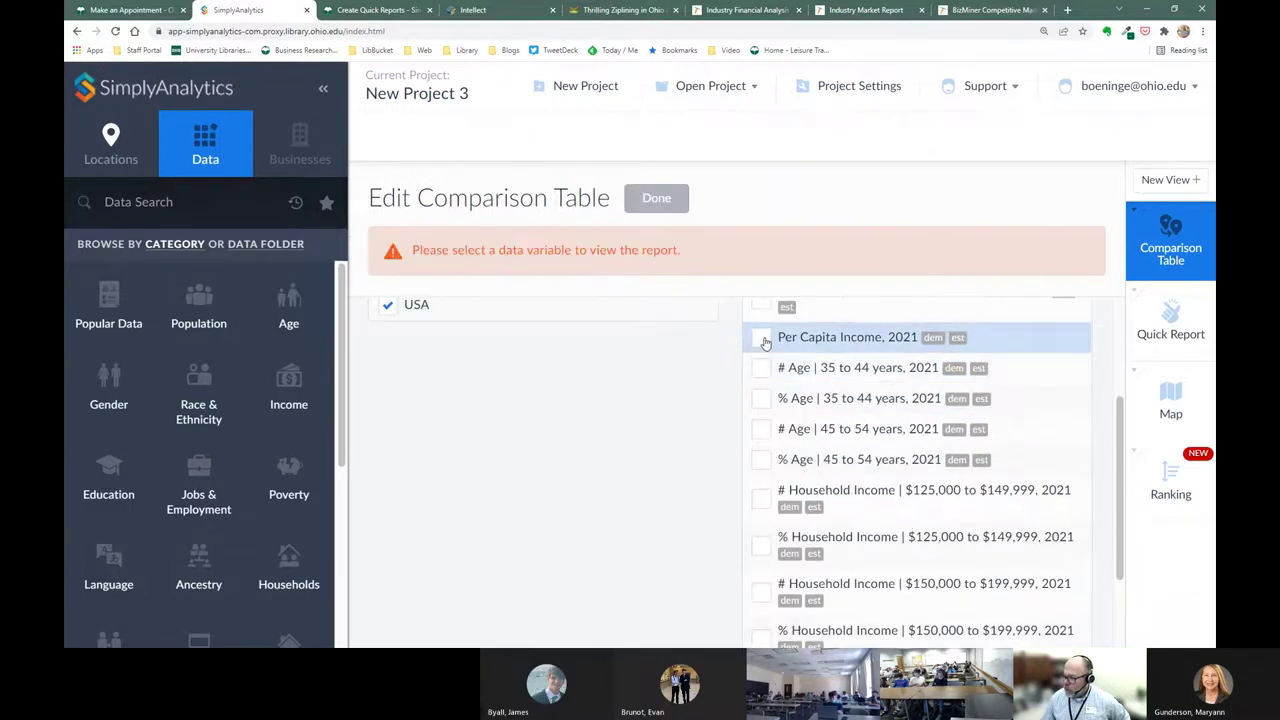
click(760, 337)
click(762, 282)
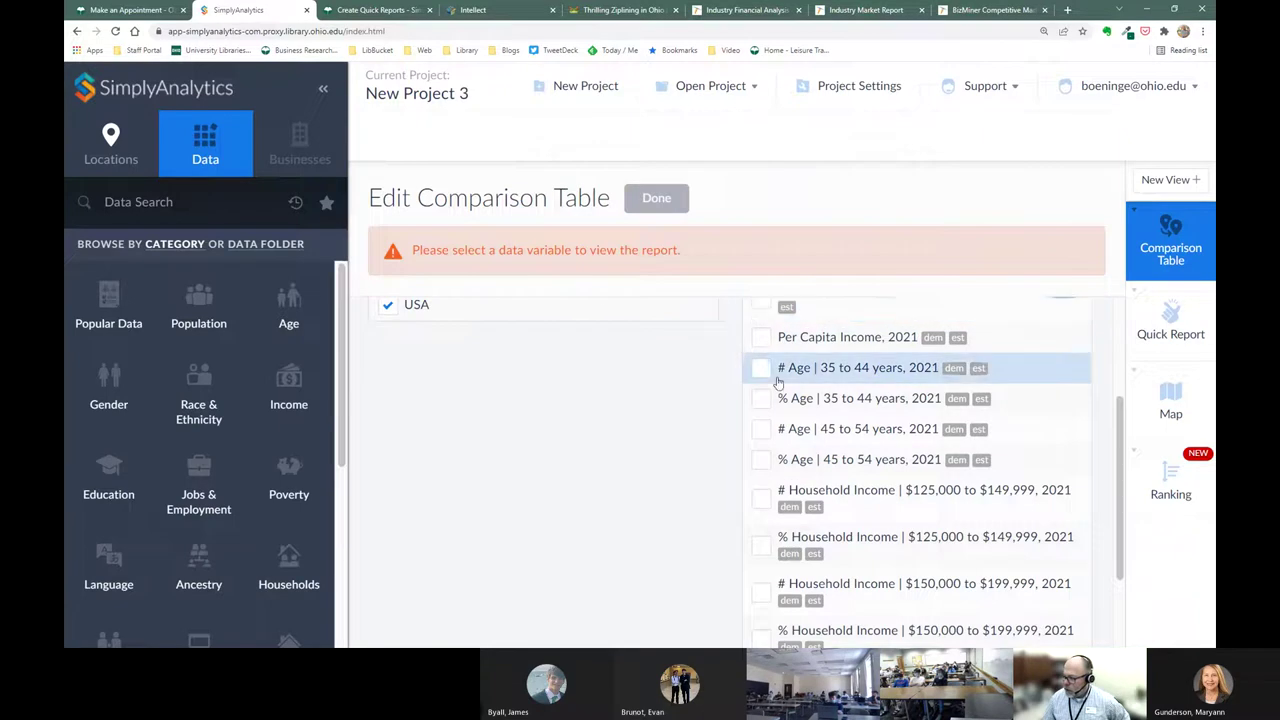
Step: Include the # and % variables for Age 35 to 44 years and Age 45 to 54 years in the comparison table
click(758, 367)
click(760, 338)
click(770, 374)
click(762, 399)
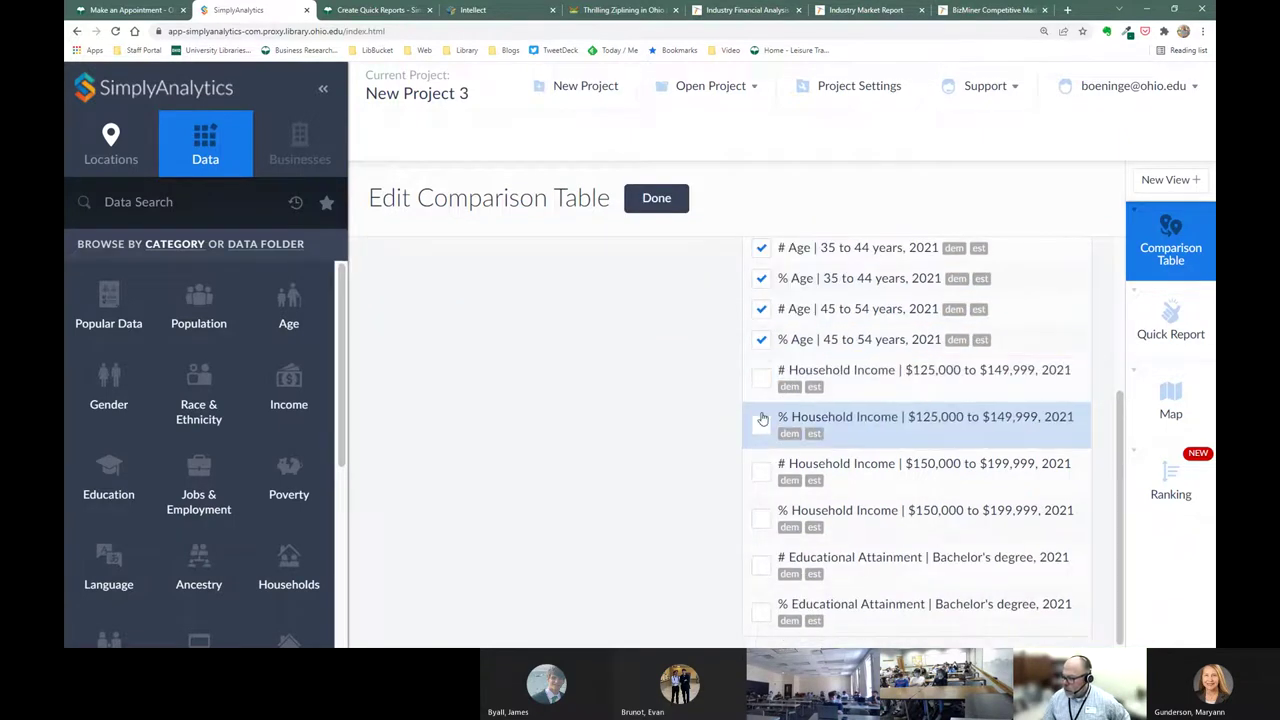
Step: Include the # and % variables for Household Income $125,000 to $149,999, $150,000 to $199,999 and Bachelor's degree in the comparison table
click(759, 382)
click(758, 424)
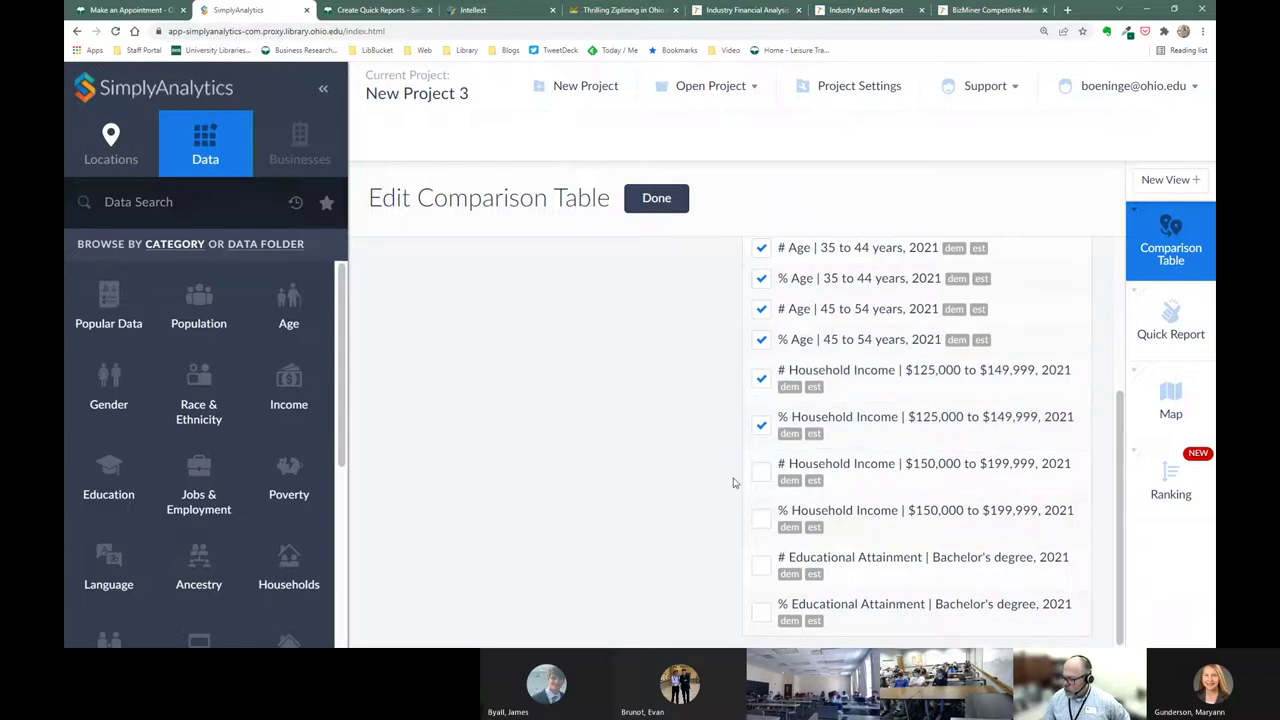
click(757, 471)
click(760, 518)
click(761, 566)
click(761, 612)
Step: Deselect and reselect the location 37421, Chattanooga, TN, and finish editing to display the updated comparison table
scroll(855, 459, up, 5)
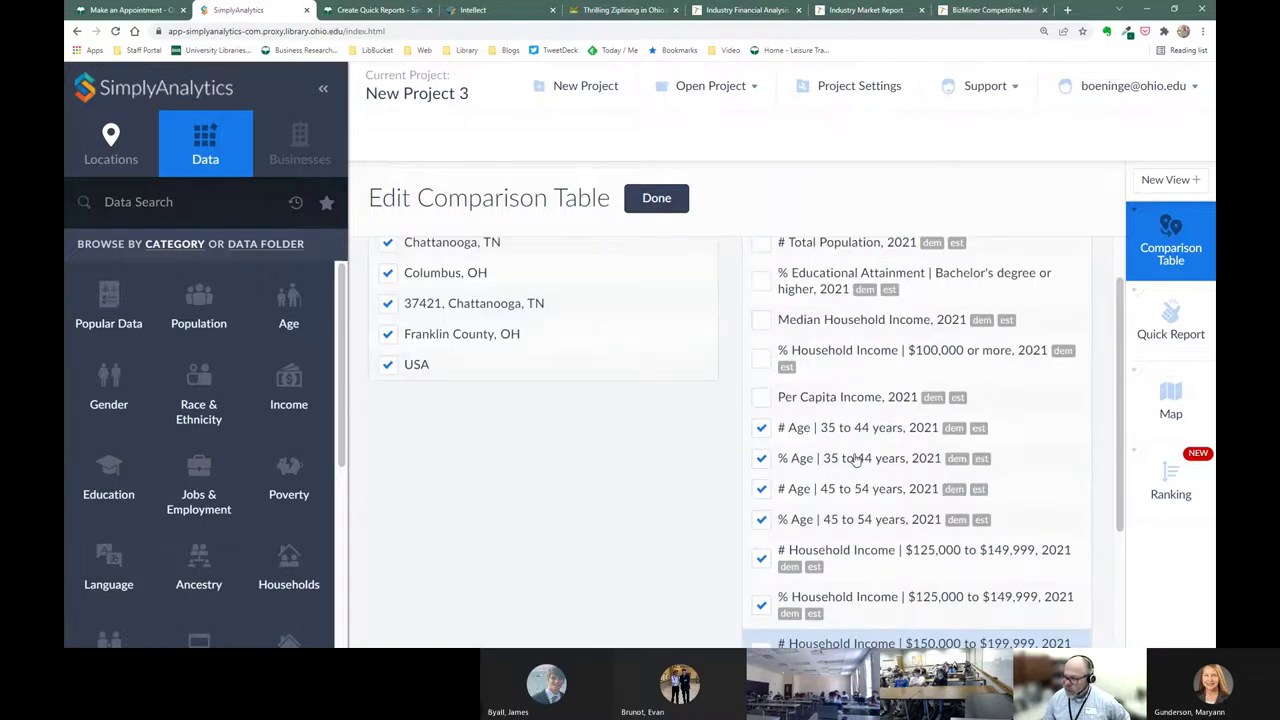
click(389, 365)
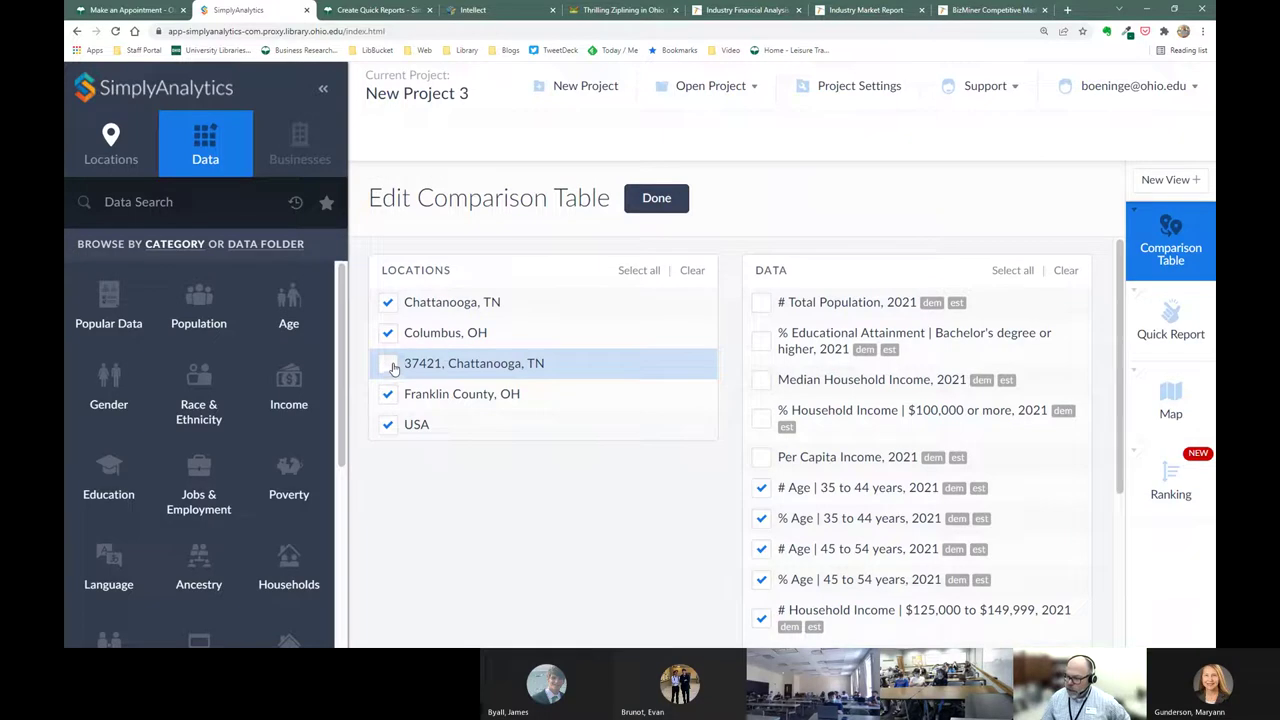
click(389, 365)
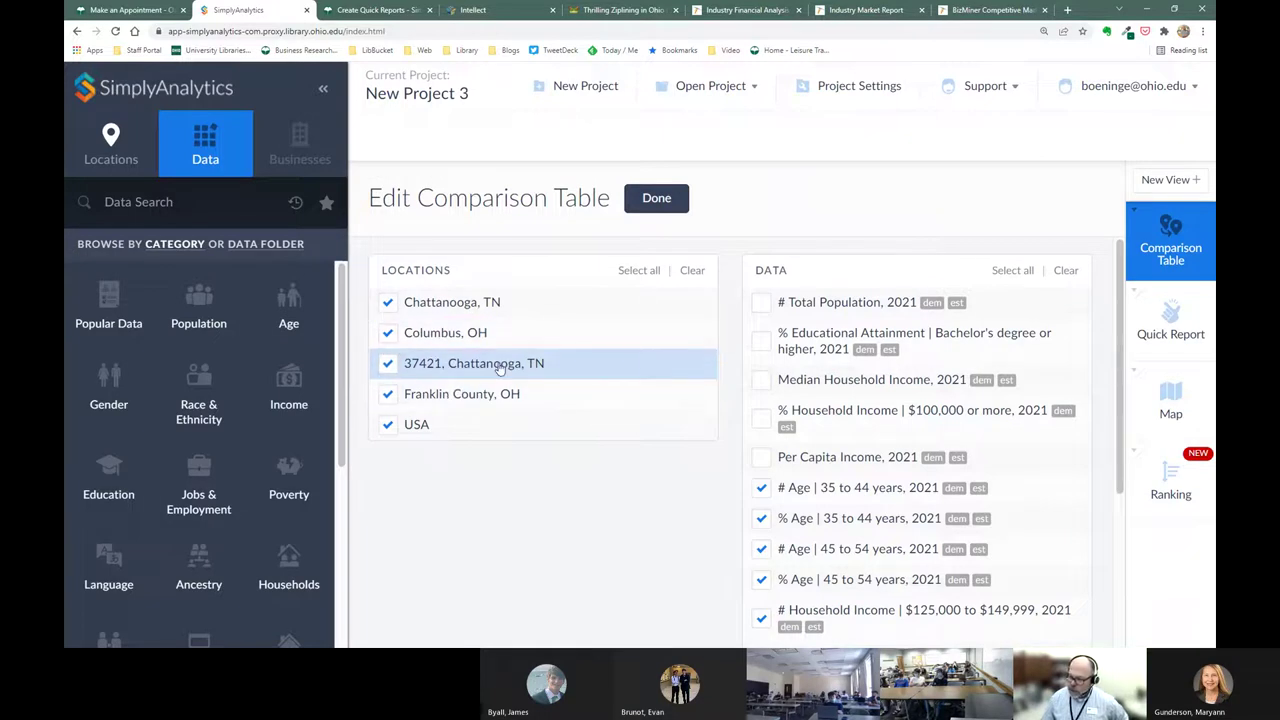
click(656, 200)
scroll(491, 366, down, 1)
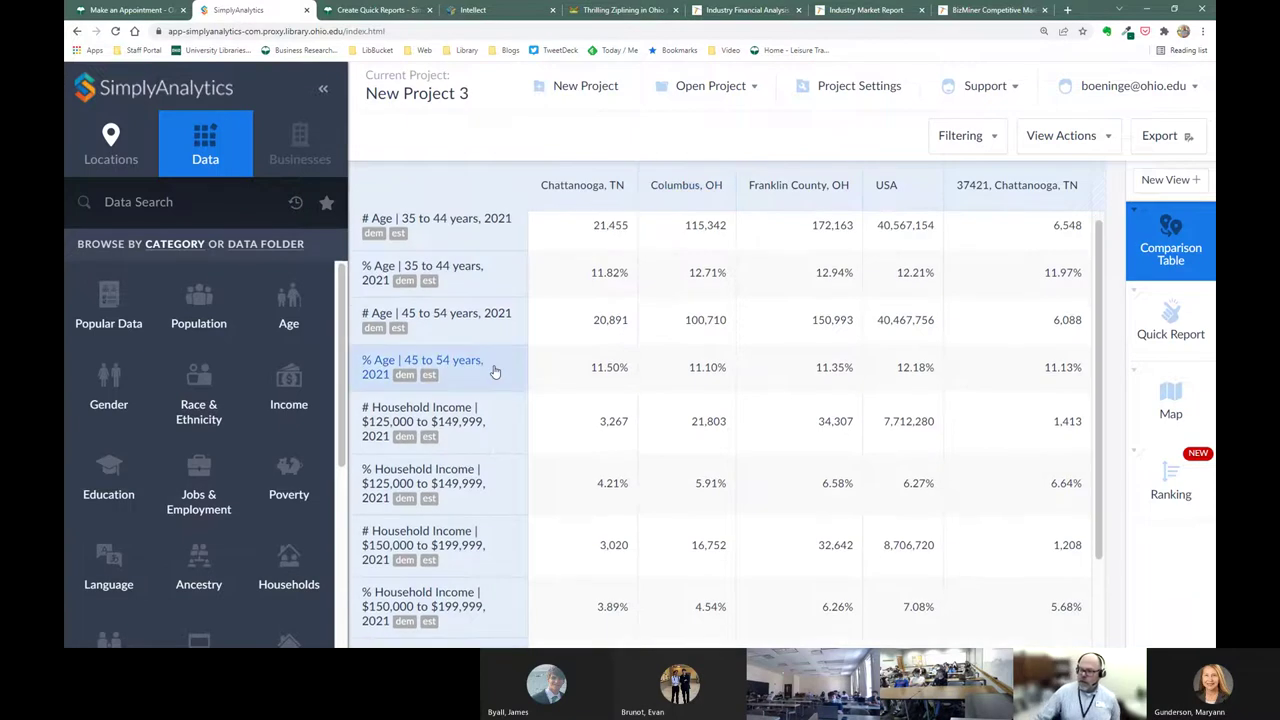
scroll(507, 408, up, 1)
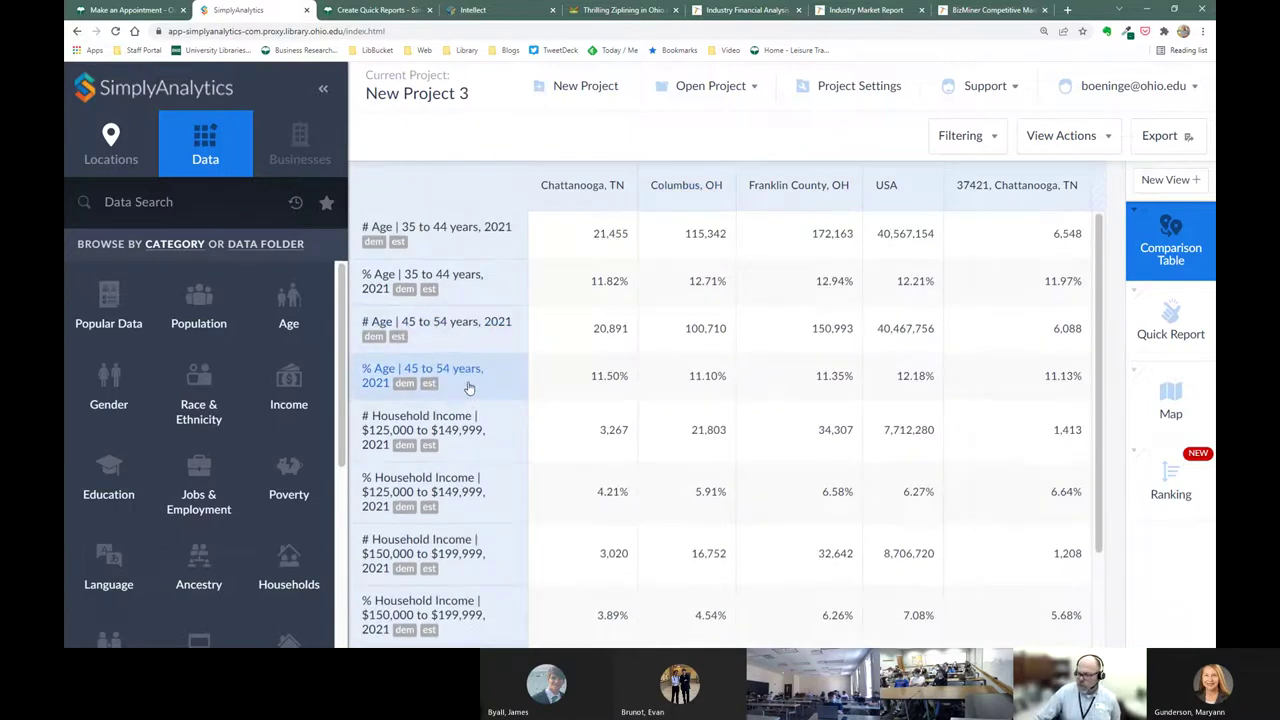
Step: Remove the # Age 35 to 44 years and # Age 45 to 54 years rows from the comparison table
click(466, 249)
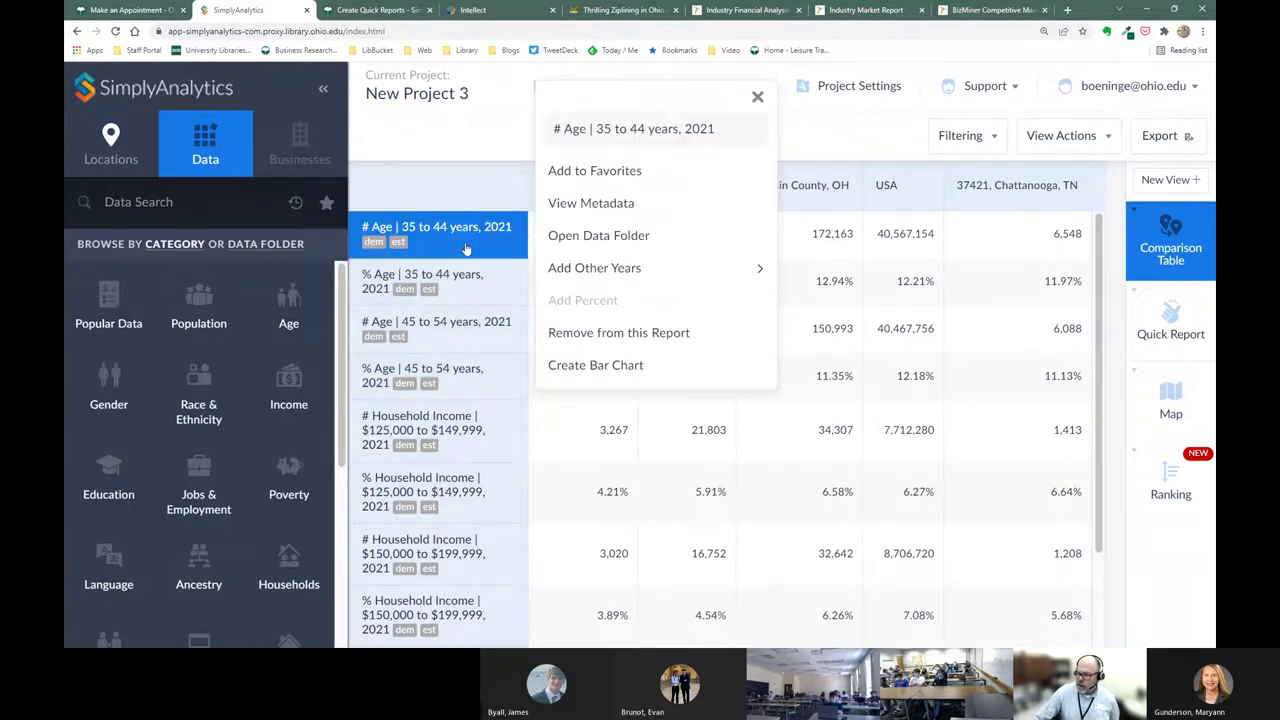
click(555, 333)
click(486, 300)
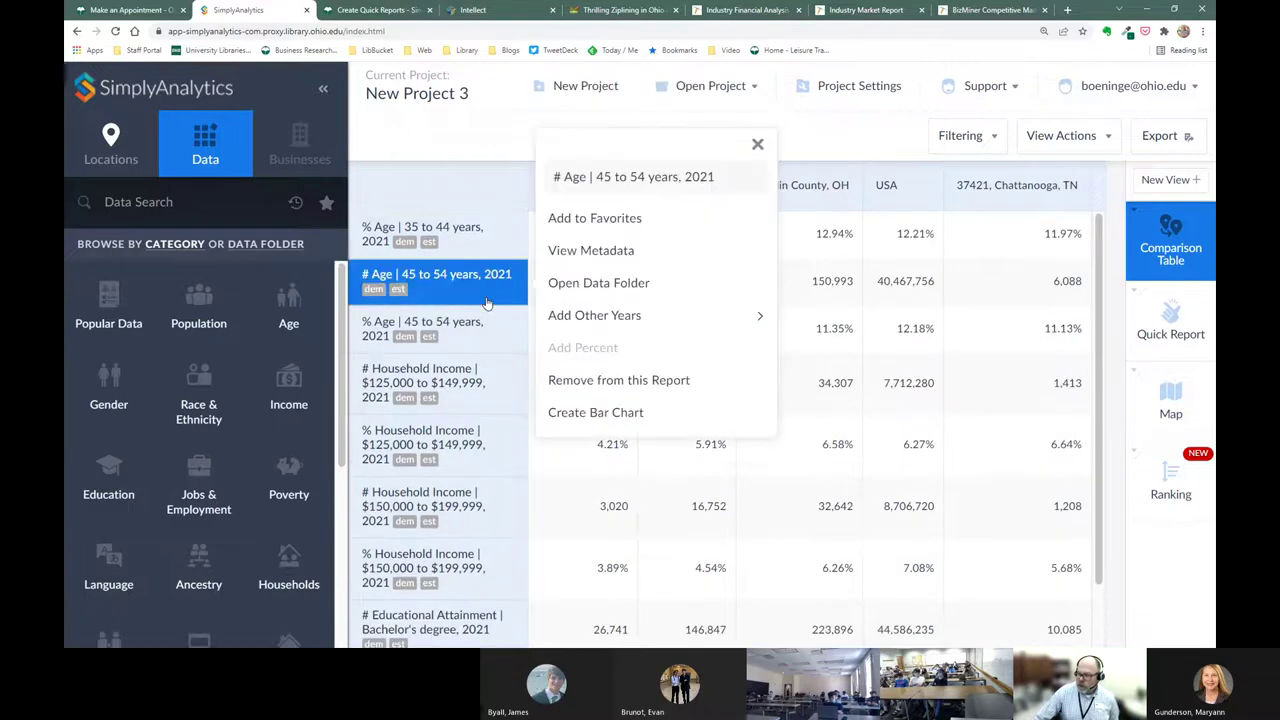
click(556, 382)
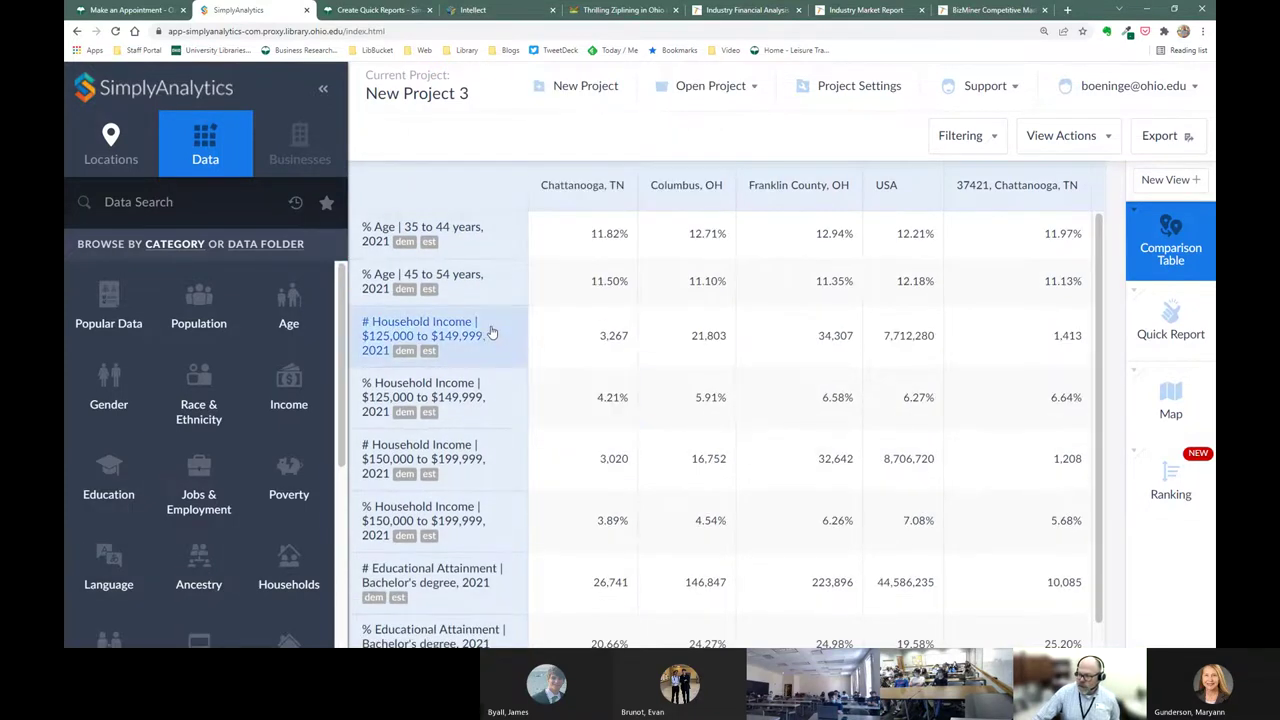
Step: Remove the # Household Income rows for $125,000 to $149,999 and $150,000 to $199,999 from the comparison table
click(497, 348)
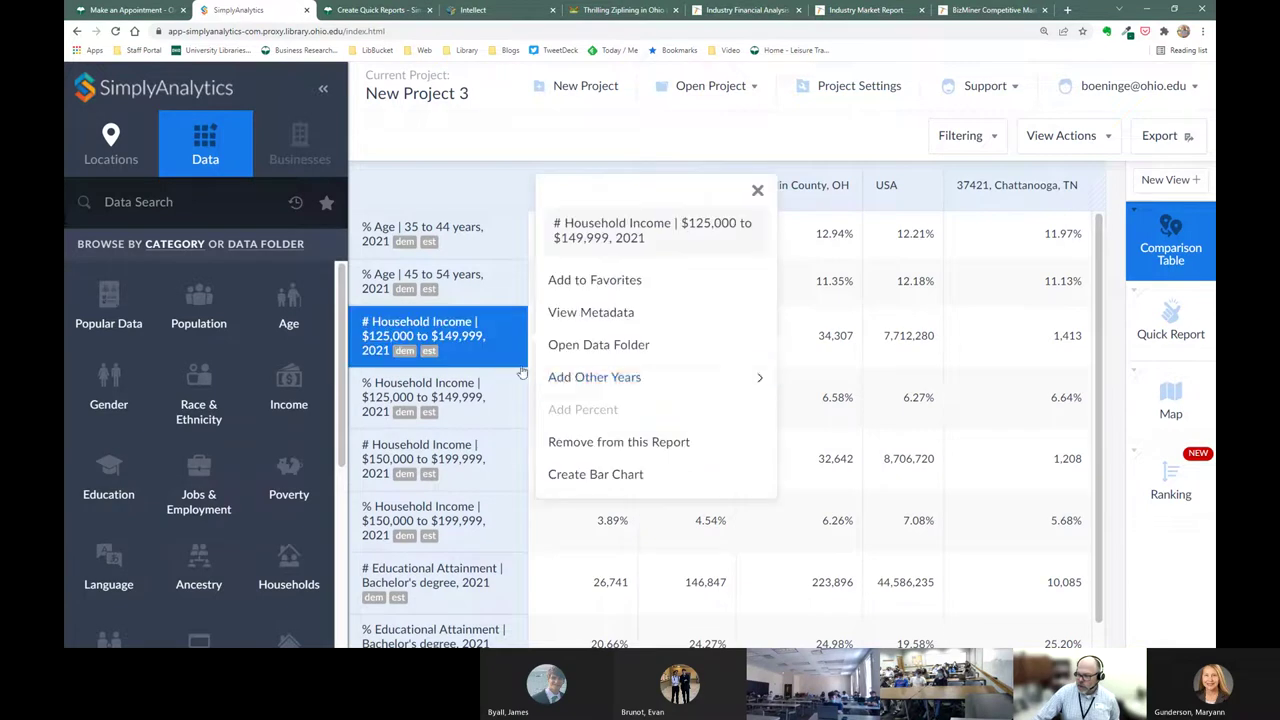
click(580, 440)
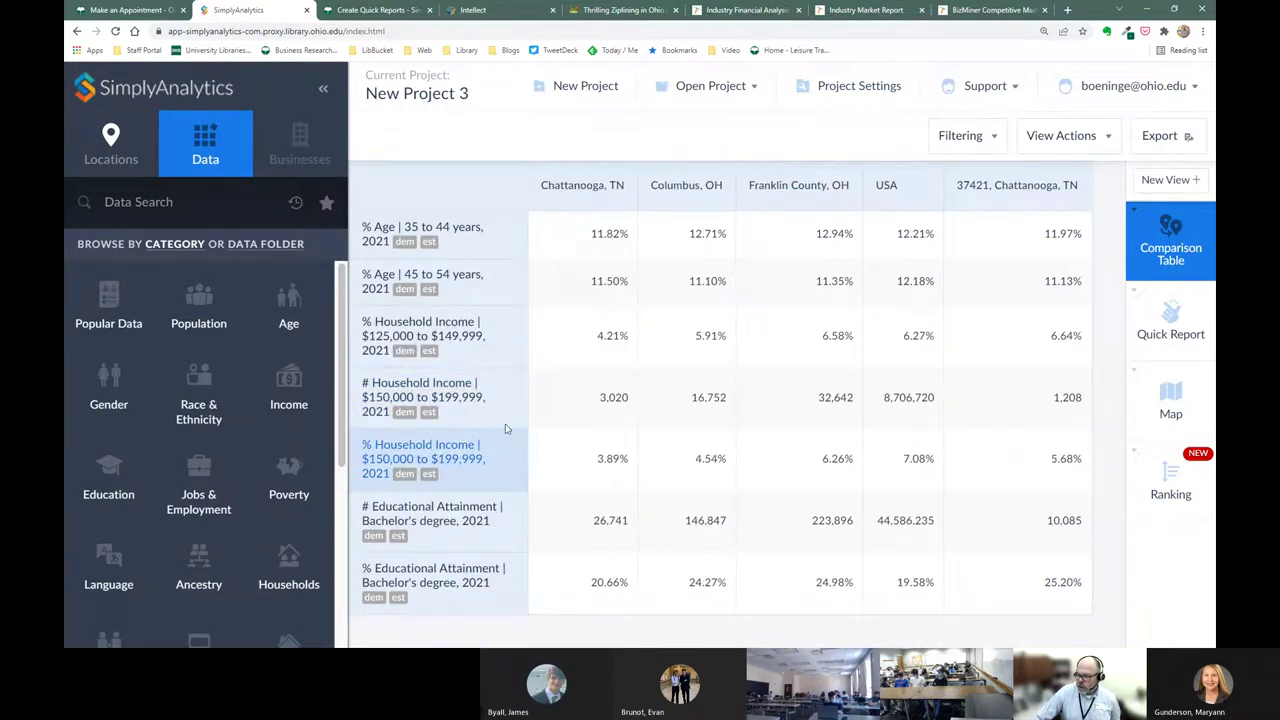
click(505, 422)
click(590, 503)
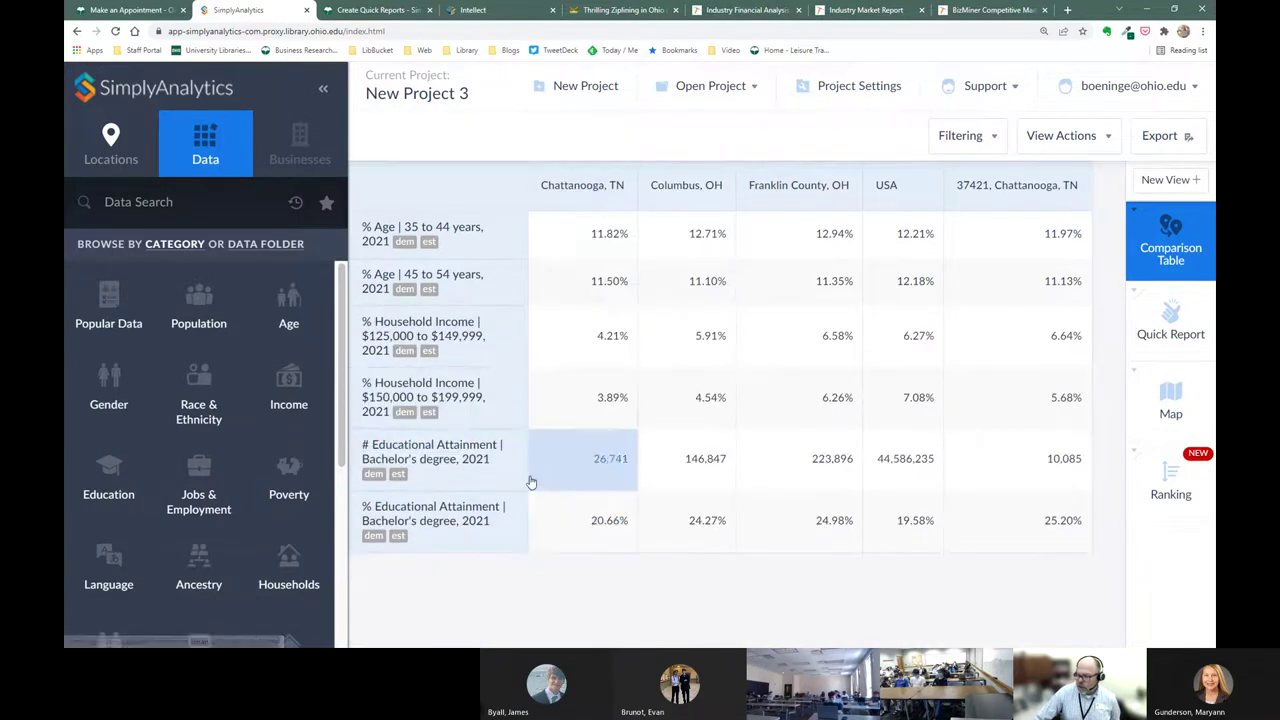
Step: Remove the # Educational Attainment Bachelor's degree row from the comparison table
click(505, 465)
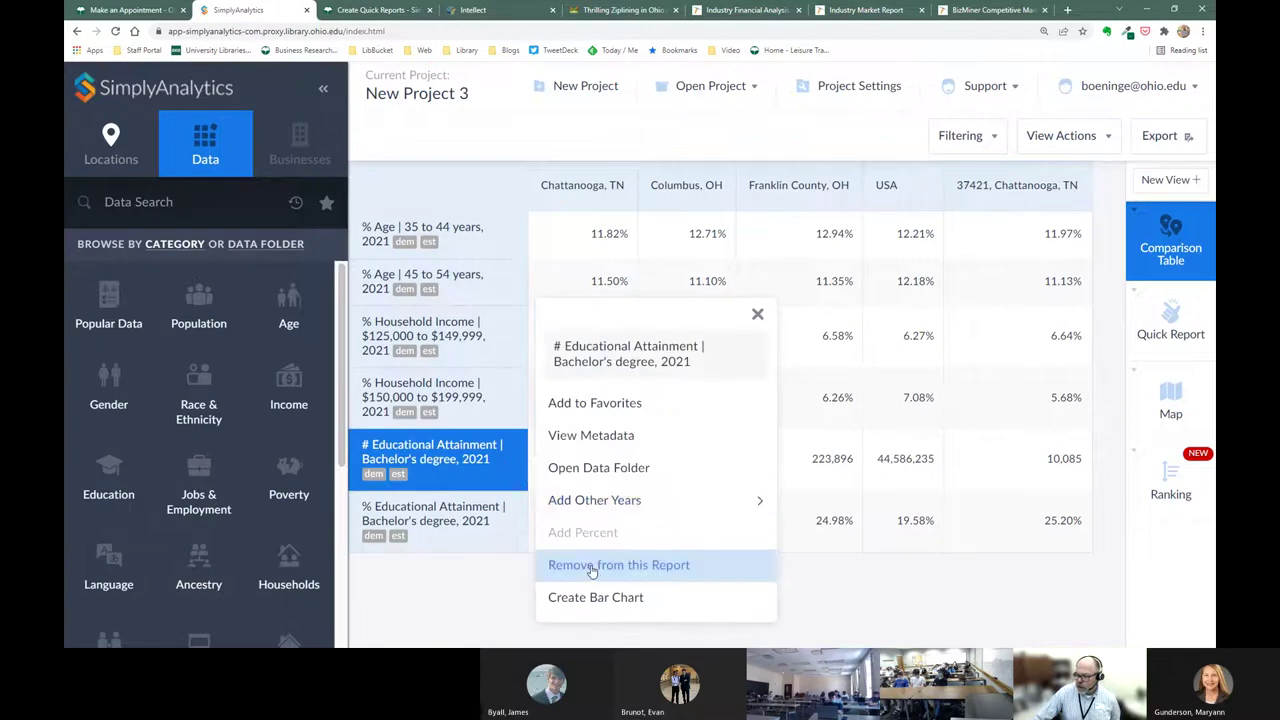
click(586, 563)
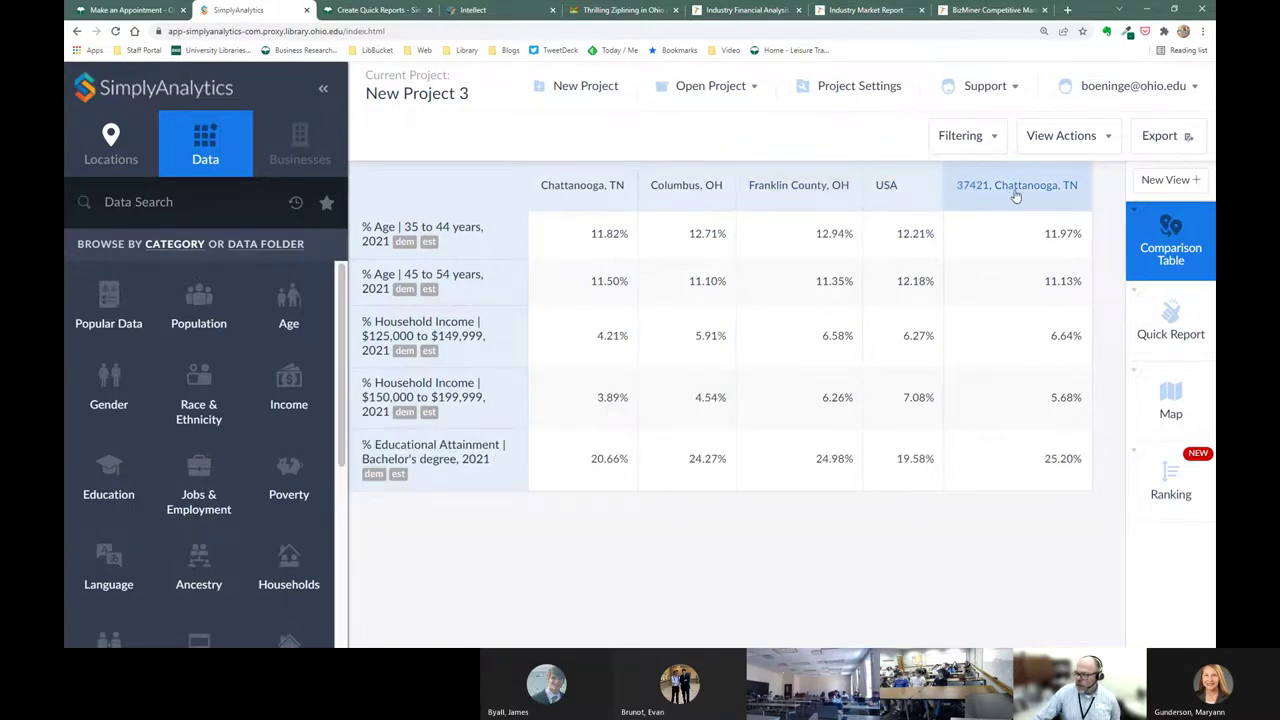
Step: Move the 37421, Chattanooga, TN column to the front of the table, and remove it and the Franklin County, OH column
drag(1022, 189, 609, 212)
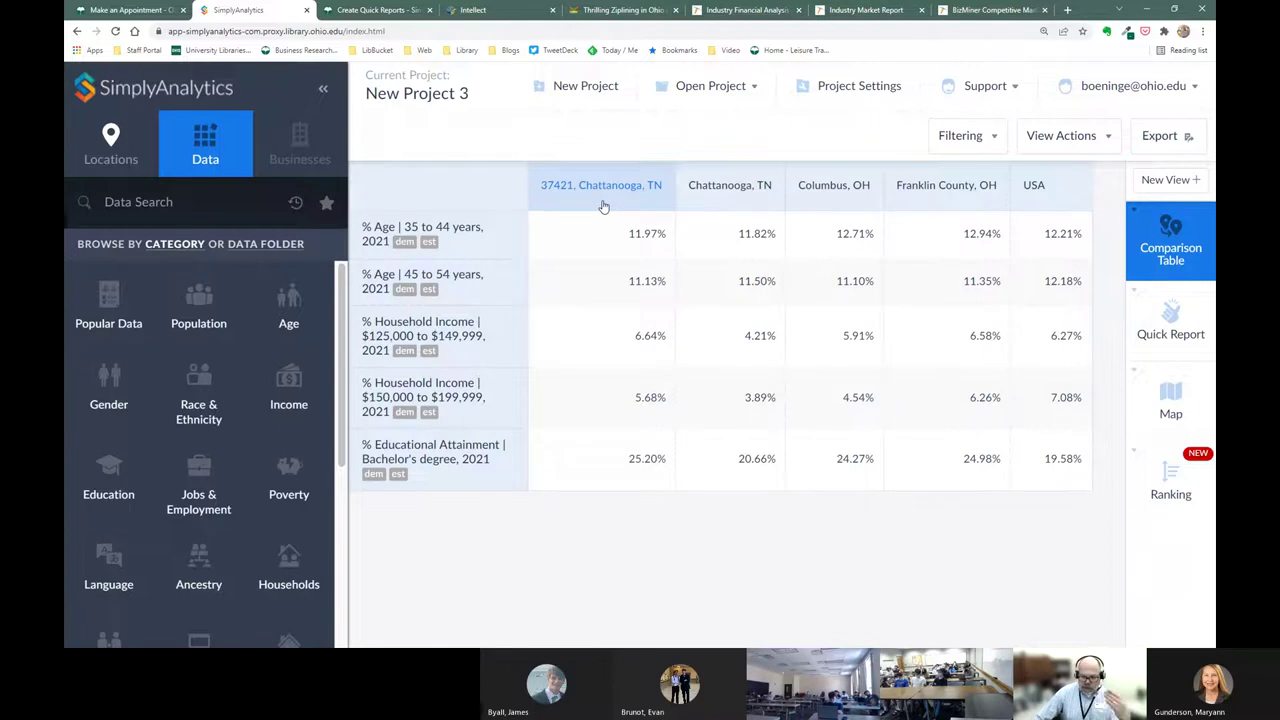
click(603, 206)
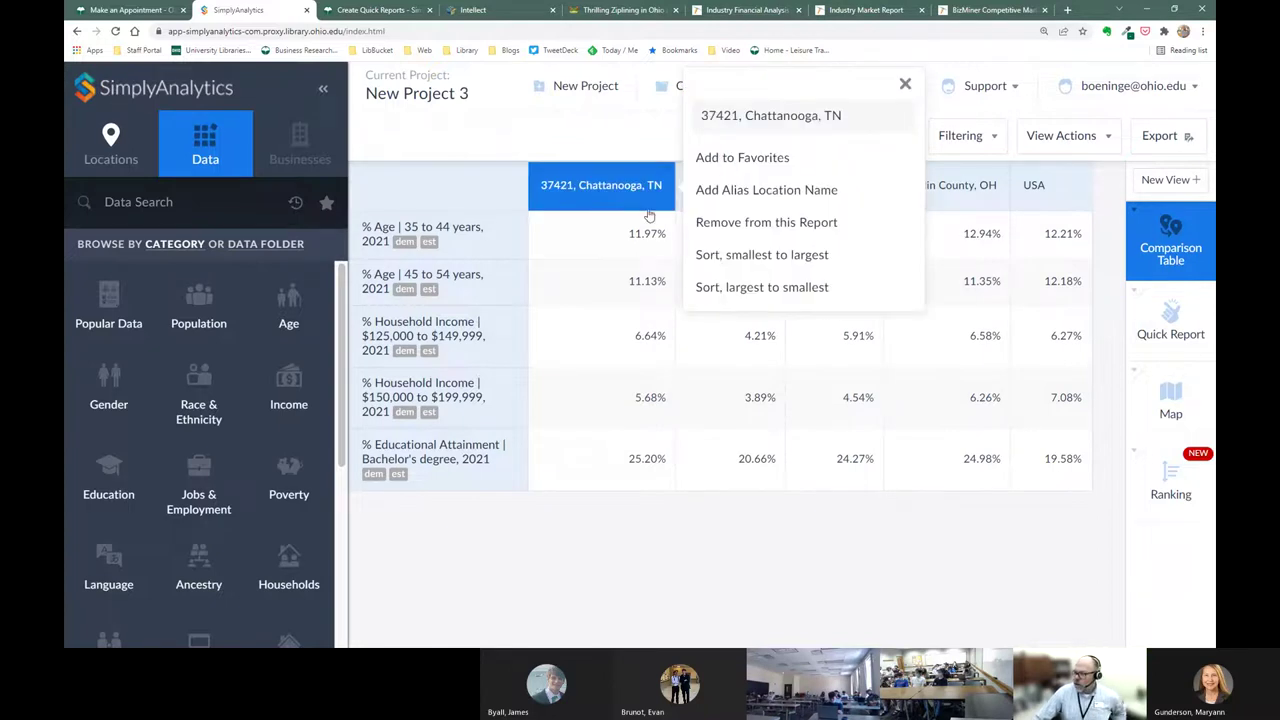
click(718, 222)
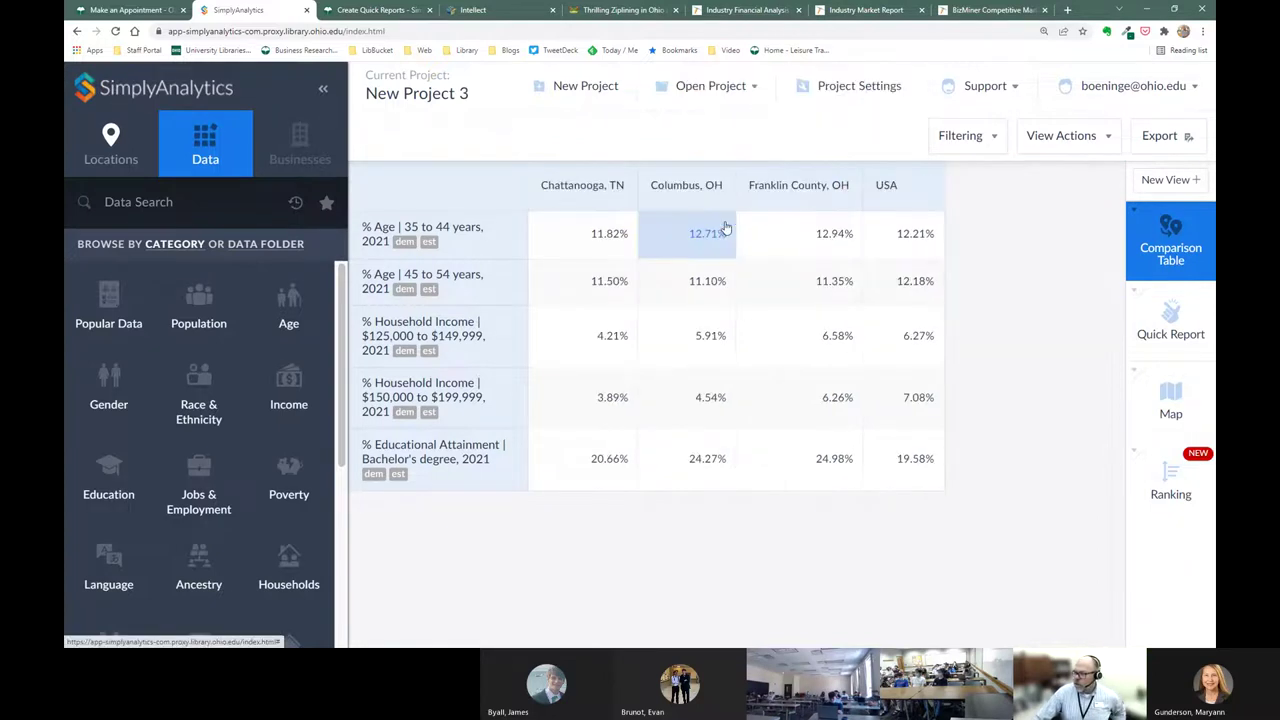
click(803, 200)
click(930, 224)
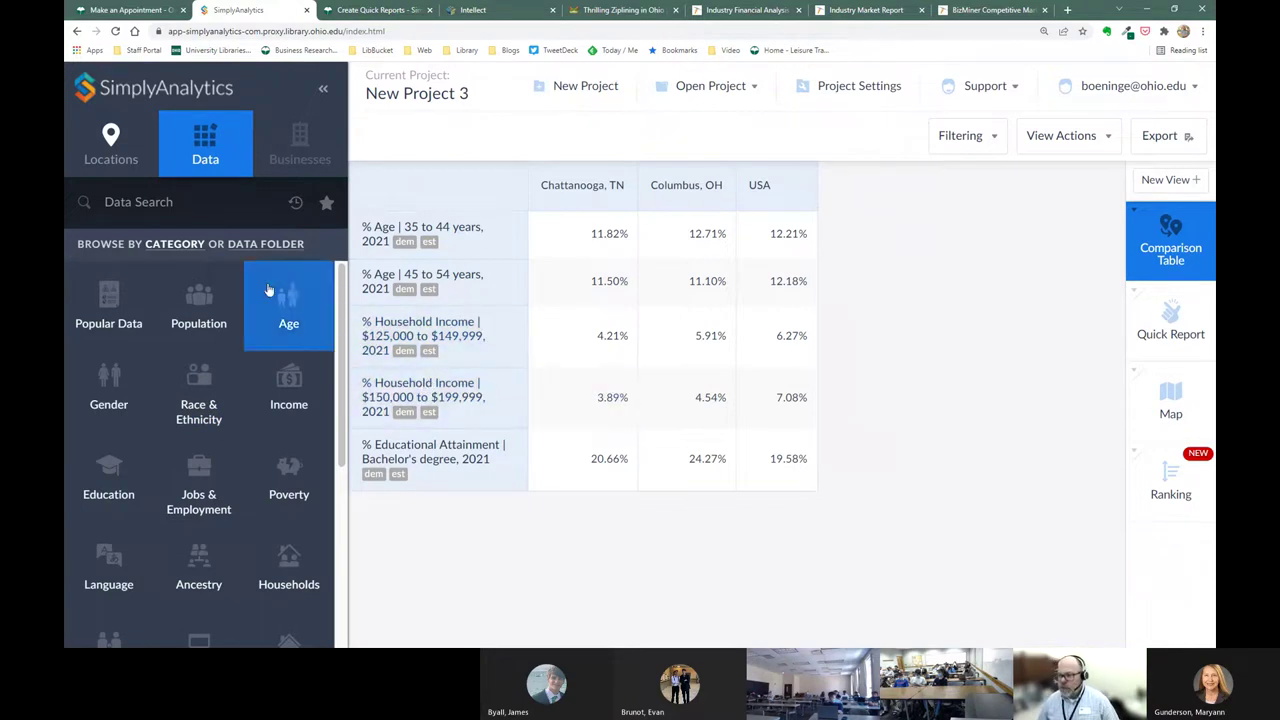
Step: Search the data variables for "bicycle" and look through the matching variables
click(200, 208)
text(bicycle)
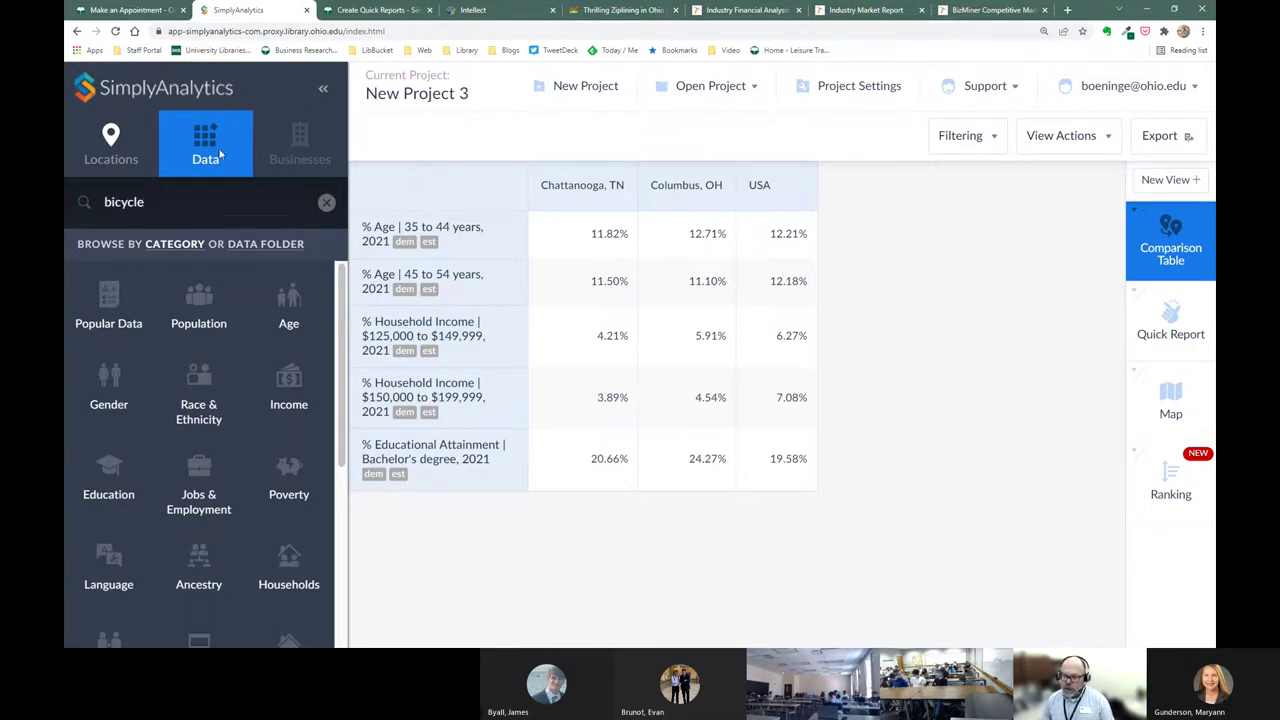
key(Return)
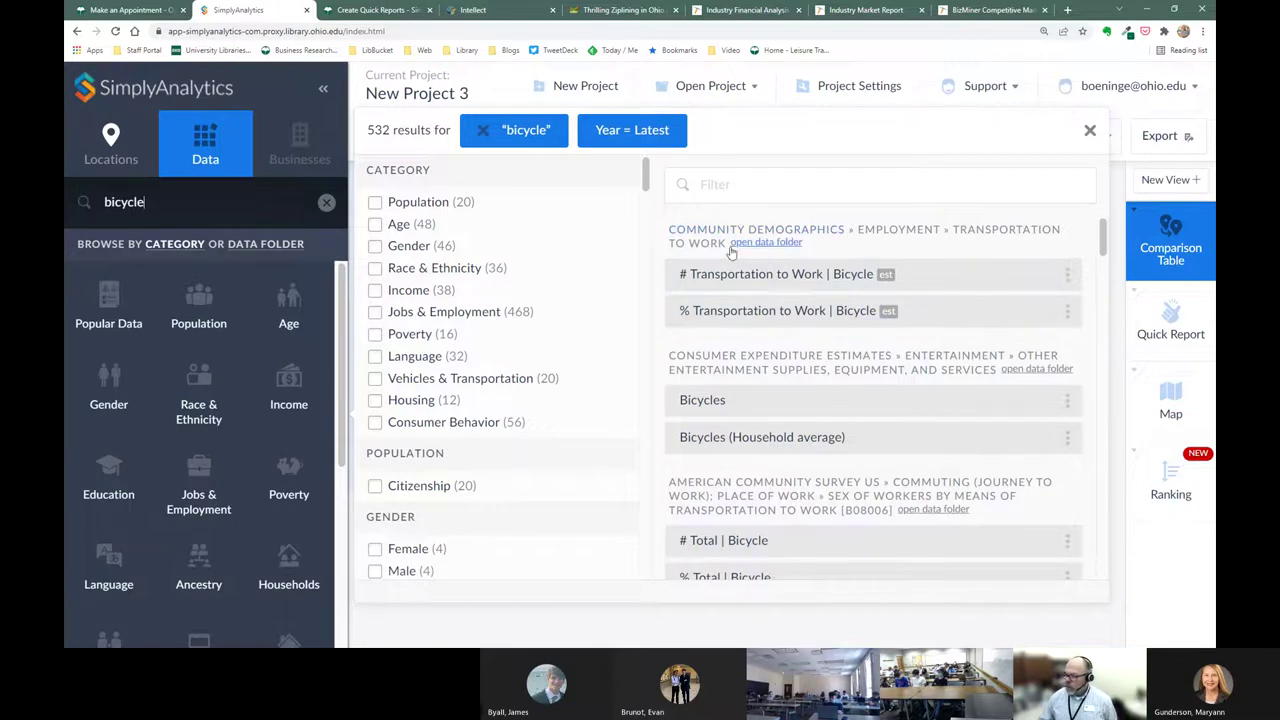
scroll(776, 316, down, 1)
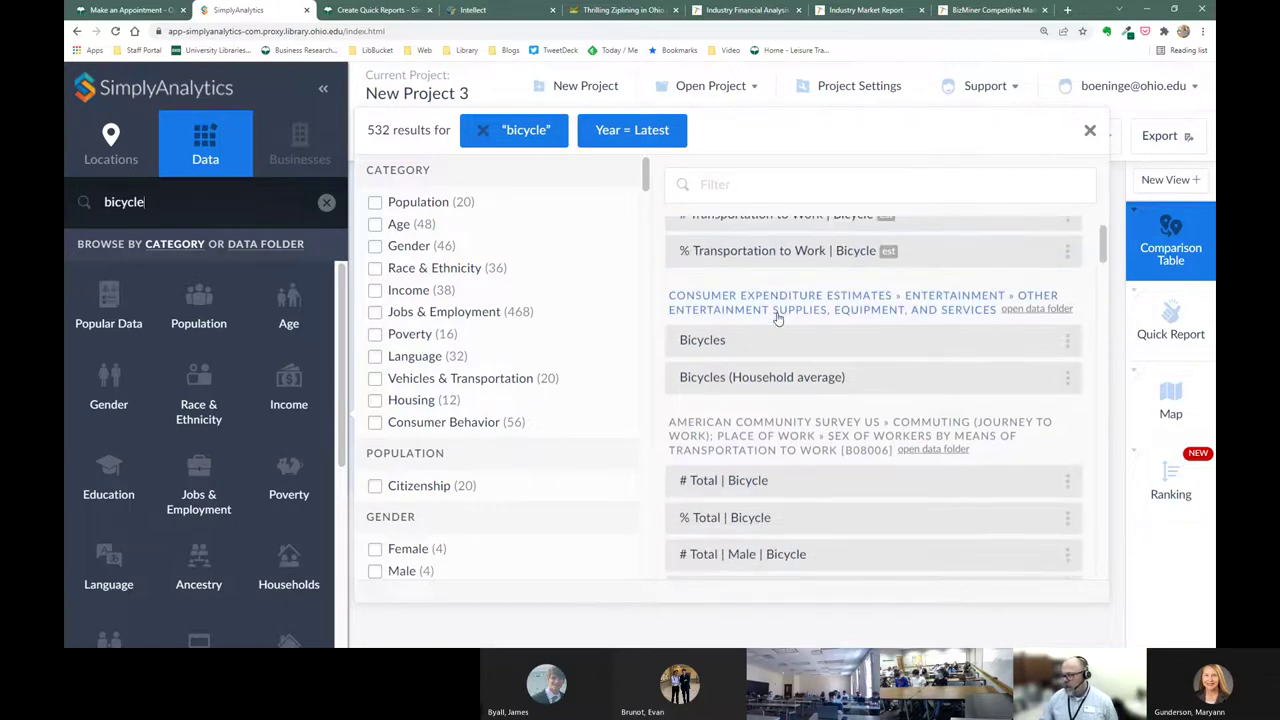
scroll(778, 318, down, 3)
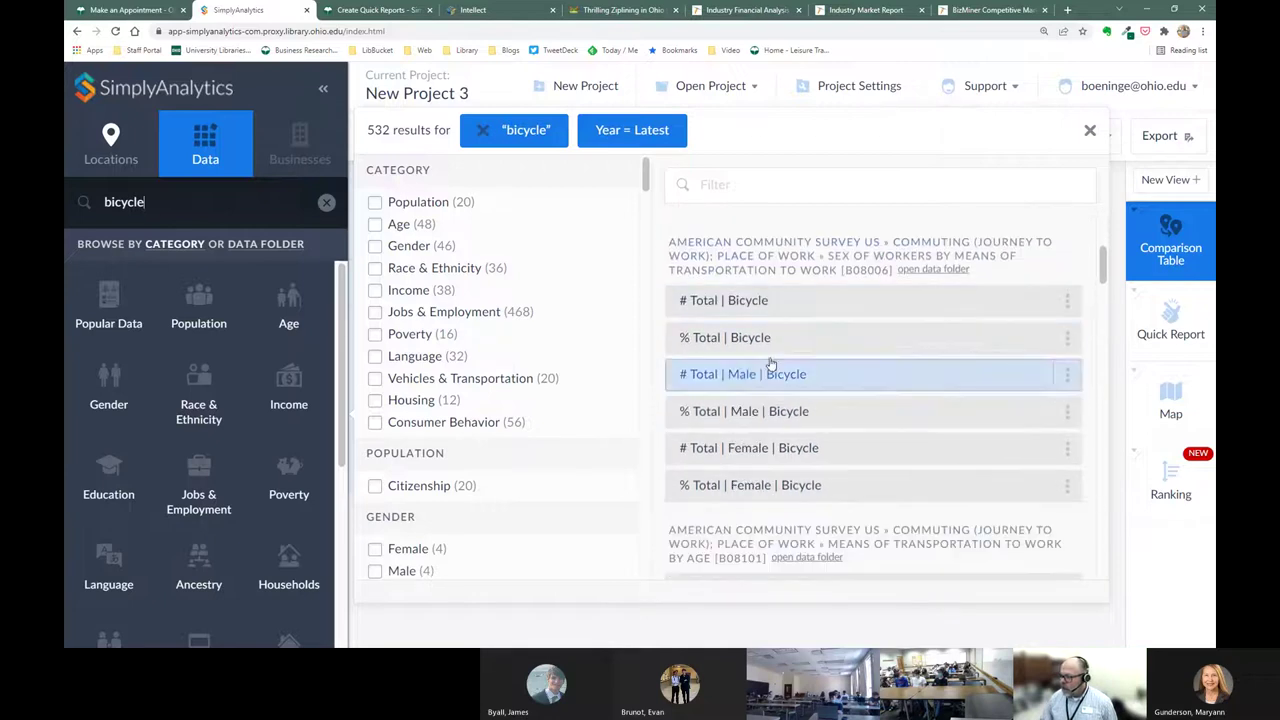
scroll(822, 306, down, 3)
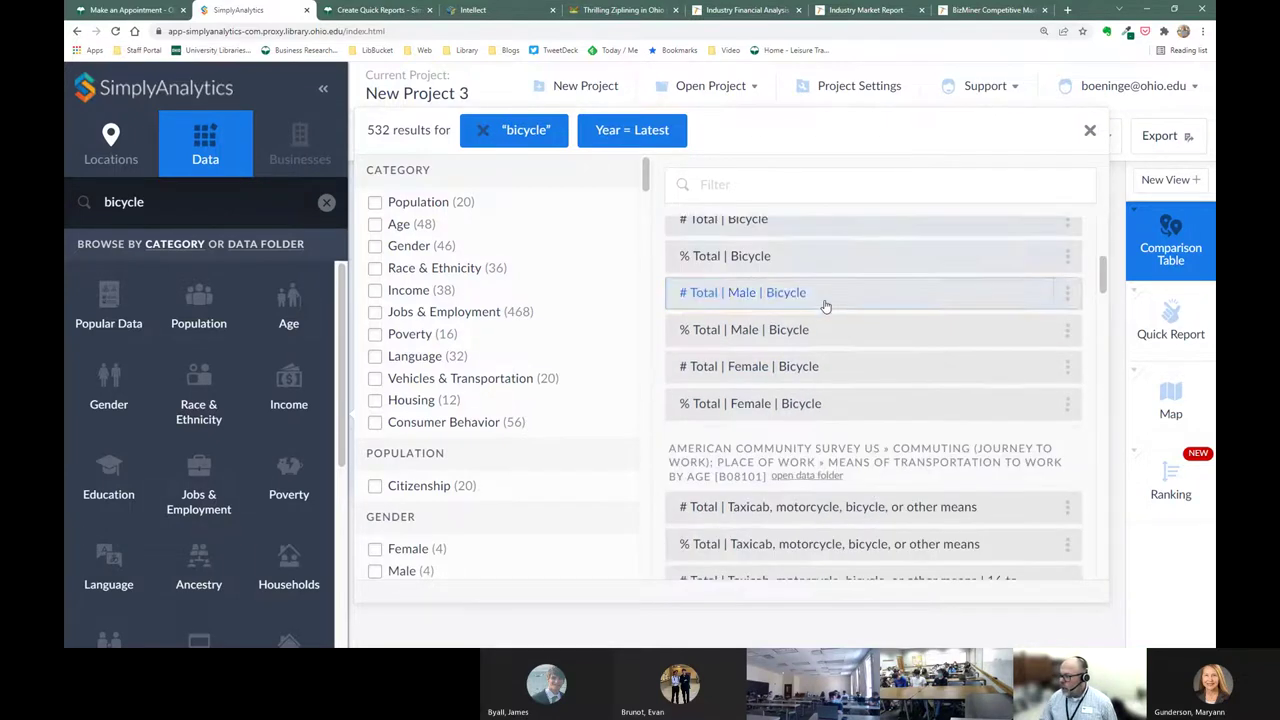
scroll(771, 376, down, 4)
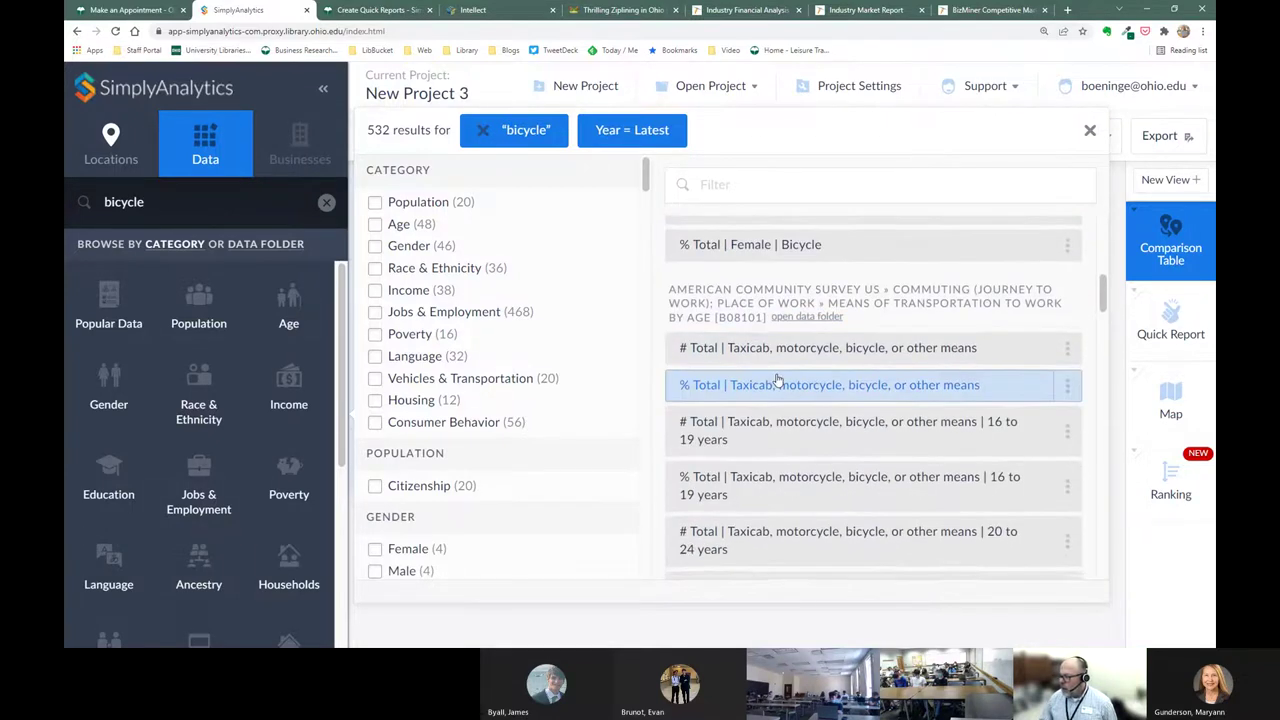
scroll(778, 380, down, 3)
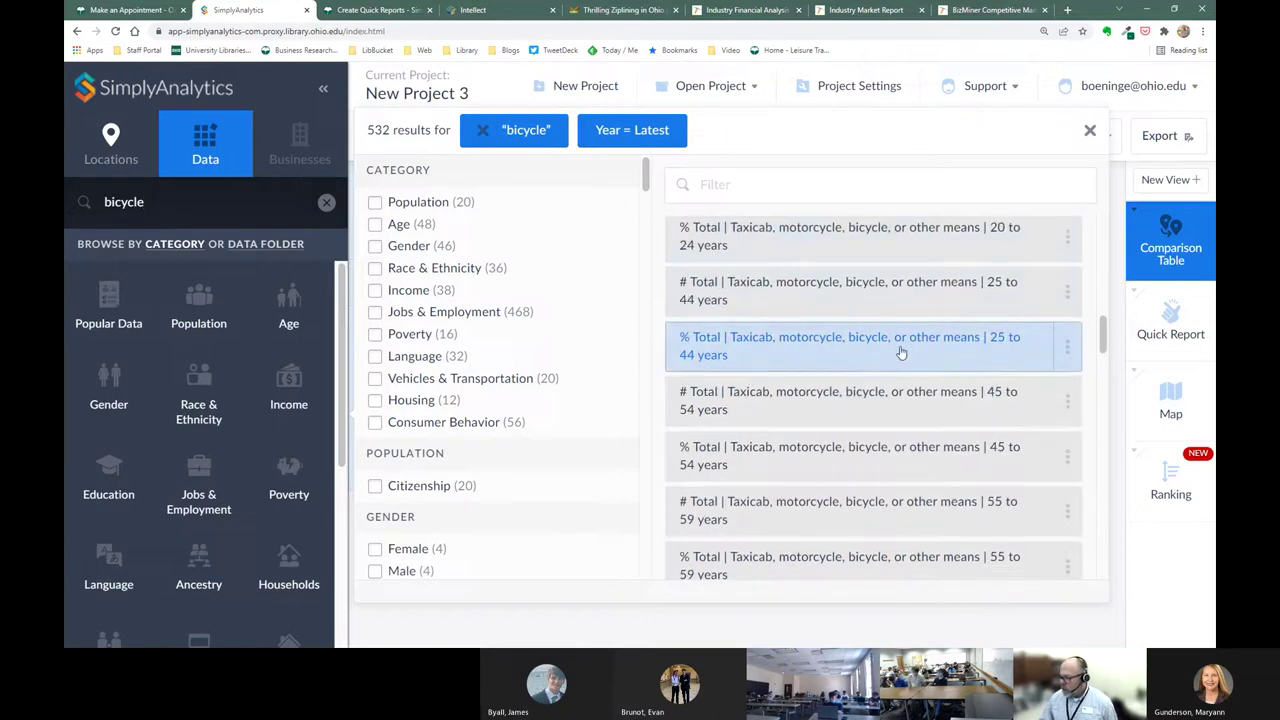
scroll(857, 368, down, 6)
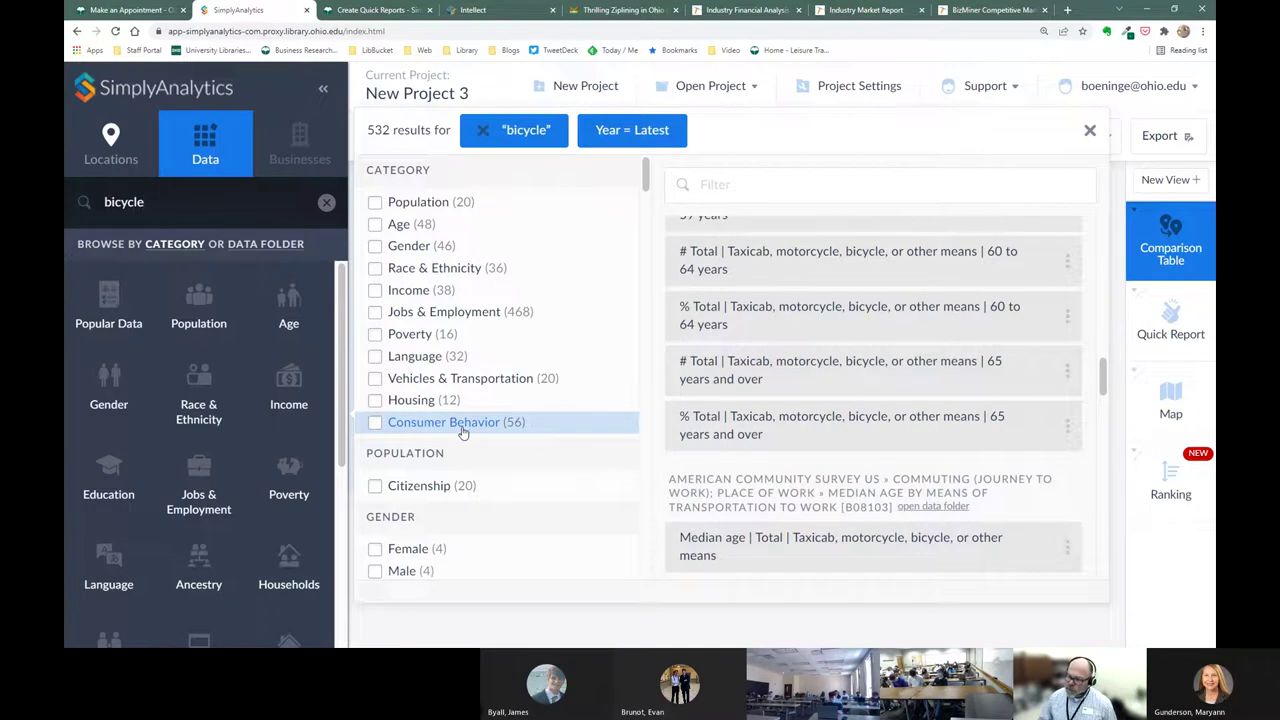
Step: Filter the bicycle results to Consumer Behavior and add the # and % Sports-Played/Participated Last 12 Mos, Bicycling - Mountain/Road variables
click(375, 427)
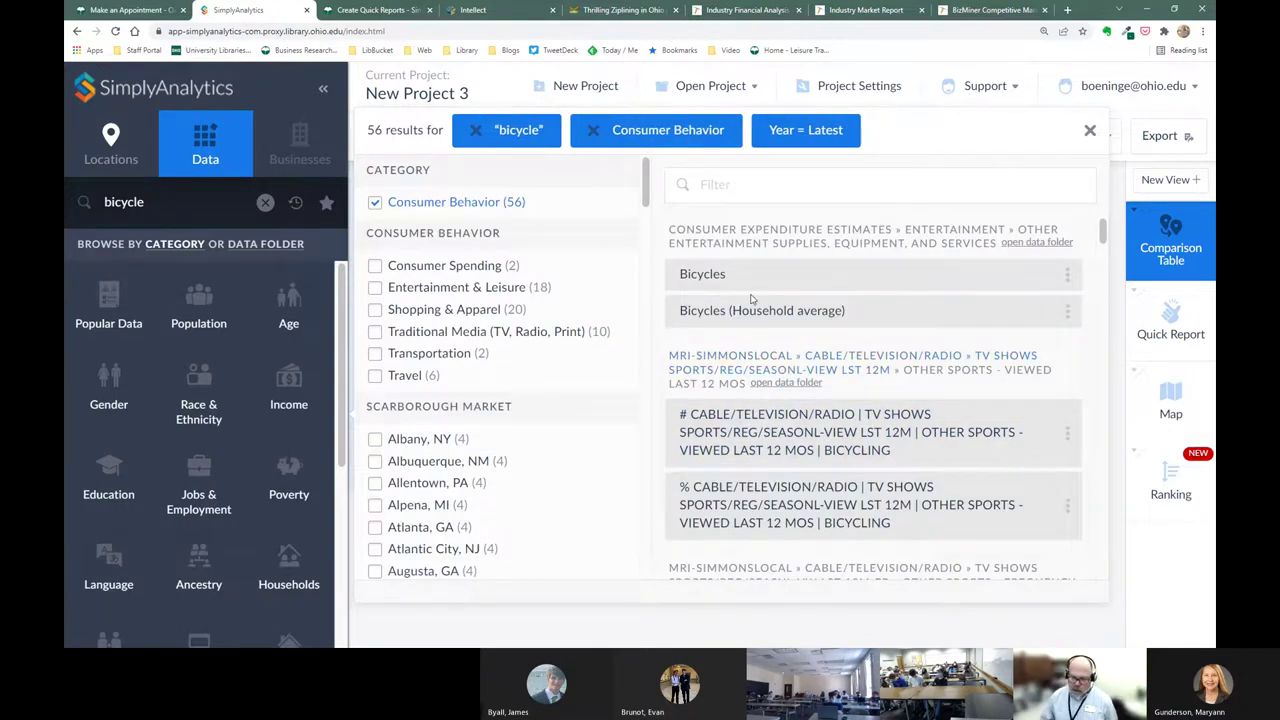
scroll(805, 312, down, 1)
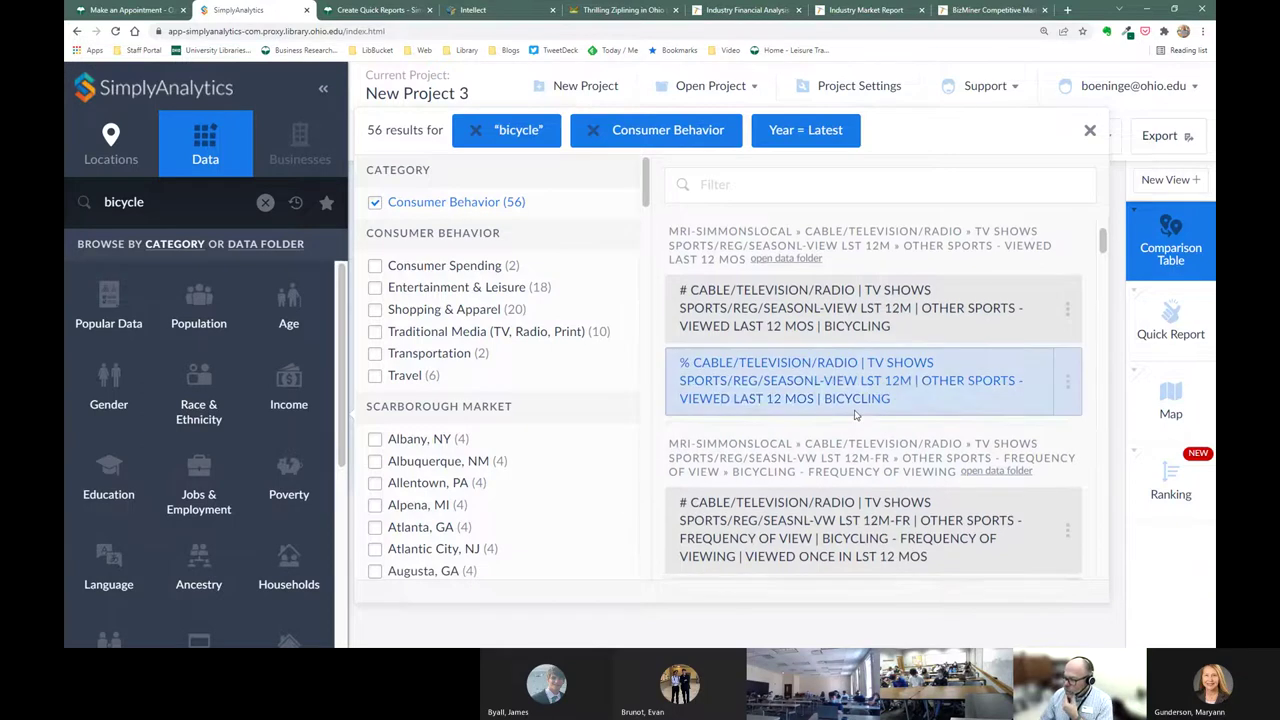
scroll(860, 410, down, 5)
scroll(820, 385, down, 6)
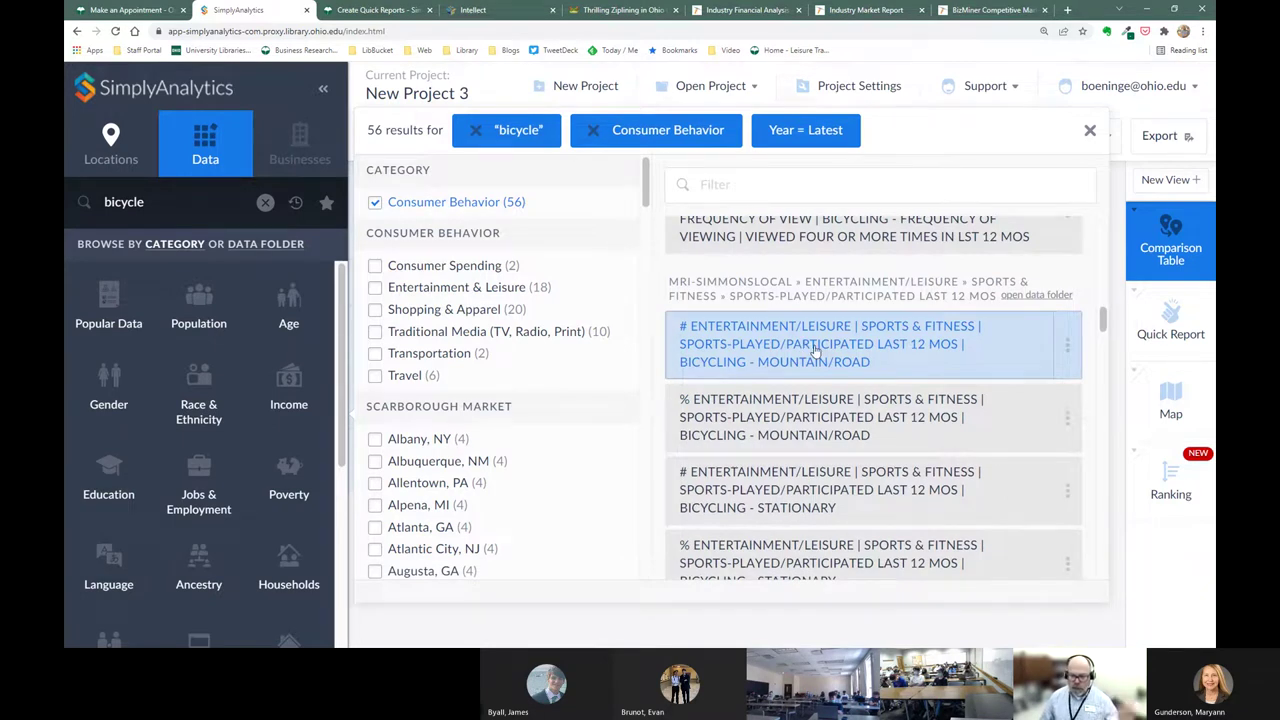
click(815, 350)
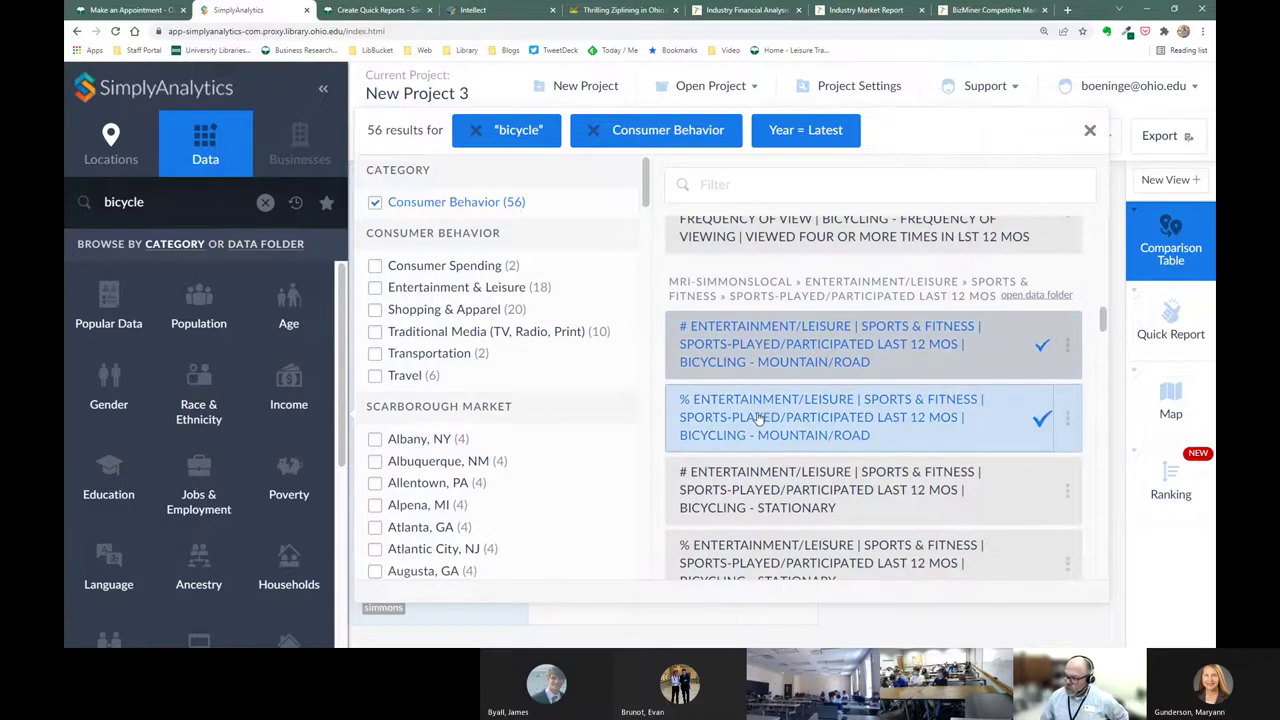
Step: Add the # and % Sports-Played/Participated-Occasionally, Bicycling - Mountain/Road variables and return to the comparison table
scroll(775, 405, down, 2)
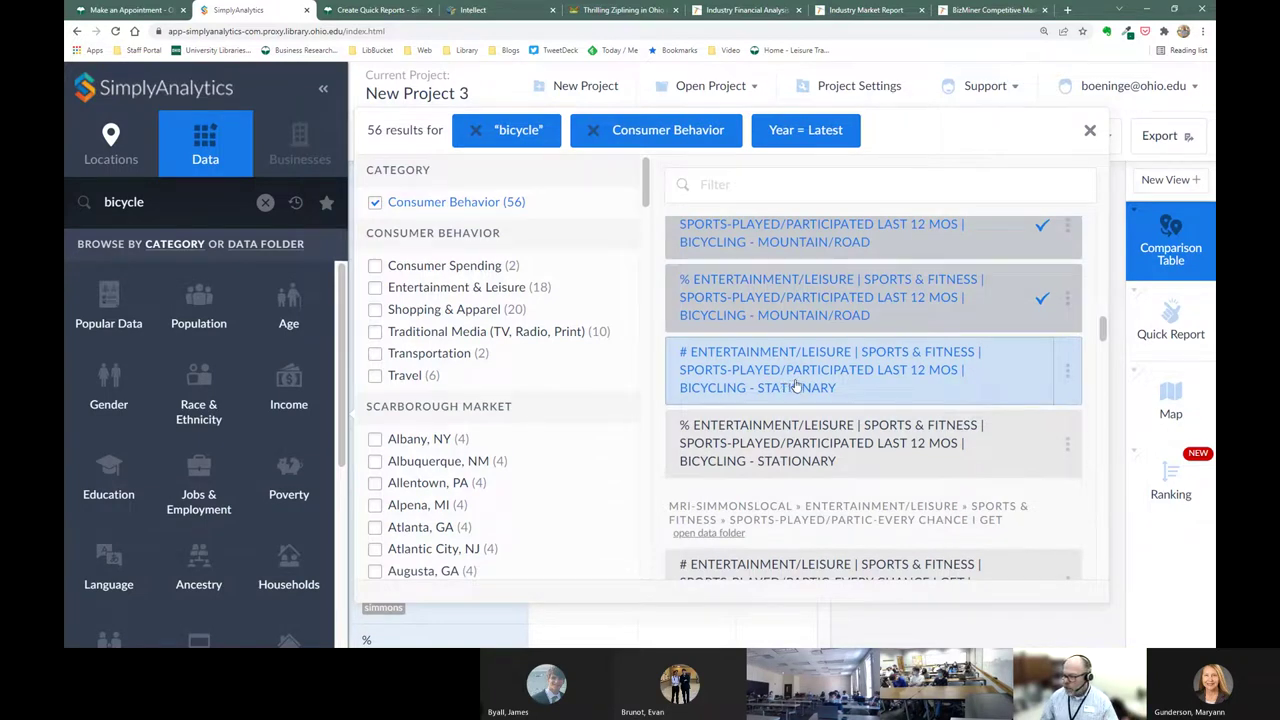
scroll(787, 385, down, 2)
scroll(796, 383, down, 1)
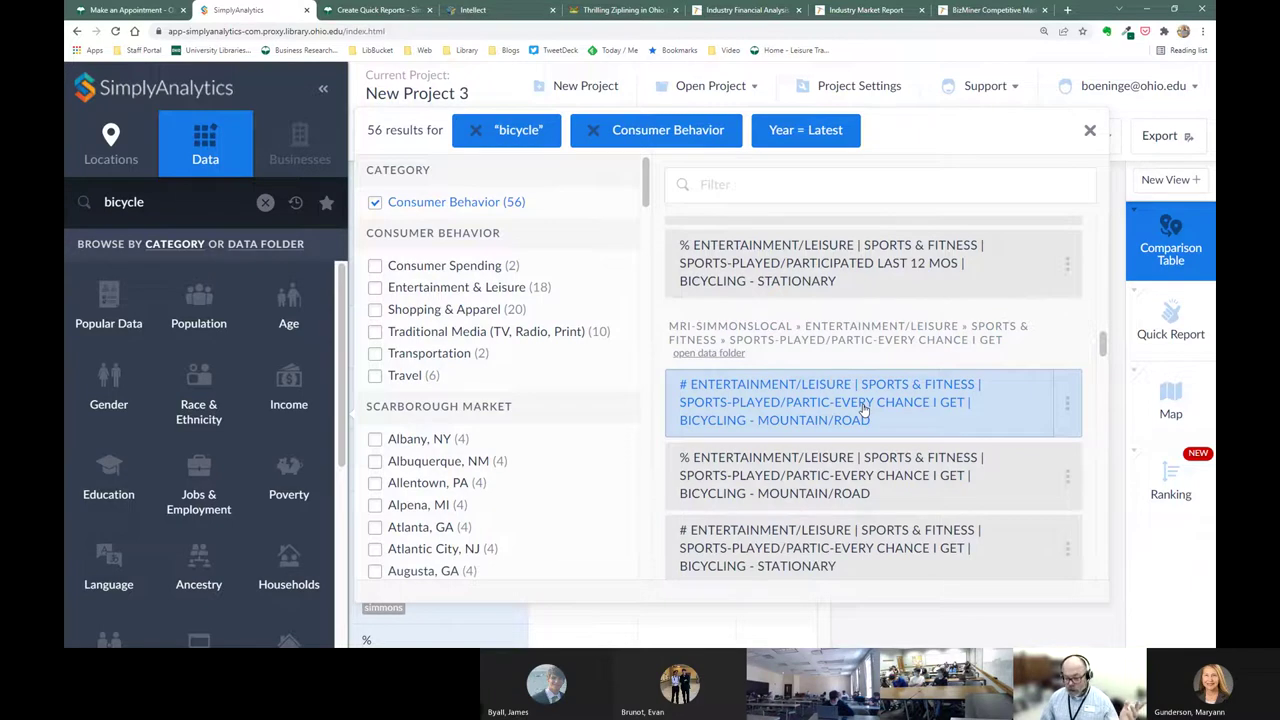
scroll(864, 410, down, 5)
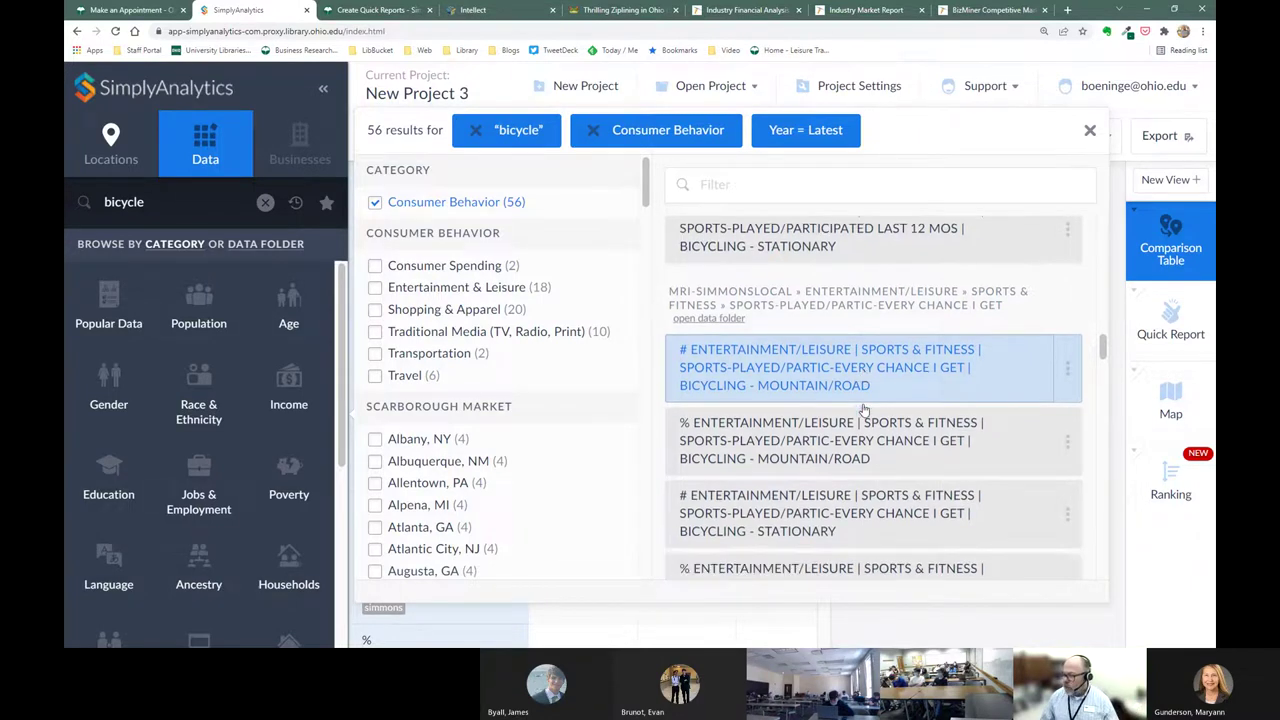
scroll(864, 410, down, 1)
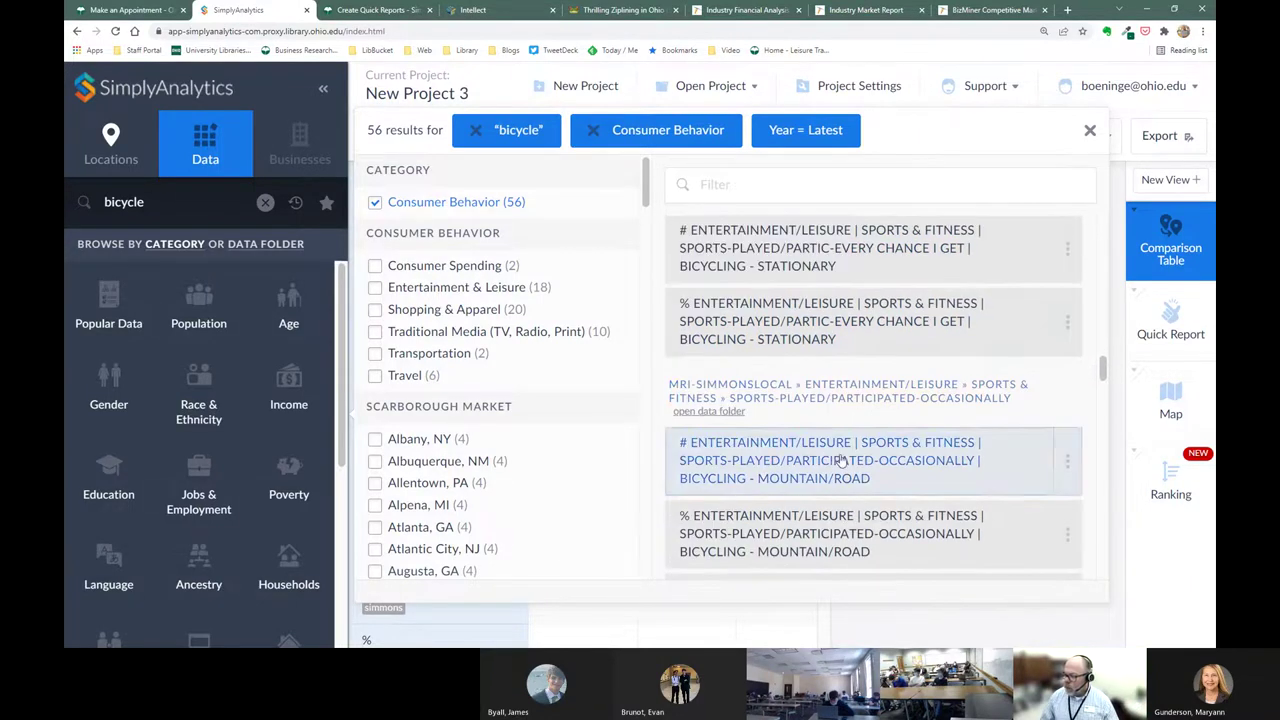
scroll(840, 470, down, 1)
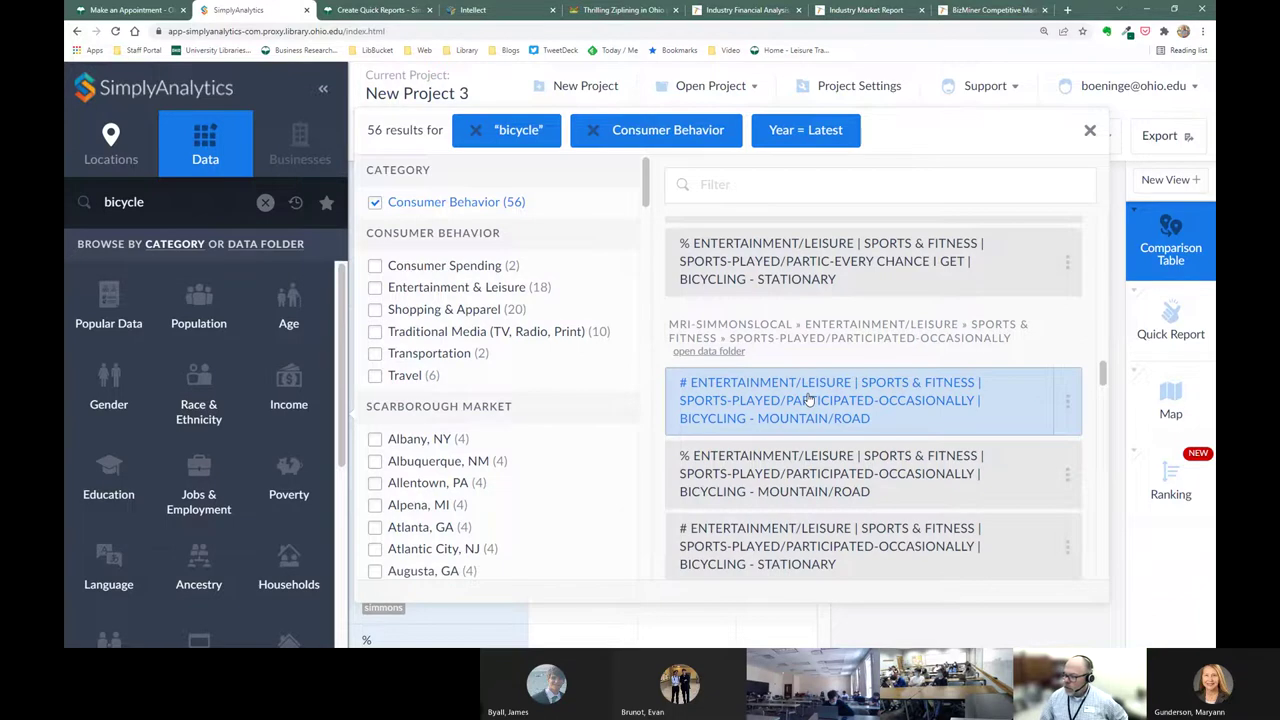
click(815, 480)
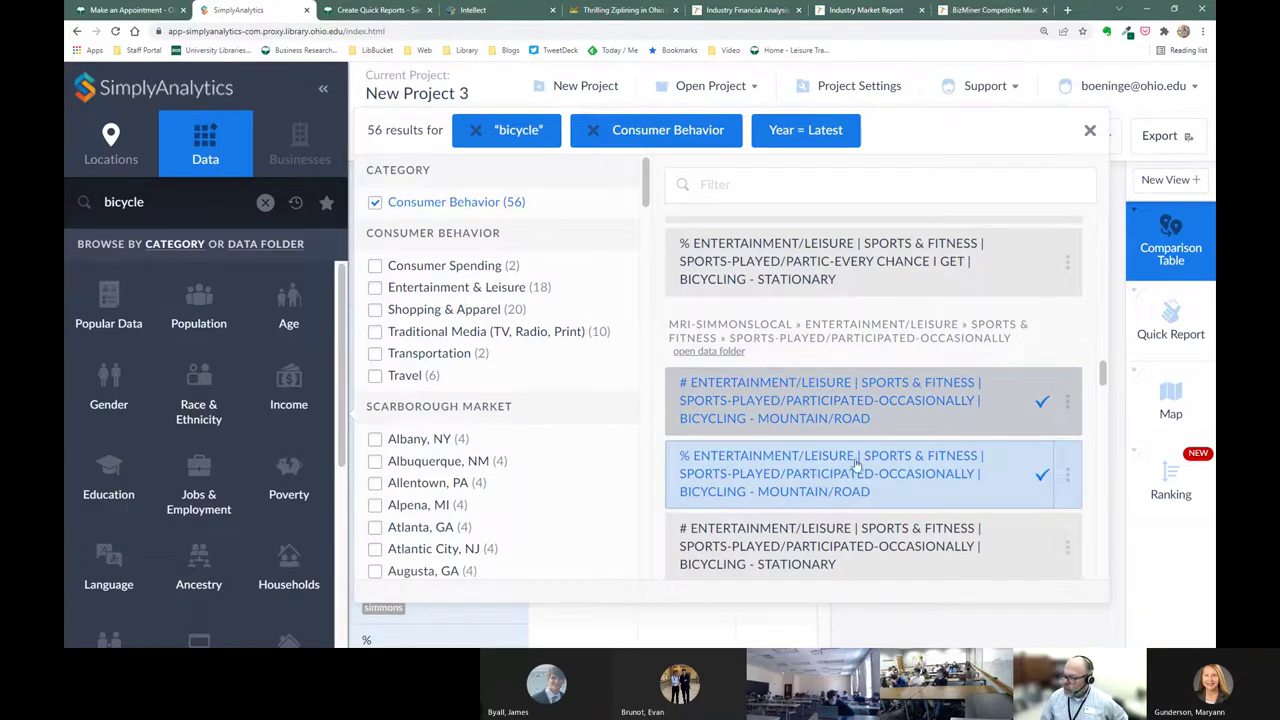
click(1092, 132)
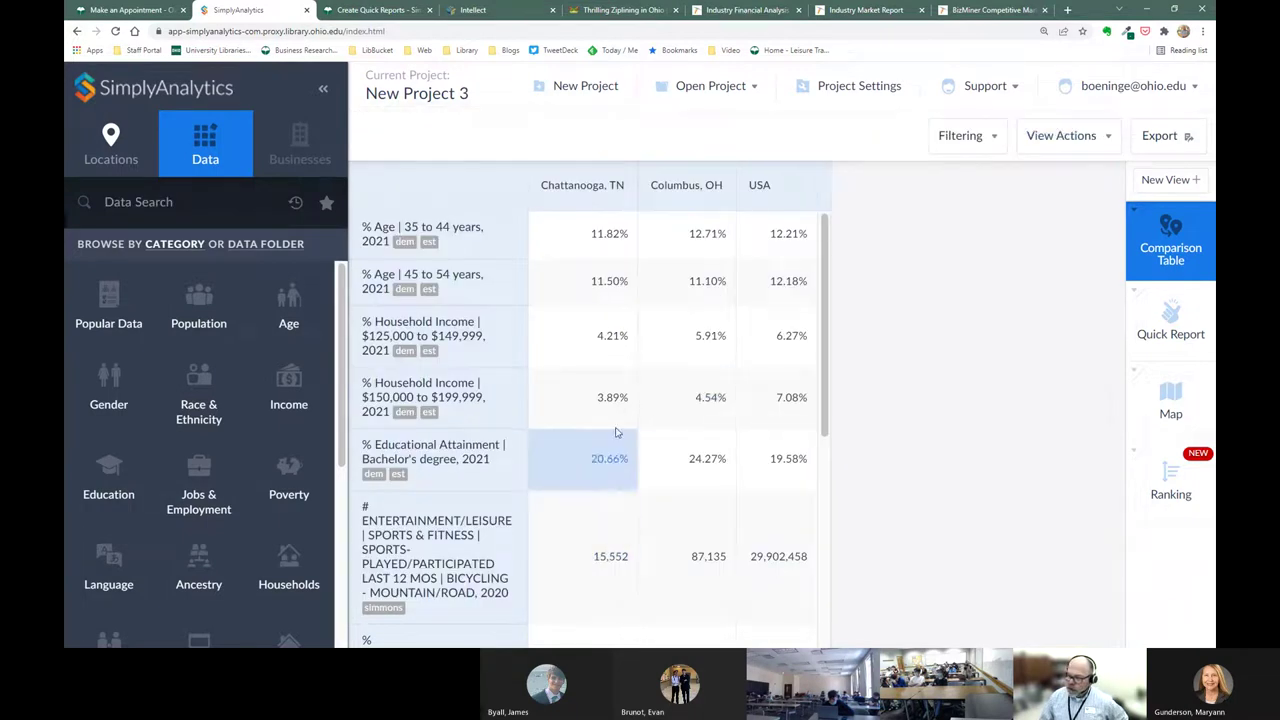
Step: Examine the mountain/road bicycling participation figures for Chattanooga, Columbus and the USA in the comparison table
scroll(625, 415, down, 4)
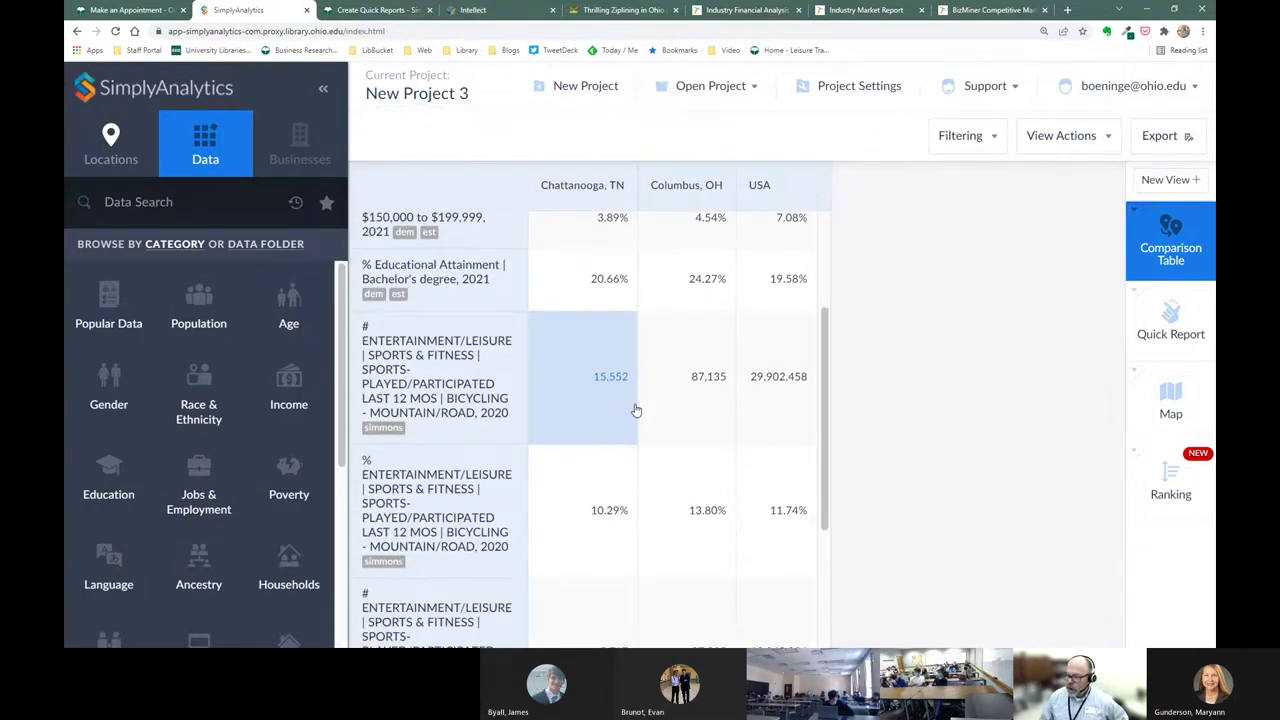
scroll(634, 410, down, 1)
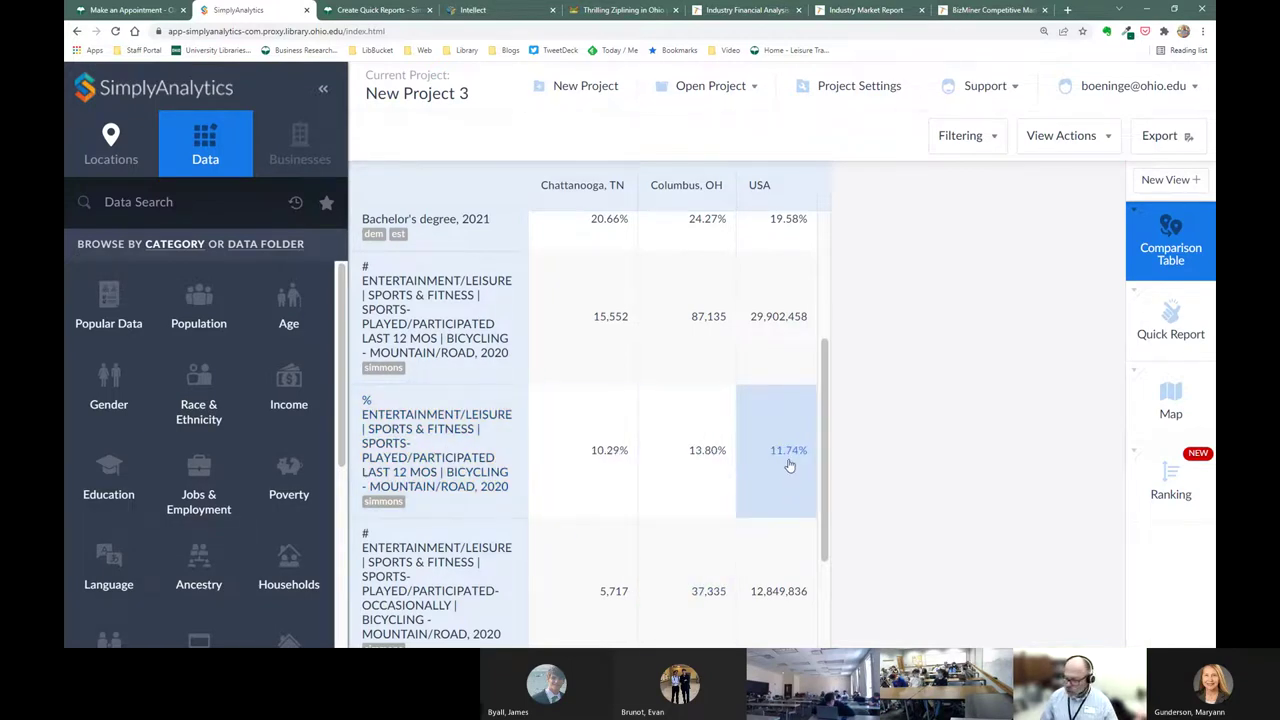
scroll(789, 465, down, 3)
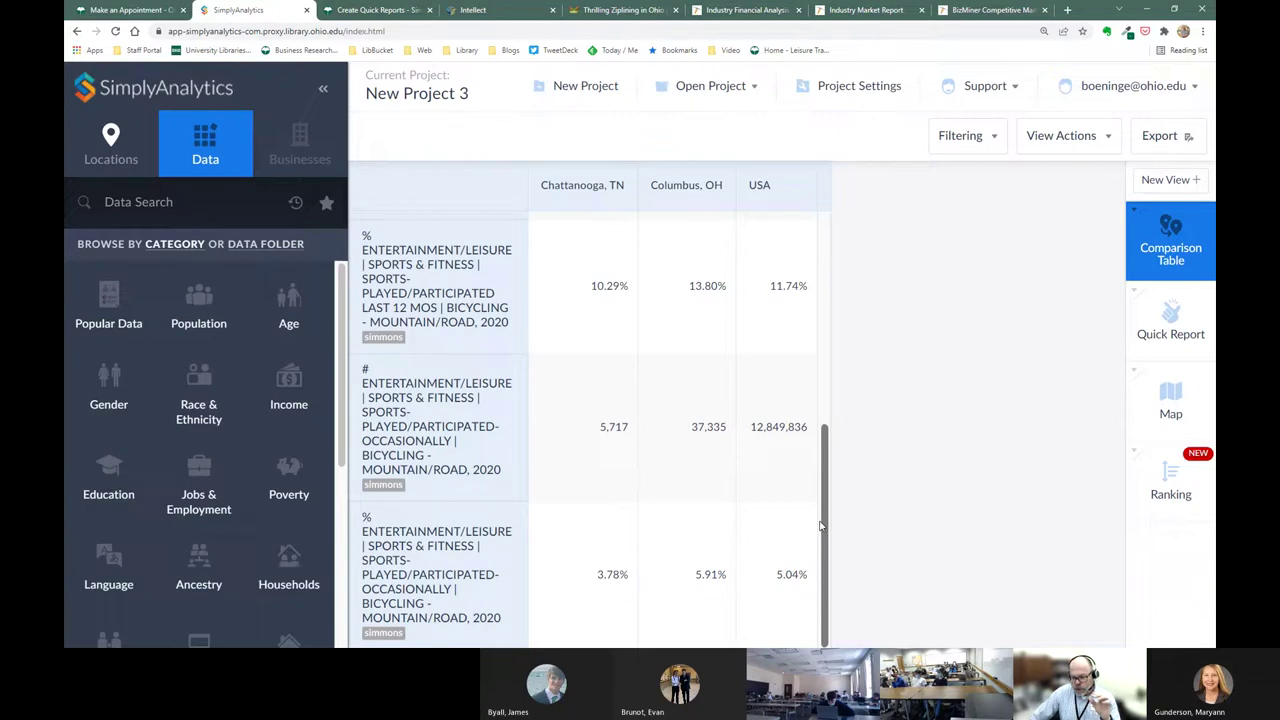
Step: Switch from the comparison table to the map view and bring up the custom locations
click(1172, 405)
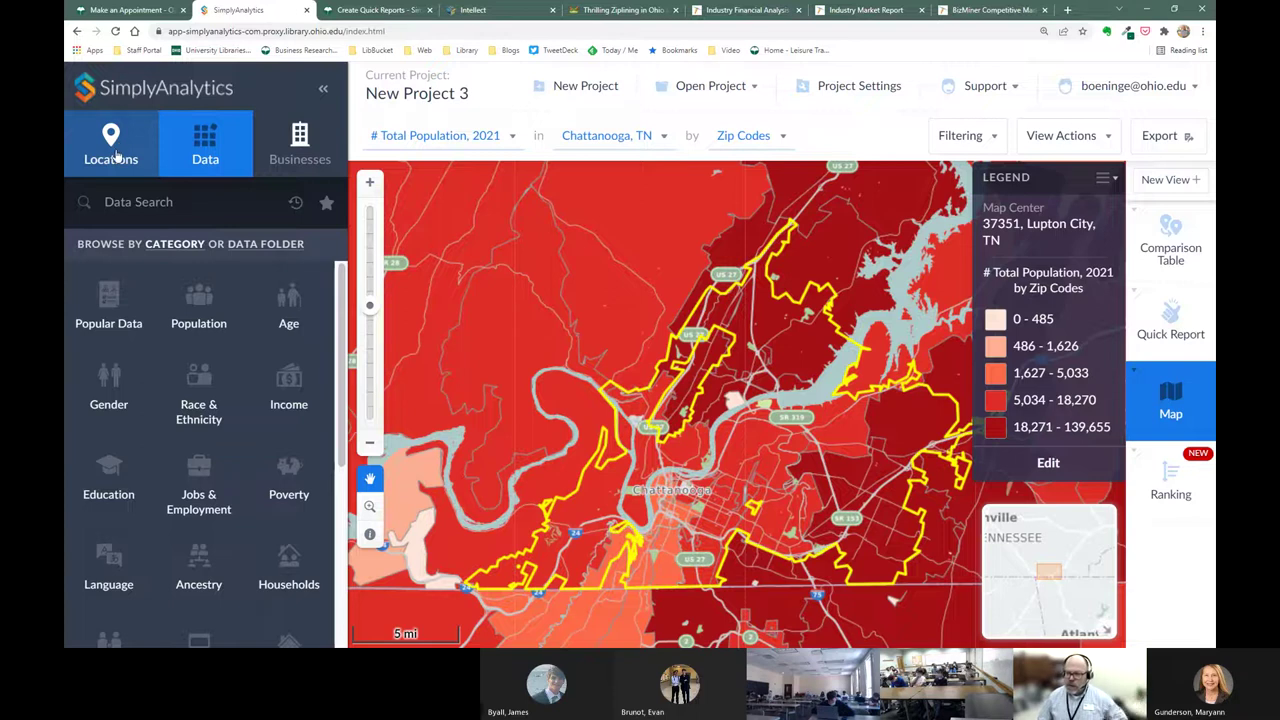
click(114, 152)
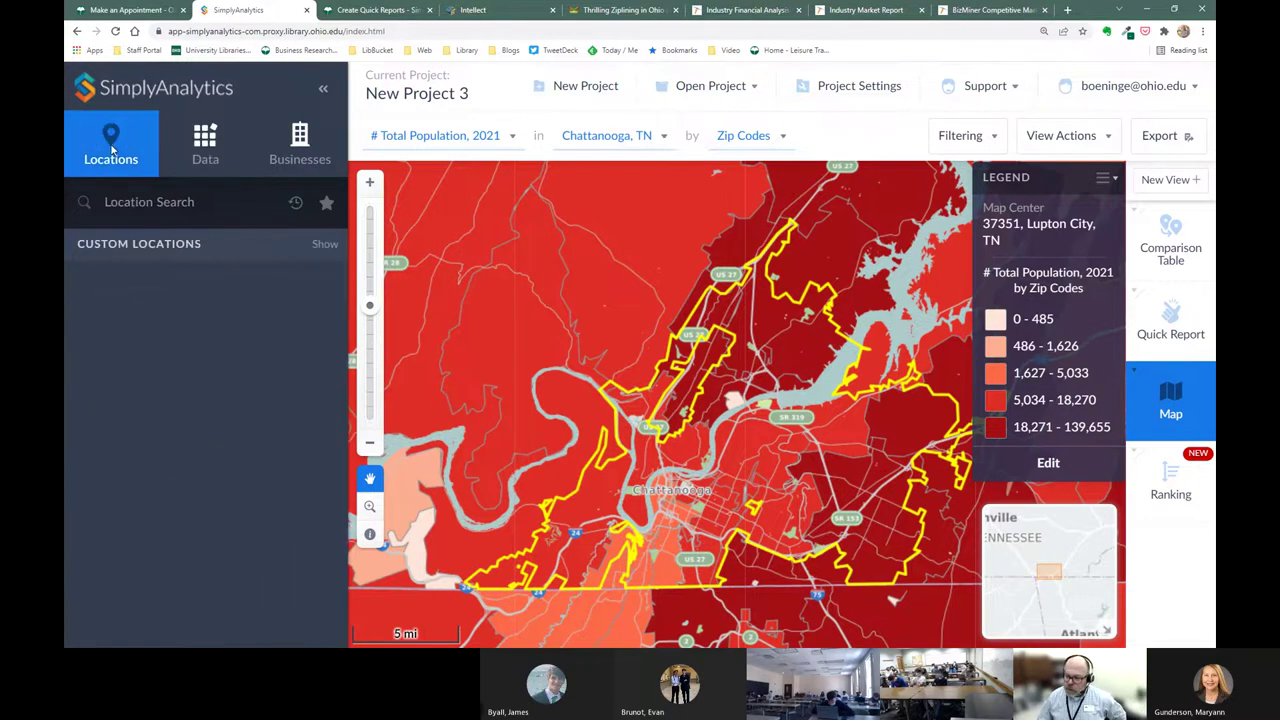
click(146, 246)
Step: Search the web for "rei chattanooga" in a new browser tab
key(ctrl+t)
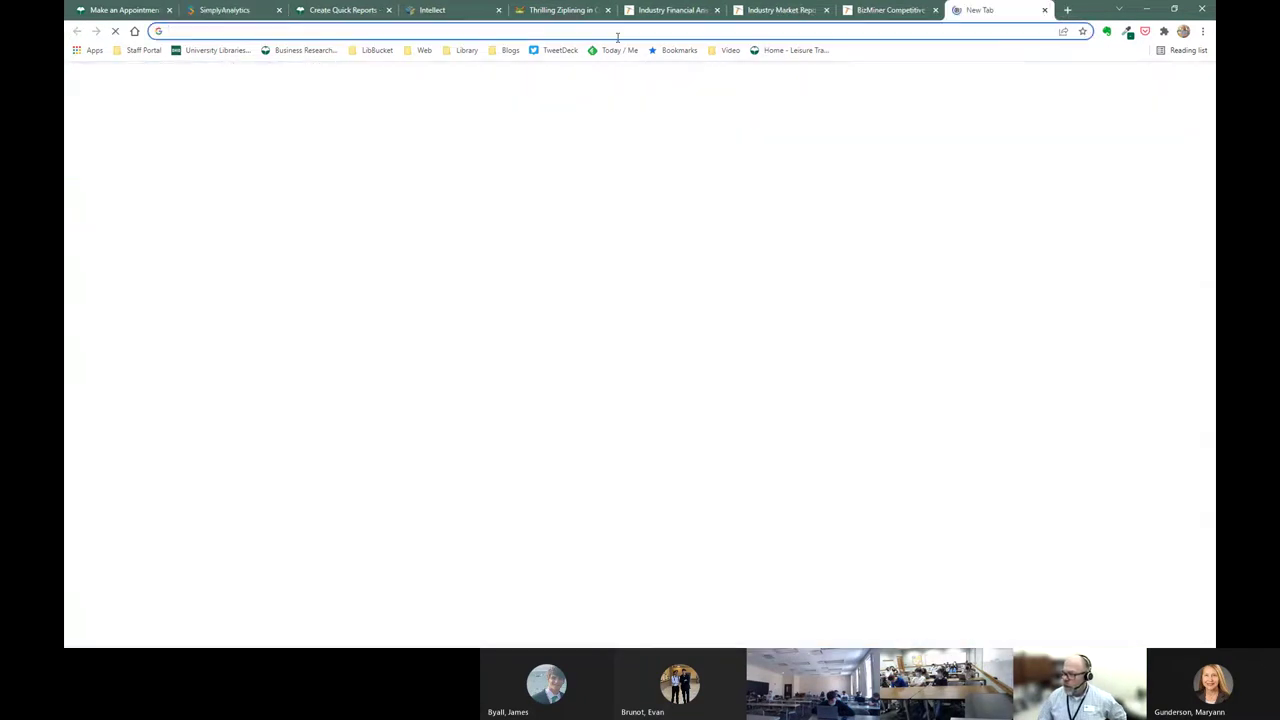
click(615, 33)
text(rei.com)
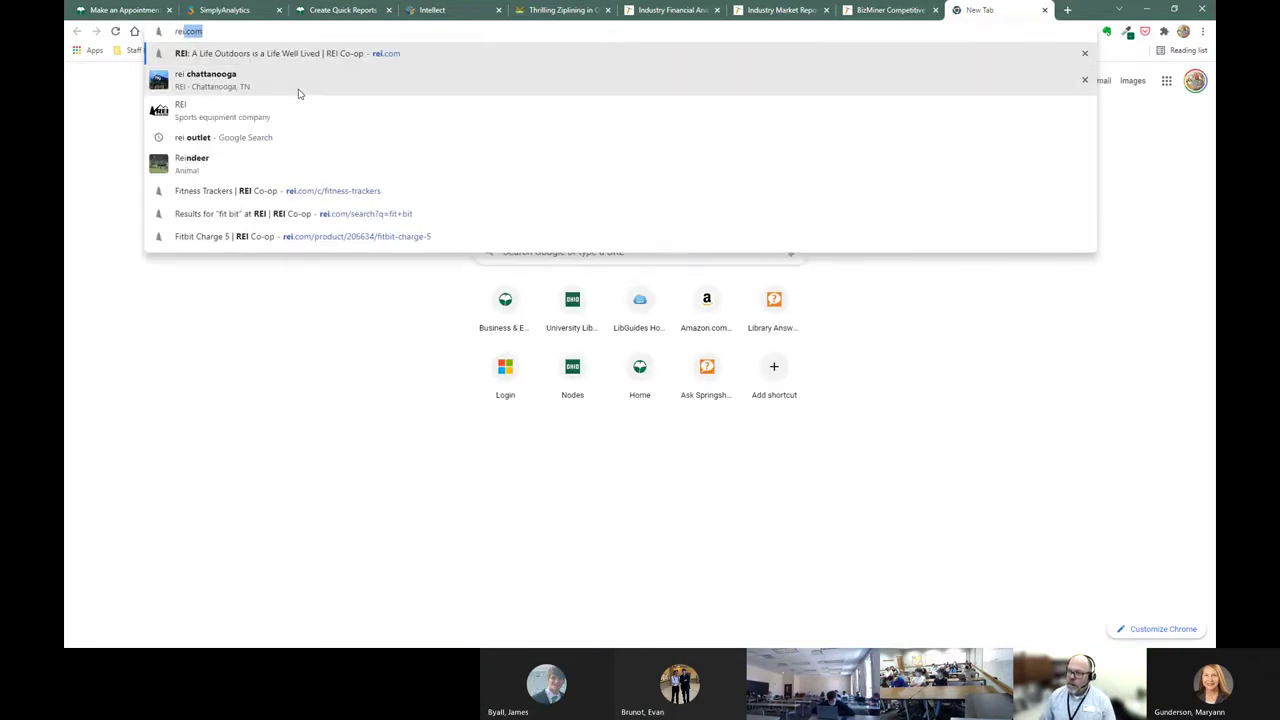
click(297, 90)
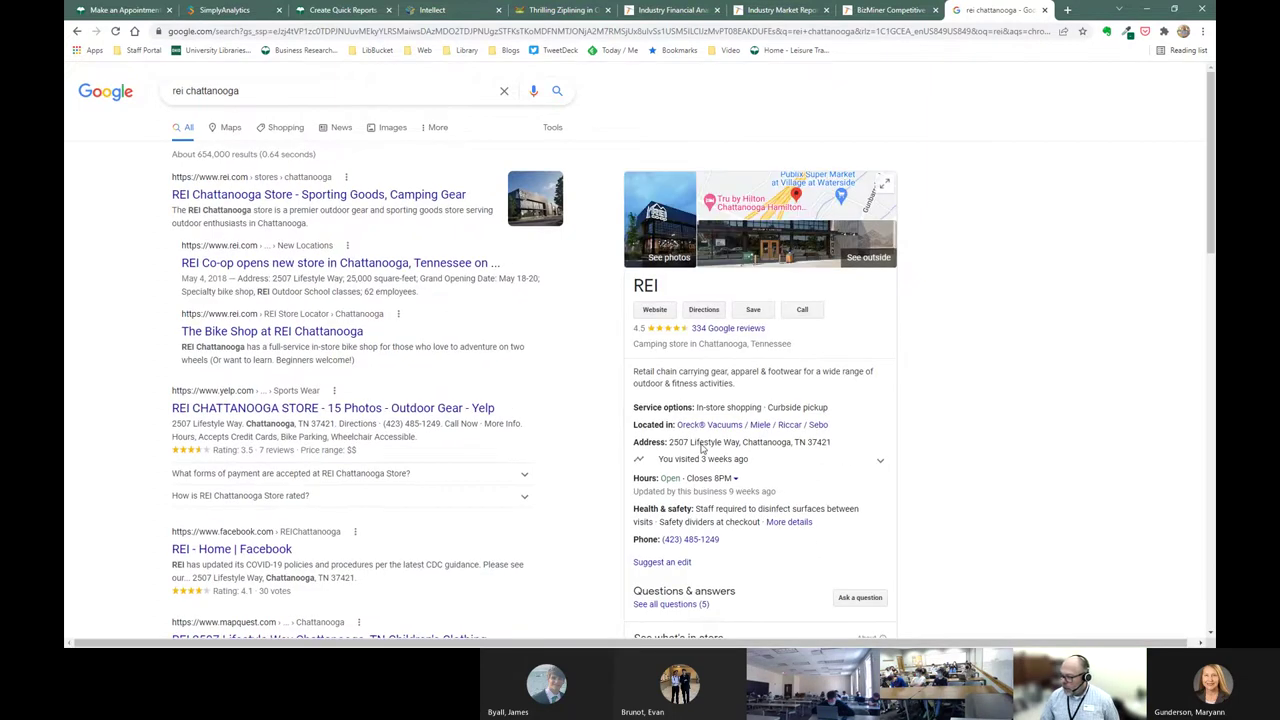
Step: Copy the REI Chattanooga store's full address from the search results
drag(831, 499, 669, 499)
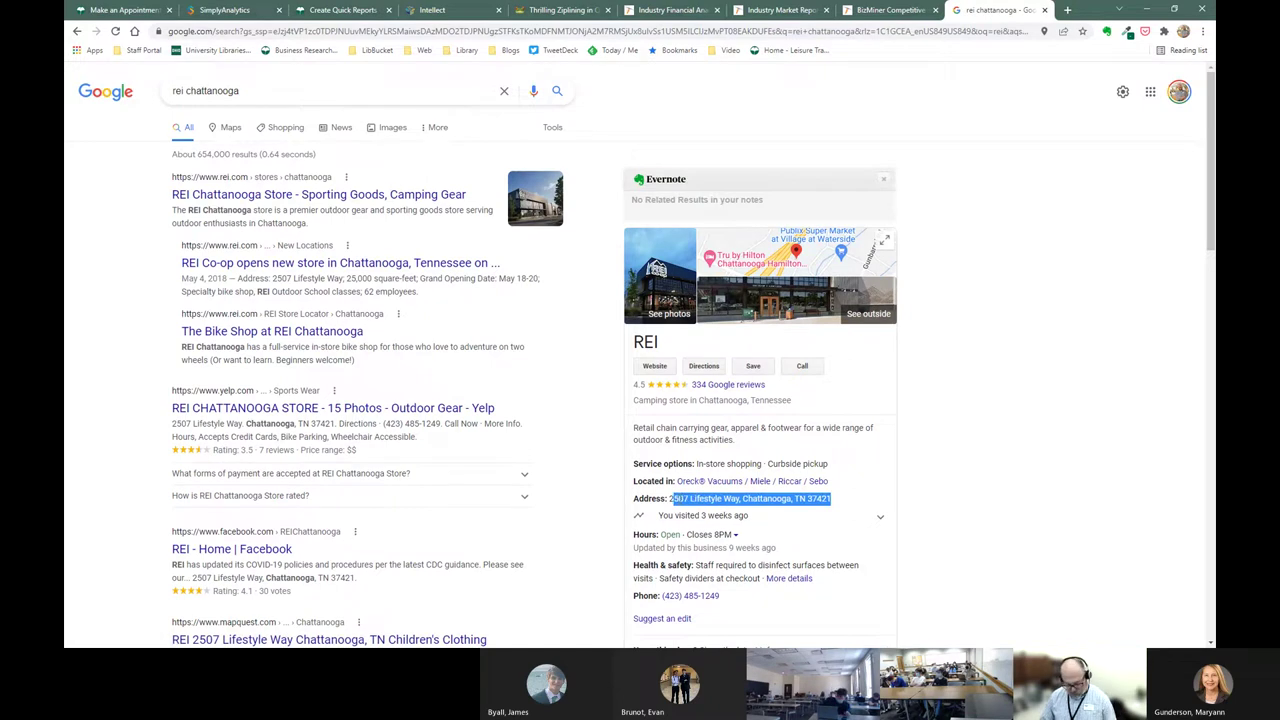
click(669, 499)
drag(669, 499, 831, 499)
key(ctrl+c)
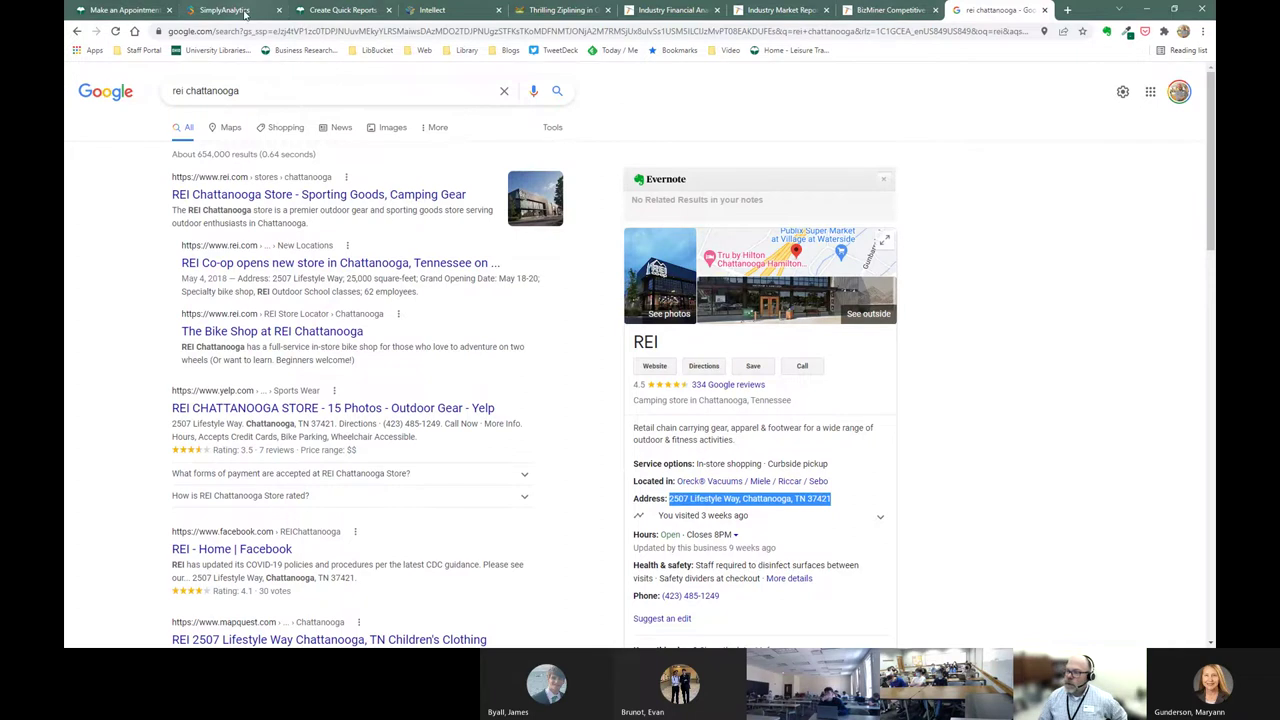
Step: In SimplyAnalytics, start a new radius location, look up the copied REI store address and centre it on block group BG0113231, Hamilton County, TN
click(245, 12)
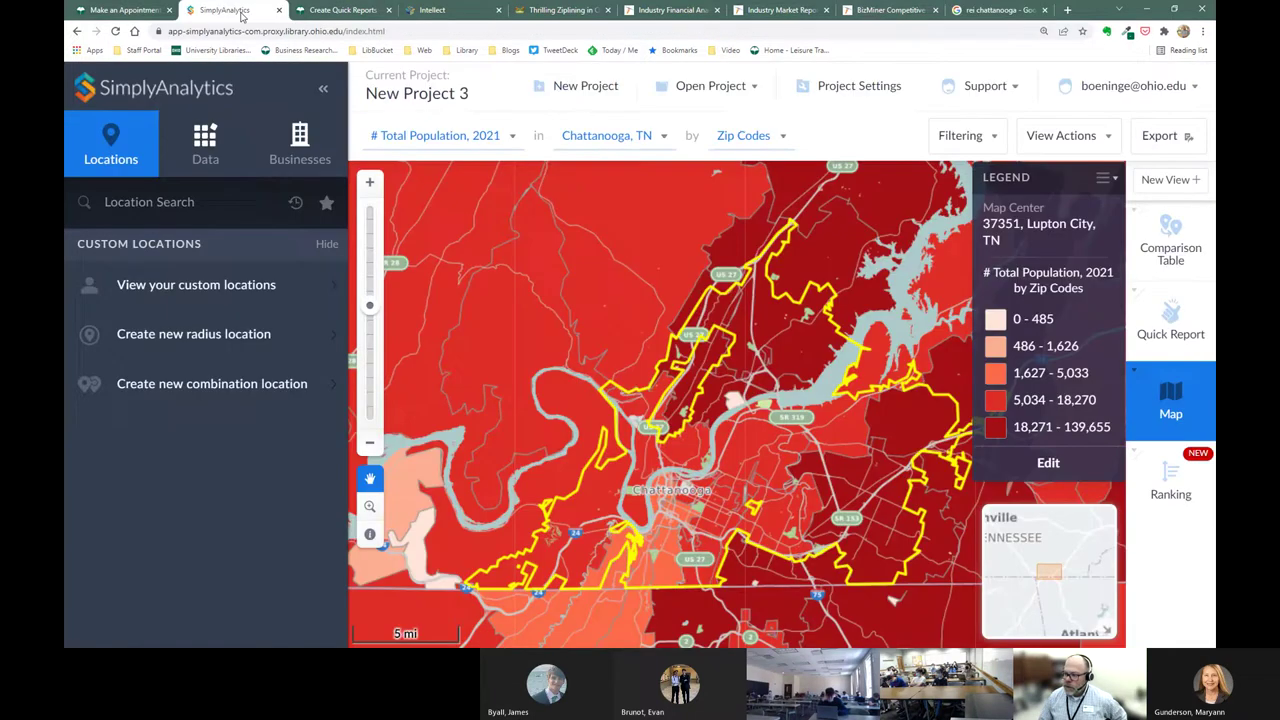
click(214, 338)
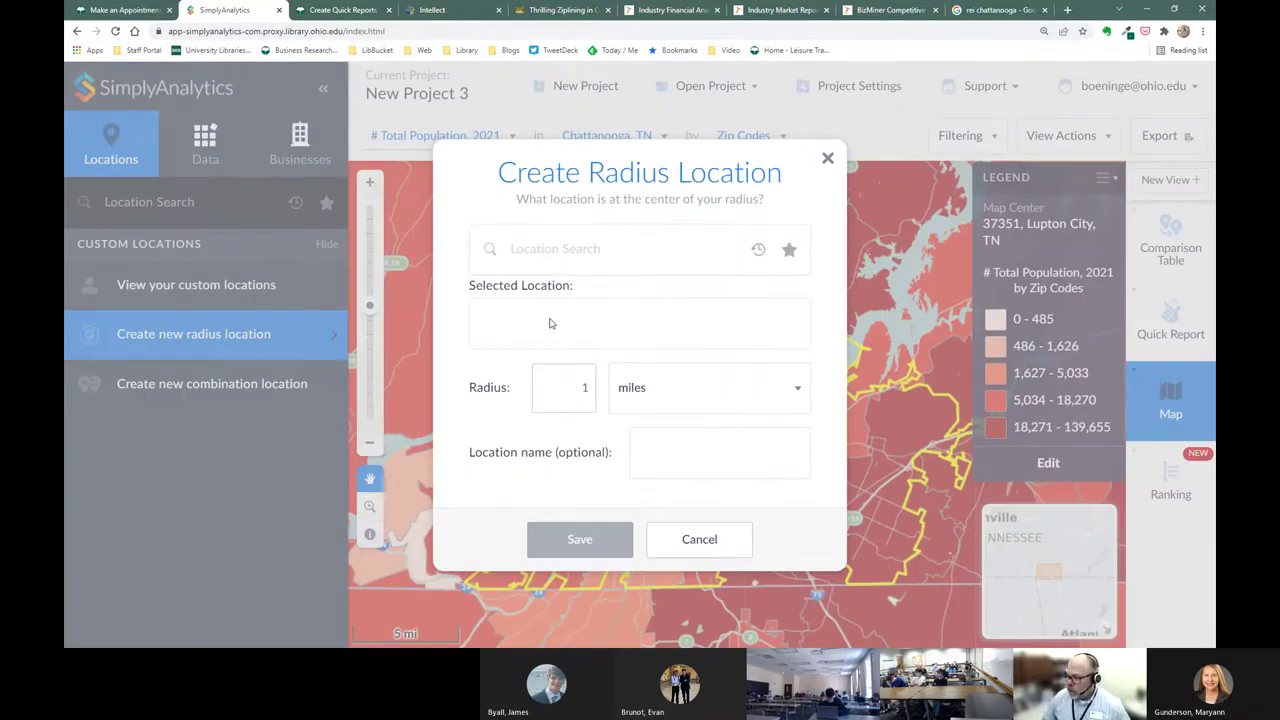
click(544, 247)
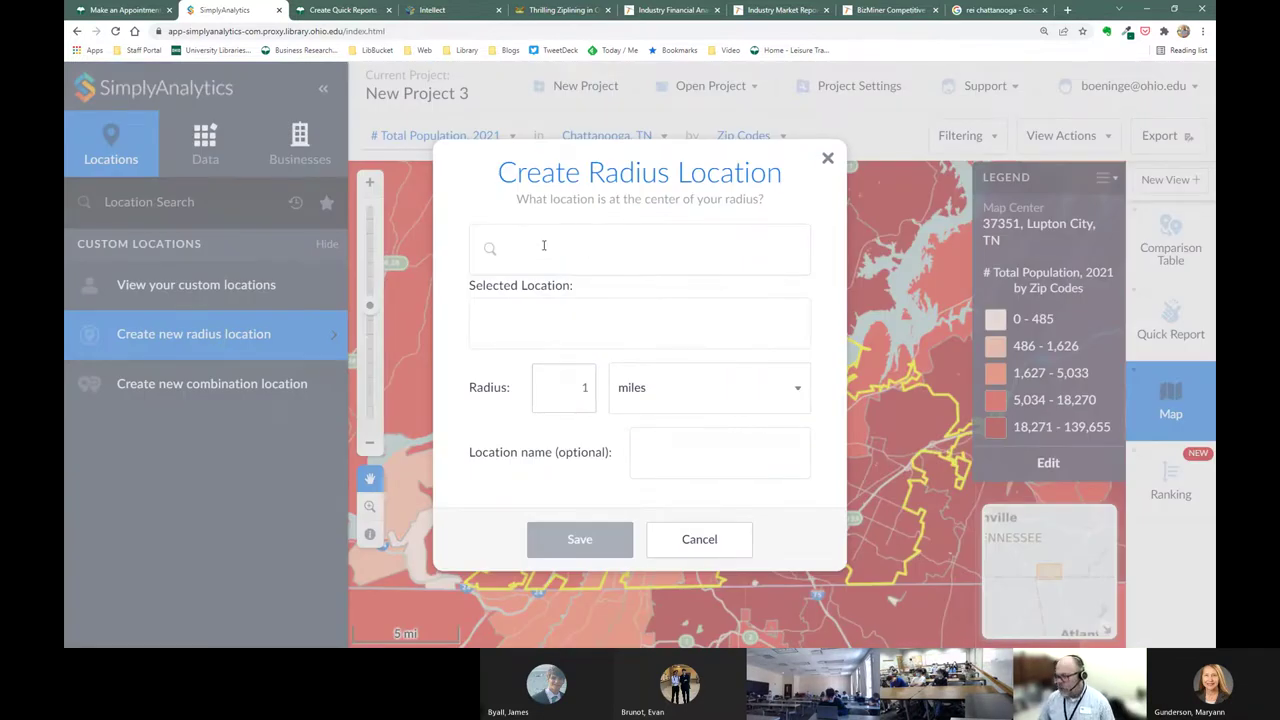
key(ctrl+v)
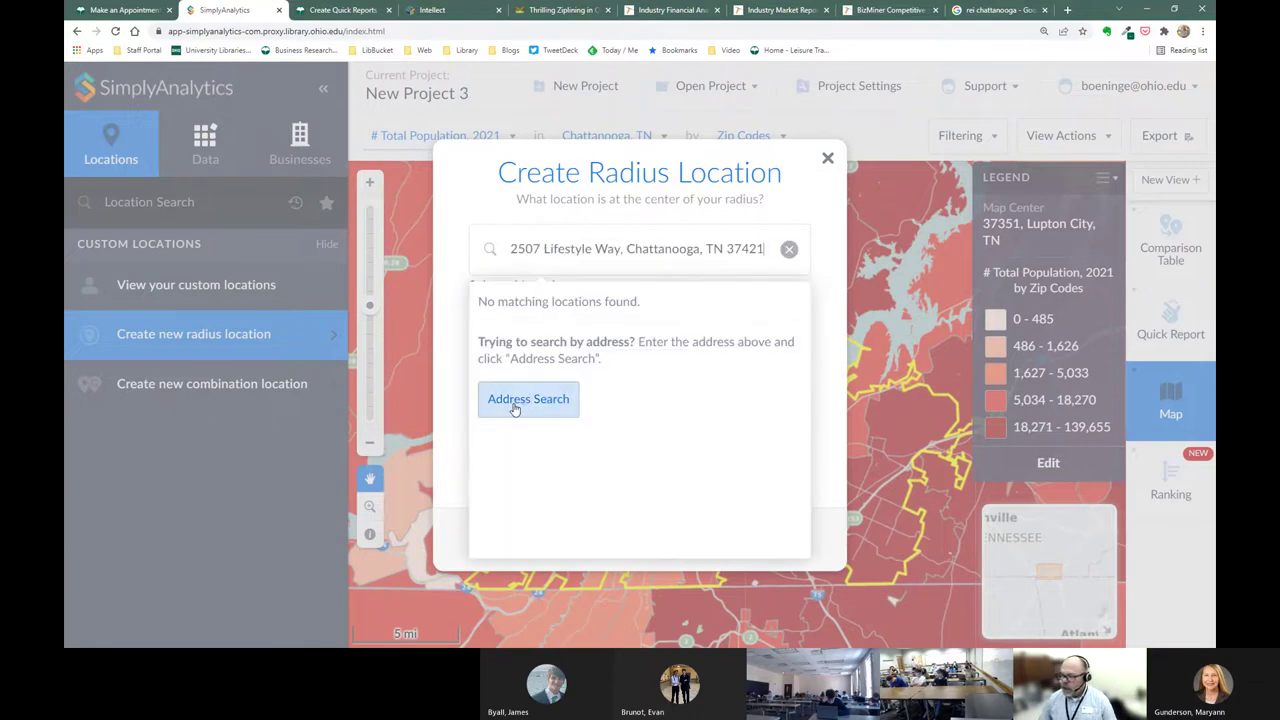
click(514, 404)
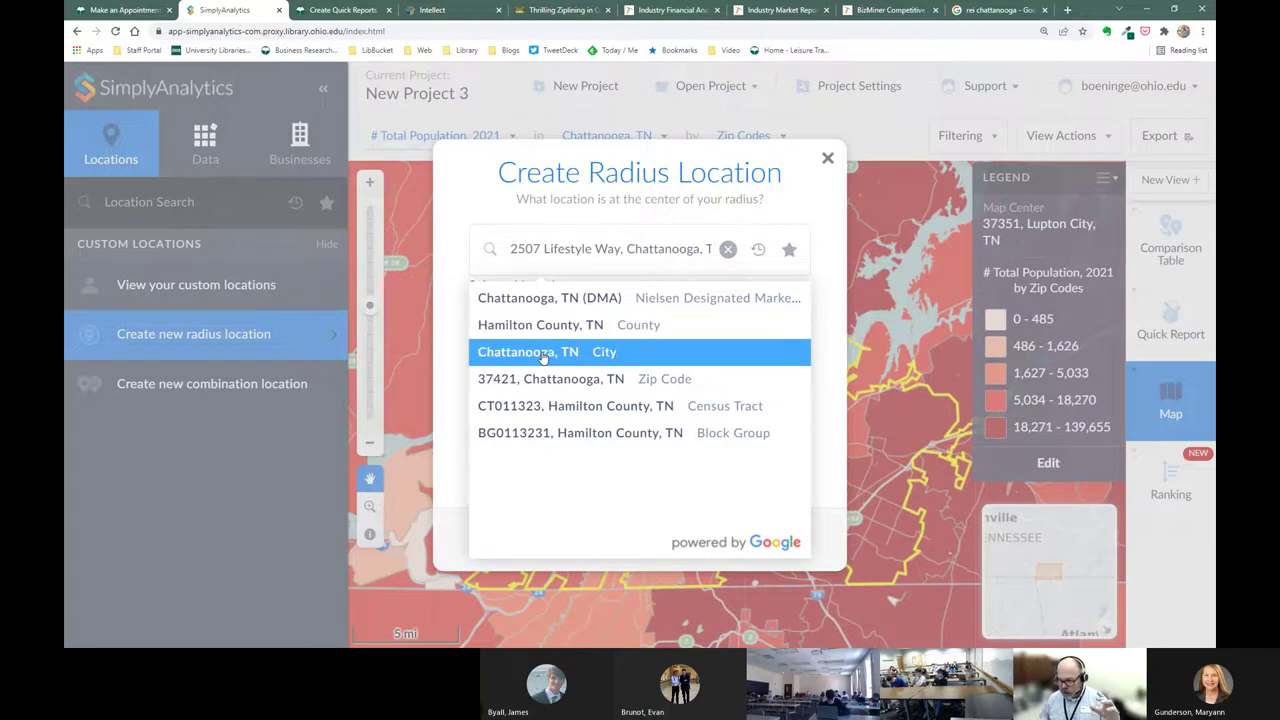
click(566, 442)
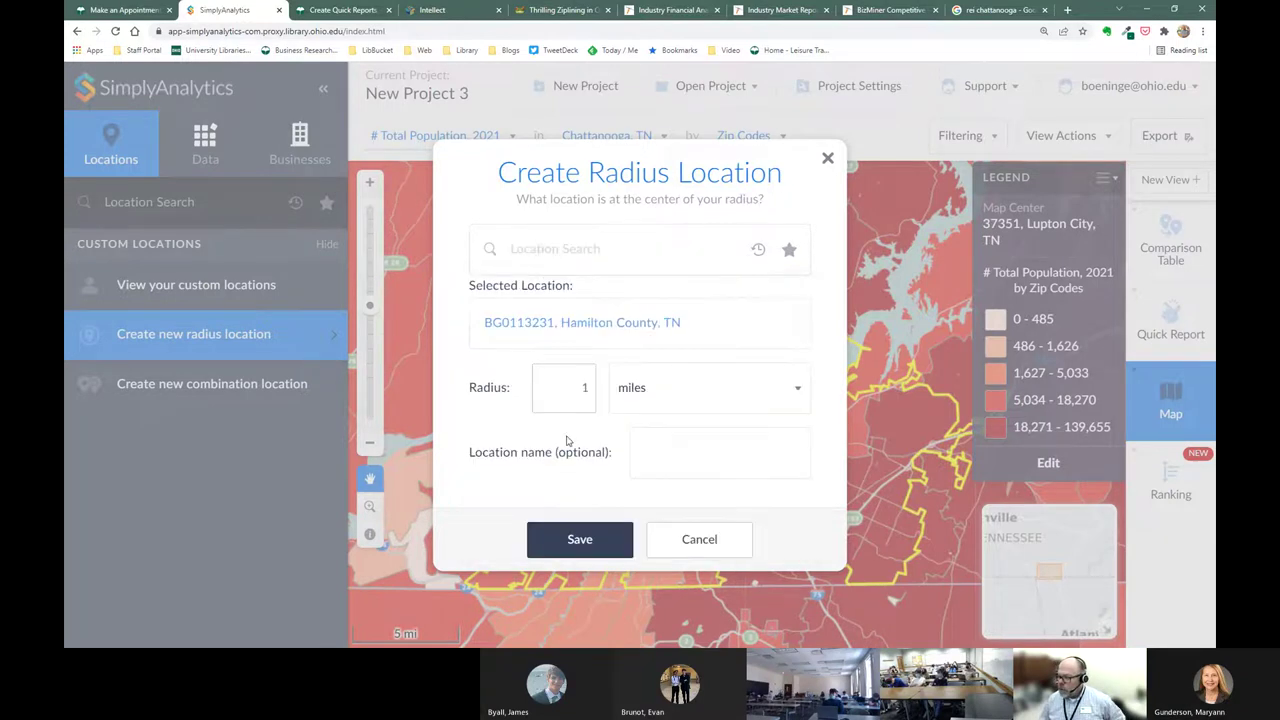
Step: Set the radius to 100 miles, name the location as a 2 hour drive to the presenter's bike tour, and save it
double_click(588, 388)
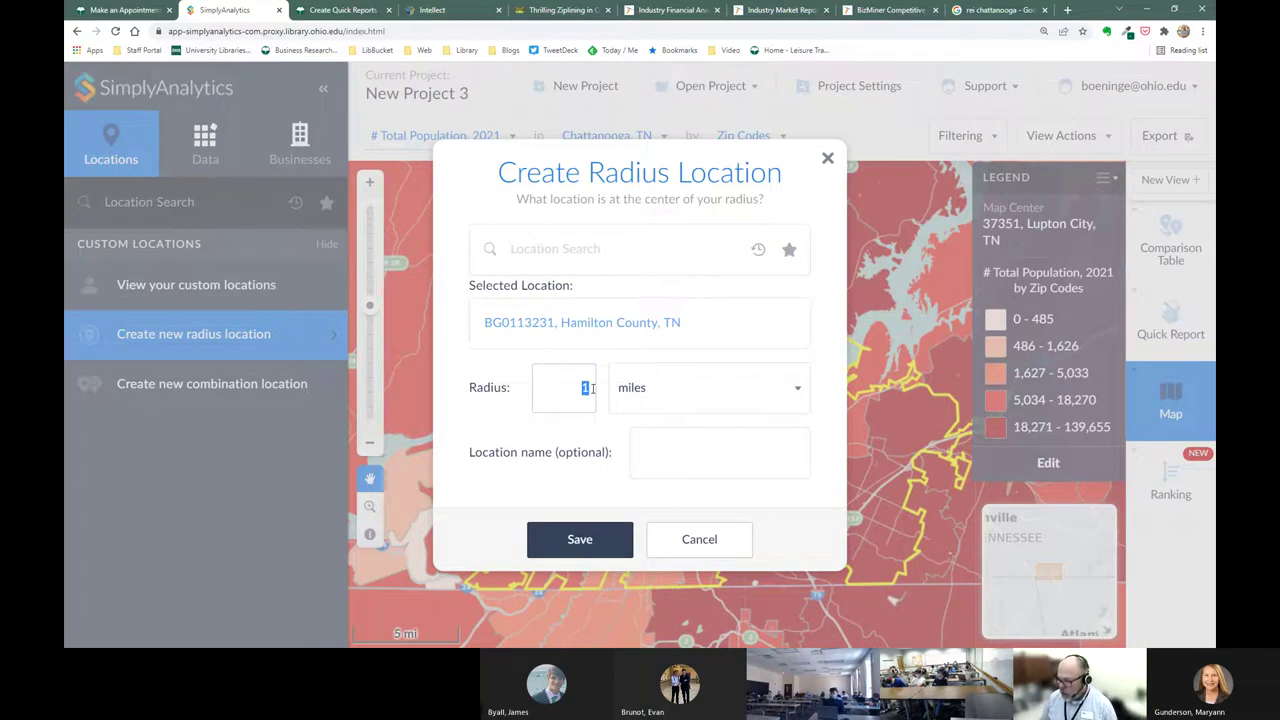
text(100)
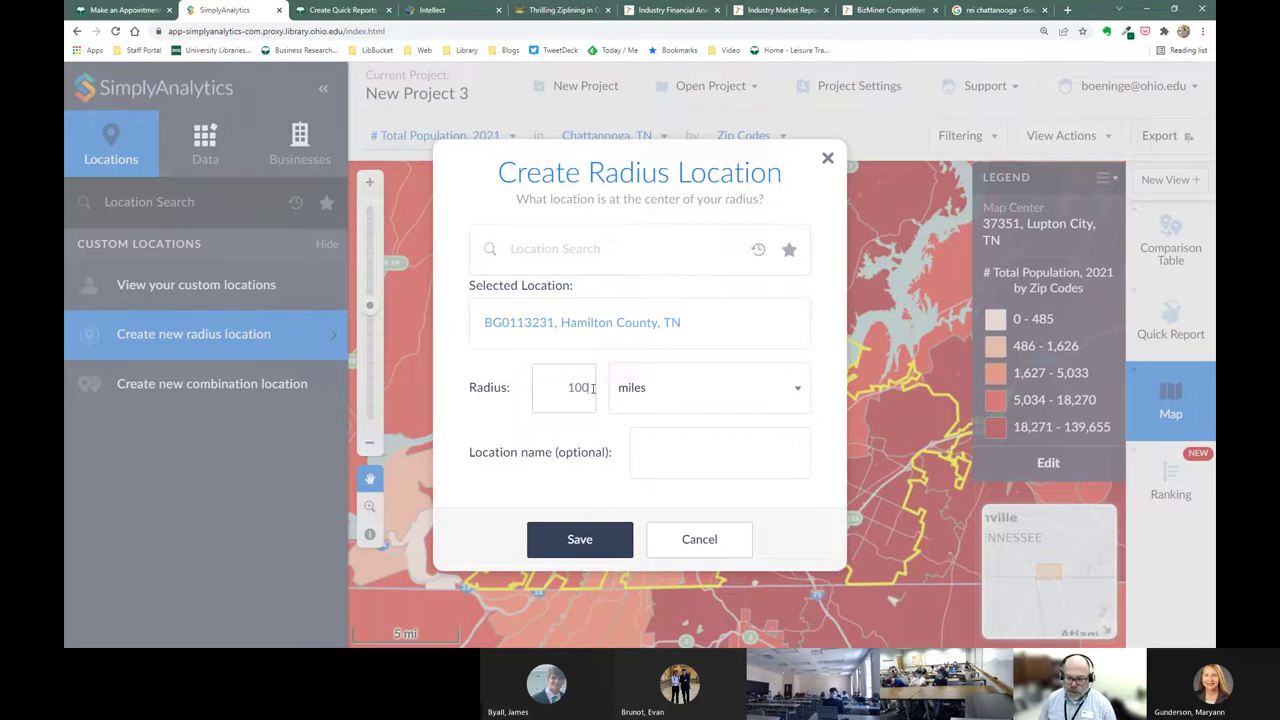
click(668, 446)
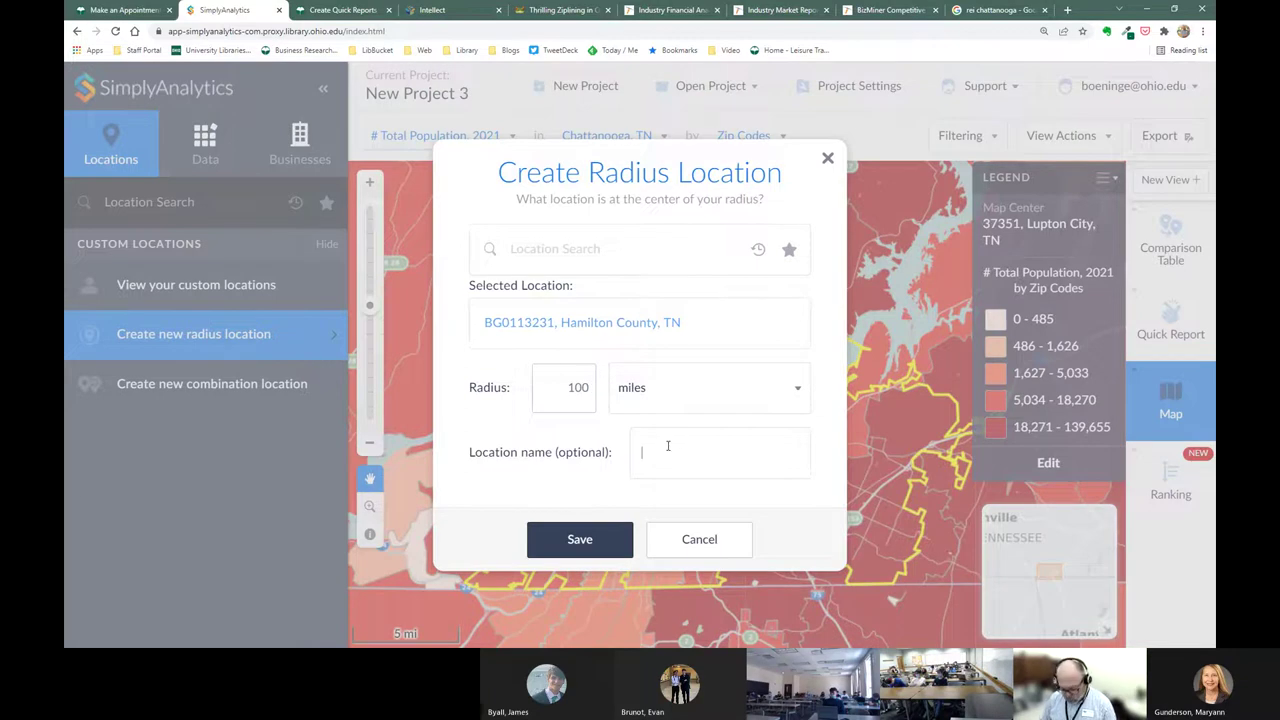
text(2 )
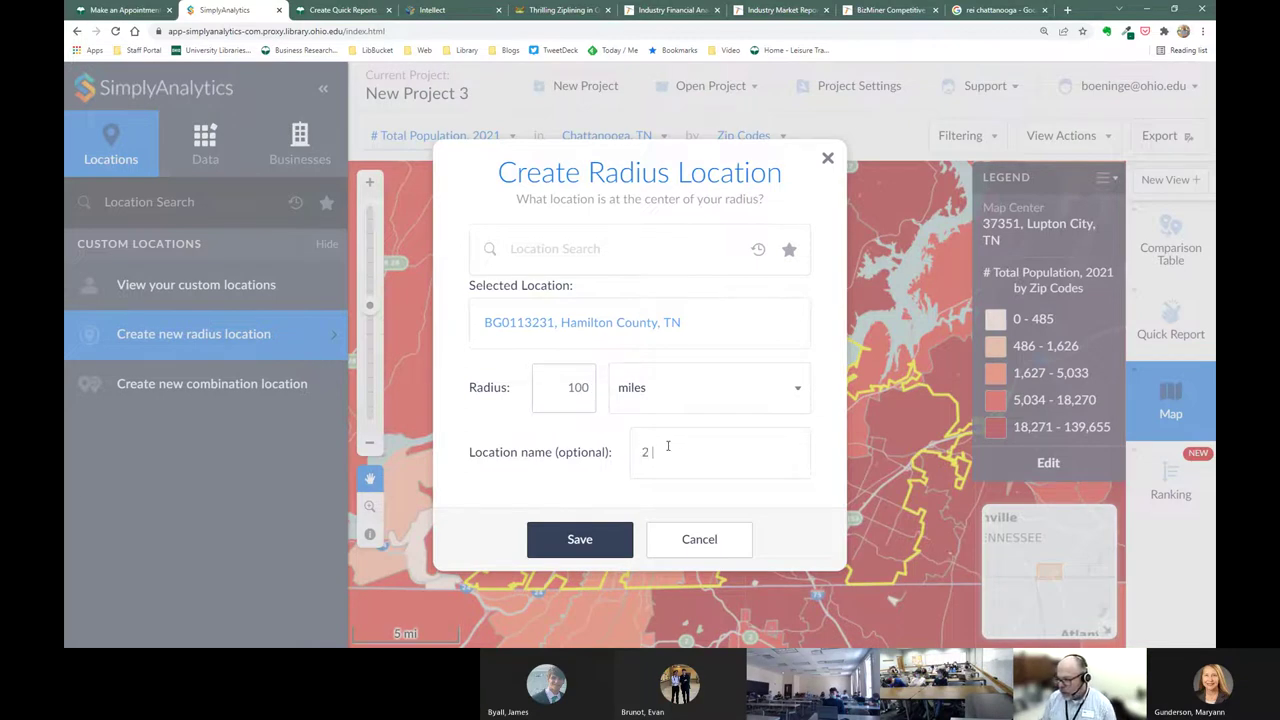
text(hour drive to)
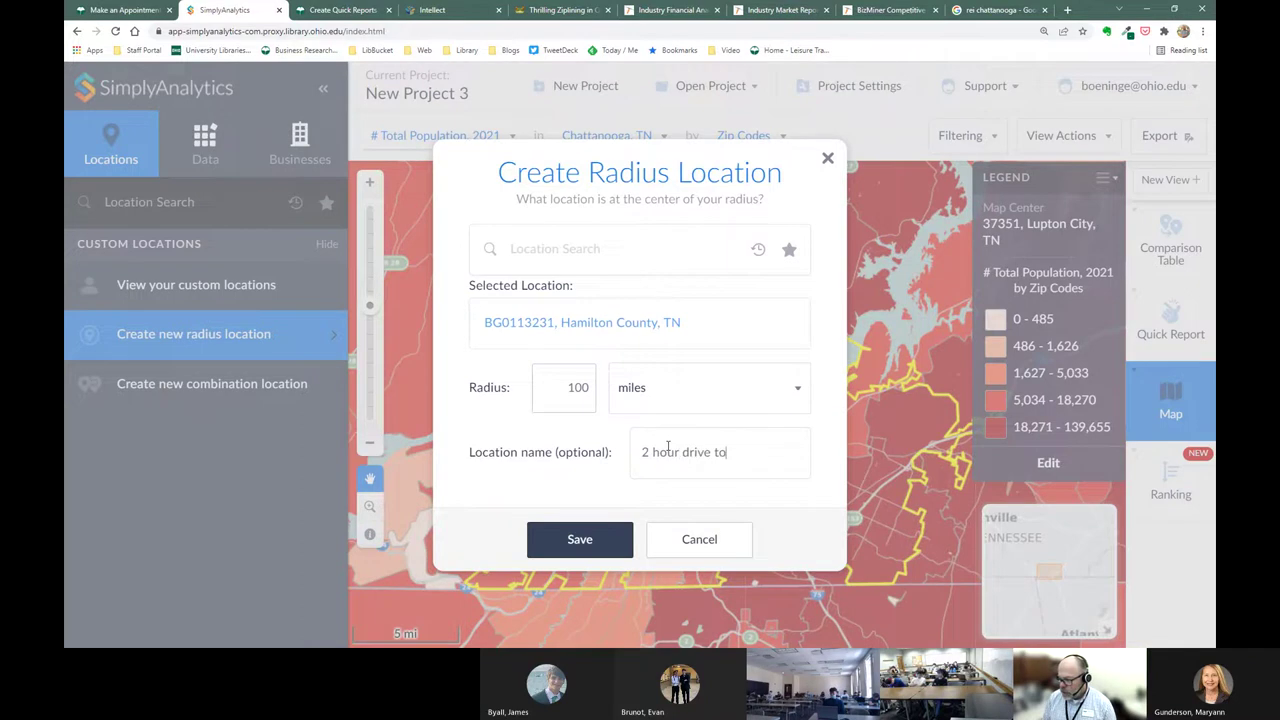
text( Chad's bike tour)
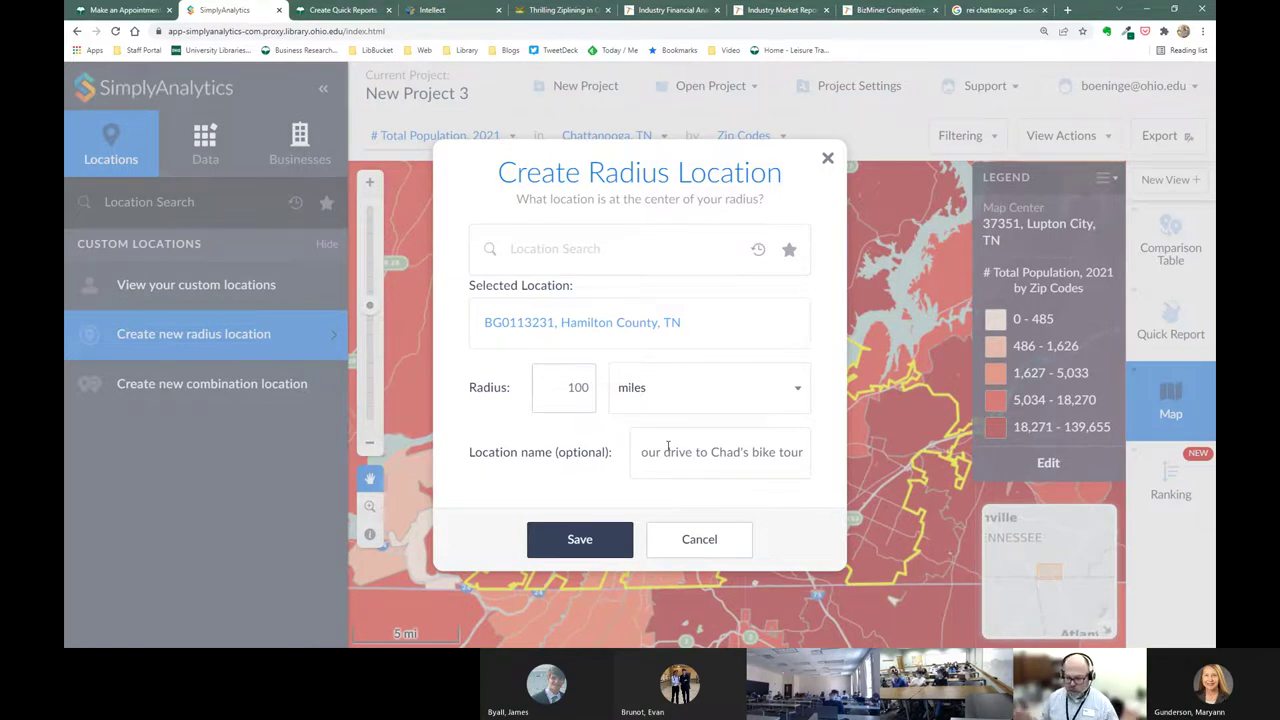
click(586, 539)
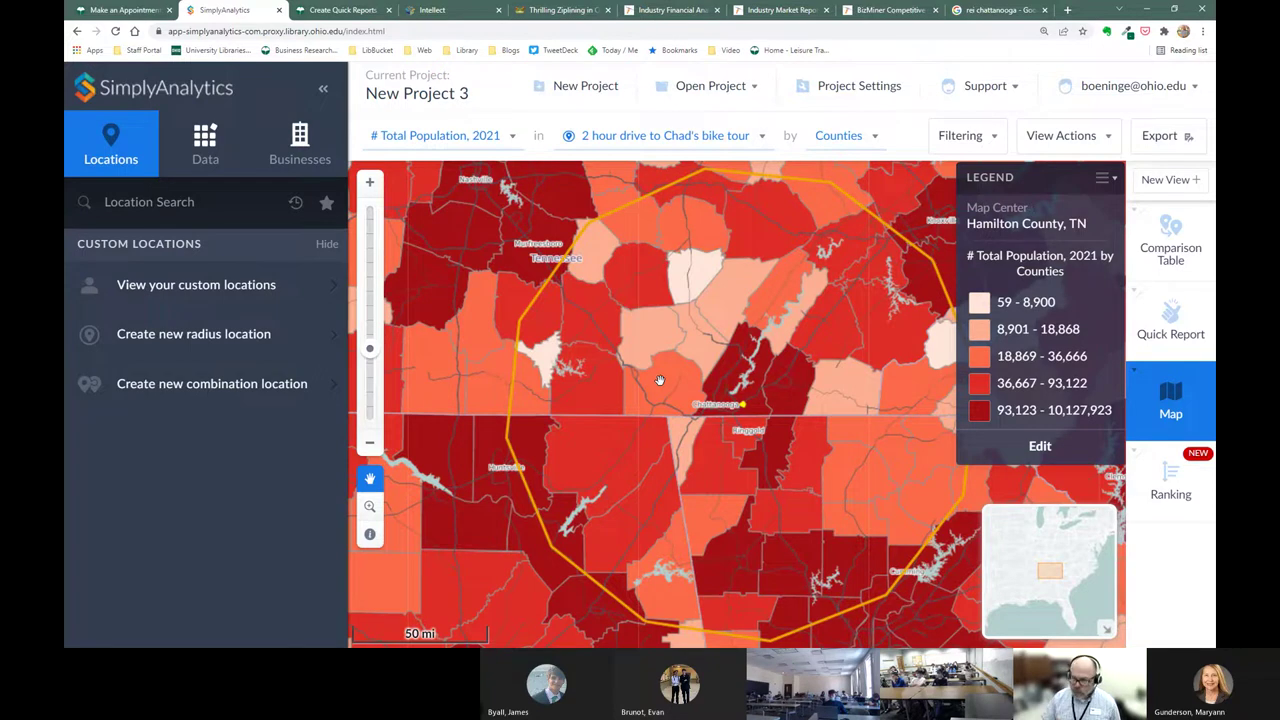
Step: Map the percentage variable for sports played/participated occasionally, Bicycling - Mountain/Road, 2020, instead of total population
click(514, 139)
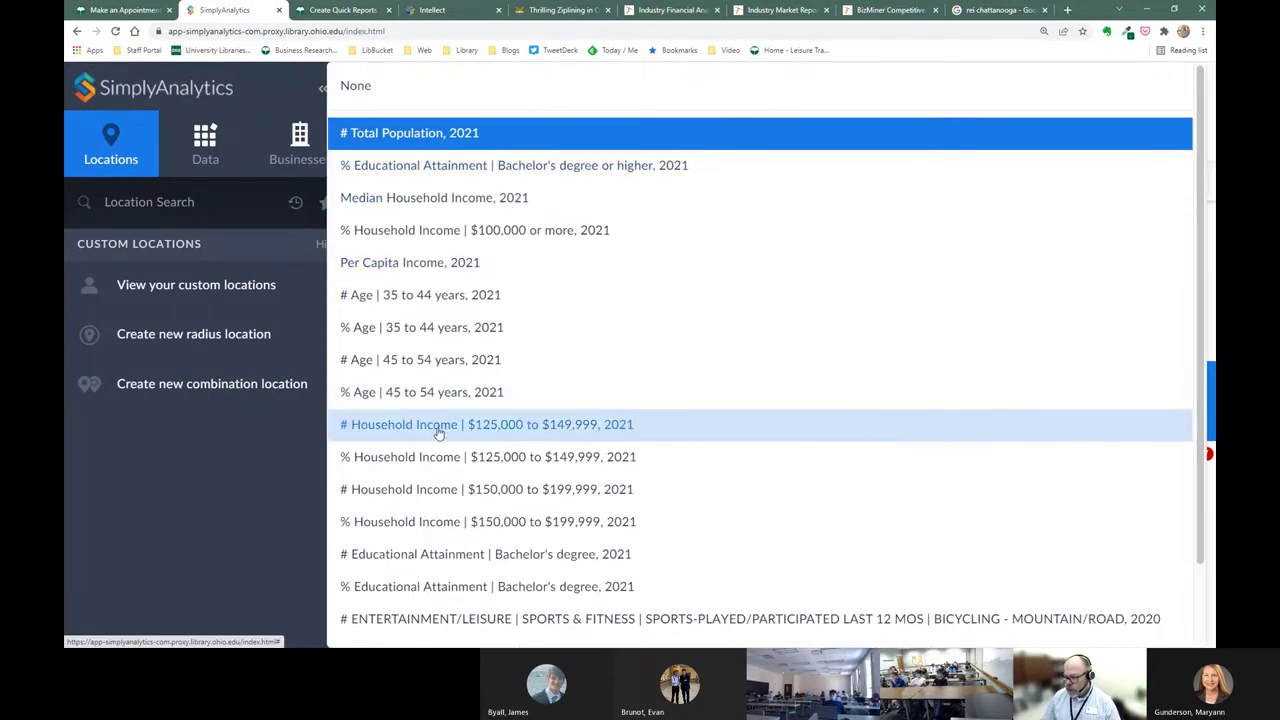
scroll(438, 430, down, 2)
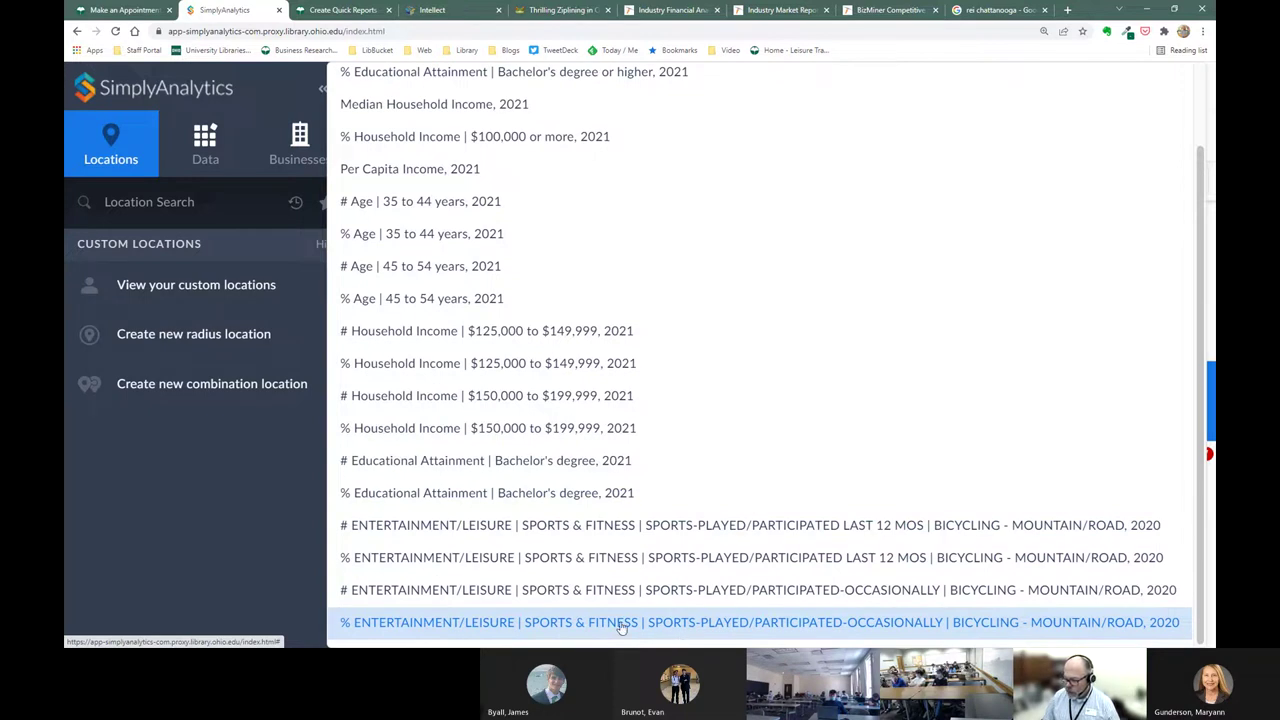
click(548, 622)
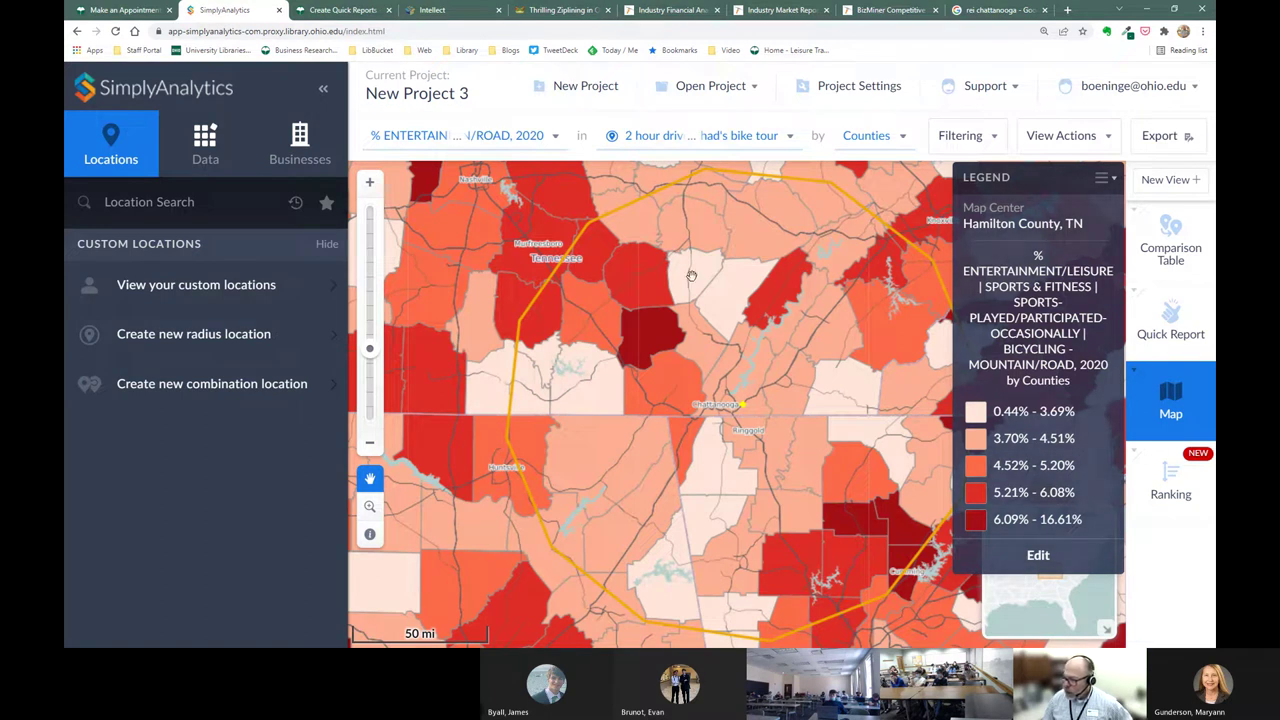
Step: Edit the map legend to use the Natural Breaks (Local) classification method
click(1038, 556)
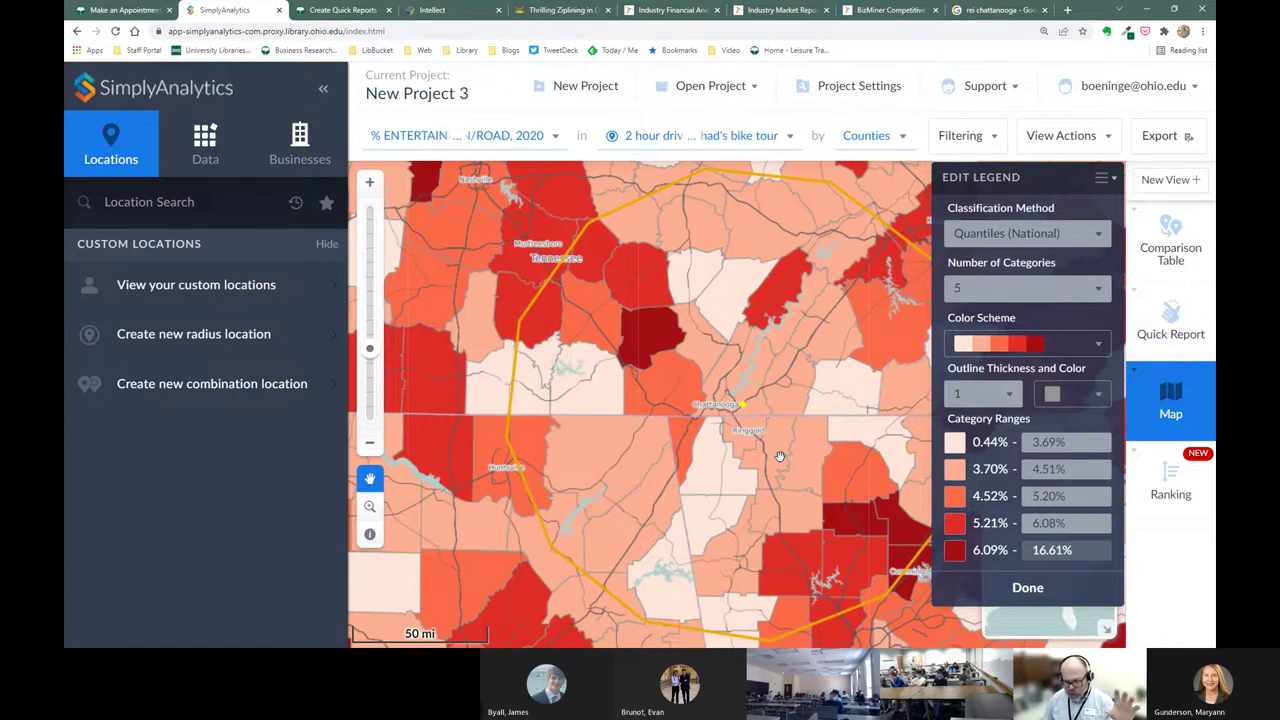
click(1018, 240)
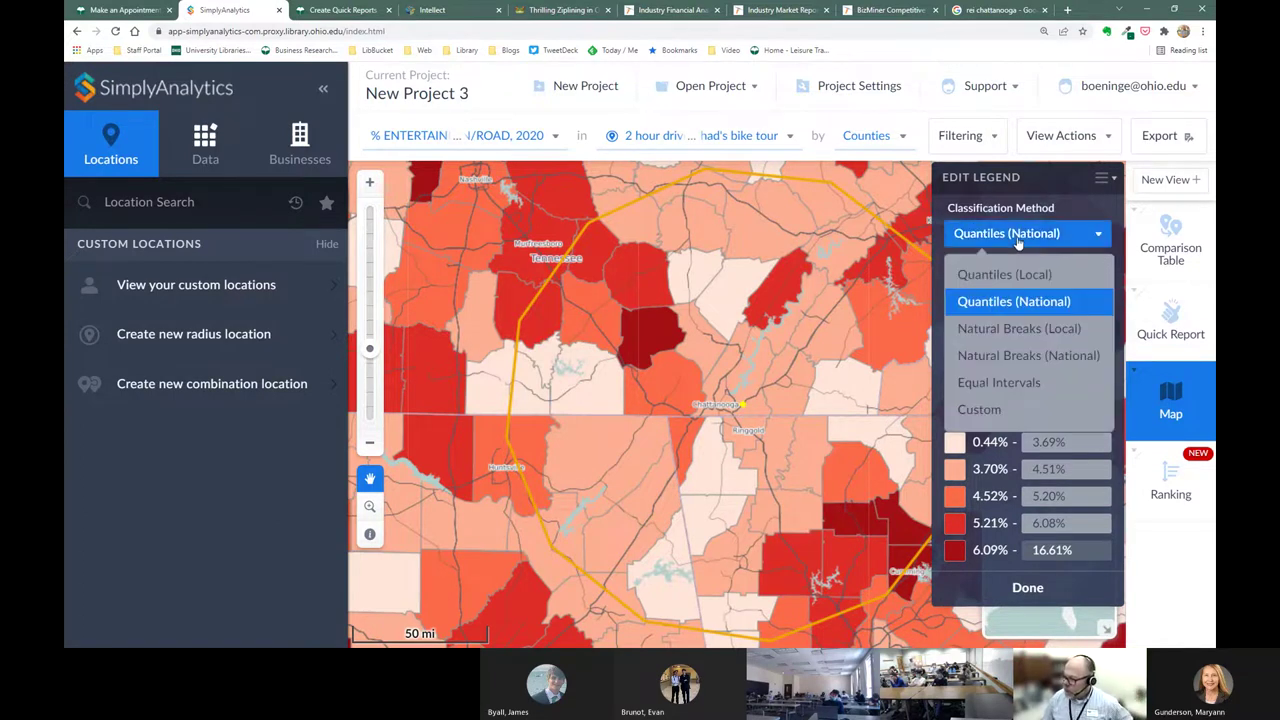
click(1002, 330)
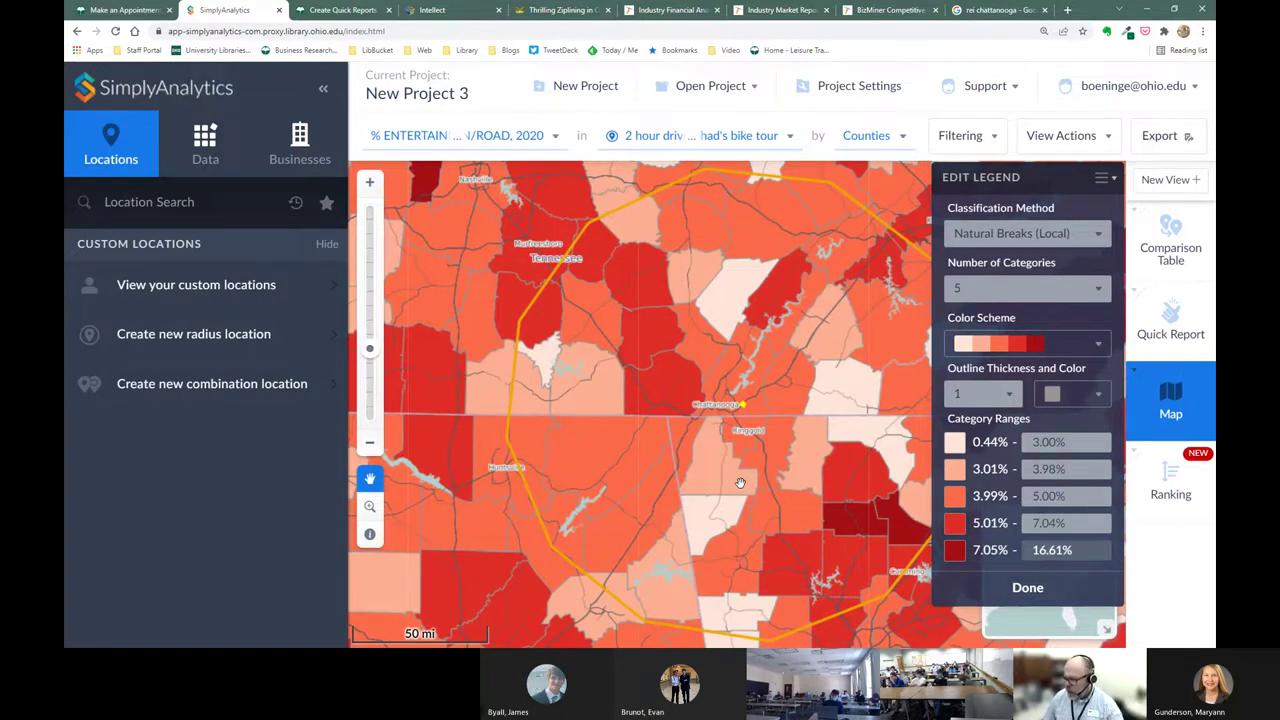
Step: Apply the purple color scheme to the map and recolor the second-lowest category range orange
click(1072, 355)
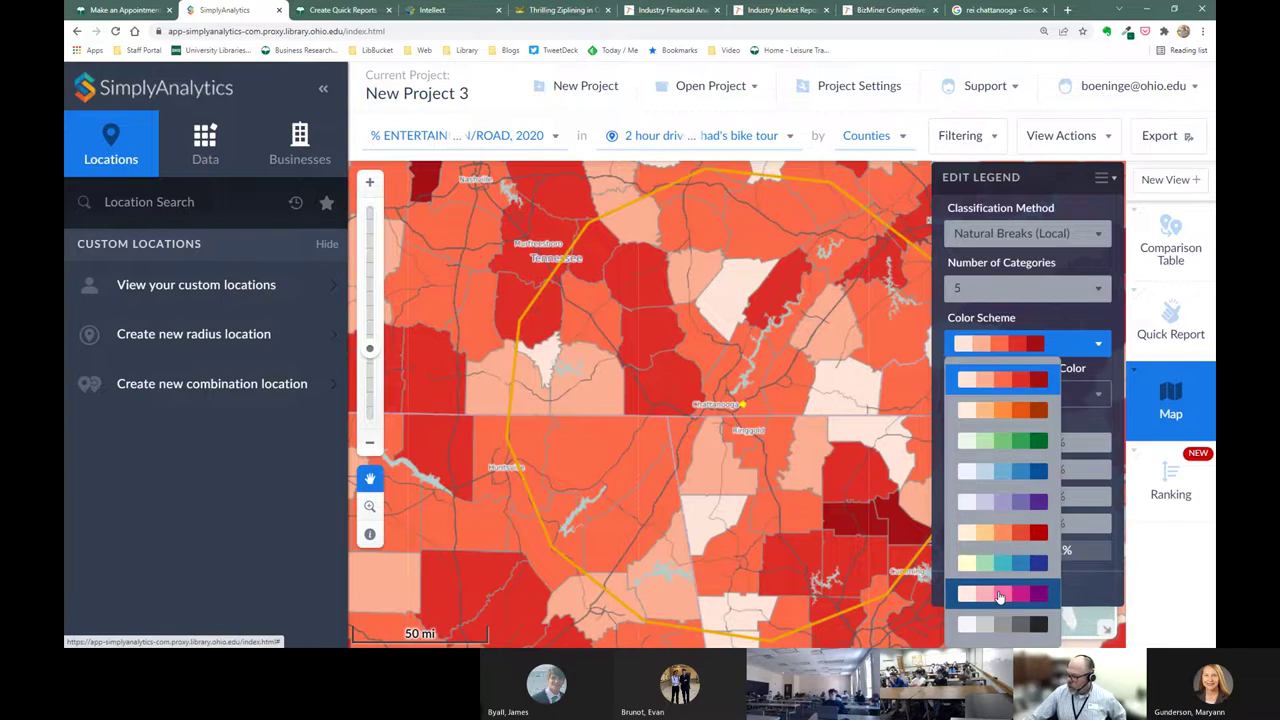
click(1006, 499)
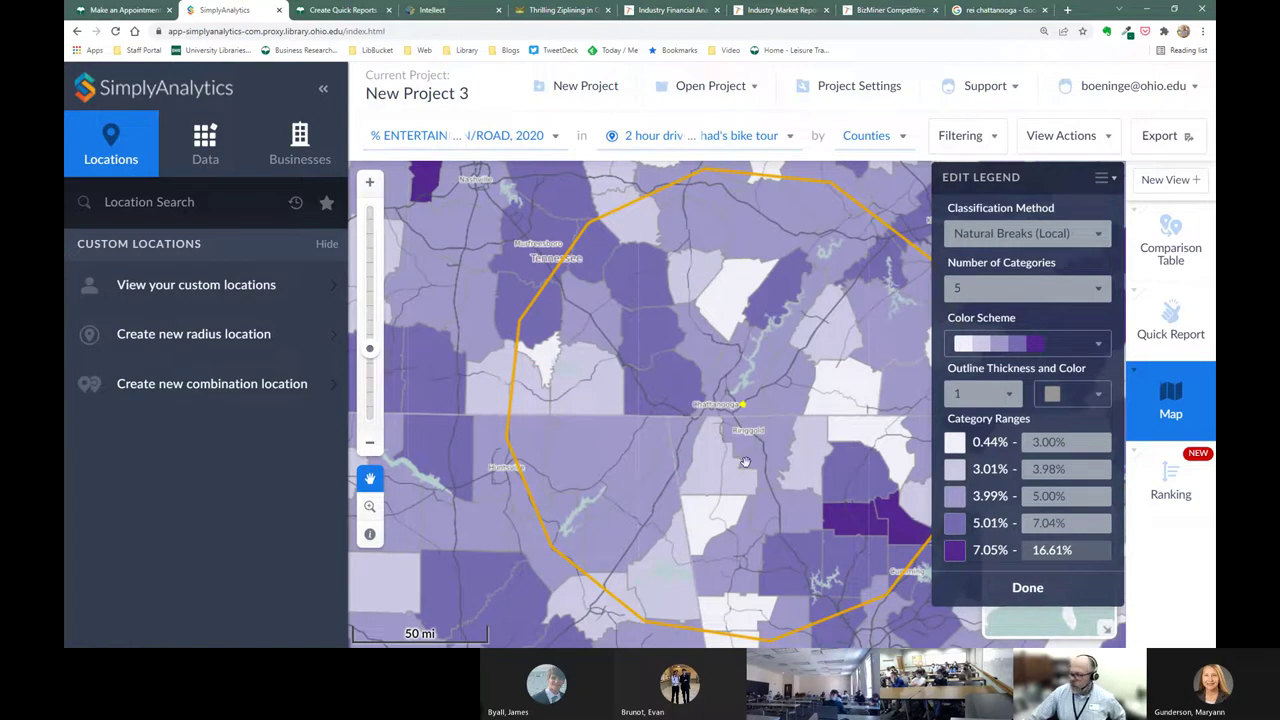
click(955, 470)
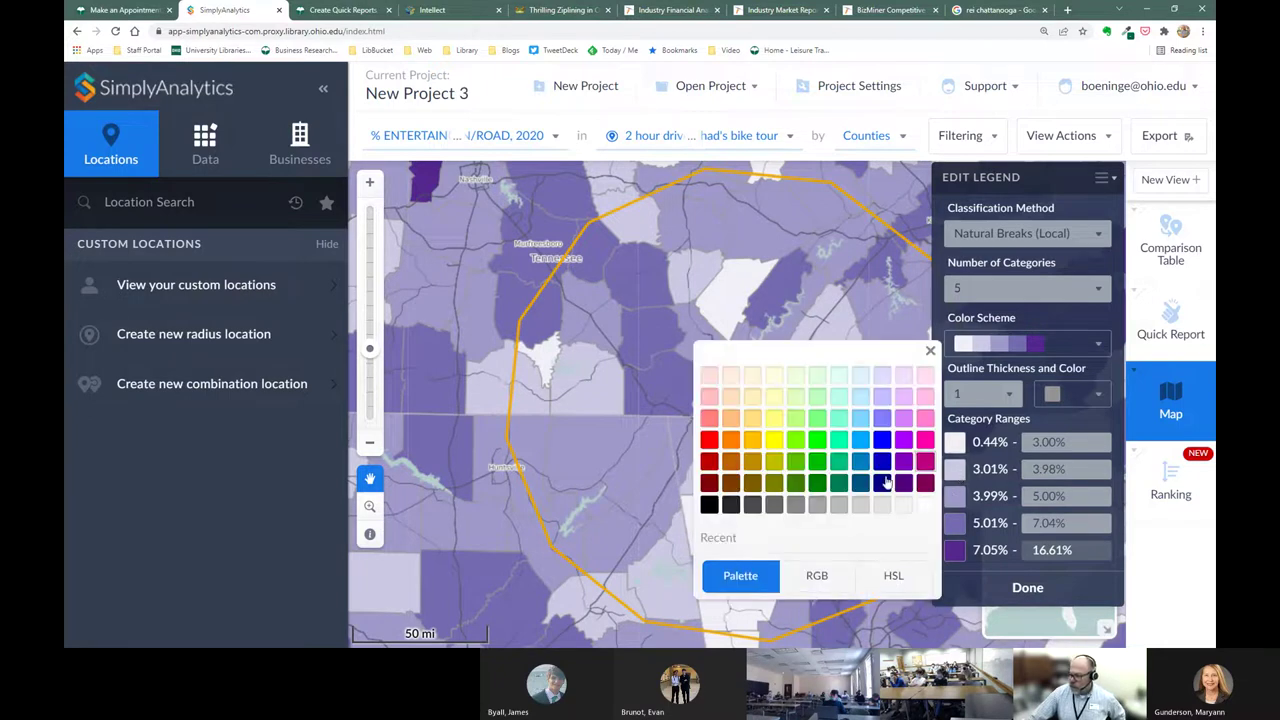
click(731, 440)
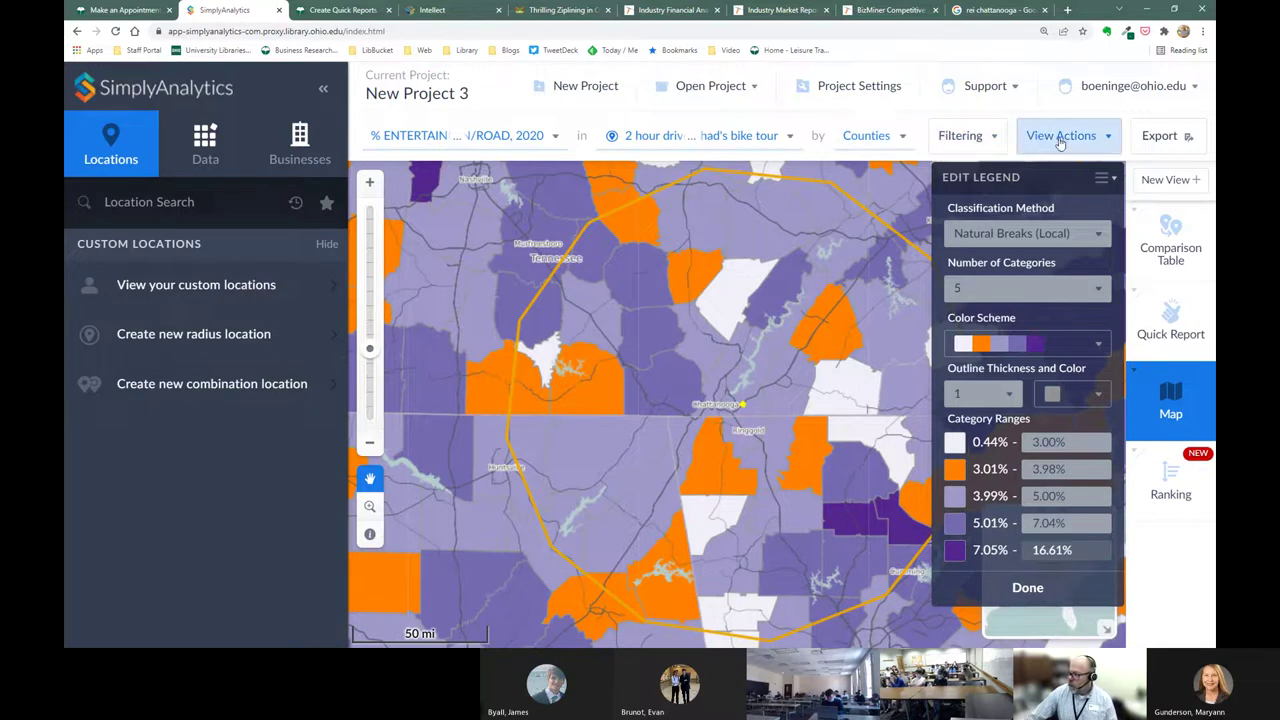
Step: Show county labels on the map and finish editing the legend
click(1110, 138)
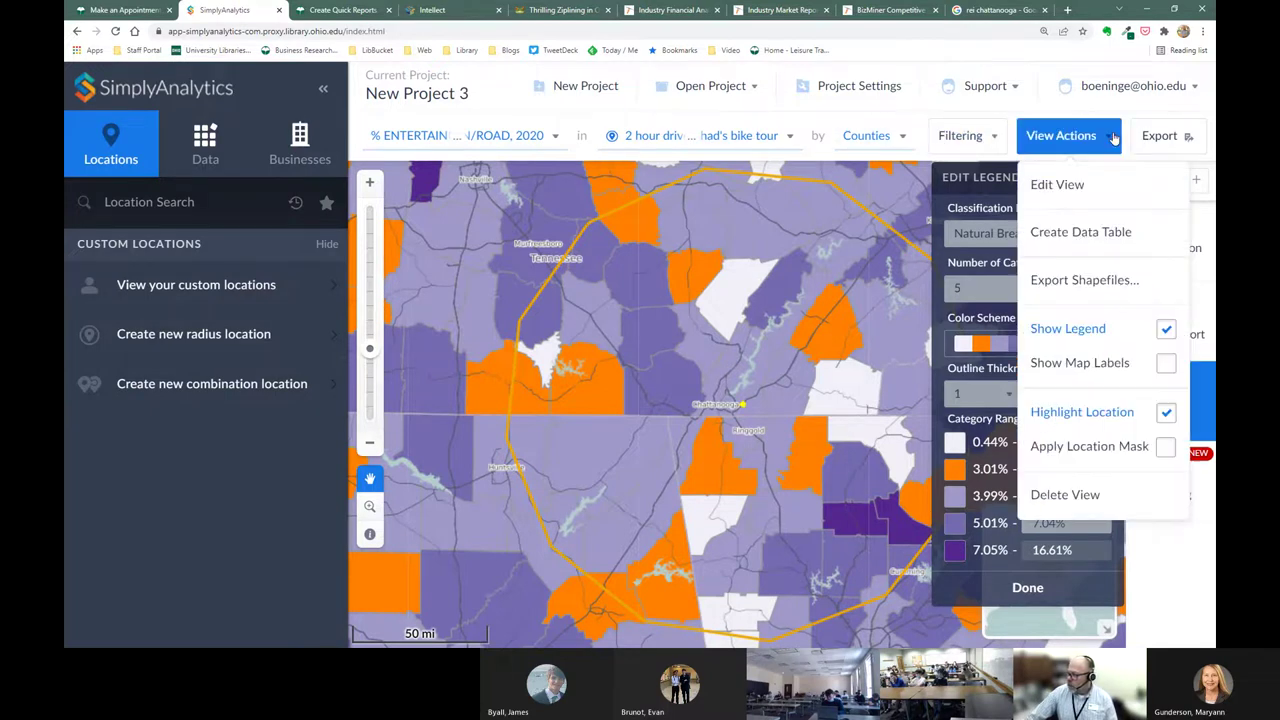
click(1166, 365)
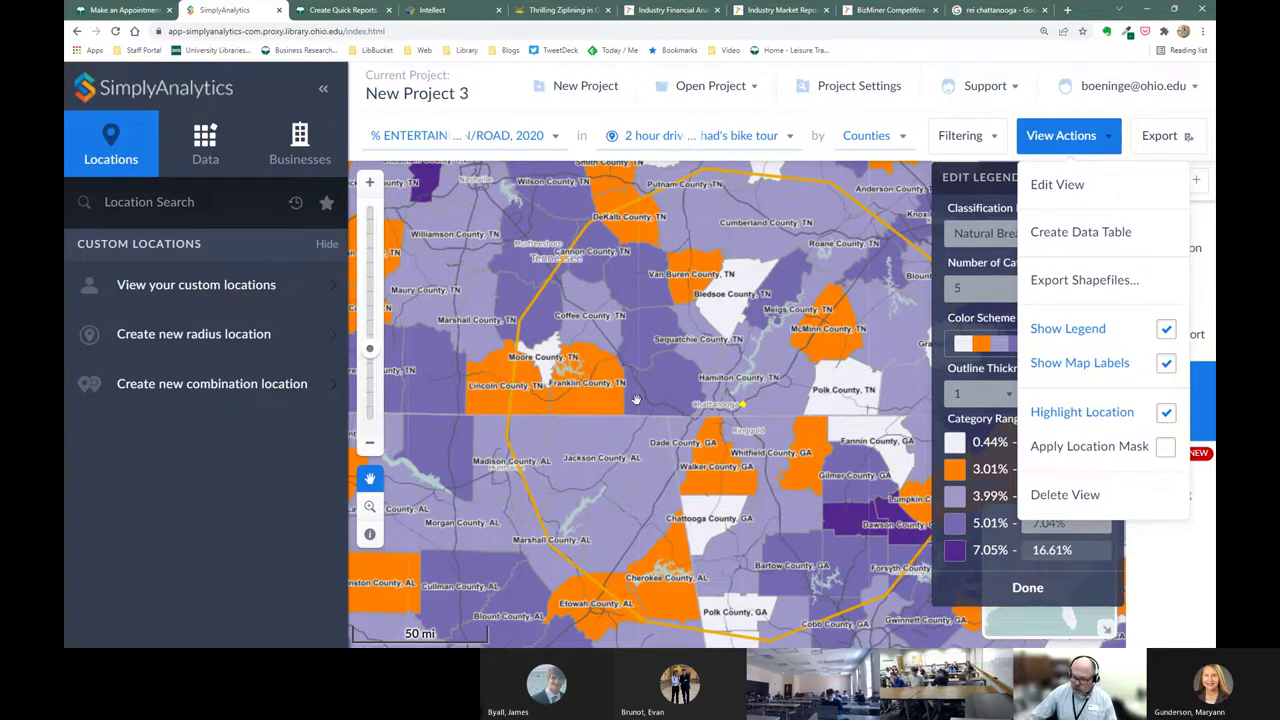
click(1063, 146)
click(1034, 588)
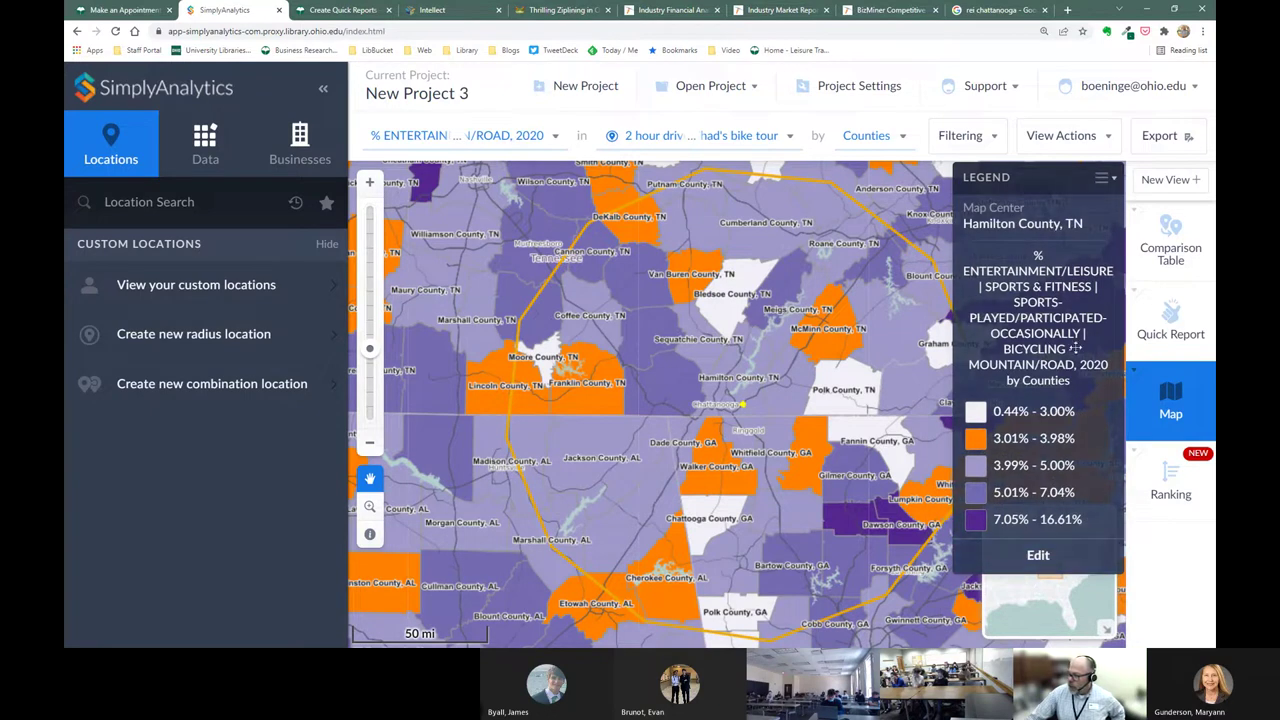
Step: Start exporting the map in Letter landscape, shifting the crop area west around the radius outline, and proceed to the layout stage
click(1170, 140)
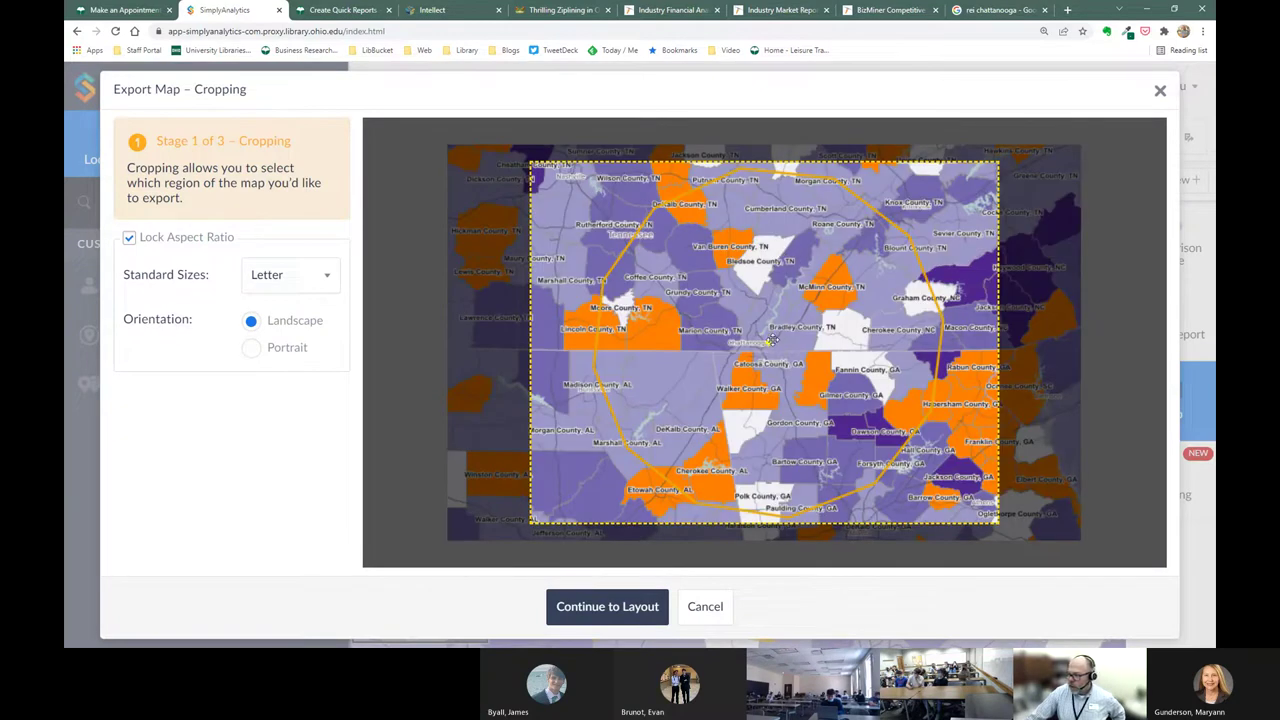
drag(772, 341, 705, 339)
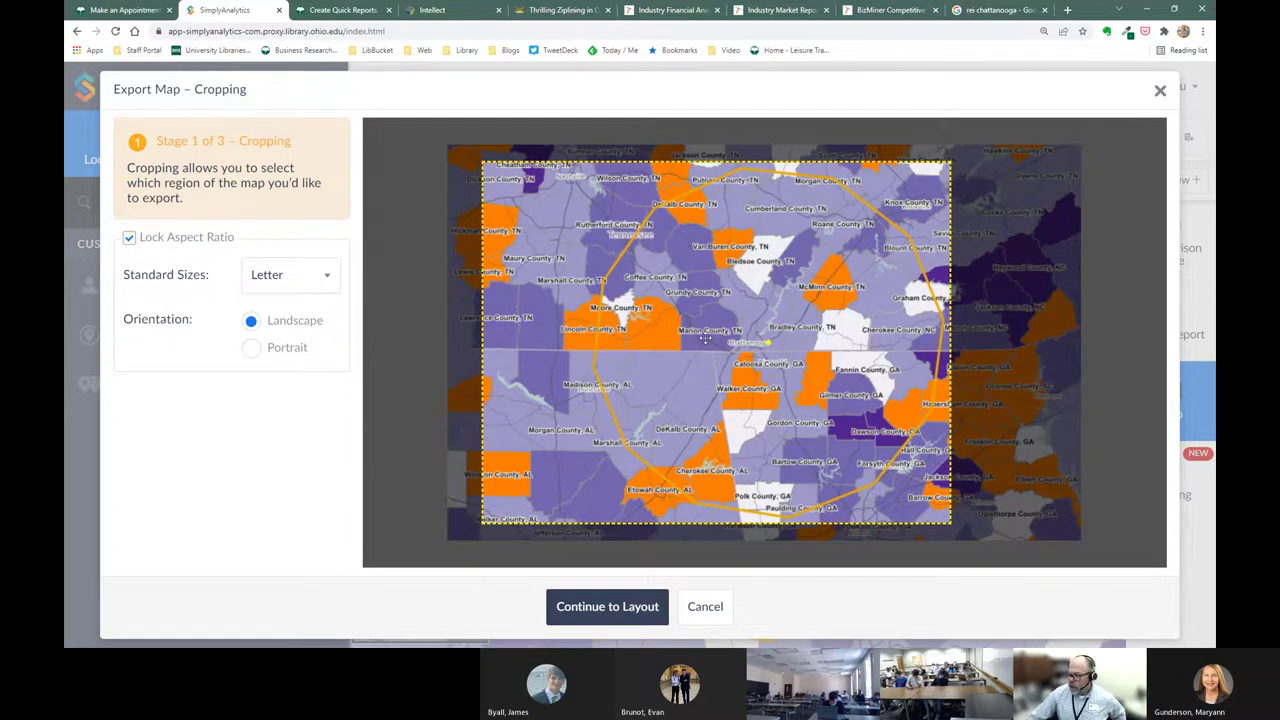
click(572, 606)
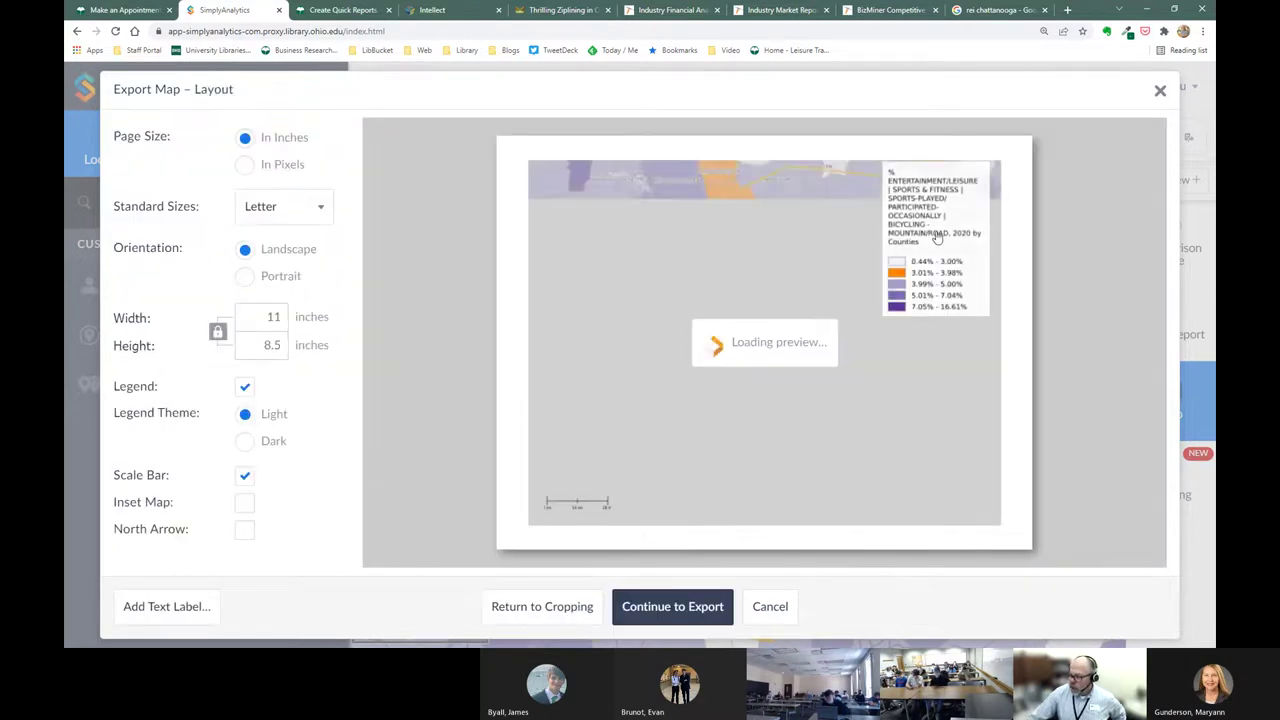
Step: Place the legend in the exported map's lower-left corner and add a title label for the presenter's Bike Tour Customers in its upper-left corner
drag(945, 234, 590, 430)
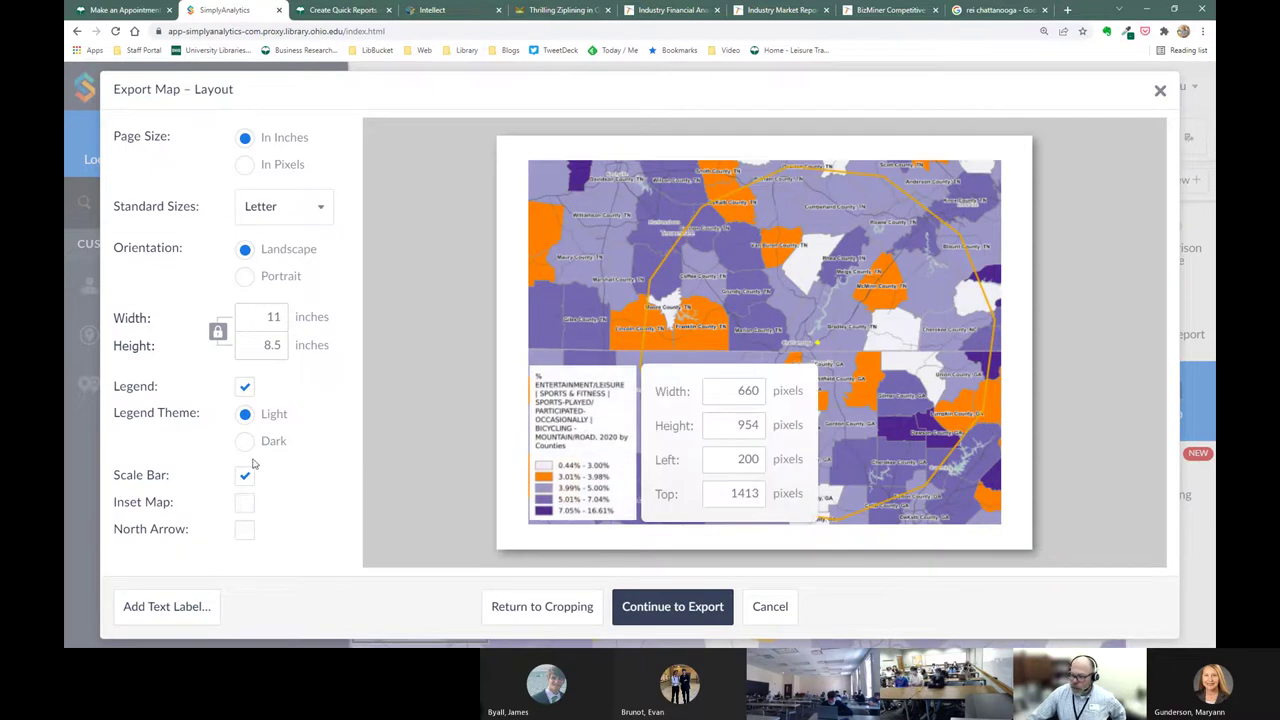
click(166, 606)
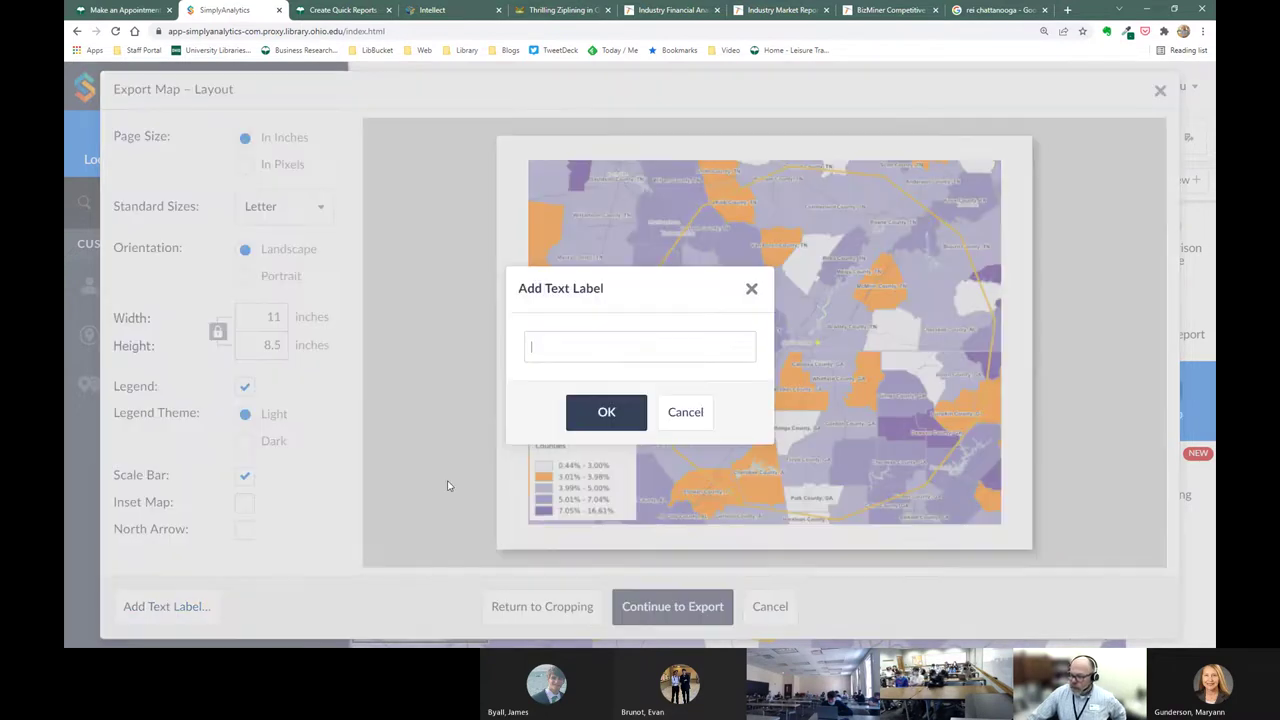
text(Chad's Bike Tour Customers)
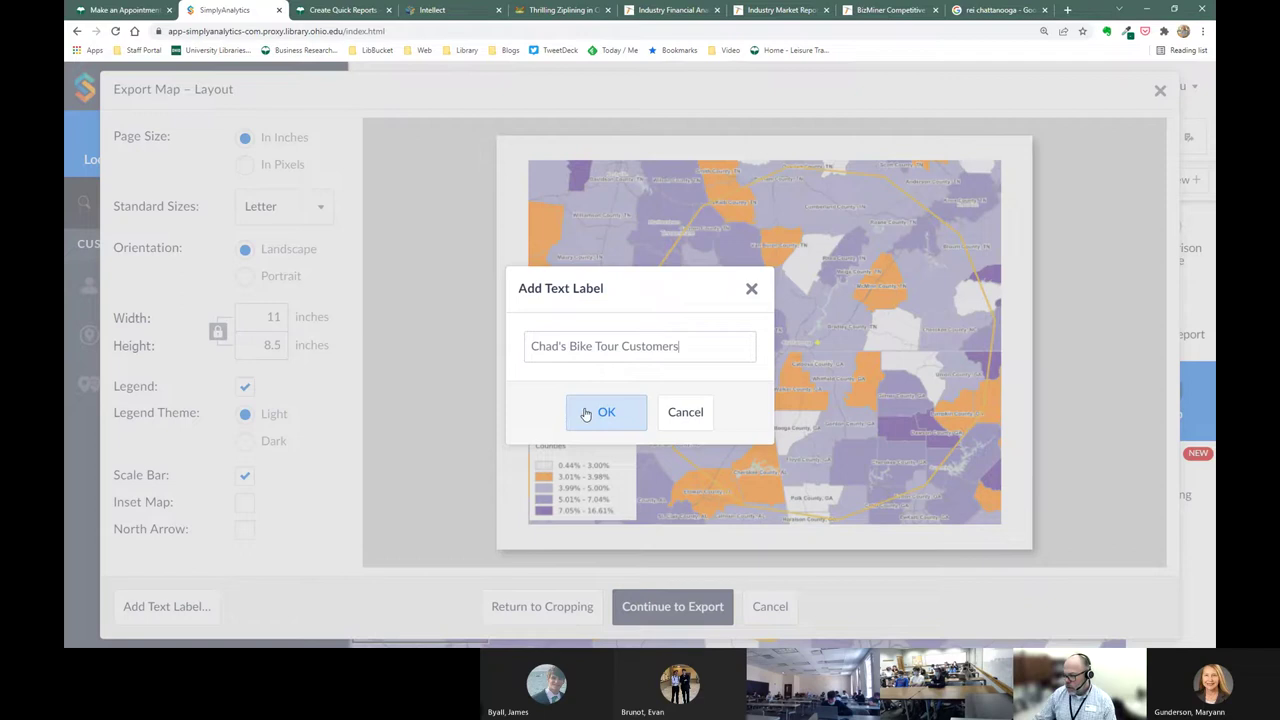
click(584, 413)
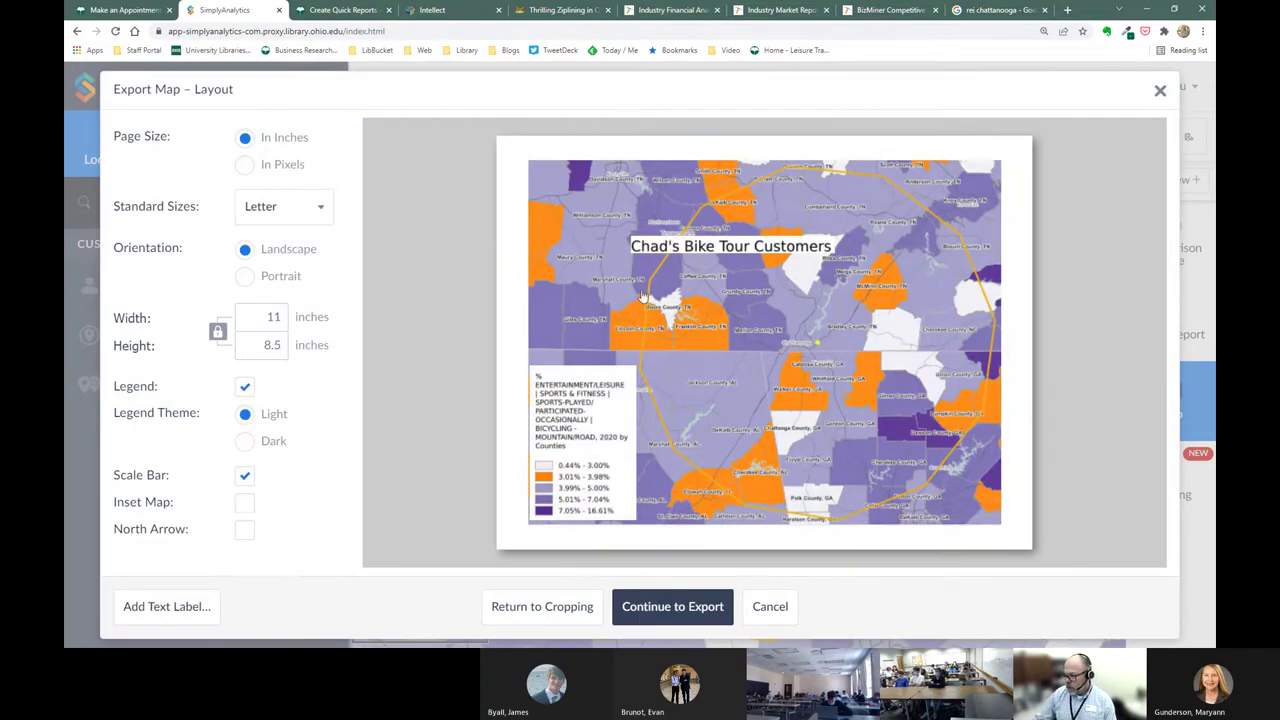
drag(700, 262, 617, 182)
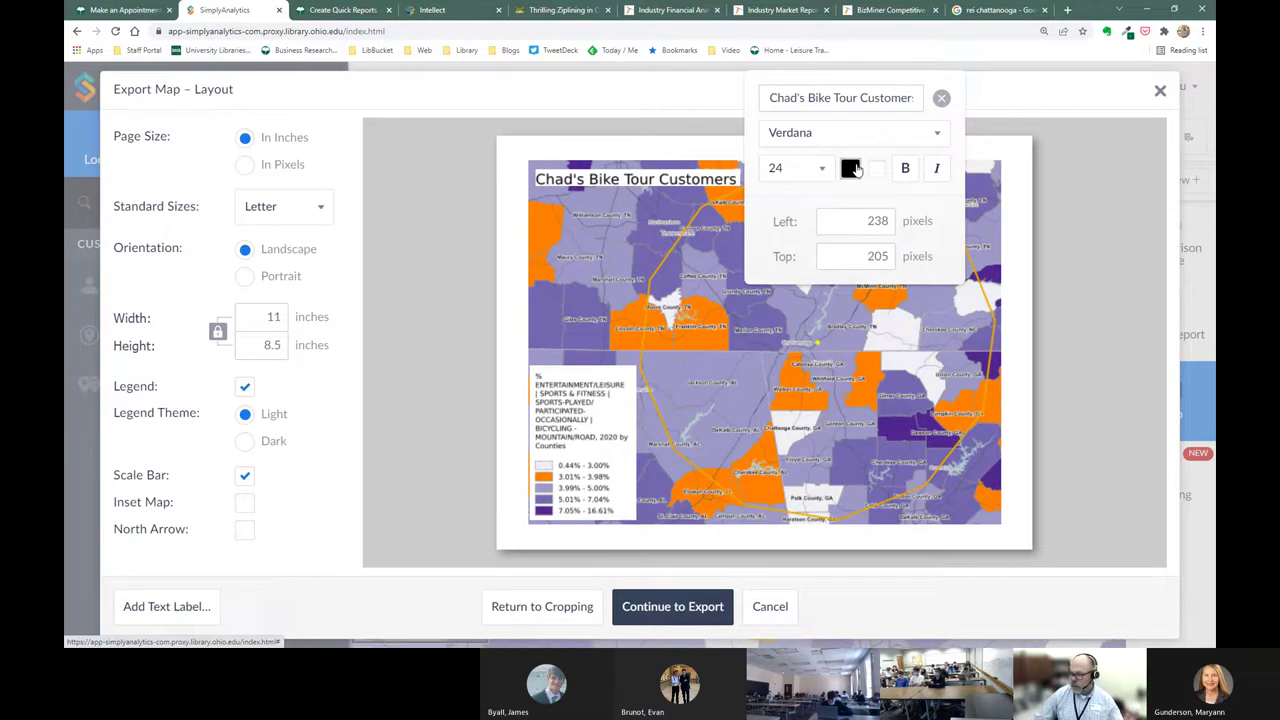
click(1055, 246)
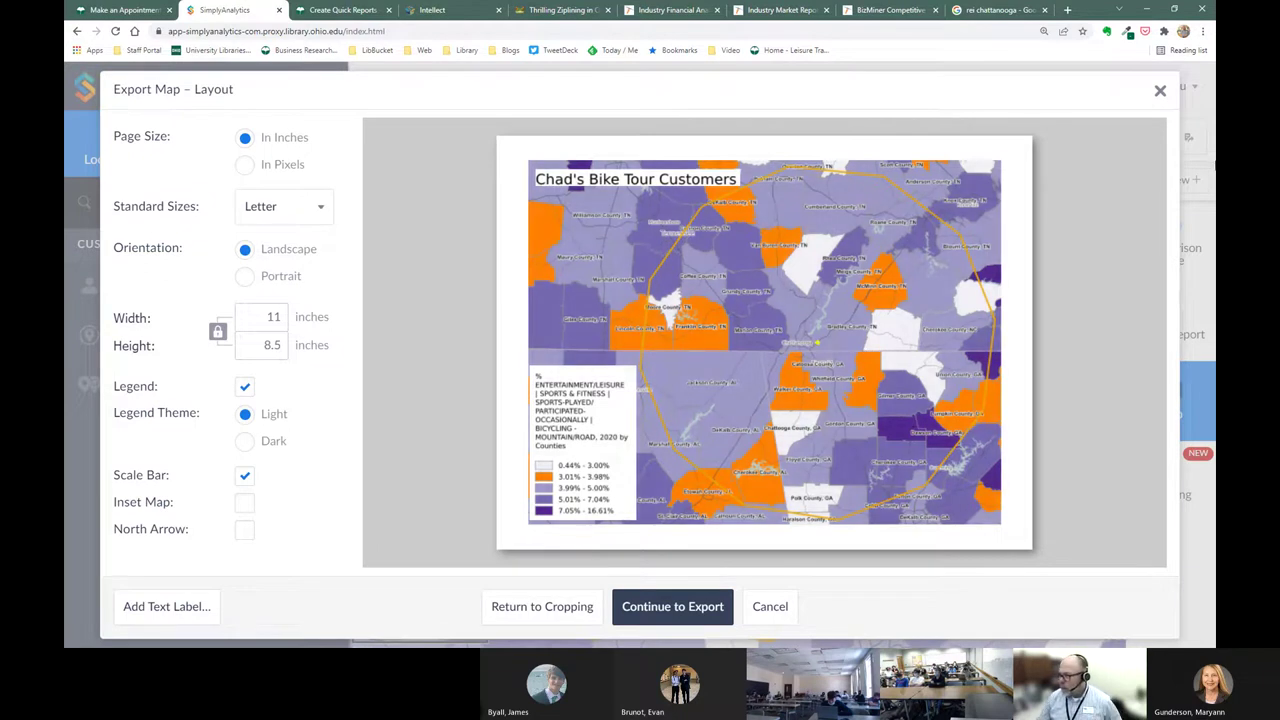
Step: Leave the map export layout and create a new Scarborough Crosstab Table view in the project
click(1161, 93)
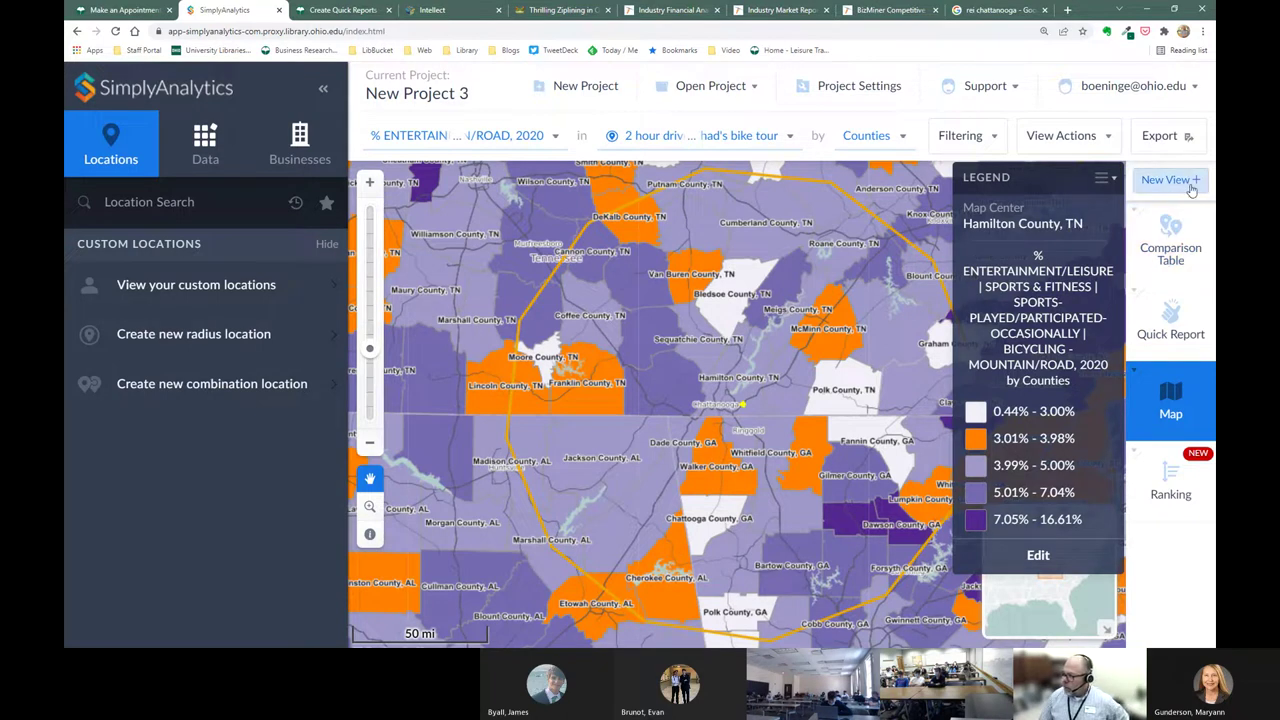
click(1196, 180)
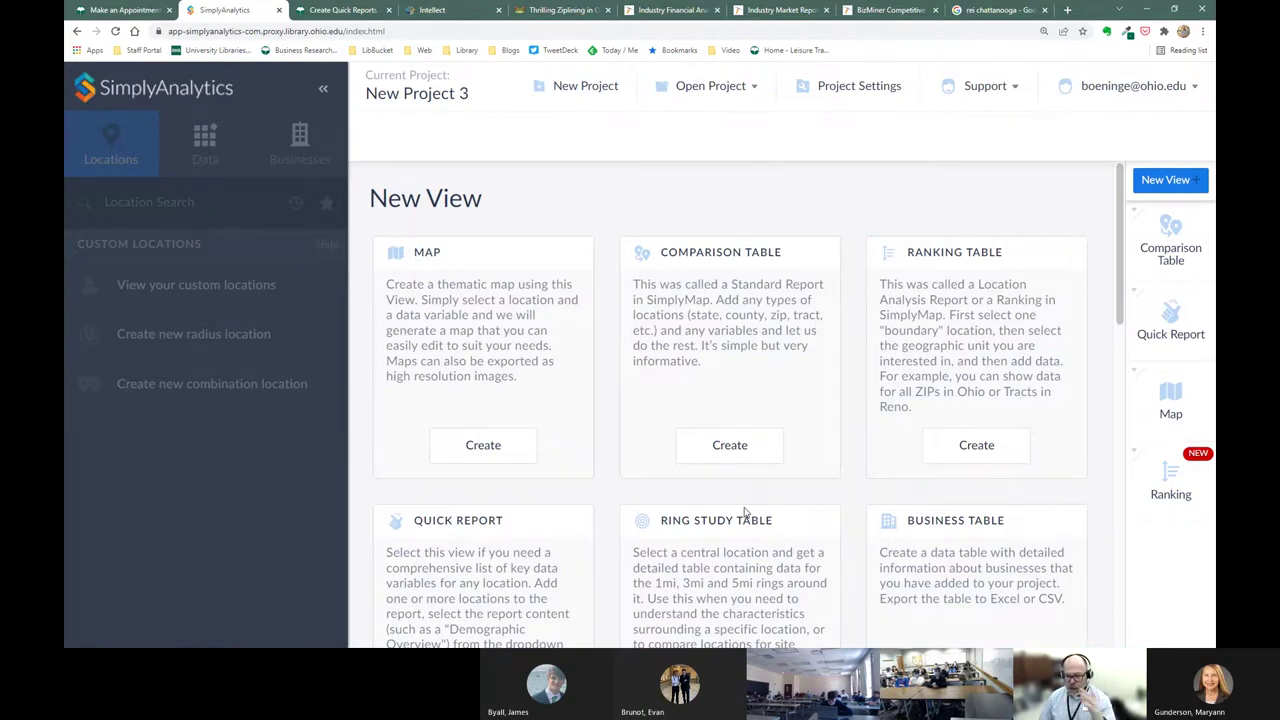
scroll(756, 347, down, 1)
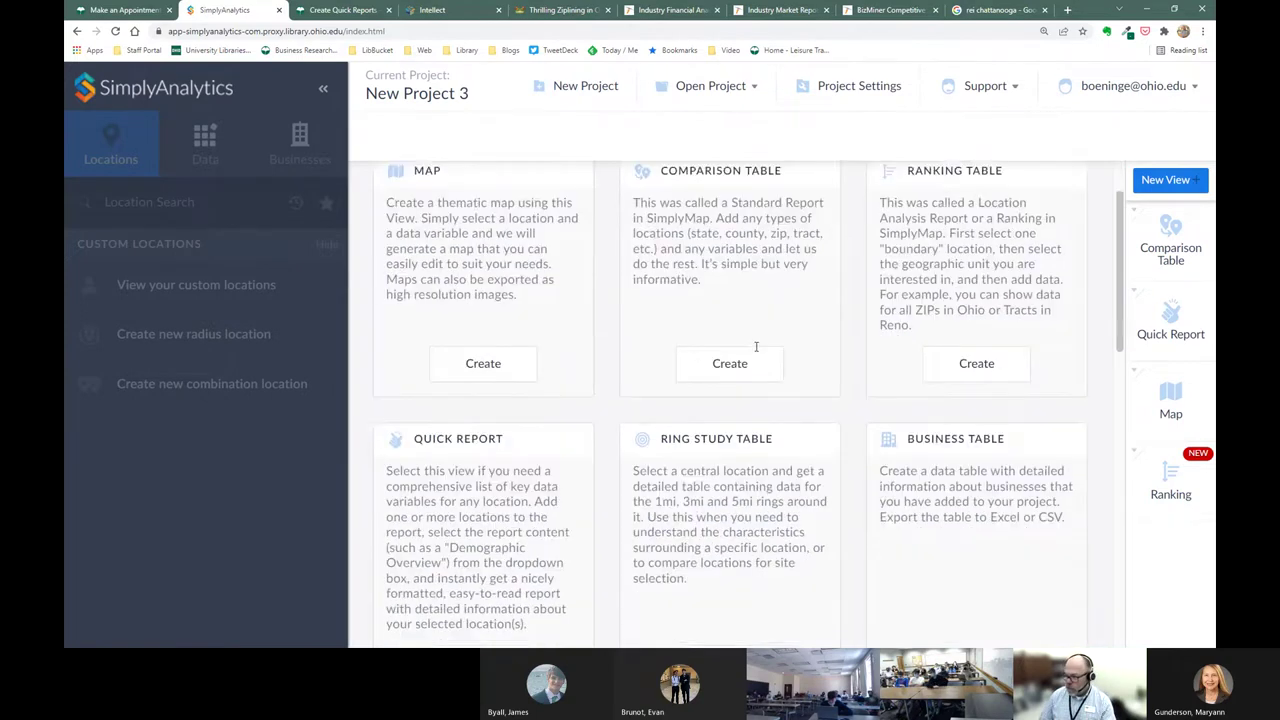
scroll(756, 347, down, 1)
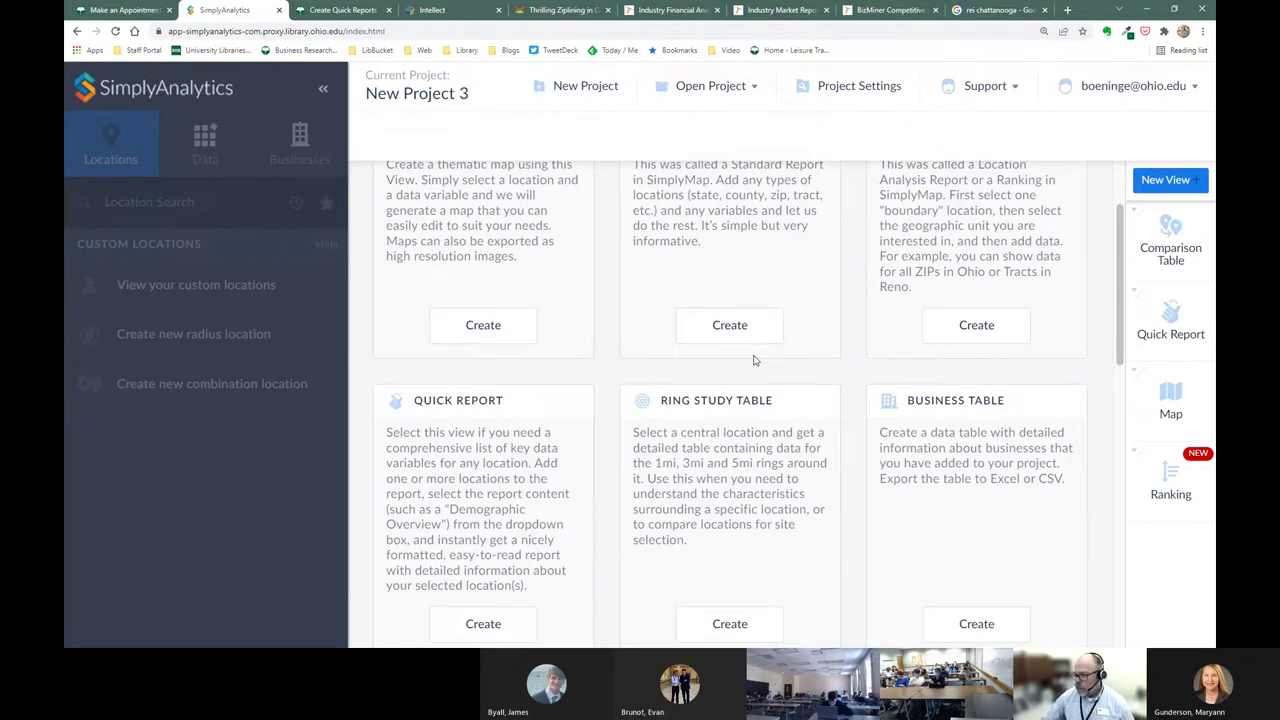
scroll(754, 358, down, 6)
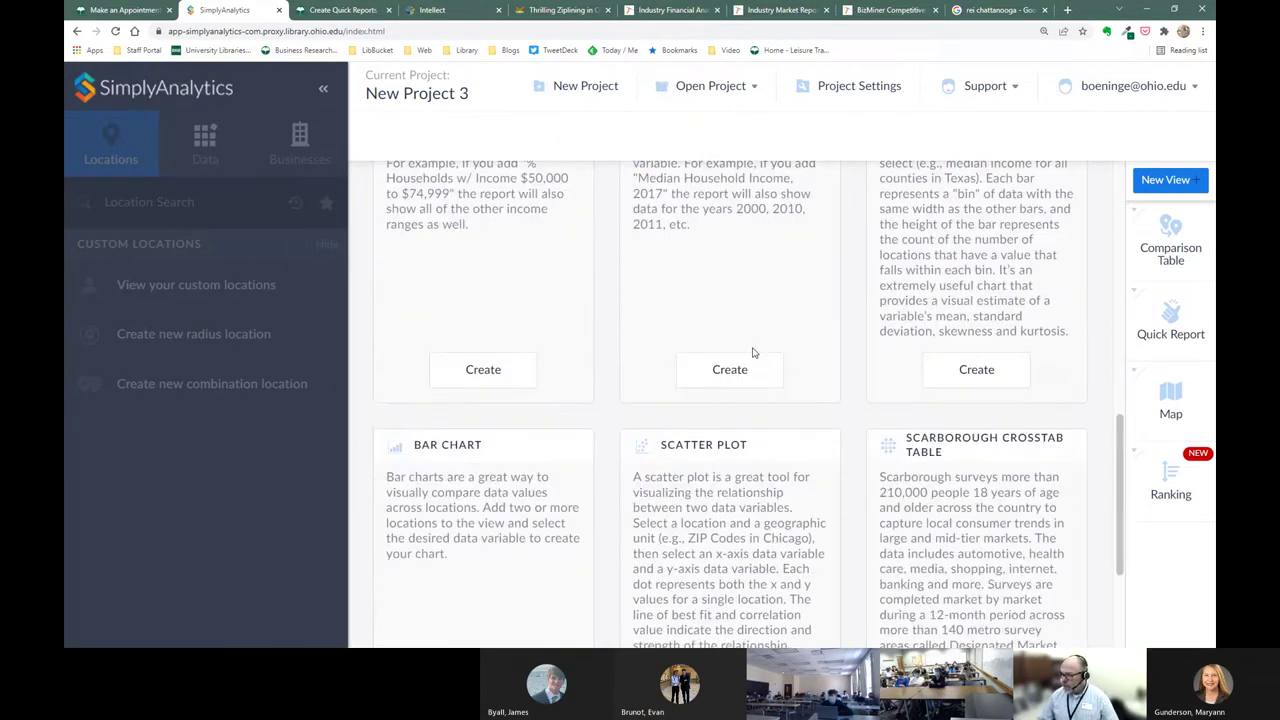
scroll(754, 352, down, 2)
drag(908, 235, 1020, 456)
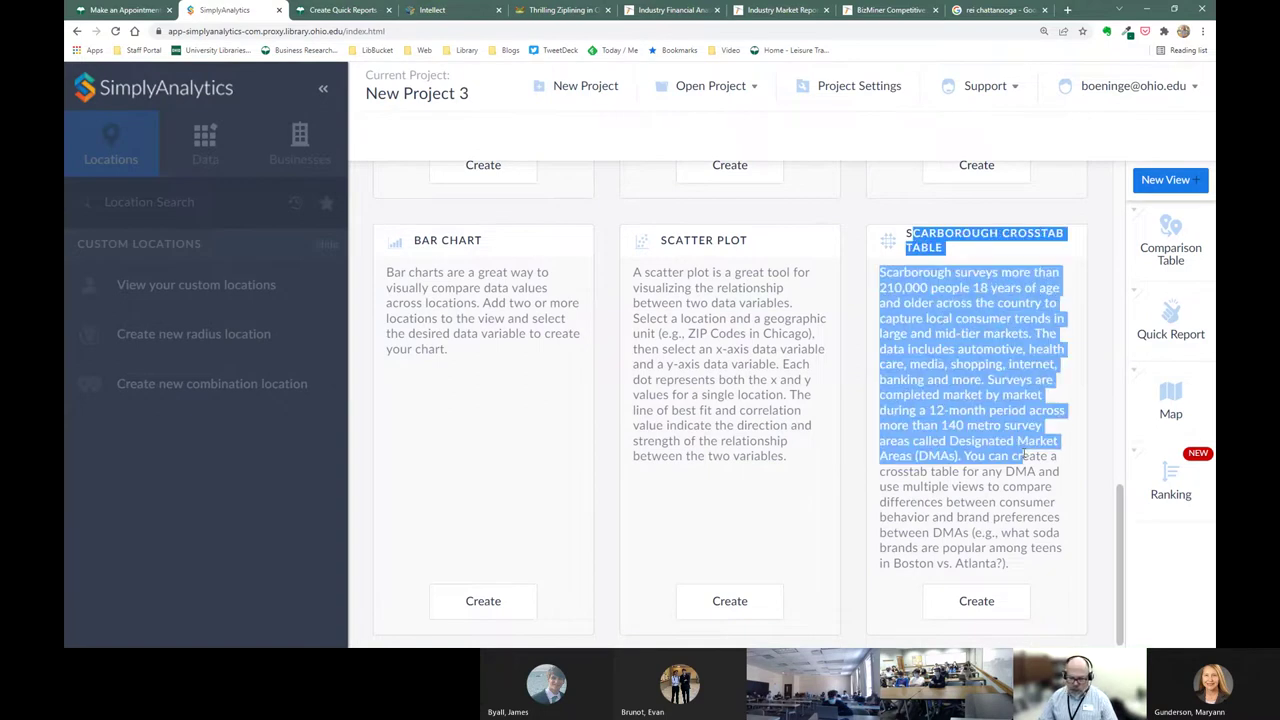
click(1021, 487)
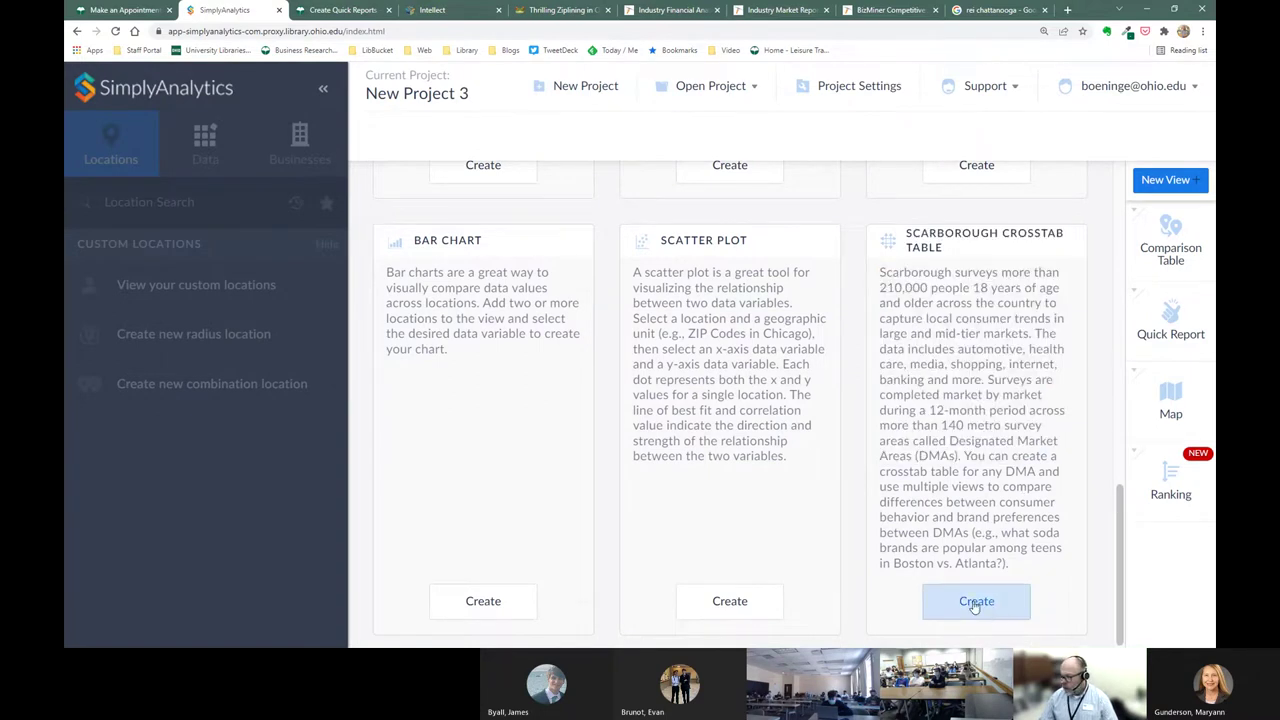
click(984, 602)
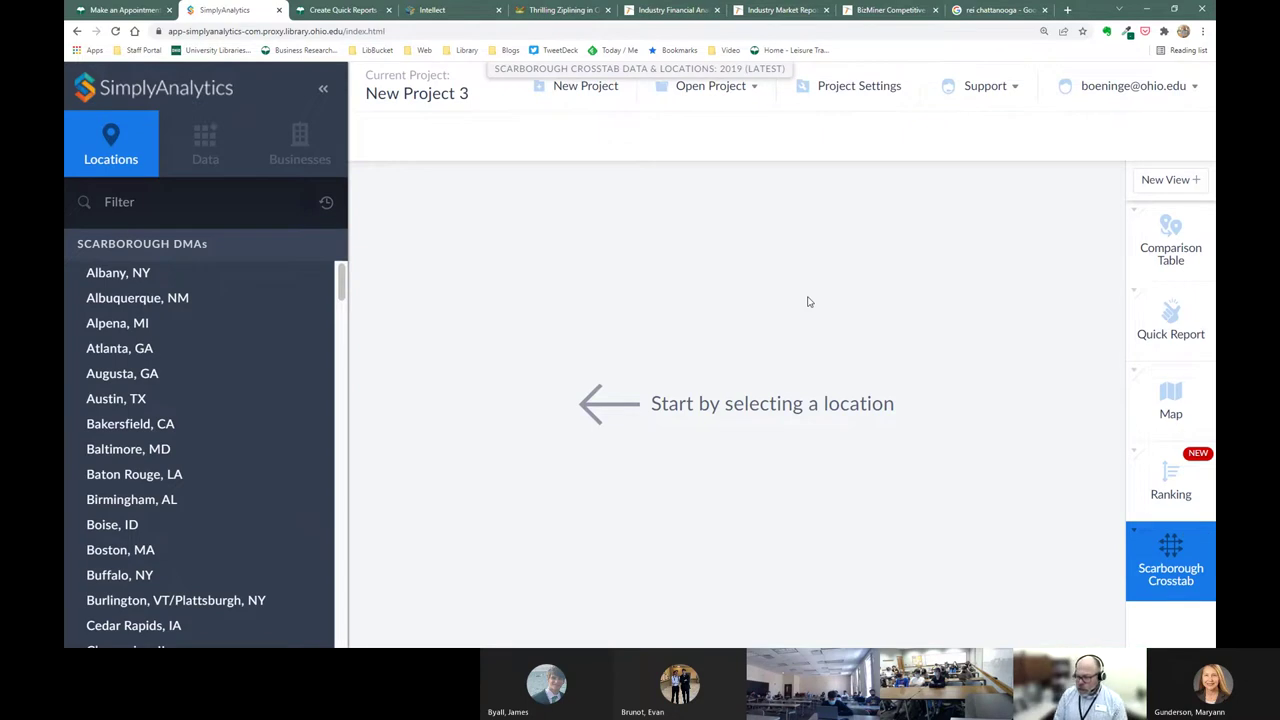
Step: Select Chattanooga, TN from the Scarborough DMAs as the crosstab's location
drag(906, 403, 643, 417)
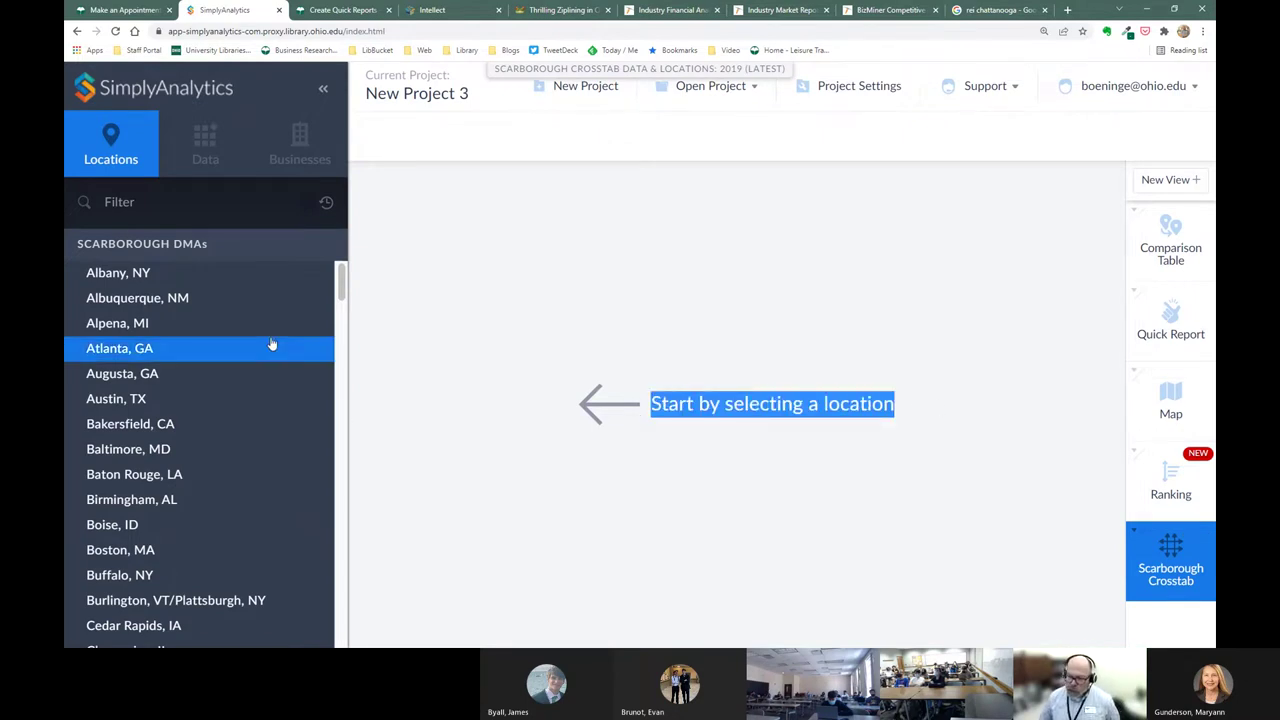
scroll(240, 340, down, 1)
scroll(225, 400, down, 3)
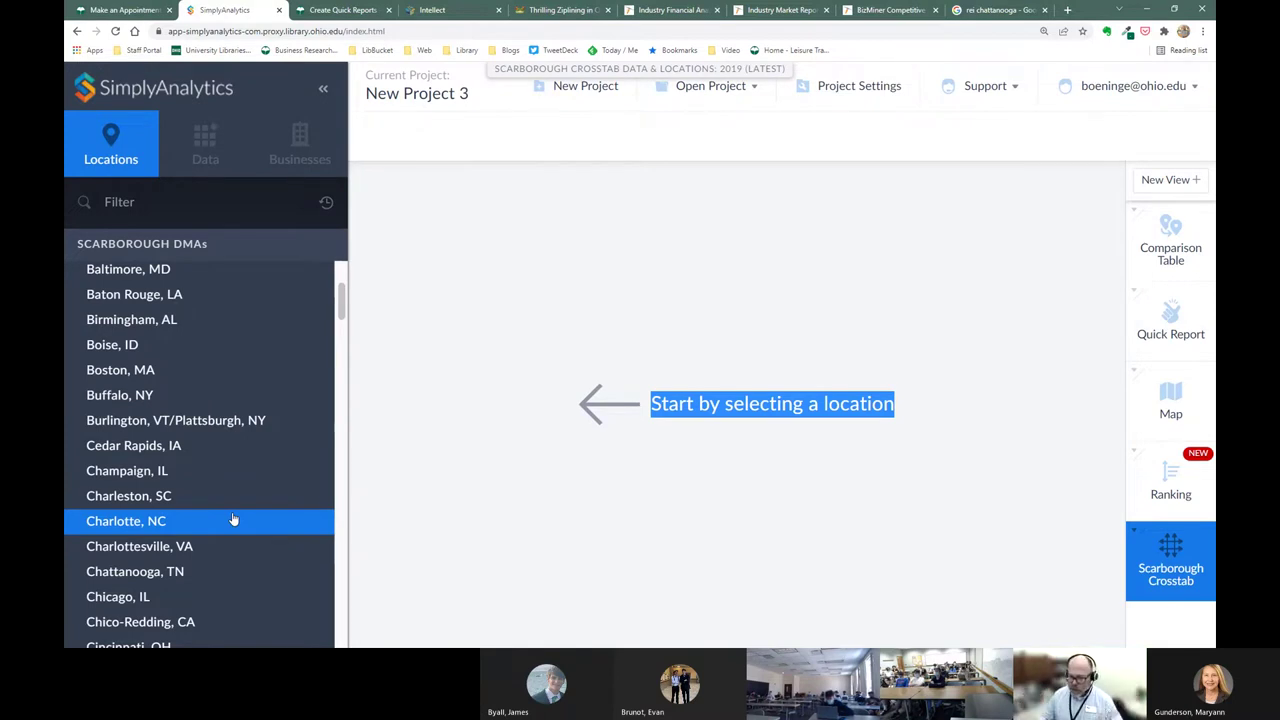
scroll(190, 515, down, 2)
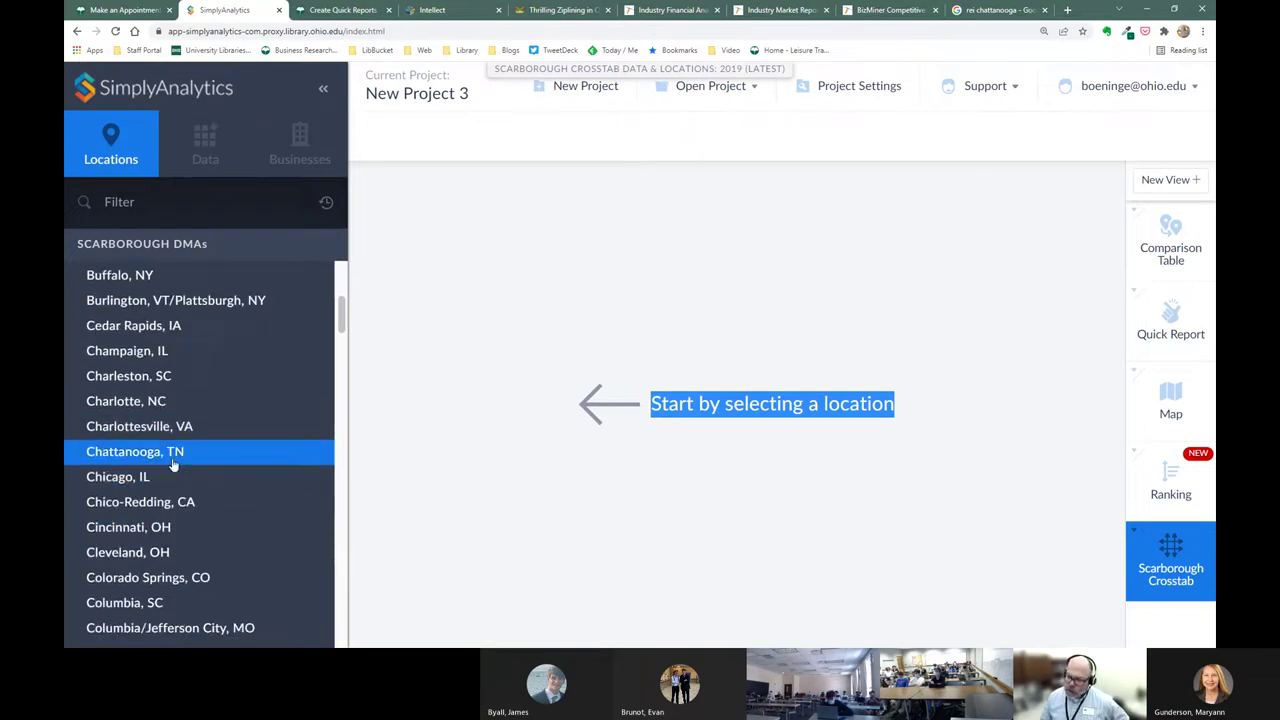
scroll(172, 463, down, 1)
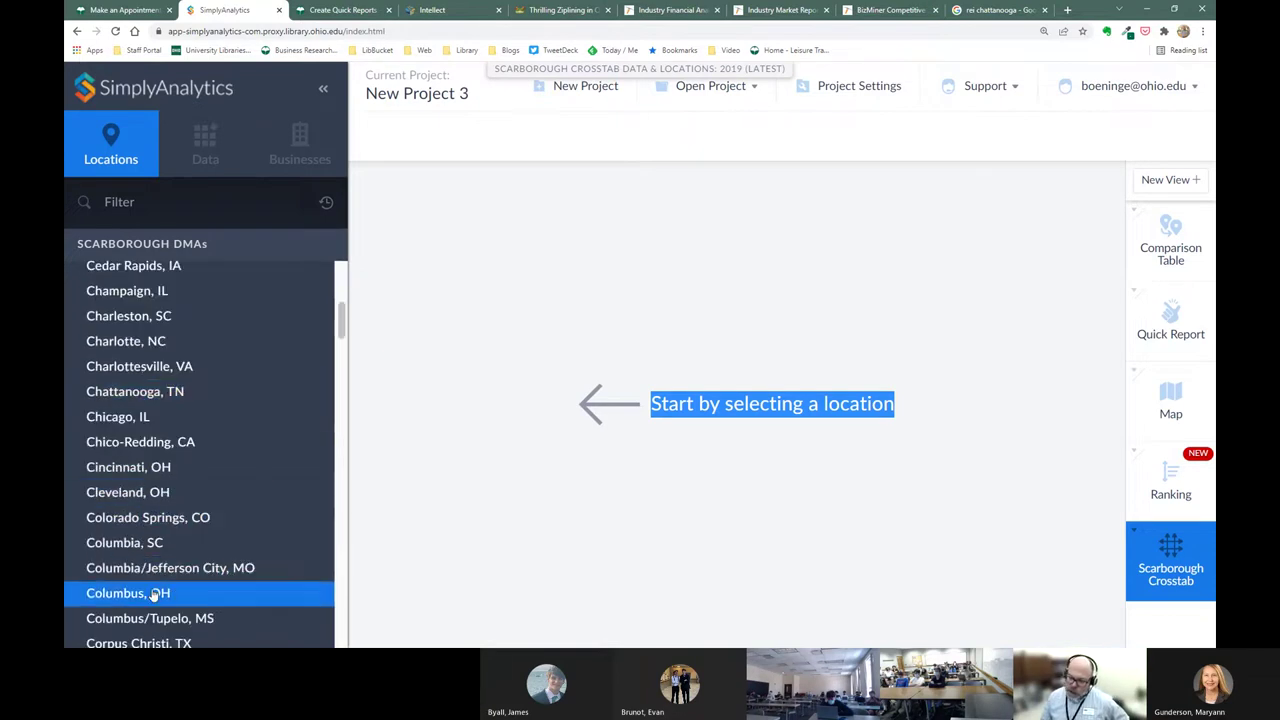
click(155, 396)
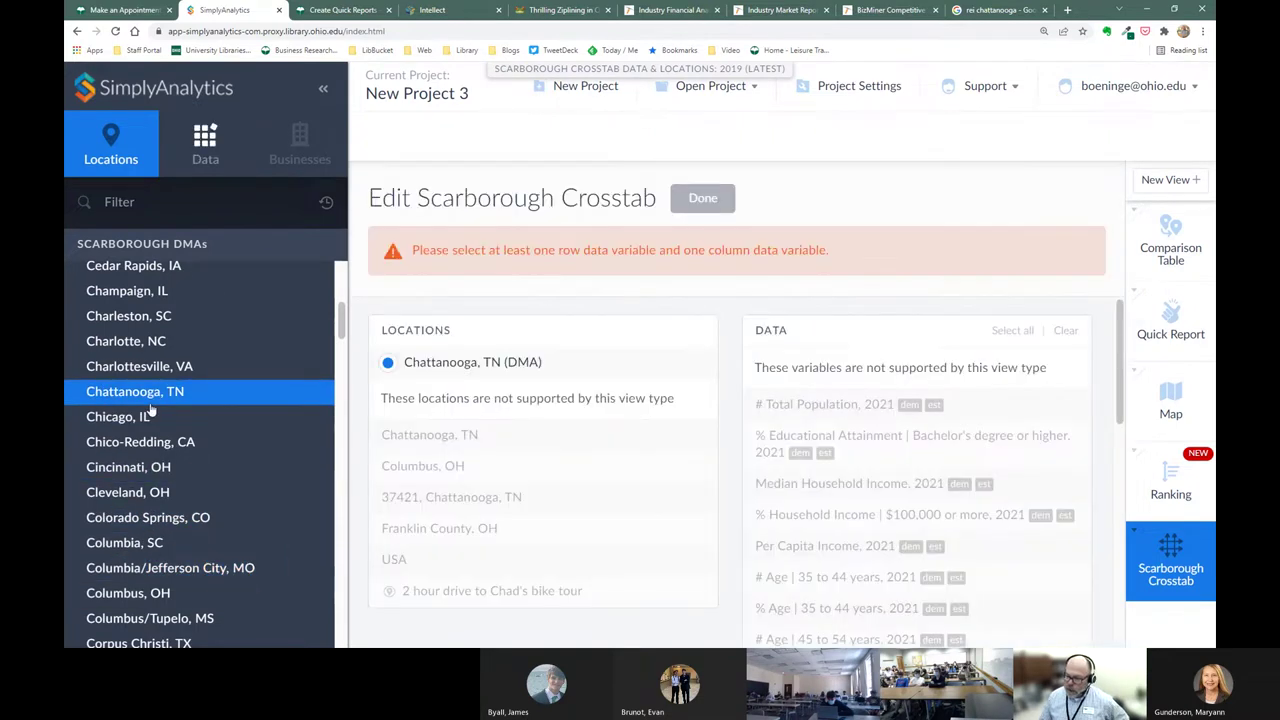
scroll(776, 395, down, 2)
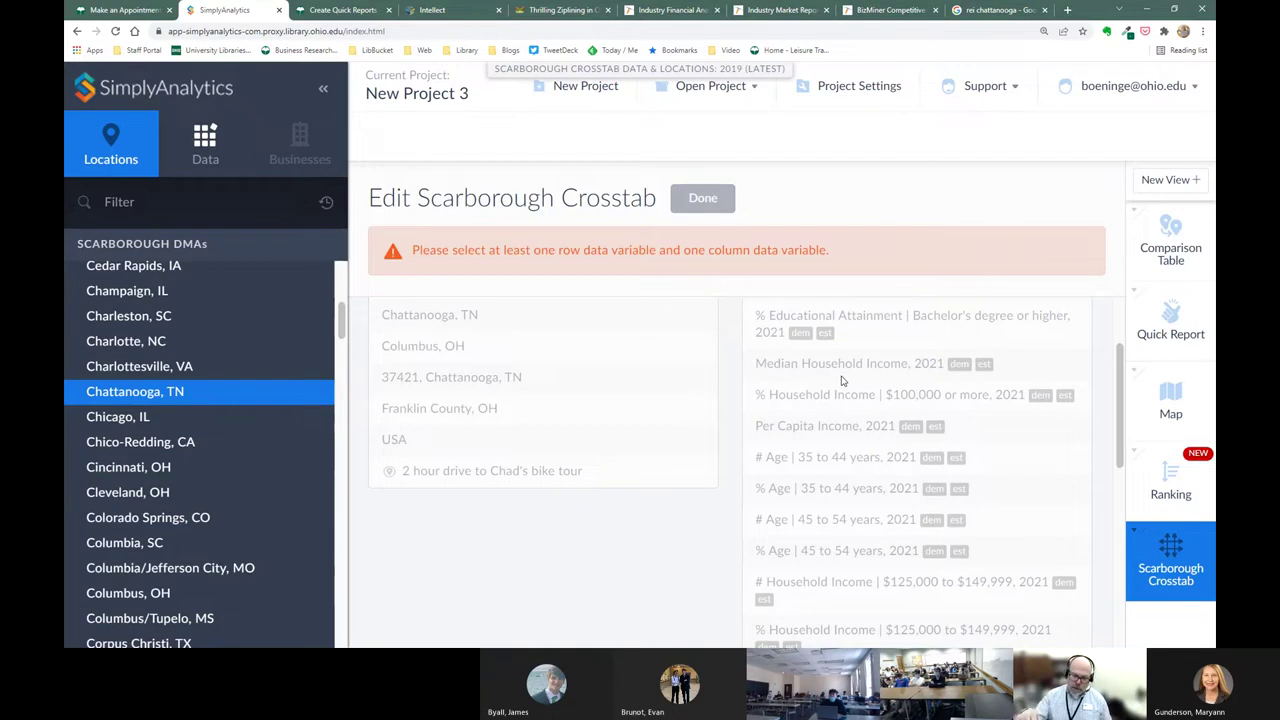
click(205, 150)
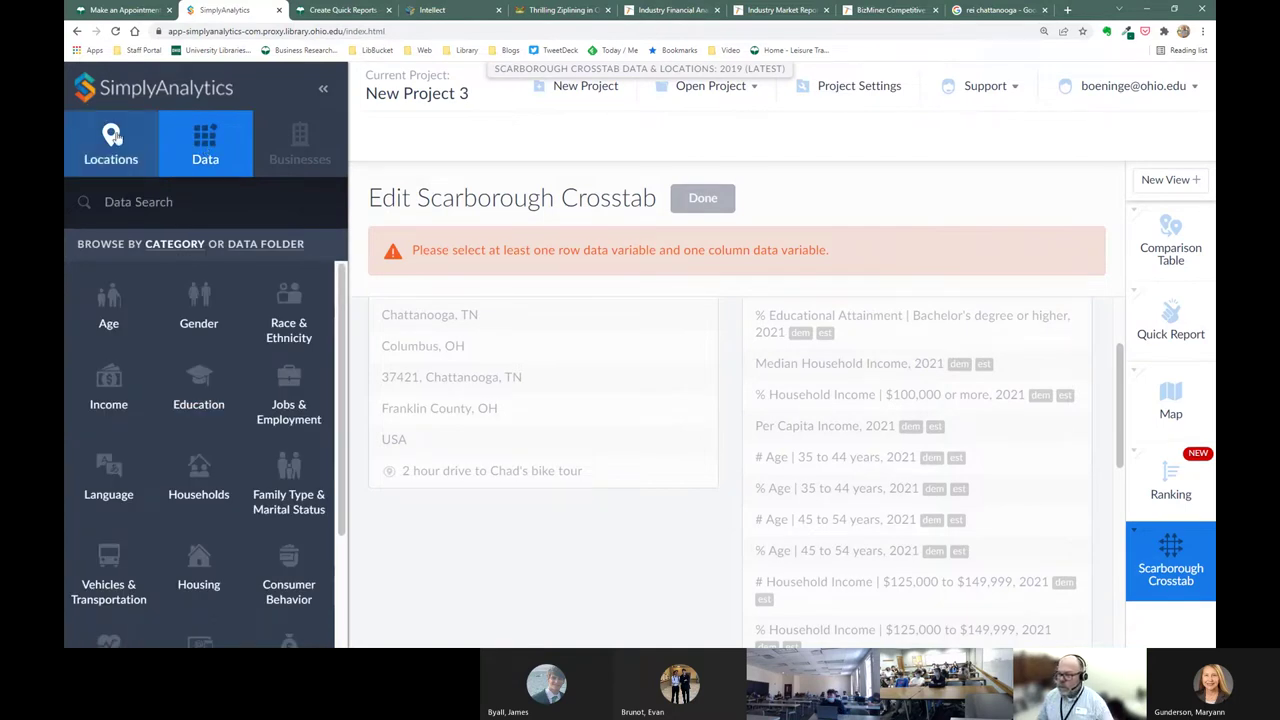
click(118, 145)
click(140, 393)
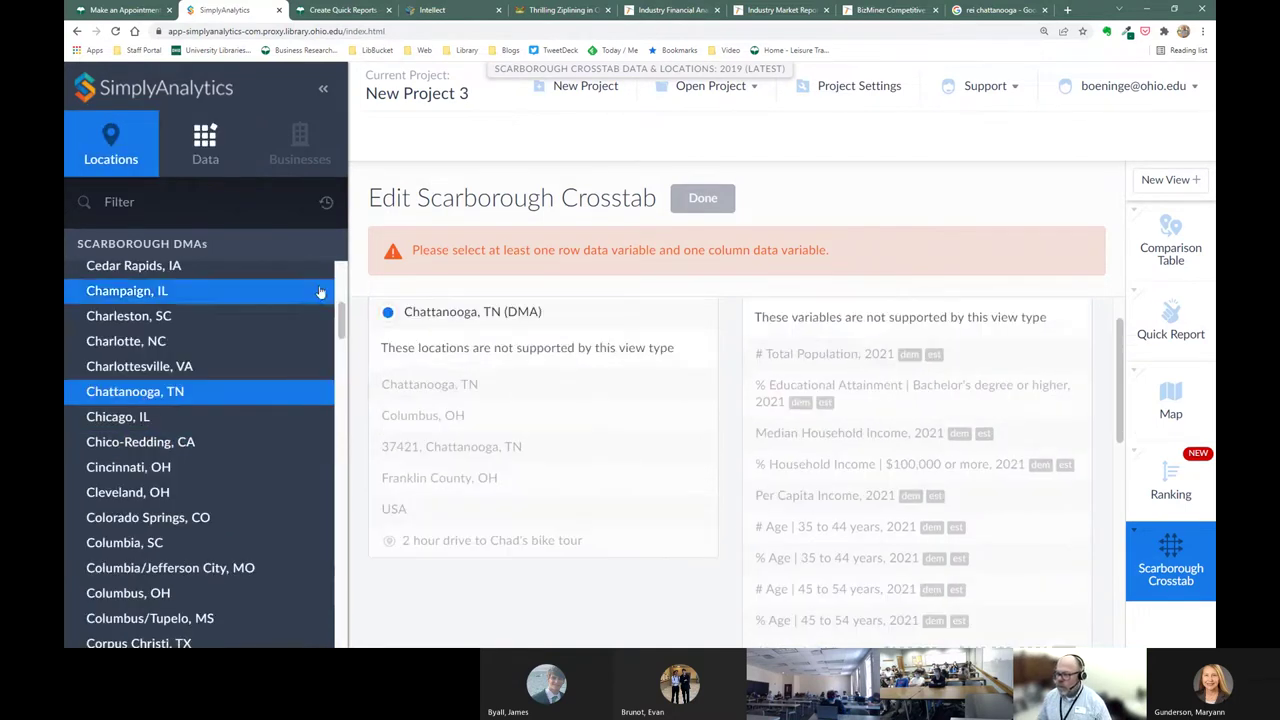
Step: Browse the Nielsen Scarborough Crosstabs data folder to Activities/travel past 12 months and open Events attended/places visited past 12 months
click(212, 145)
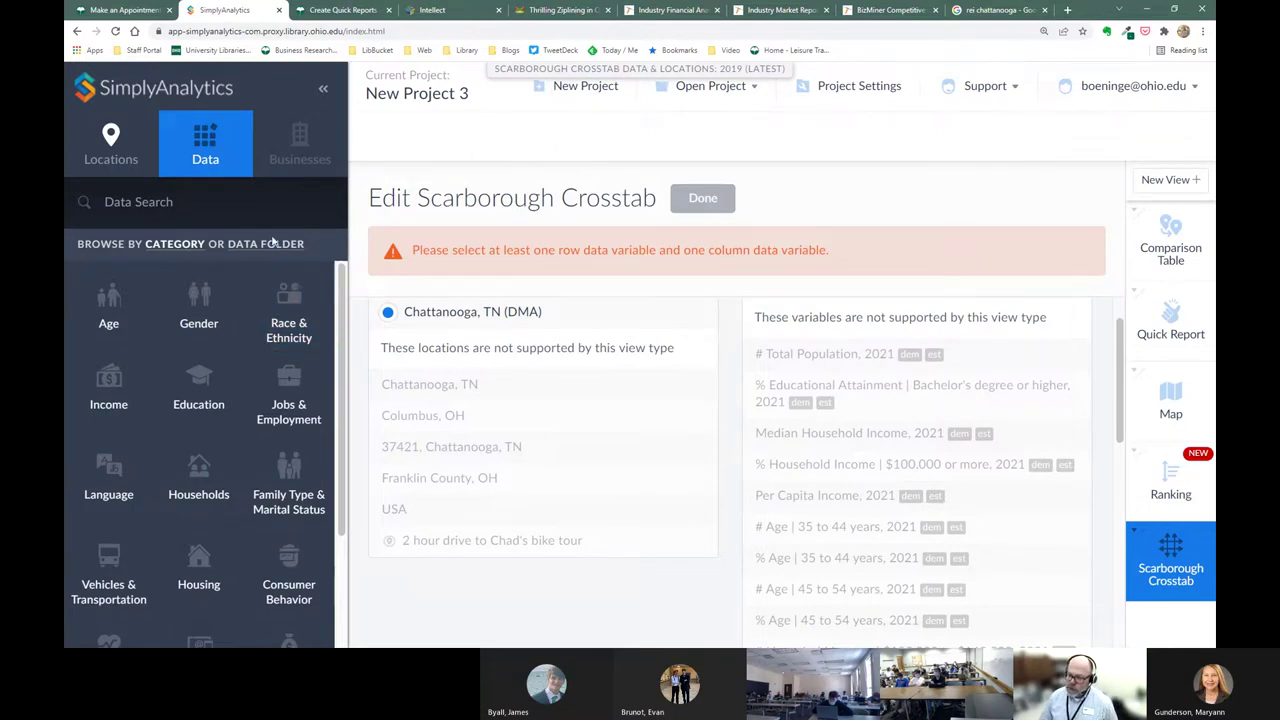
click(264, 246)
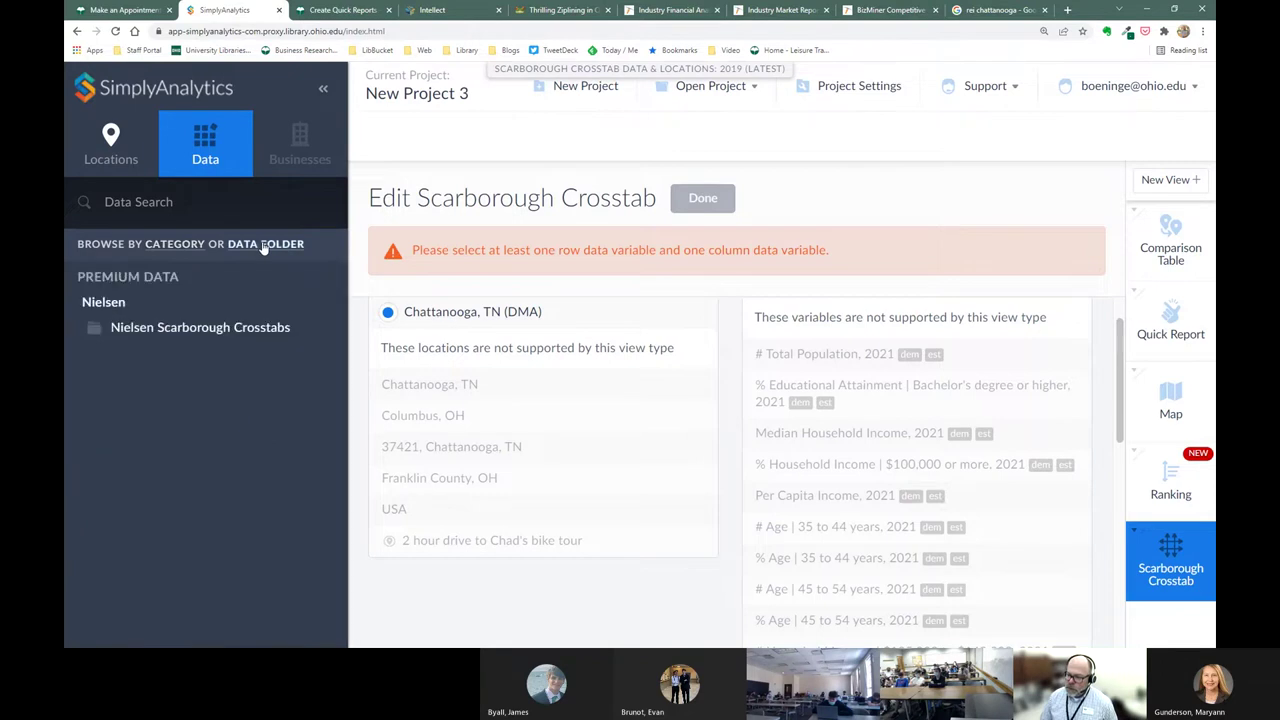
click(199, 338)
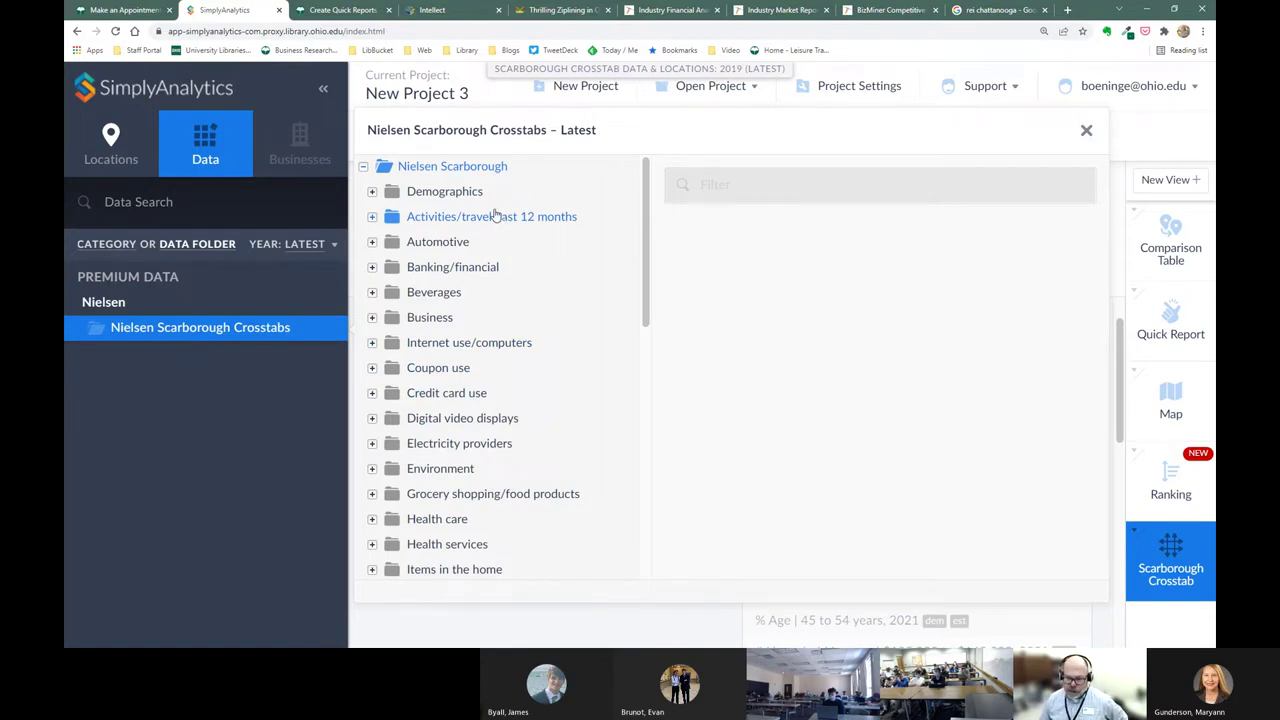
click(372, 218)
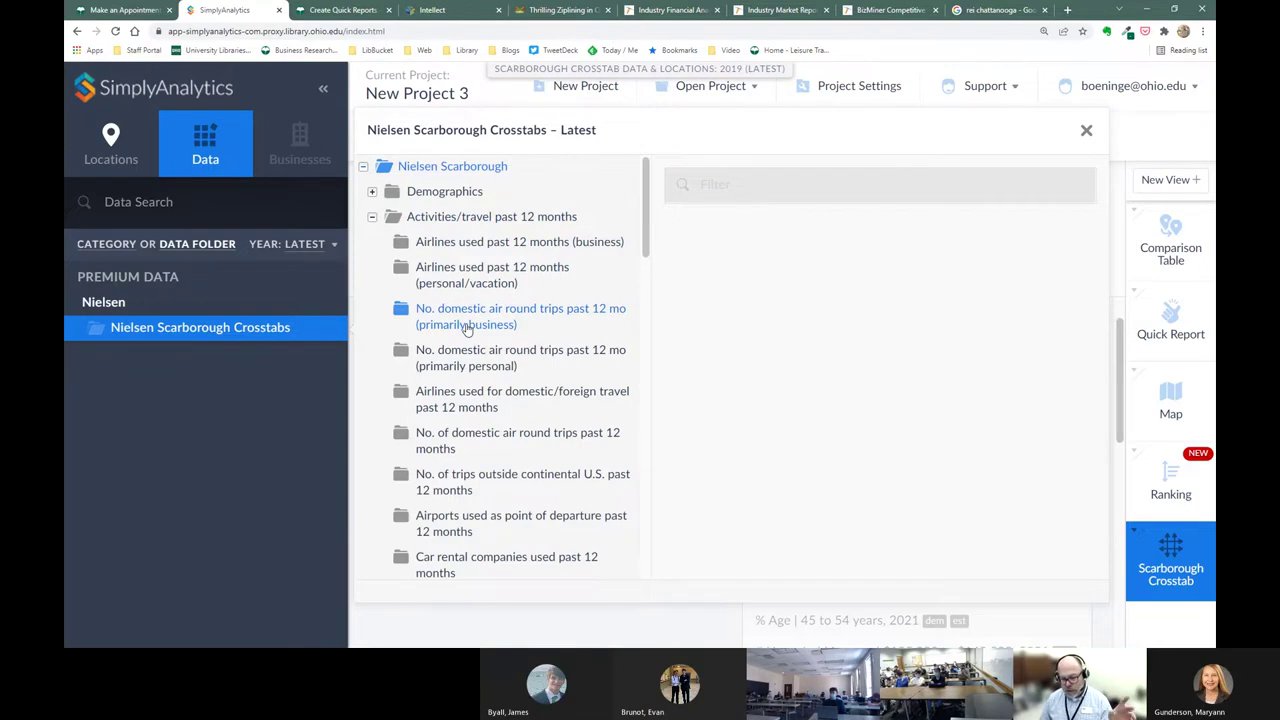
scroll(466, 329, down, 3)
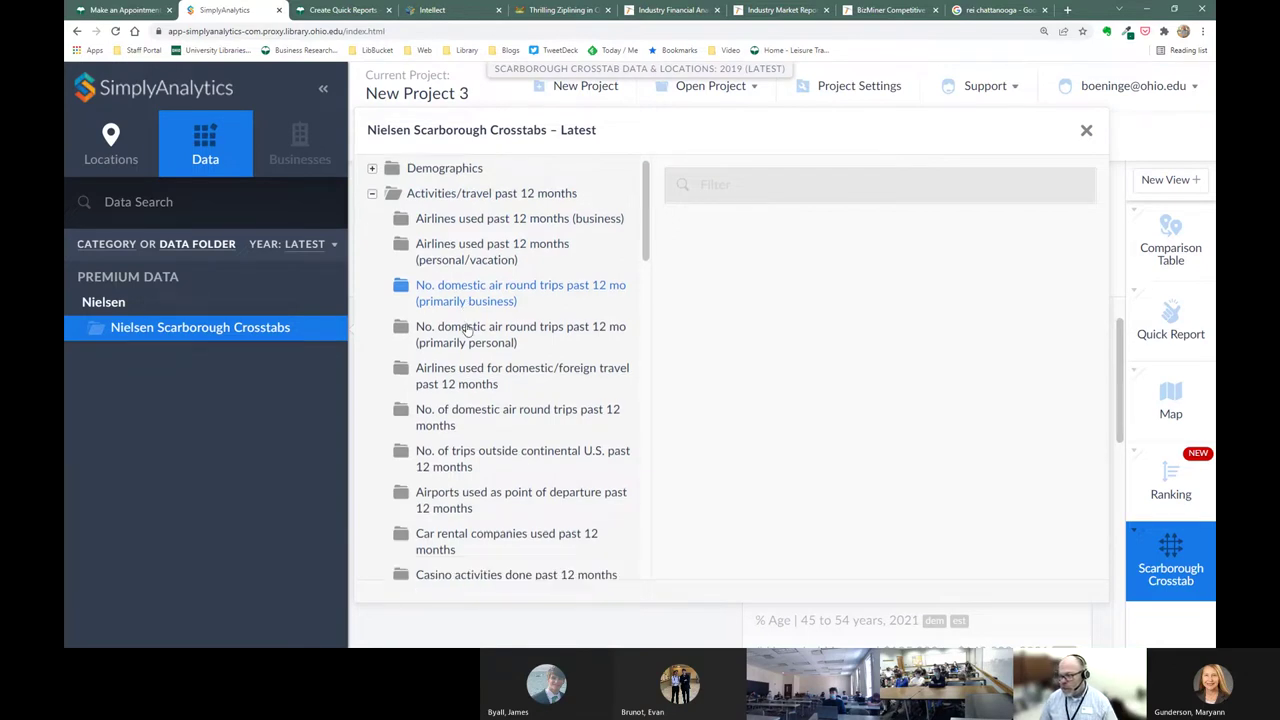
scroll(466, 330, down, 1)
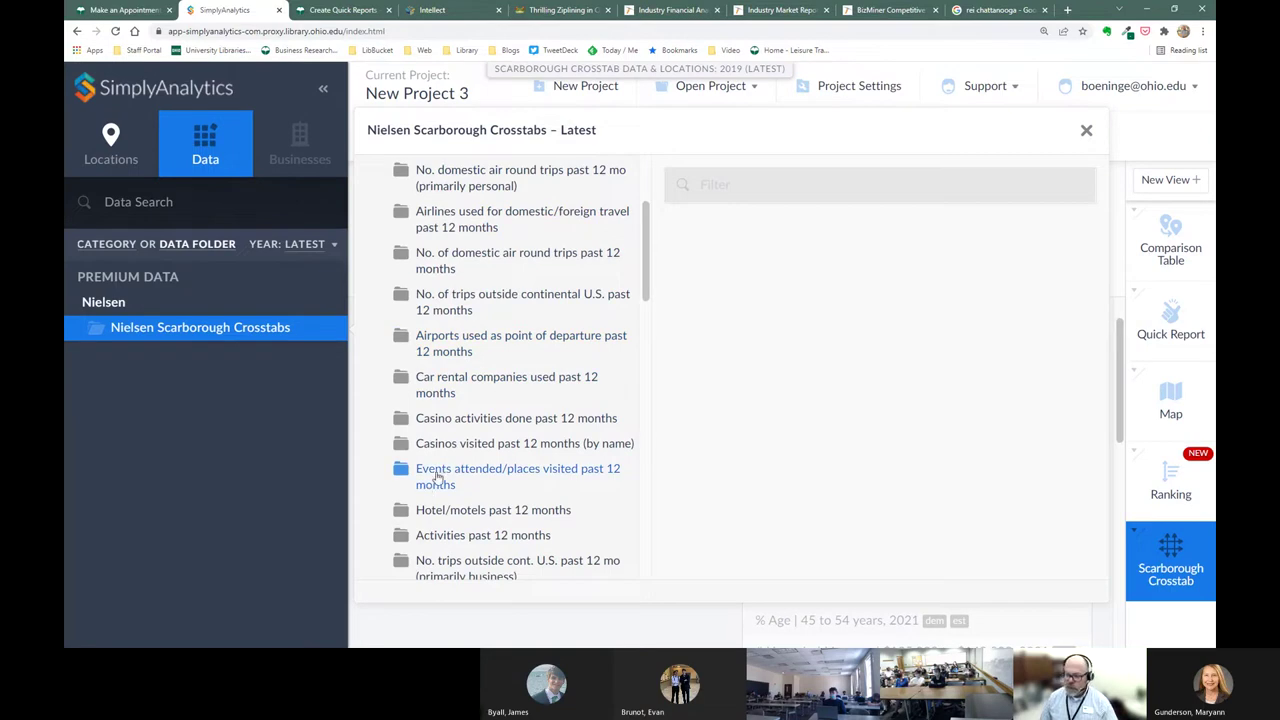
click(437, 478)
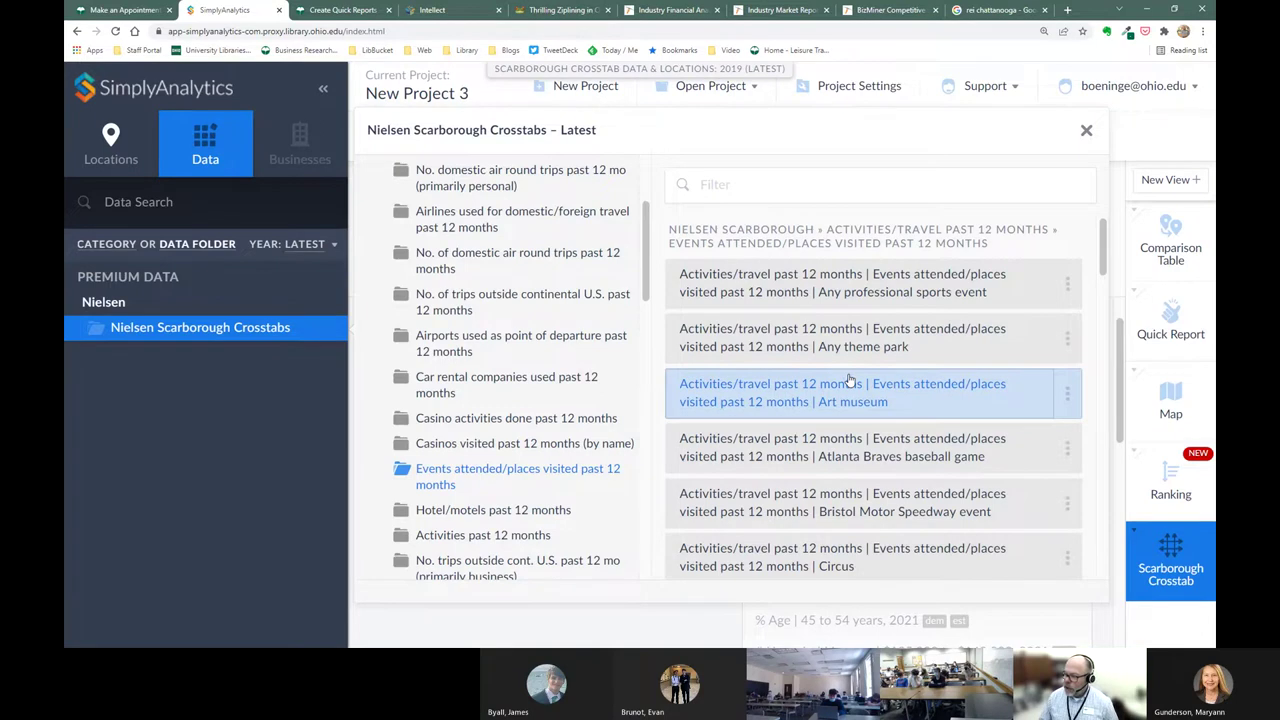
Step: Add the Dollywood and Ironman Triathlon variables from the events attended/places visited data to the crosstab
scroll(848, 380, down, 4)
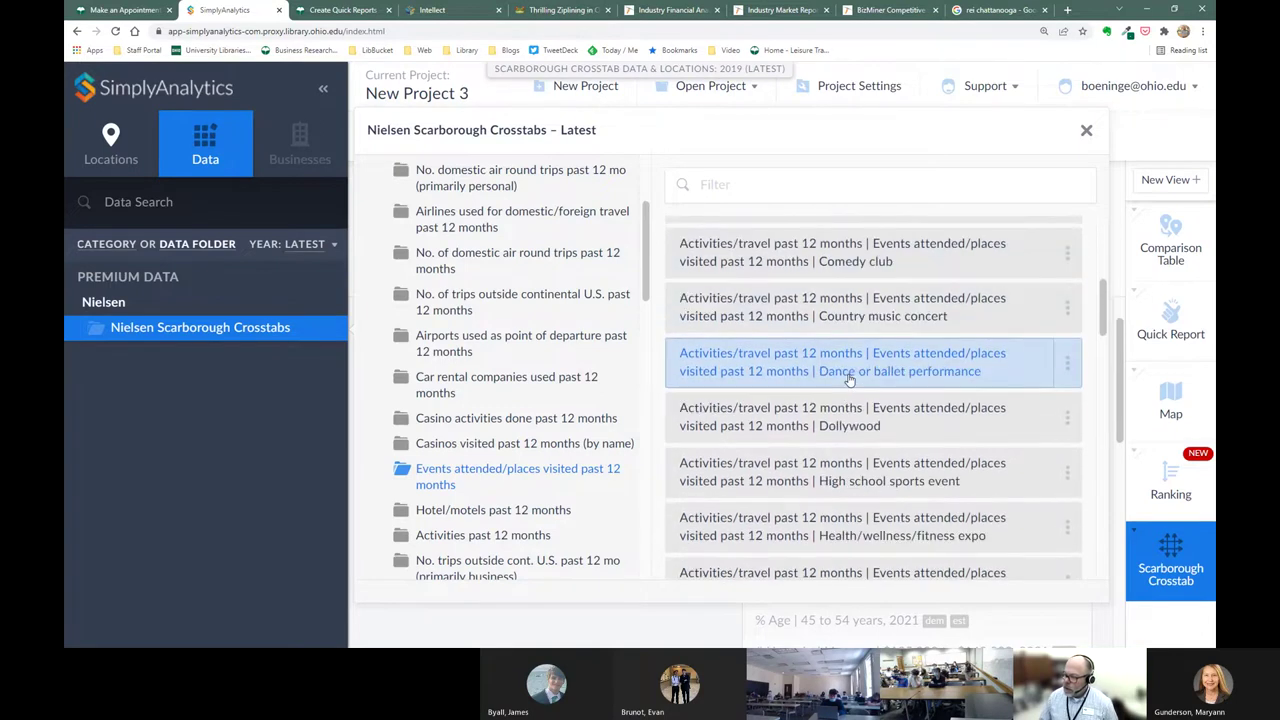
click(772, 427)
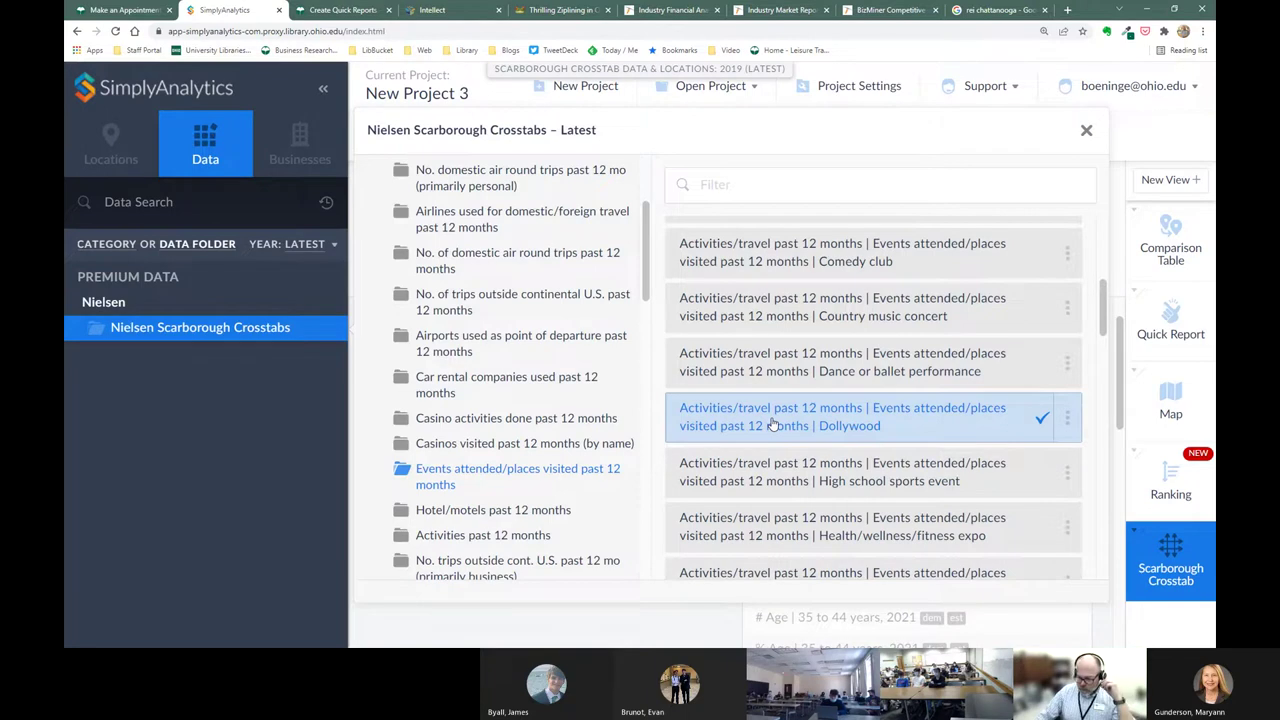
scroll(775, 426, down, 2)
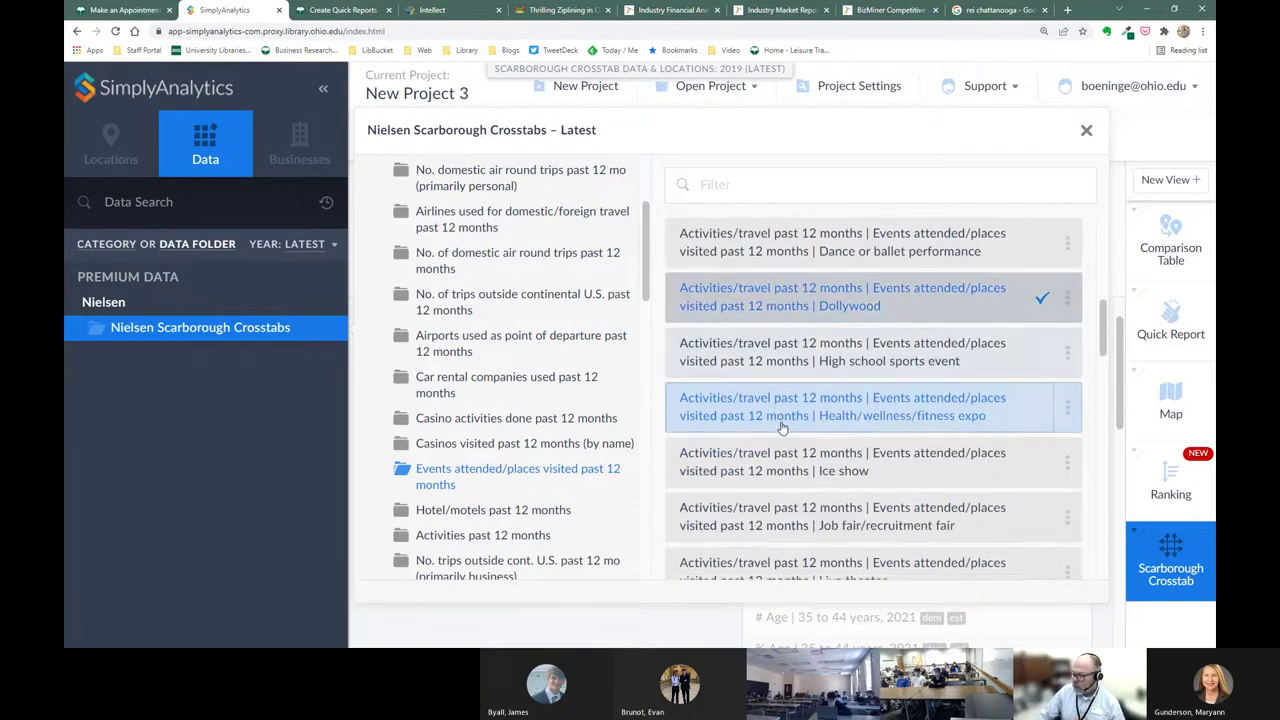
scroll(782, 427, down, 5)
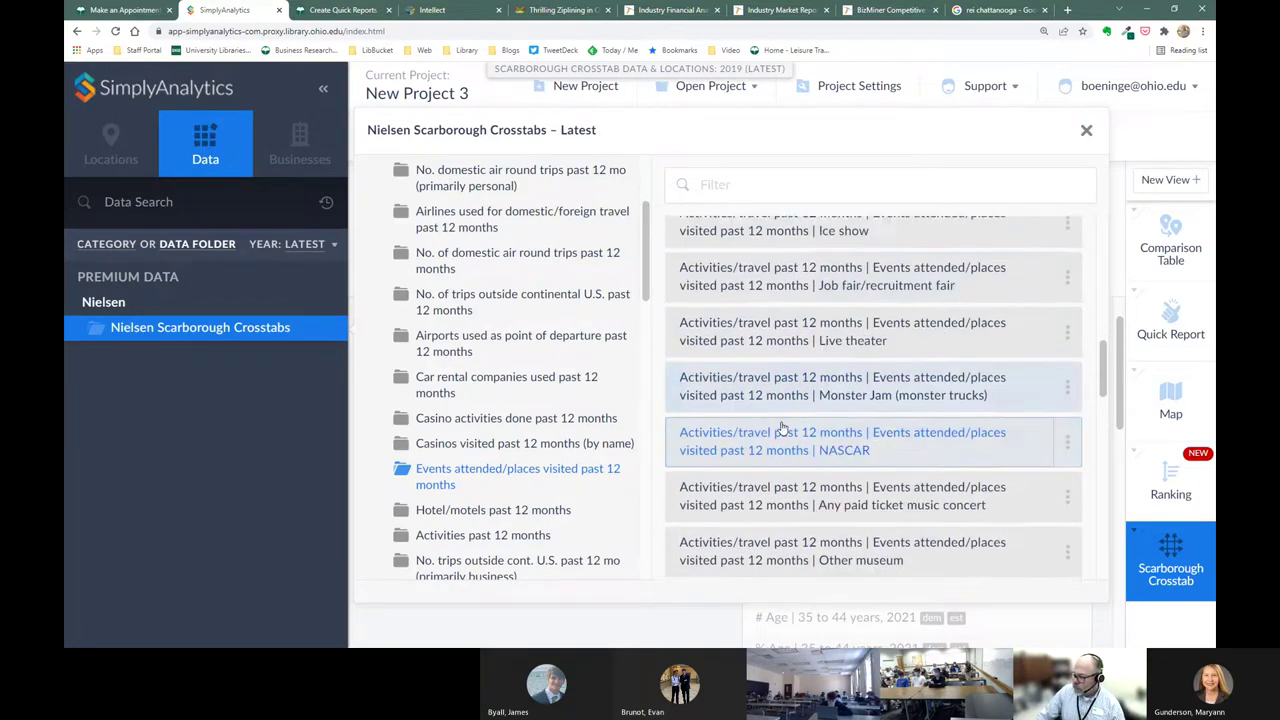
scroll(782, 427, down, 5)
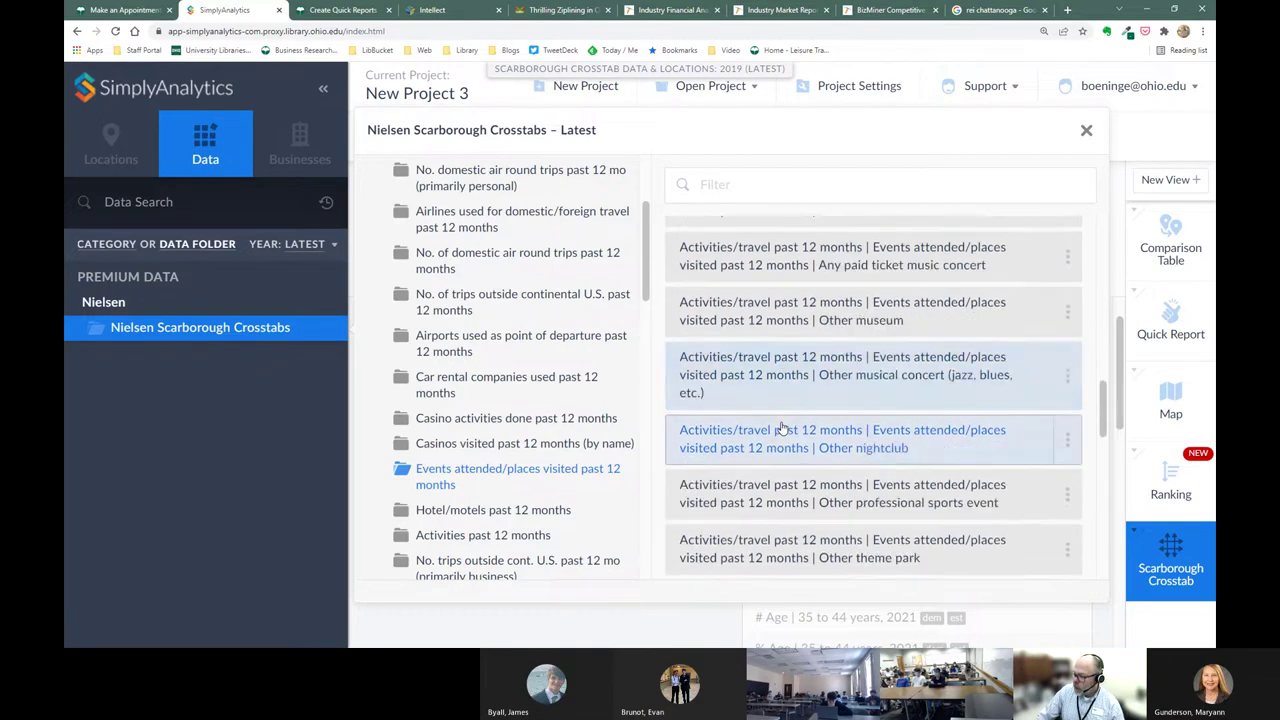
scroll(782, 427, down, 1)
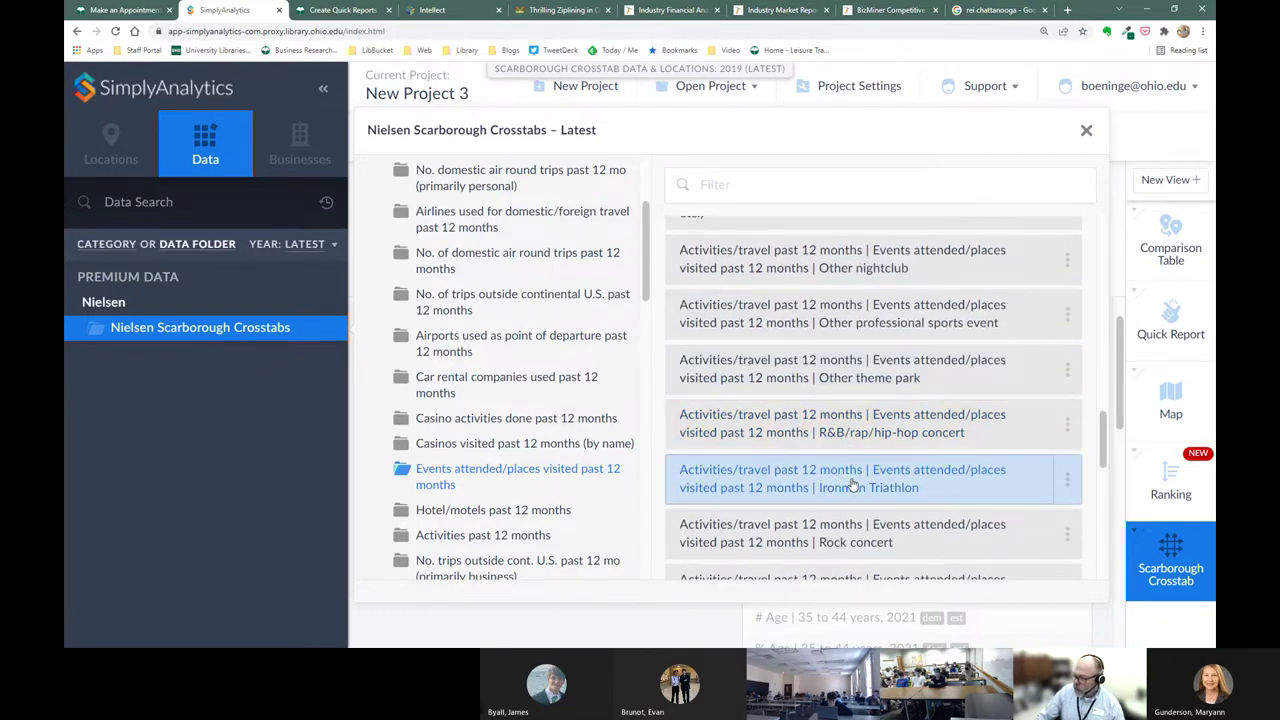
click(853, 484)
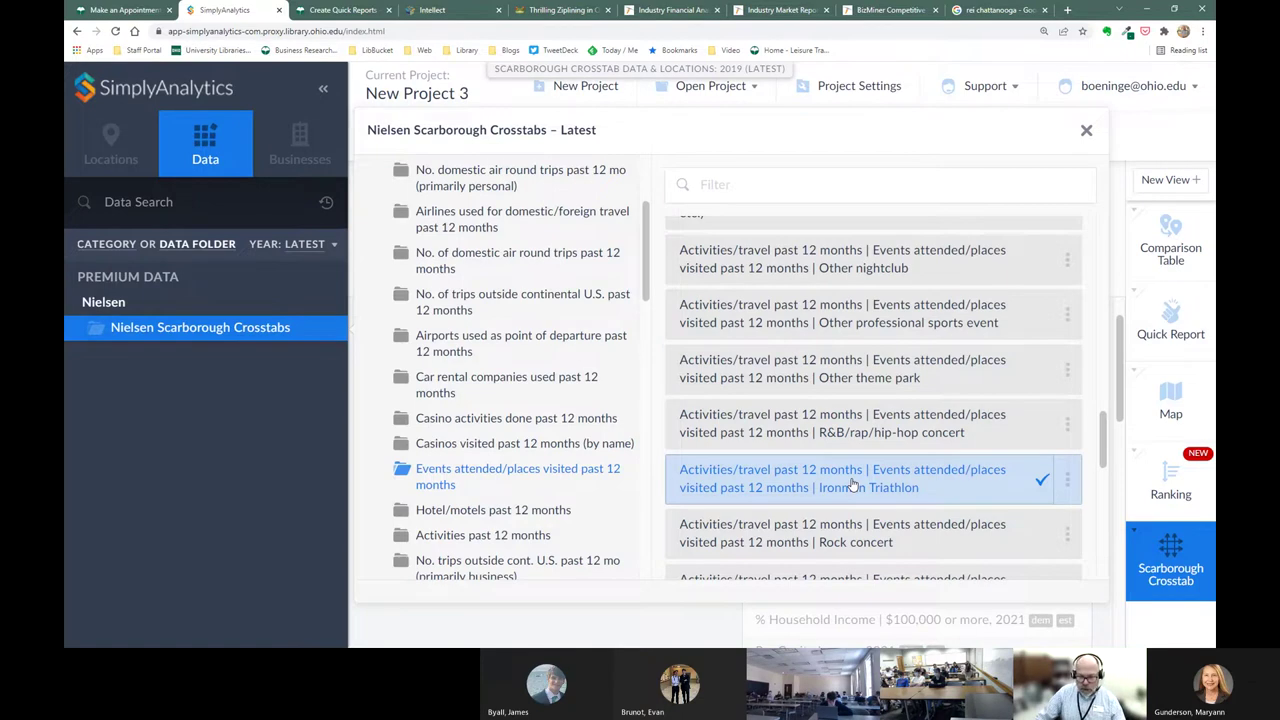
Step: Add the Tennessee Aquarium and University of Tennessee football game variables to the crosstab and close the variable browser
scroll(855, 470, down, 2)
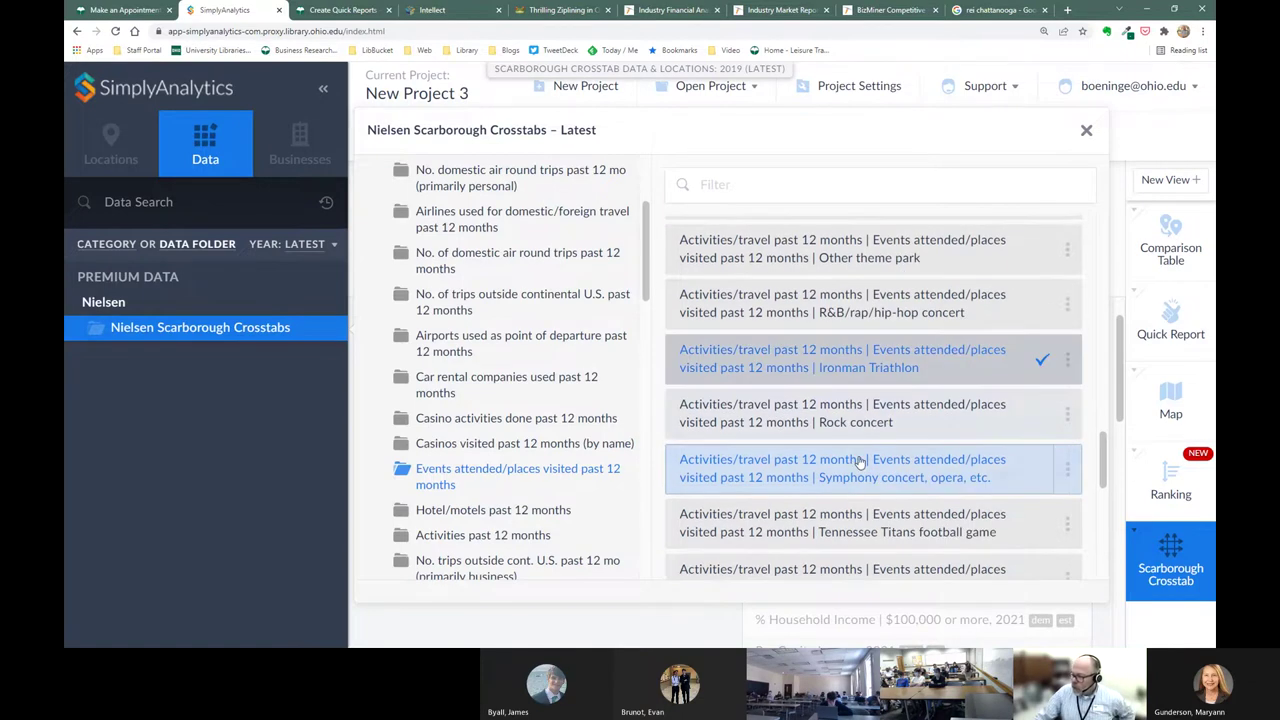
scroll(860, 455, down, 2)
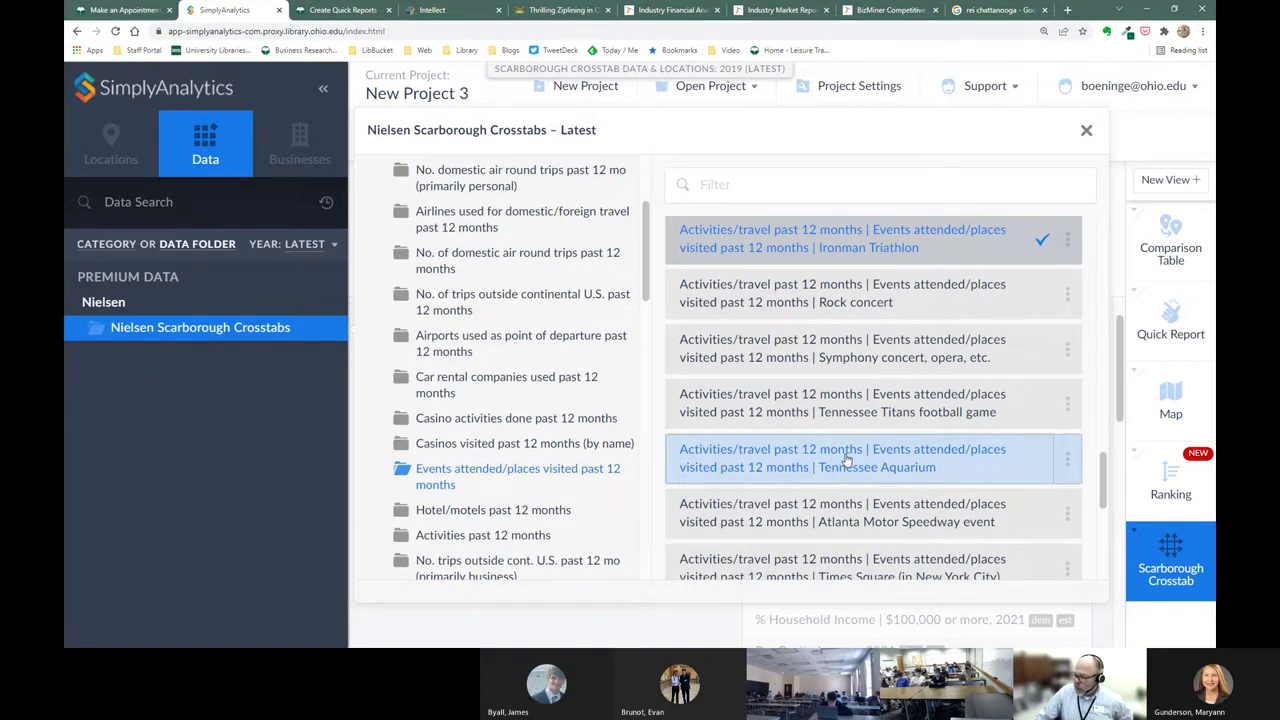
click(848, 458)
scroll(848, 455, down, 2)
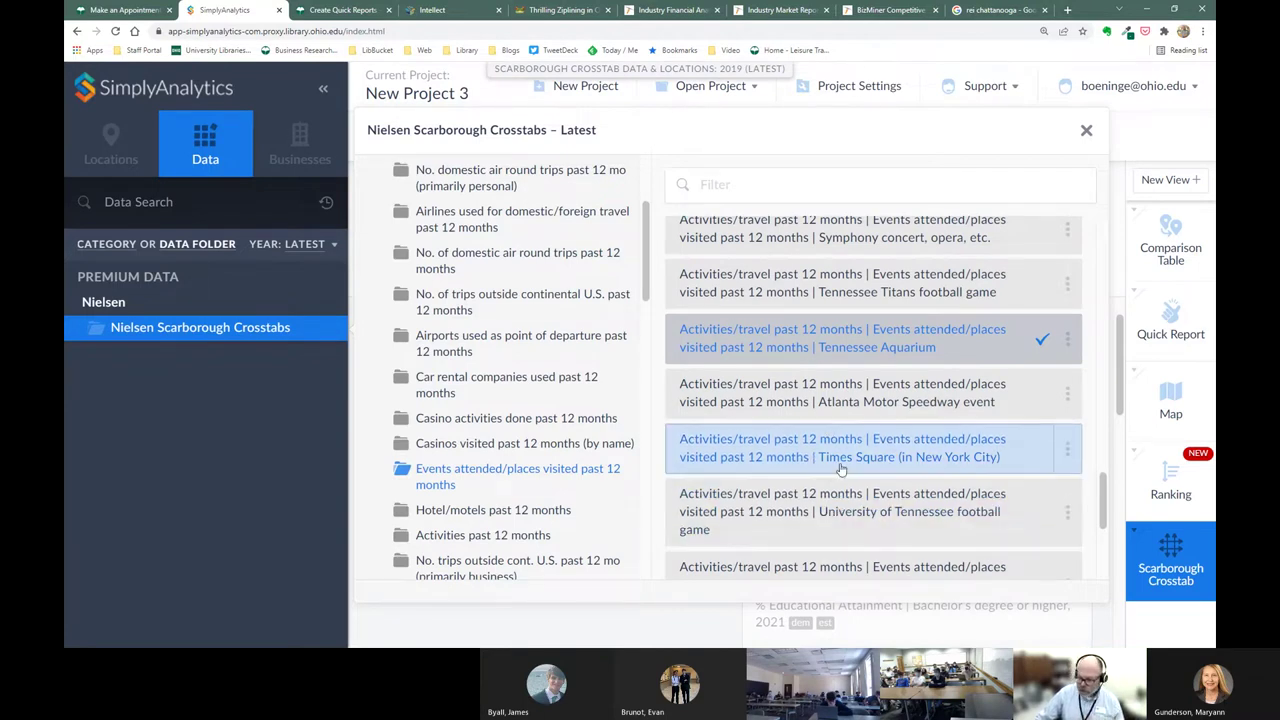
scroll(848, 466, down, 2)
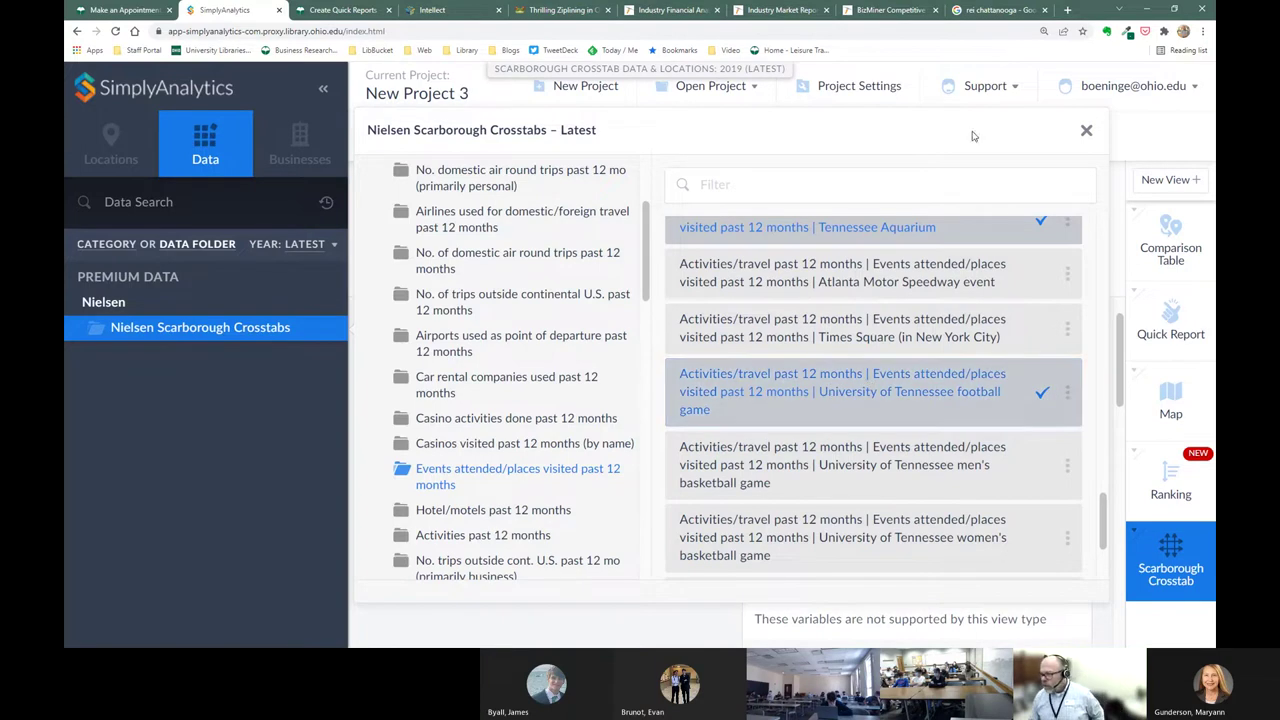
click(1088, 133)
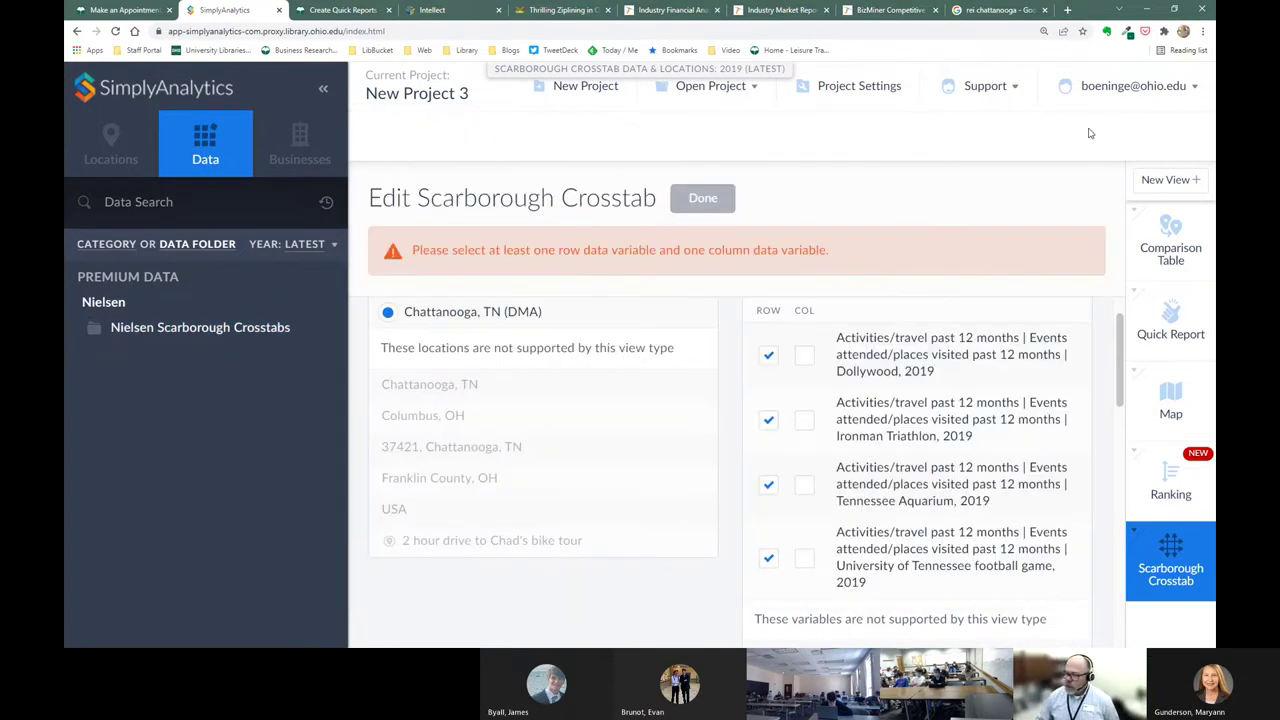
Step: Browse the data by the Gender category, filter it to Male, and add the Men 35 - 49 age summary to the crosstab
scroll(804, 355, down, 2)
scroll(815, 455, down, 1)
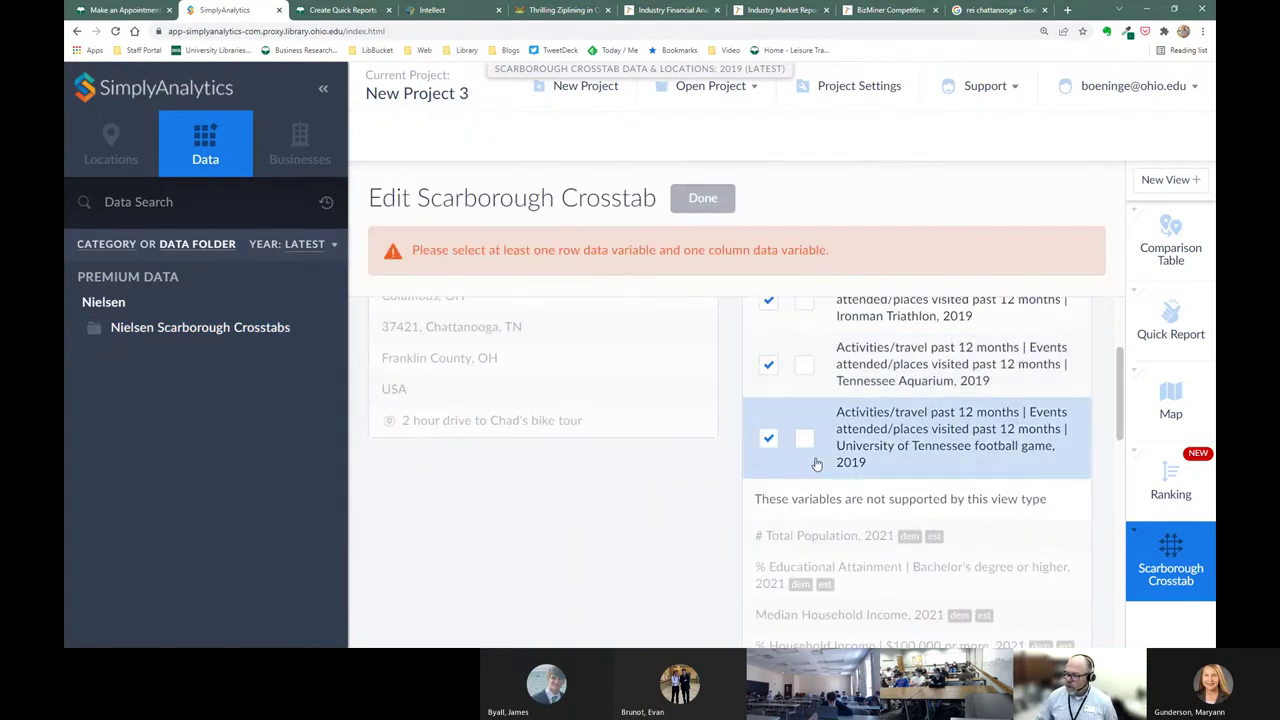
scroll(808, 400, up, 1)
scroll(872, 419, up, 1)
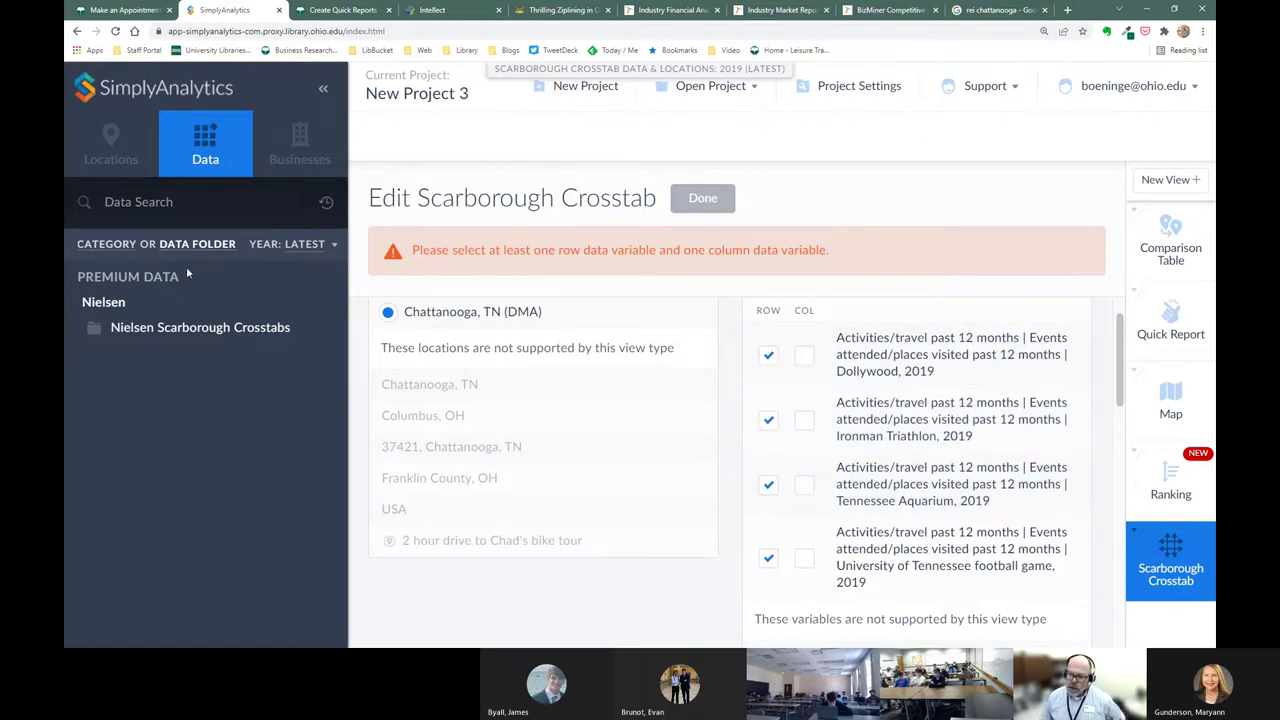
click(104, 249)
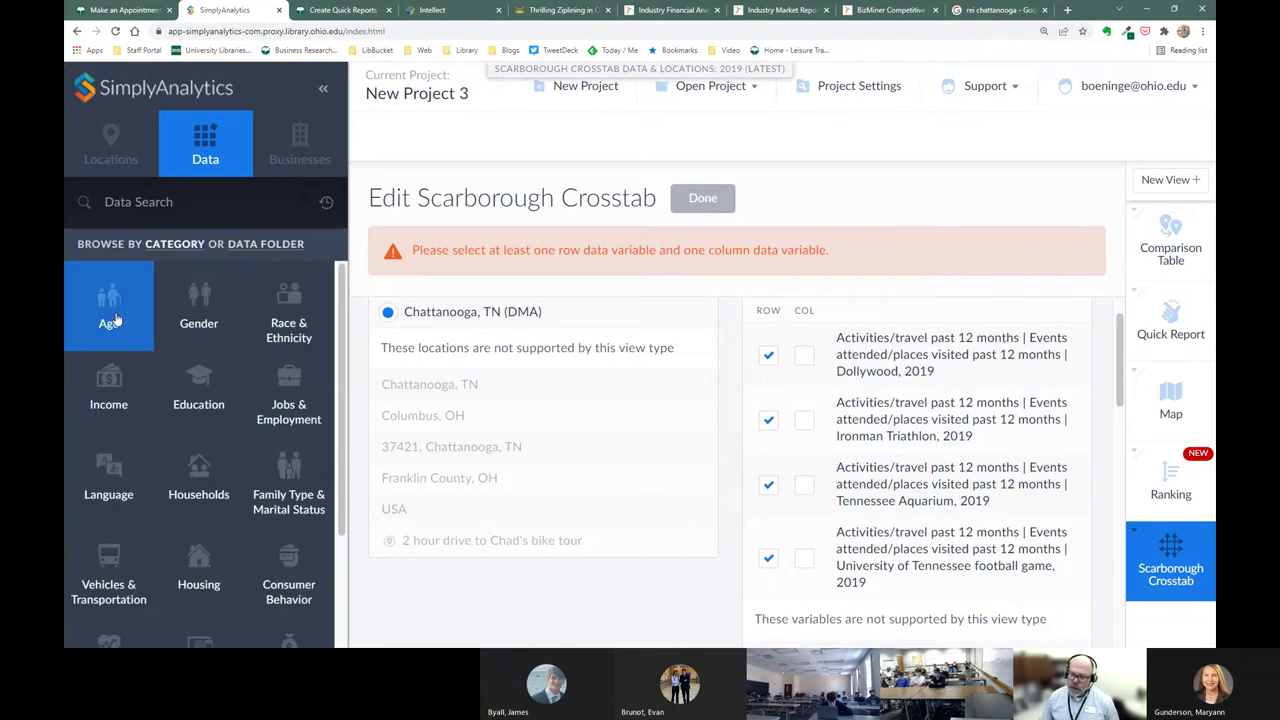
click(184, 320)
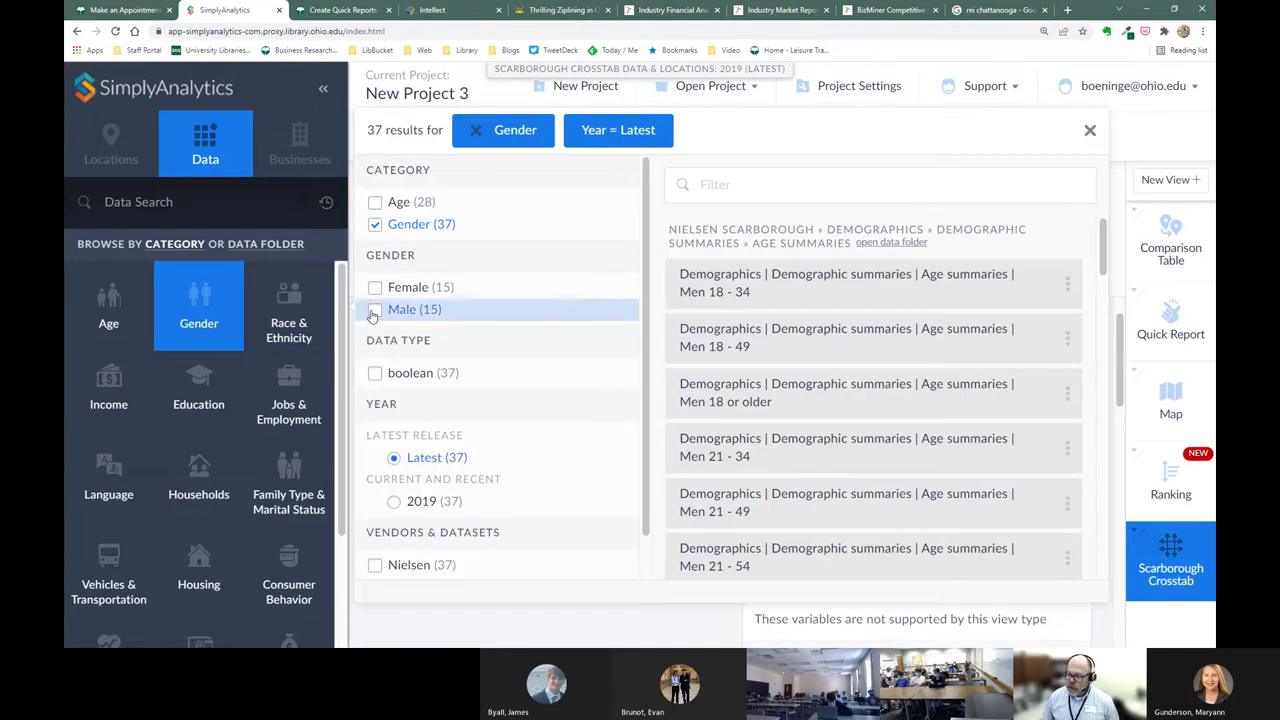
click(374, 312)
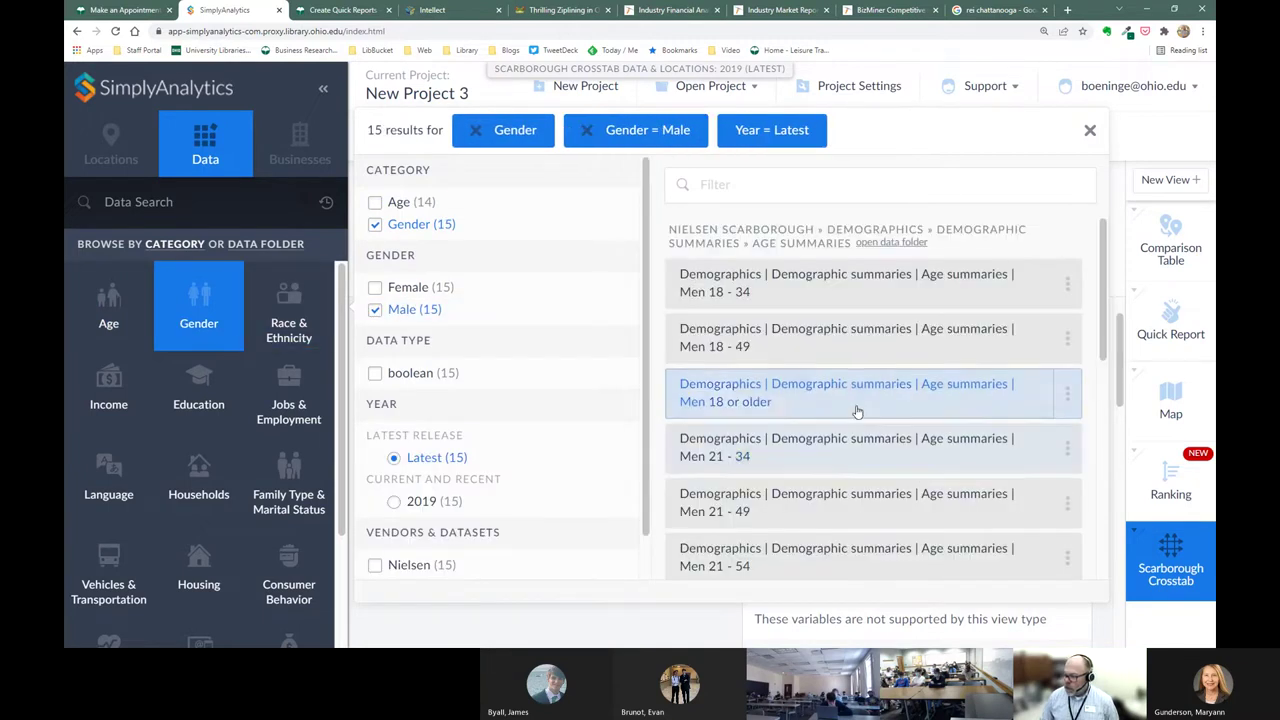
scroll(860, 400, down, 1)
scroll(867, 393, down, 3)
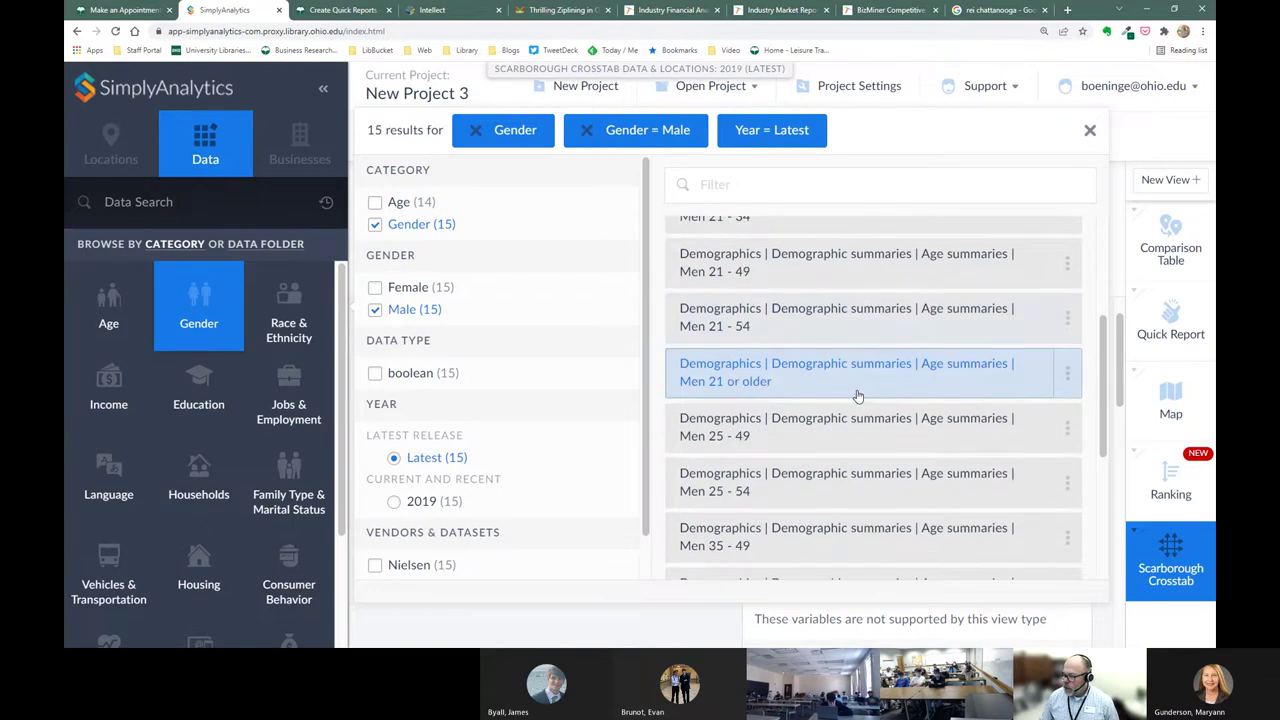
scroll(785, 460, down, 1)
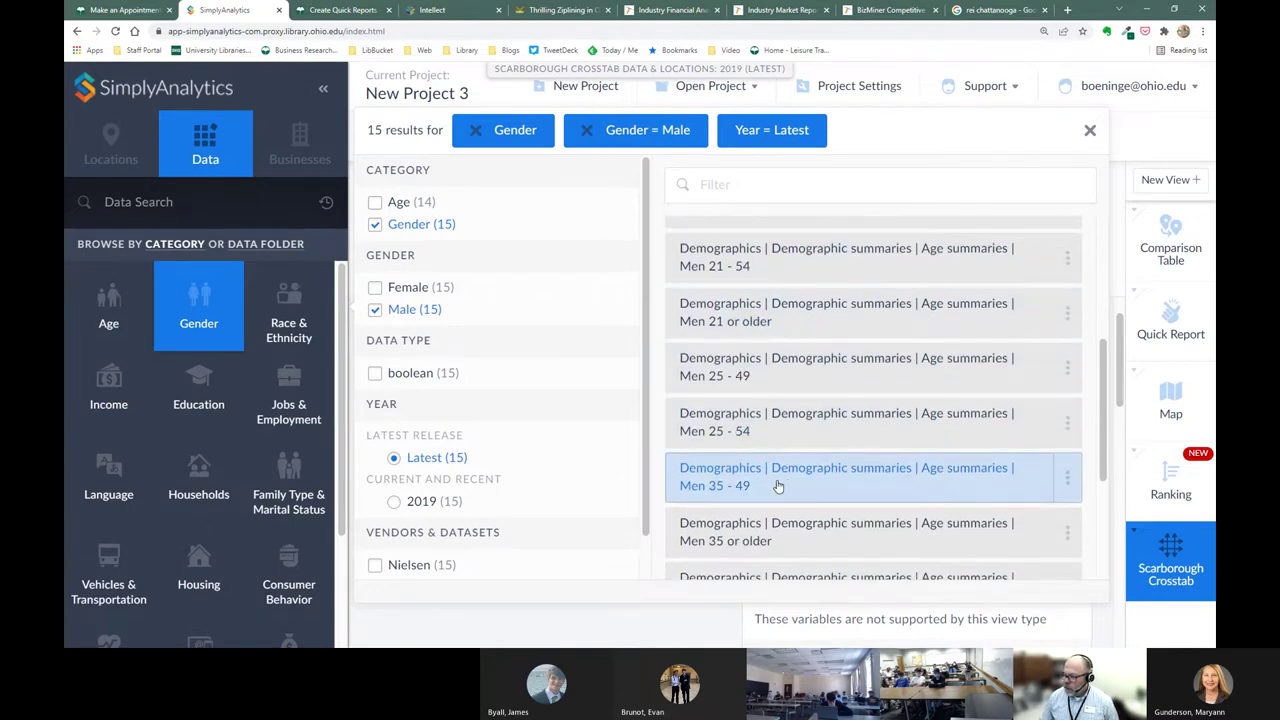
click(778, 486)
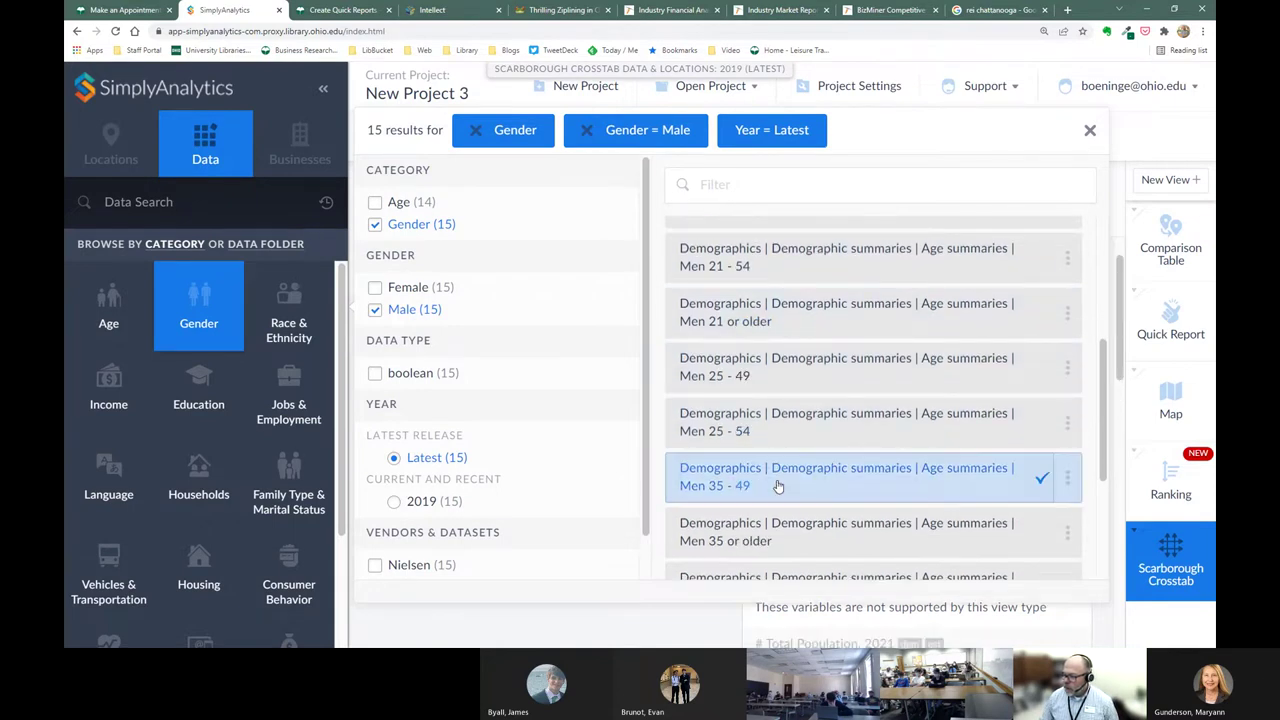
Step: Switch the gender filter to Female, add the Women 35 - 49 age summary, and close the variable browser
click(374, 310)
click(374, 287)
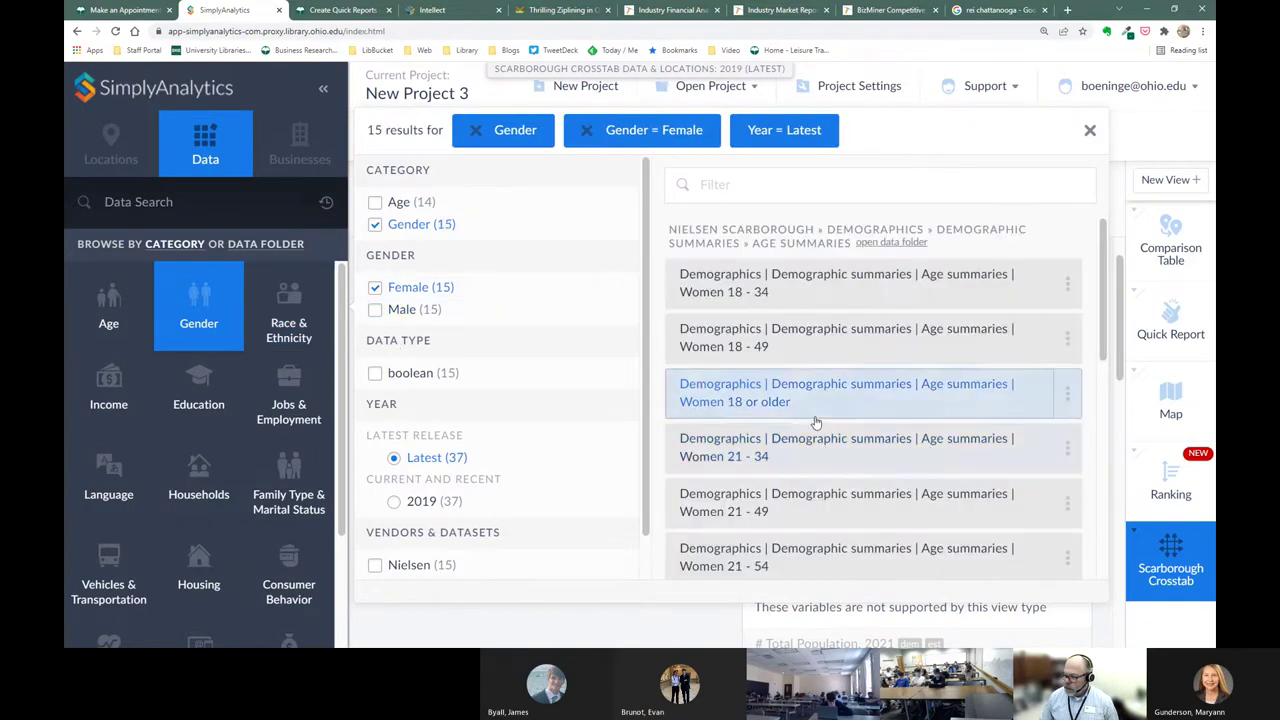
scroll(797, 428, down, 3)
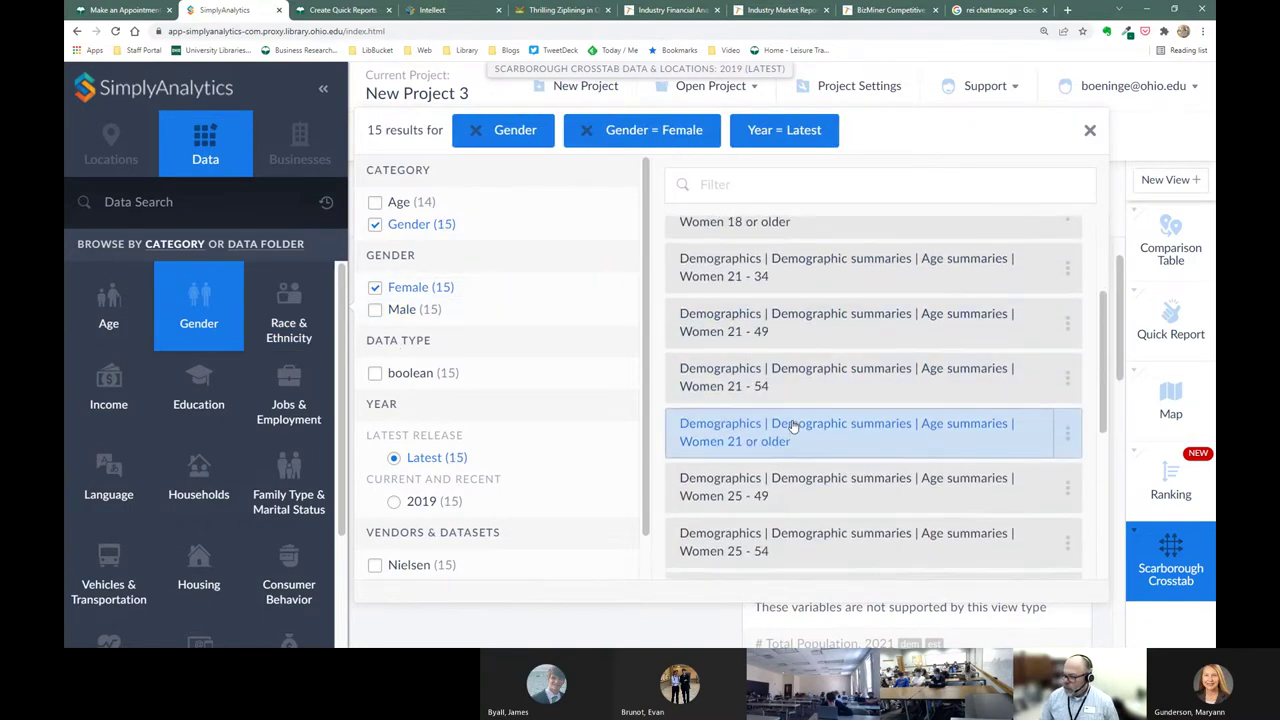
scroll(793, 427, down, 3)
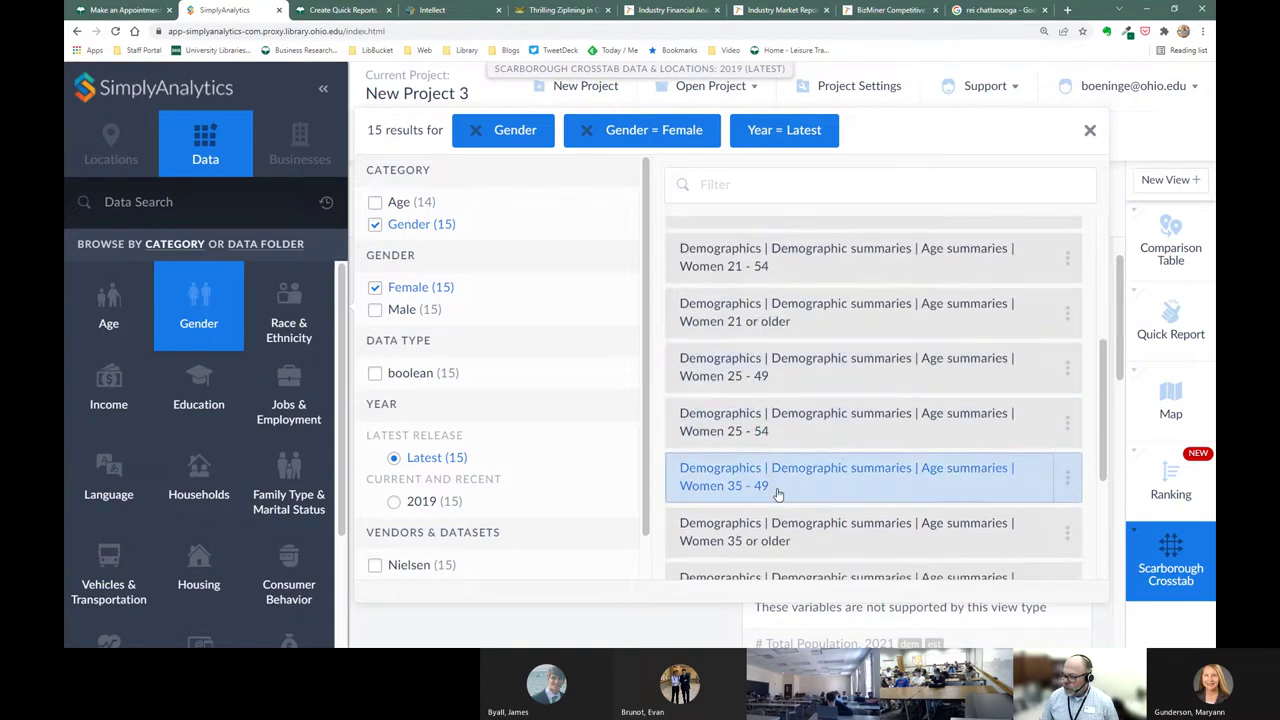
click(772, 488)
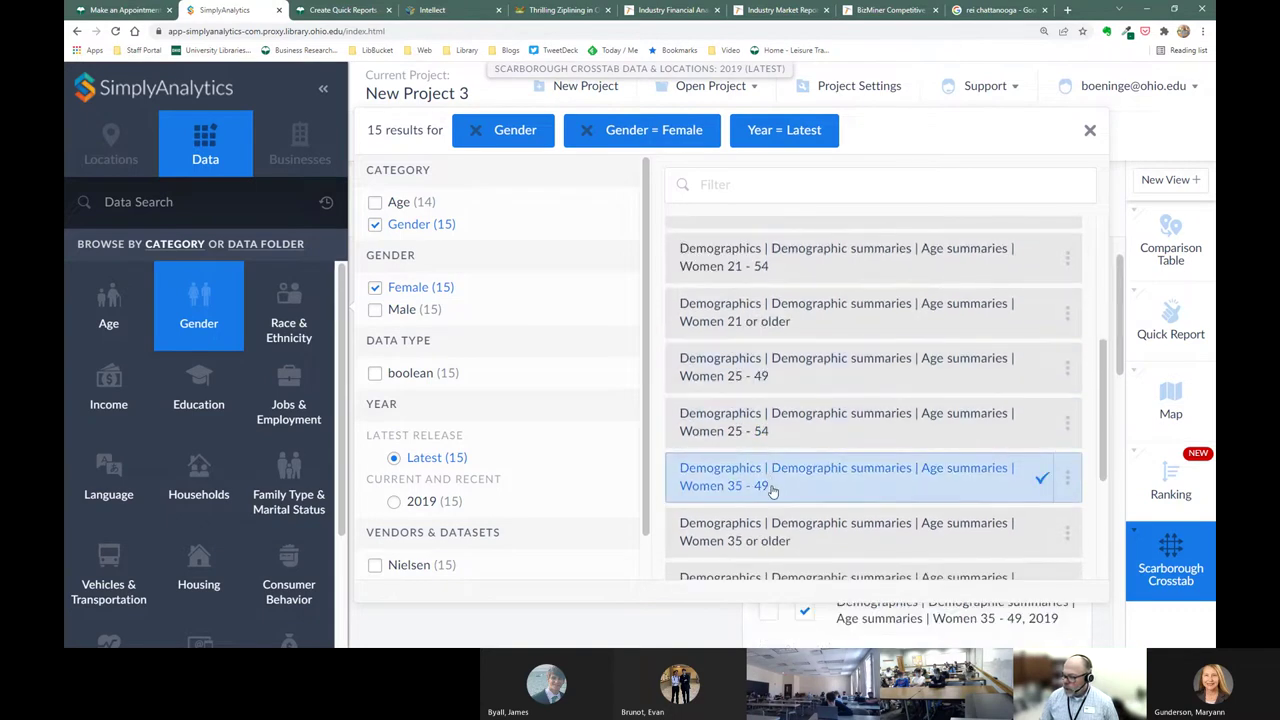
click(1088, 133)
Step: Set the Dollywood, Ironman Triathlon, Tennessee Aquarium and University of Tennessee football game variables as crosstab columns instead of rows
scroll(855, 362, down, 3)
scroll(860, 368, up, 3)
scroll(858, 368, up, 2)
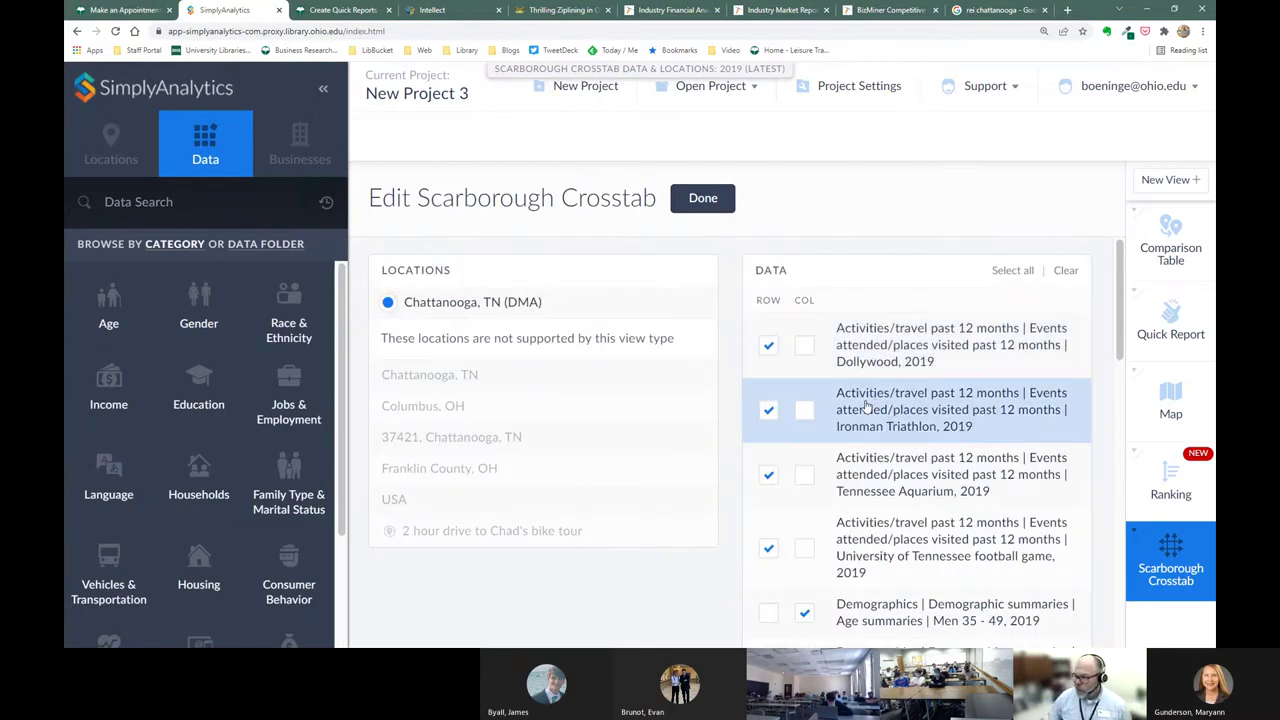
click(804, 345)
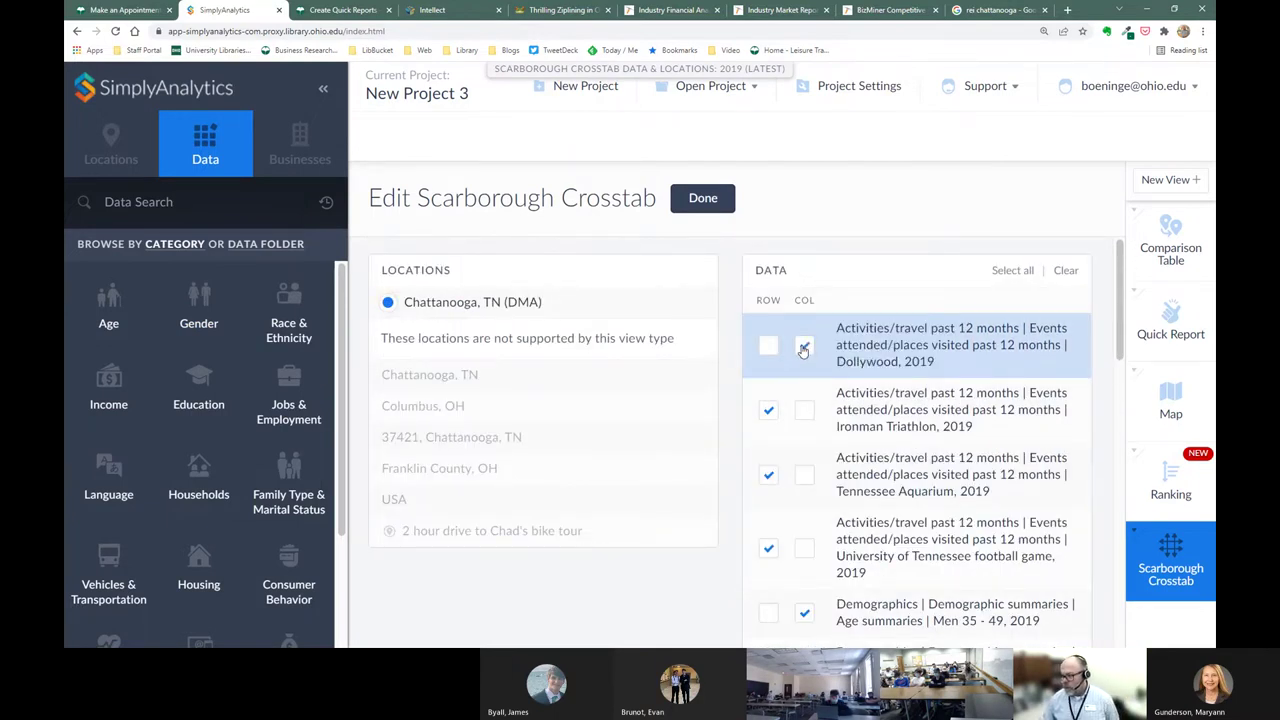
click(804, 409)
click(804, 475)
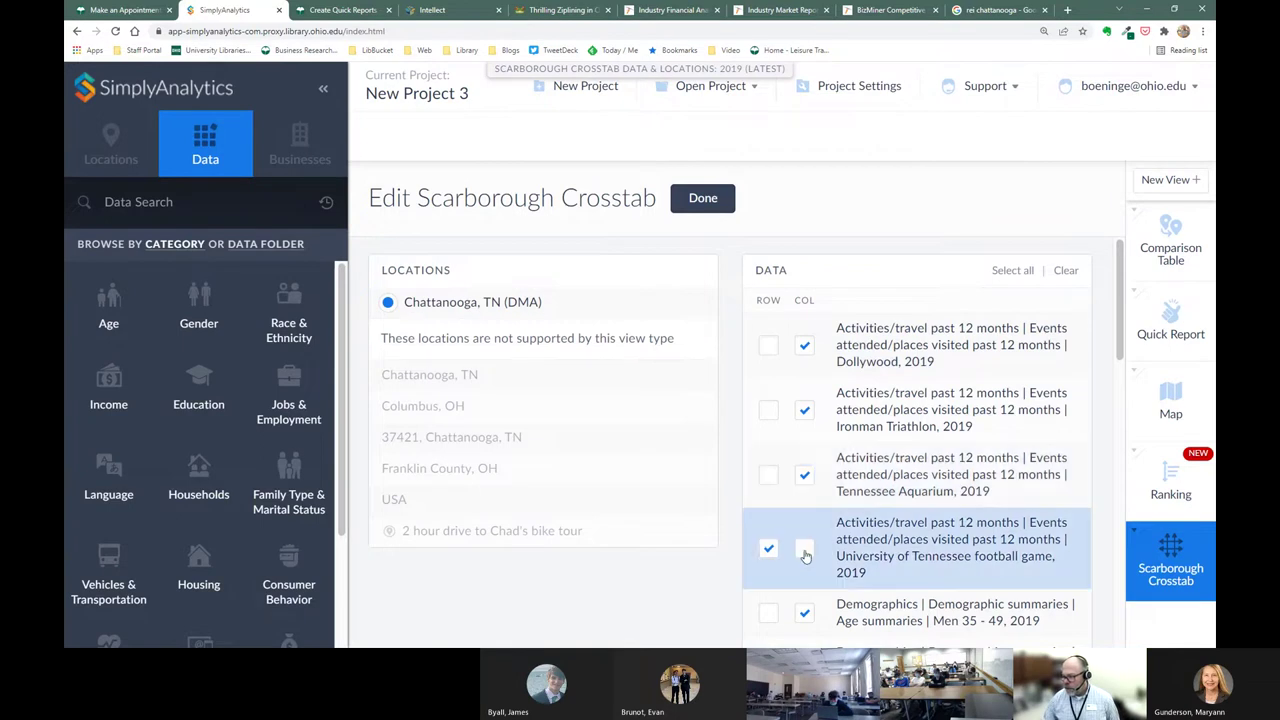
click(804, 548)
Step: Set the Men 35 - 49 and Women 35 - 49 variables as crosstab rows
scroll(897, 486, down, 4)
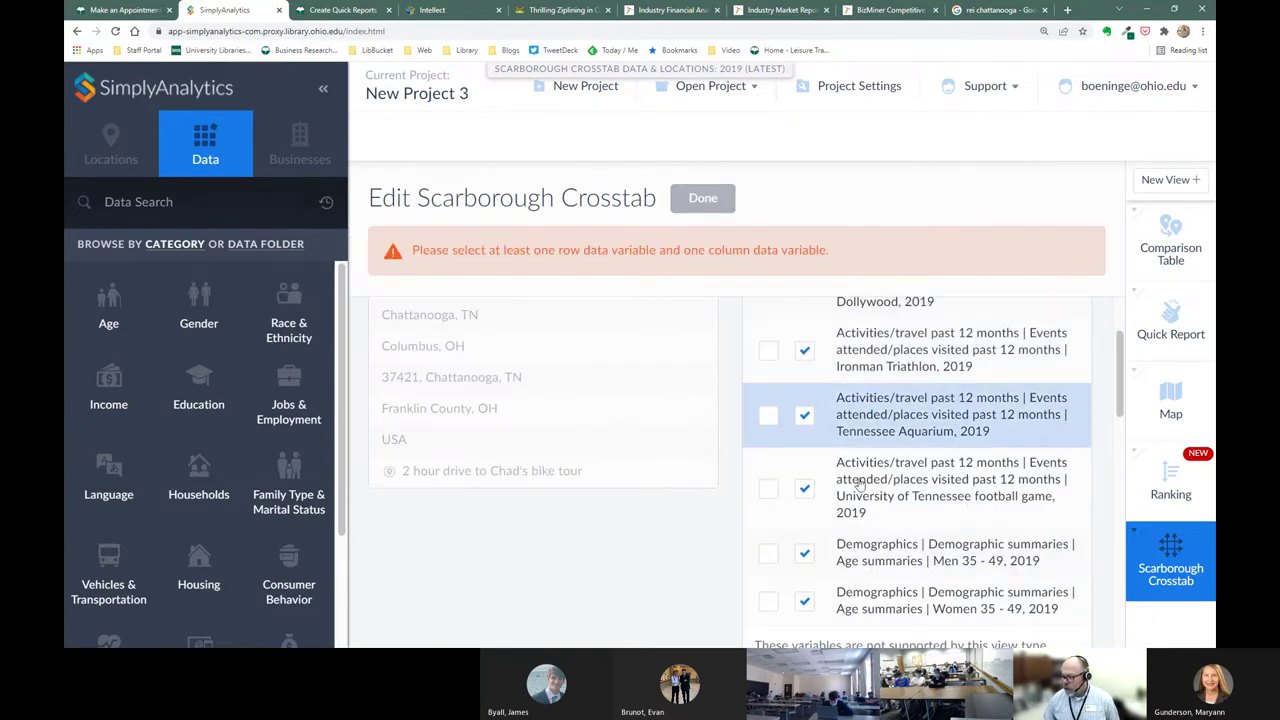
click(766, 553)
click(768, 543)
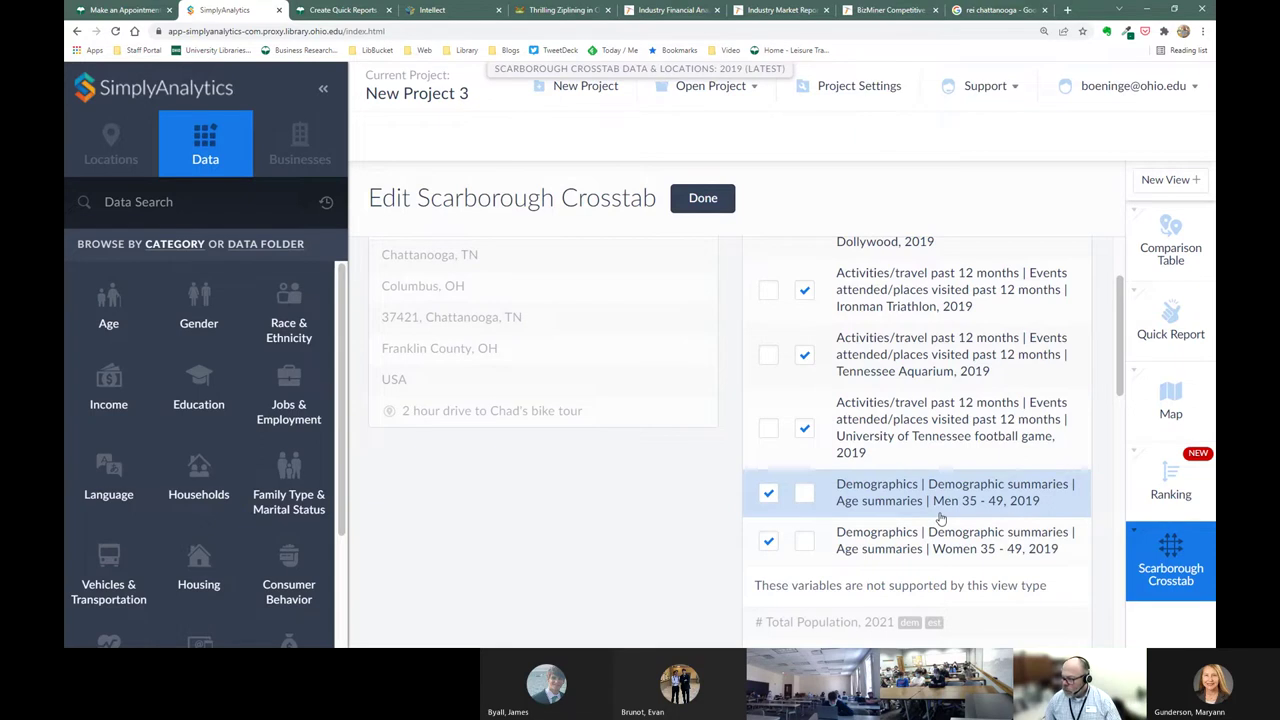
scroll(905, 480, up, 2)
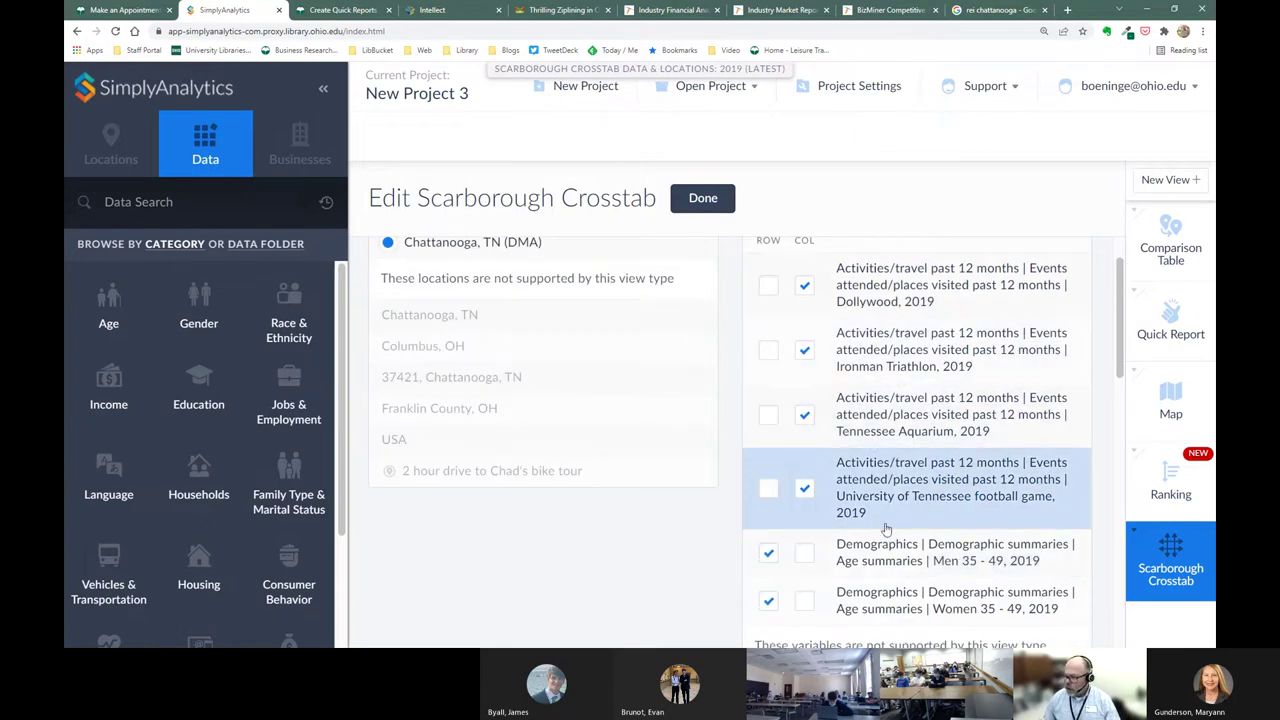
scroll(857, 553, down, 2)
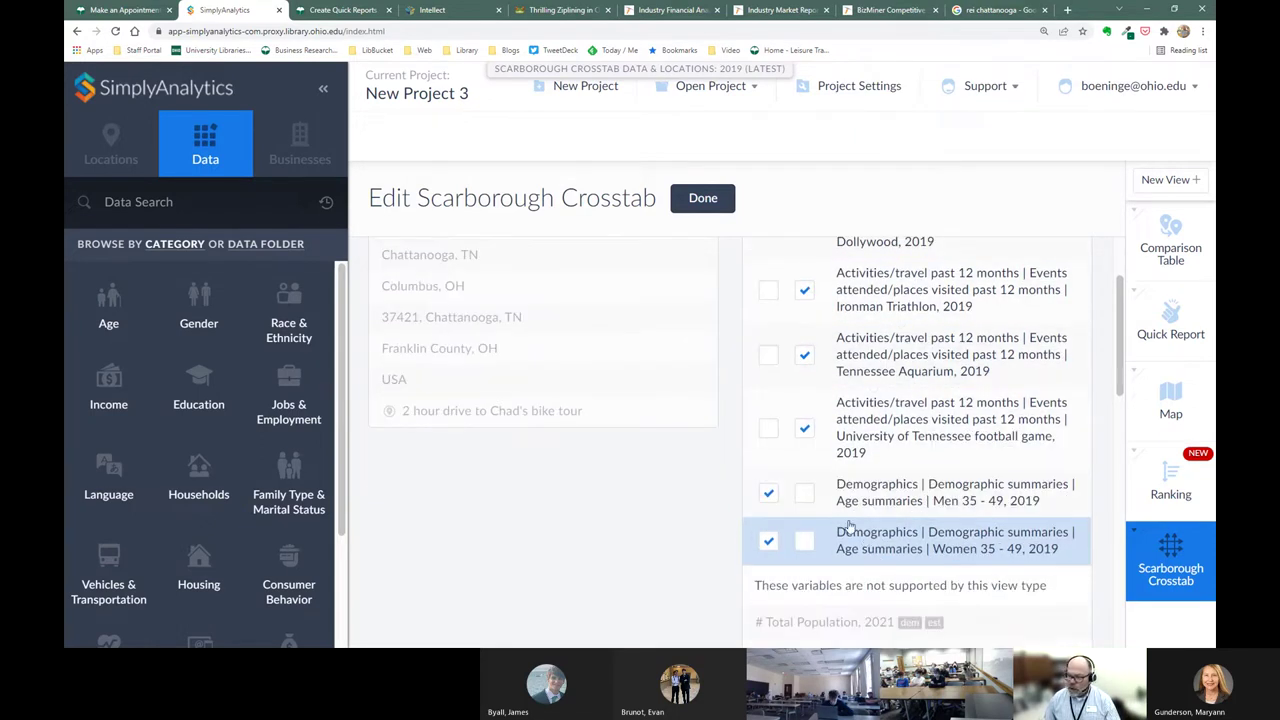
Step: Search the data for "hotel" and add the Any bed & breakfast variable from Hotel/motels past 12 months
click(163, 203)
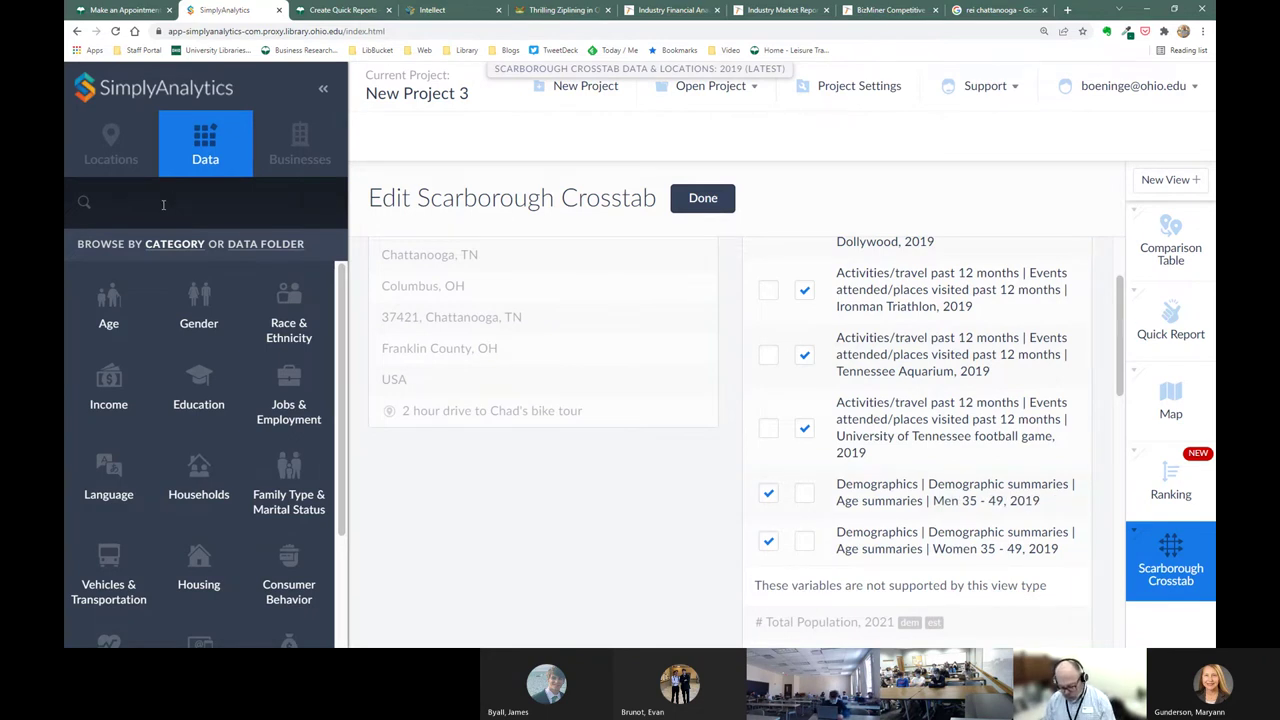
text(hotel)
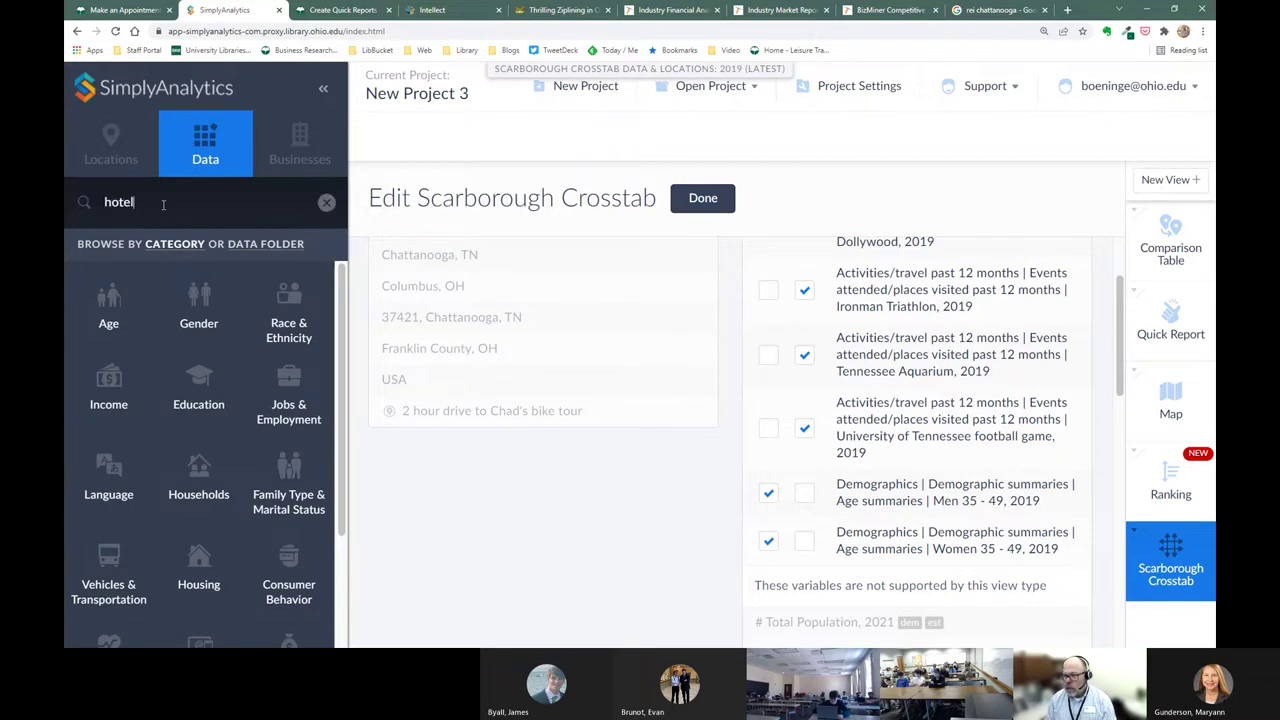
key(Return)
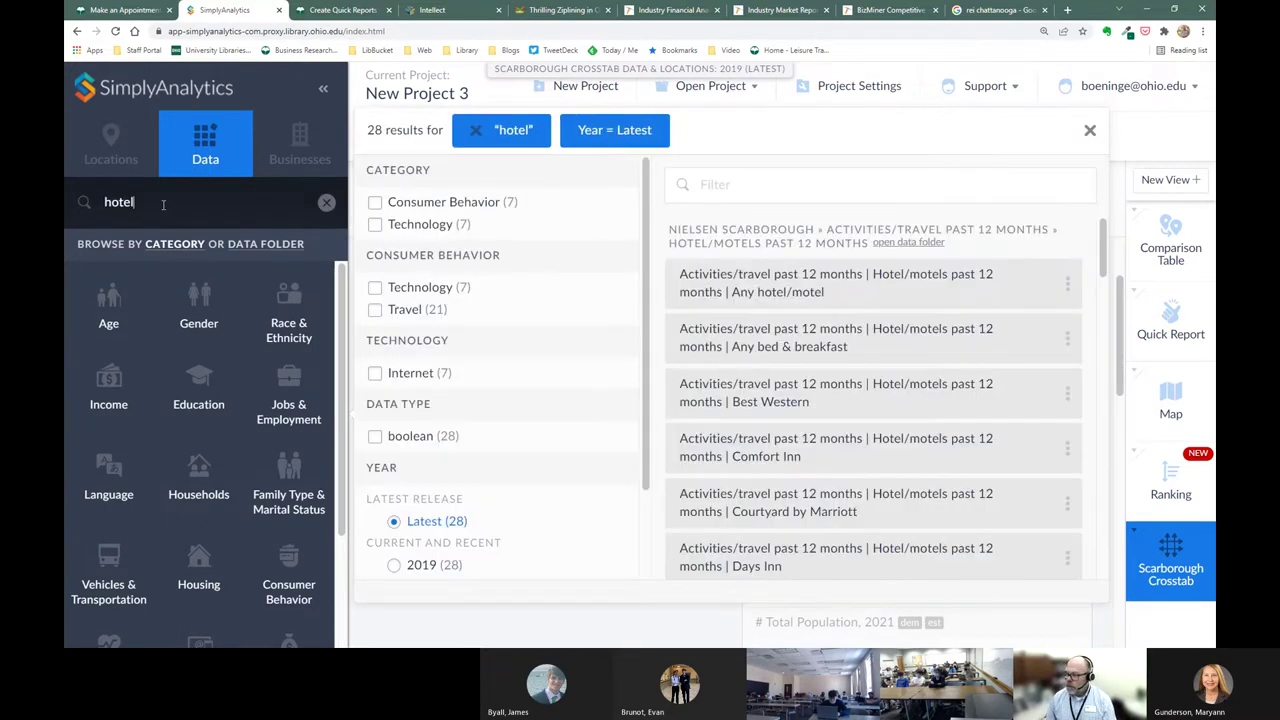
click(796, 289)
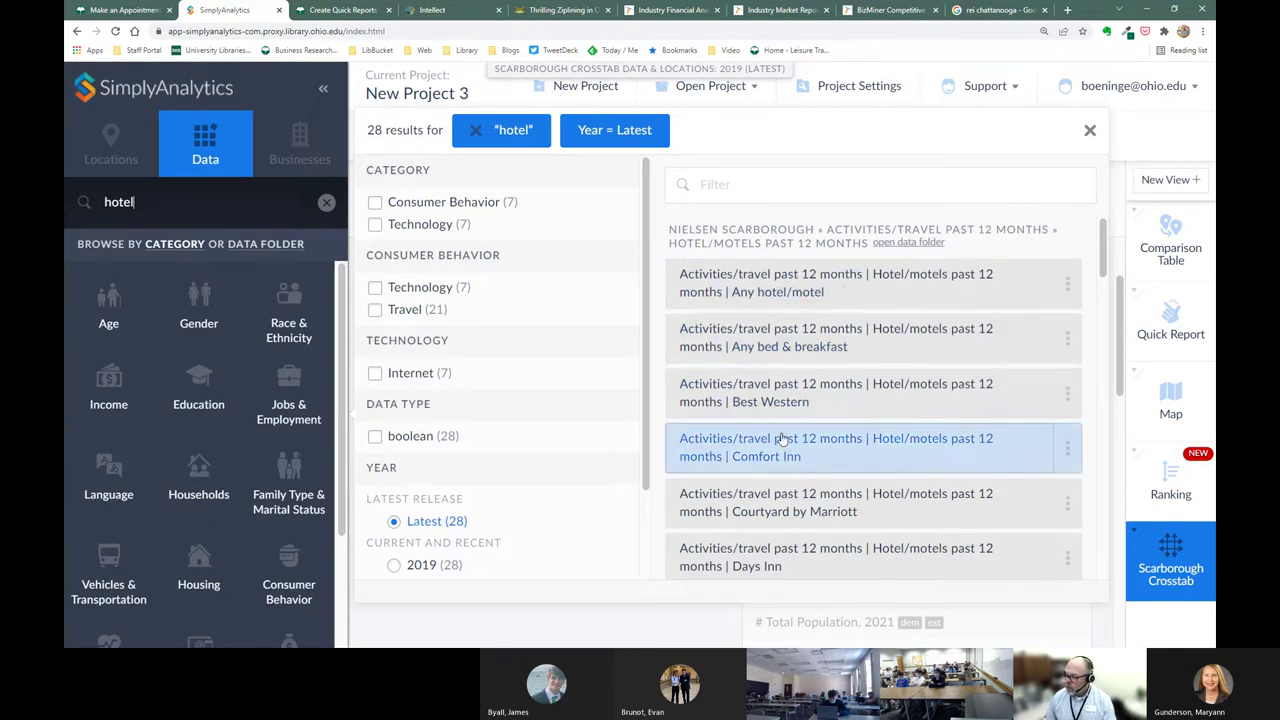
click(771, 342)
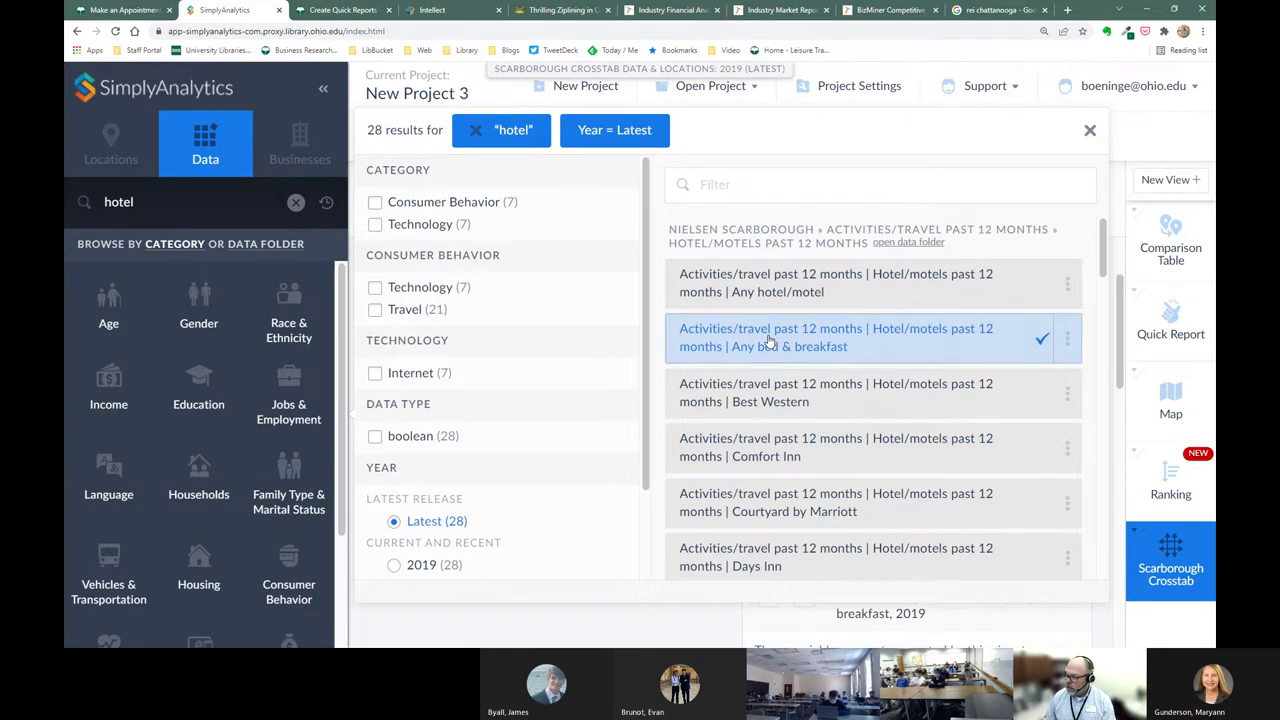
Step: Add the Hilton variable from Hotel/motels past 12 months and close the search results
scroll(805, 430, down, 2)
scroll(809, 428, down, 3)
scroll(812, 423, down, 2)
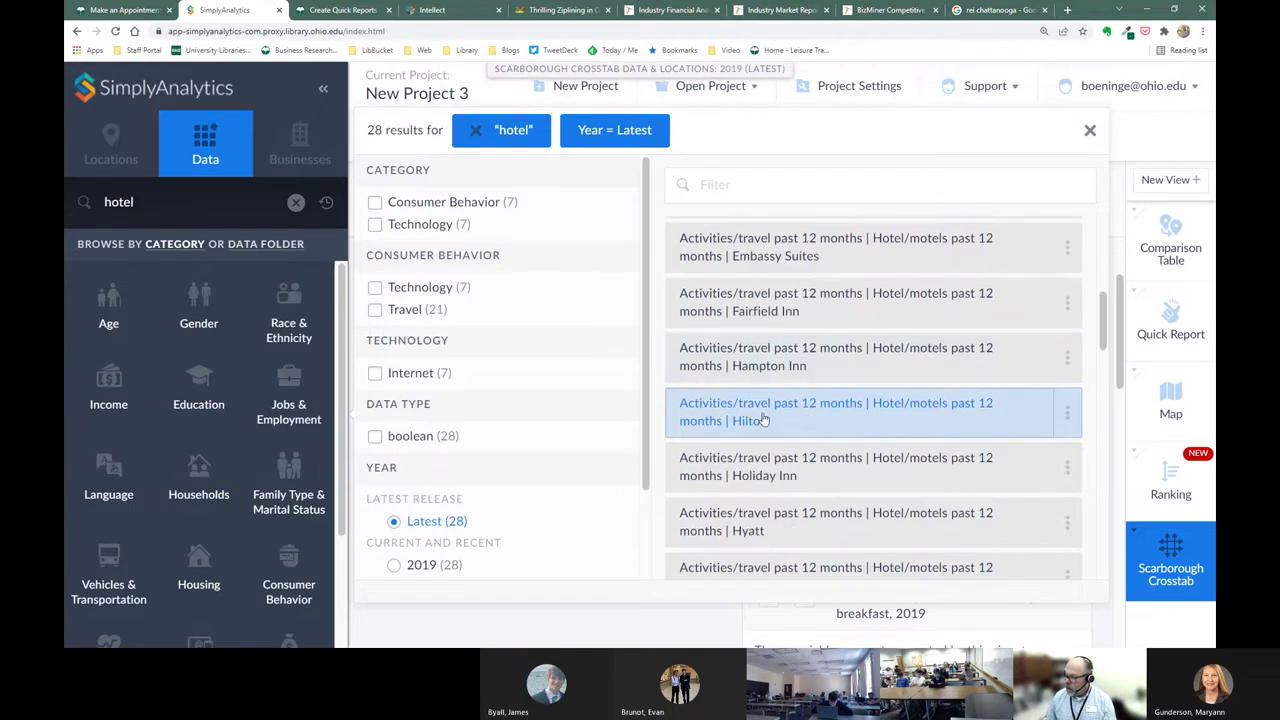
click(794, 416)
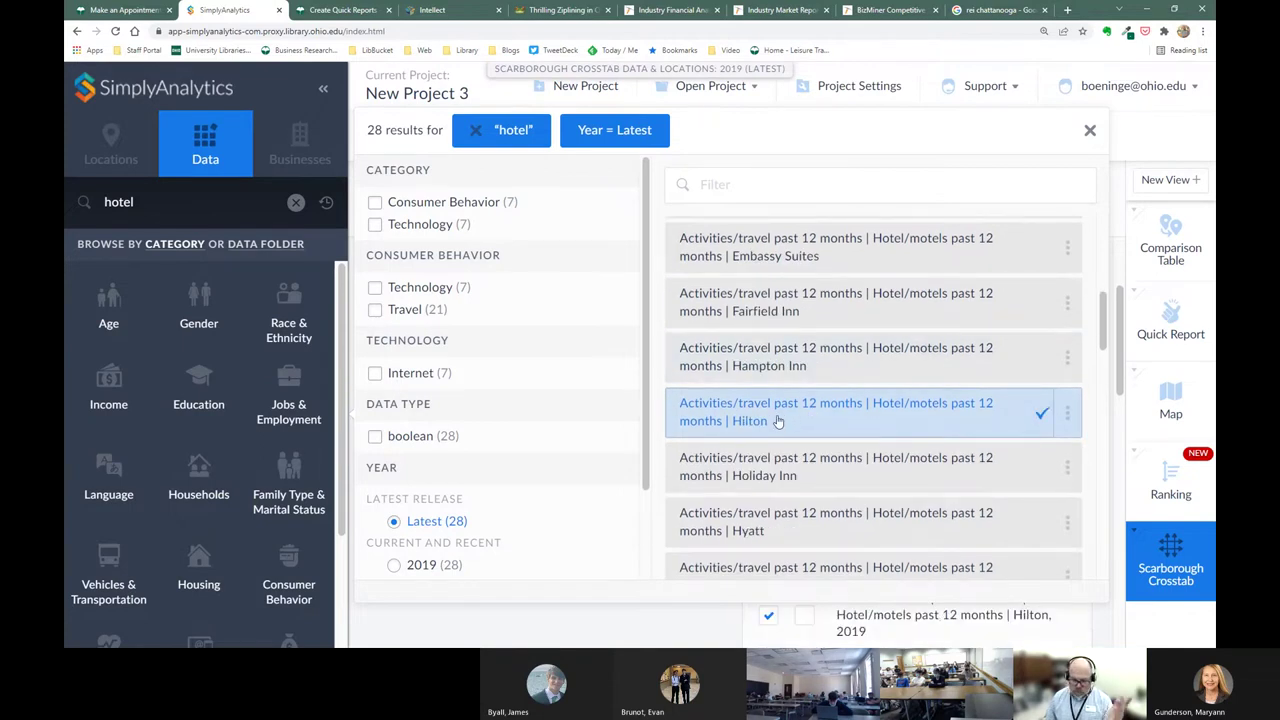
click(1092, 135)
Step: Review the row and column assignments of the selected variables and generate the Scarborough crosstab
scroll(771, 409, down, 2)
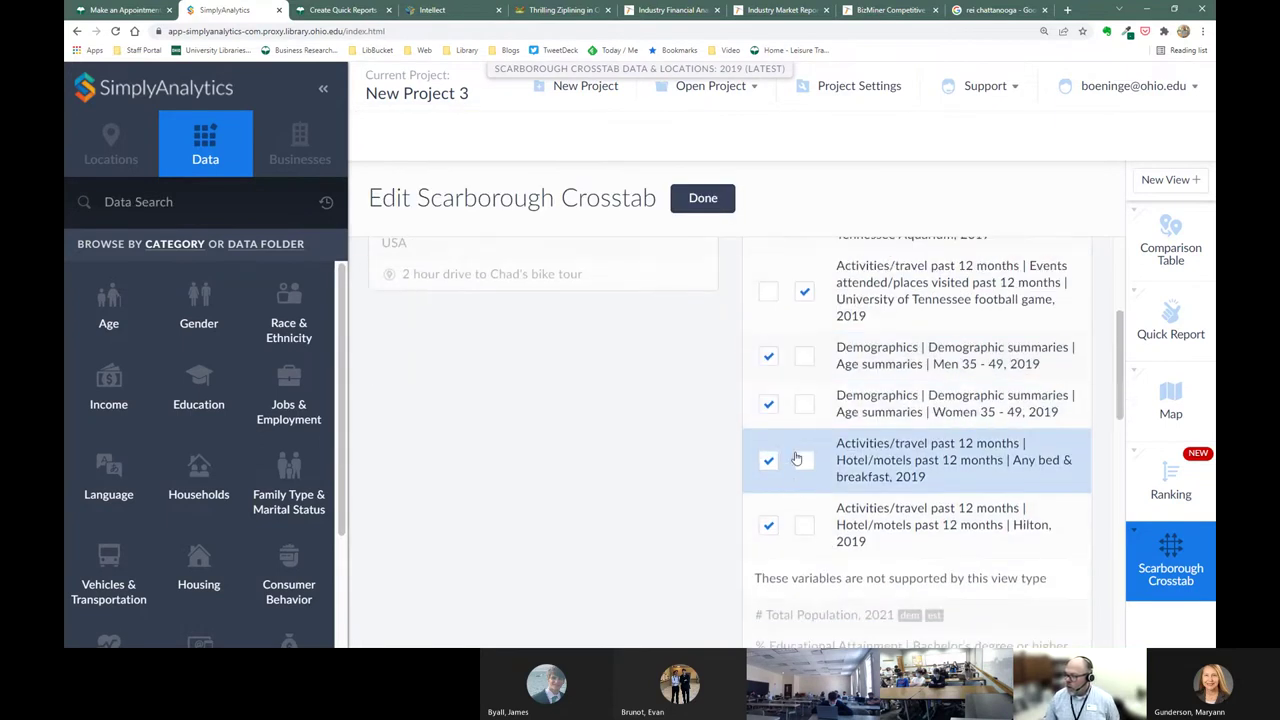
scroll(797, 458, up, 1)
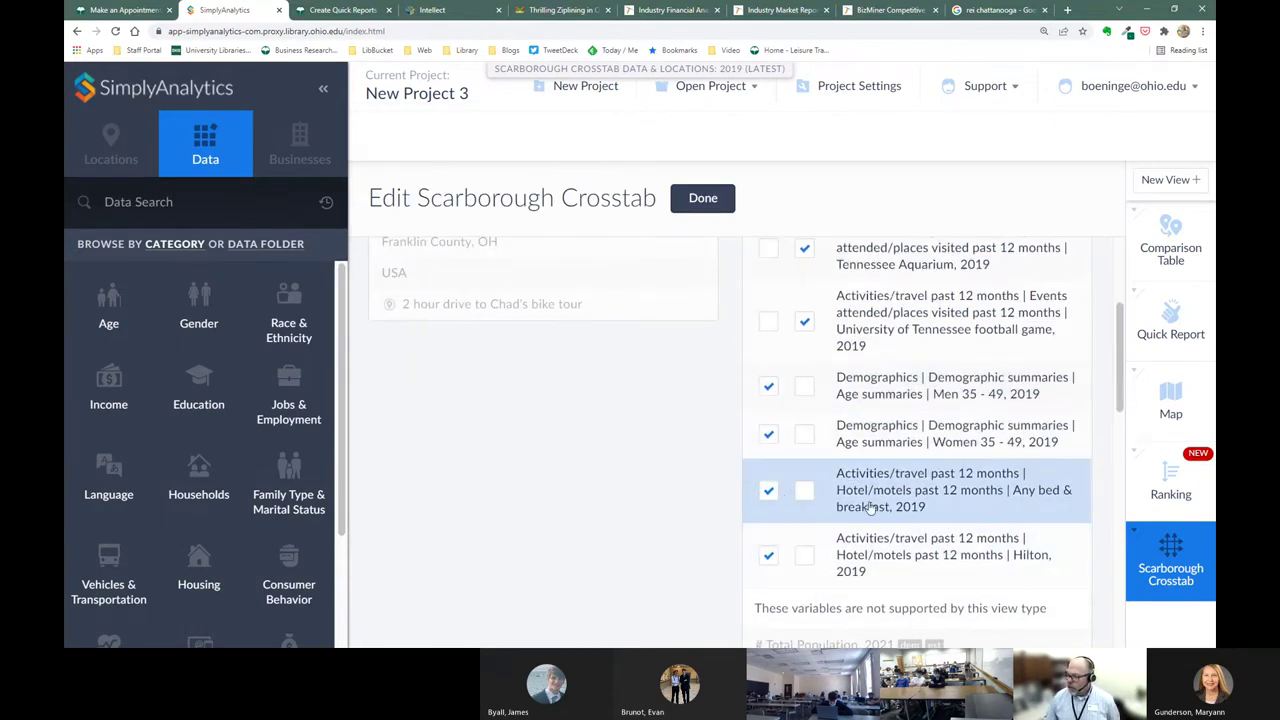
scroll(836, 505, up, 3)
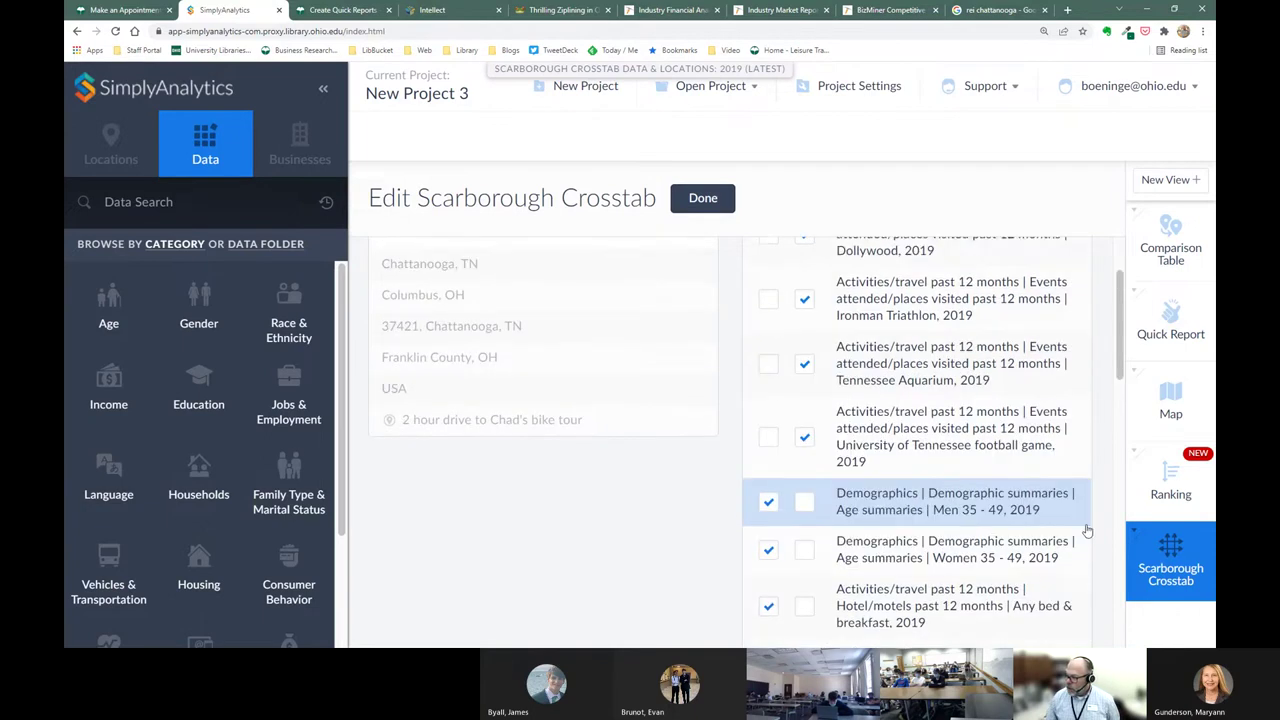
click(703, 198)
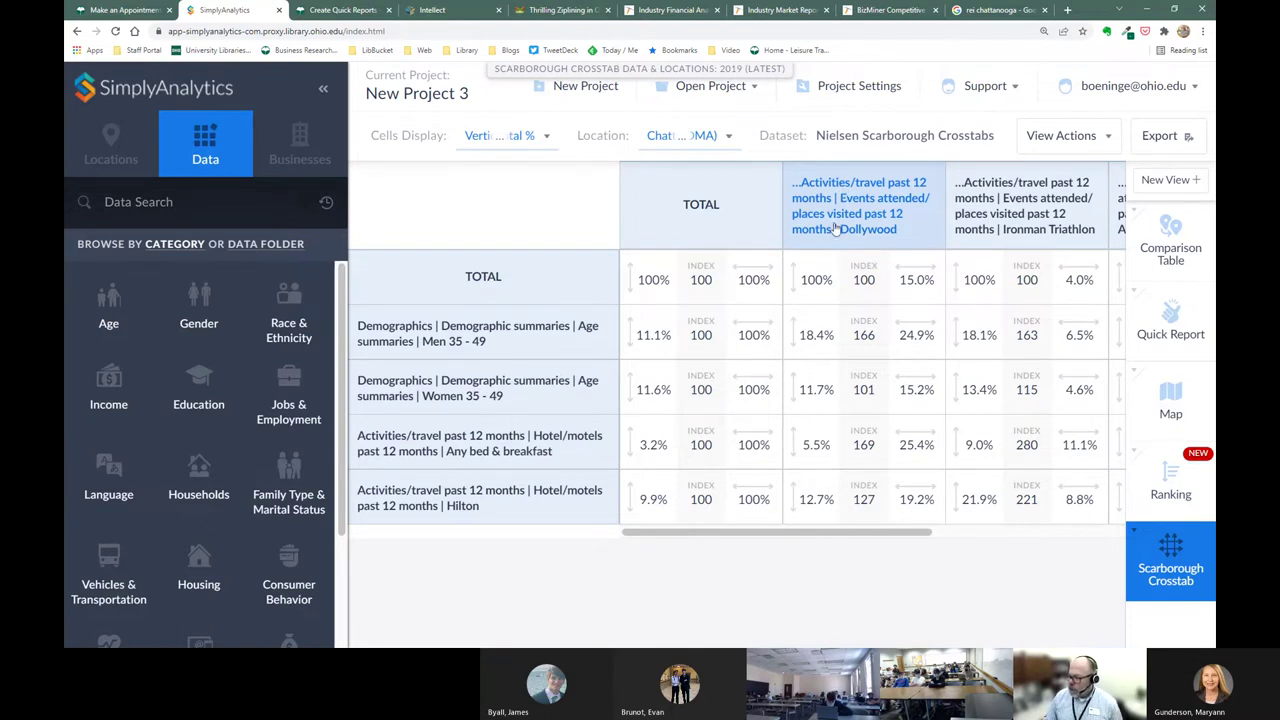
Step: Examine the crosstab's vertical percentages and indexes for the age and hotel rows under Dollywood, Ironman Triathlon and the remaining attraction columns
mouse_move(828, 345)
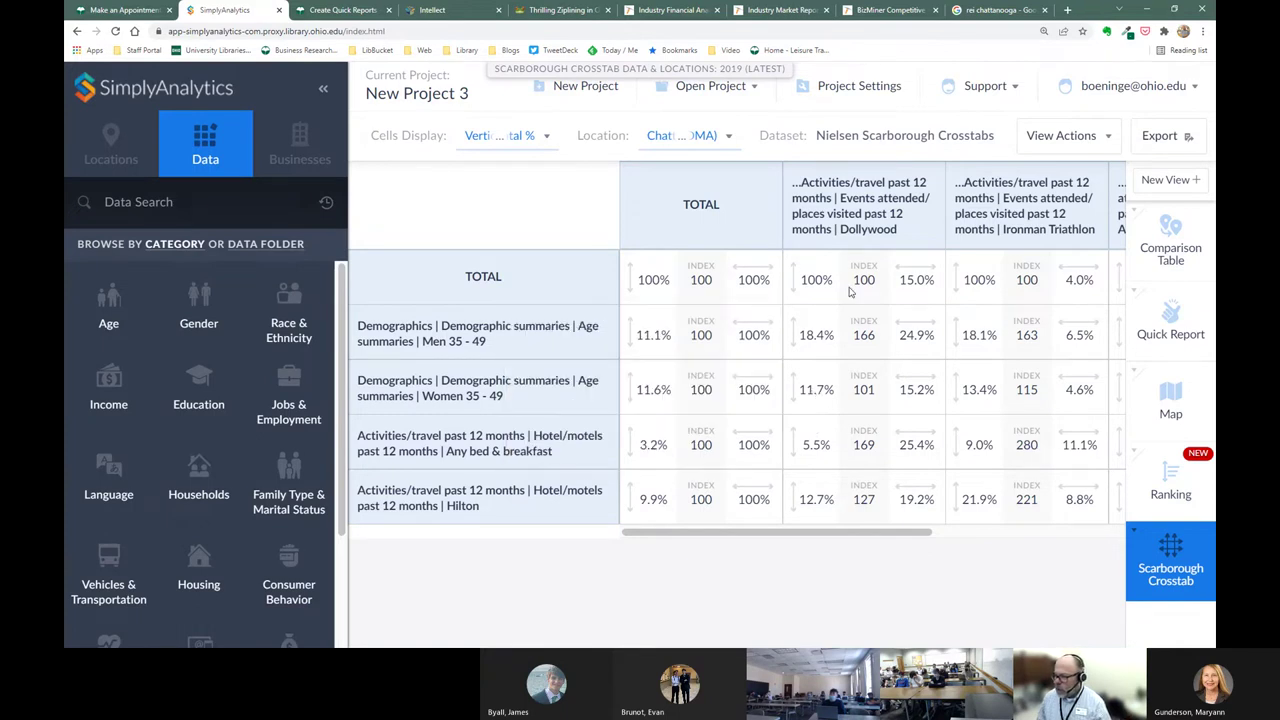
mouse_move(814, 505)
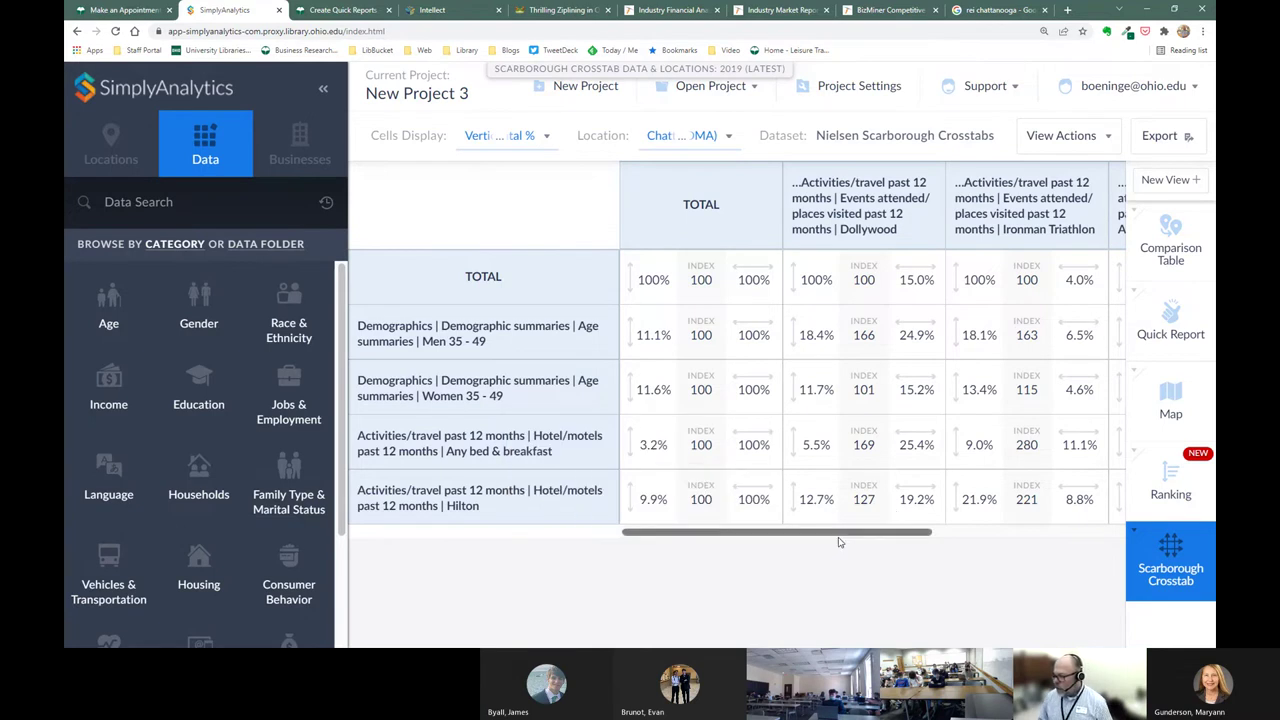
drag(841, 540, 929, 573)
drag(906, 567, 1017, 577)
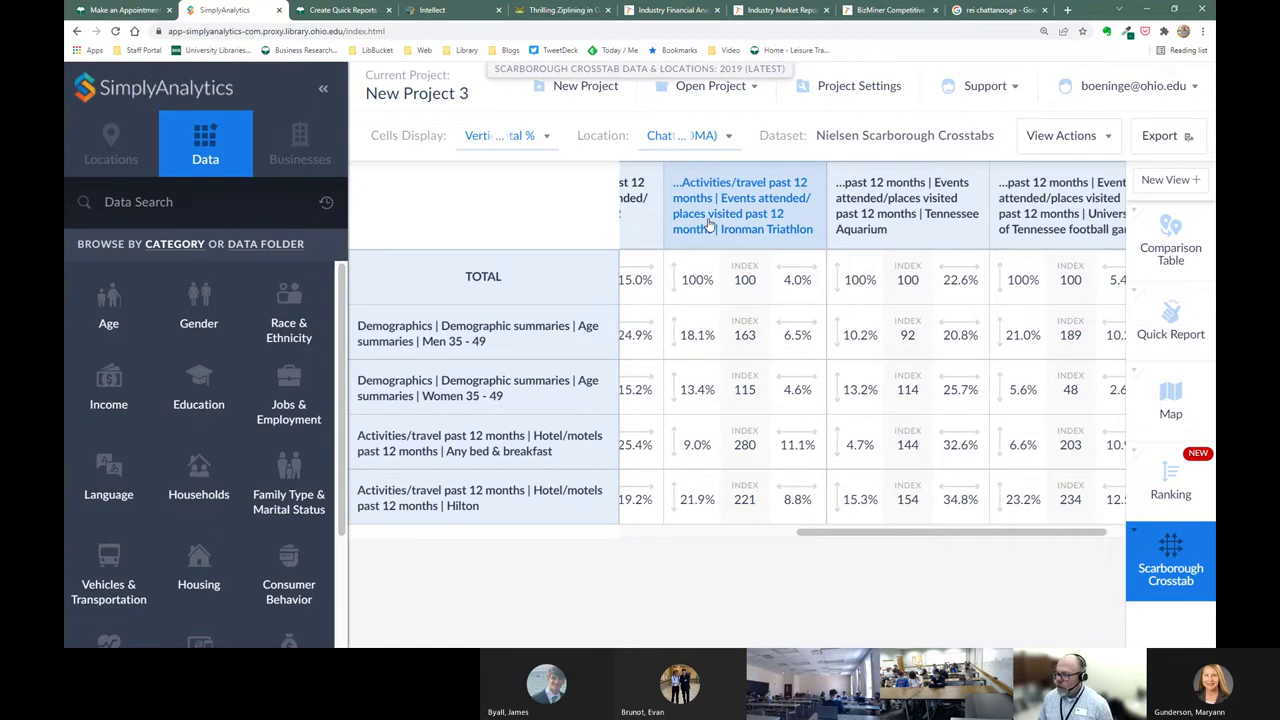
mouse_move(692, 341)
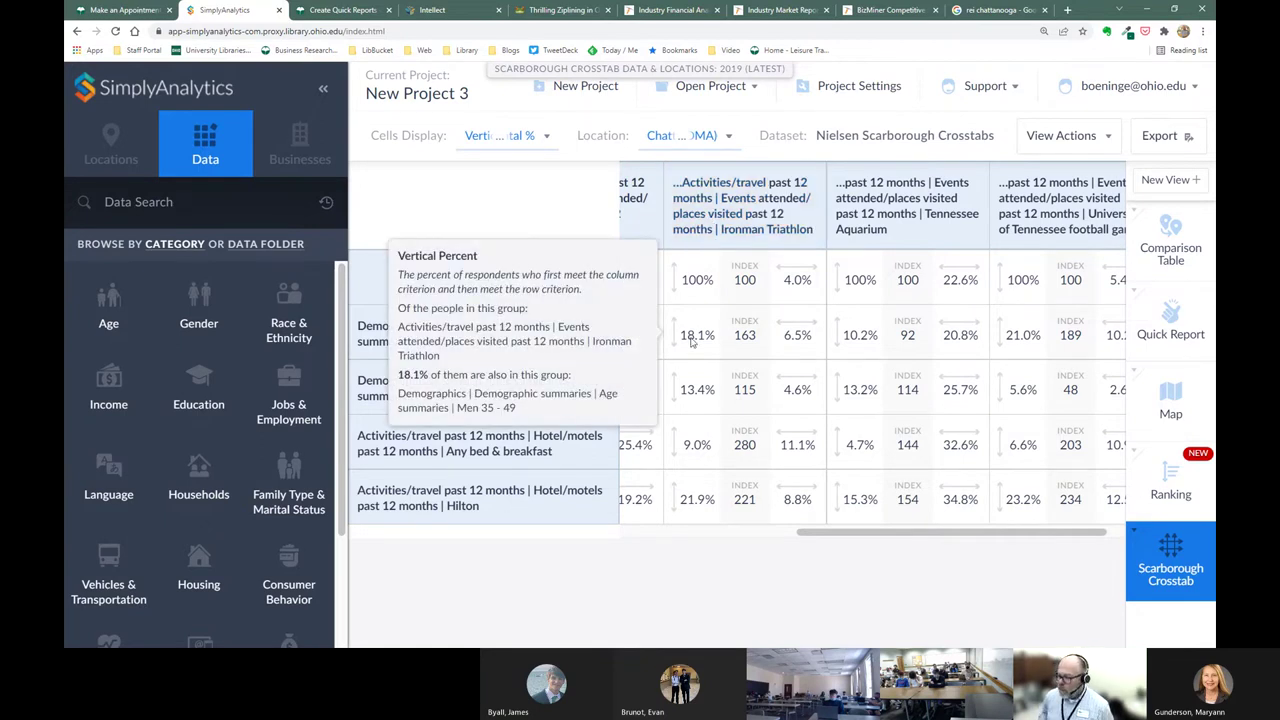
mouse_move(697, 505)
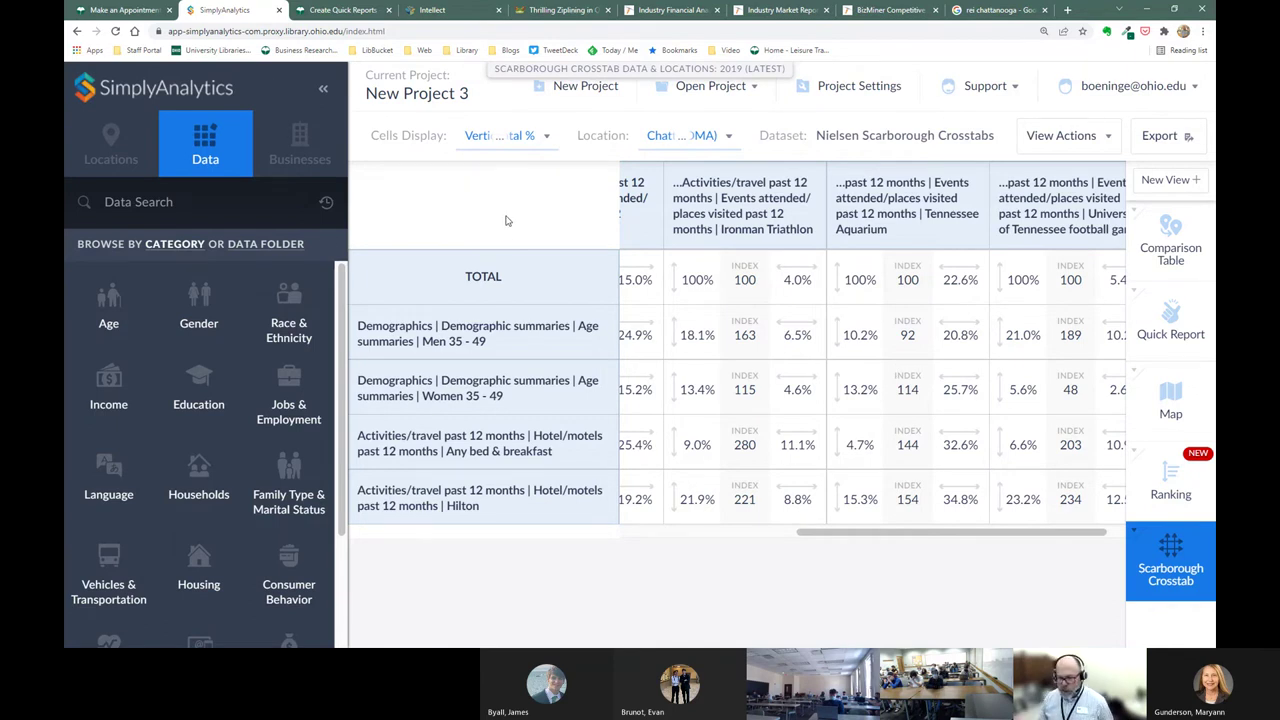
Step: Replace the library appointment page with the Business & Economics research guide and go to its New and Featured Guides
click(124, 10)
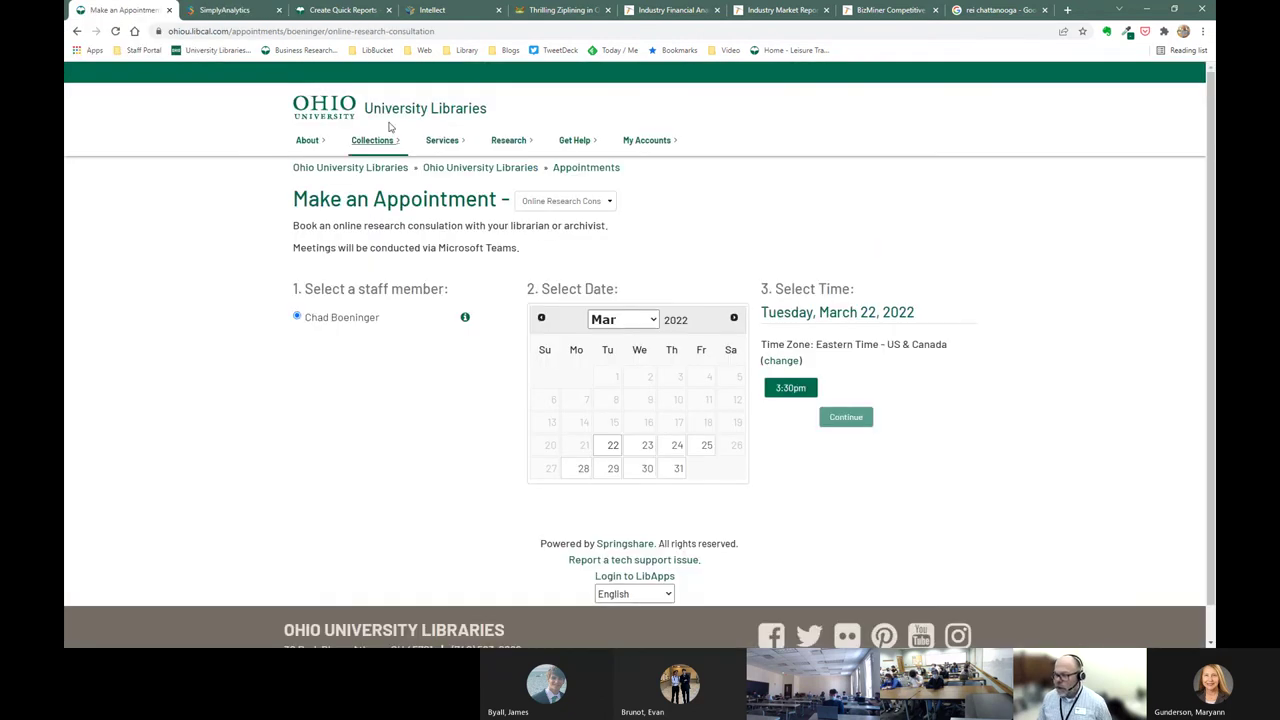
click(297, 50)
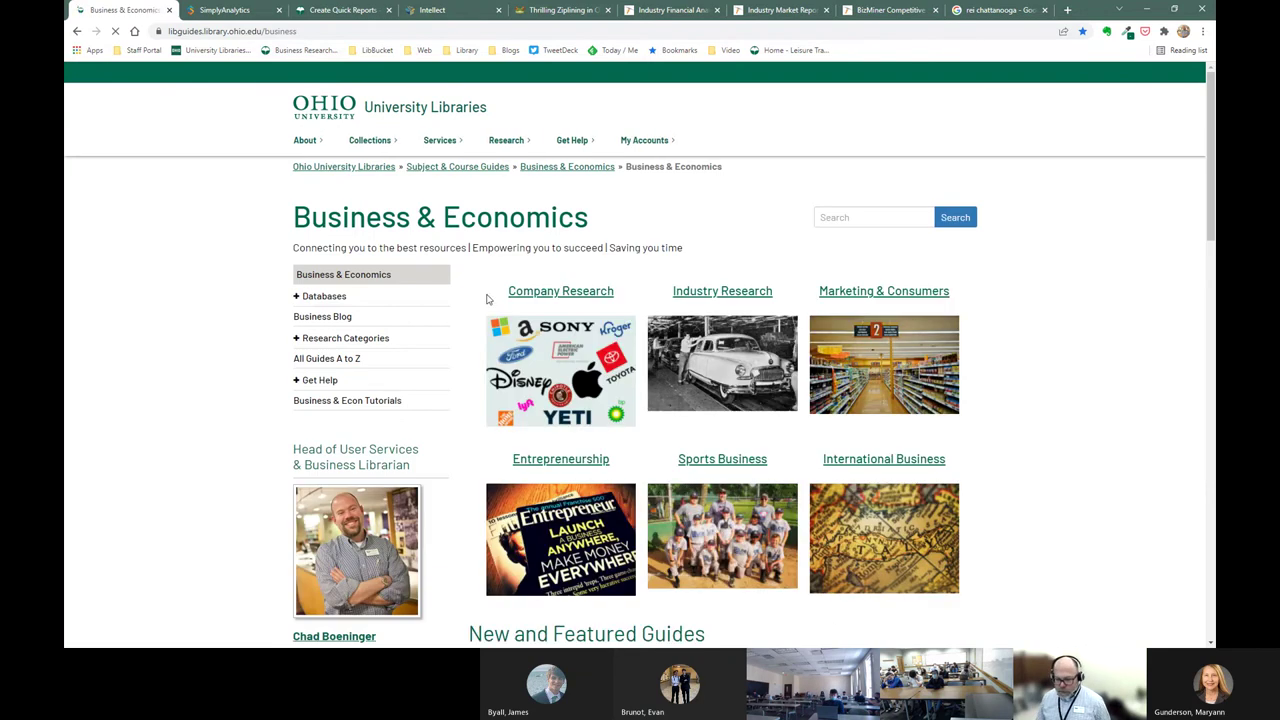
scroll(750, 416, down, 2)
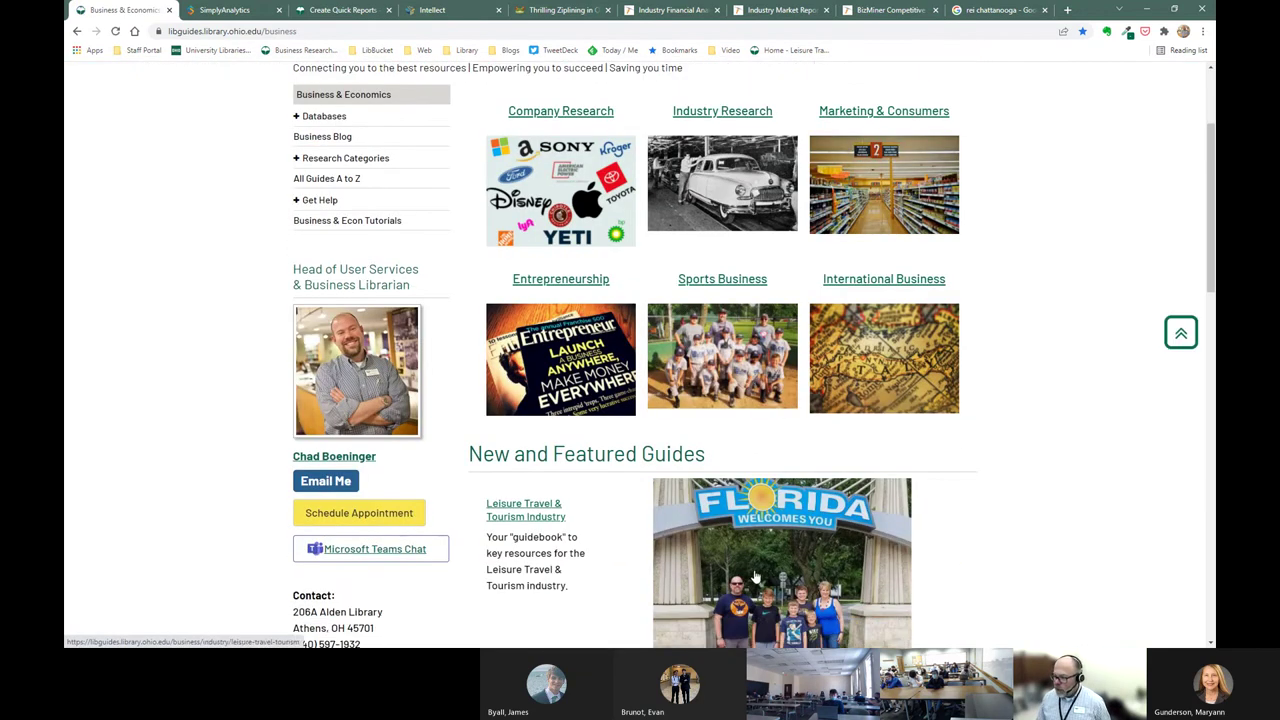